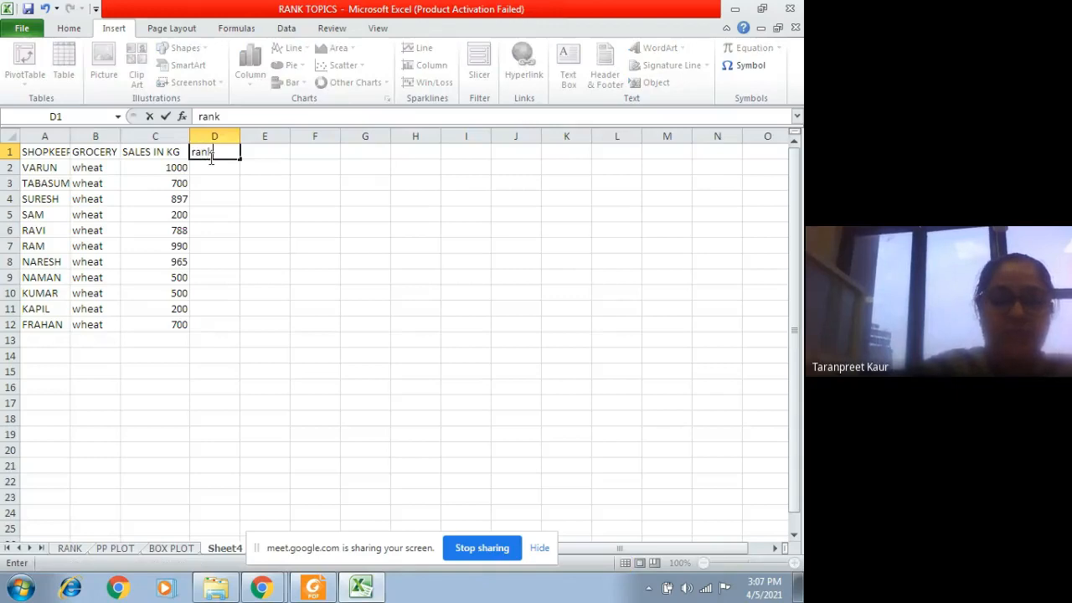
# Step: Confirm the "rank" header in D1 and widen column A to show more of the shopkeeper column
pyautogui.click(232, 177)
pyautogui.click(212, 168)
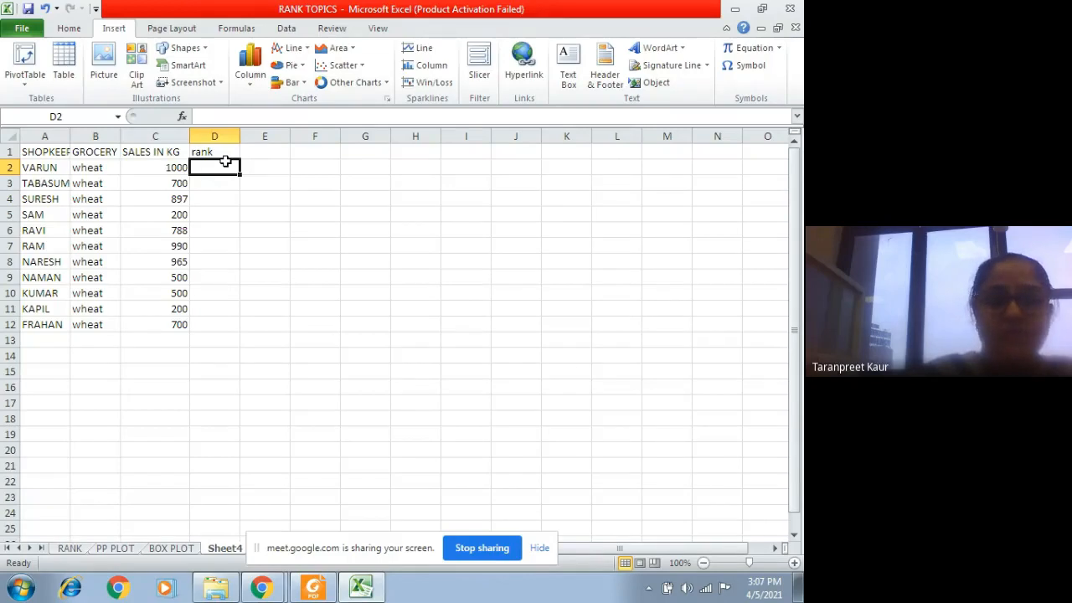
pyautogui.moveTo(70, 136); pyautogui.dragTo(94, 136)
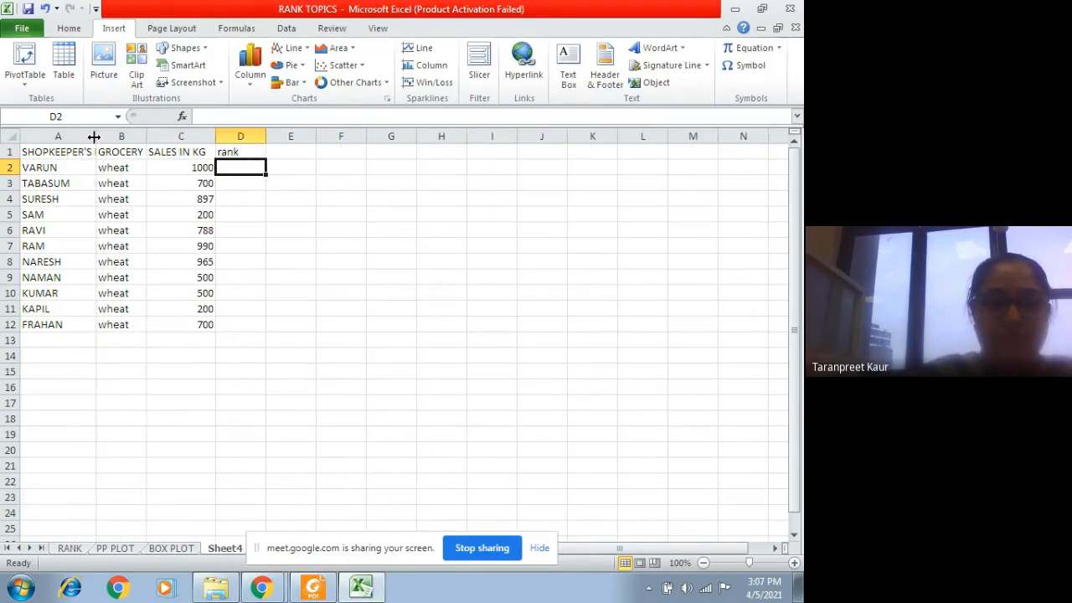
# Step: Re-enter the header in D1 with a capital letter as "Rank"
pyautogui.click(228, 152)
pyautogui.press('BackSpace')
pyautogui.write('ran')
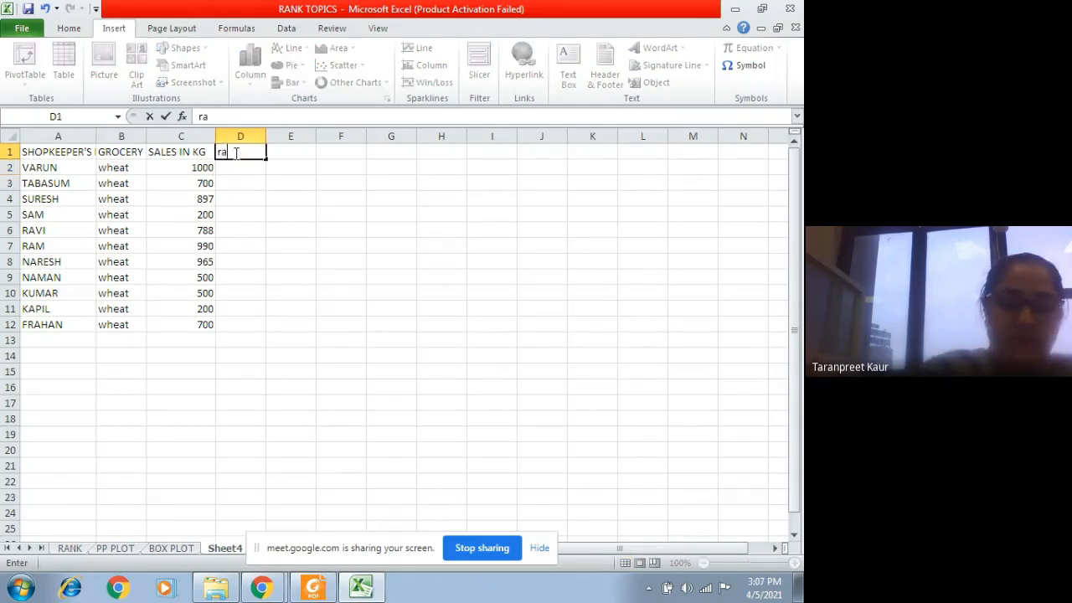
pyautogui.press('BackSpace')
pyautogui.press('BackSpace')
pyautogui.press('BackSpace')
pyautogui.write('Rank')
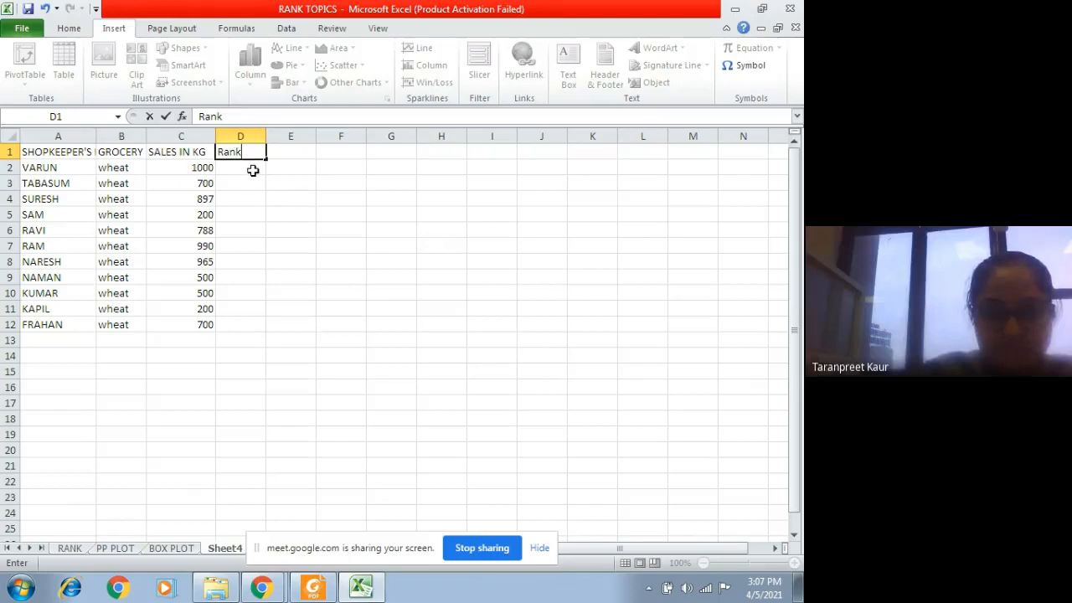
pyautogui.click(252, 170)
pyautogui.click(182, 117)
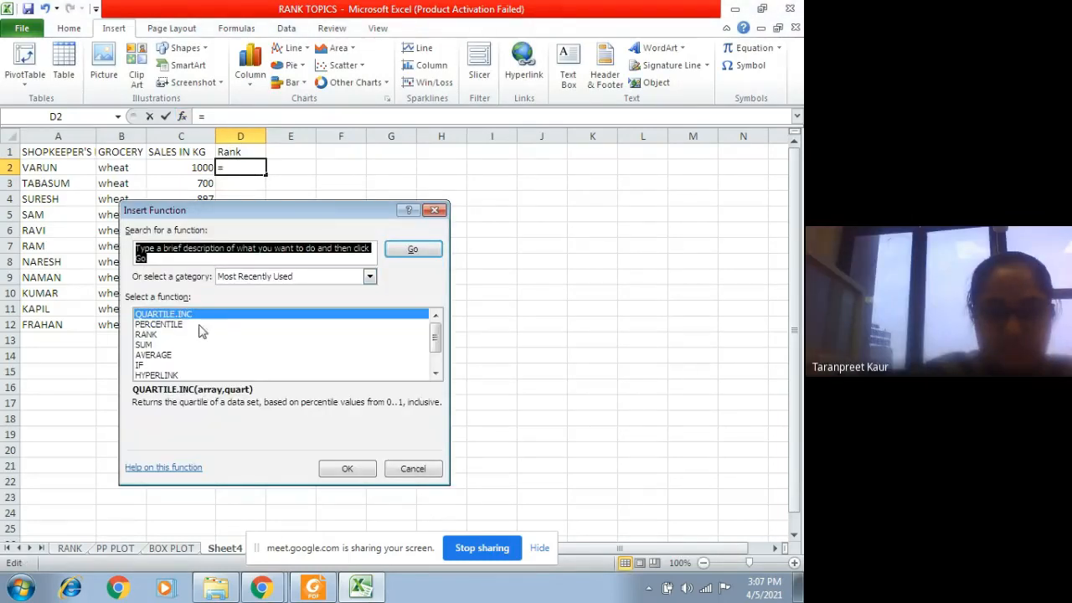
pyautogui.click(161, 334)
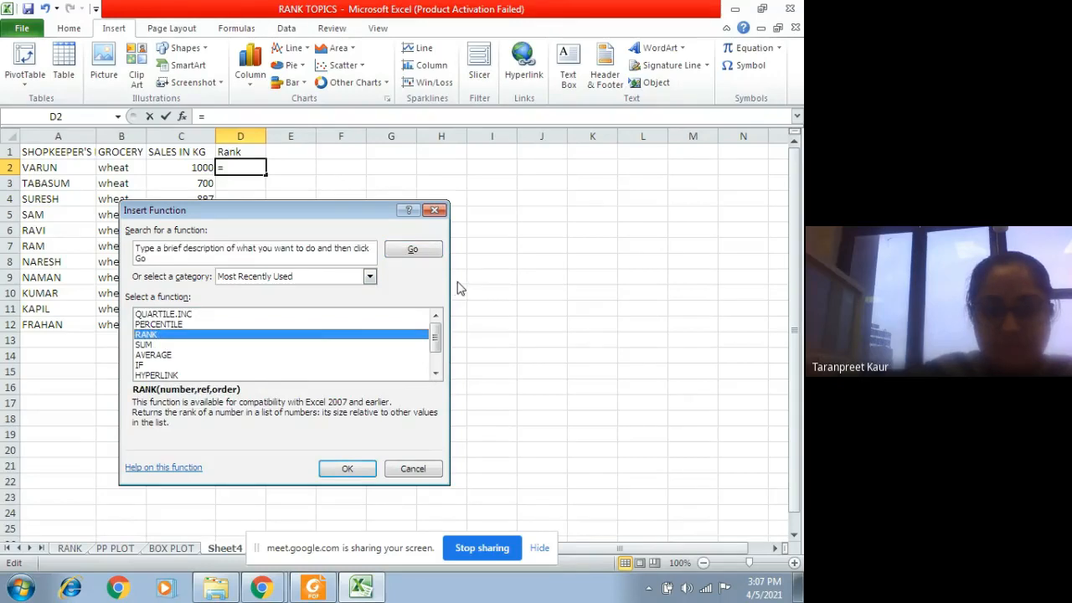
pyautogui.click(435, 210)
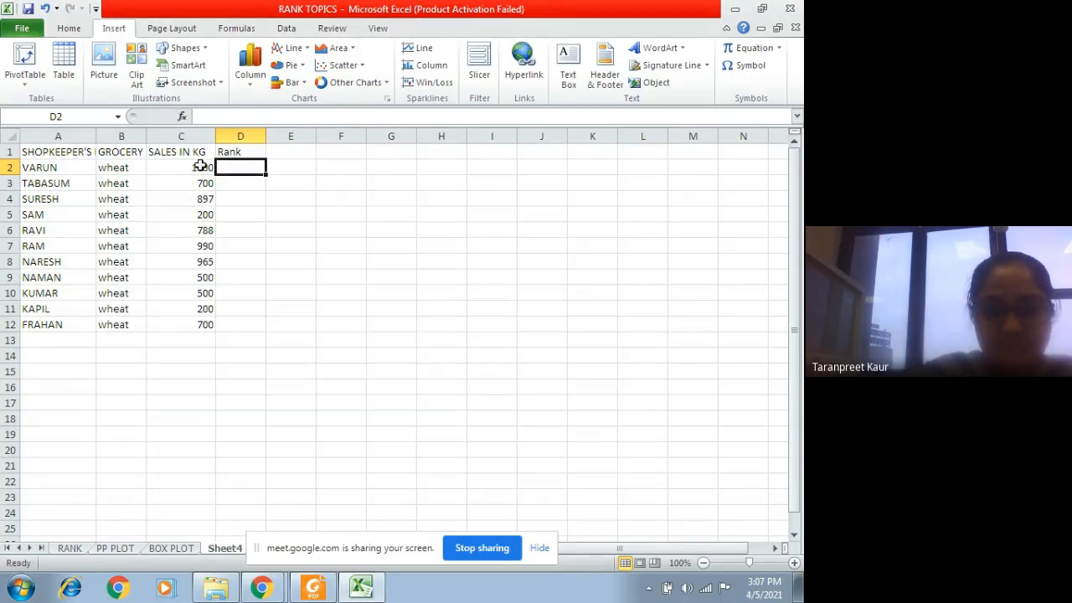
# Step: Try ranking sales in D2 with RANK using number C2, reference C2:C12 and order 0, and fill it down to D12
pyautogui.click(181, 117)
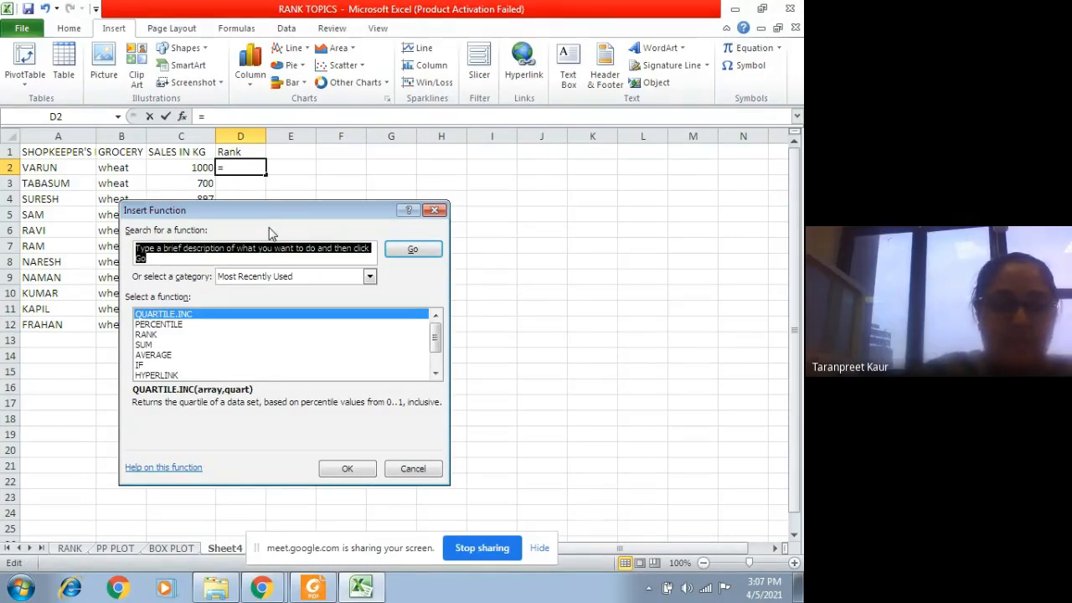
pyautogui.click(155, 334)
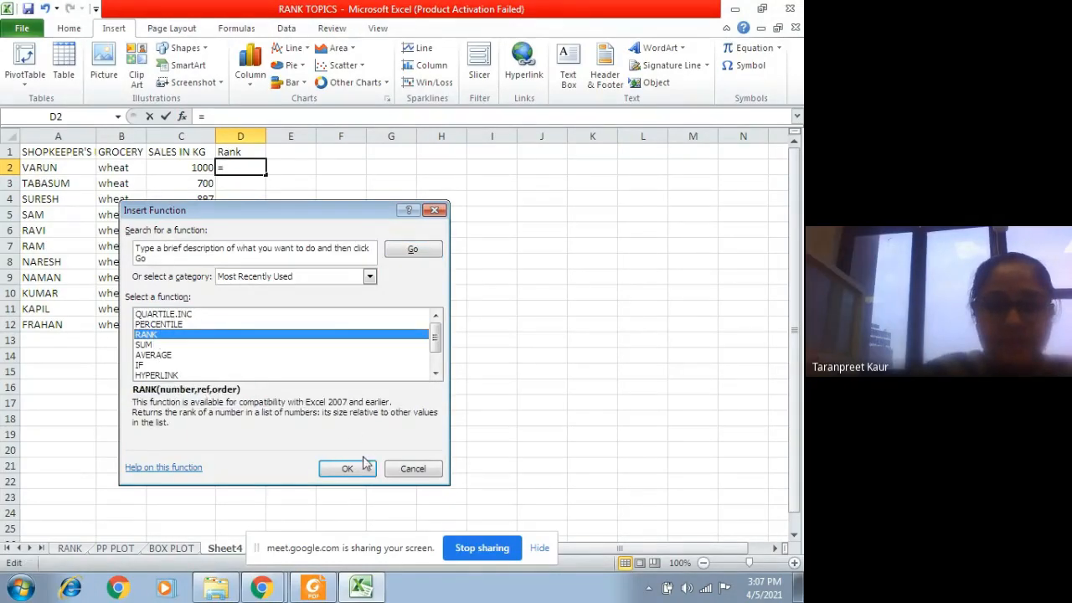
pyautogui.click(348, 468)
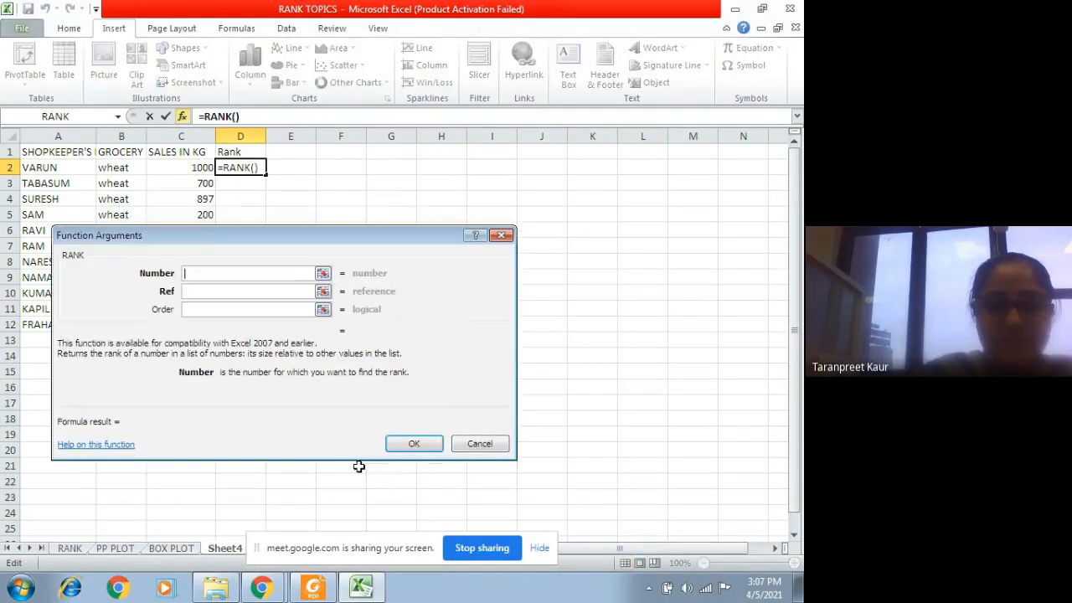
pyautogui.click(178, 170)
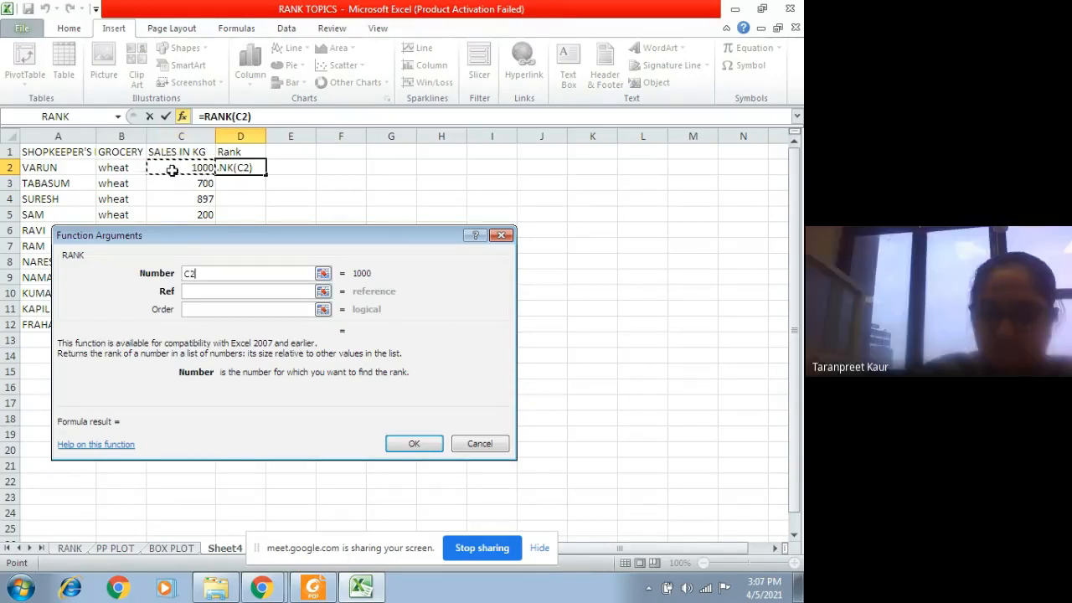
pyautogui.moveTo(182, 168); pyautogui.dragTo(201, 321)
pyautogui.click(232, 292)
pyautogui.click(296, 309)
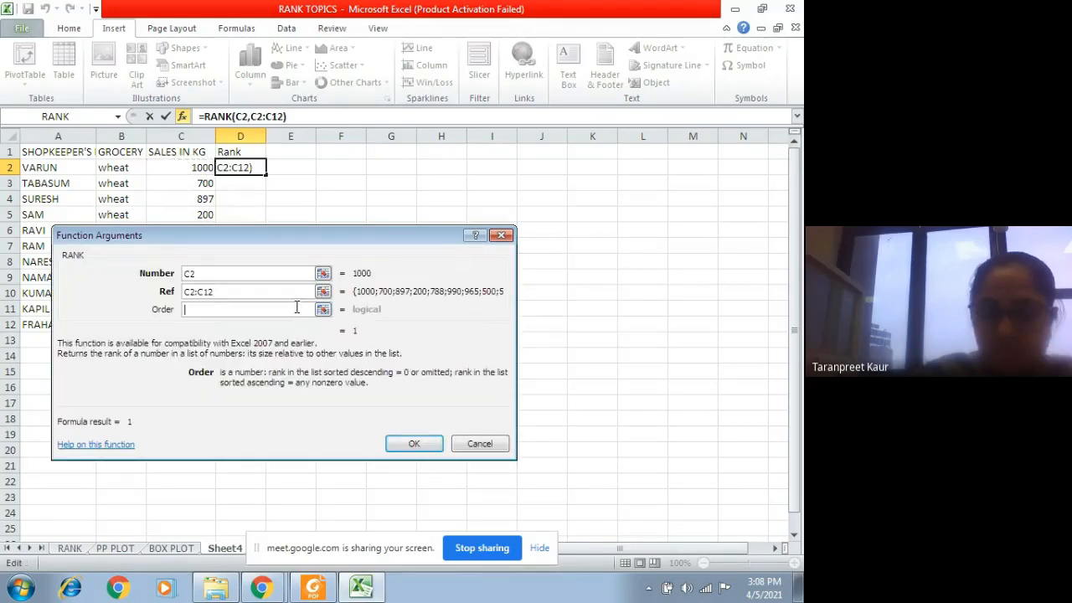
pyautogui.write('0')
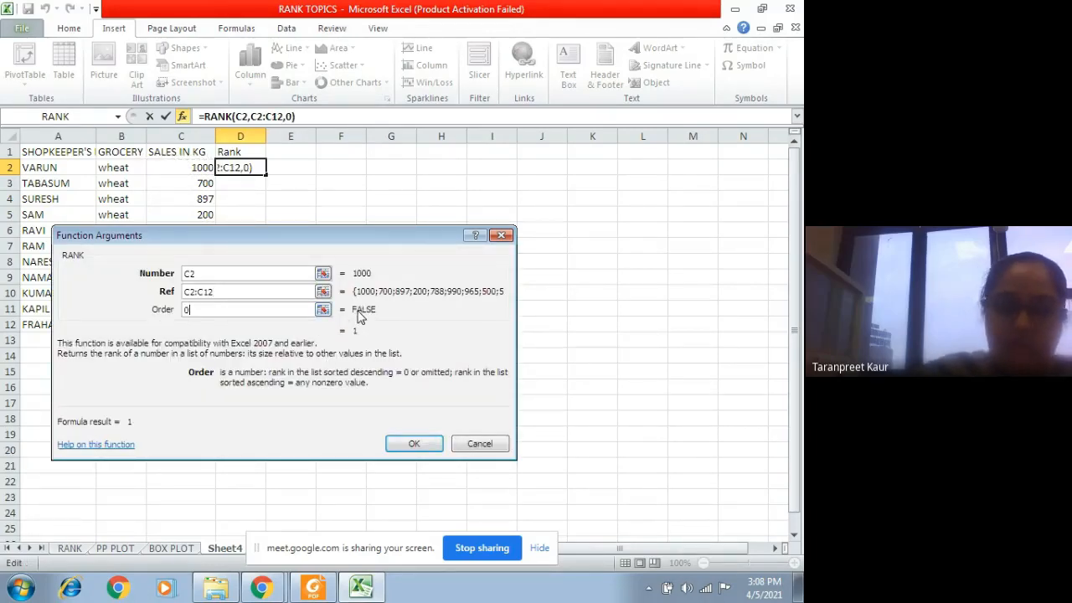
pyautogui.click(426, 447)
pyautogui.moveTo(265, 173); pyautogui.dragTo(283, 328)
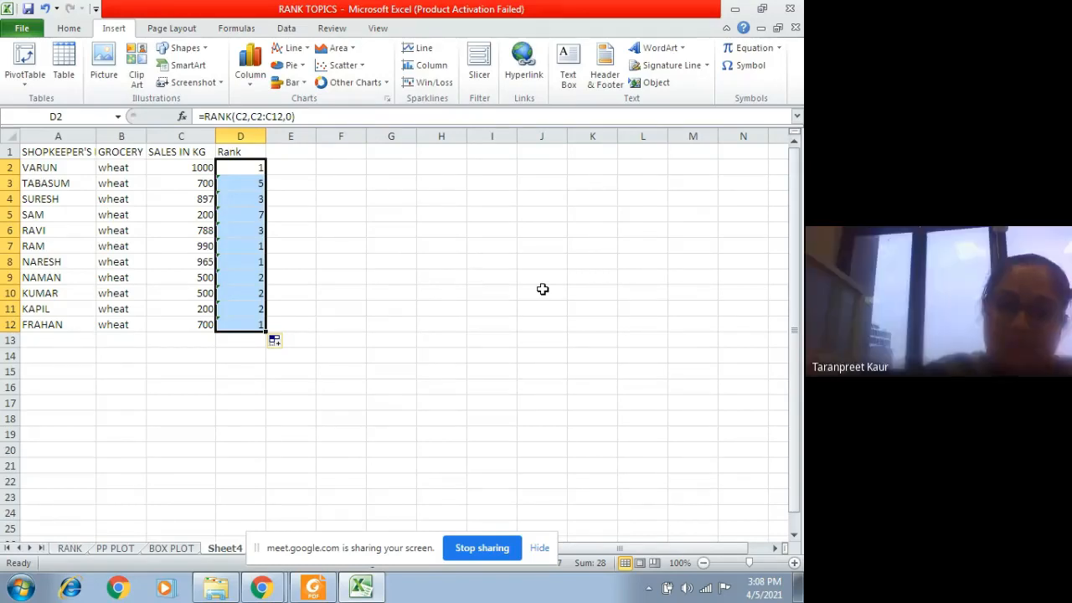
# Step: Clear all the rank formulas from D2:D12, keeping the column header
pyautogui.moveTo(247, 166); pyautogui.dragTo(257, 329)
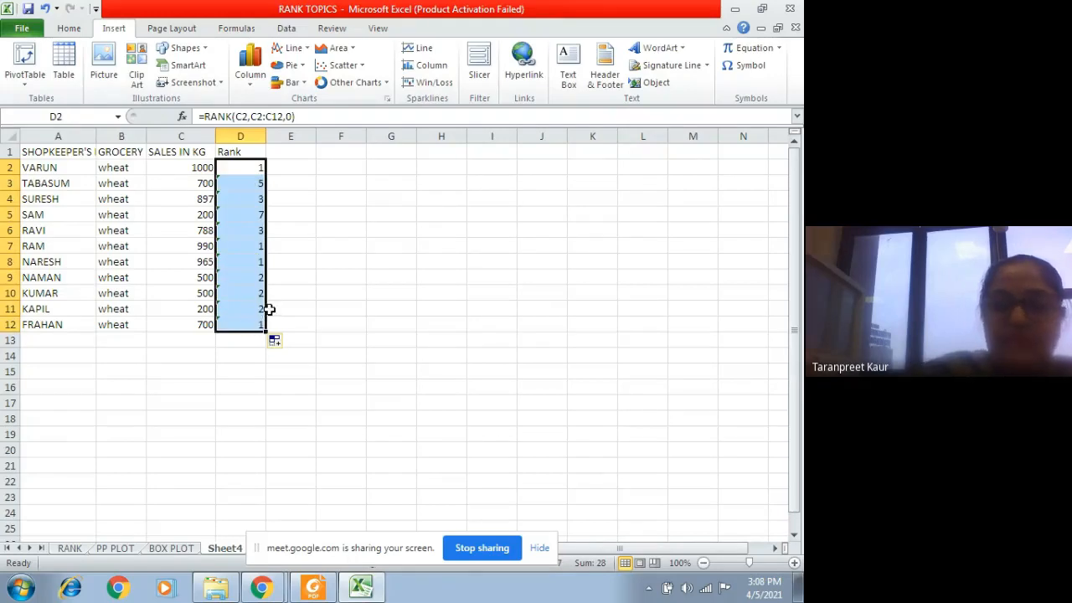
pyautogui.click(389, 324)
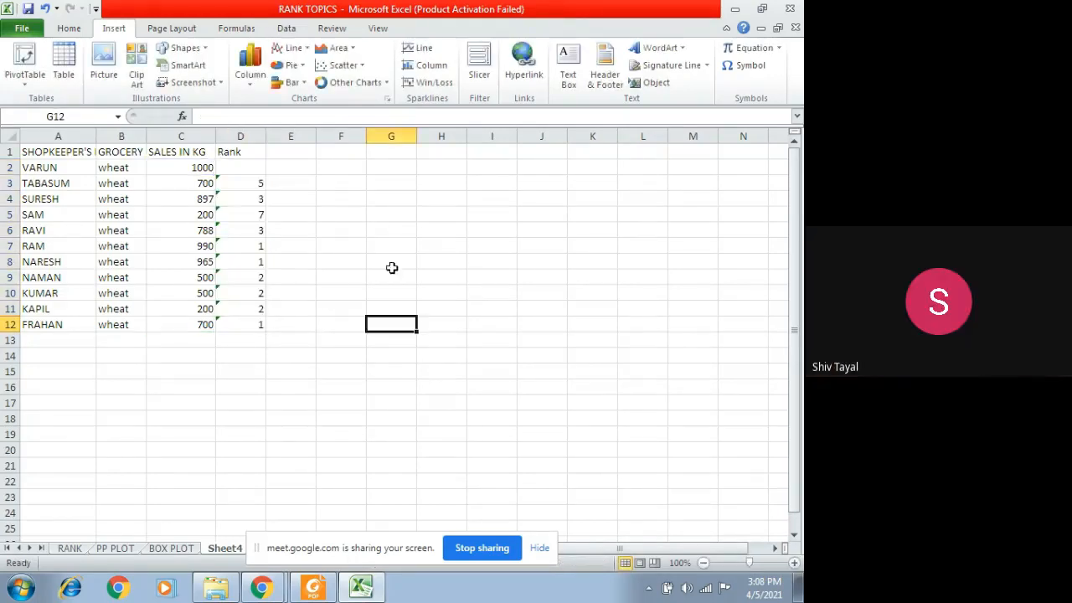
pyautogui.moveTo(244, 182); pyautogui.dragTo(260, 328)
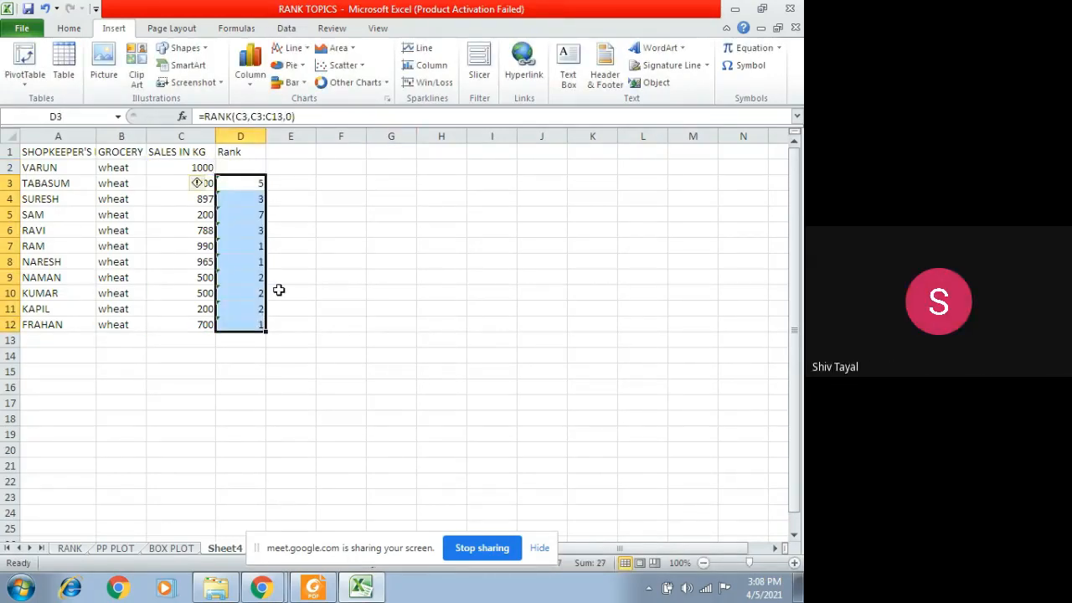
pyautogui.press('BackSpace')
pyautogui.click(326, 276)
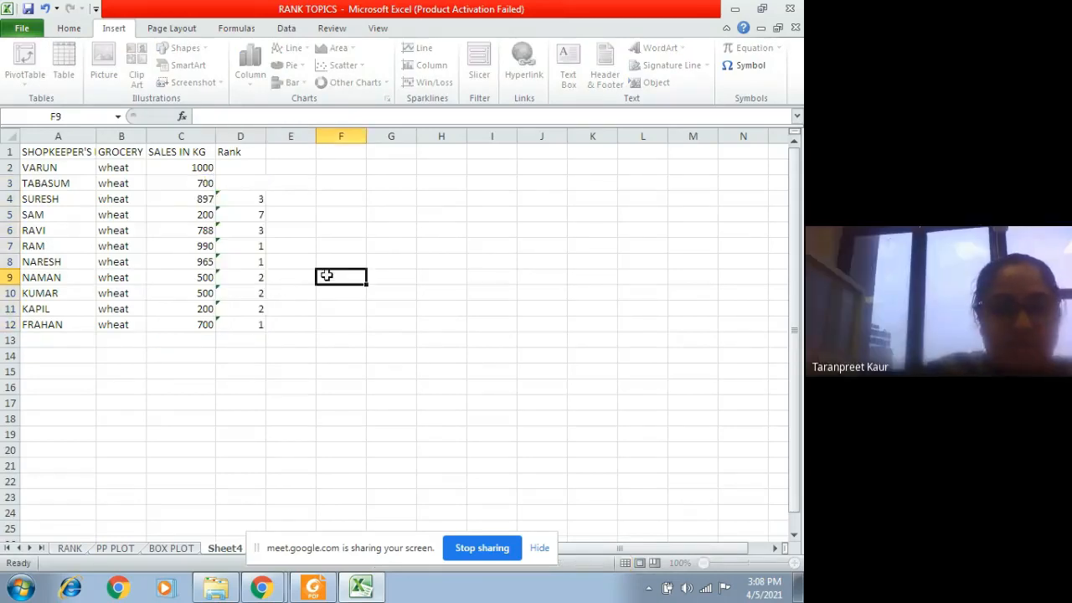
pyautogui.moveTo(251, 199); pyautogui.dragTo(265, 325)
pyautogui.press('Delete')
# Step: Insert the RANK function in D2 with number C2, absolute reference $C$2:$C$12 and order 0
pyautogui.click(241, 167)
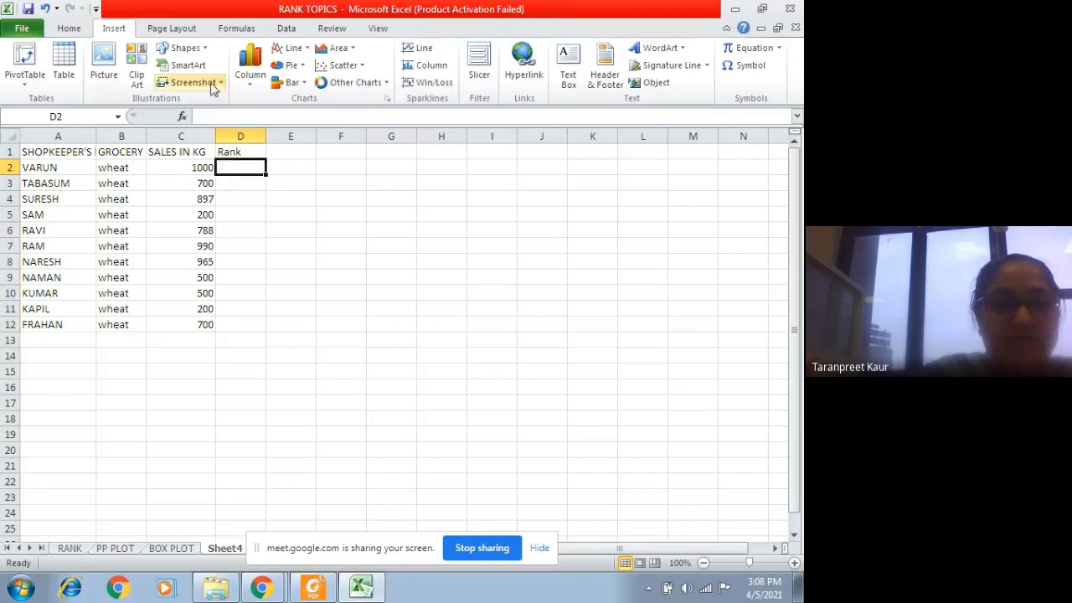
pyautogui.click(181, 116)
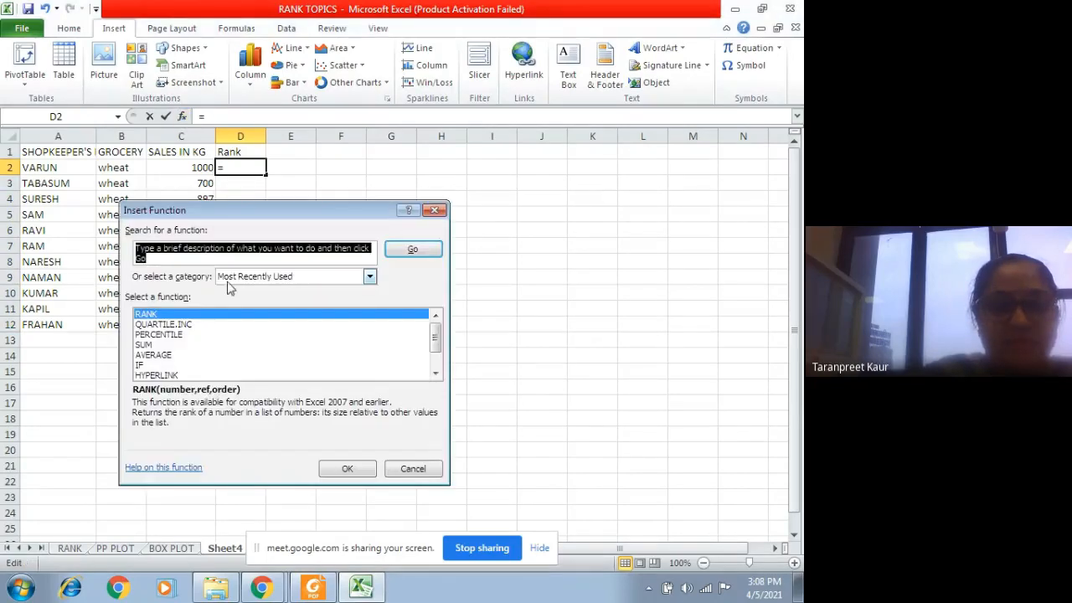
pyautogui.doubleClick(151, 315)
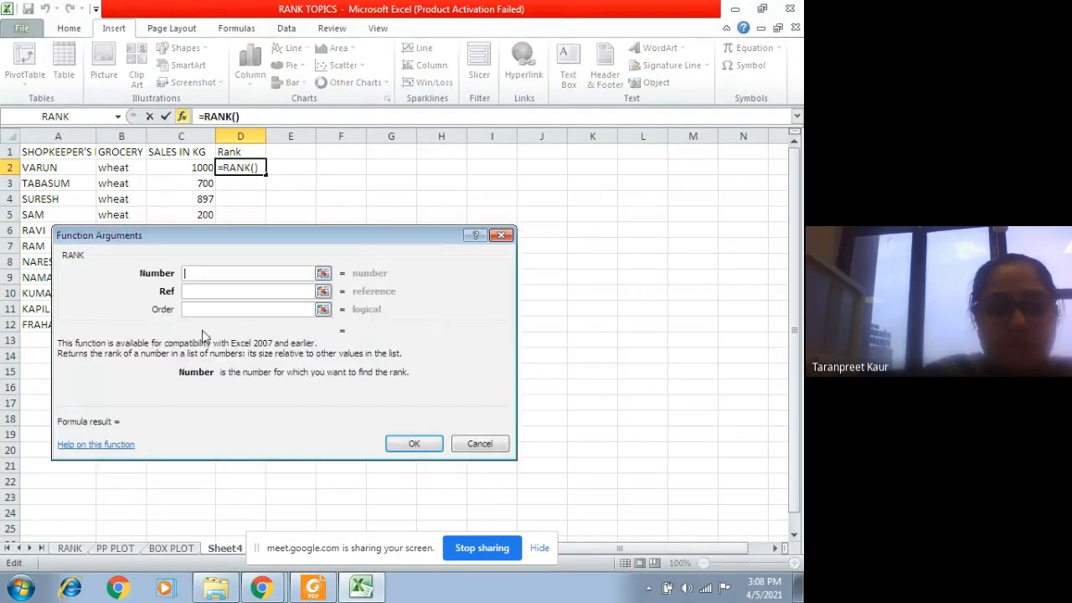
pyautogui.click(192, 168)
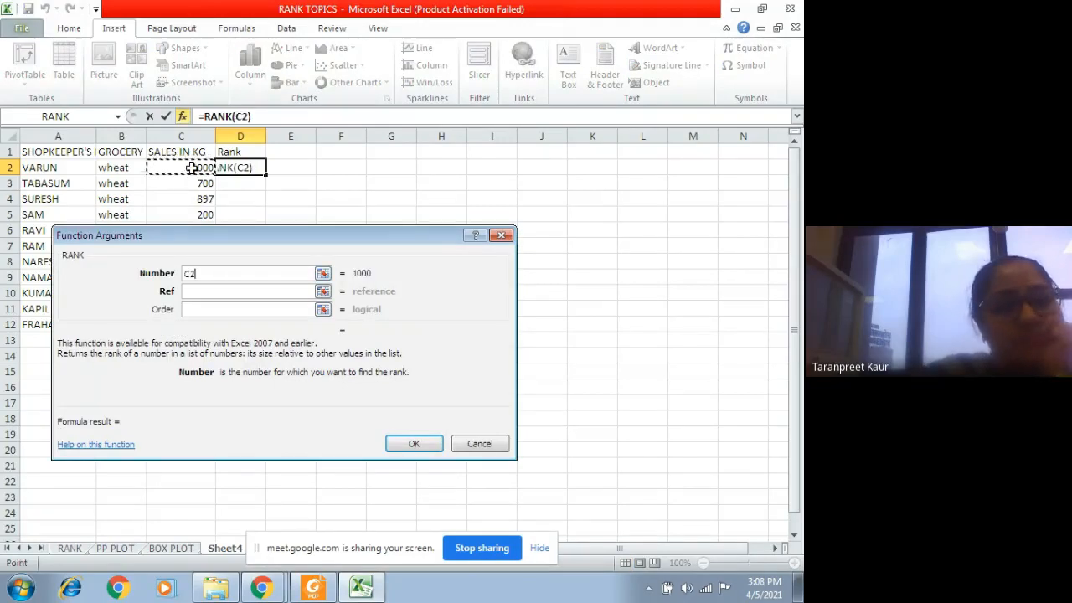
pyautogui.click(195, 293)
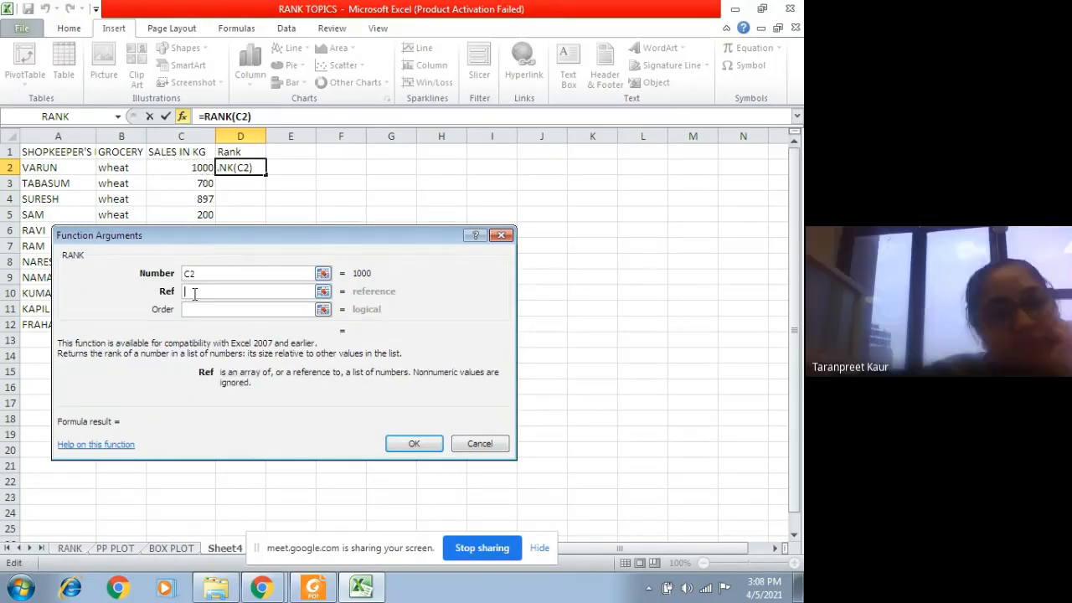
pyautogui.moveTo(206, 167); pyautogui.dragTo(185, 291)
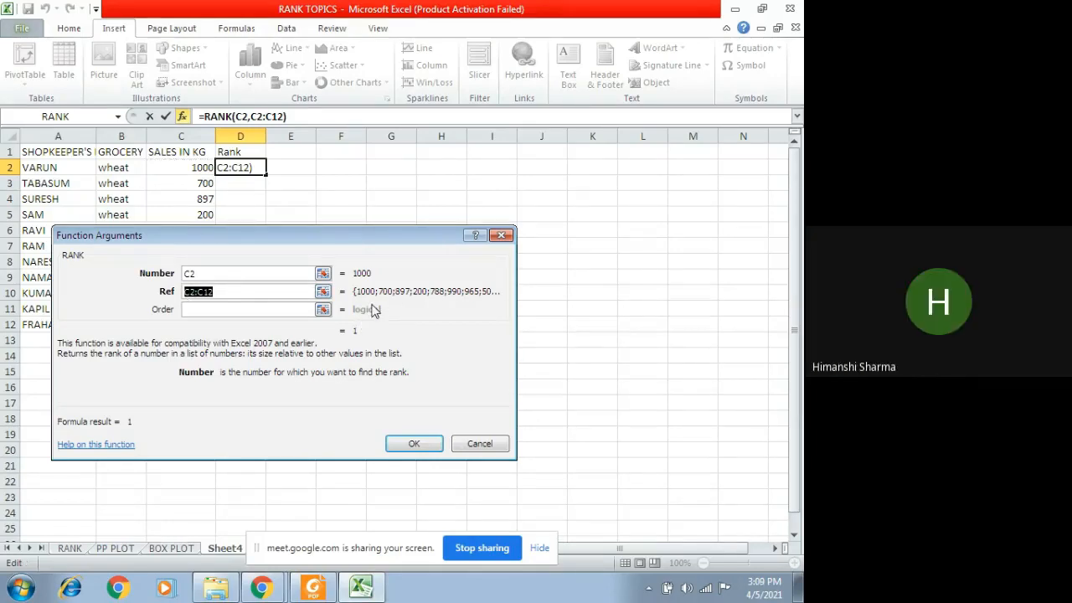
pyautogui.press('F4')
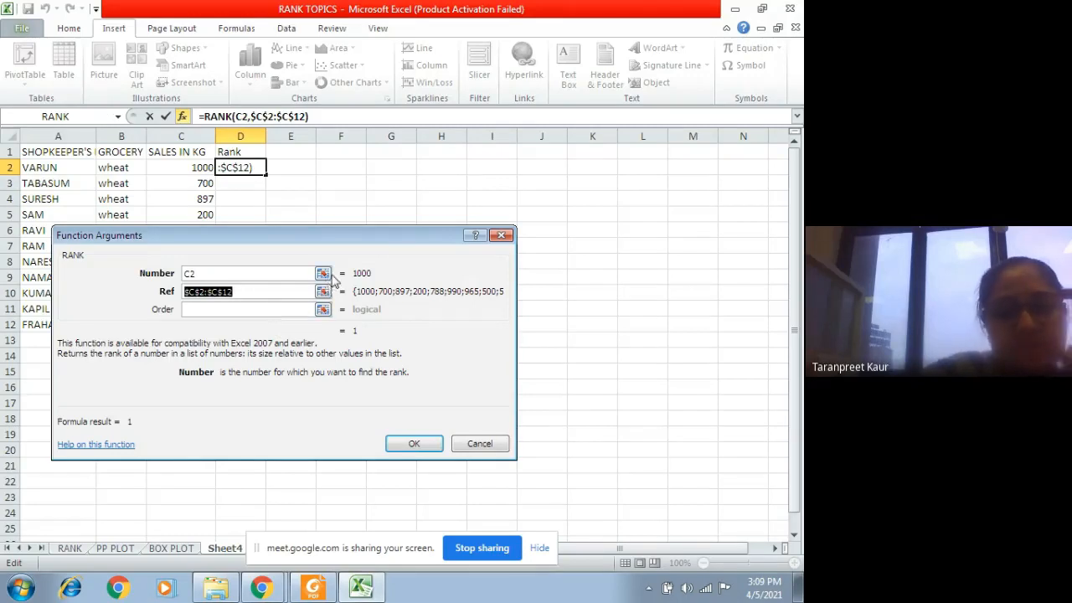
pyautogui.click(274, 311)
pyautogui.write('0')
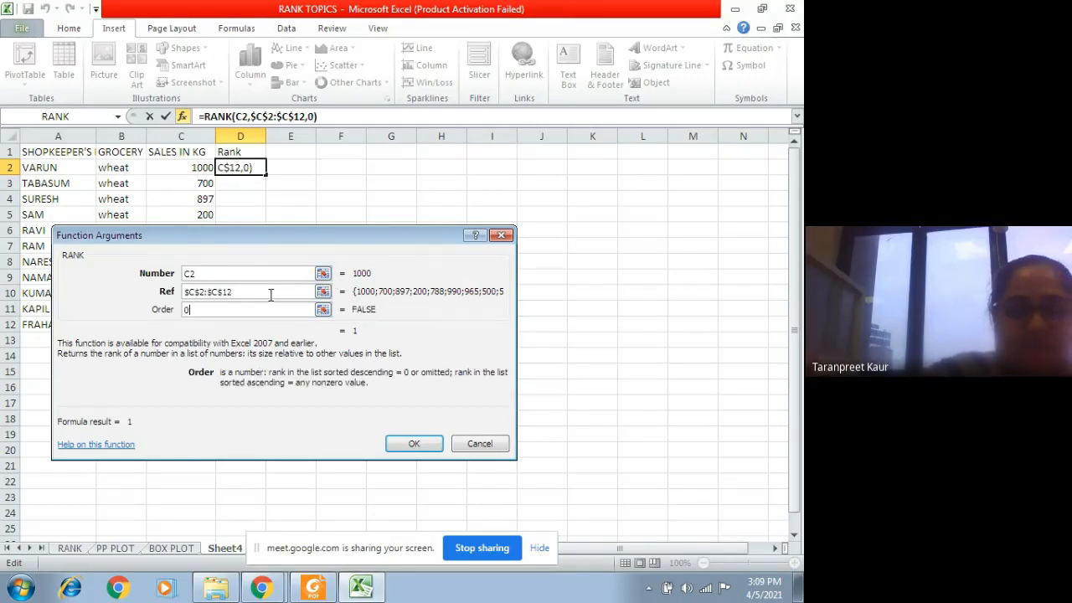
pyautogui.click(414, 444)
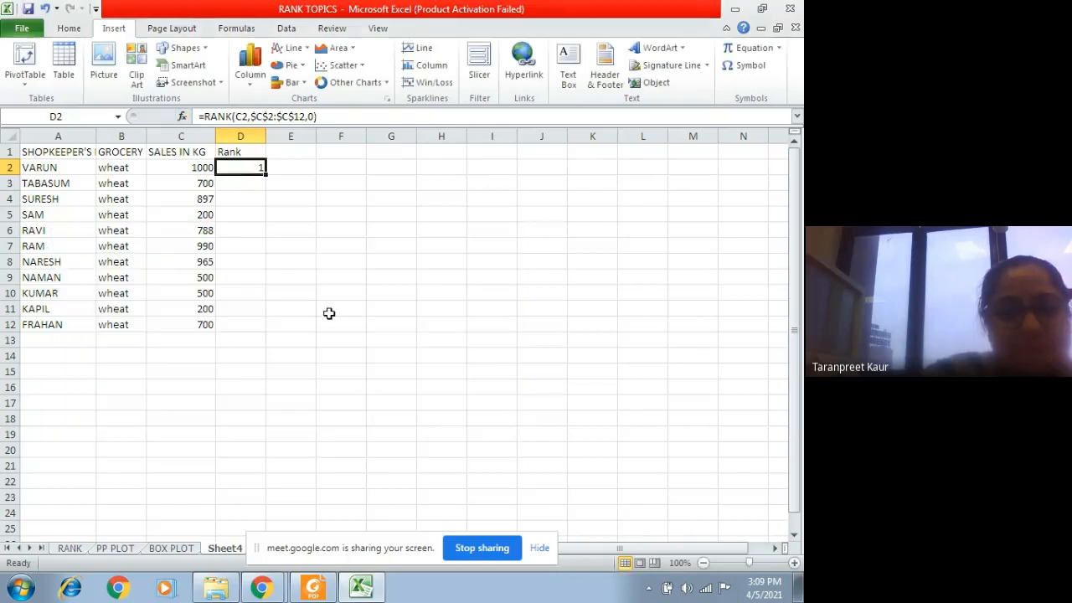
# Step: Fill the rank formula from D2 down through D12 and check the copied formulas of the tied ranks
pyautogui.moveTo(265, 174); pyautogui.dragTo(265, 324)
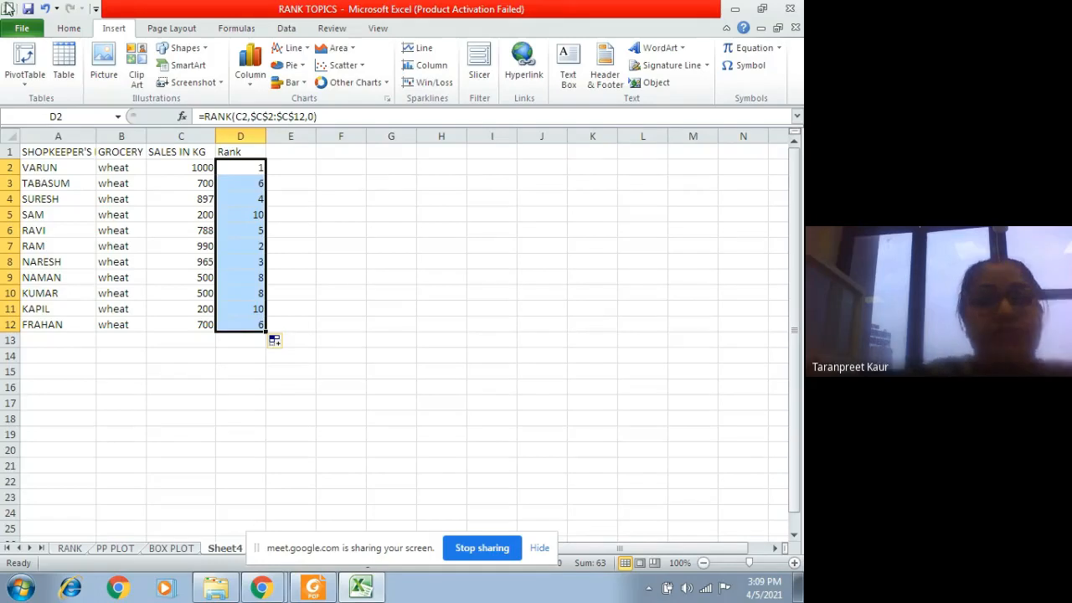
pyautogui.click(245, 181)
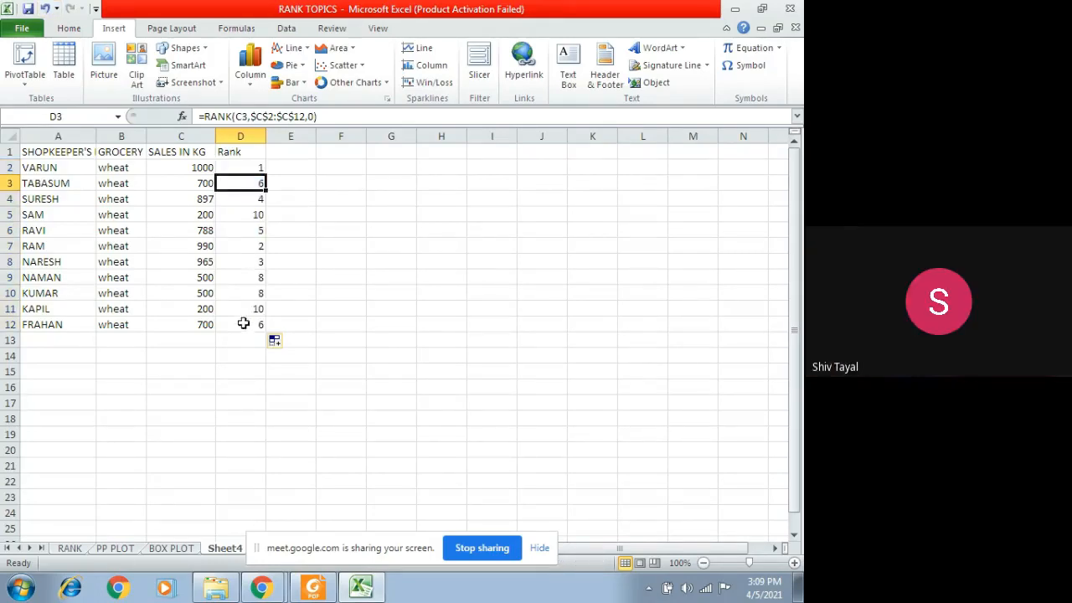
pyautogui.click(242, 324)
pyautogui.click(245, 308)
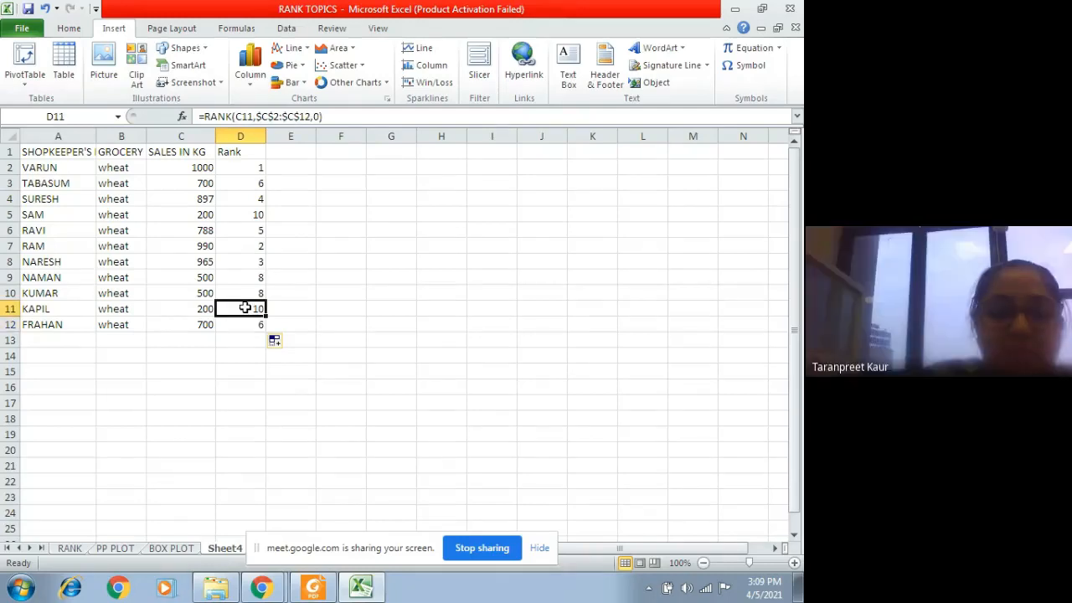
pyautogui.click(252, 214)
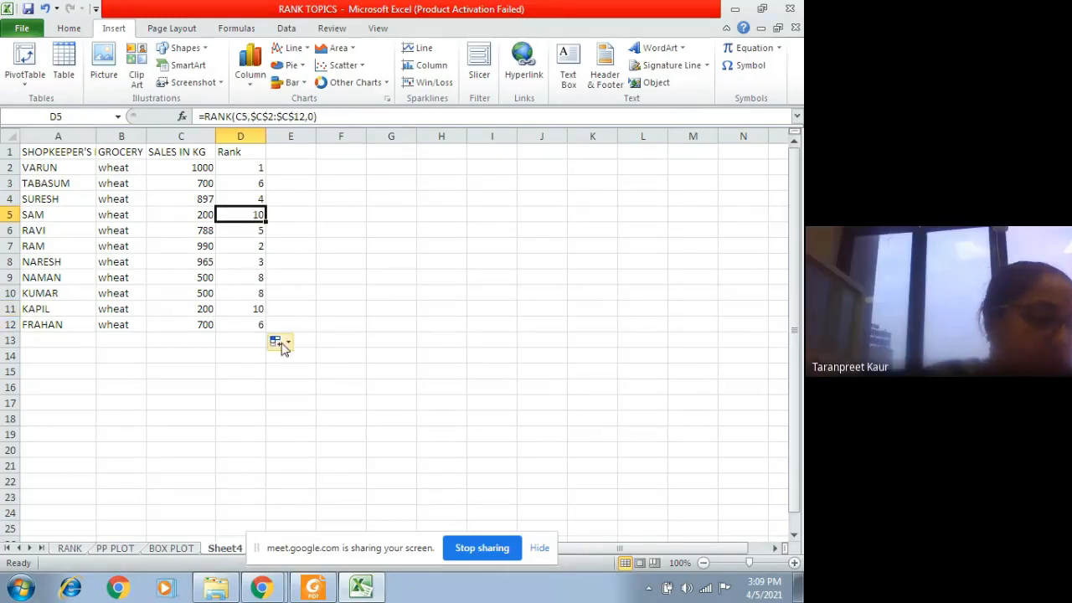
# Step: Enter the header "rank" in E1 for a second ranking column
pyautogui.click(288, 148)
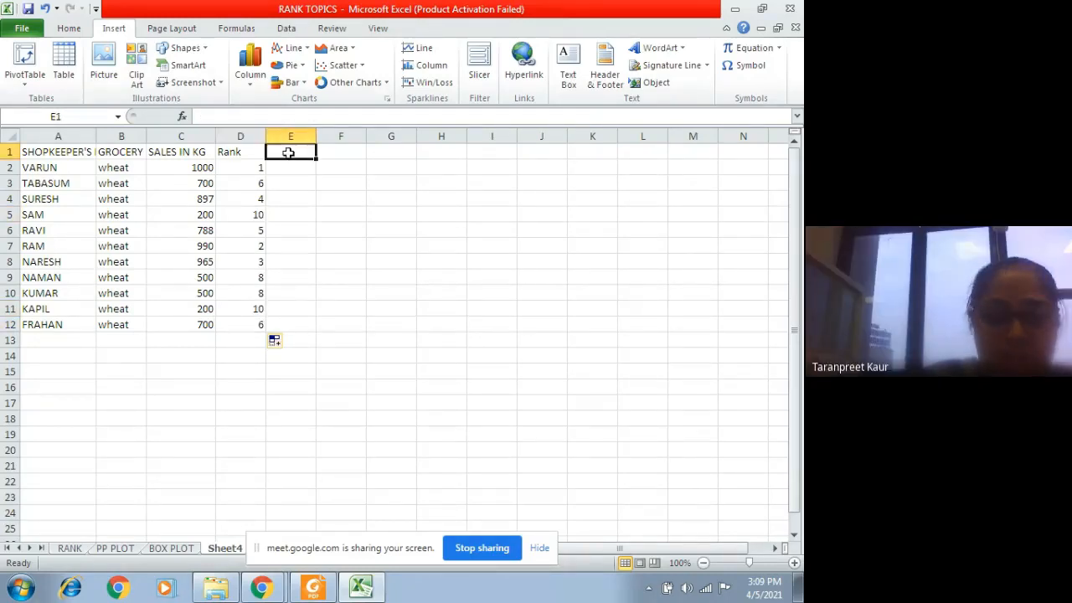
pyautogui.write('rank')
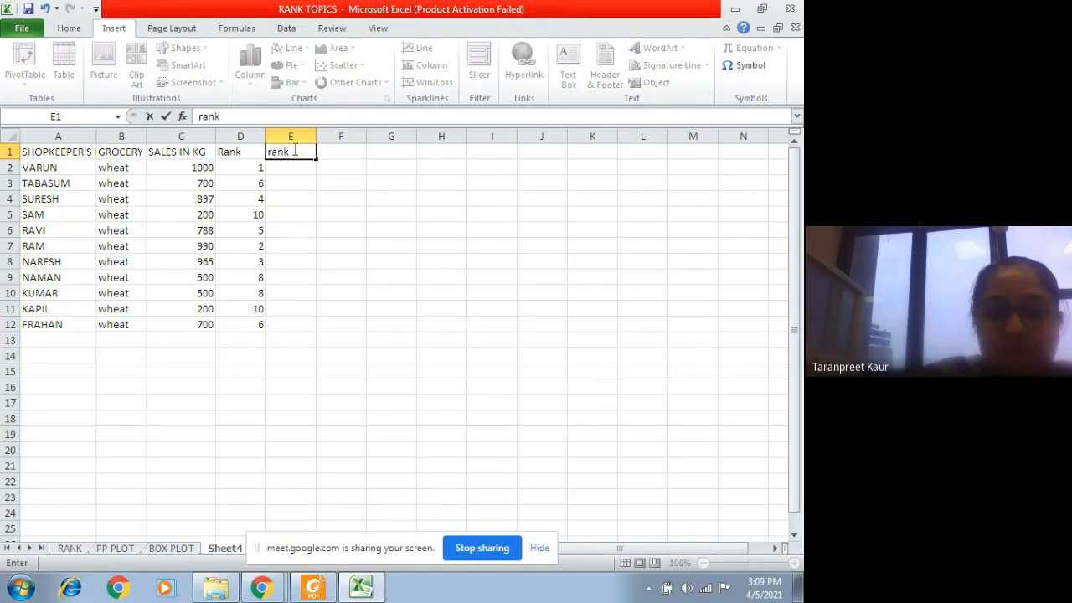
pyautogui.click(291, 167)
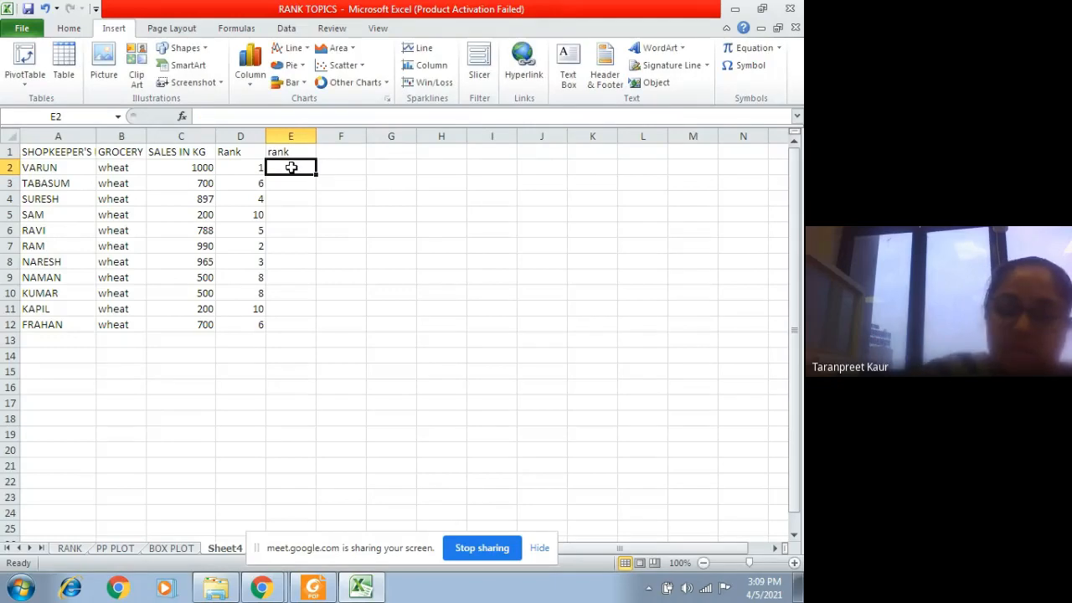
# Step: Start a RANK.AVG formula in E2 with number C2 and the sales range C2:C12 as reference
pyautogui.write('=rank')
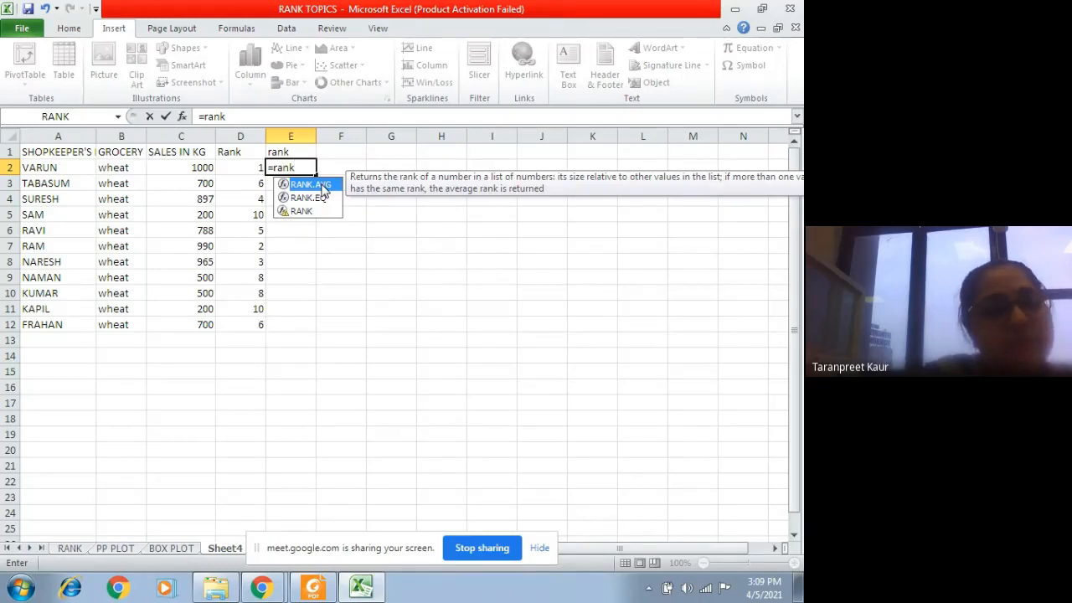
pyautogui.doubleClick(322, 186)
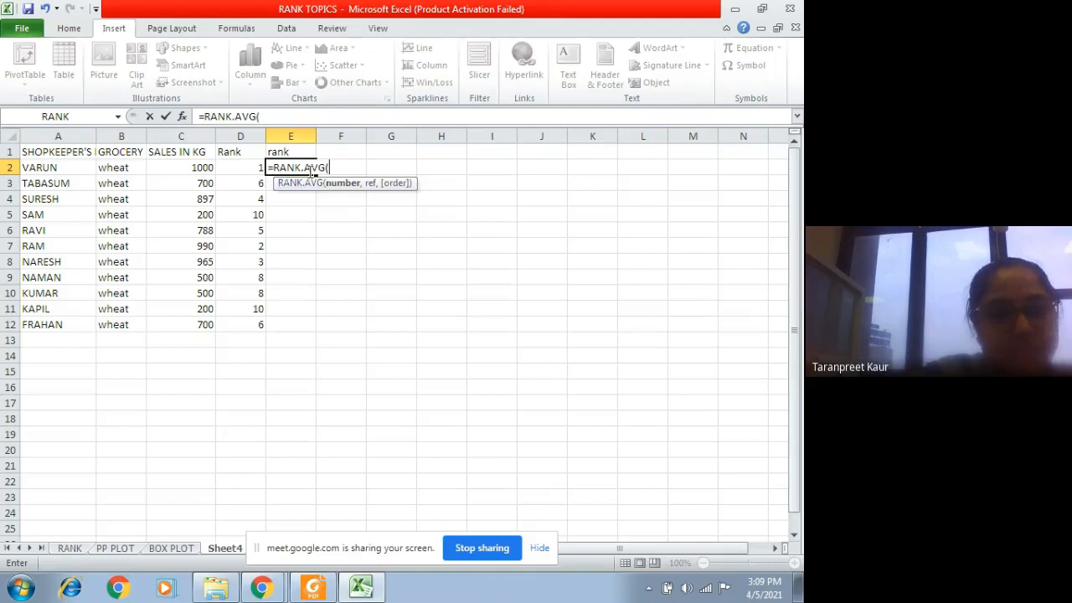
pyautogui.click(204, 169)
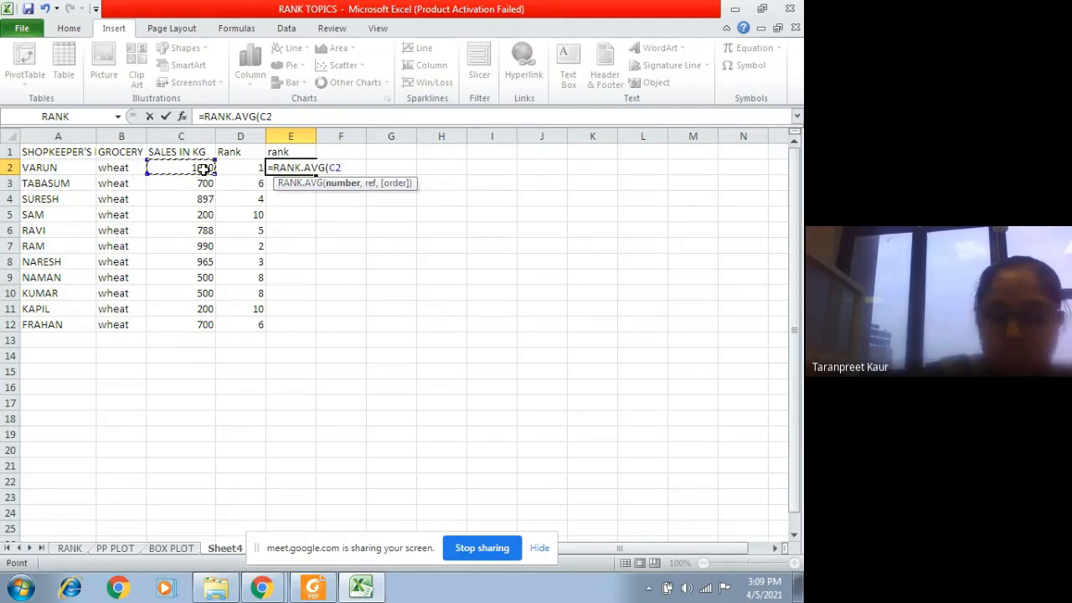
pyautogui.write(',')
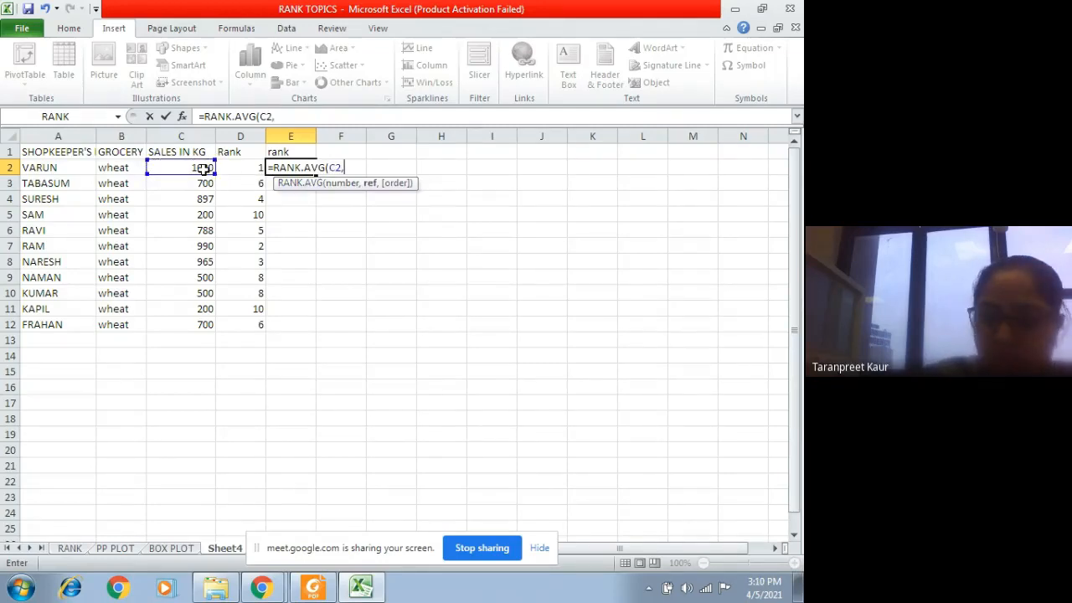
pyautogui.hotkey('shift', 'Down')
pyautogui.hotkey('shift', 'Up')
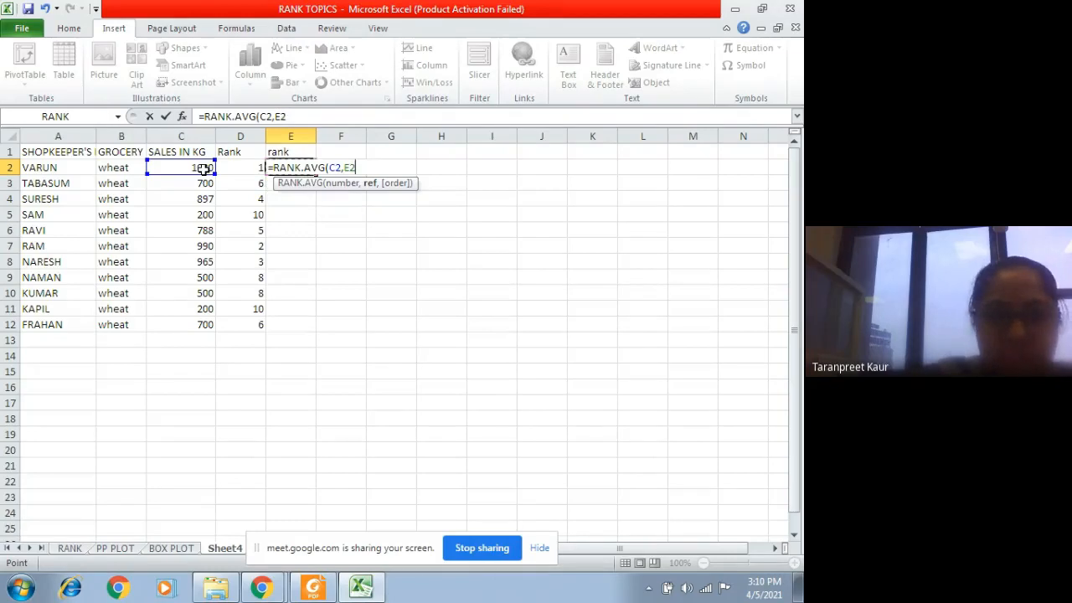
pyautogui.press('BackSpace')
pyautogui.press('BackSpace')
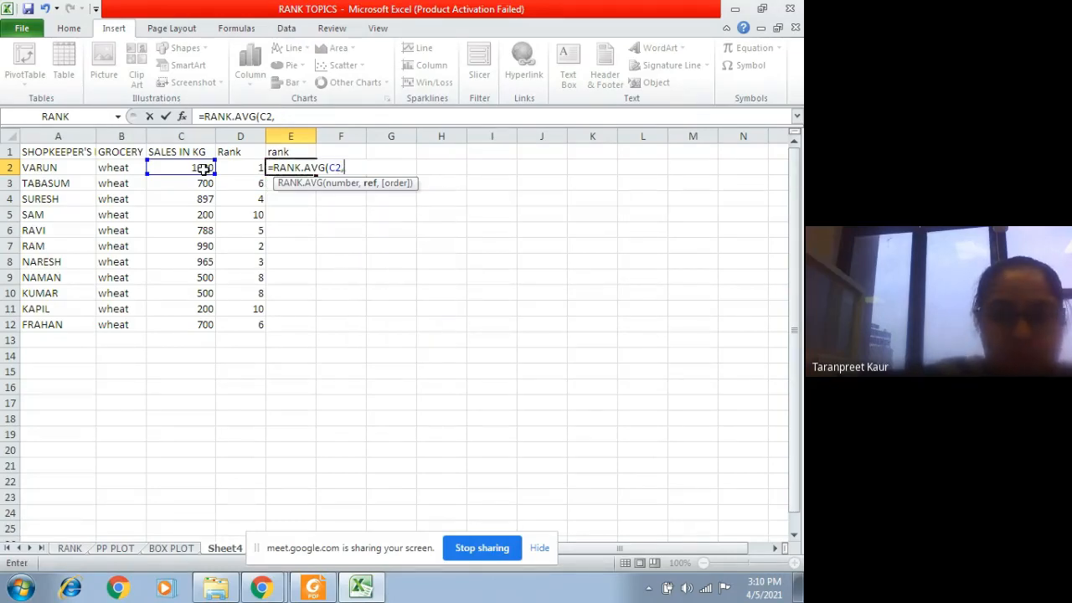
pyautogui.moveTo(205, 168); pyautogui.dragTo(211, 325)
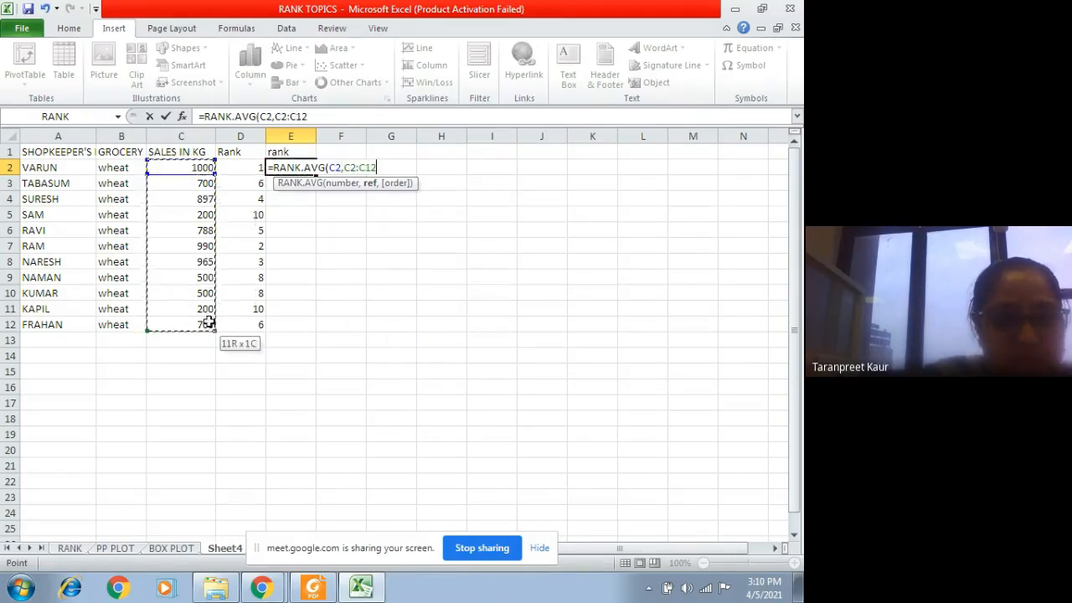
# Step: Make the reference in the E2 formula absolute as $C$2:$C$12, set the order to 0 and complete the formula
pyautogui.moveTo(379, 171); pyautogui.dragTo(345, 171)
pyautogui.press('F4')
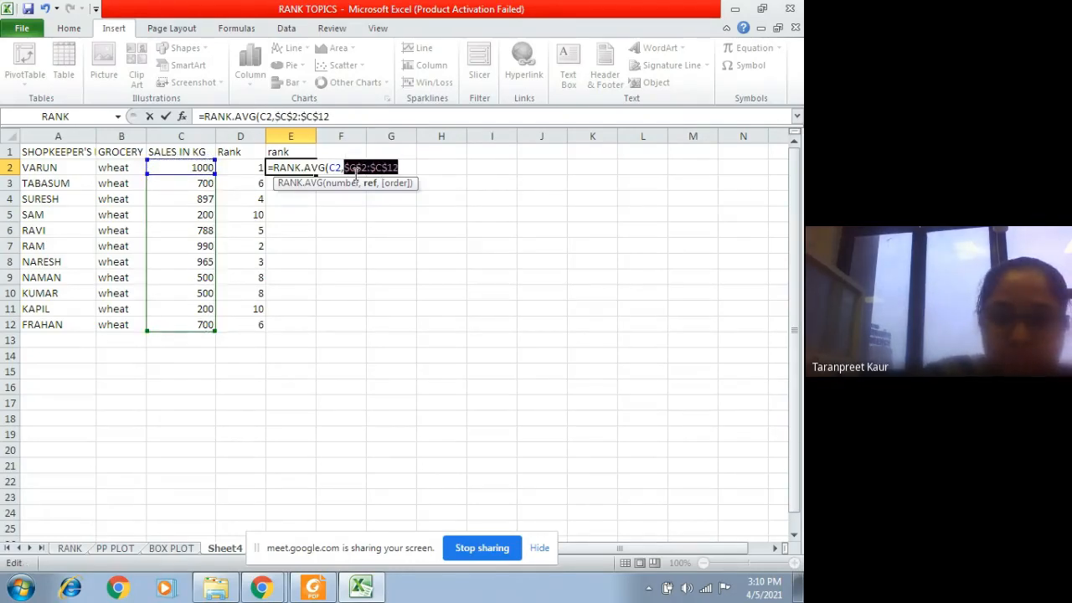
pyautogui.click(413, 169)
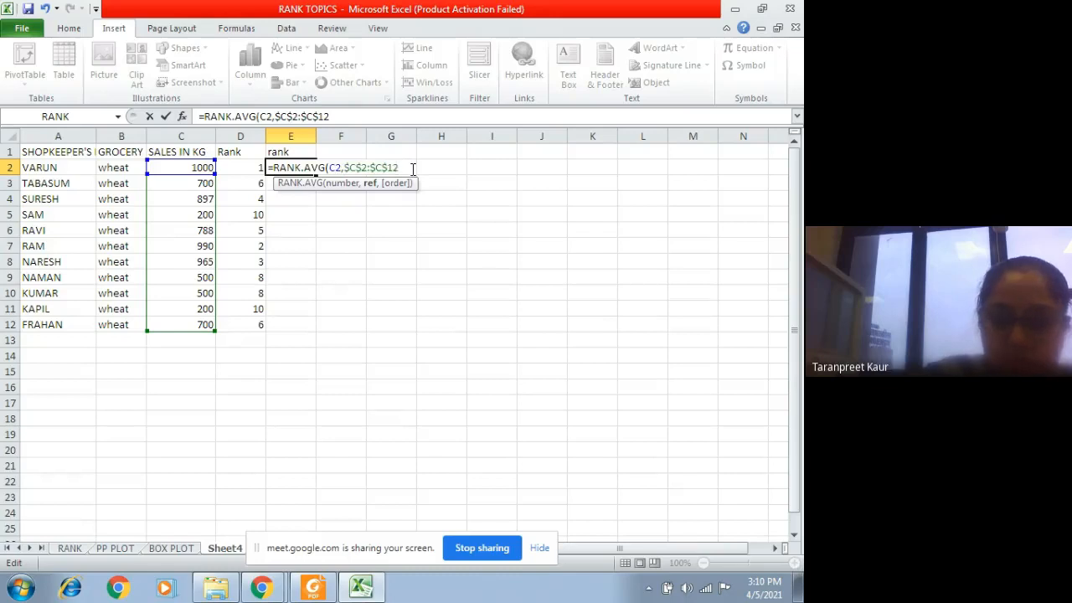
pyautogui.write(',0')
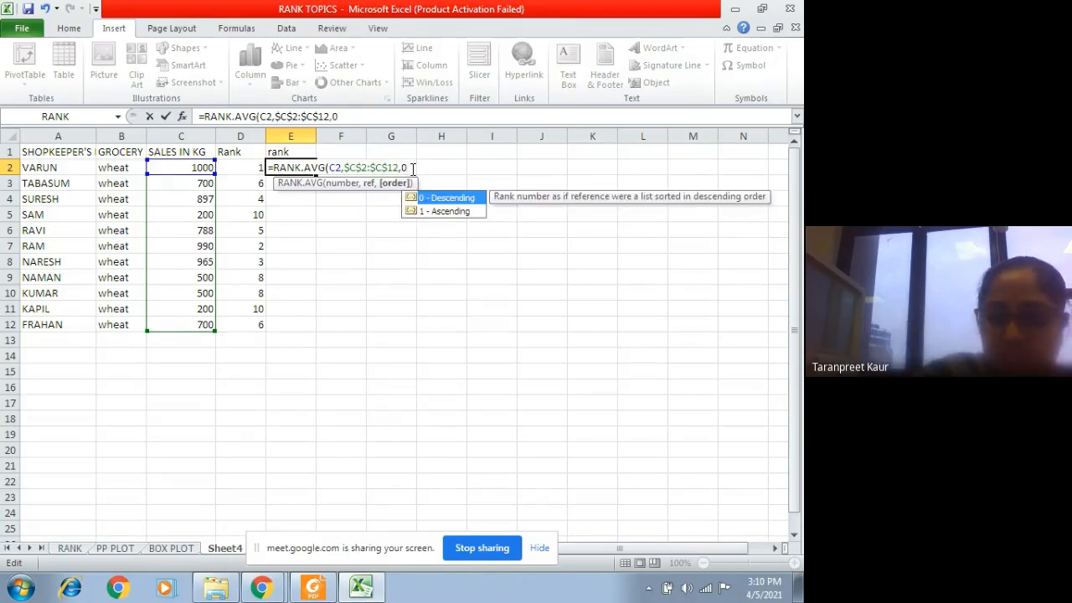
pyautogui.write(')')
pyautogui.press('Return')
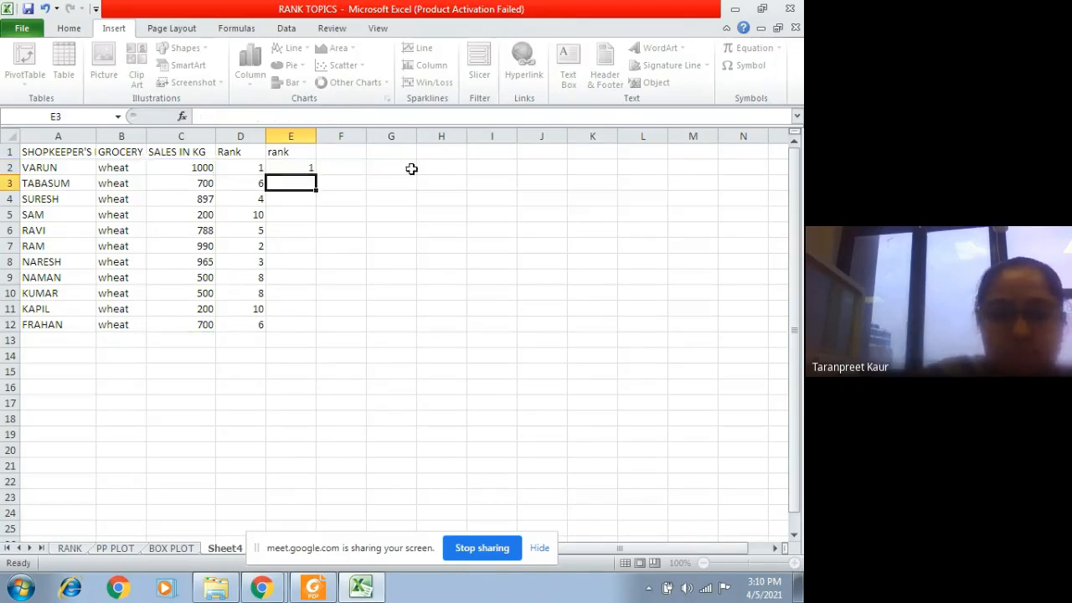
# Step: Fill the RANK.AVG formula from E2 down through E12 and check the tied 500 and 700 sales against their column D ranks
pyautogui.click(291, 165)
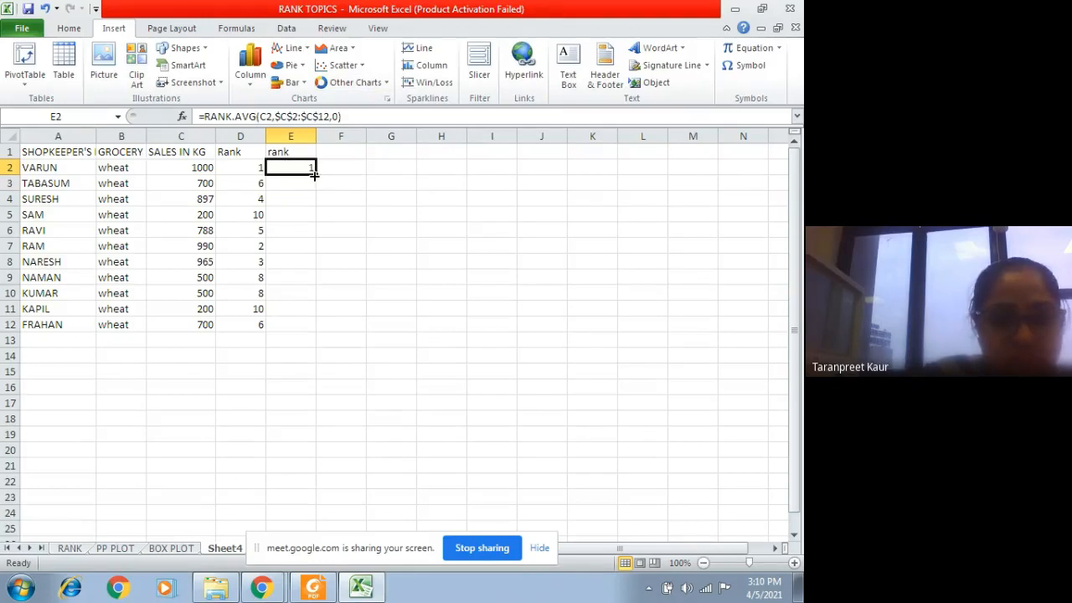
pyautogui.moveTo(316, 174); pyautogui.dragTo(314, 328)
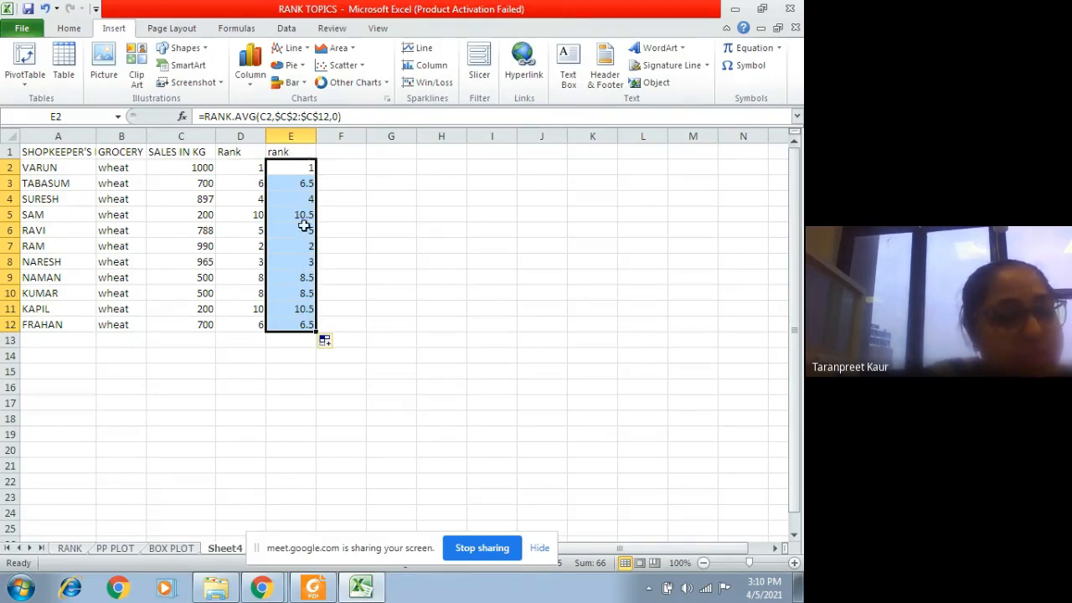
pyautogui.click(198, 279)
pyautogui.press('Down')
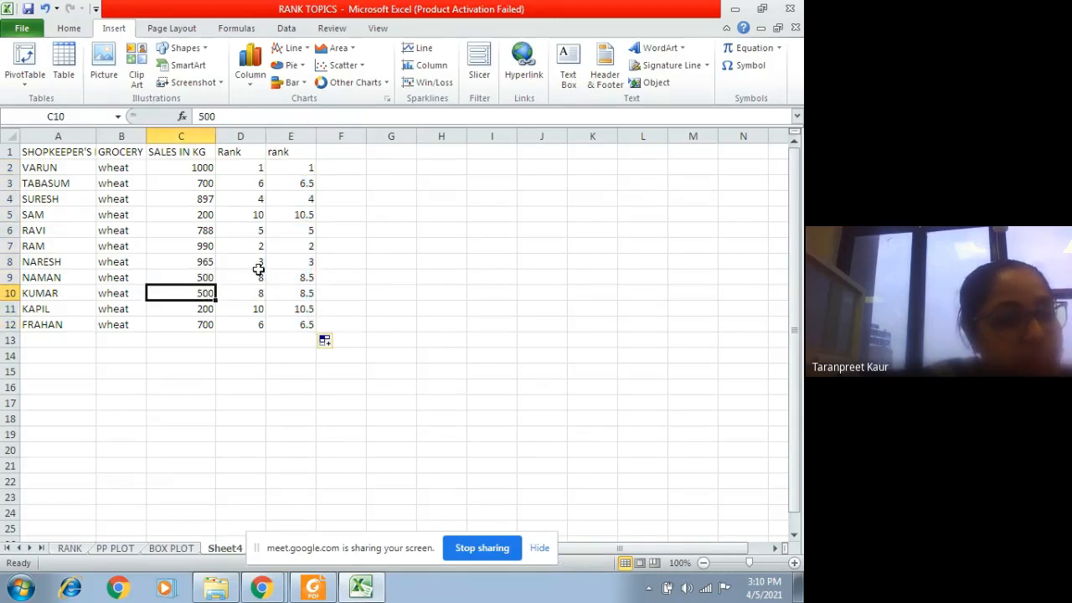
pyautogui.click(224, 279)
pyautogui.click(227, 290)
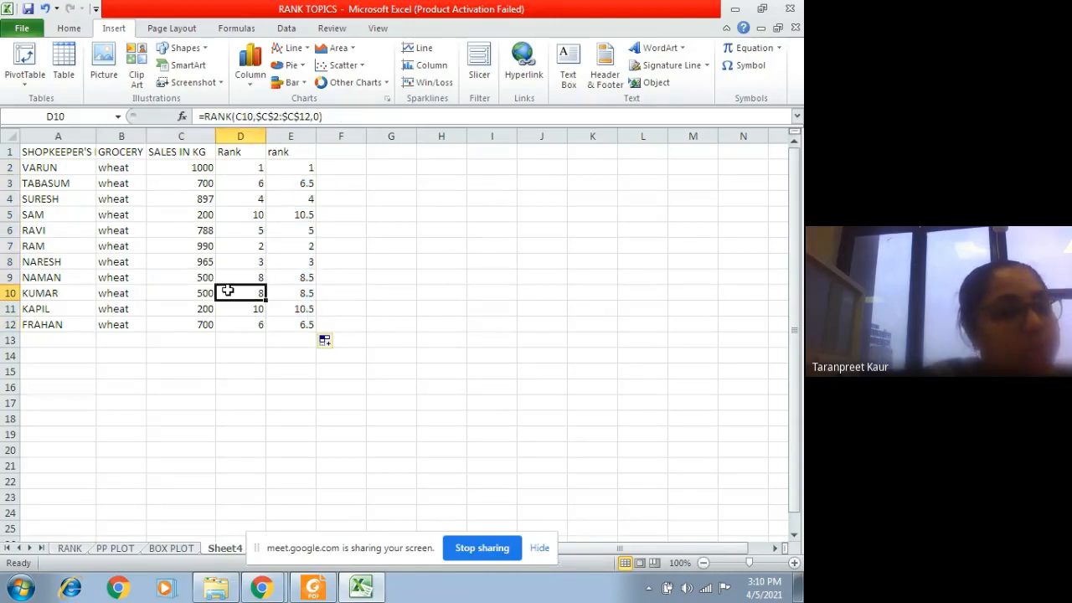
pyautogui.click(205, 327)
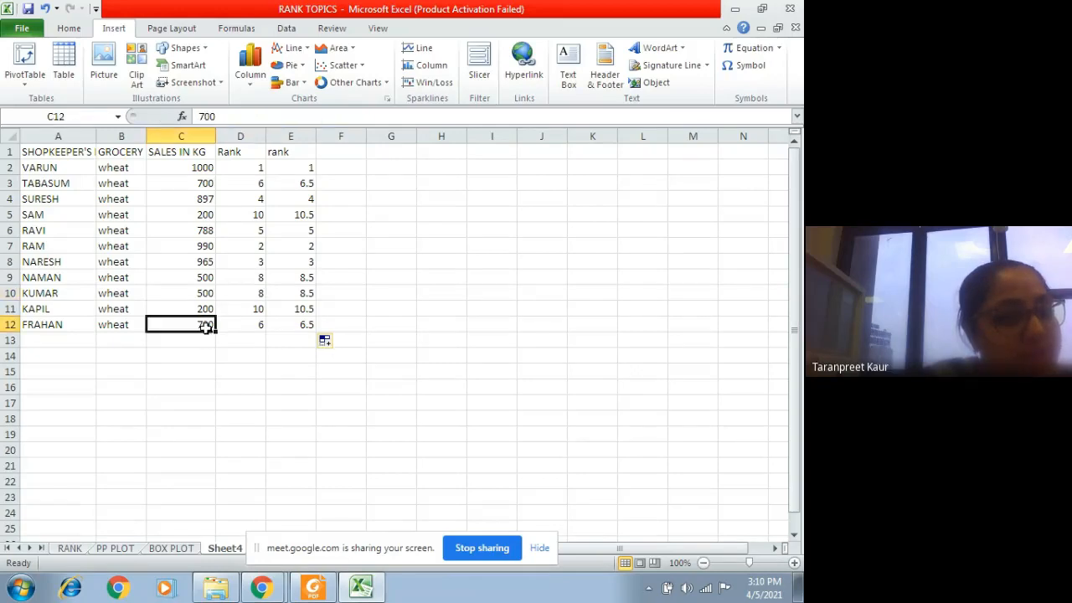
pyautogui.click(255, 325)
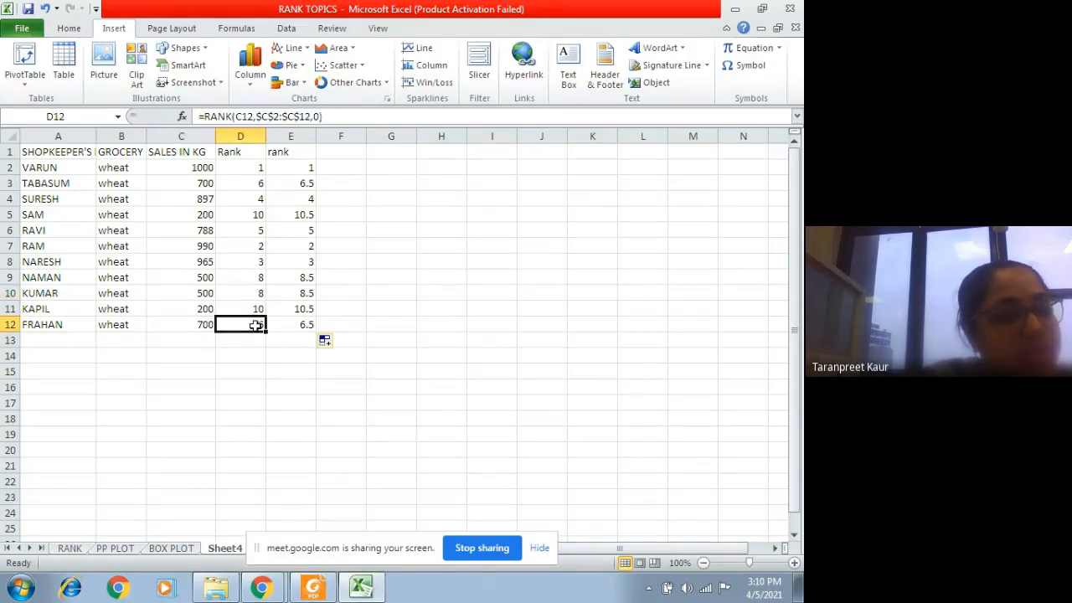
pyautogui.click(241, 182)
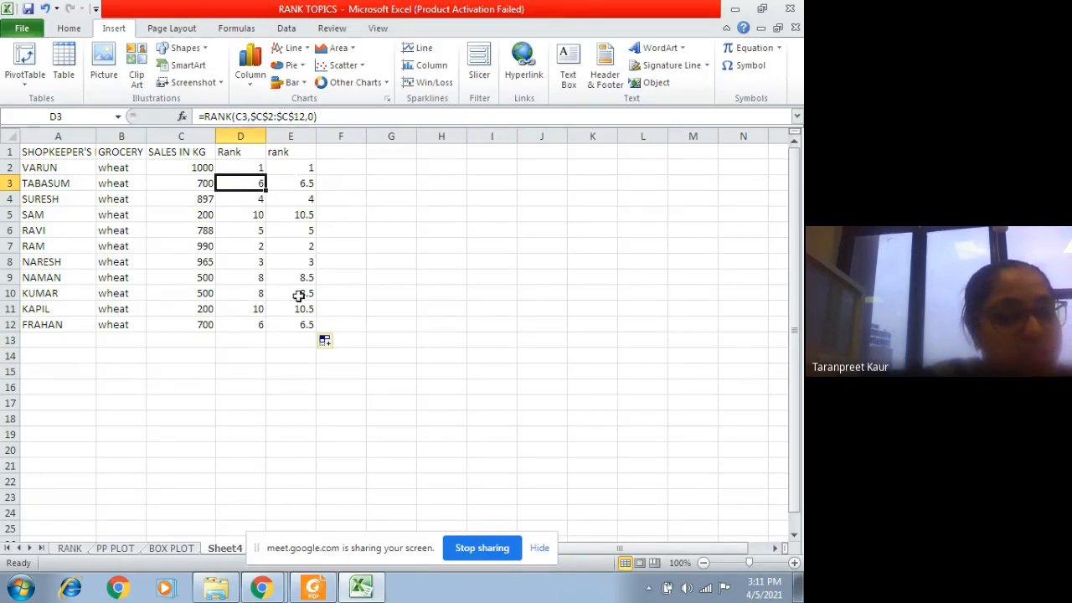
# Step: Enter the header "RANK" in F1 for a third ranking column
pyautogui.click(332, 154)
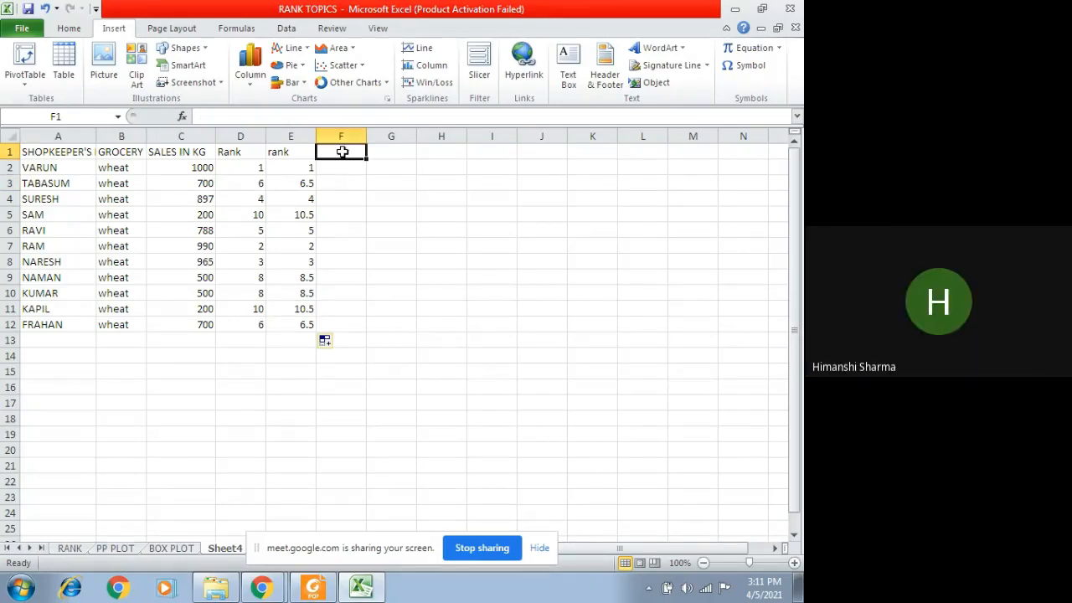
pyautogui.write('RANK')
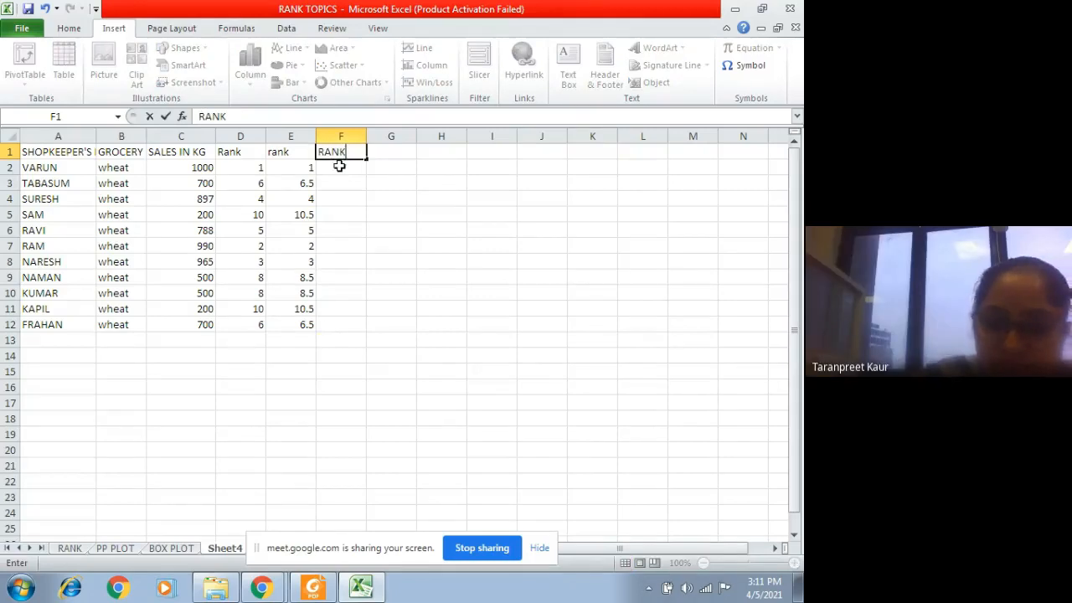
pyautogui.click(339, 165)
# Step: Enter a RANK.AVG formula in F2 with number C2, relative reference C2:C12 and order 1
pyautogui.write('=RANK')
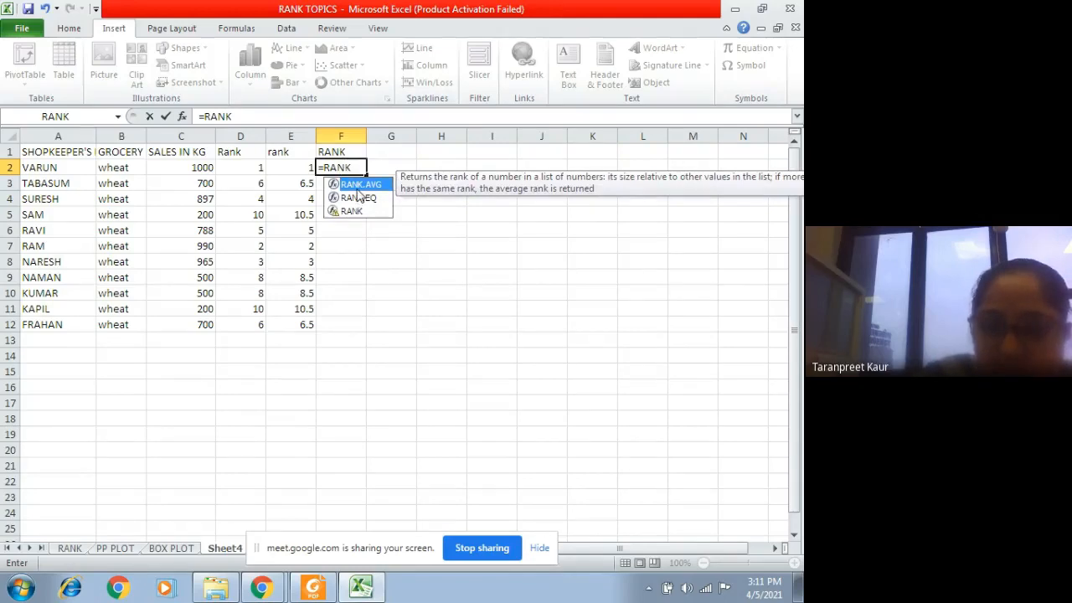
pyautogui.press('Tab')
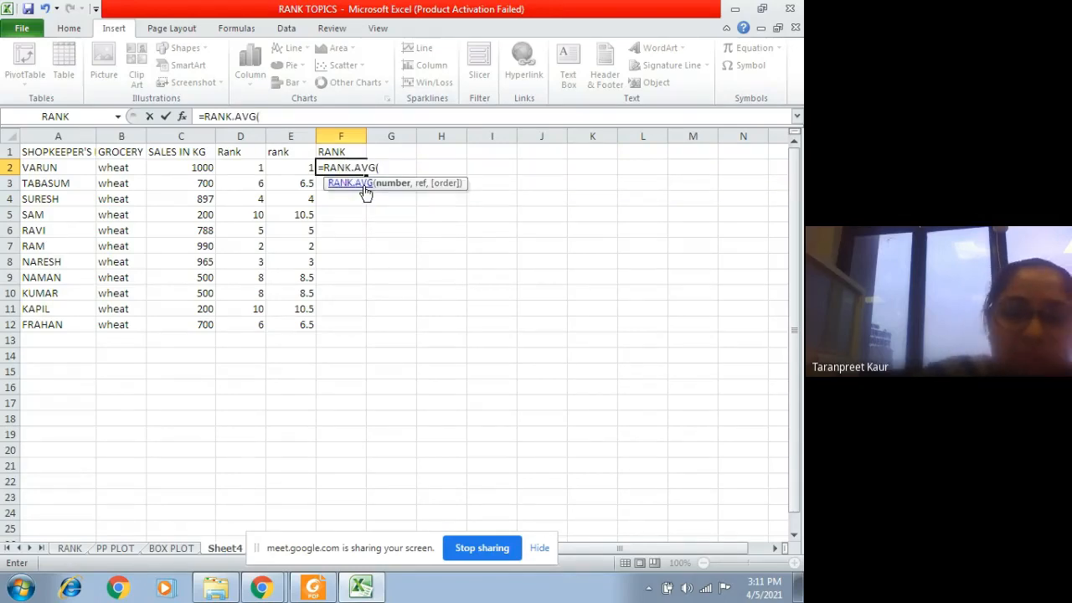
pyautogui.click(209, 169)
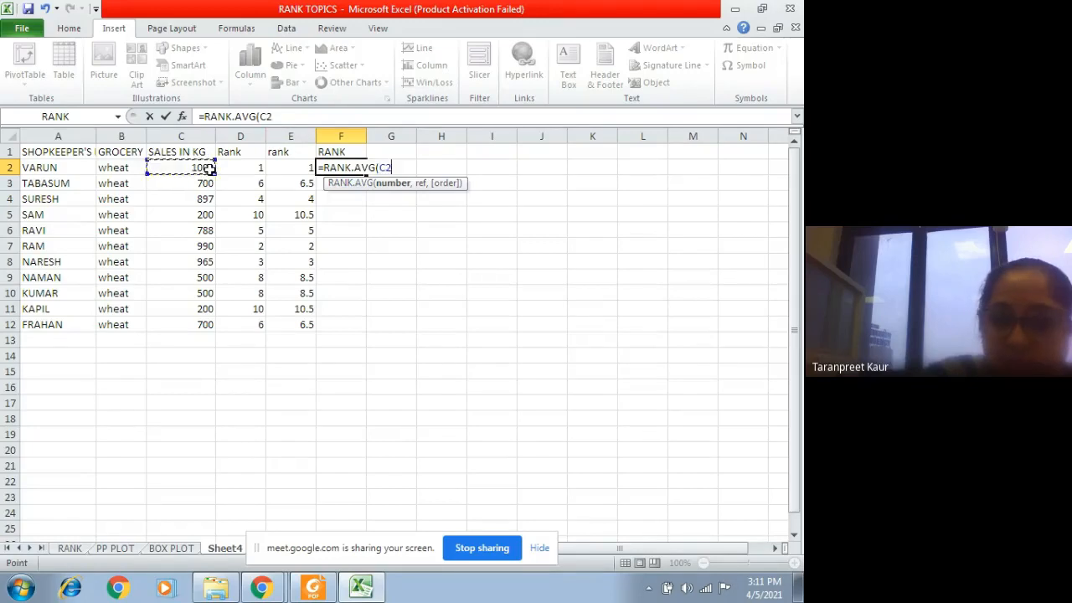
pyautogui.write(',')
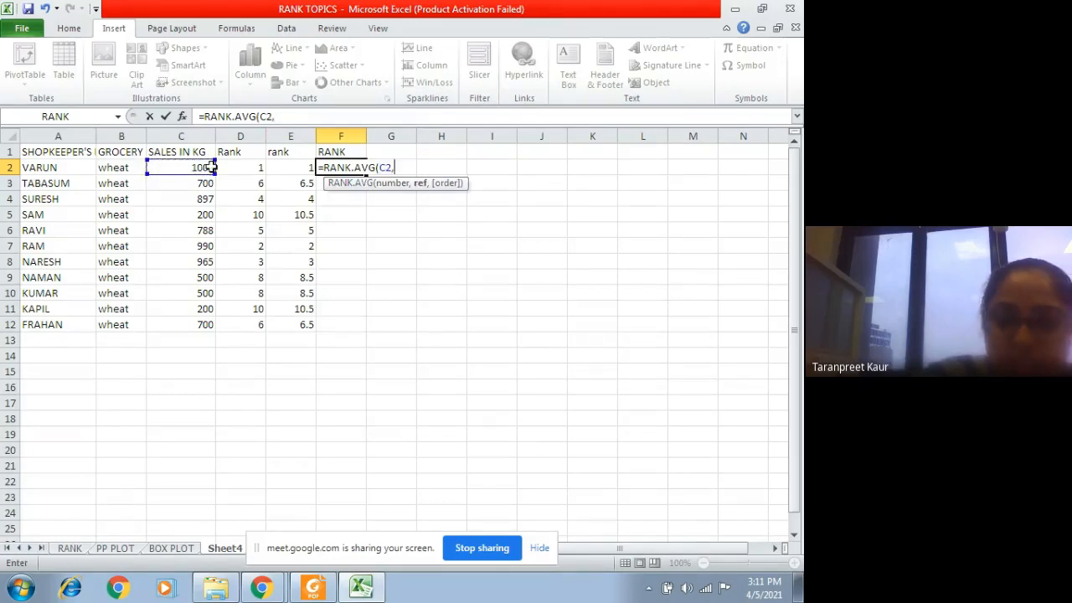
pyautogui.moveTo(187, 166); pyautogui.dragTo(177, 319)
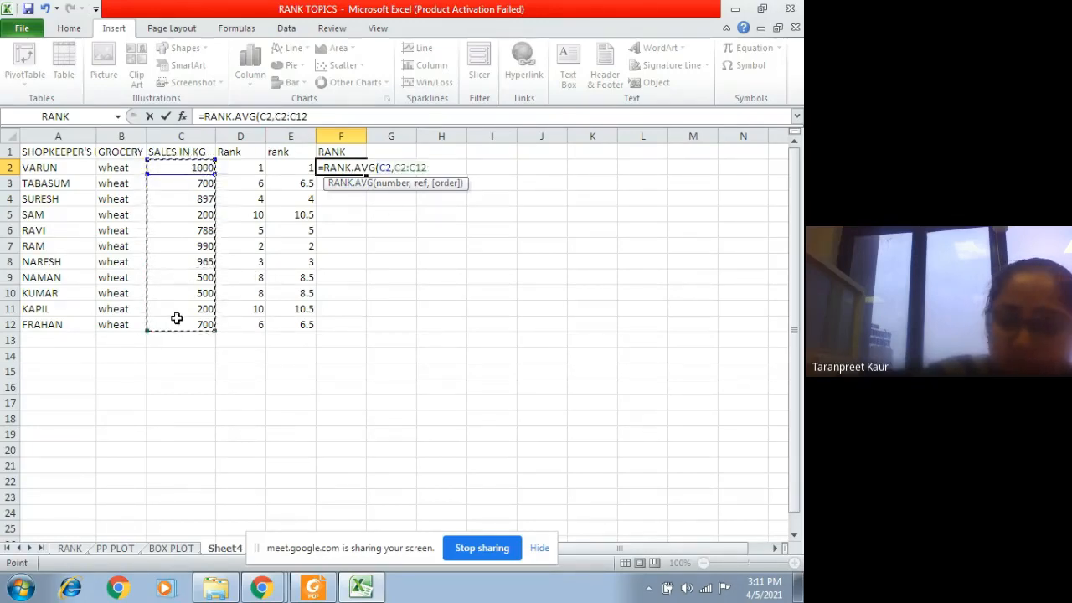
pyautogui.write(')')
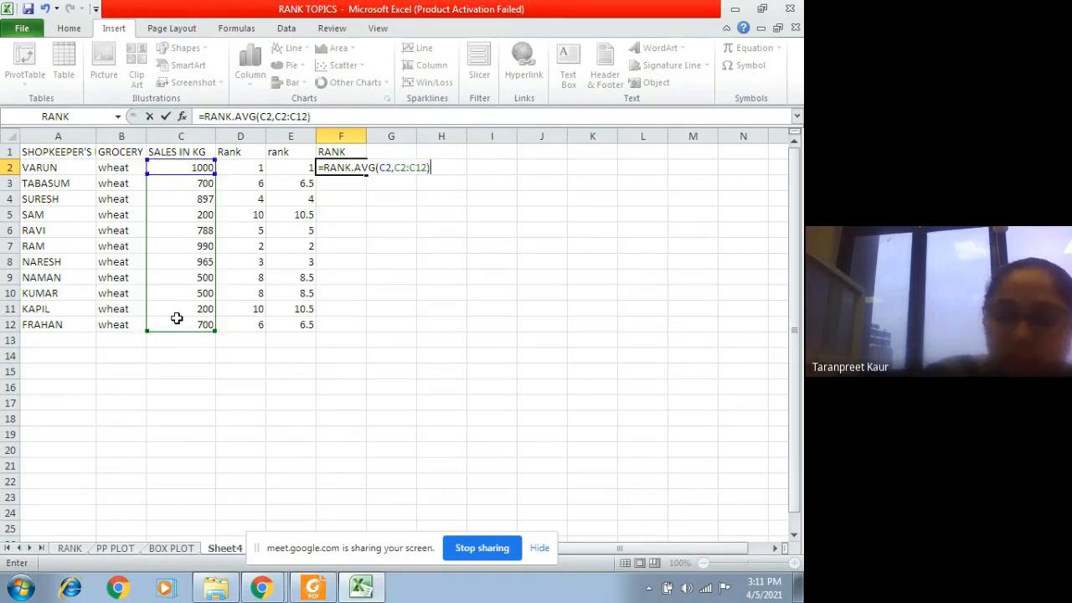
pyautogui.press('BackSpace')
pyautogui.write(',1)')
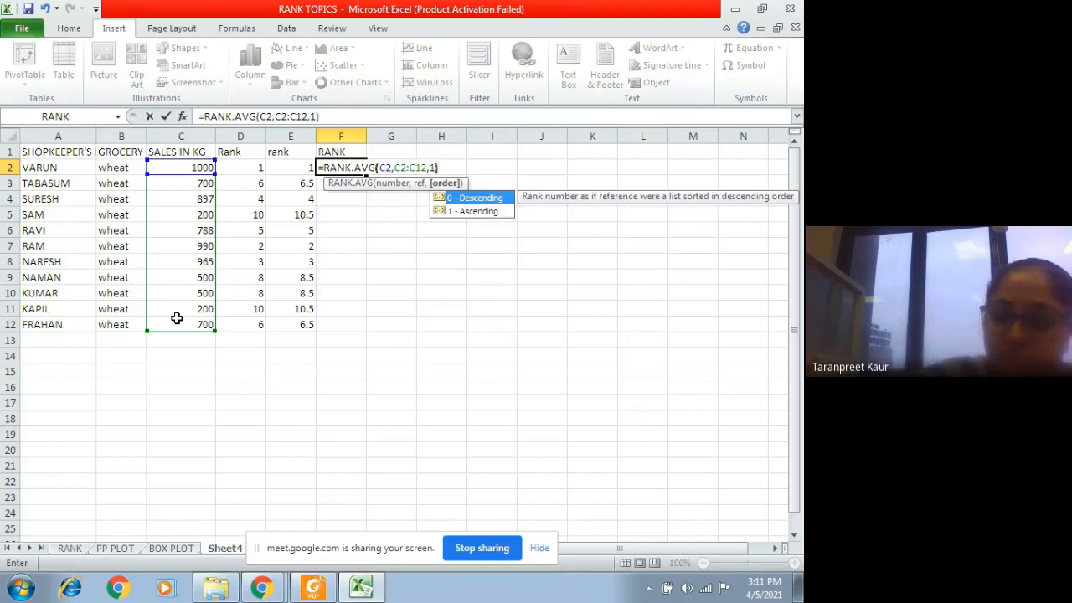
pyautogui.press('Return')
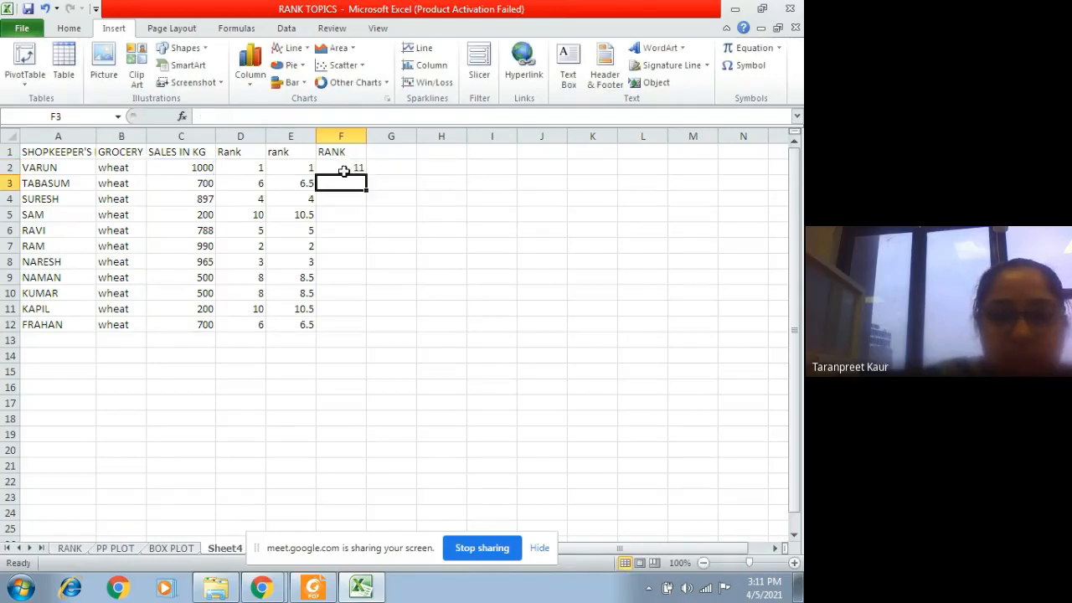
# Step: Fill the F2 formula down column F, and clear F2:F12 while keeping the header
pyautogui.click(354, 169)
pyautogui.moveTo(365, 173); pyautogui.dragTo(364, 332)
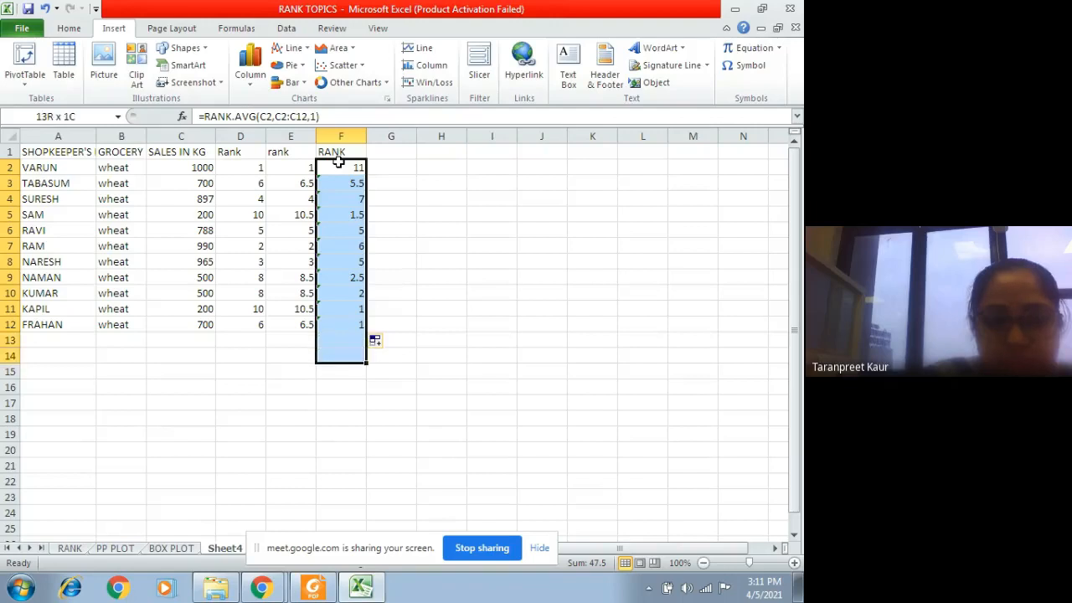
pyautogui.moveTo(338, 162); pyautogui.dragTo(352, 322)
pyautogui.press('Delete')
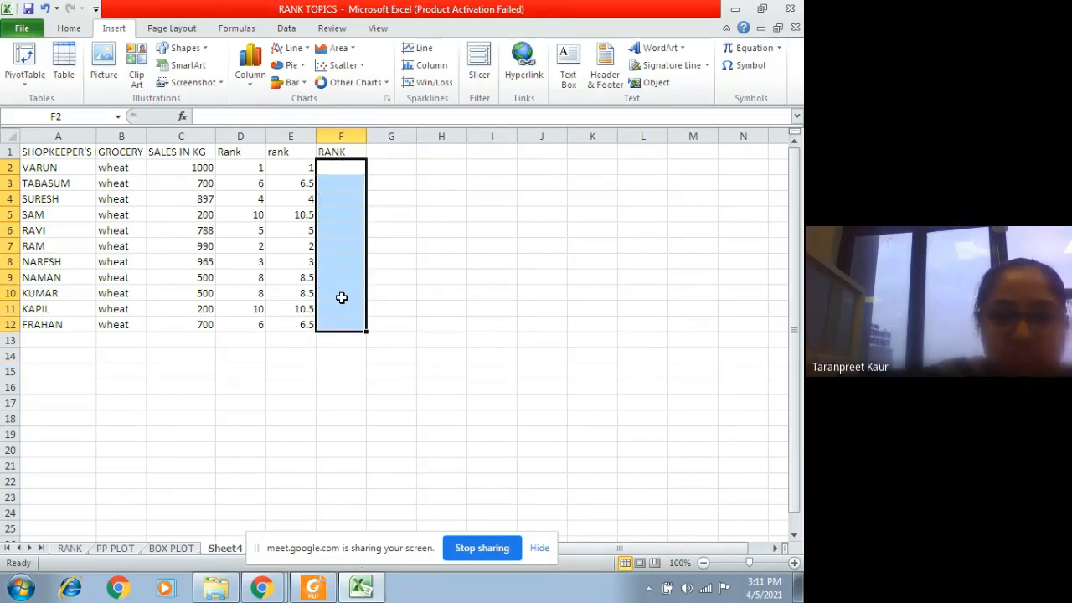
# Step: Start a RANK.AVG formula in F2 with number C2 and reference C2:C12
pyautogui.click(331, 165)
pyautogui.write('=')
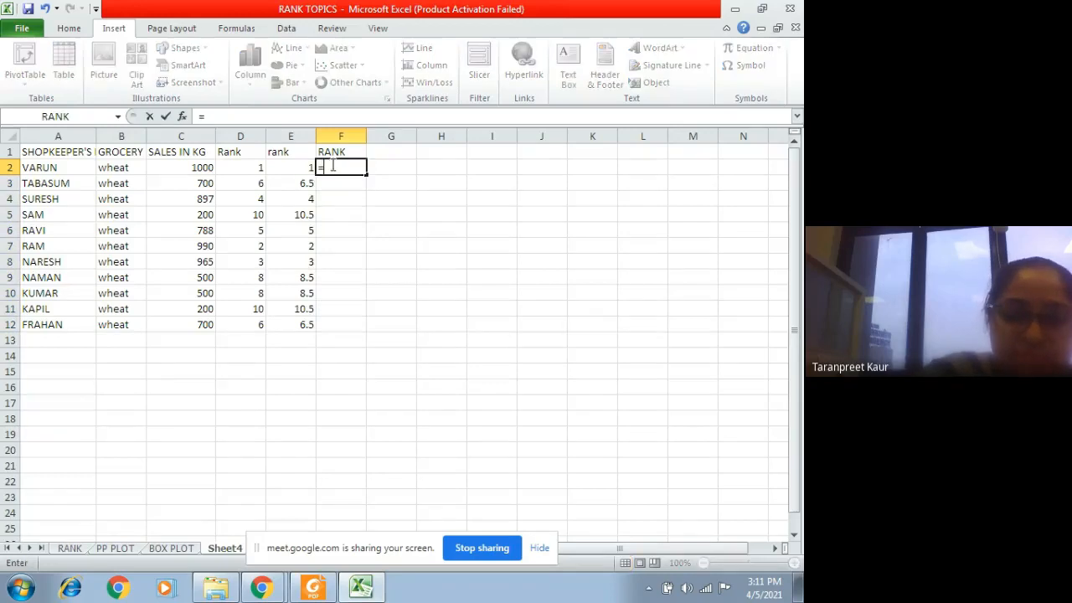
pyautogui.write('RANK')
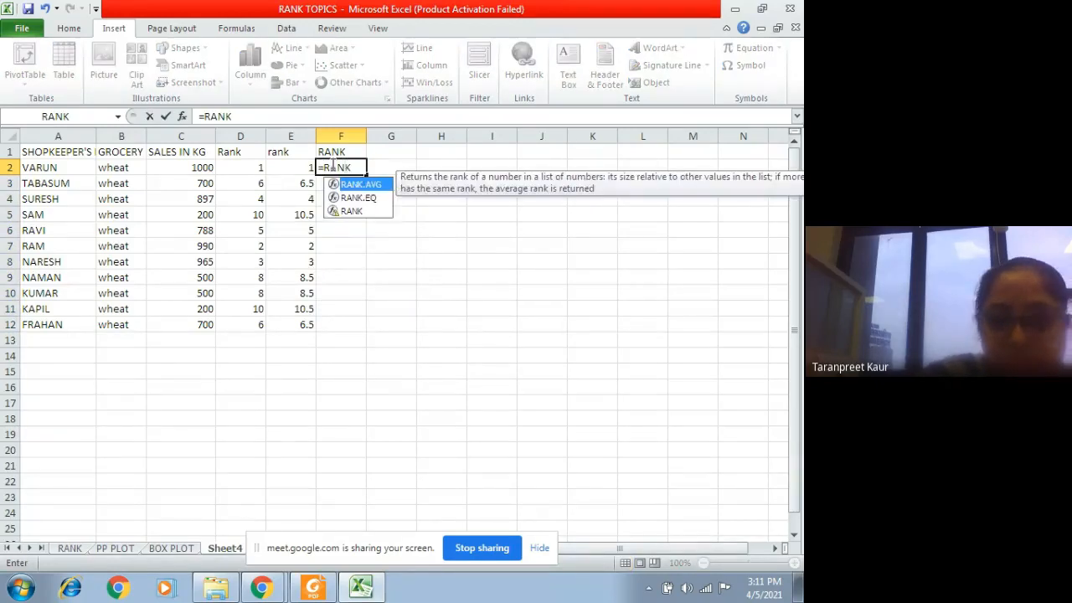
pyautogui.doubleClick(362, 185)
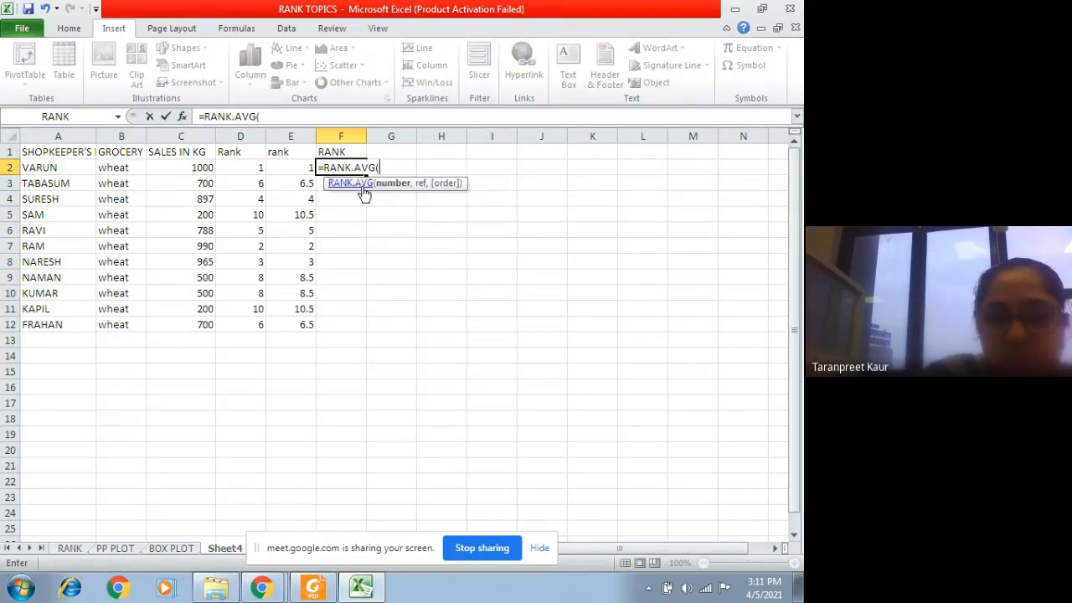
pyautogui.click(209, 168)
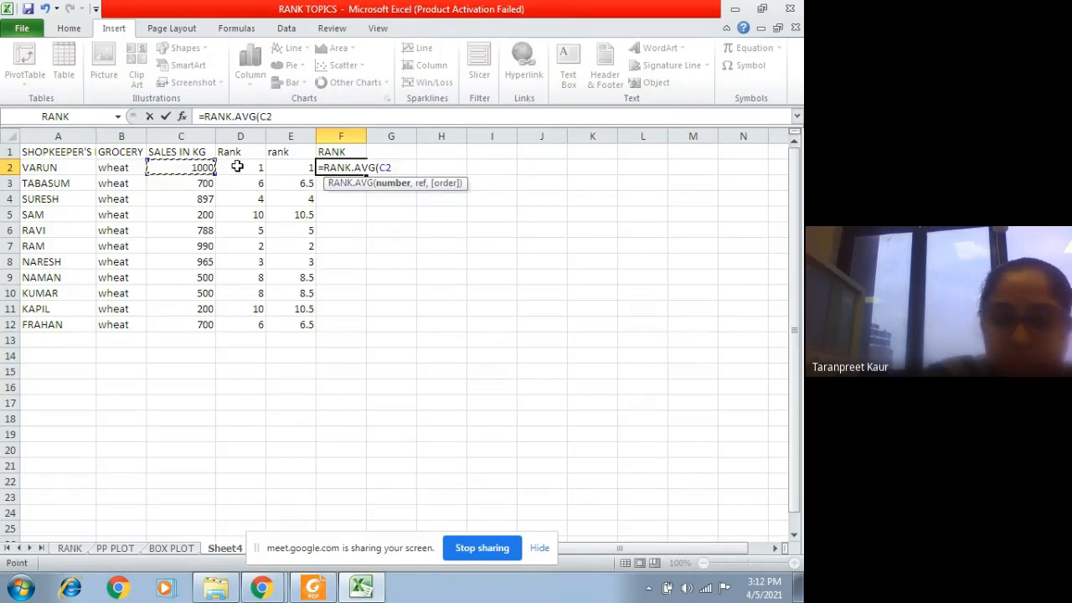
pyautogui.write(',')
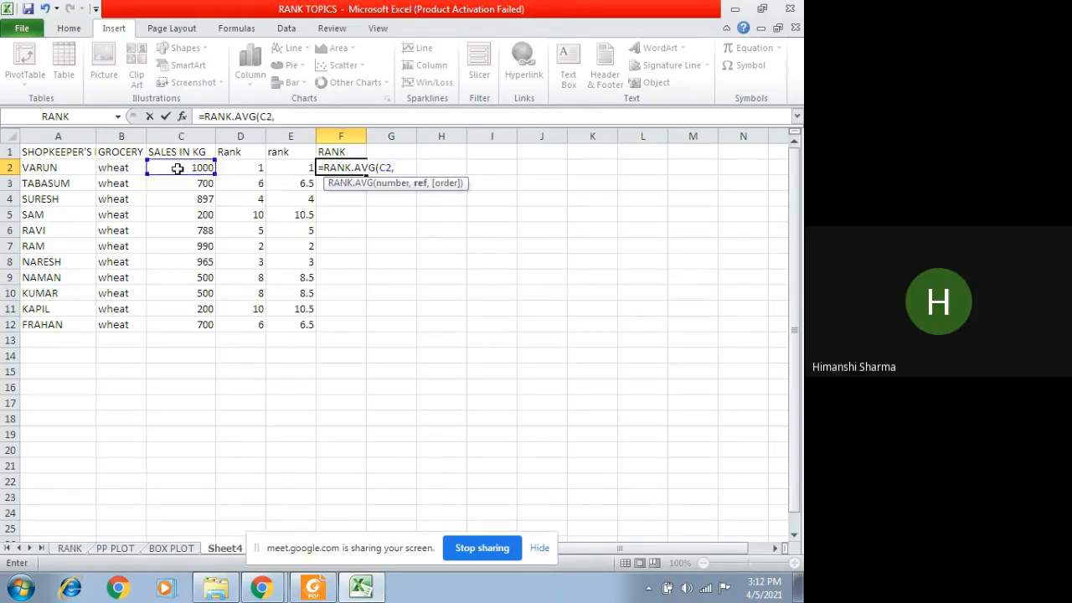
pyautogui.moveTo(151, 168); pyautogui.dragTo(193, 322)
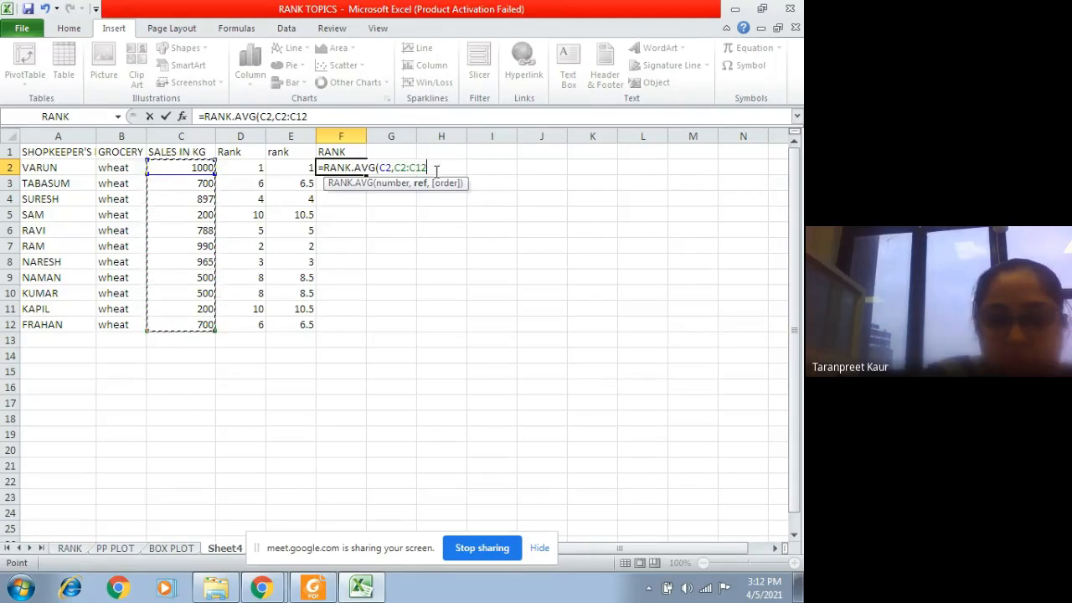
# Step: Make the F2 formula's reference absolute as $C$2:$C$12 and complete it with order 0 for descending
pyautogui.moveTo(432, 167); pyautogui.dragTo(398, 170)
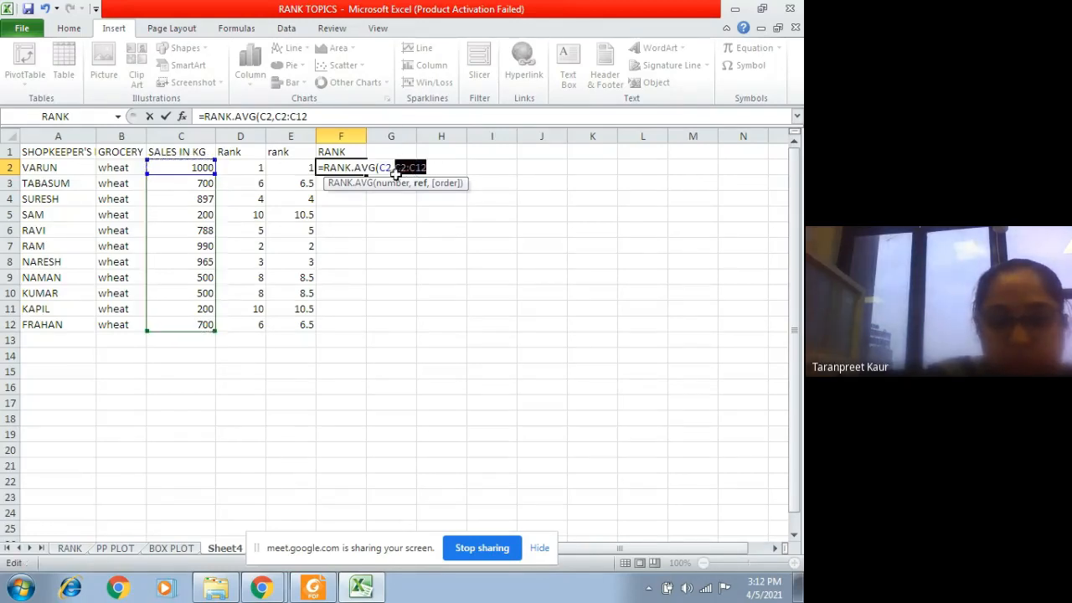
pyautogui.press('F4')
pyautogui.click(359, 118)
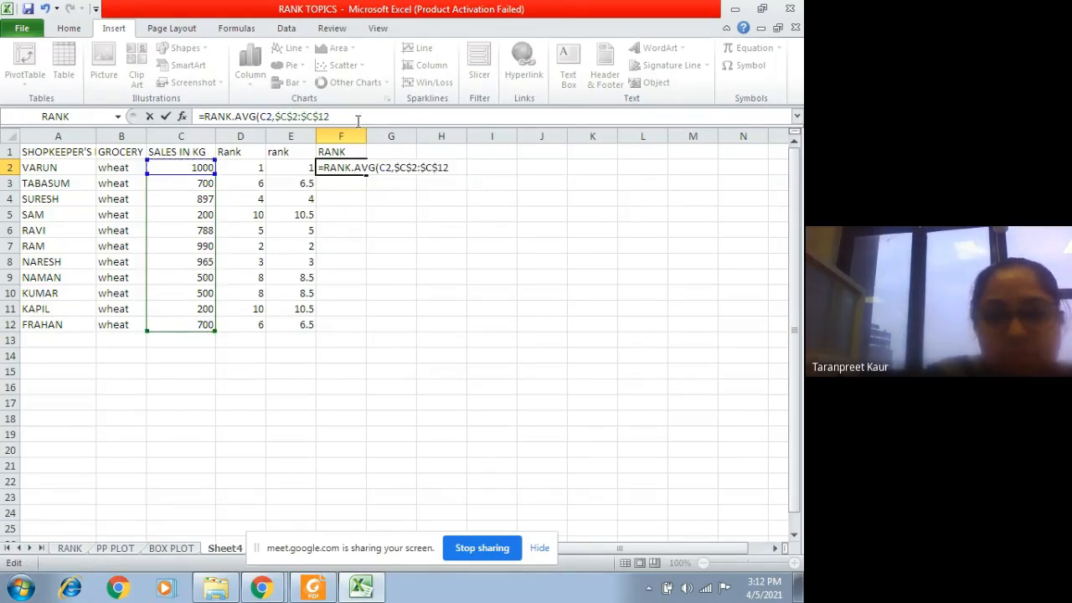
pyautogui.write(',')
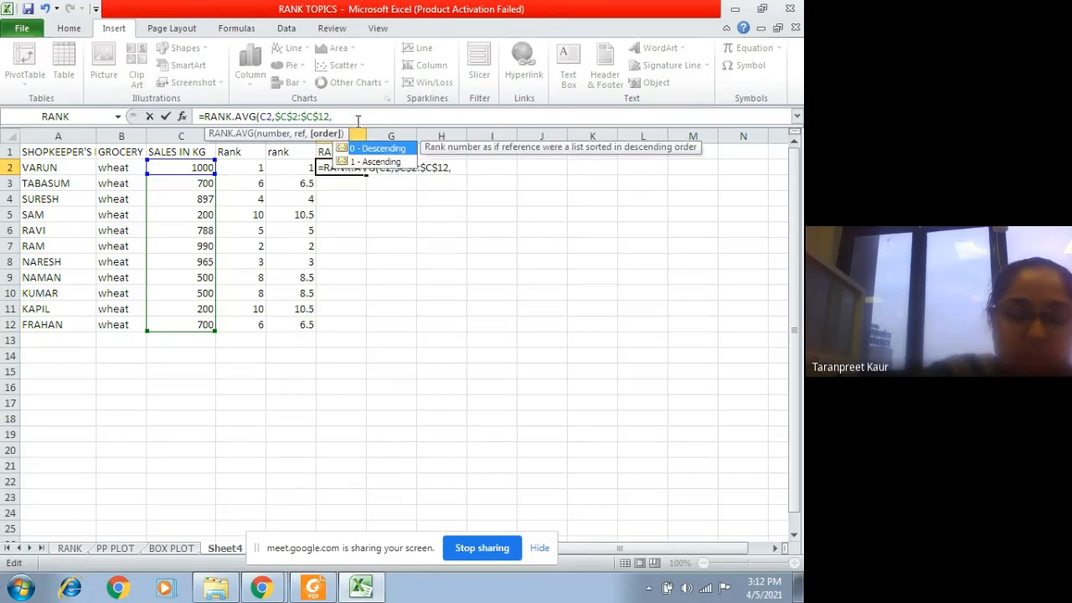
pyautogui.write('0')
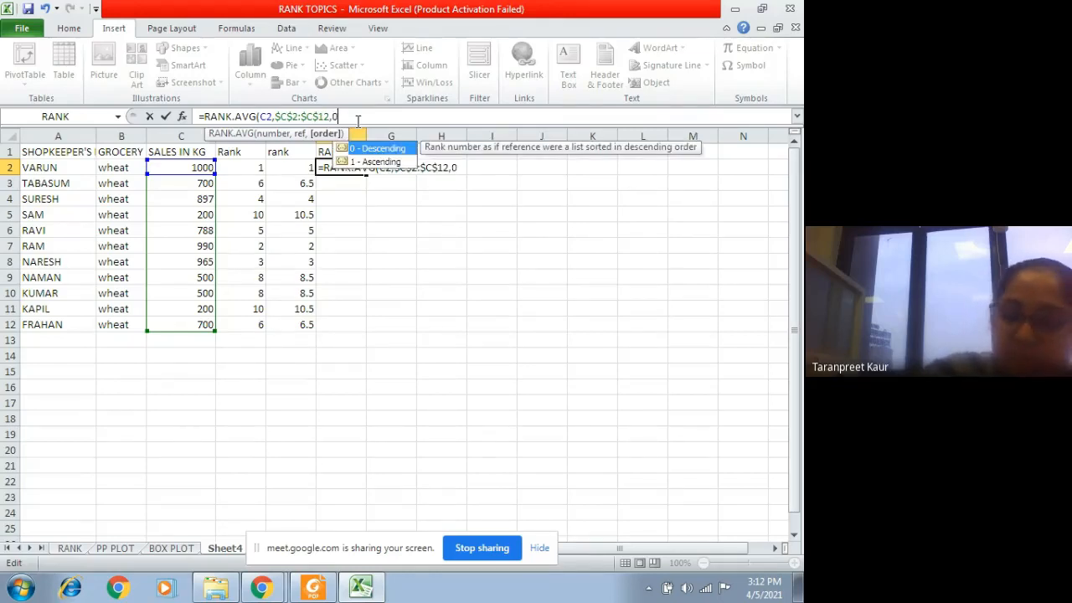
pyautogui.write(')')
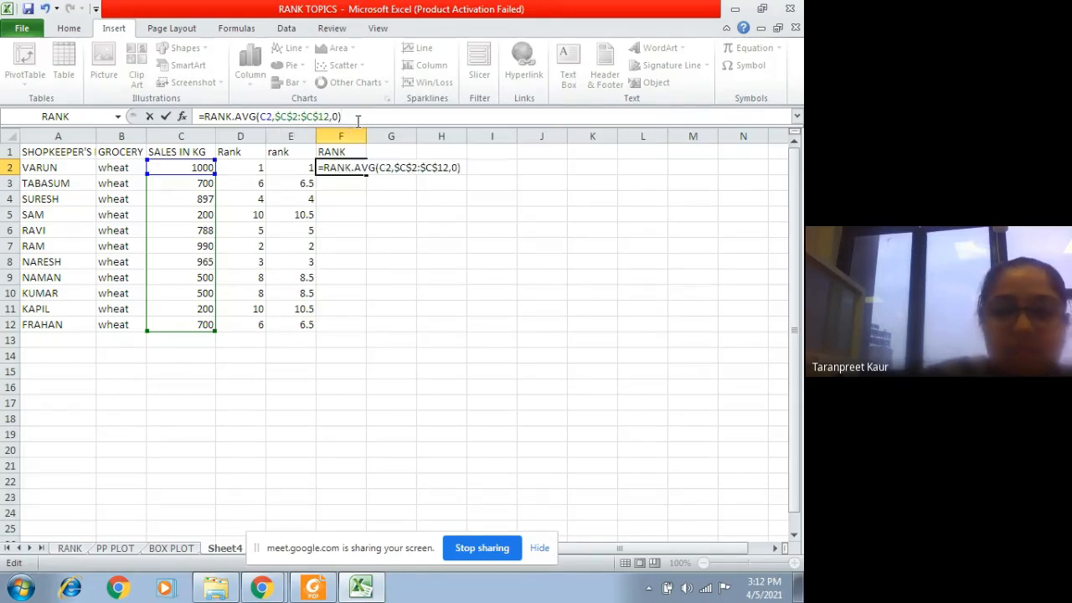
pyautogui.press('Return')
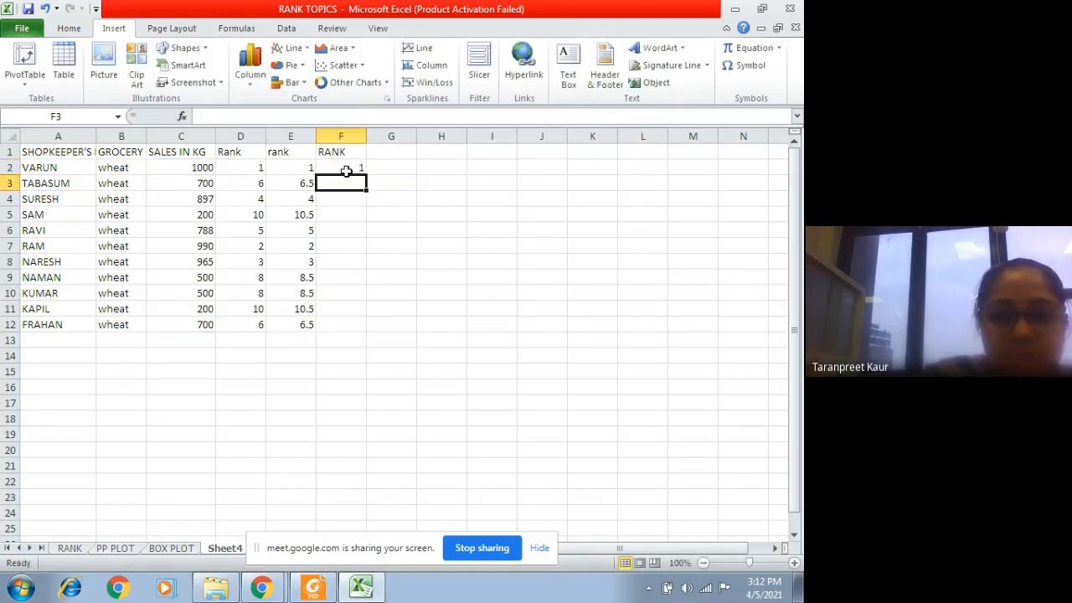
# Step: Fill the F2 formula down through F12 and compare column F with the ranks in column D
pyautogui.click(346, 170)
pyautogui.moveTo(366, 175); pyautogui.dragTo(354, 327)
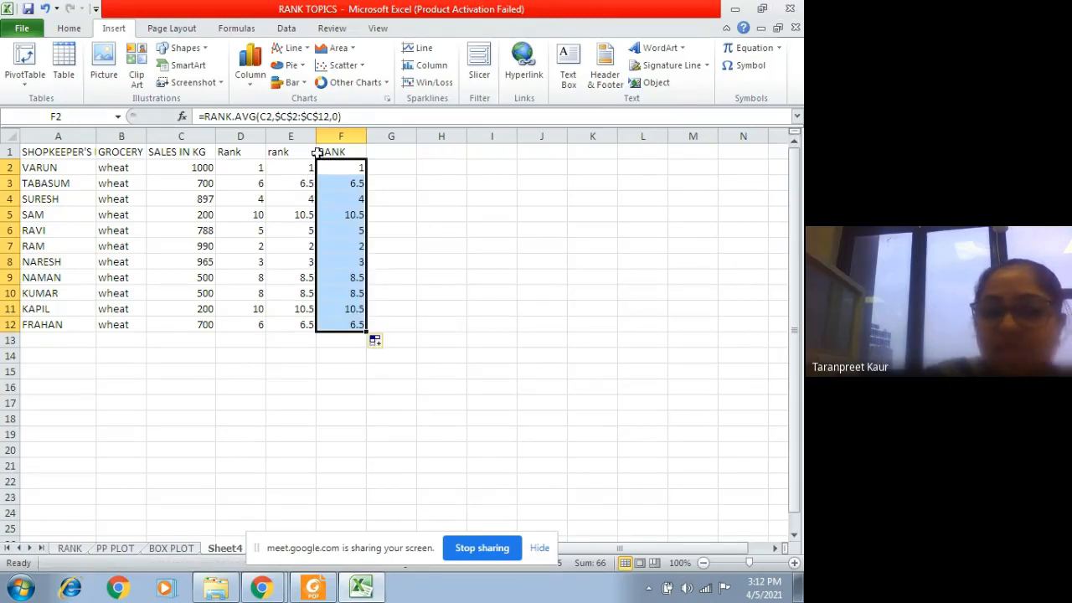
pyautogui.click(238, 149)
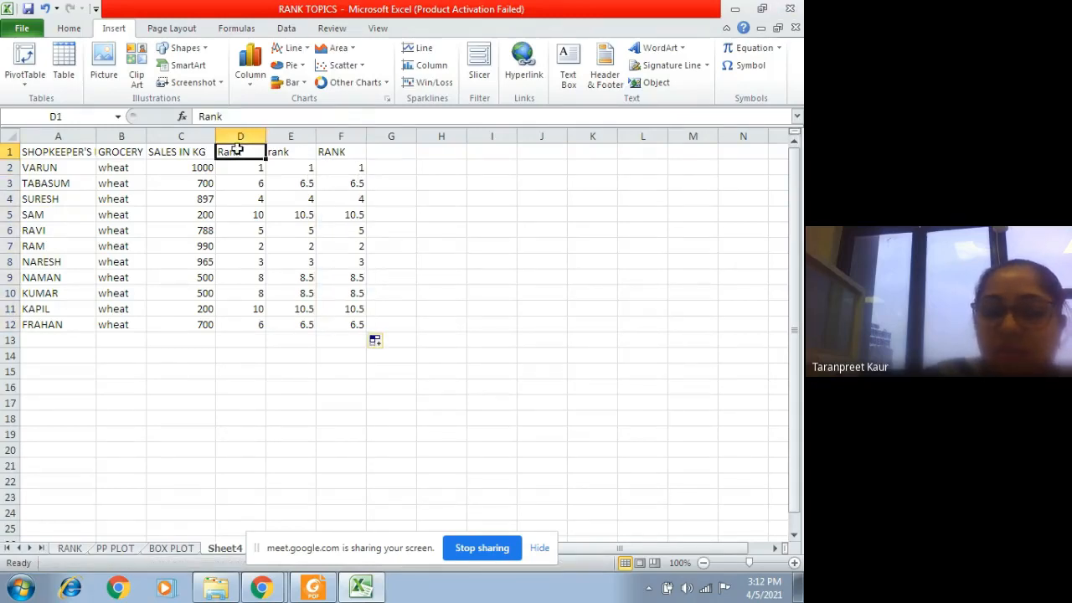
pyautogui.click(353, 153)
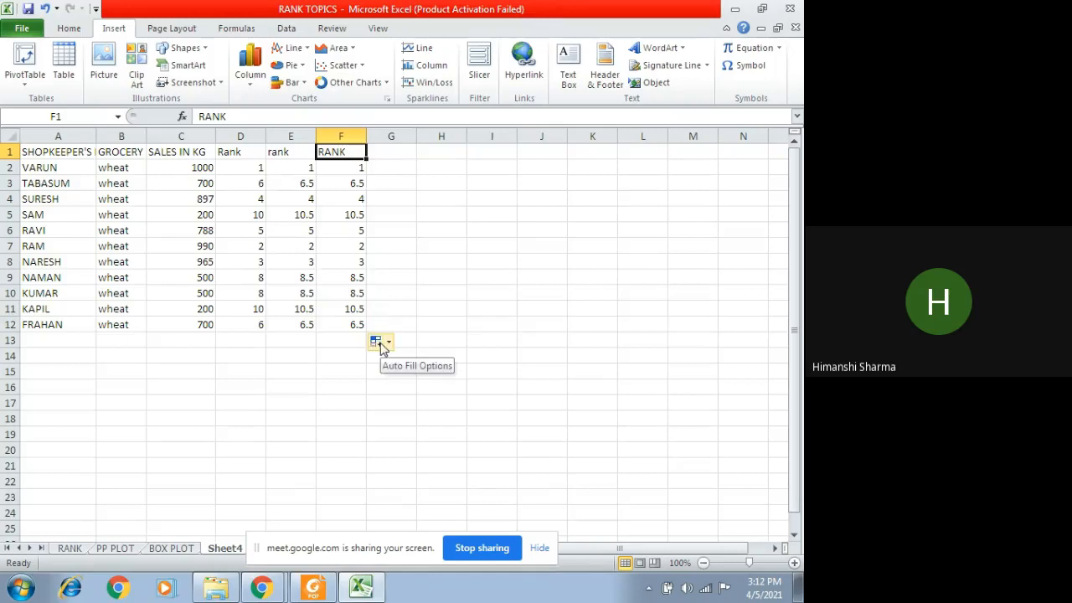
# Step: View the RANK function variants suggested for a formula in D15, and clear the entry
pyautogui.click(233, 370)
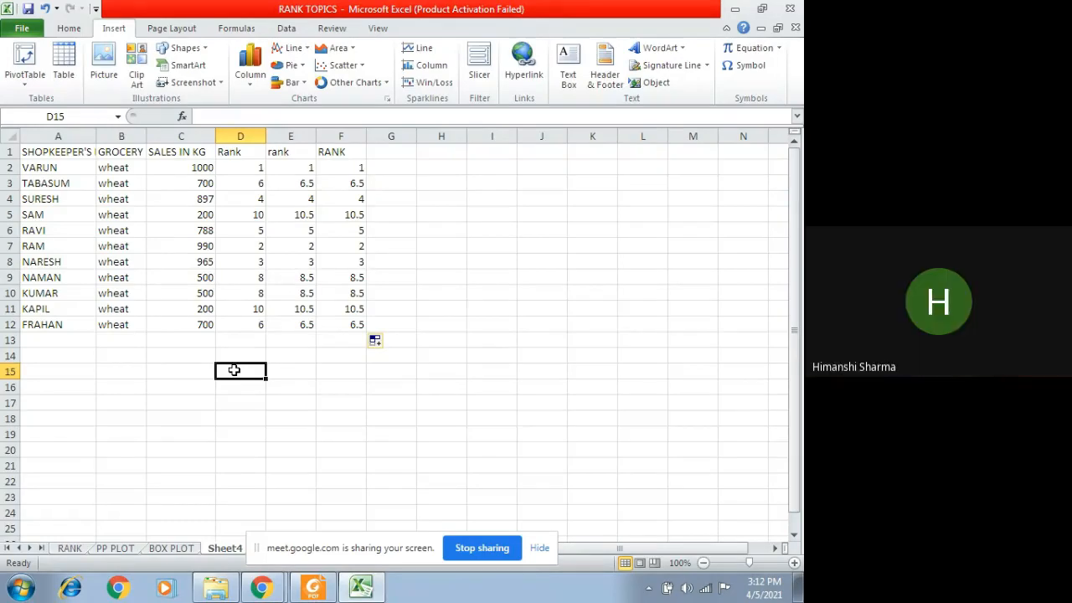
pyautogui.write('=')
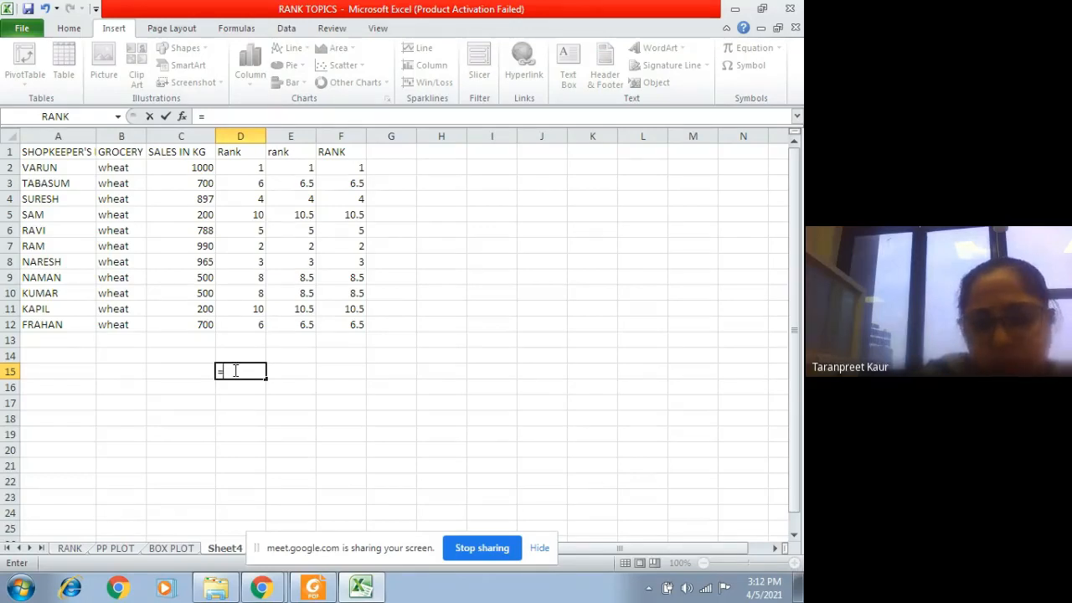
pyautogui.write('RANK')
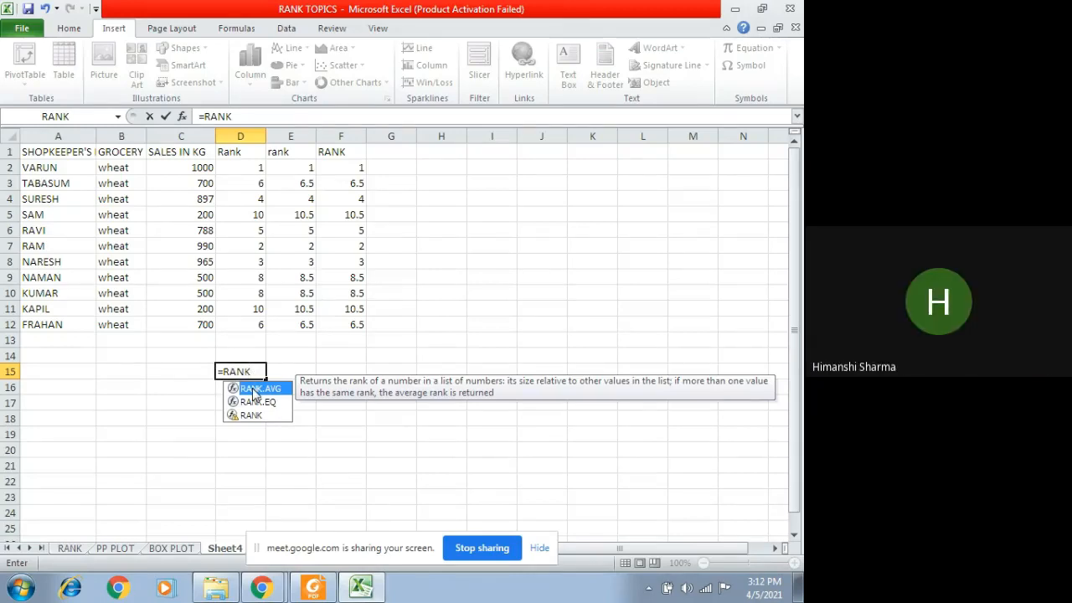
pyautogui.press('BackSpace')
pyautogui.press('BackSpace')
pyautogui.press('BackSpace')
pyautogui.press('BackSpace')
pyautogui.press('BackSpace')
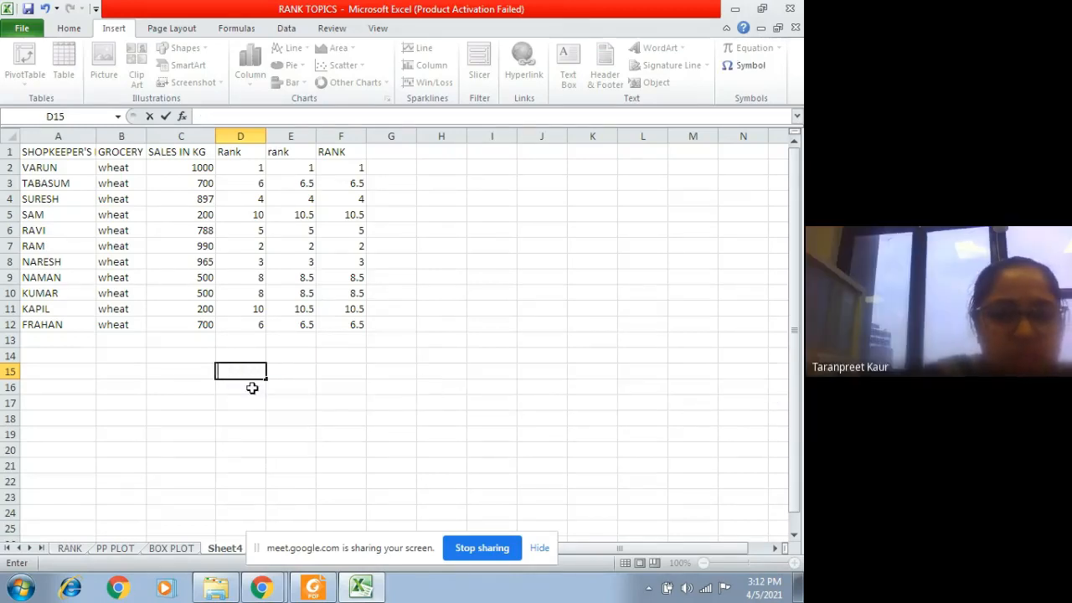
# Step: Browse the Insert Function list for D15, examine the RANK function's arguments, and cancel the function
pyautogui.click(182, 115)
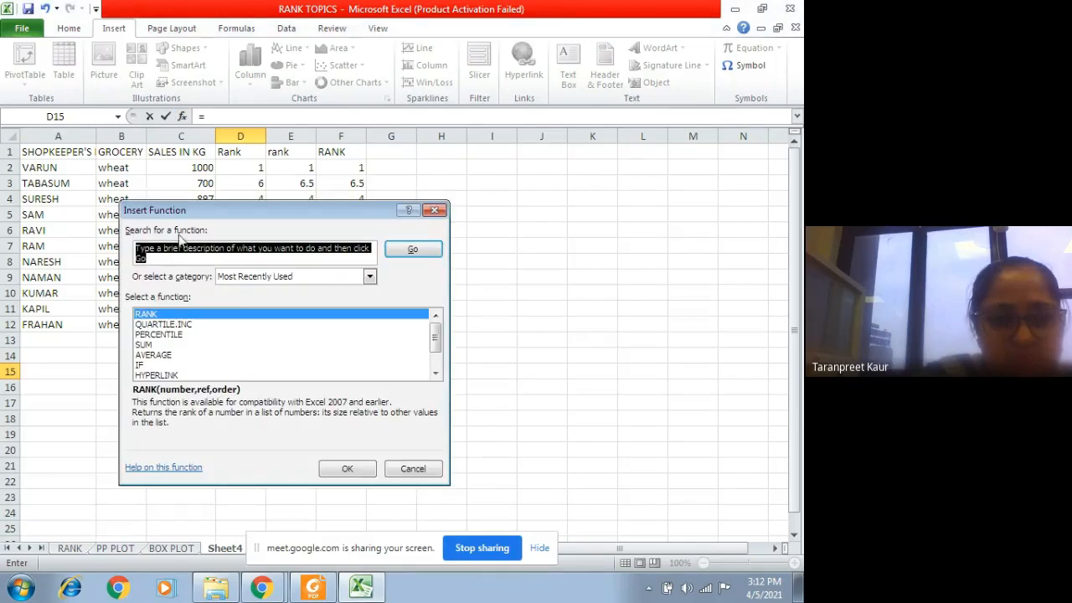
pyautogui.click(435, 375)
pyautogui.click(434, 375)
pyautogui.moveTo(435, 356); pyautogui.dragTo(436, 330)
pyautogui.doubleClick(194, 315)
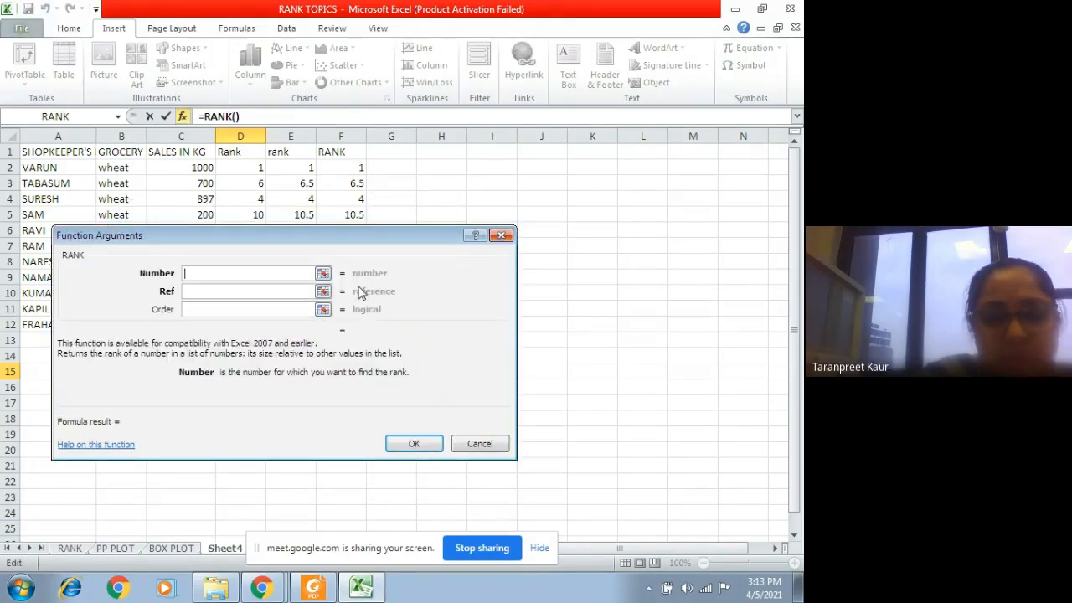
pyautogui.click(501, 235)
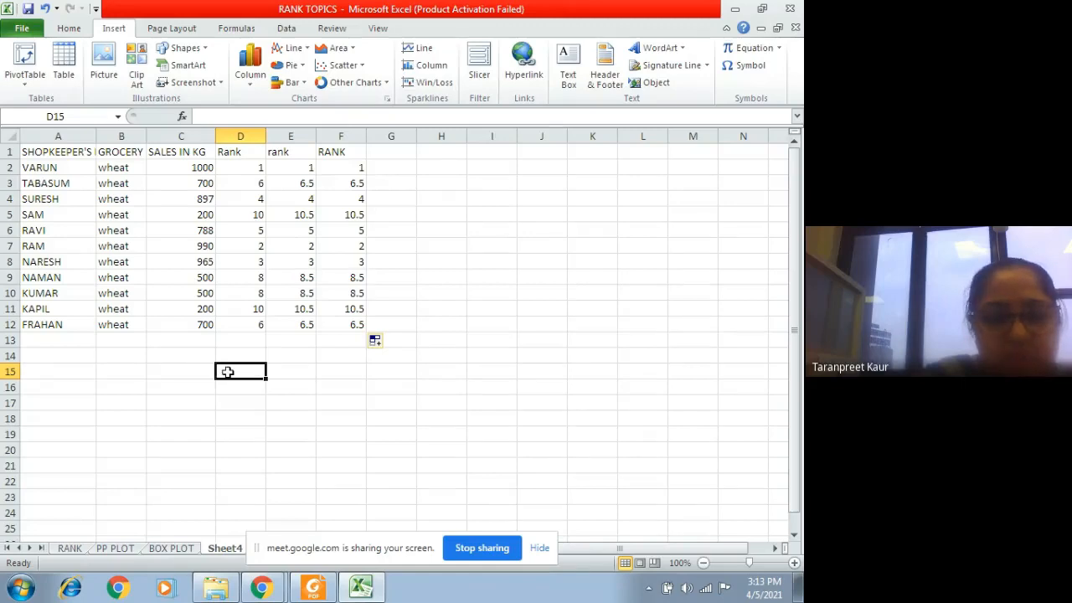
# Step: Bring up the RANK suggestions in D15 again, and switch to Google Meet to open the presenting controls
pyautogui.write('=RANK')
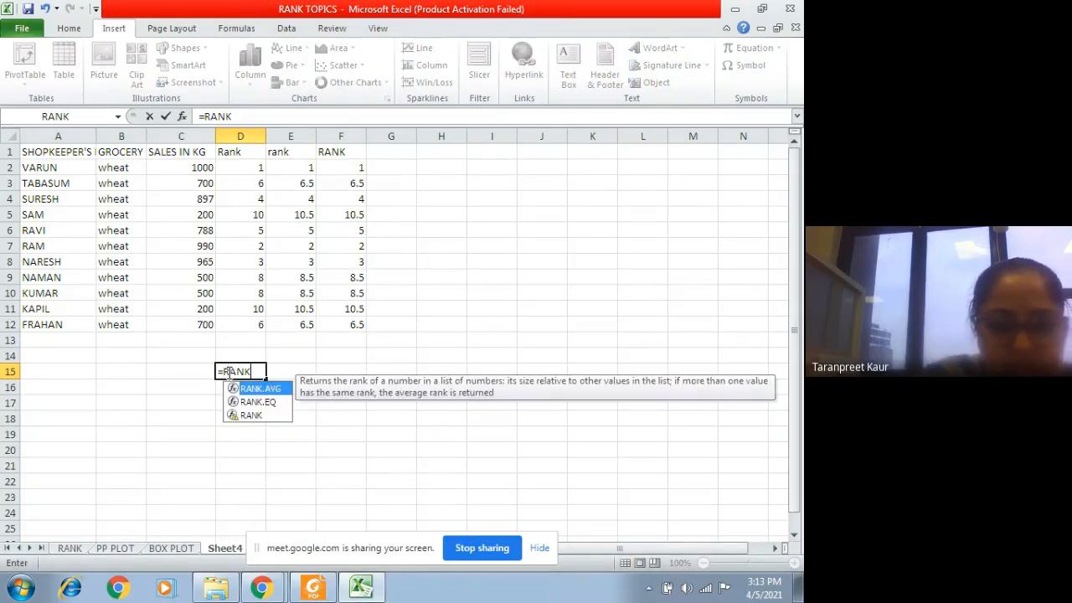
pyautogui.click(361, 586)
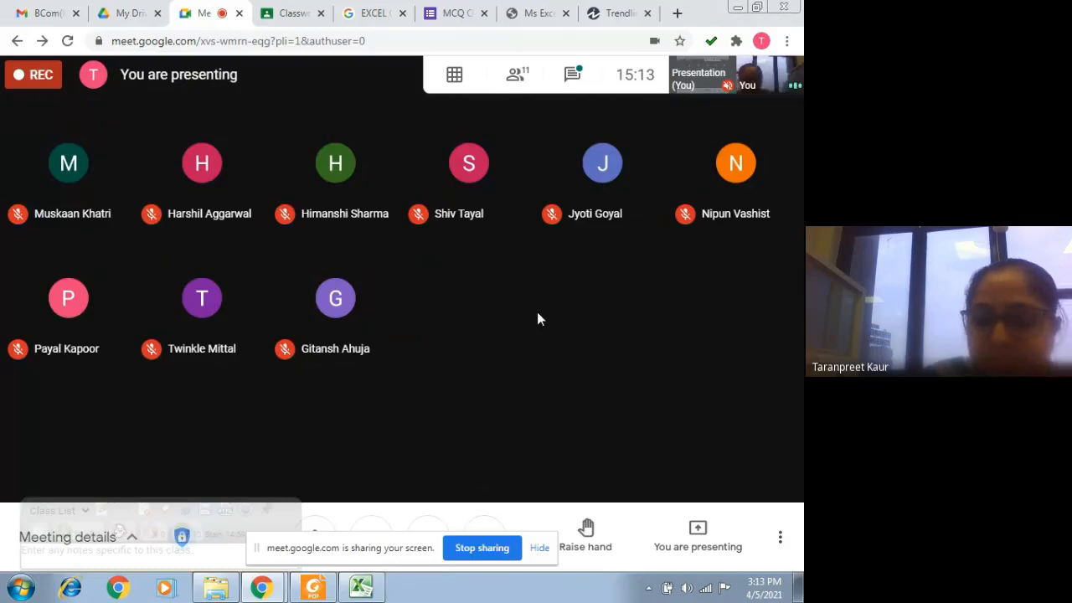
pyautogui.click(694, 539)
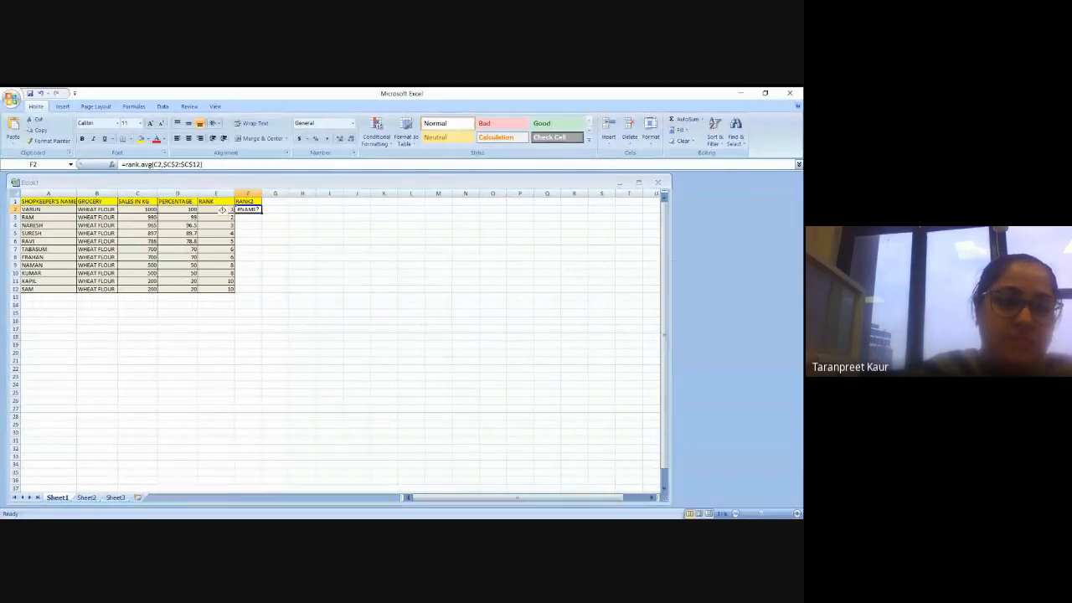
# Step: Enlarge the view of Sheet1 in Book1 and begin the formula =rank.avg in F3 of the RANK2 column
pyautogui.click(771, 513)
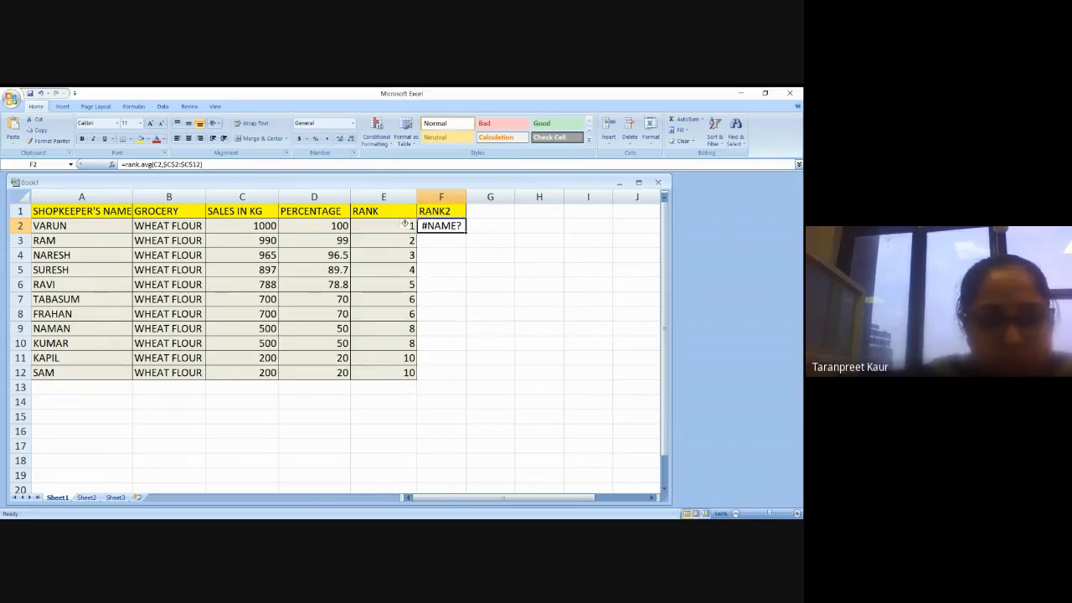
pyautogui.click(447, 240)
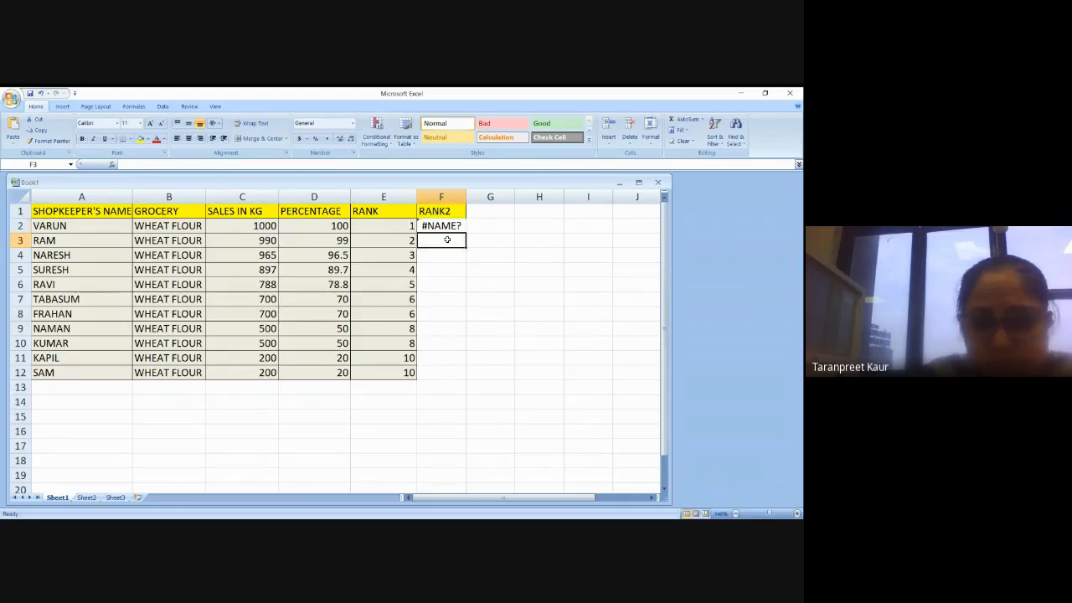
pyautogui.write('=ran')
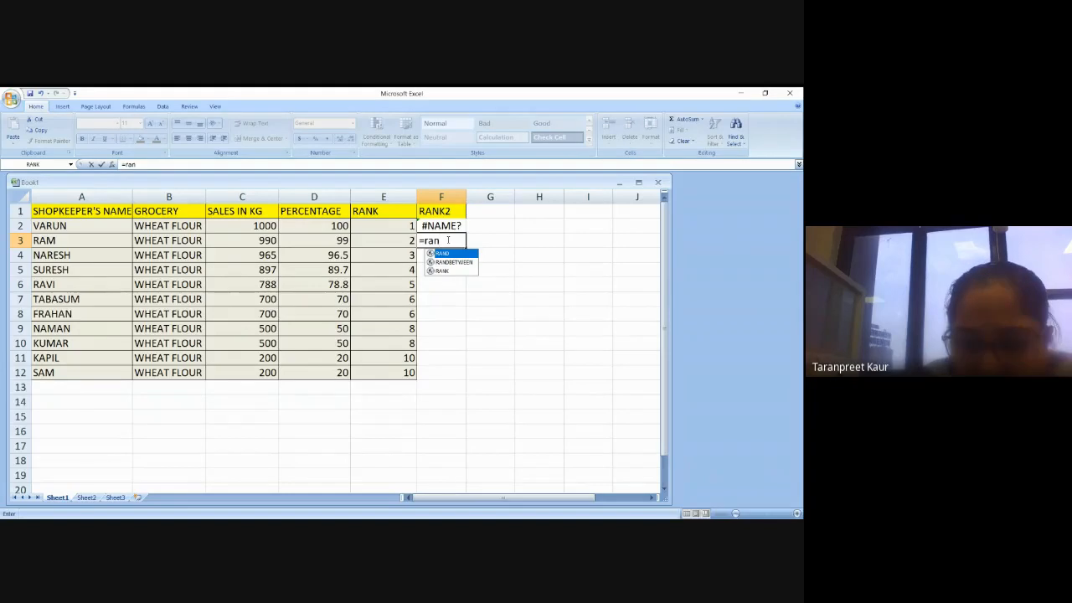
pyautogui.write('k')
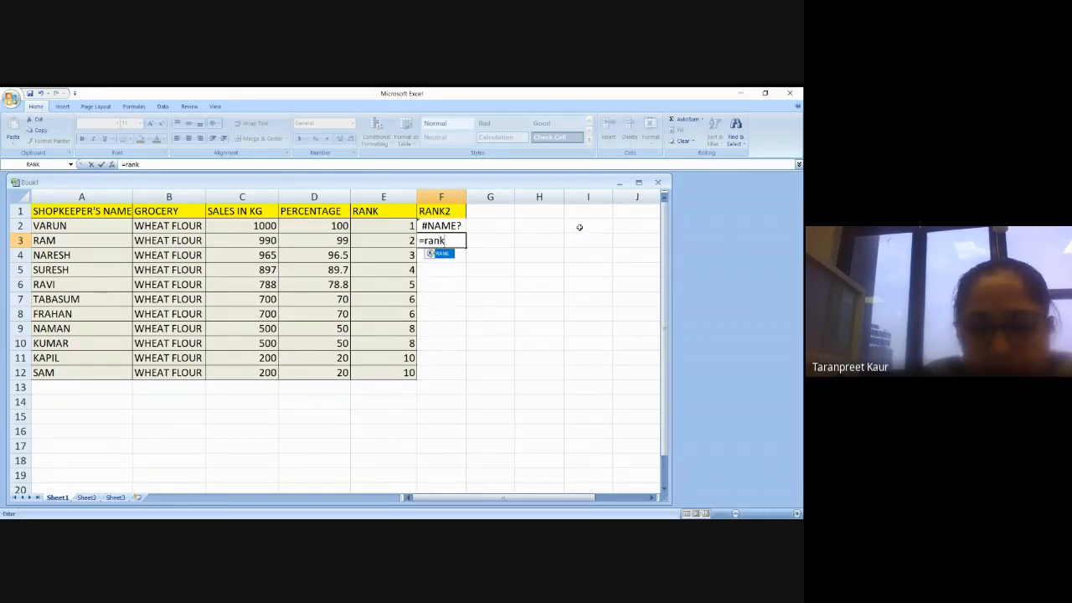
pyautogui.write('.ab')
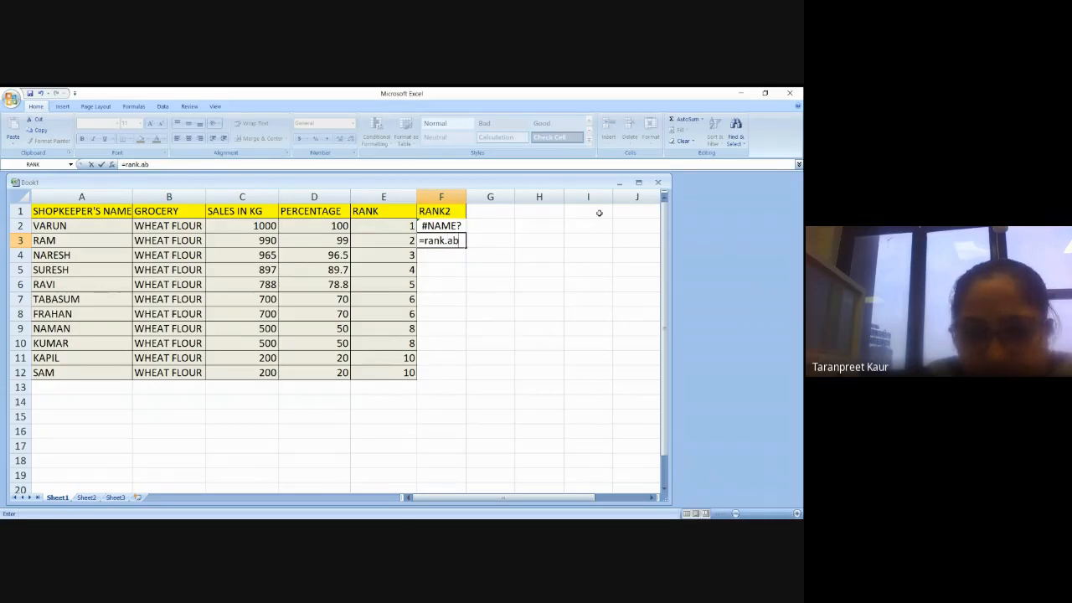
pyautogui.press('BackSpace')
pyautogui.write('vg')
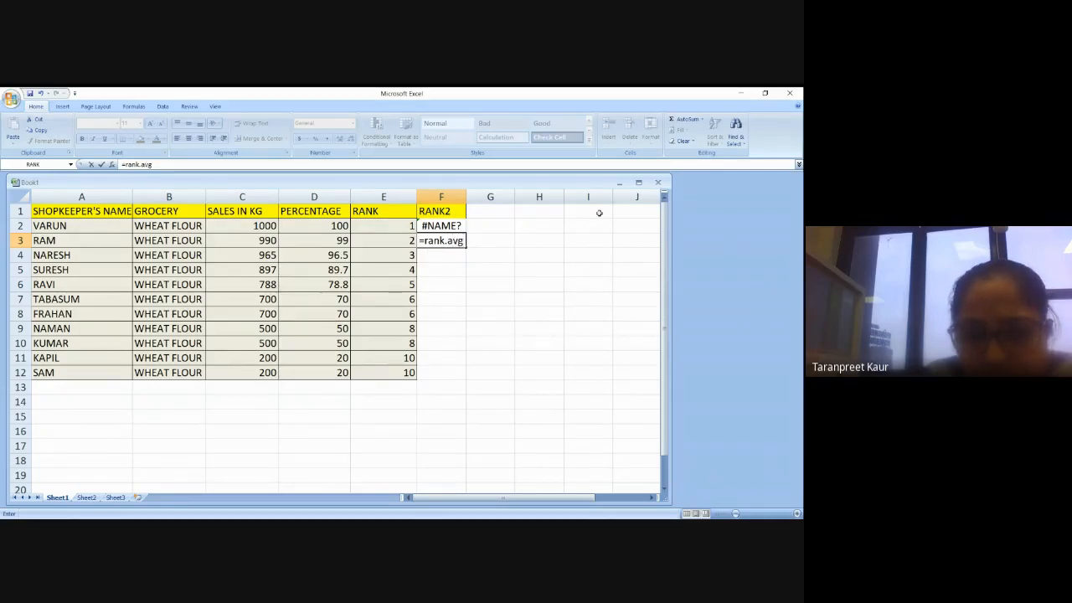
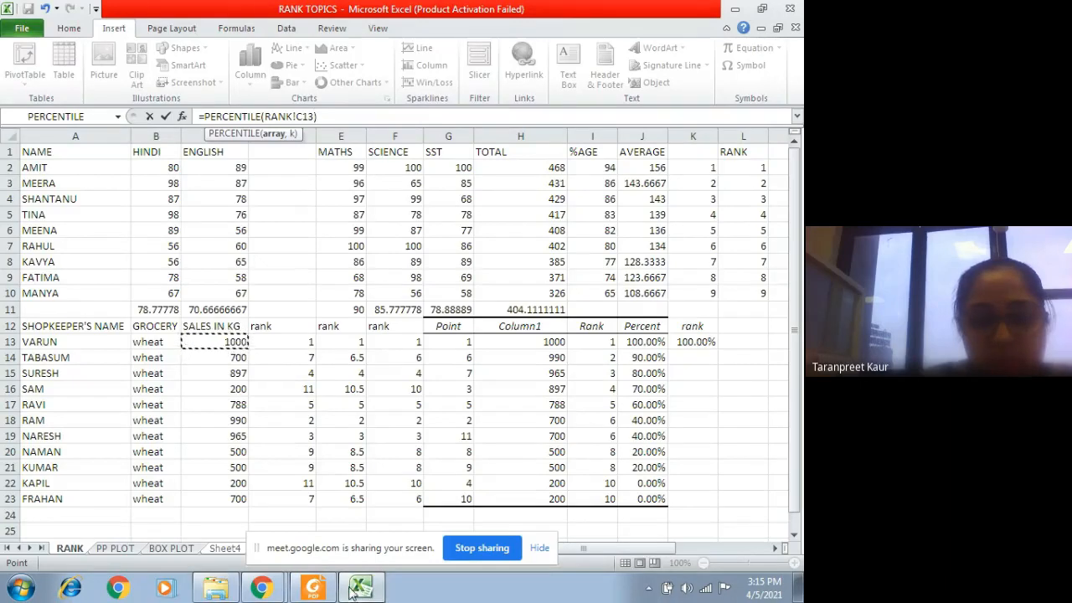
# Step: Discard the unfinished PERCENTILE formula in G9 of Sheet4 in the RANK TOPICS workbook, and dismiss the Google Meet notification
pyautogui.click(367, 589)
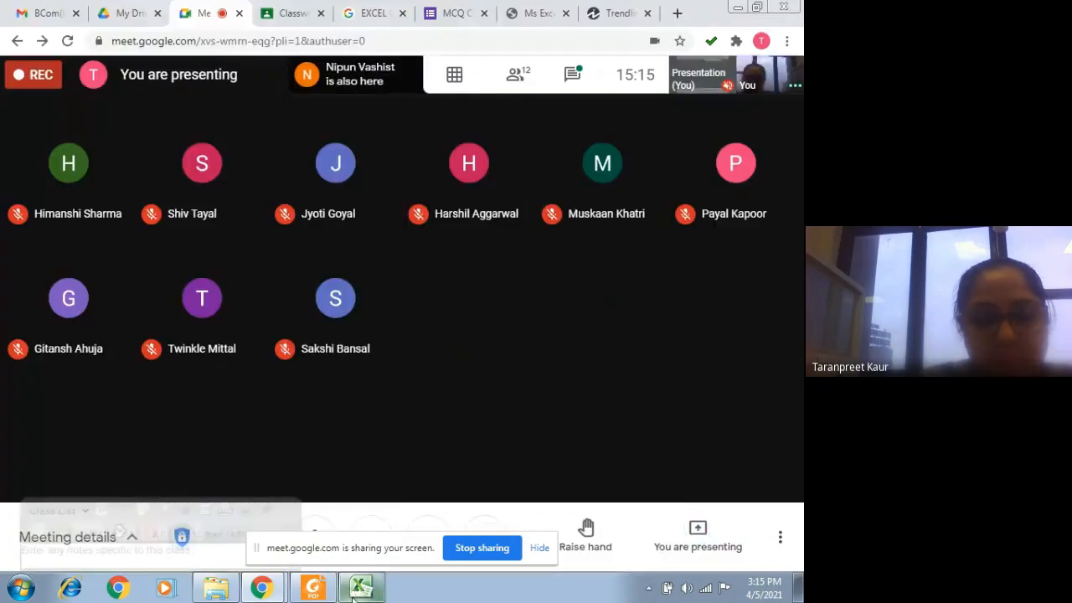
pyautogui.click(358, 589)
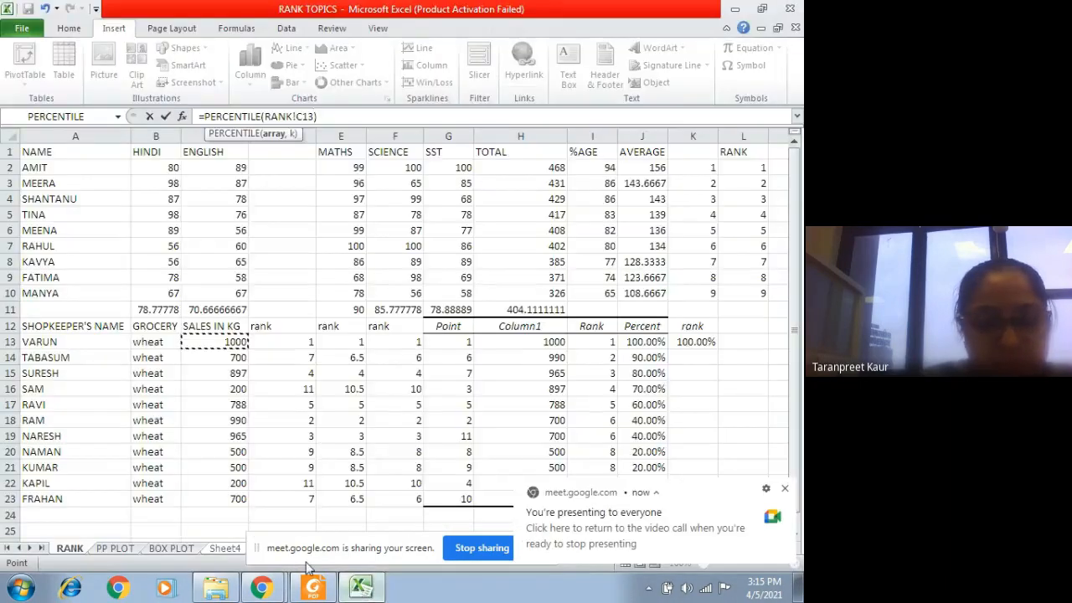
pyautogui.click(224, 548)
pyautogui.click(394, 294)
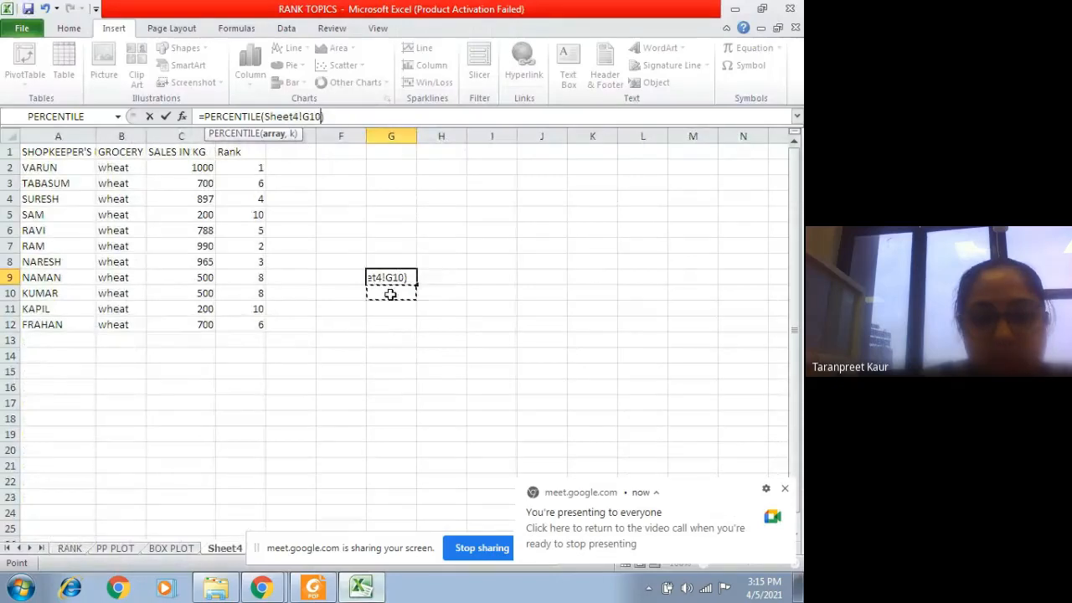
pyautogui.press('Return')
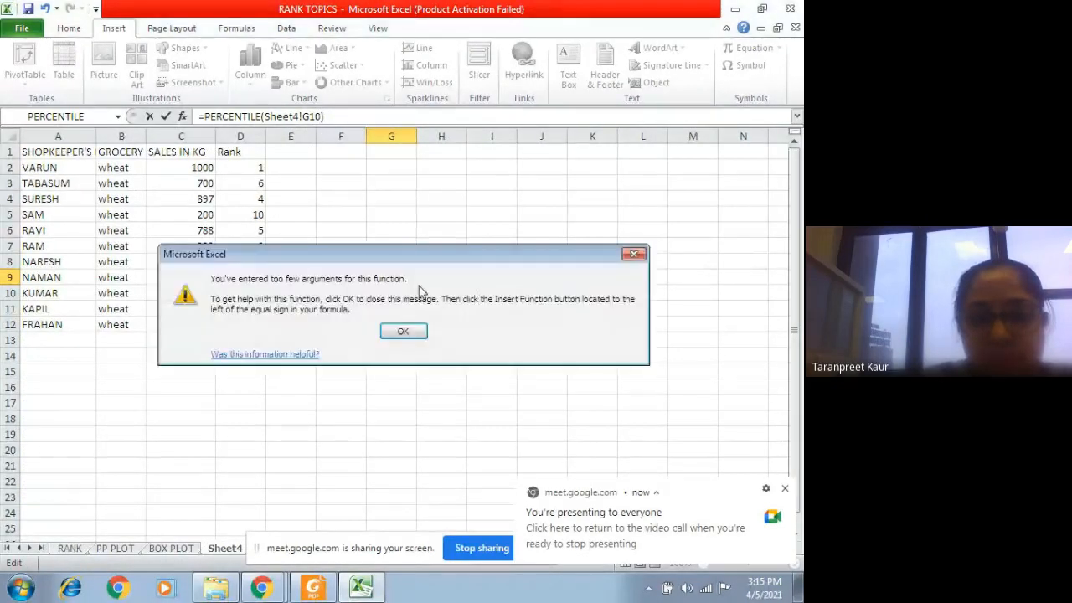
pyautogui.click(633, 254)
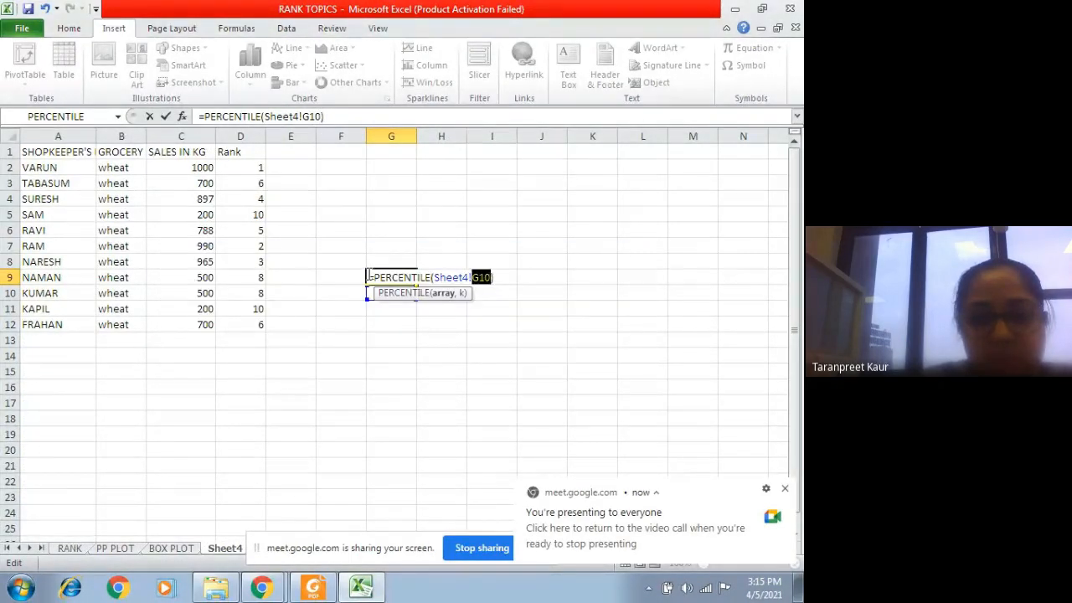
pyautogui.press('Escape')
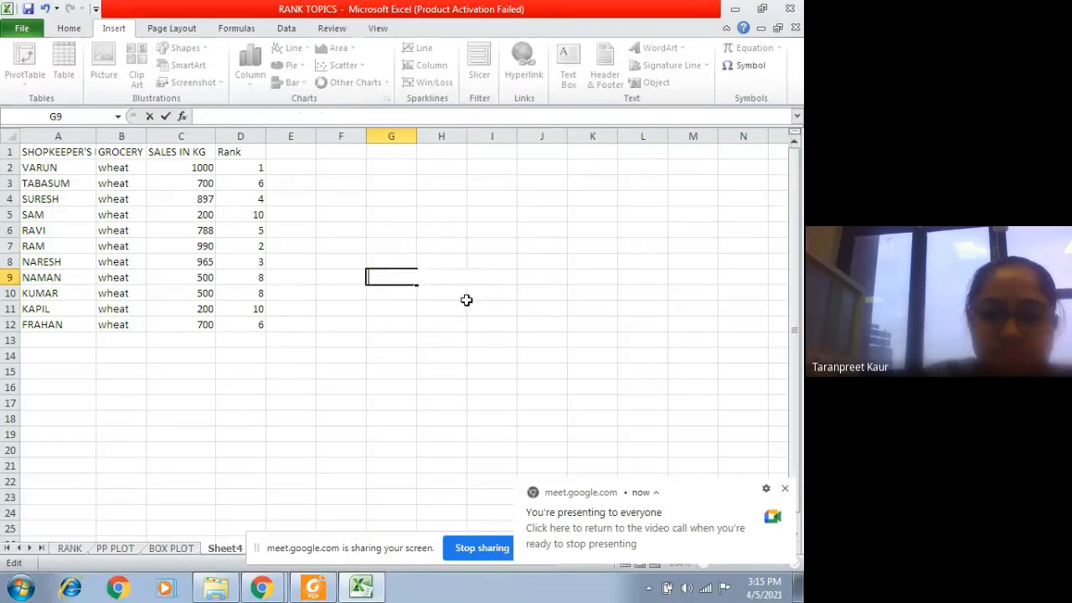
pyautogui.click(291, 179)
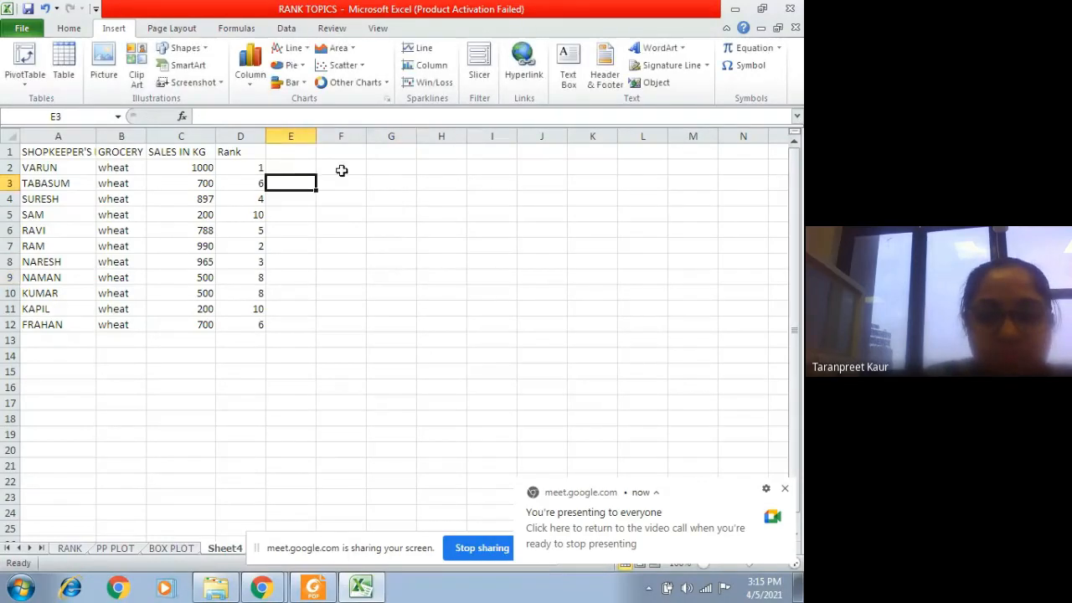
pyautogui.click(785, 490)
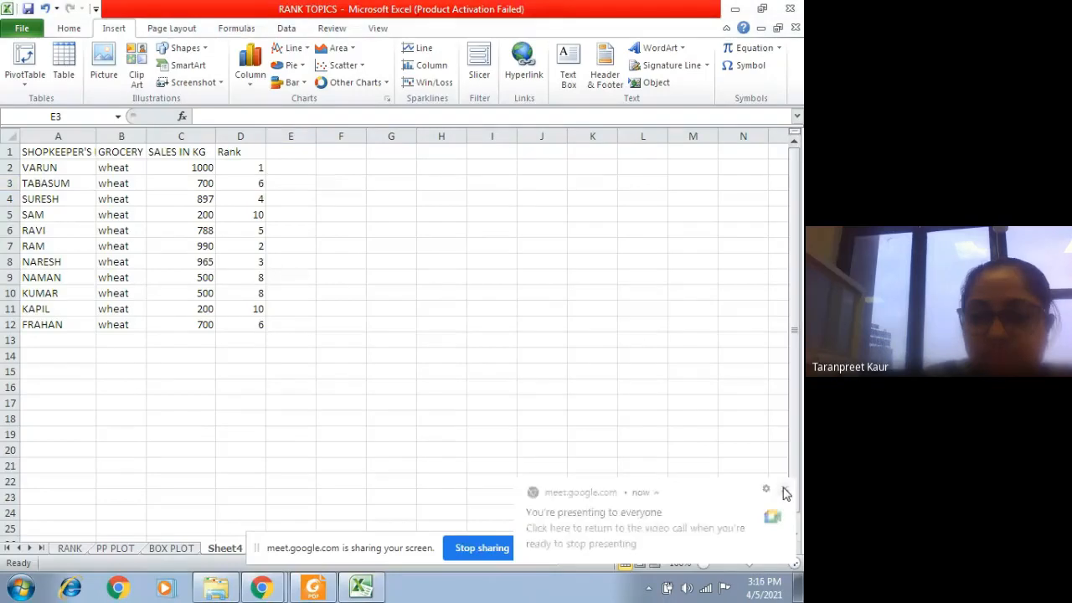
# Step: Examine the PERCENTILE function's arguments for E1 with C2:C12 as the array, and cancel the function
pyautogui.click(305, 152)
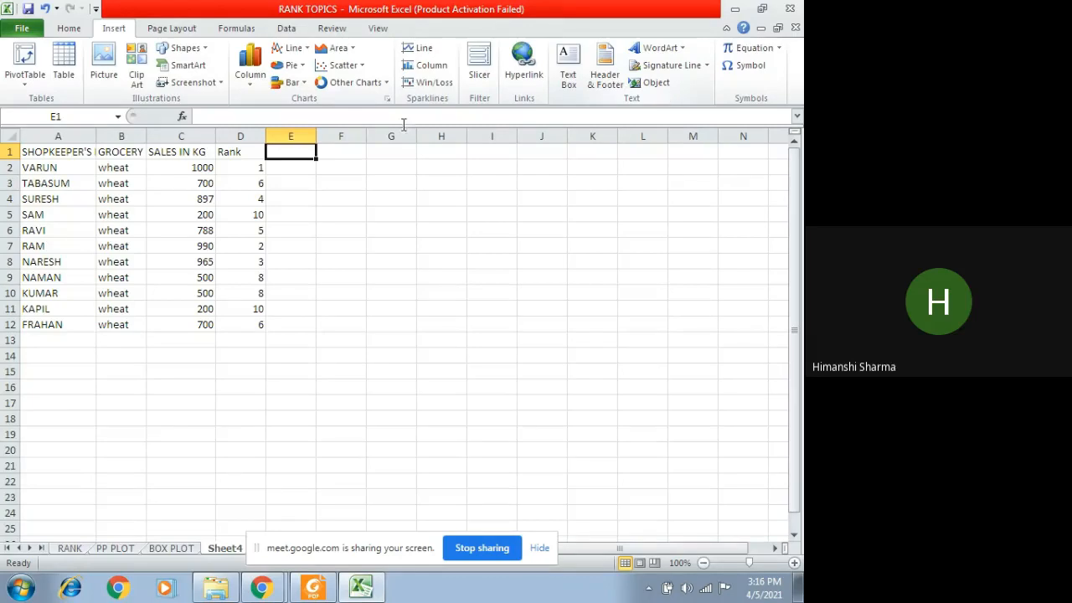
pyautogui.click(183, 117)
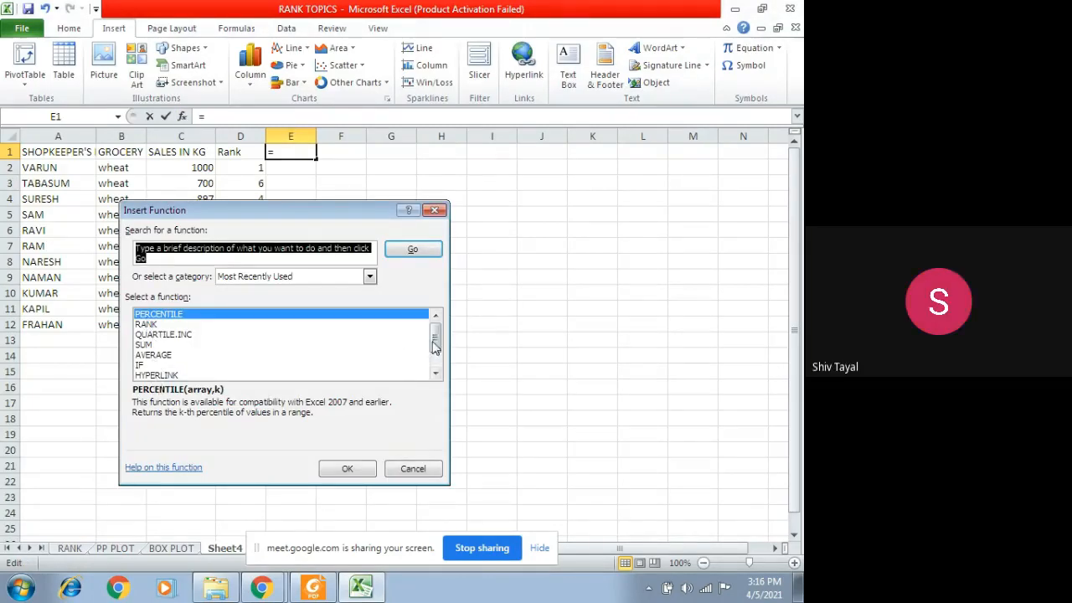
pyautogui.click(262, 316)
pyautogui.click(328, 469)
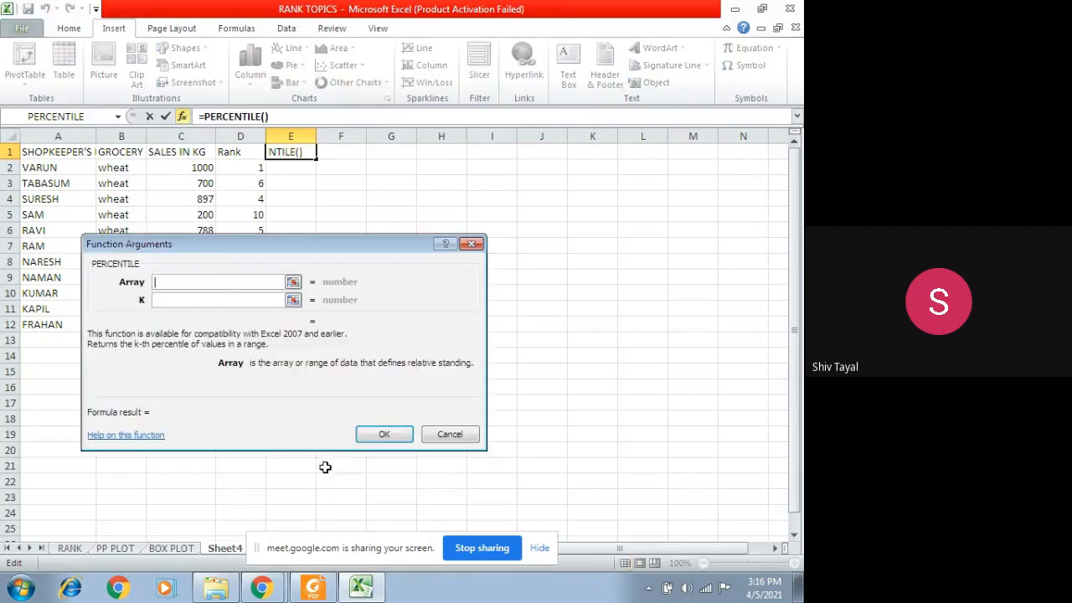
pyautogui.moveTo(186, 167); pyautogui.dragTo(191, 324)
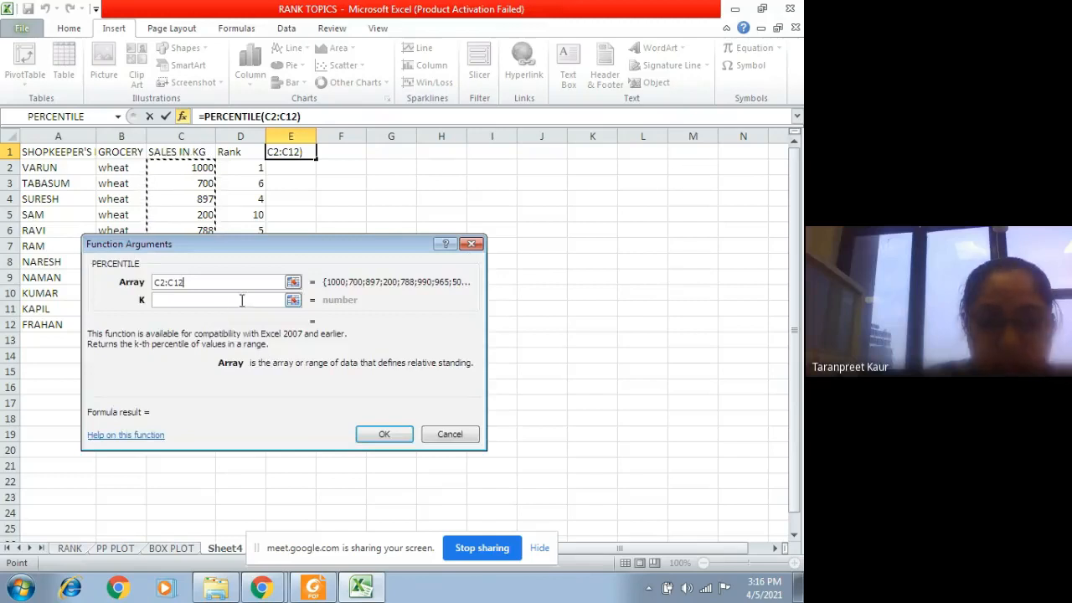
pyautogui.click(217, 301)
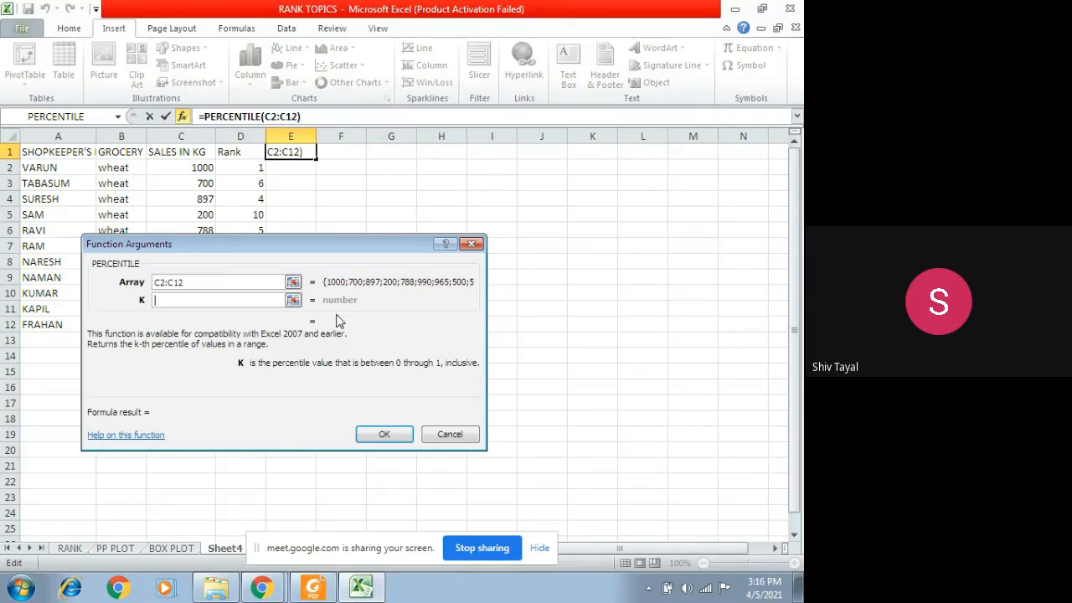
pyautogui.click(471, 244)
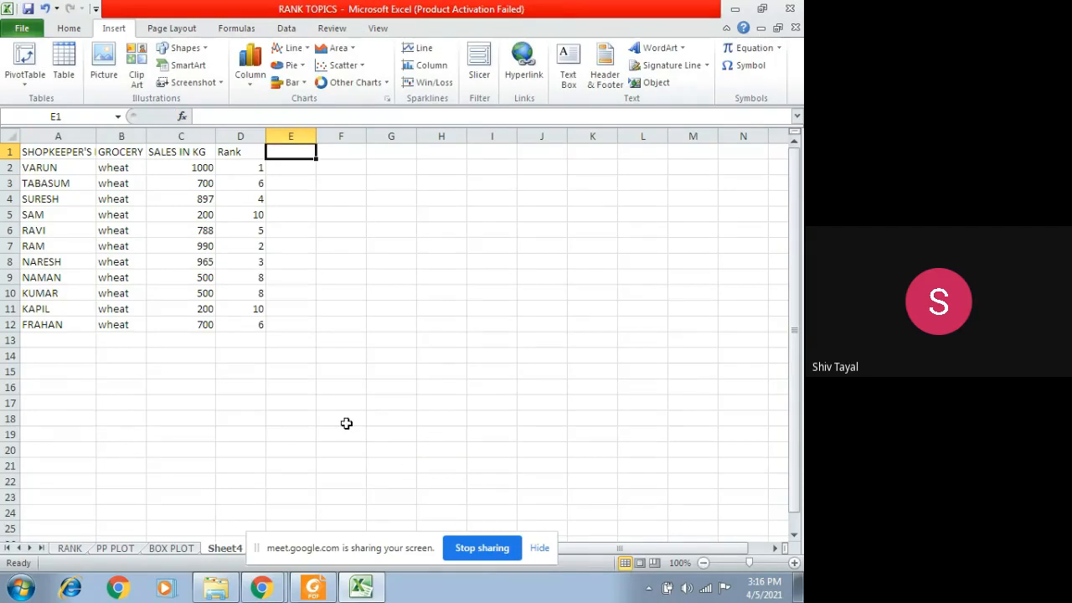
# Step: View the shopkeepers' sales data on the RANK sheet, check the Google Meet call, and return to Excel
pyautogui.click(70, 548)
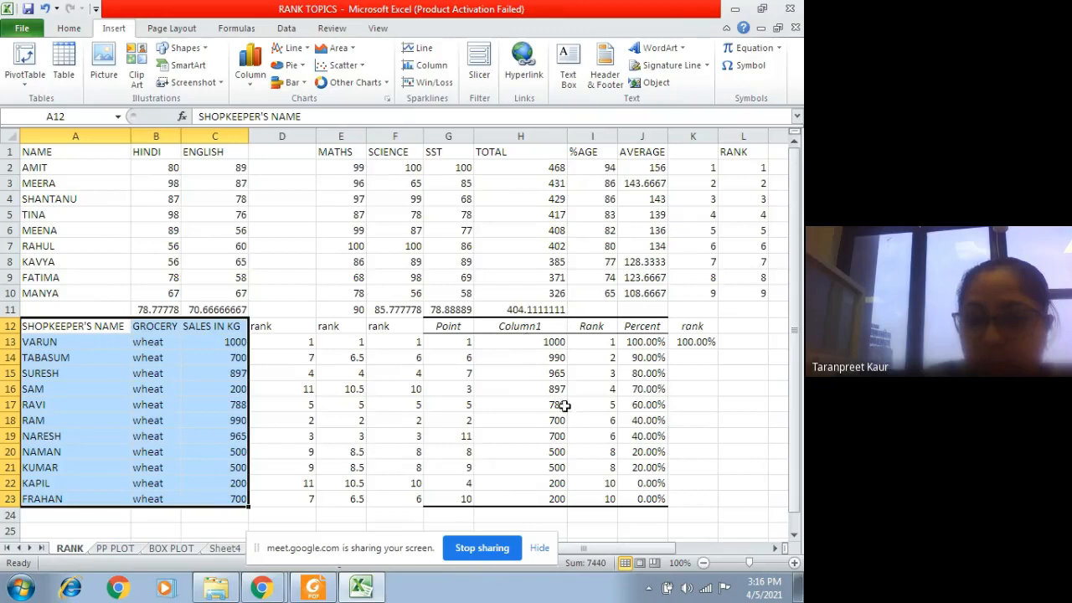
pyautogui.click(223, 340)
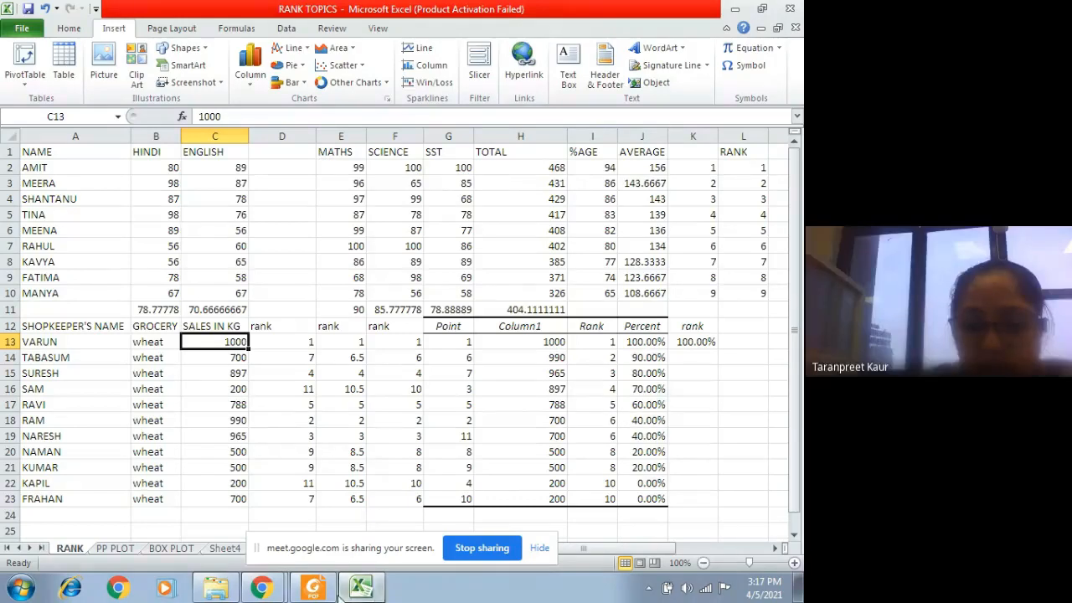
pyautogui.moveTo(276, 593)
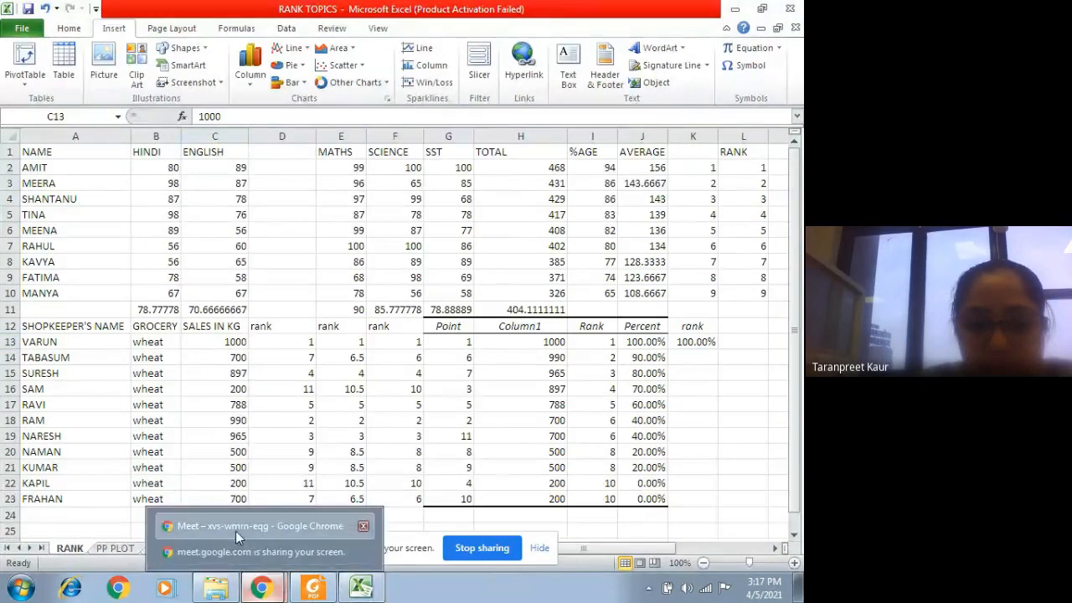
pyautogui.click(236, 531)
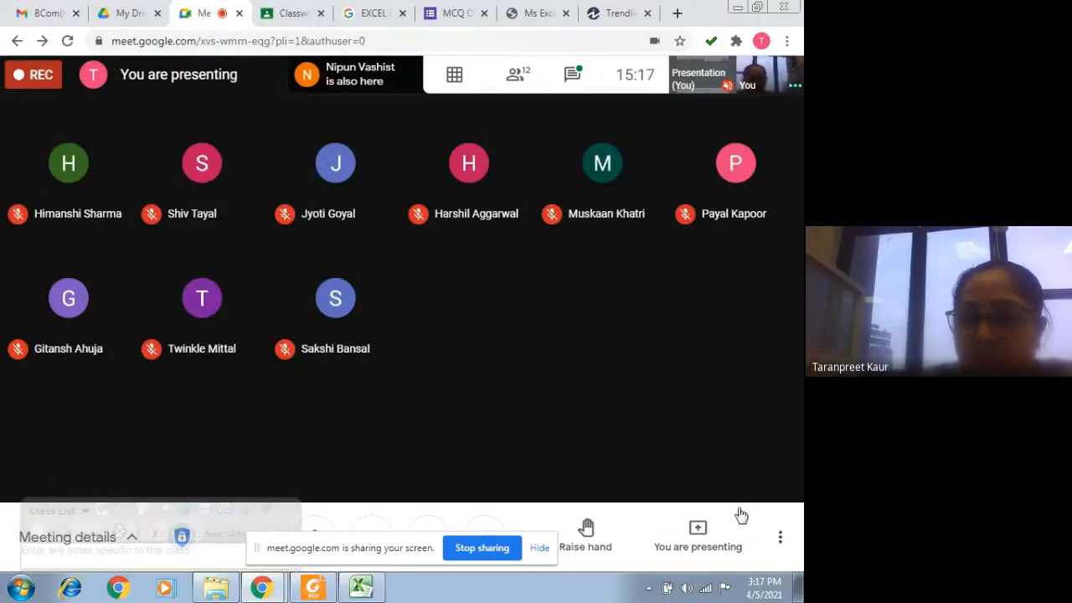
pyautogui.click(359, 589)
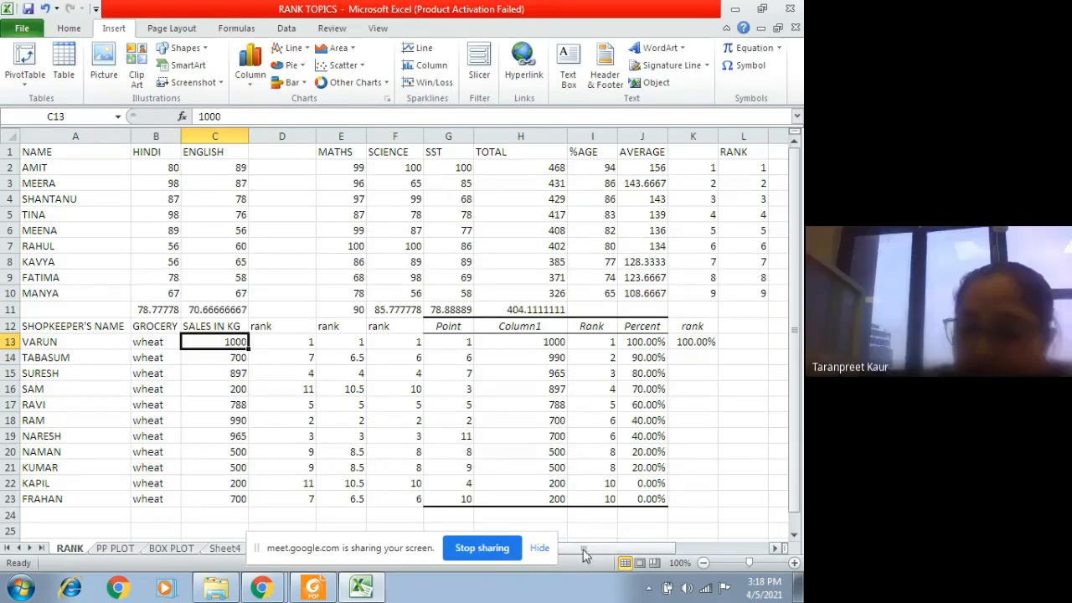
# Step: Hide the screen-sharing bar that covers the sheet names and the horizontal scroll area
pyautogui.moveTo(607, 542); pyautogui.dragTo(335, 439)
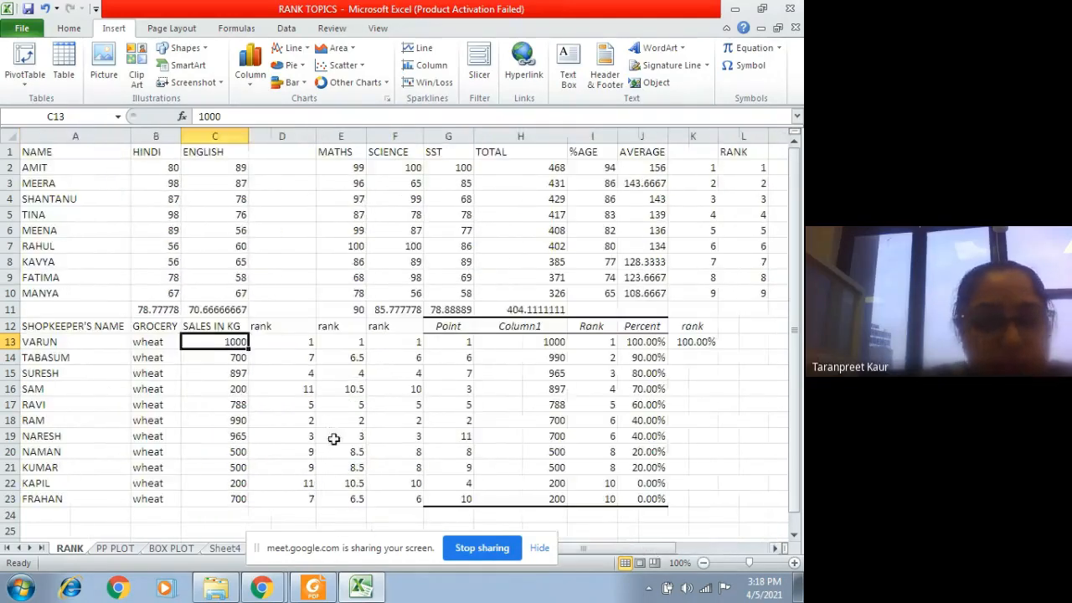
pyautogui.click(535, 516)
pyautogui.click(540, 549)
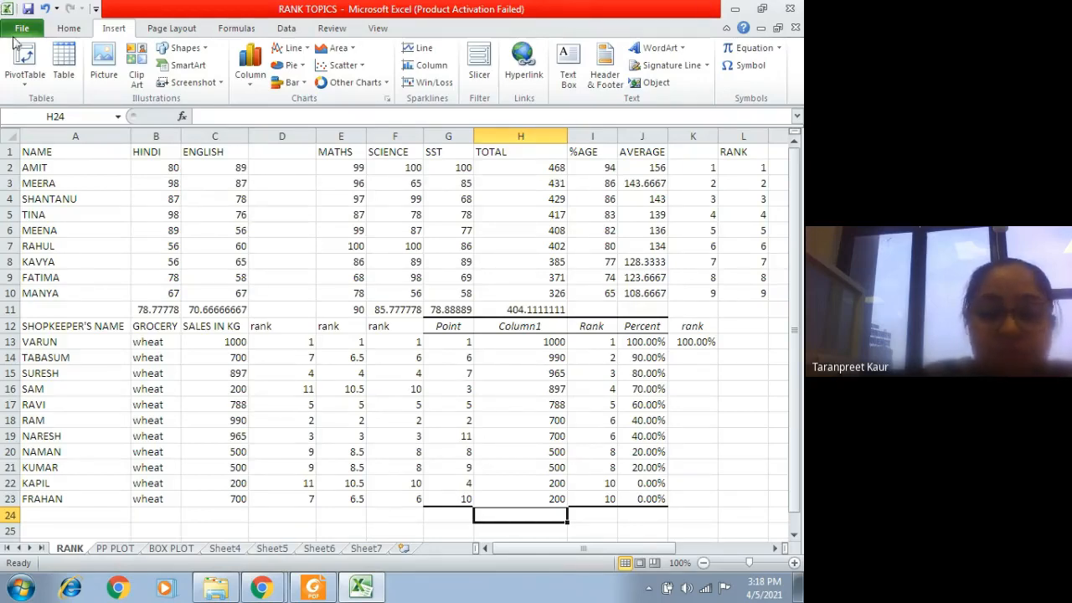
# Step: Minimize the Excel and Google Meet windows, and open the quartile workbook from the desktop
pyautogui.click(735, 9)
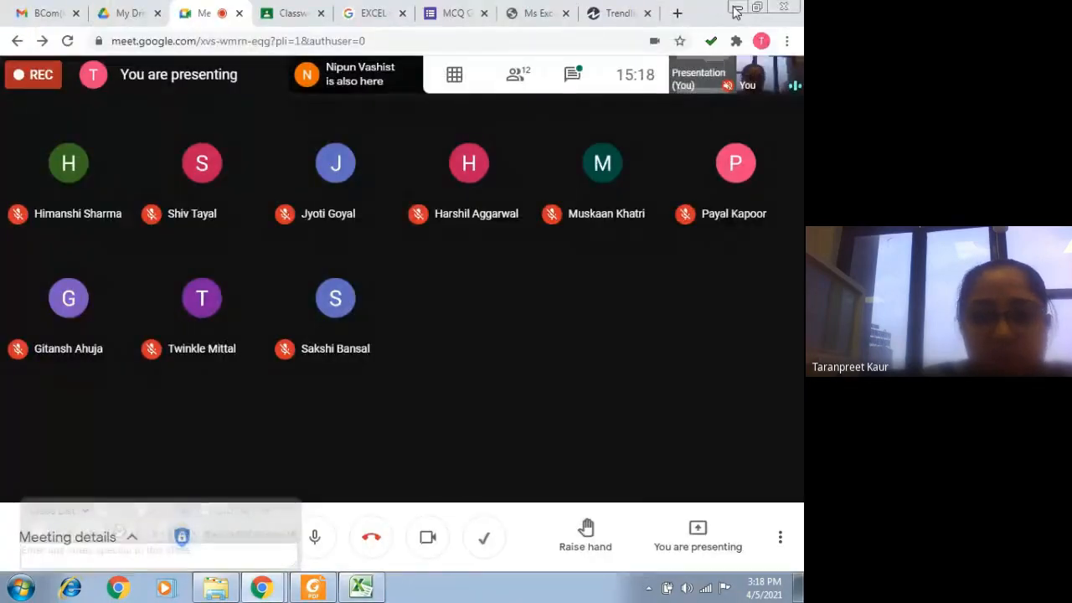
pyautogui.click(734, 8)
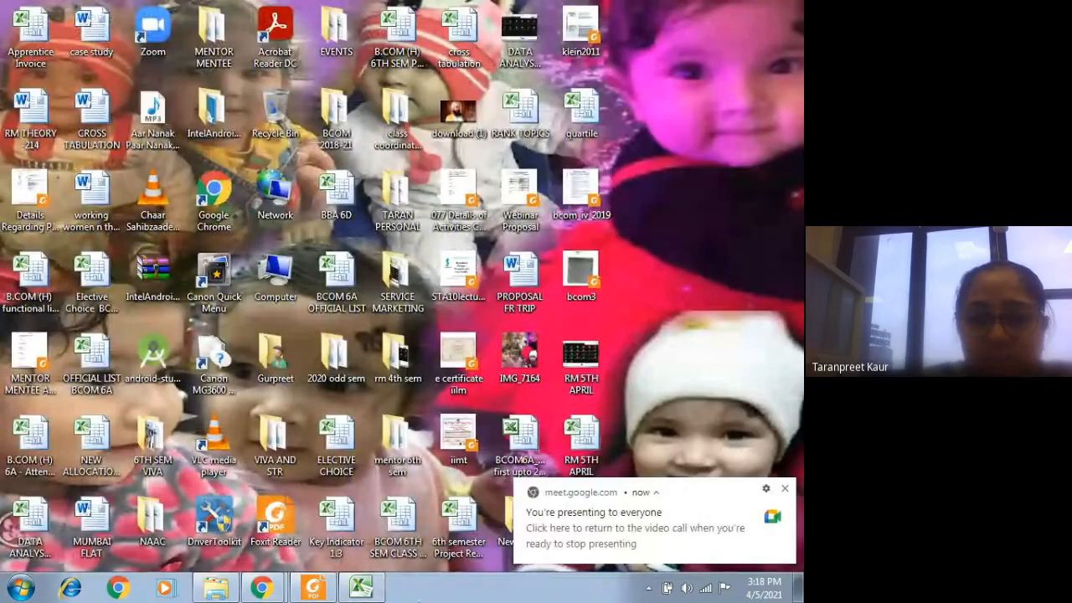
pyautogui.moveTo(262, 588)
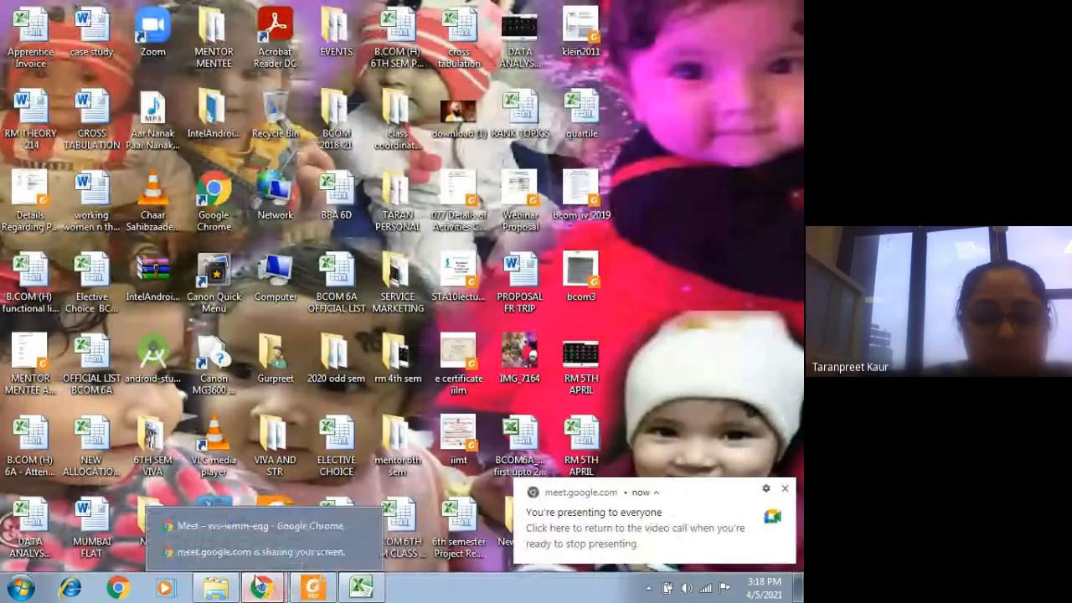
pyautogui.click(251, 525)
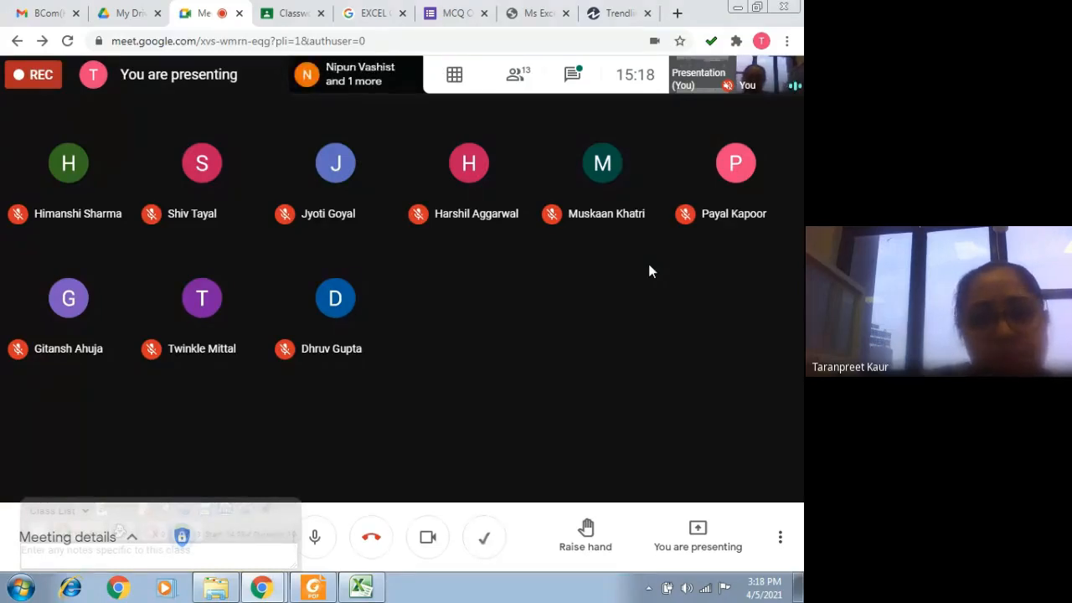
pyautogui.click(735, 8)
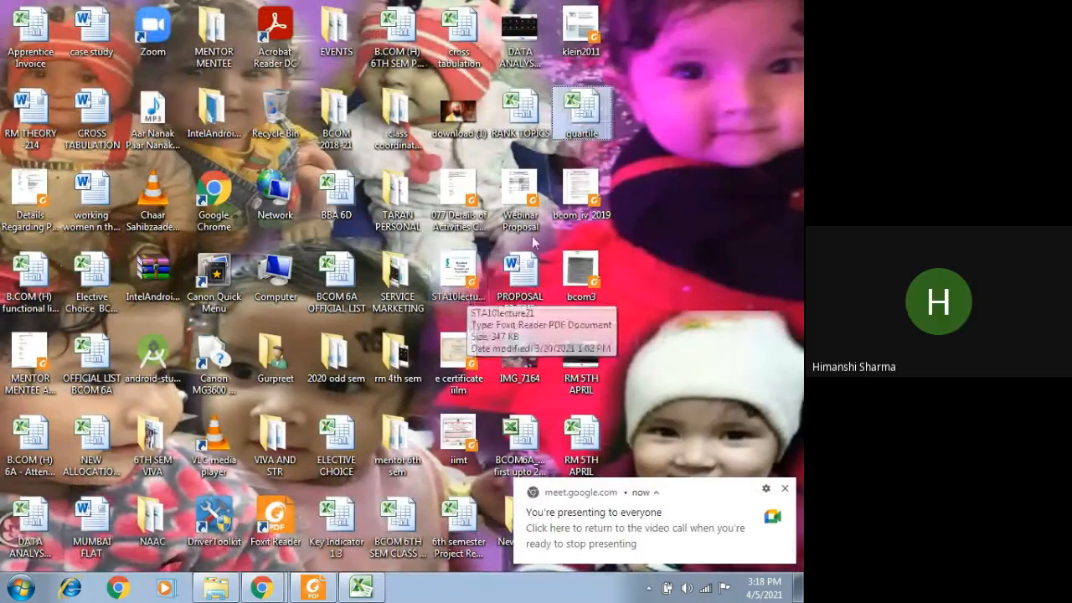
pyautogui.doubleClick(578, 111)
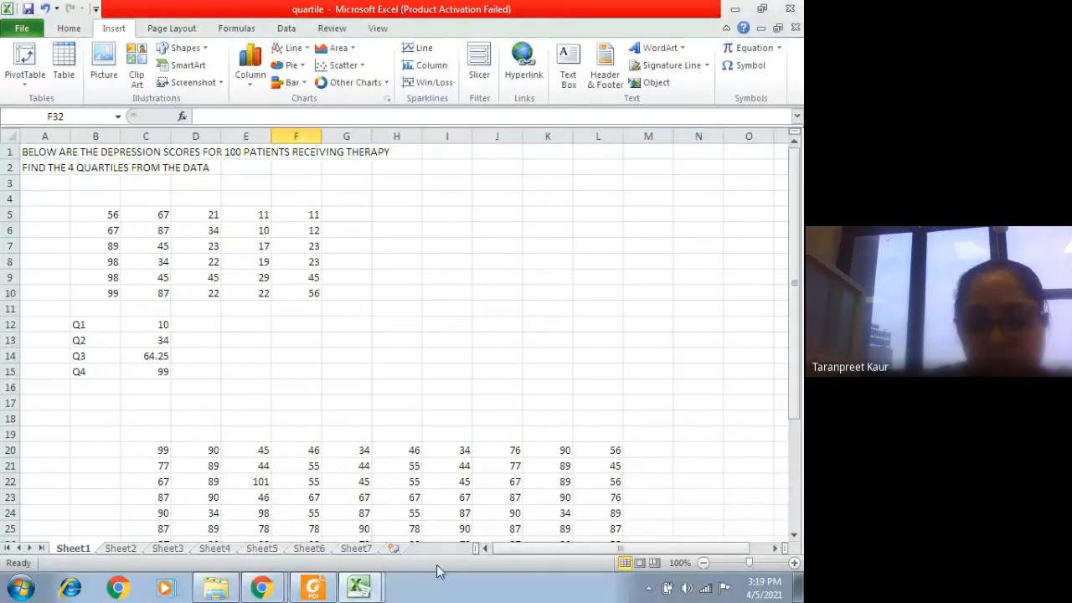
# Step: Examine the score block C20:L29 on Sheet1 and the Q1 to Q4 quartile rows beneath it
pyautogui.scroll(-3, 249, 327)
pyautogui.moveTo(144, 302); pyautogui.dragTo(604, 455)
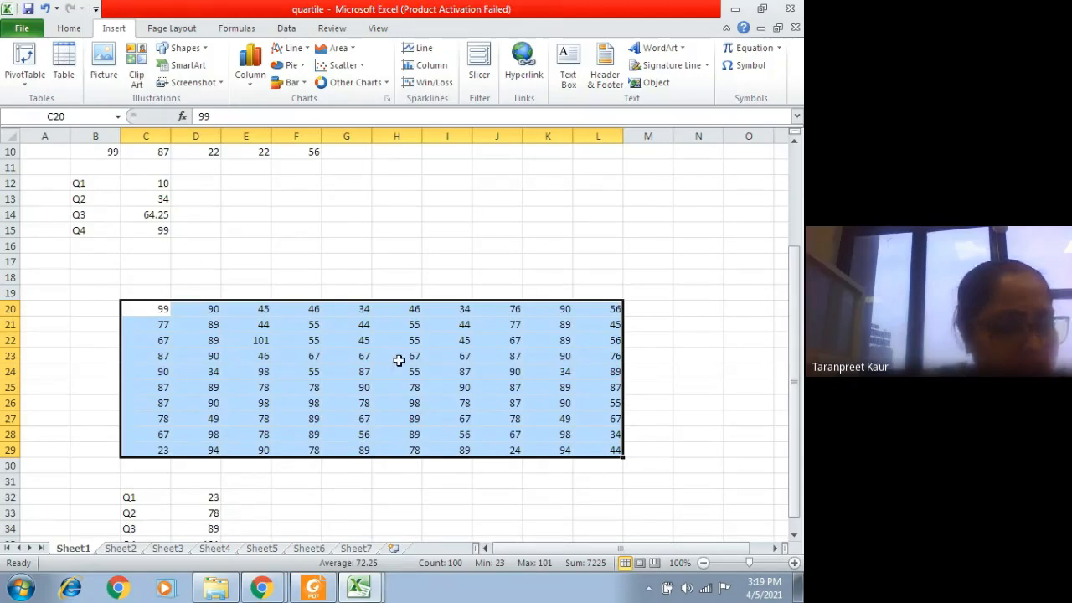
pyautogui.scroll(-1, 399, 363)
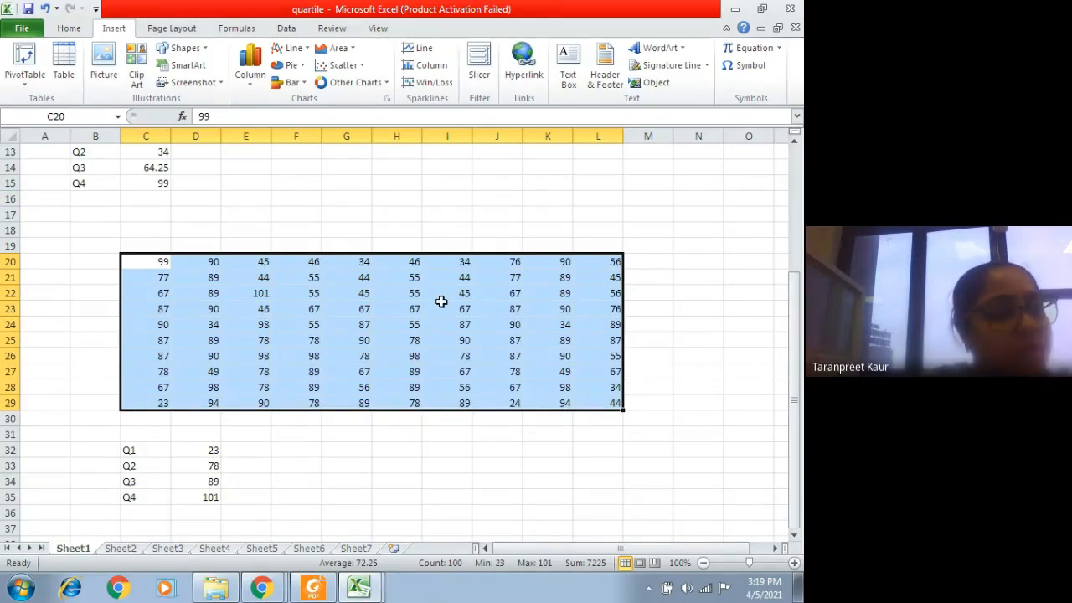
pyautogui.scroll(-1, 441, 302)
pyautogui.click(132, 402)
pyautogui.click(134, 420)
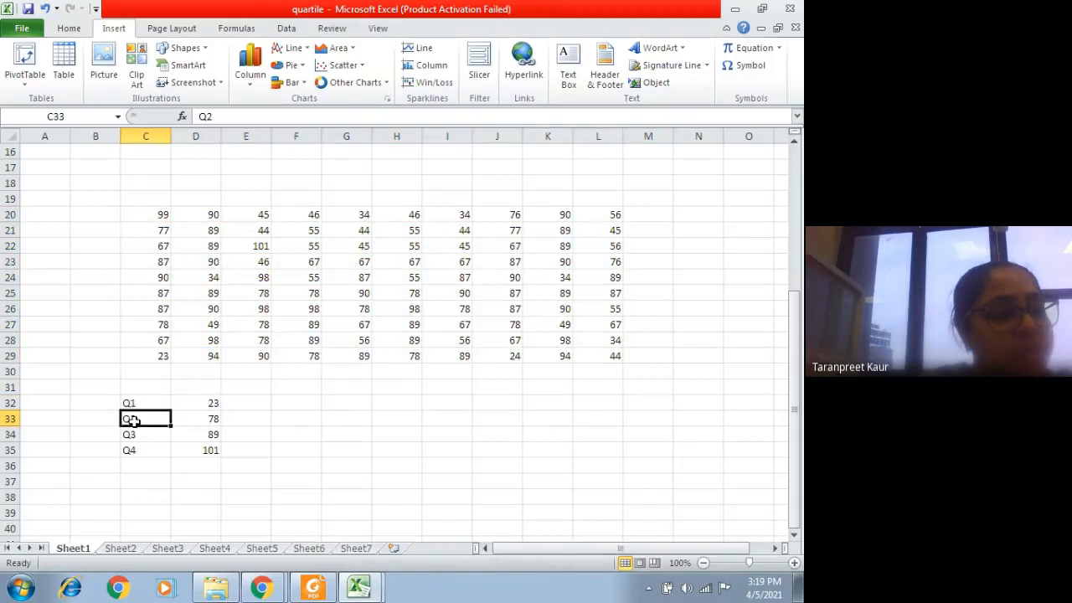
pyautogui.click(132, 434)
pyautogui.click(133, 450)
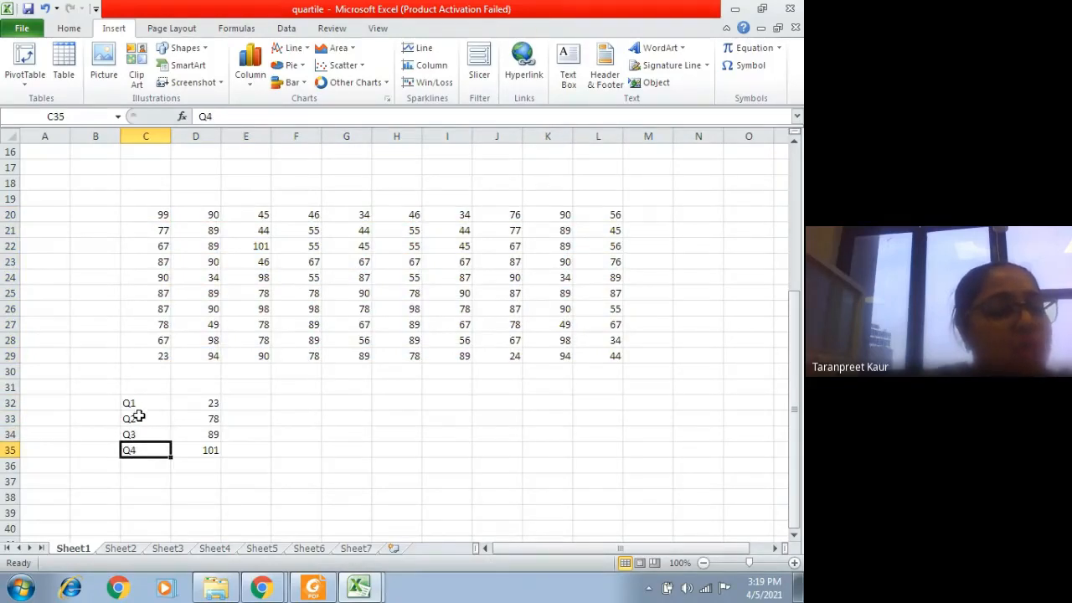
pyautogui.click(139, 418)
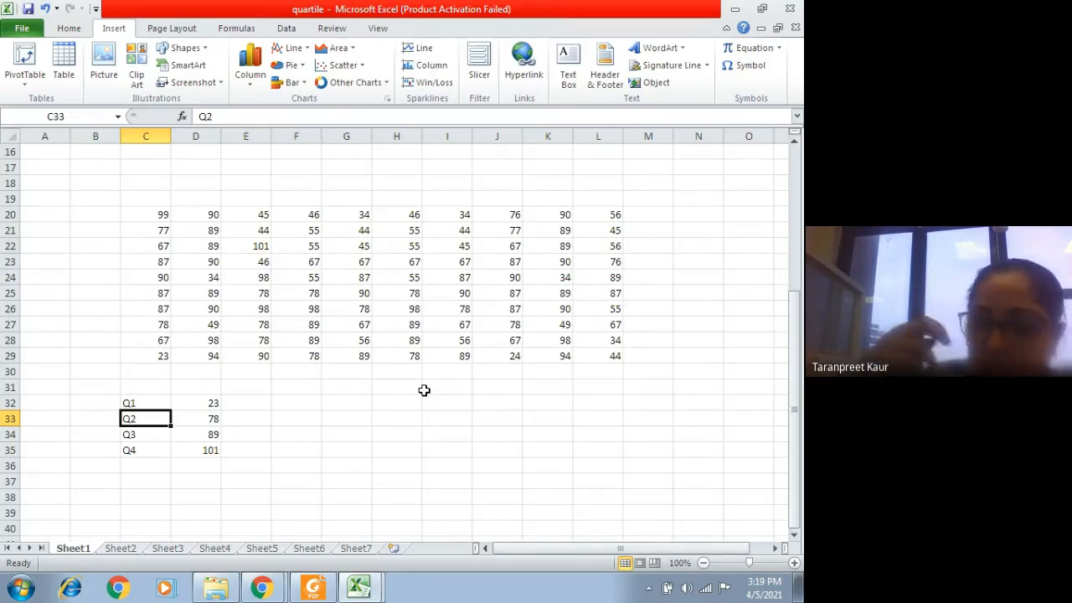
# Step: Enter the label MEDIAN in B33, beside Q2
pyautogui.click(108, 421)
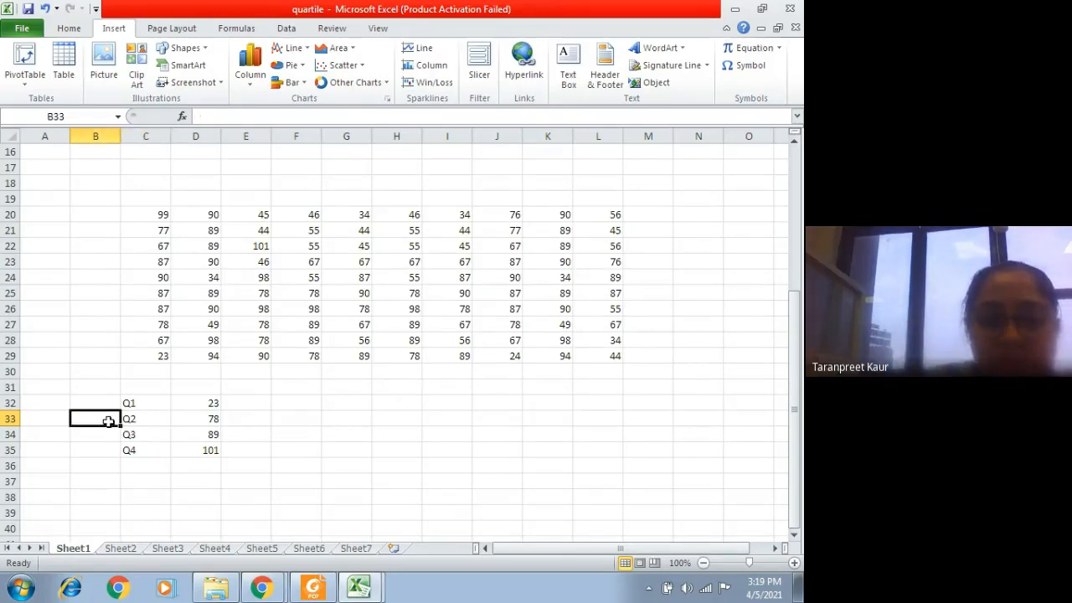
pyautogui.write('MEDIAM')
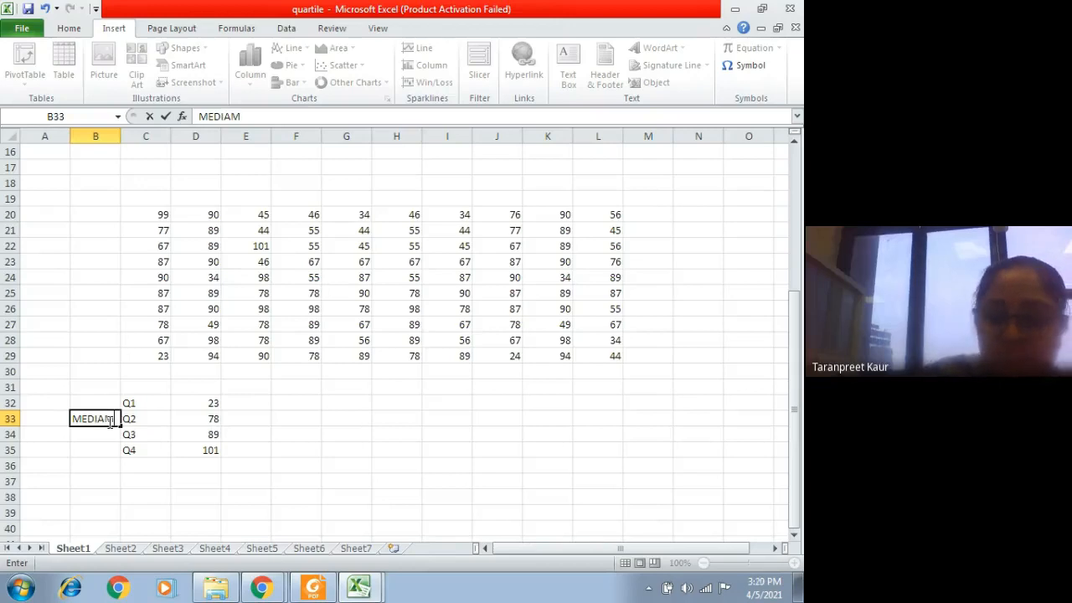
pyautogui.press('BackSpace')
pyautogui.write('N')
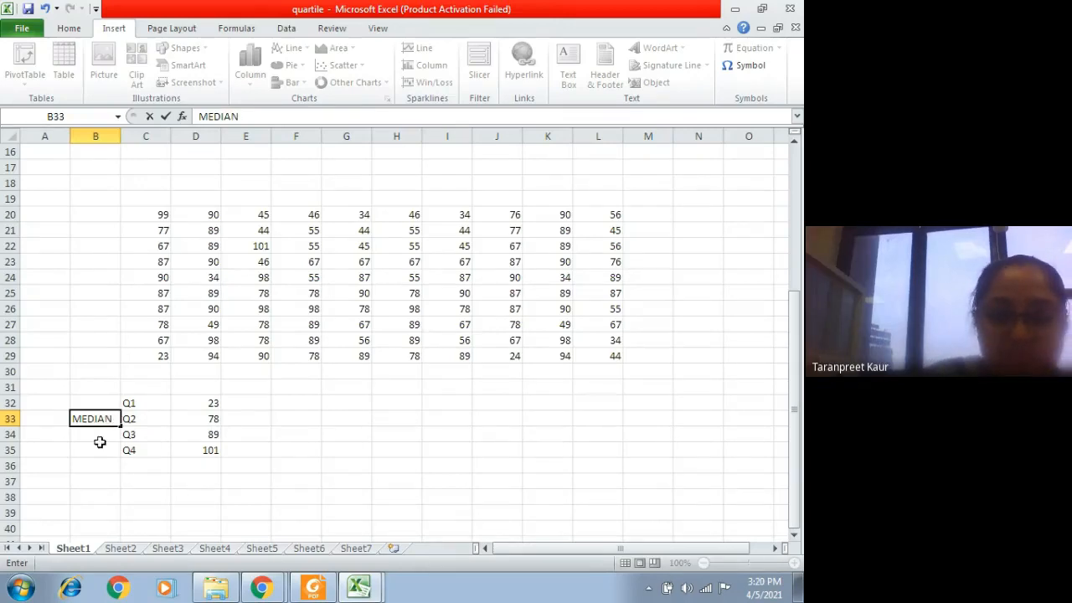
# Step: Commit the MEDIAN label in B33, beside Q2
pyautogui.click(92, 448)
pyautogui.click(157, 419)
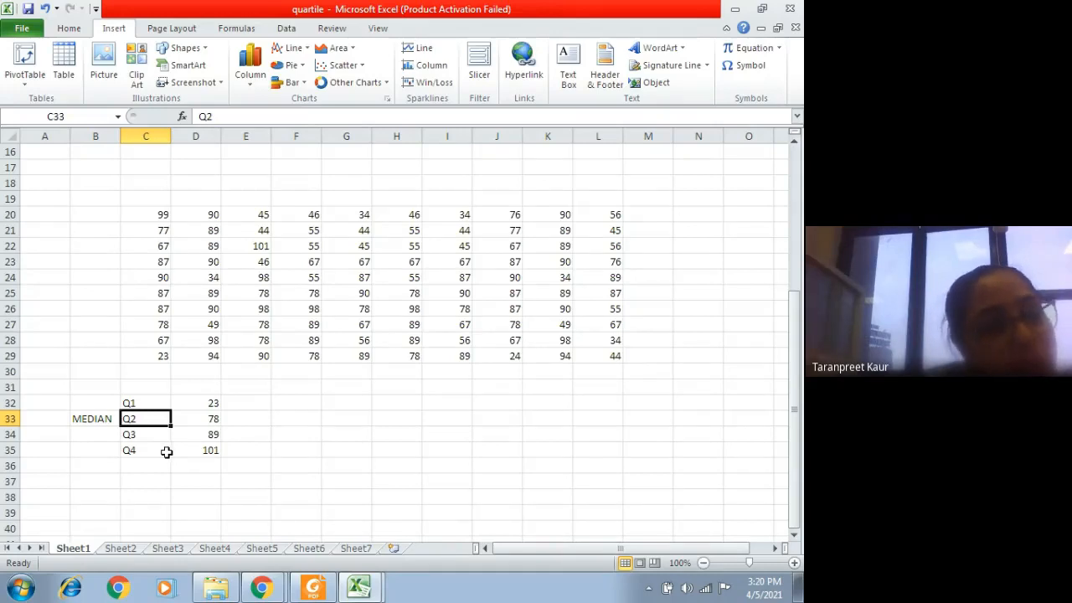
pyautogui.click(295, 466)
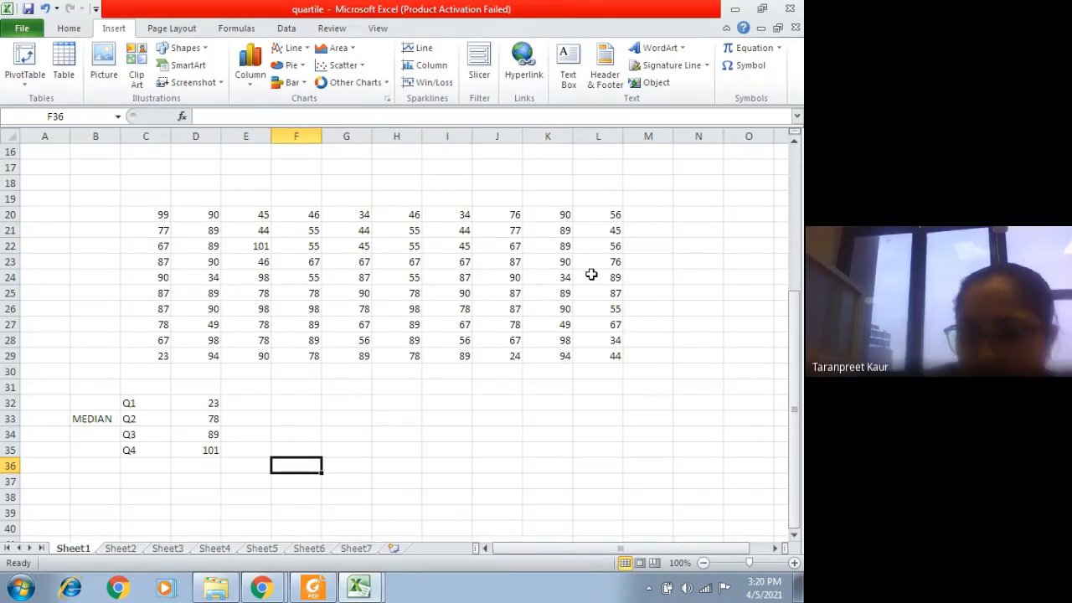
pyautogui.click(733, 9)
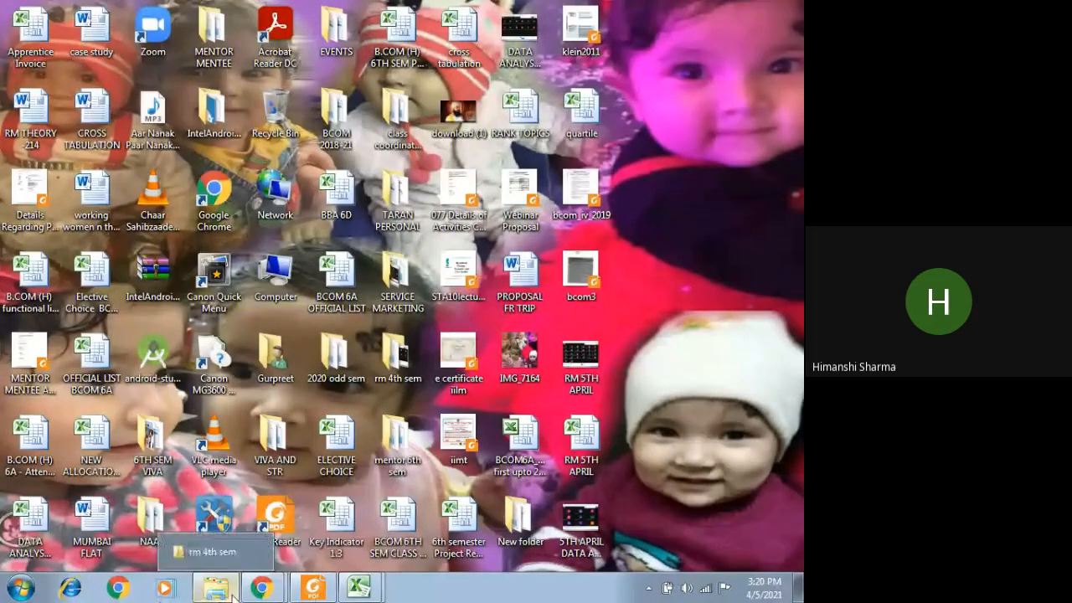
pyautogui.moveTo(360, 590)
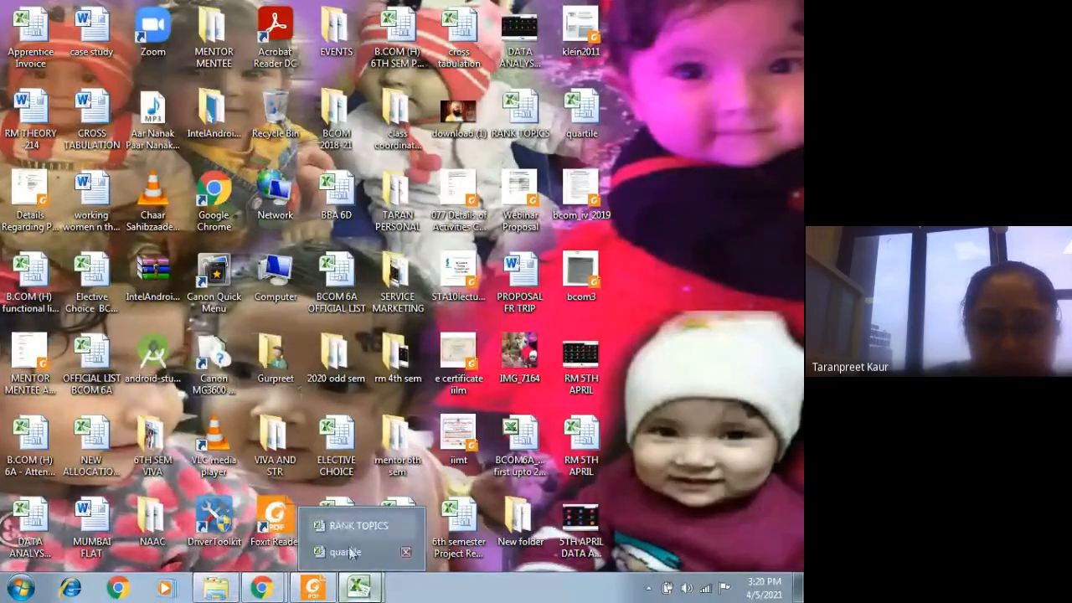
pyautogui.click(345, 552)
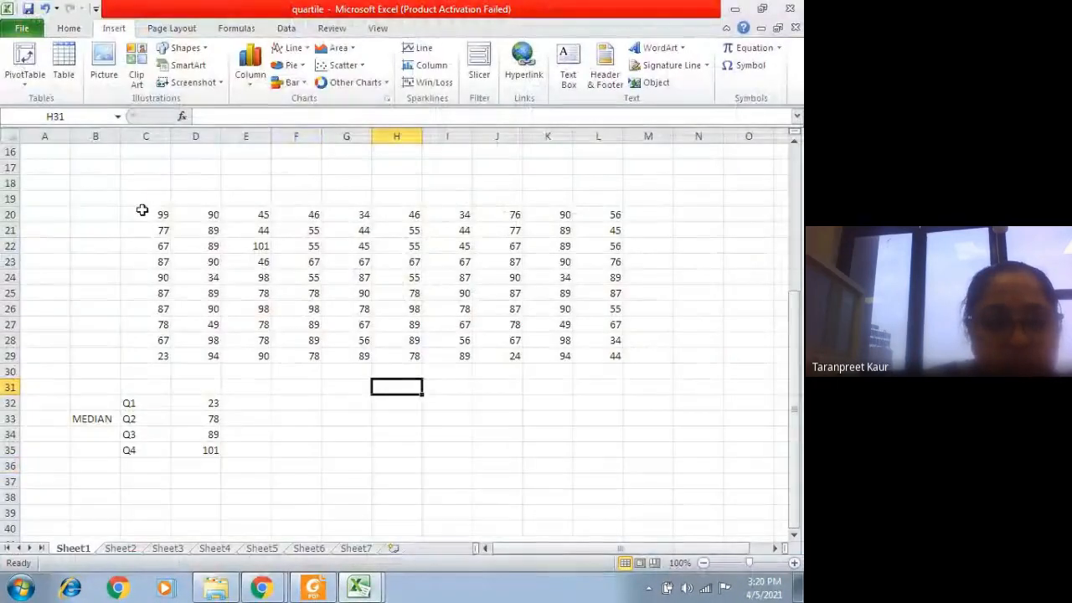
# Step: Count the scores in C20:L29 and enter the sample size N=100 in C31, above the Q1 label
pyautogui.moveTo(144, 215); pyautogui.dragTo(597, 358)
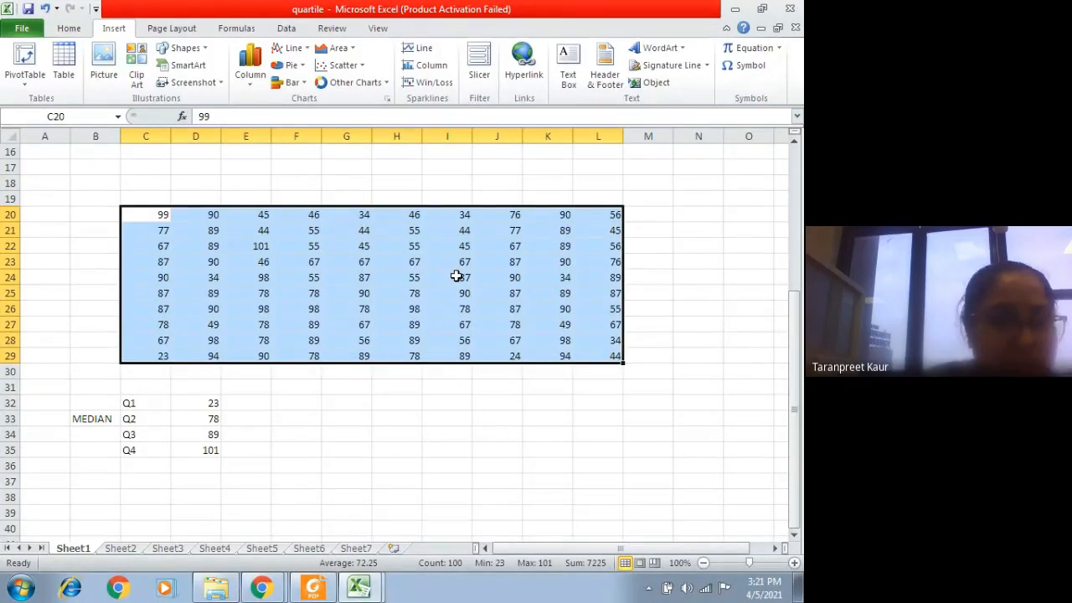
pyautogui.click(151, 384)
pyautogui.write('N')
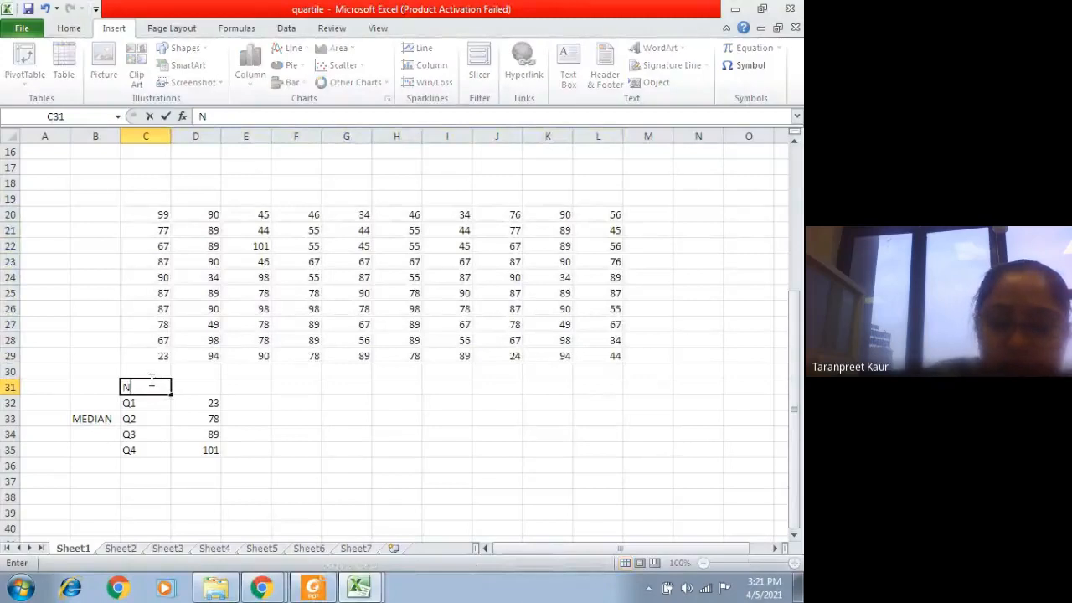
pyautogui.write('=100')
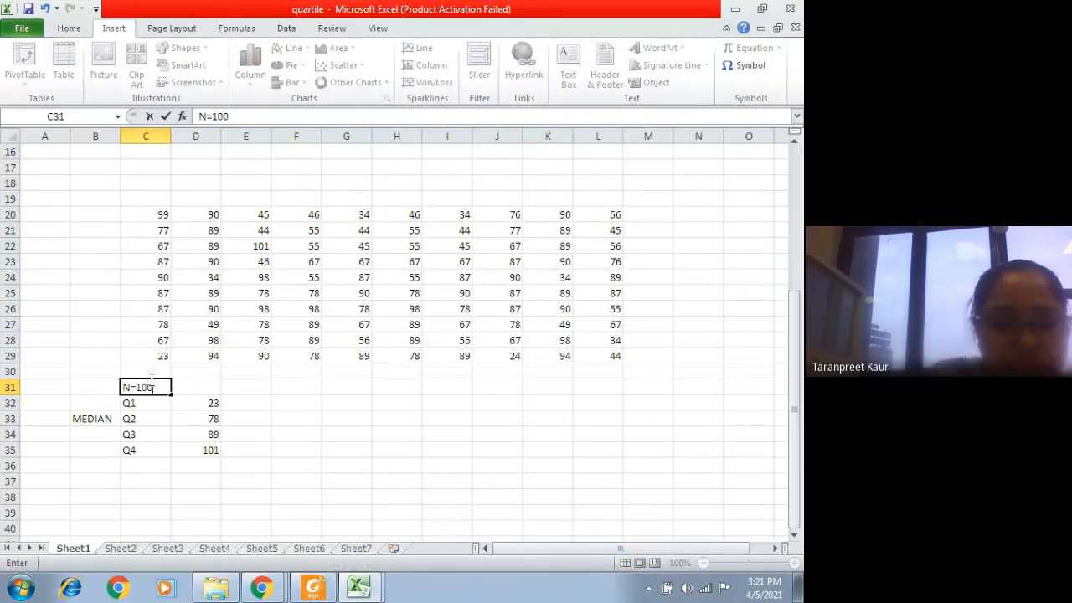
pyautogui.click(290, 418)
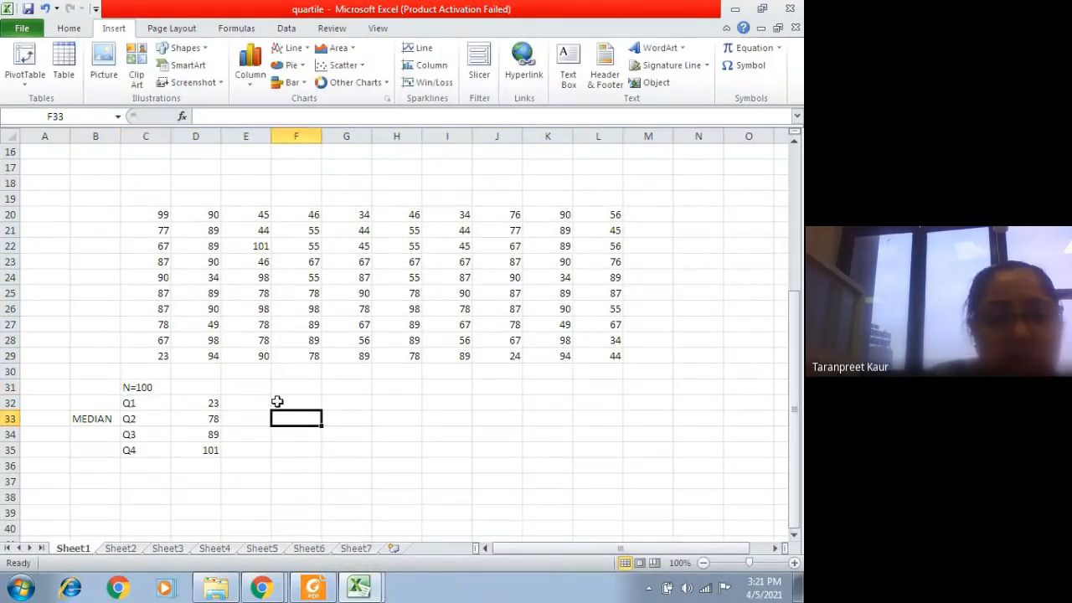
# Step: Enter a second set of quartile labels, Q1, Q2, Q3 and Q4, in cells E32 to E35
pyautogui.click(265, 402)
pyautogui.write('Q')
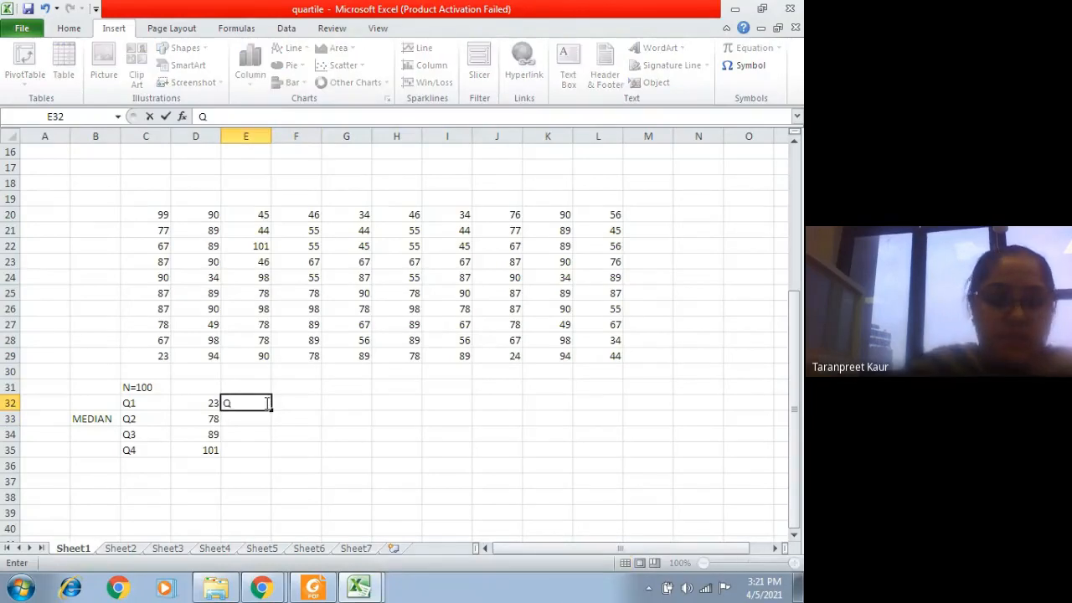
pyautogui.write('1')
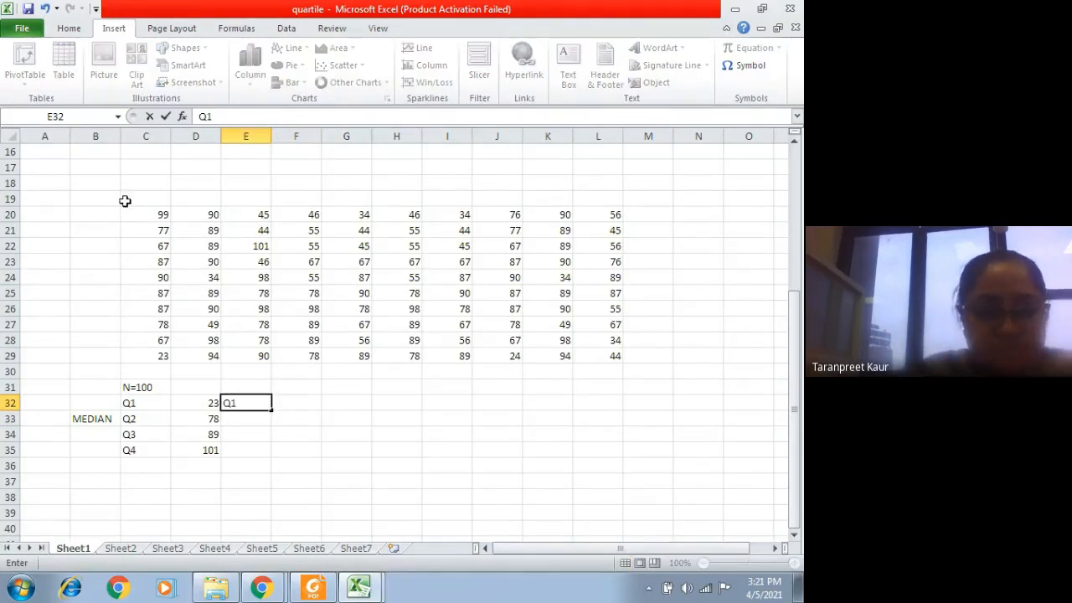
pyautogui.click(187, 371)
pyautogui.click(238, 406)
pyautogui.click(234, 418)
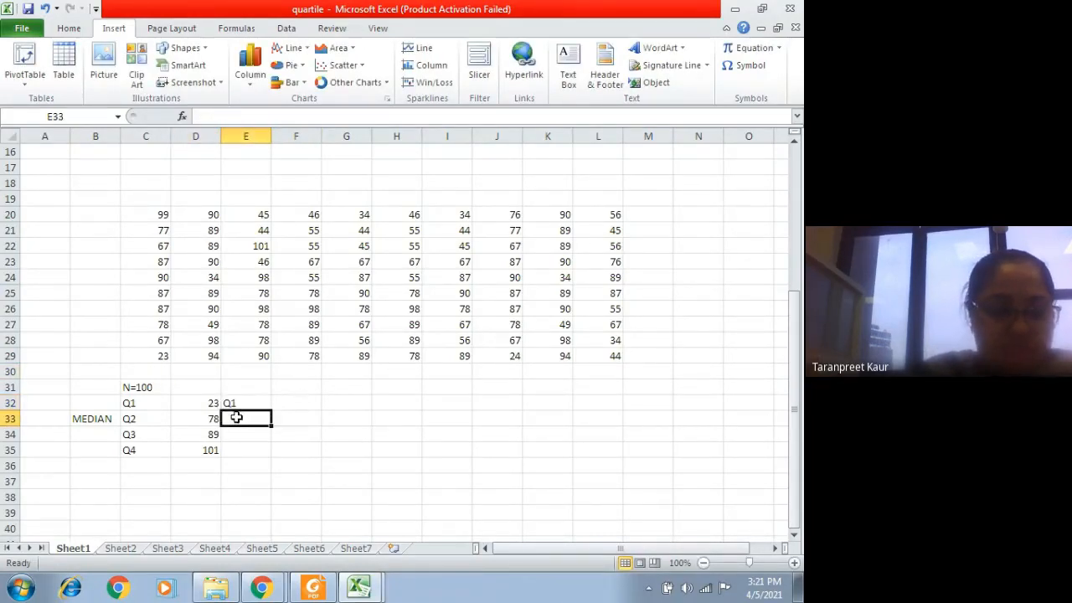
pyautogui.write('Q1')
pyautogui.press('BackSpace')
pyautogui.write('2')
pyautogui.press('Return')
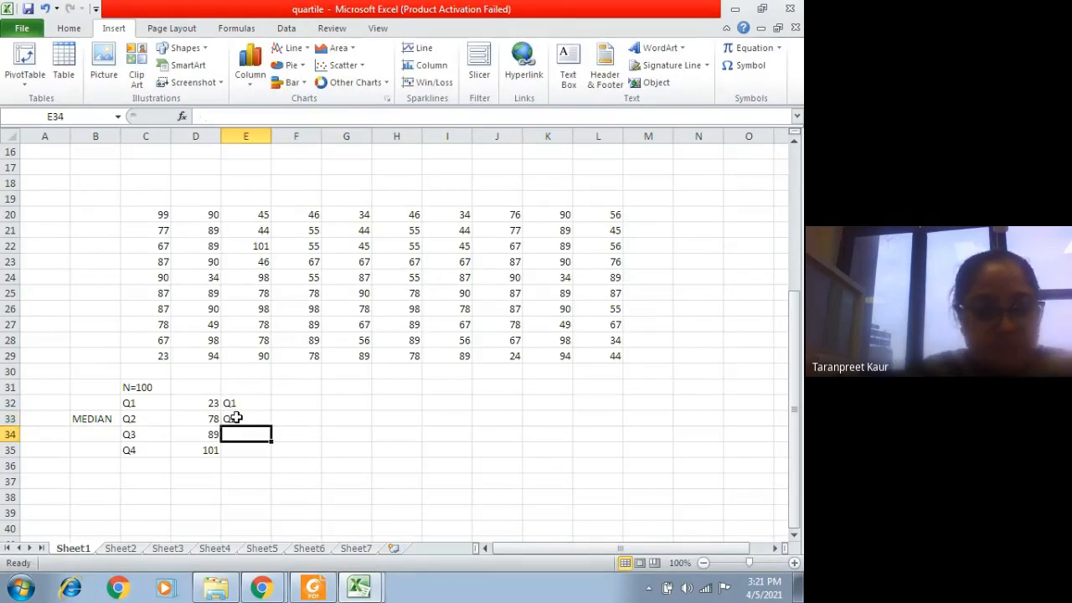
pyautogui.write('Q3')
pyautogui.press('Return')
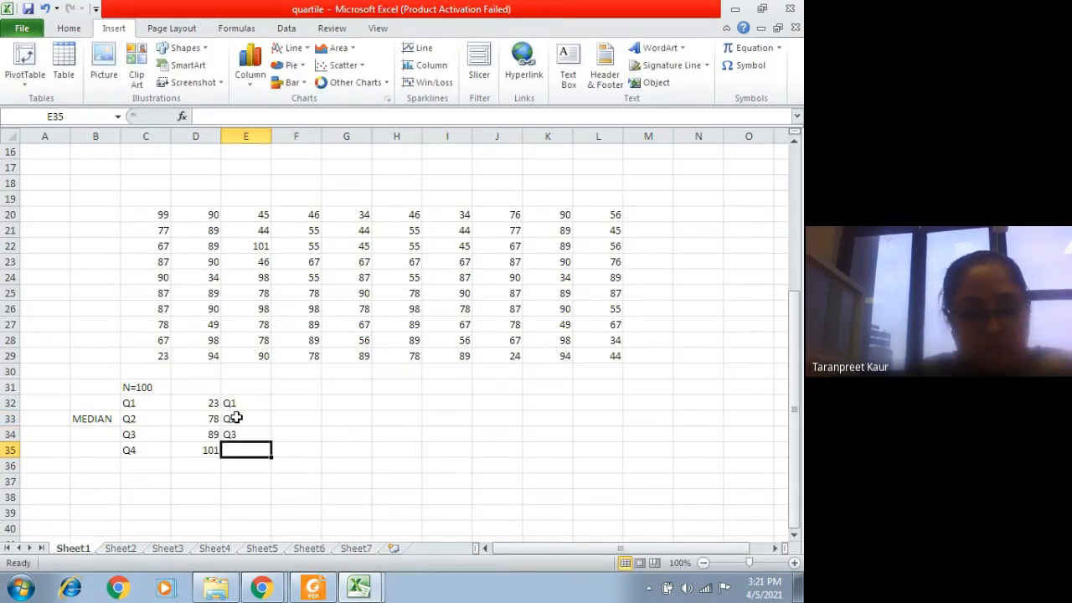
pyautogui.write('Q4')
# Step: Calculate the first quartile of the scores in F32 with =QUARTILE.INC(C20:L29,1)
pyautogui.click(317, 405)
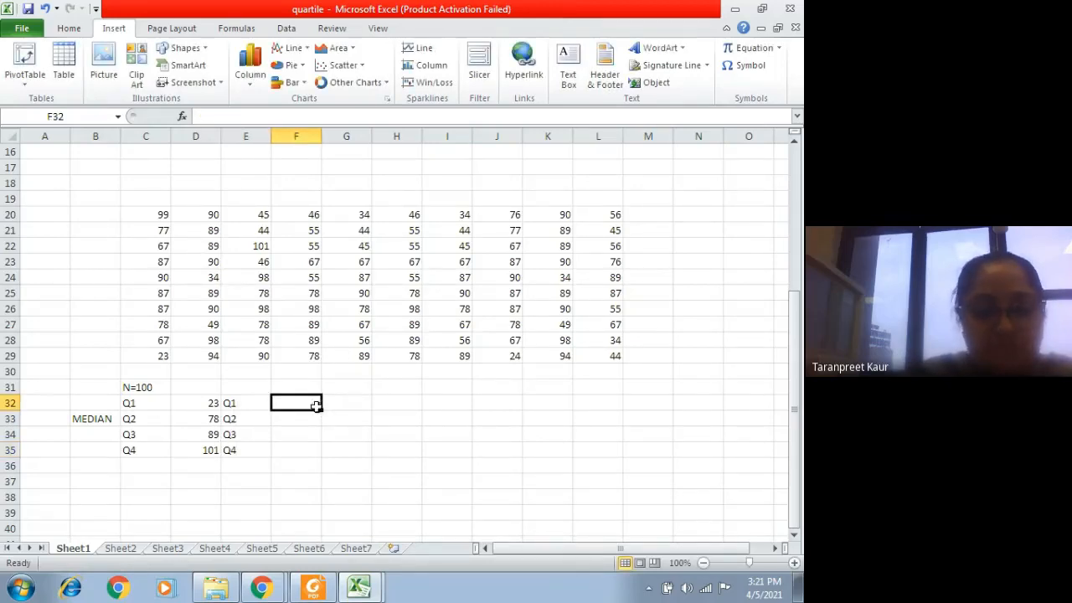
pyautogui.write('=')
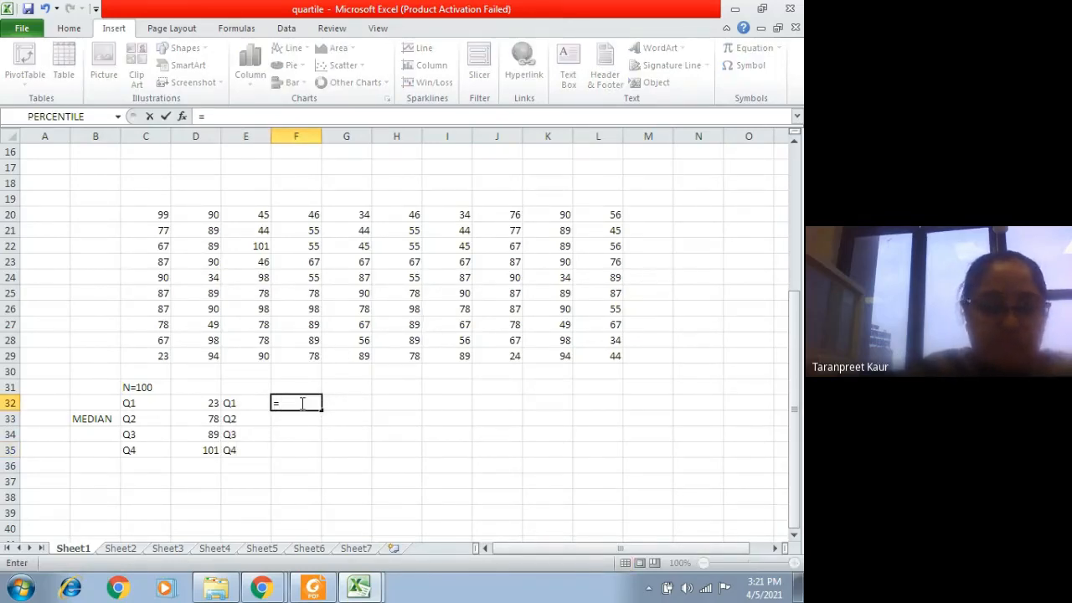
pyautogui.write('Q')
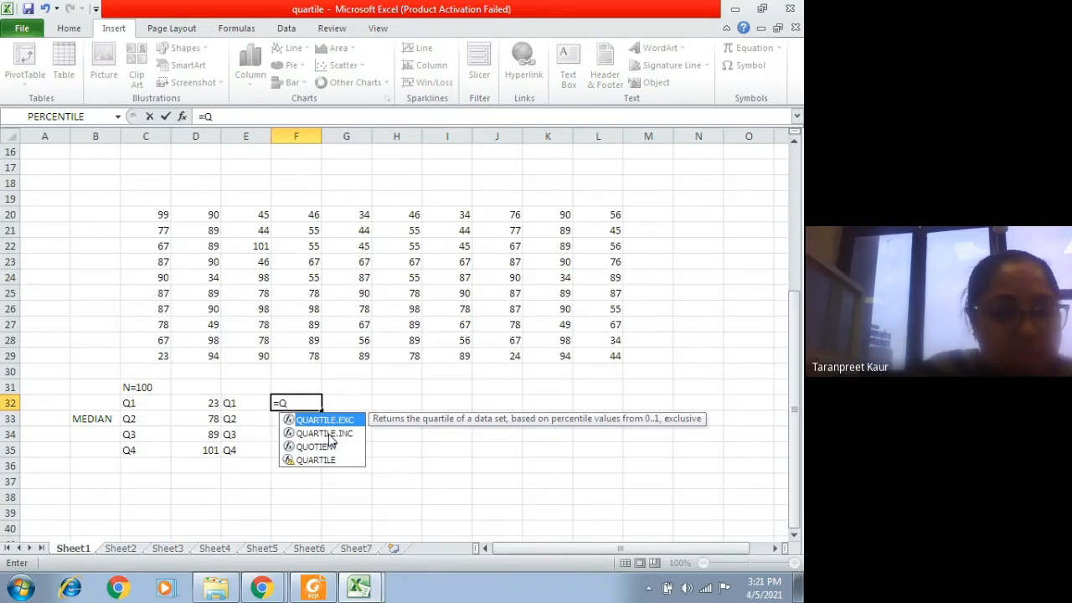
pyautogui.click(329, 435)
pyautogui.doubleClick(329, 434)
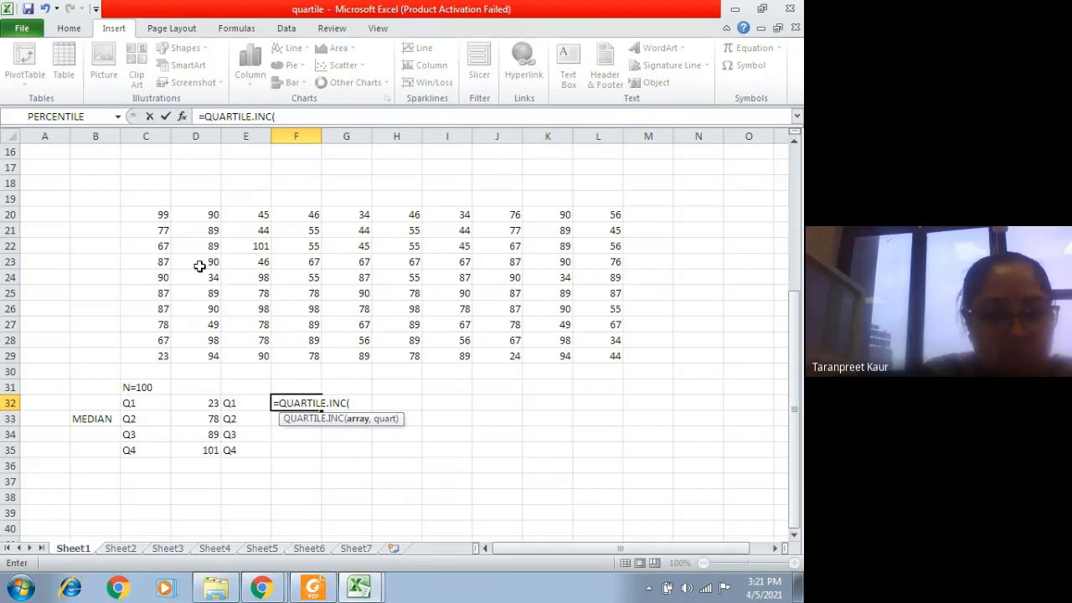
pyautogui.moveTo(159, 212); pyautogui.dragTo(582, 362)
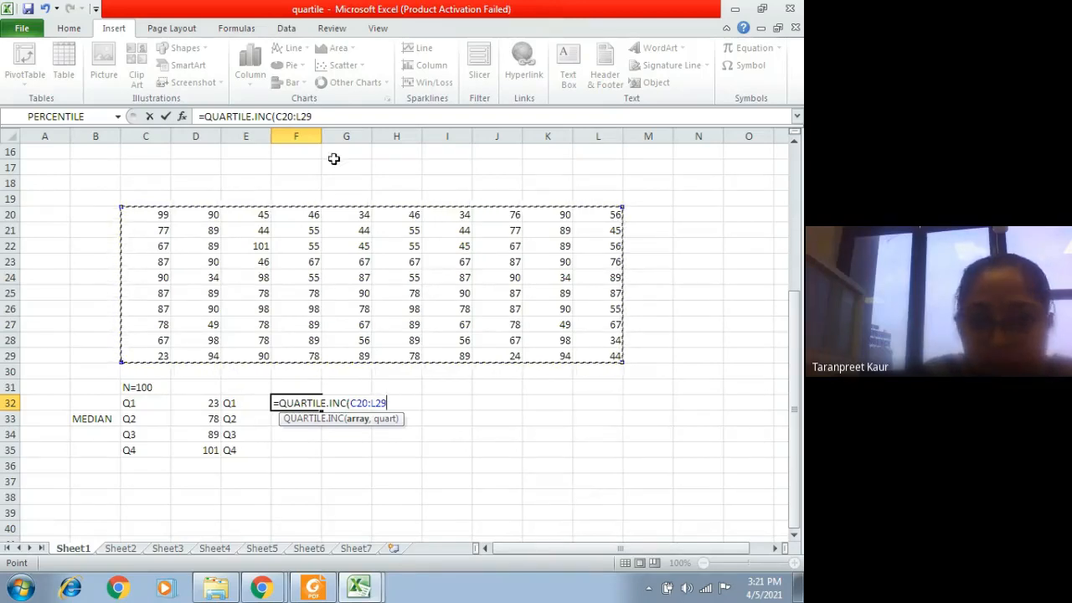
pyautogui.click(330, 115)
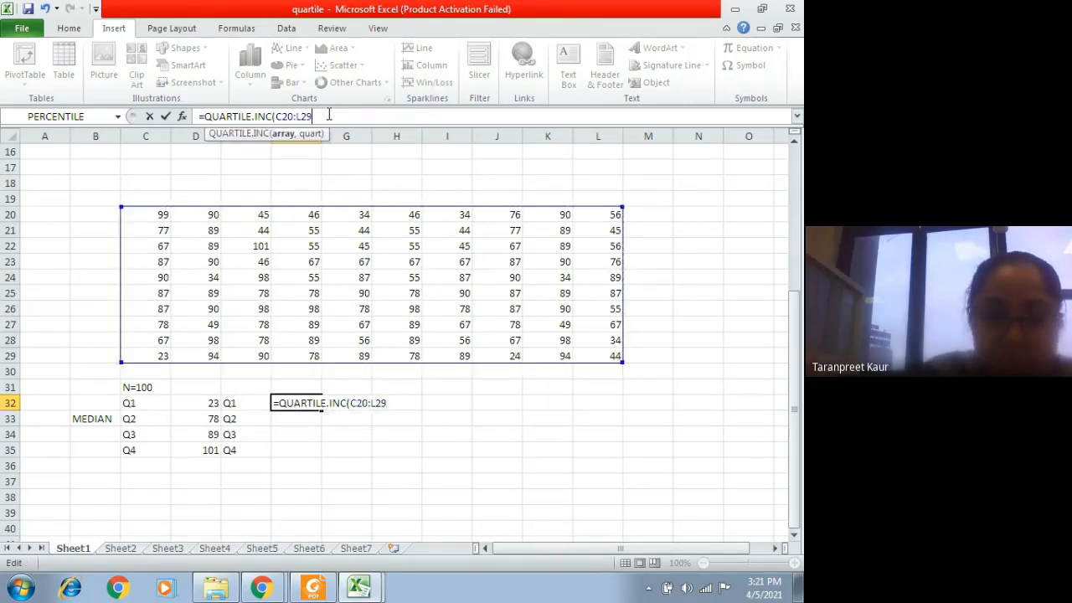
pyautogui.write(',')
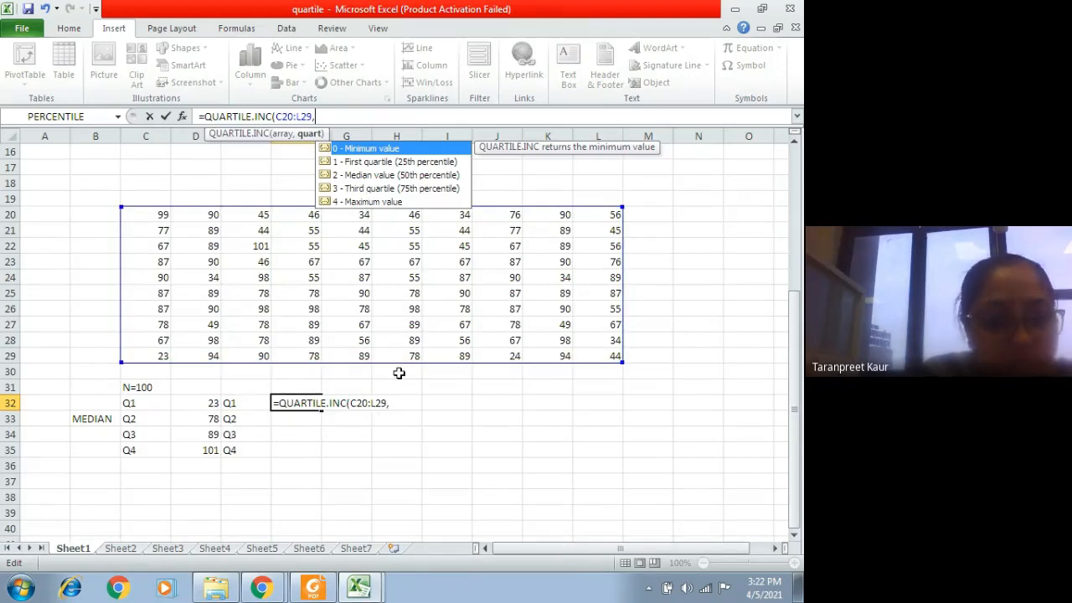
pyautogui.click(400, 405)
pyautogui.write('1')
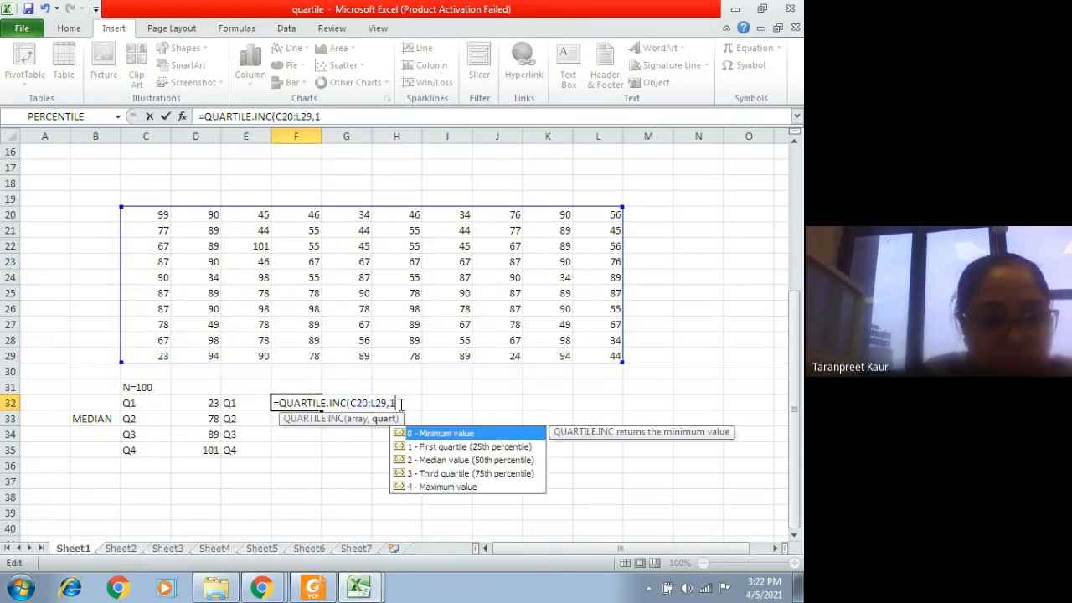
pyautogui.write(')')
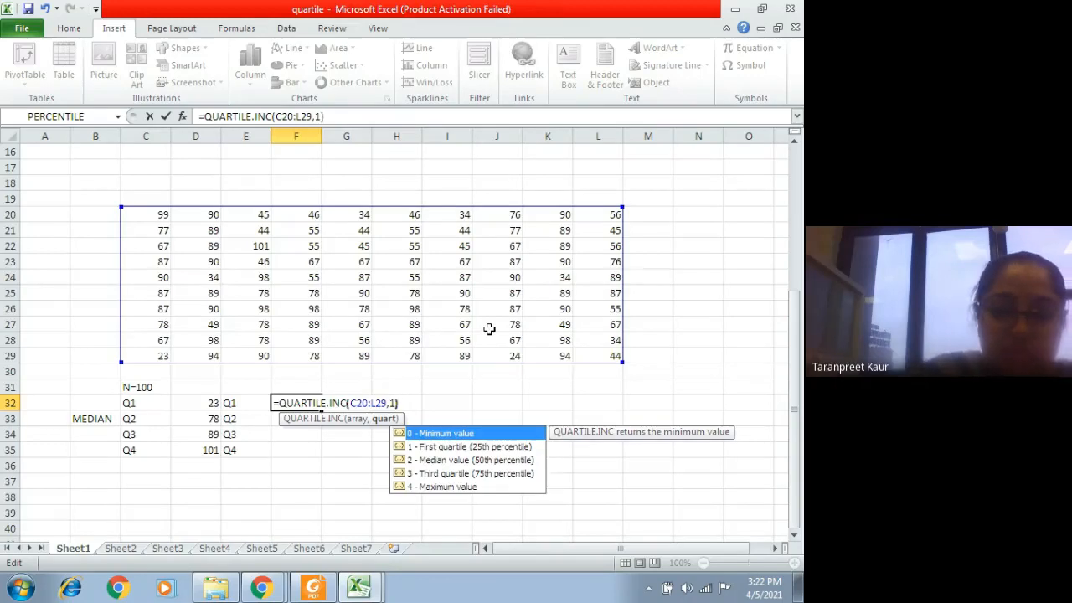
pyautogui.press('Return')
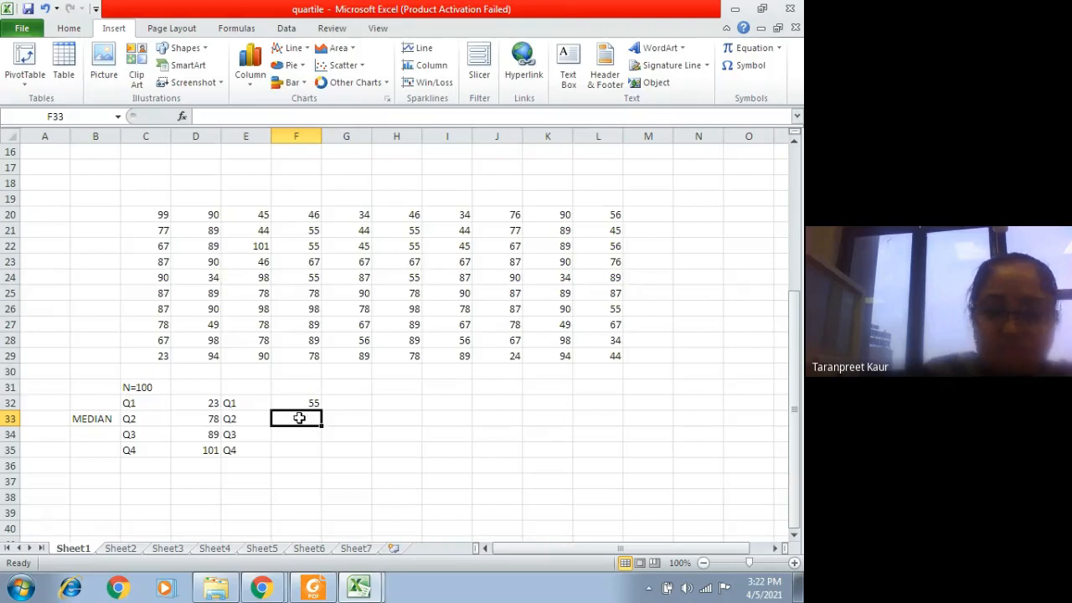
# Step: Calculate the median of the scores in F33 using QUARTILE.INC on C20:L29 with quart 2
pyautogui.write('=QU')
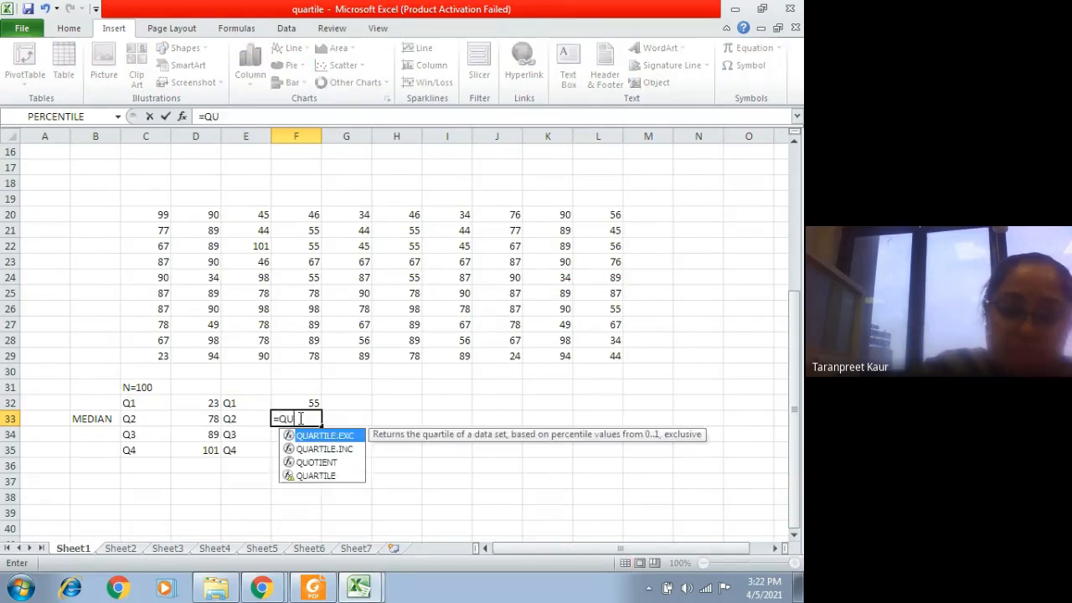
pyautogui.write('ARTILE')
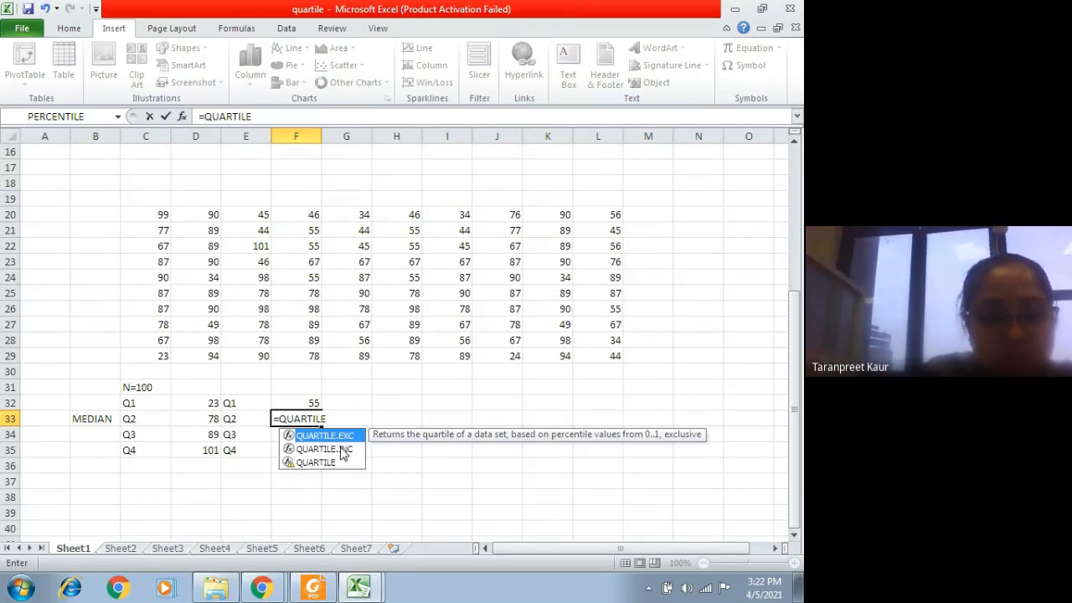
pyautogui.click(341, 449)
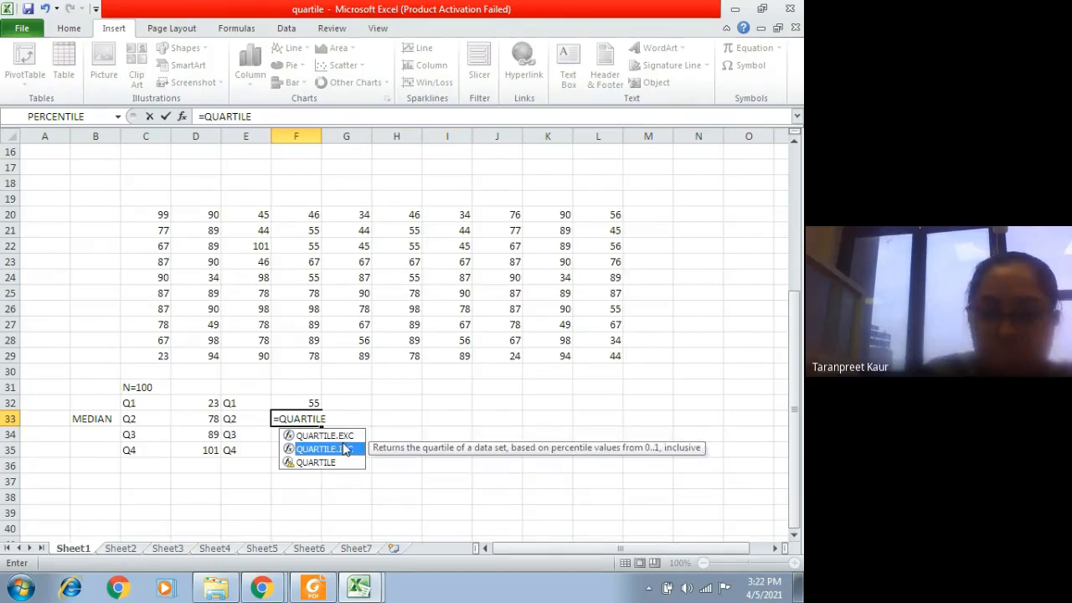
pyautogui.doubleClick(343, 449)
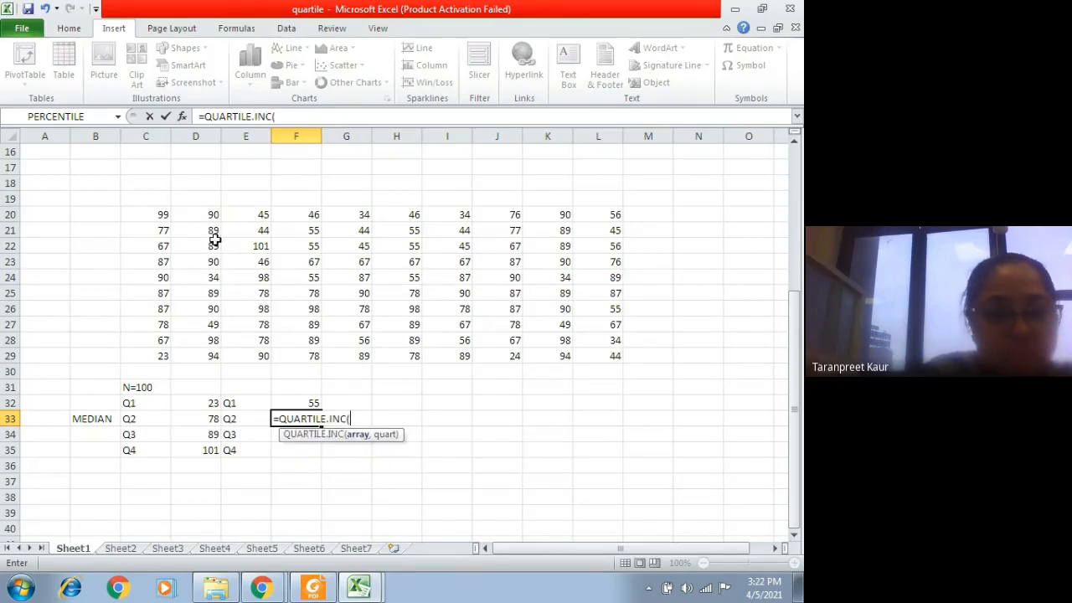
pyautogui.moveTo(156, 214); pyautogui.dragTo(613, 358)
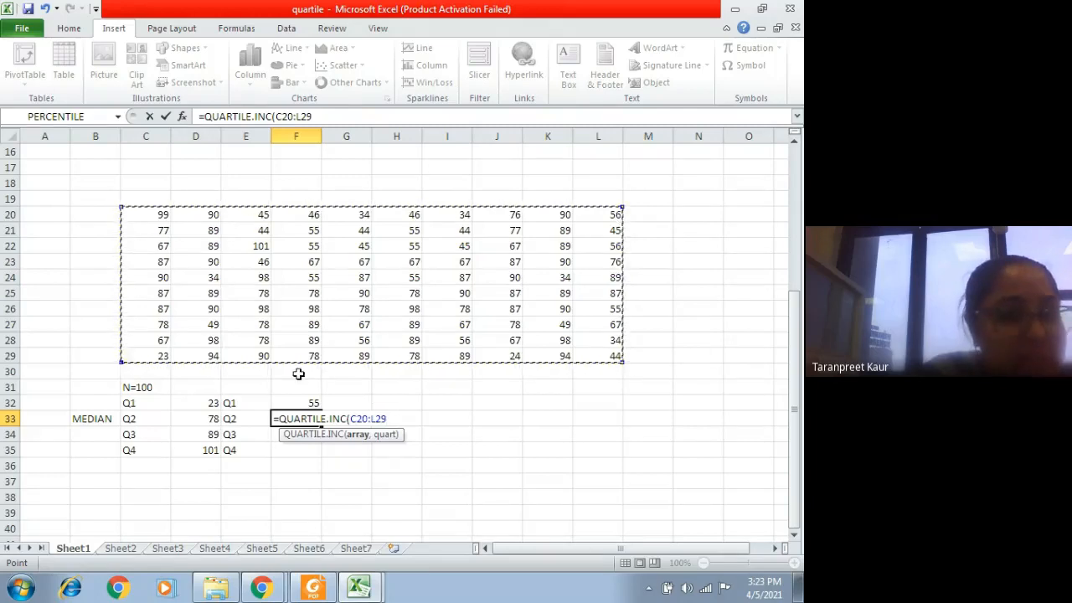
pyautogui.click(323, 119)
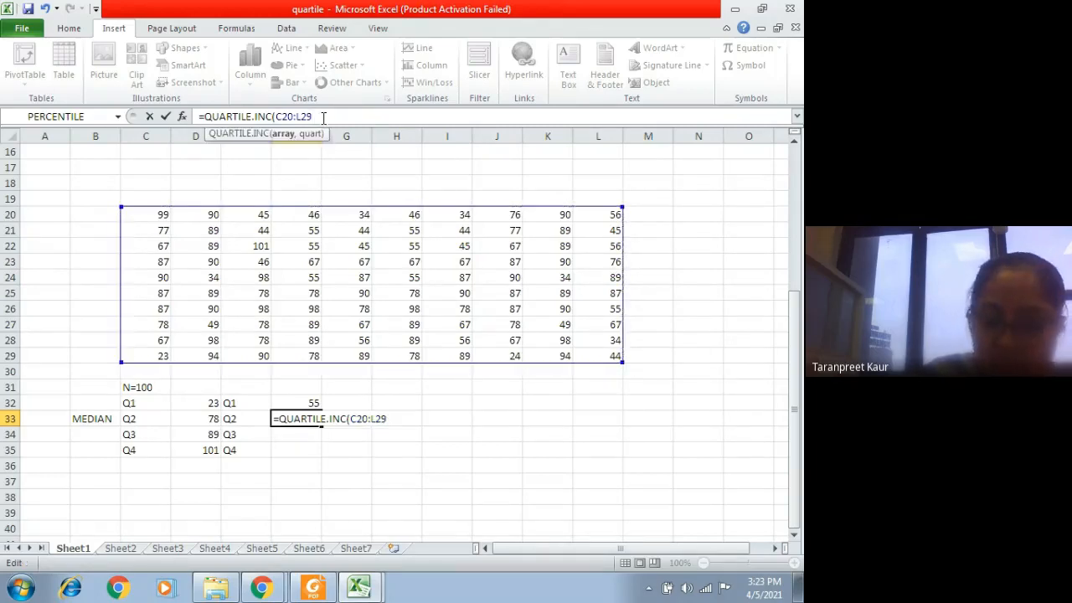
pyautogui.write(',')
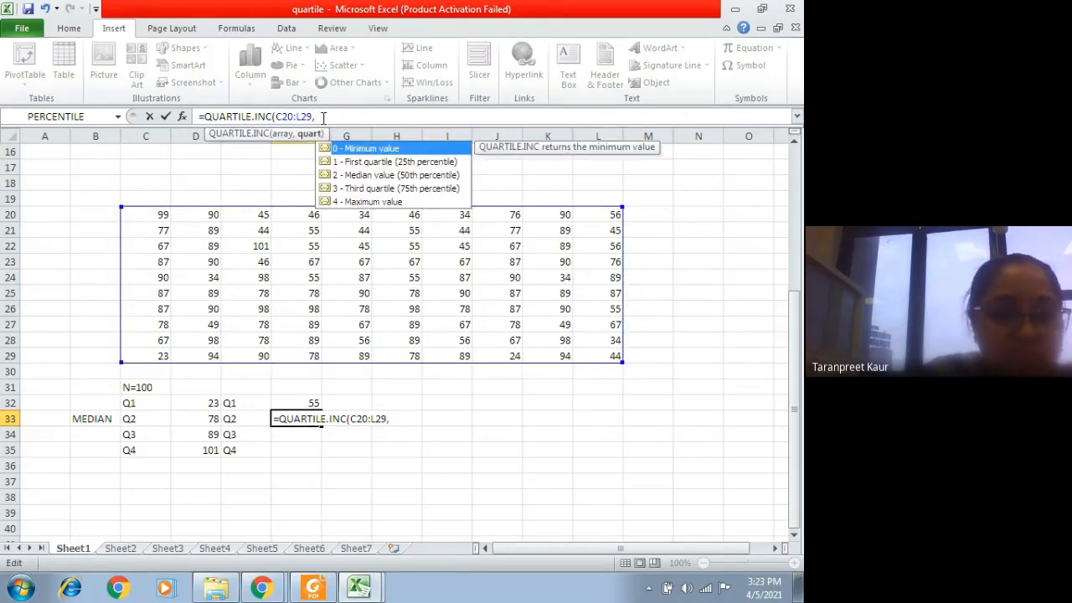
pyautogui.click(356, 177)
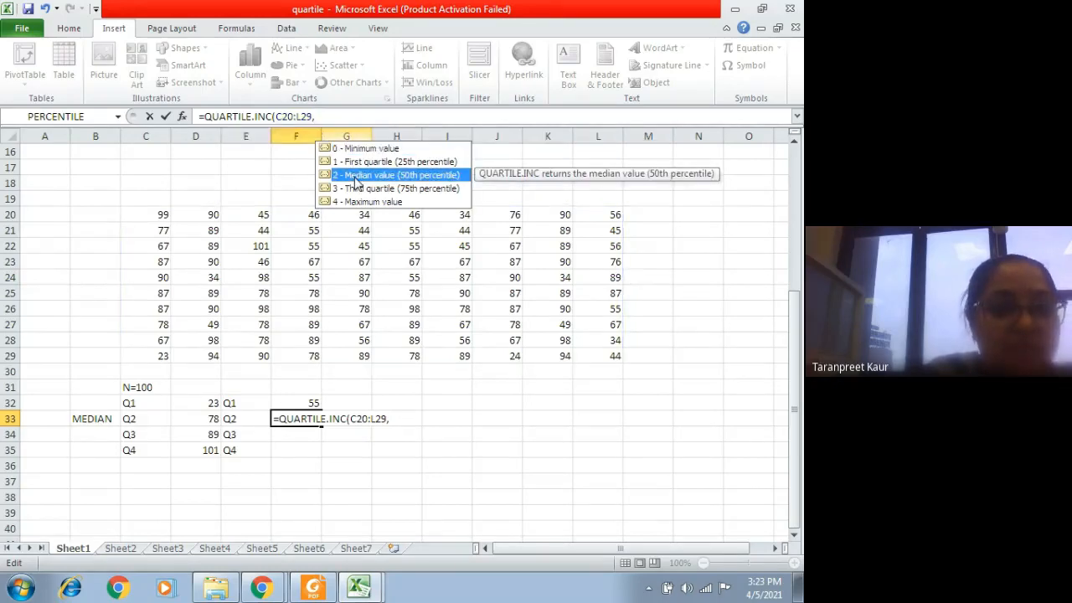
pyautogui.doubleClick(356, 177)
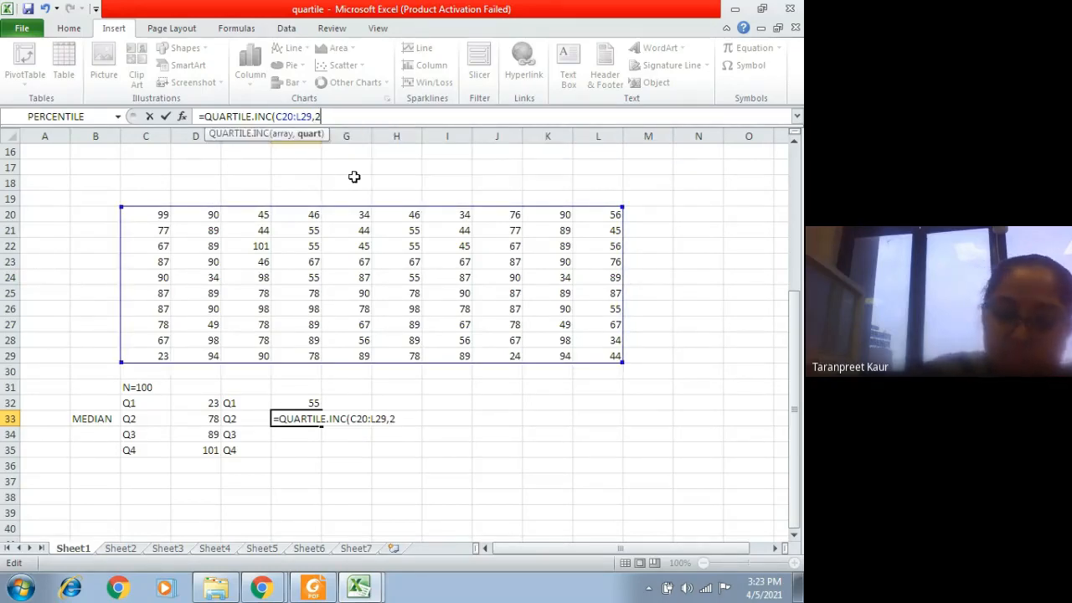
pyautogui.press('Return')
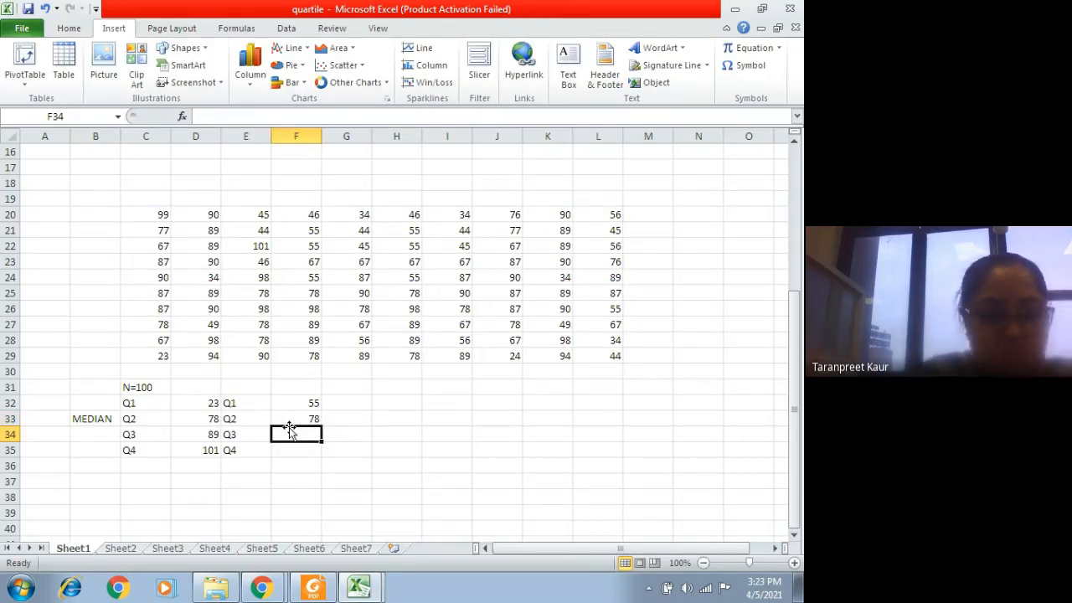
# Step: Try to calculate the third quartile of the scores in F34 using QUARTILE.INC on C20:L29
pyautogui.write('=QUARTI')
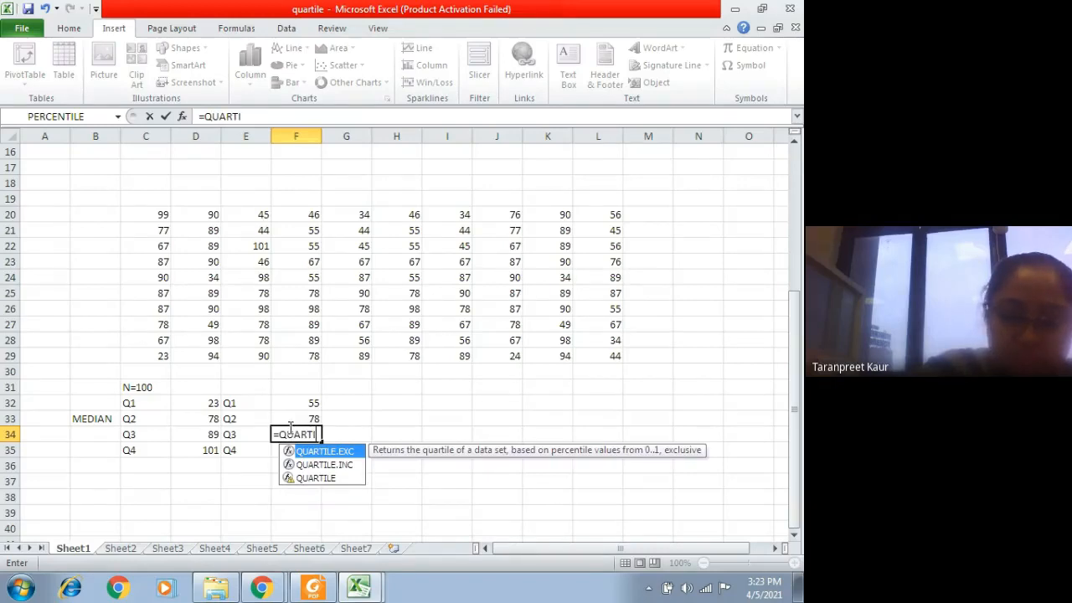
pyautogui.write('LE,')
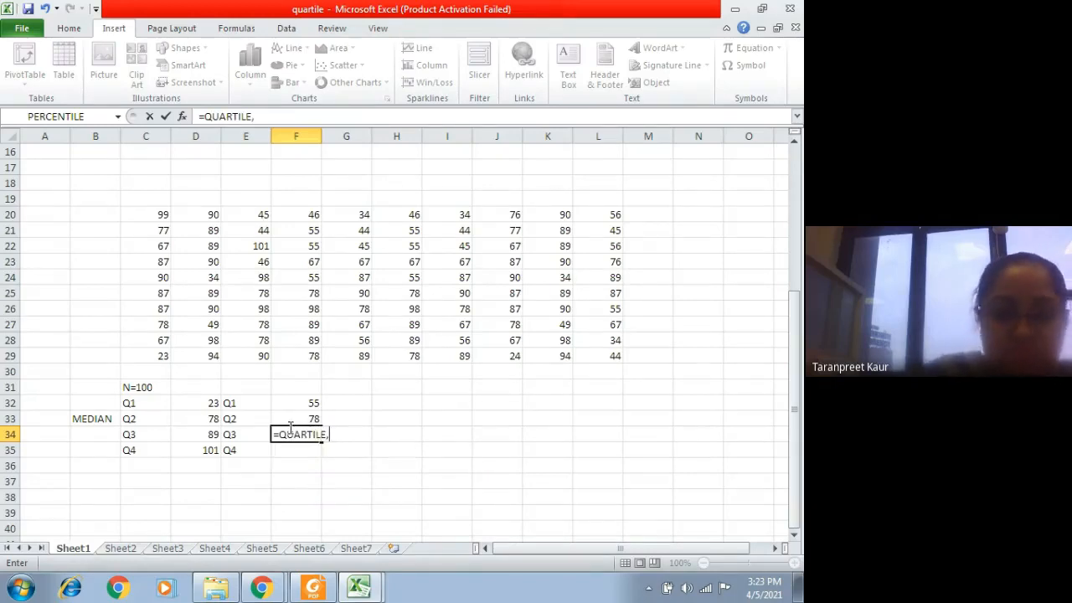
pyautogui.press('BackSpace')
pyautogui.press('BackSpace')
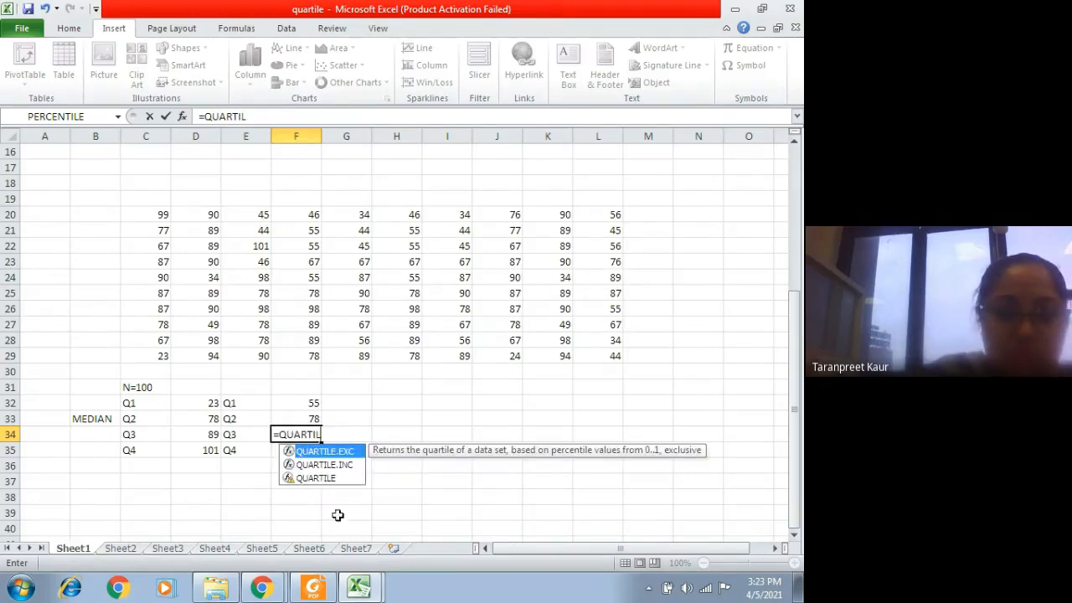
pyautogui.doubleClick(322, 465)
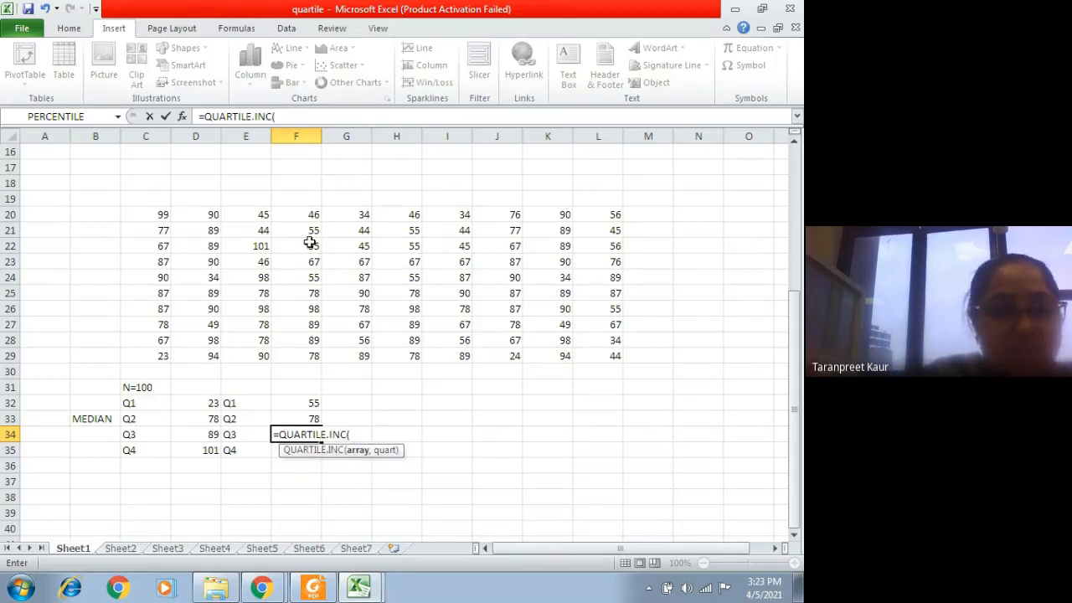
pyautogui.moveTo(144, 211); pyautogui.dragTo(617, 352)
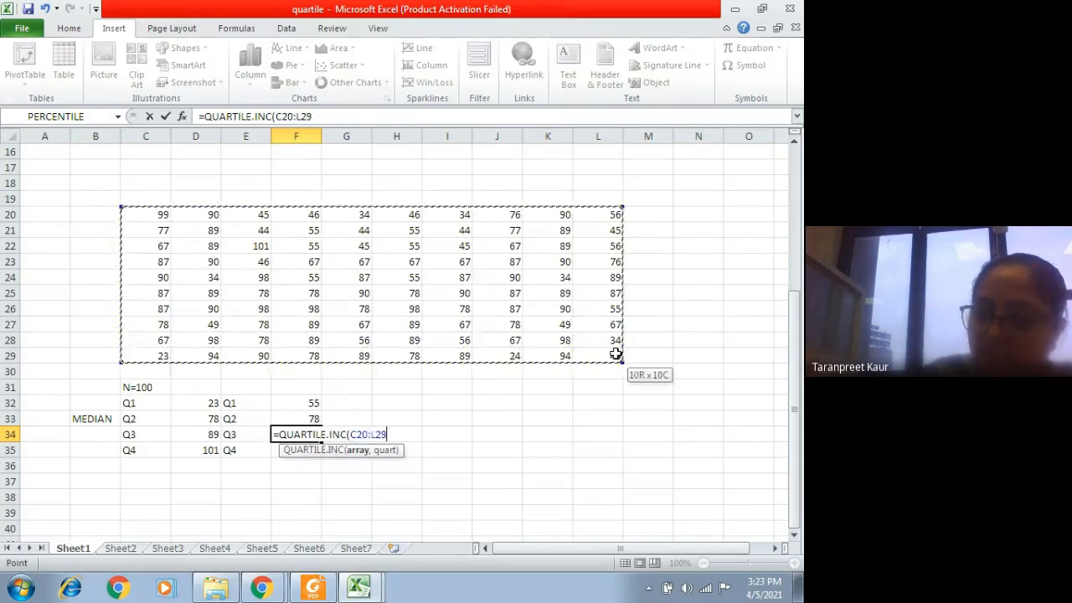
pyautogui.write(',')
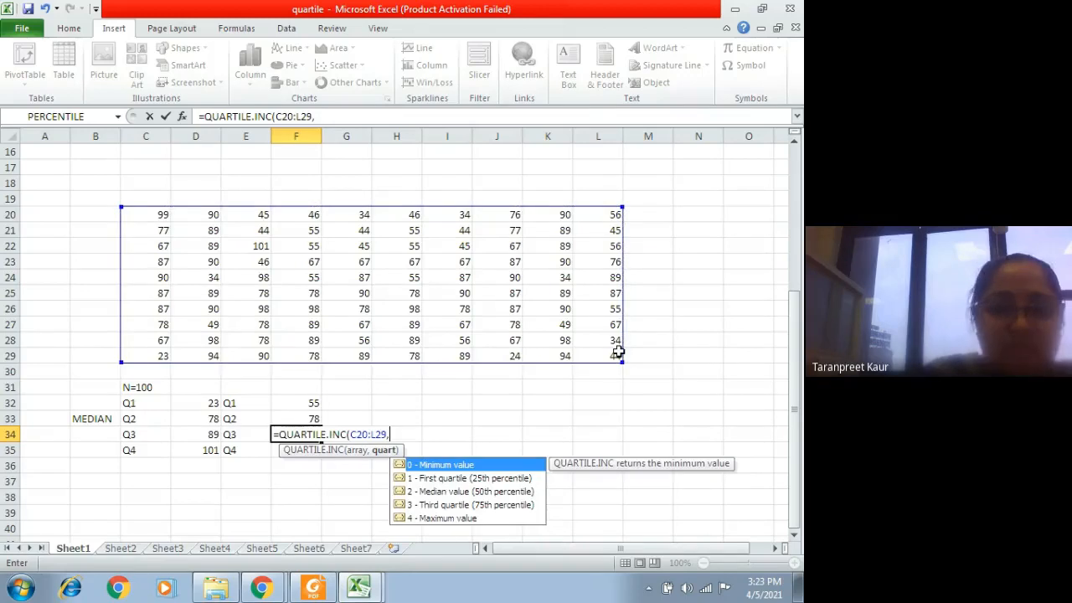
pyautogui.click(454, 505)
pyautogui.write(')')
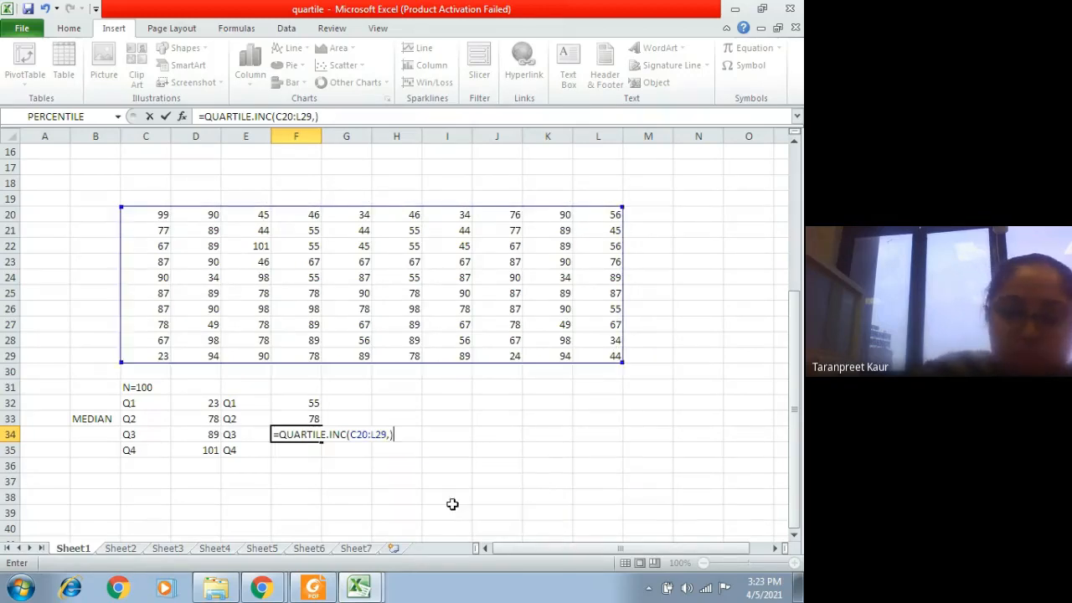
pyautogui.press('Return')
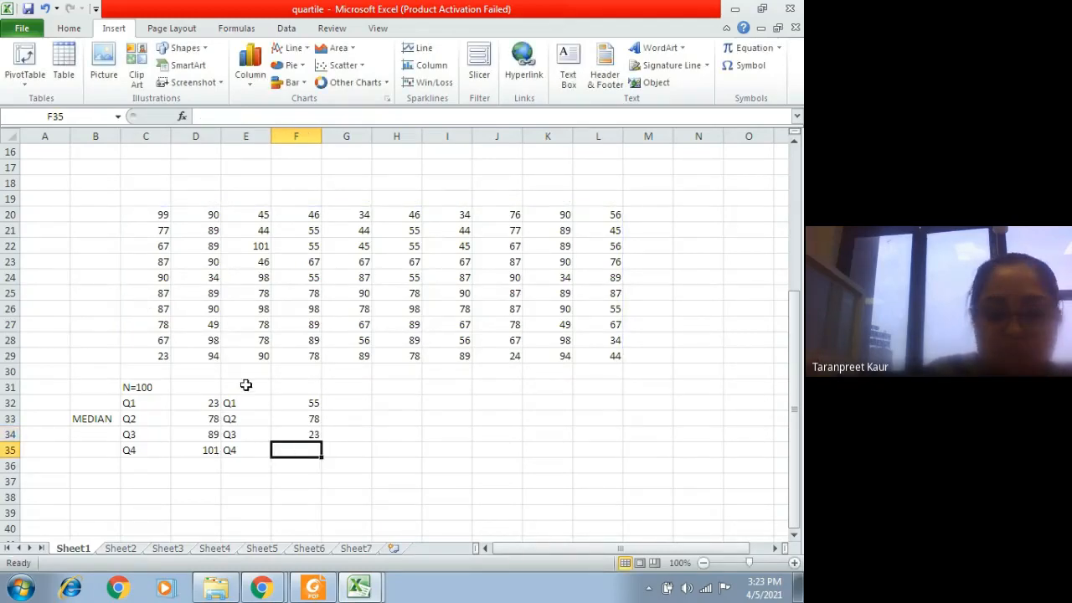
# Step: Calculate the fourth quartile of the scores in F35 with =QUARTILE.INC(C20:L29,4) and compare it with the score in E22
pyautogui.write('=')
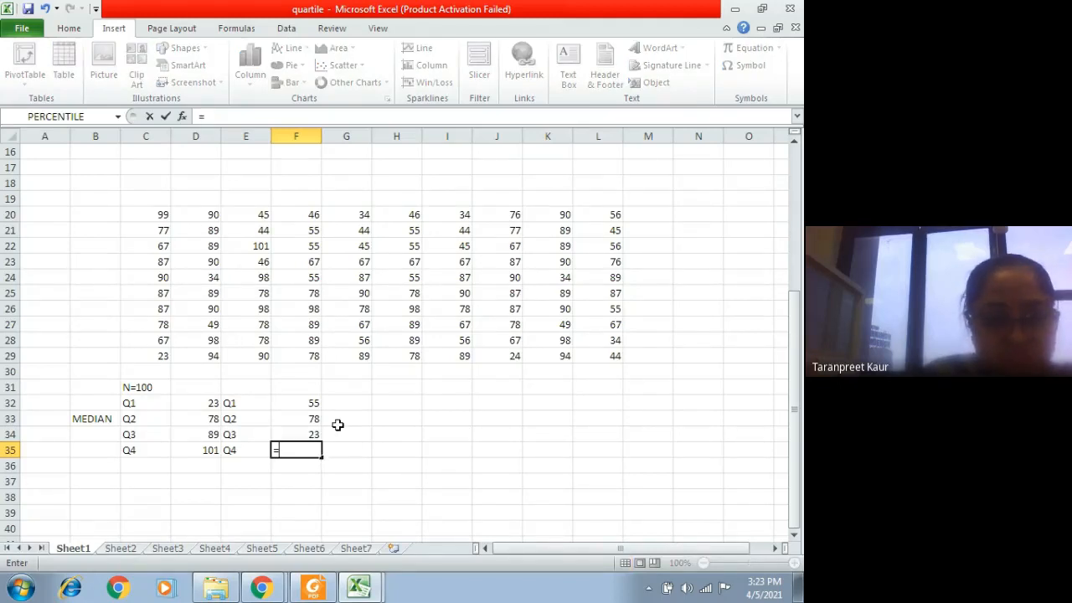
pyautogui.write('Q')
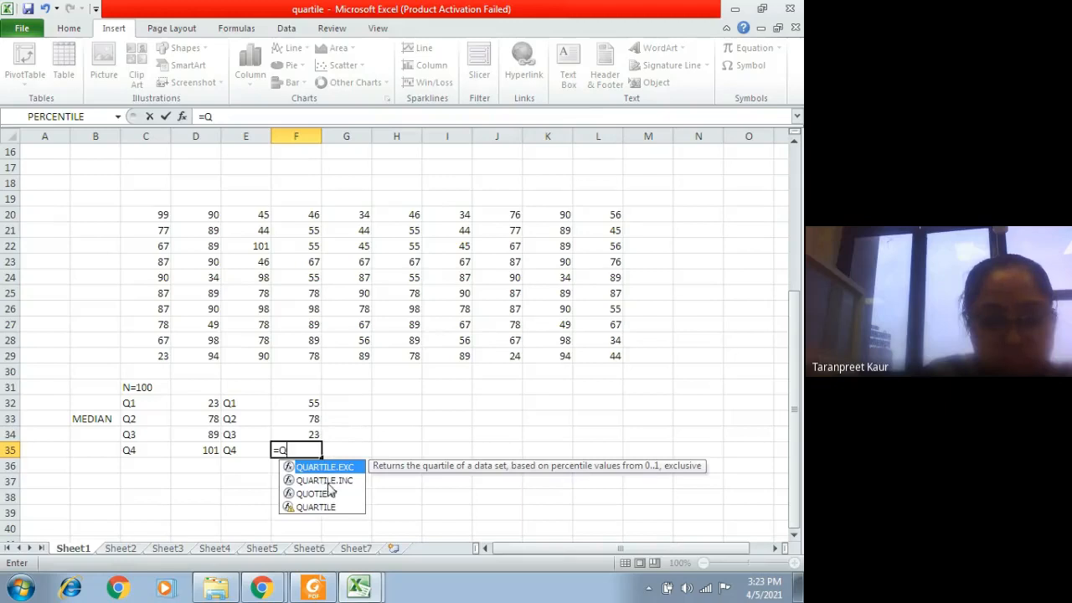
pyautogui.click(327, 482)
pyautogui.doubleClick(309, 484)
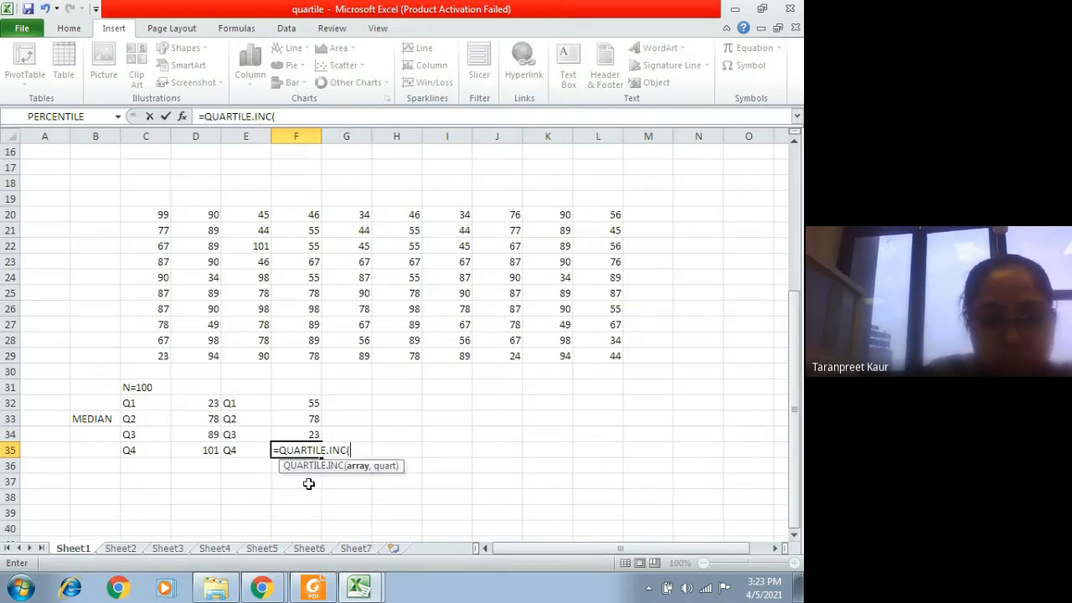
pyautogui.moveTo(149, 215); pyautogui.dragTo(607, 352)
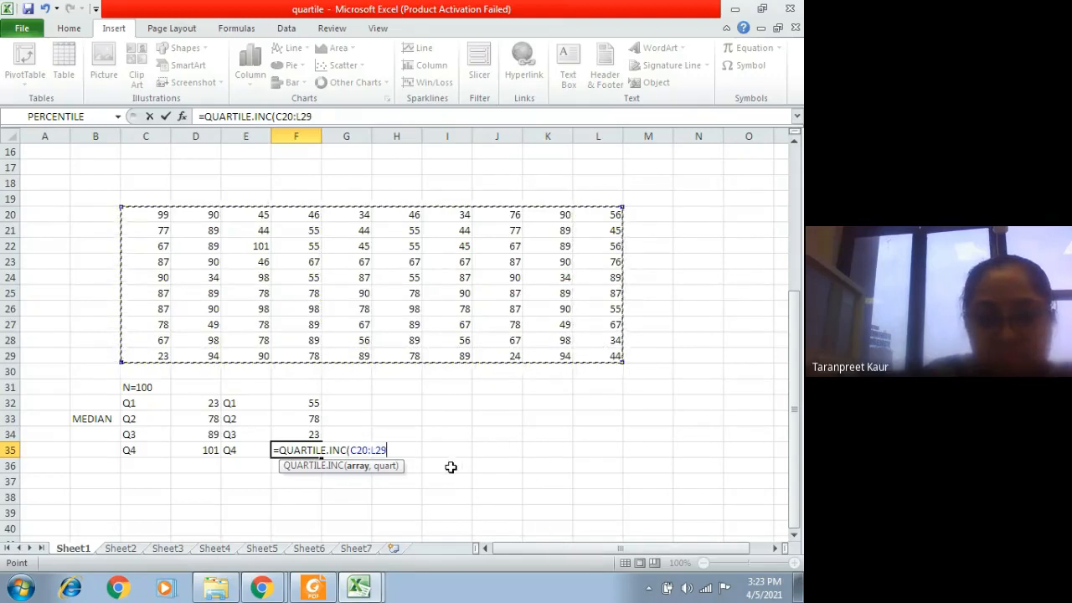
pyautogui.write(',')
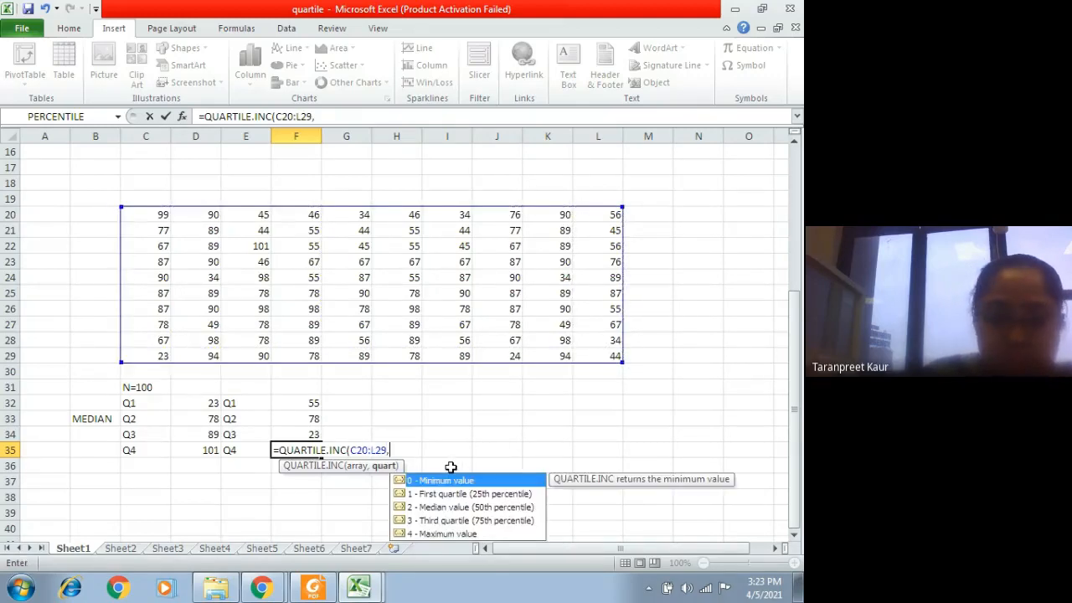
pyautogui.click(451, 533)
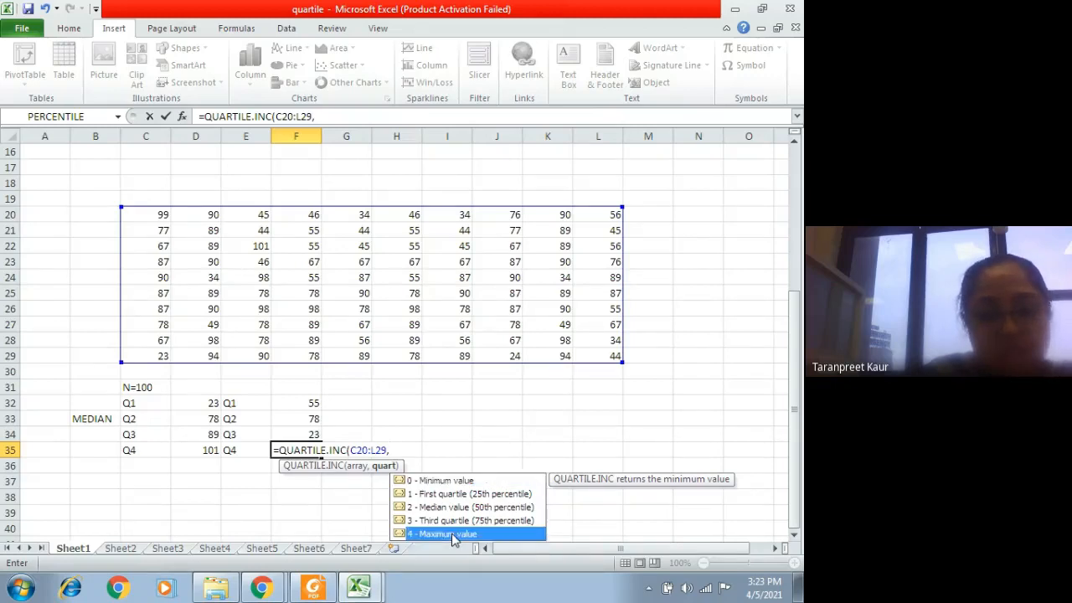
pyautogui.doubleClick(444, 533)
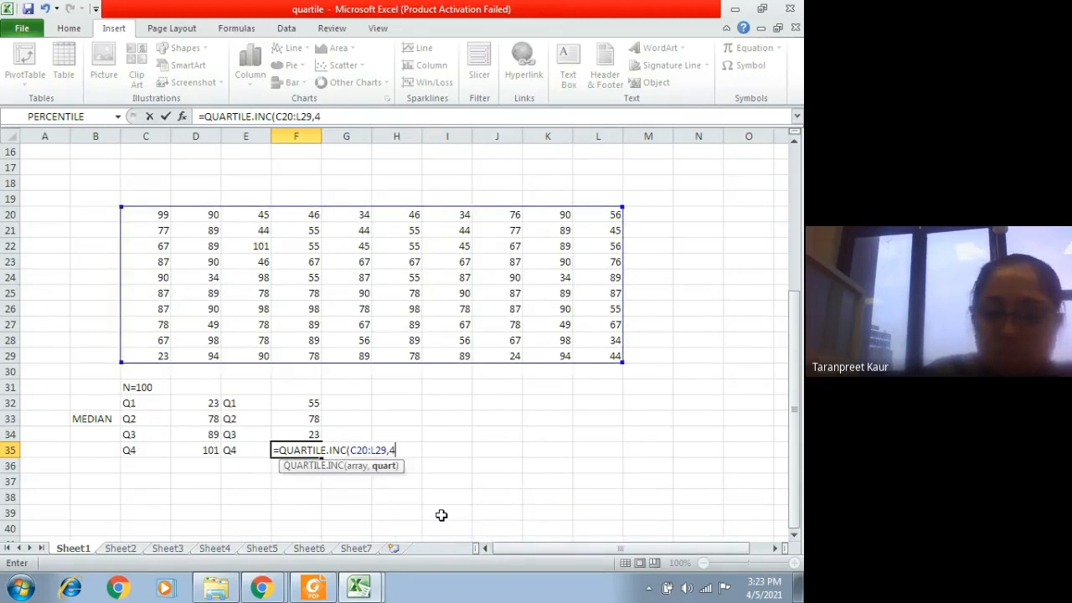
pyautogui.press('Return')
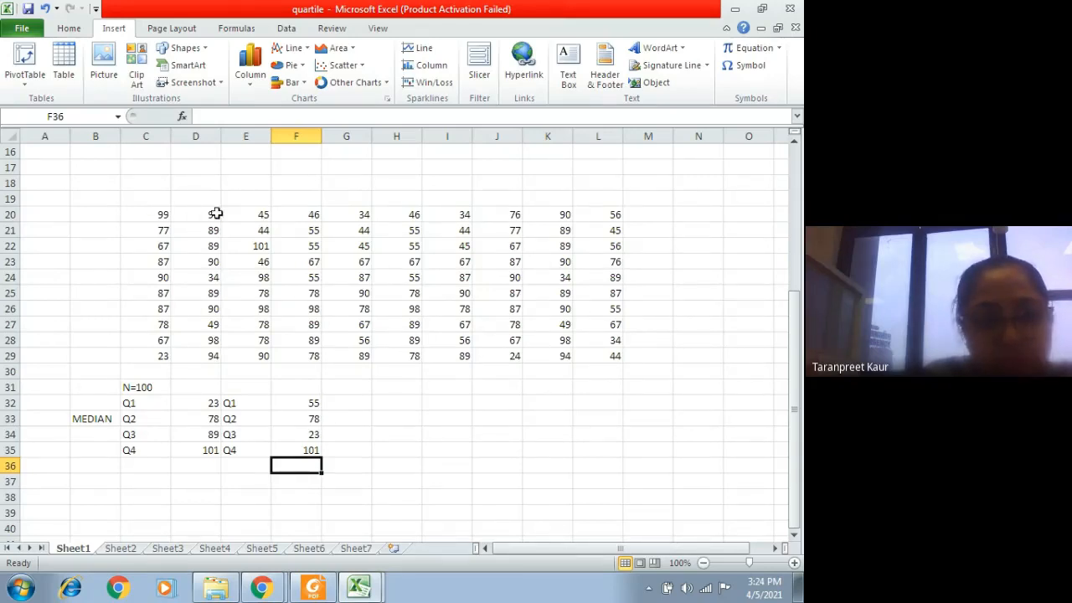
pyautogui.click(253, 245)
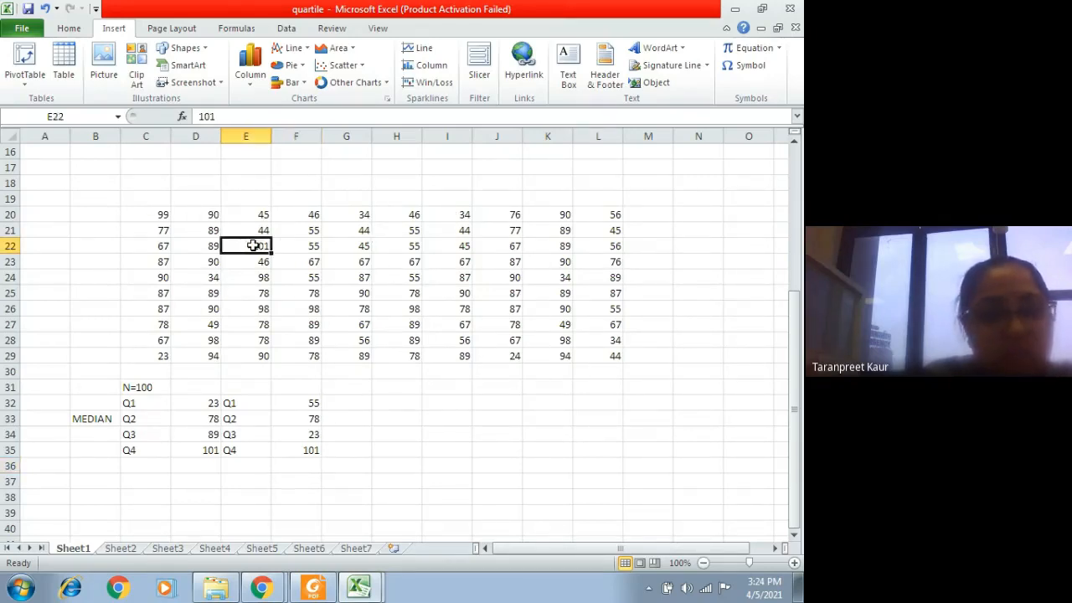
pyautogui.click(305, 450)
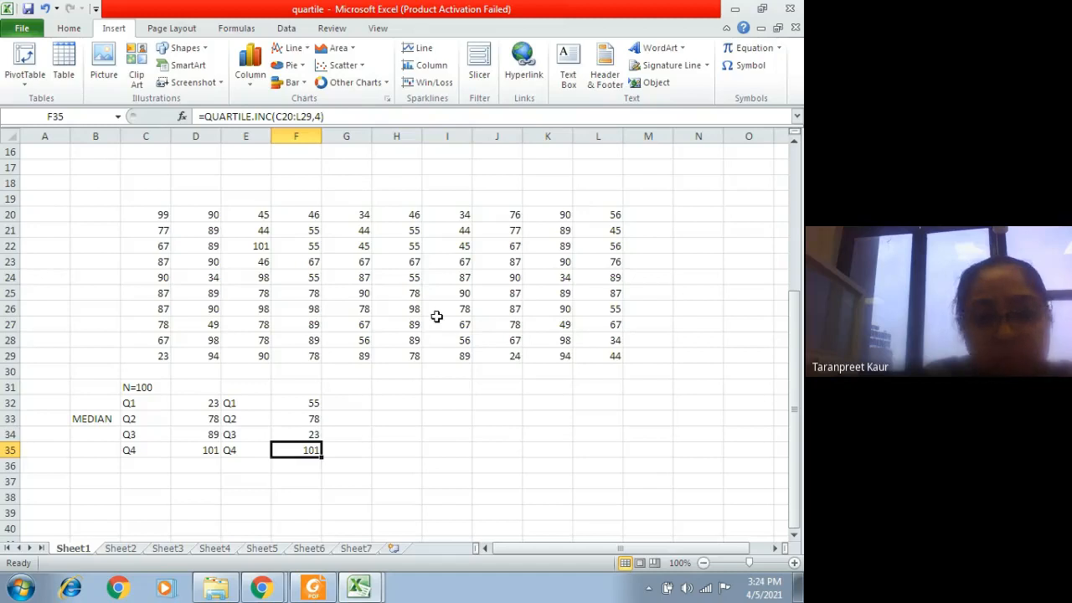
# Step: Label E31 as Q, calculate the minimum score in F31 with =QUARTILE.INC(C20:L29,0), and compare it with the score in C29
pyautogui.click(231, 384)
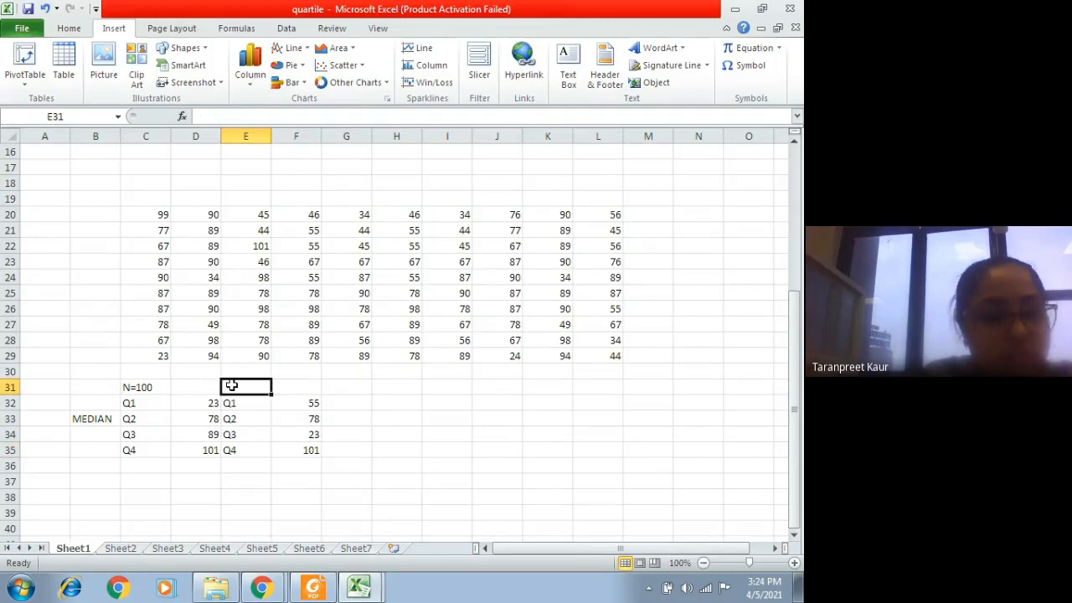
pyautogui.write('Q')
pyautogui.click(312, 388)
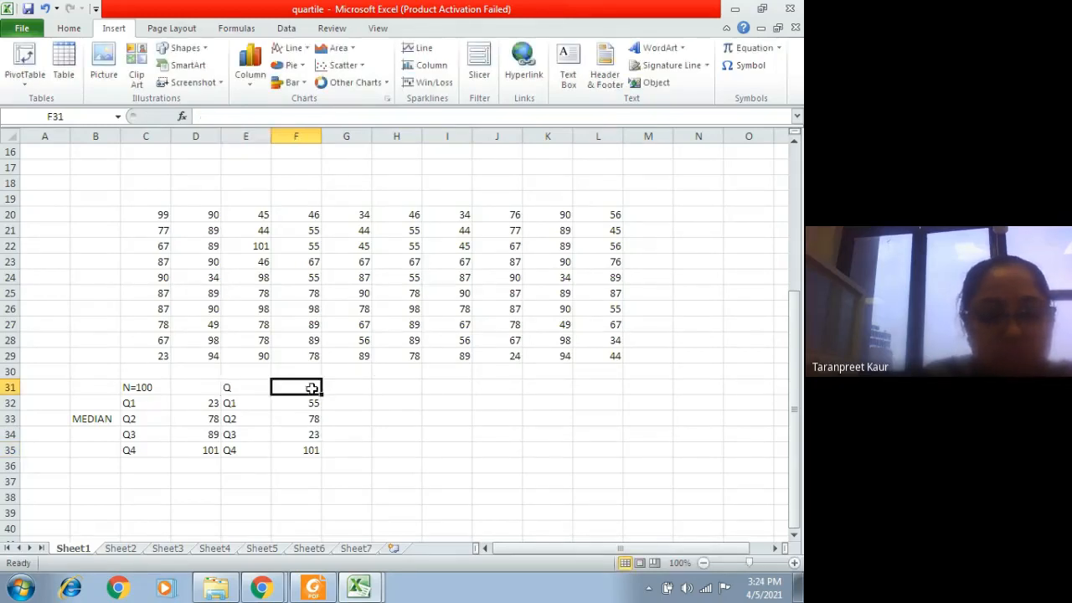
pyautogui.write('=')
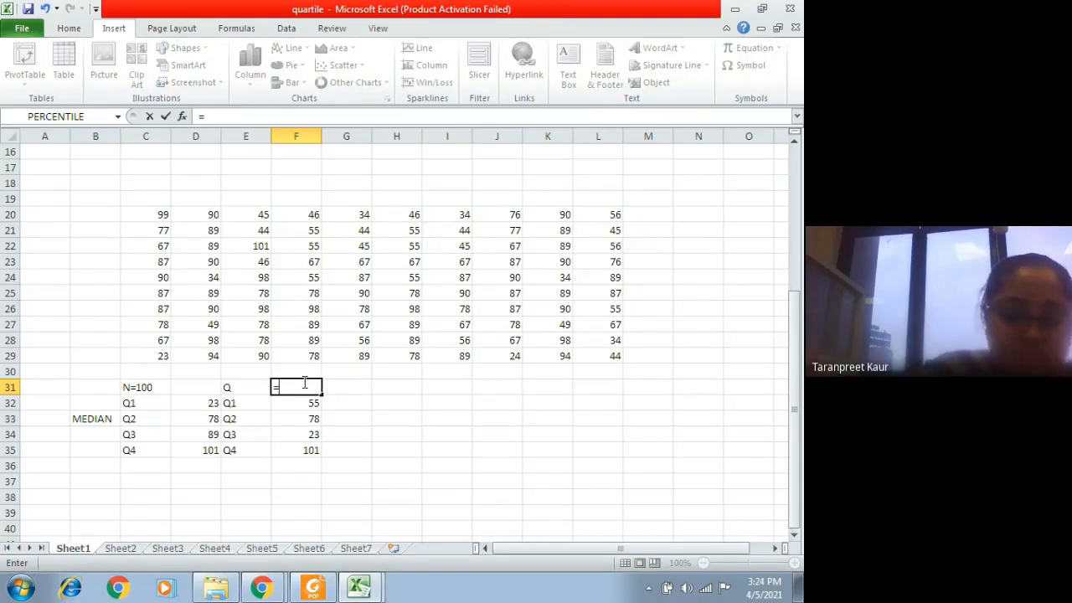
pyautogui.write('QUAR')
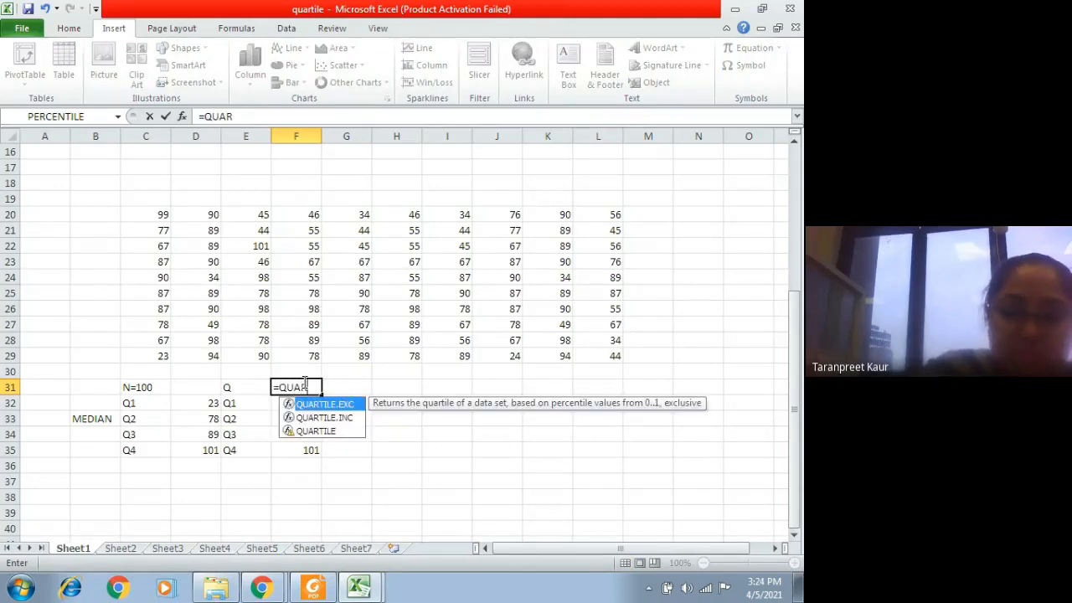
pyautogui.write('T')
pyautogui.click(319, 417)
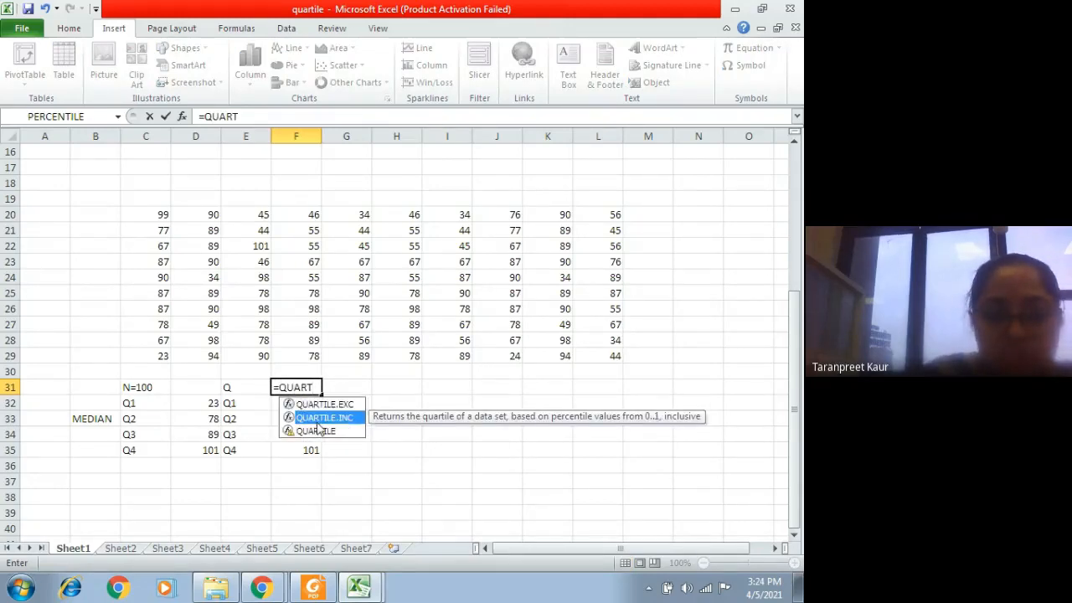
pyautogui.doubleClick(318, 418)
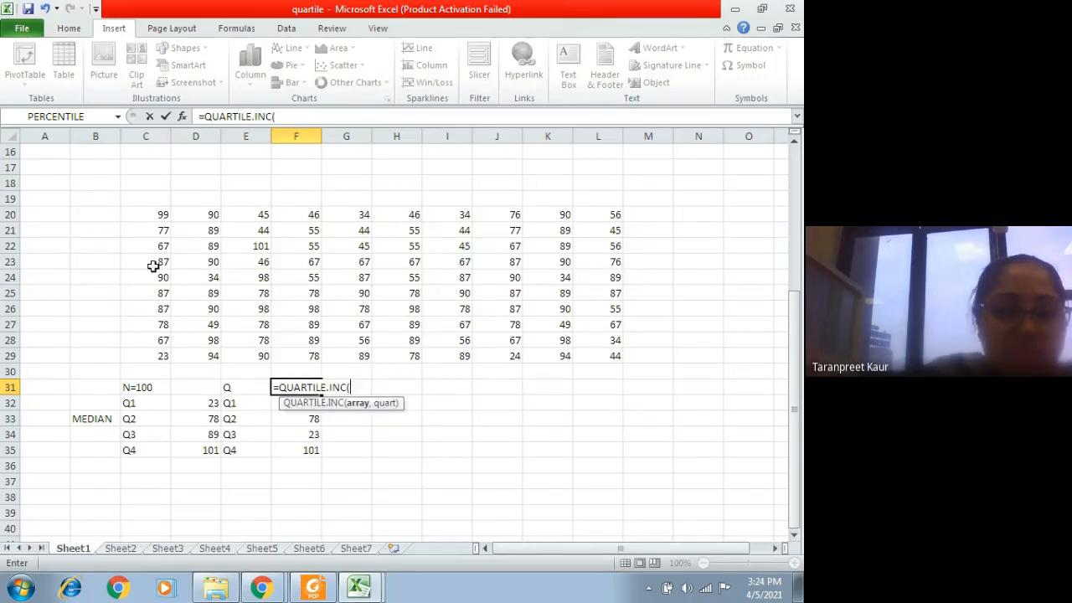
pyautogui.moveTo(154, 214); pyautogui.dragTo(610, 355)
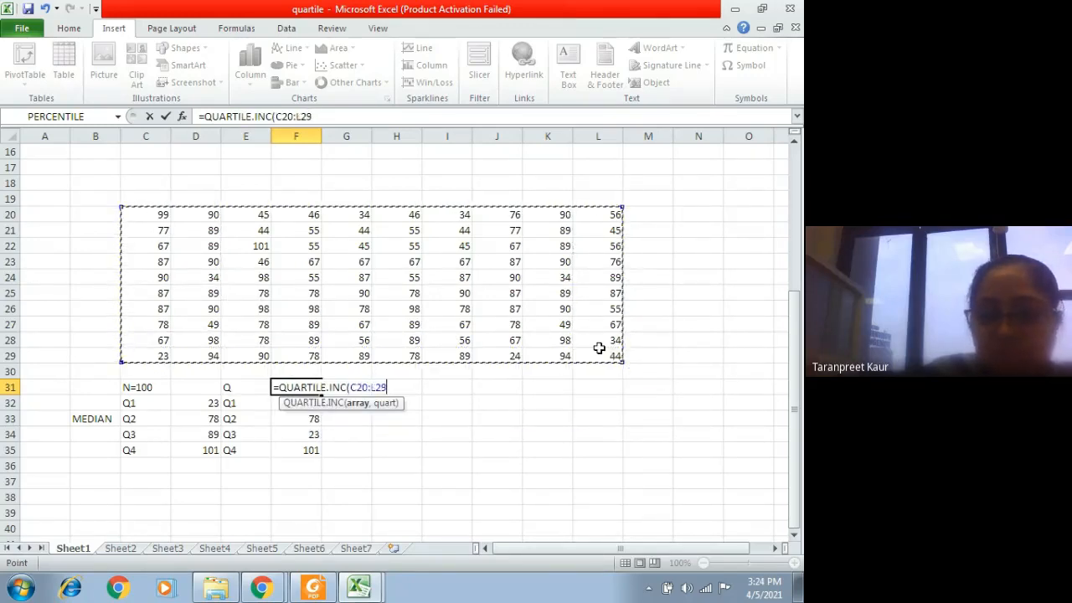
pyautogui.moveTo(360, 588)
pyautogui.write(',')
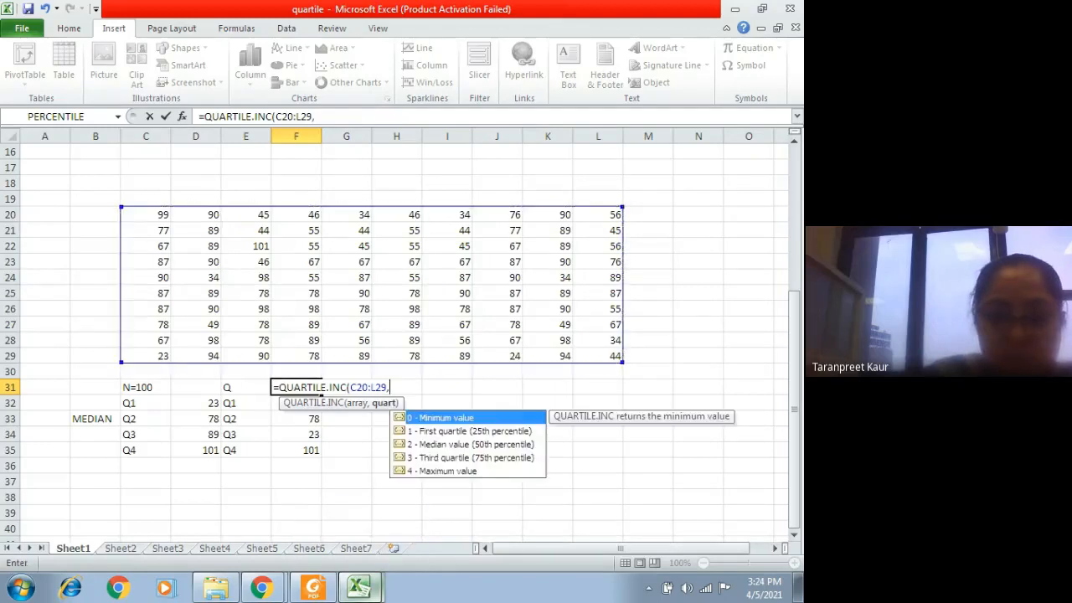
pyautogui.doubleClick(468, 417)
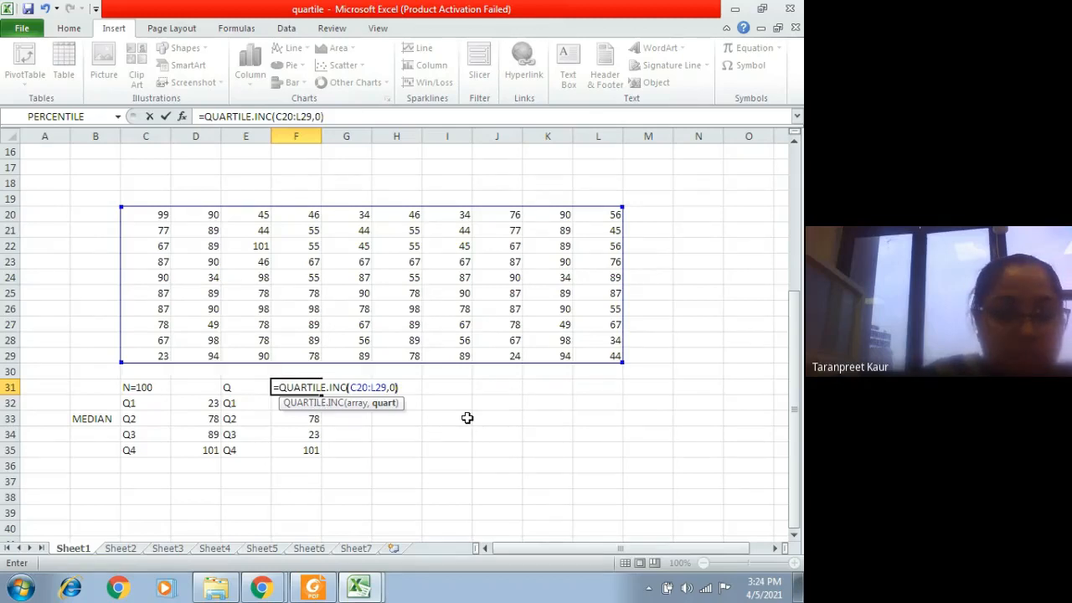
pyautogui.press('Return')
pyautogui.click(294, 385)
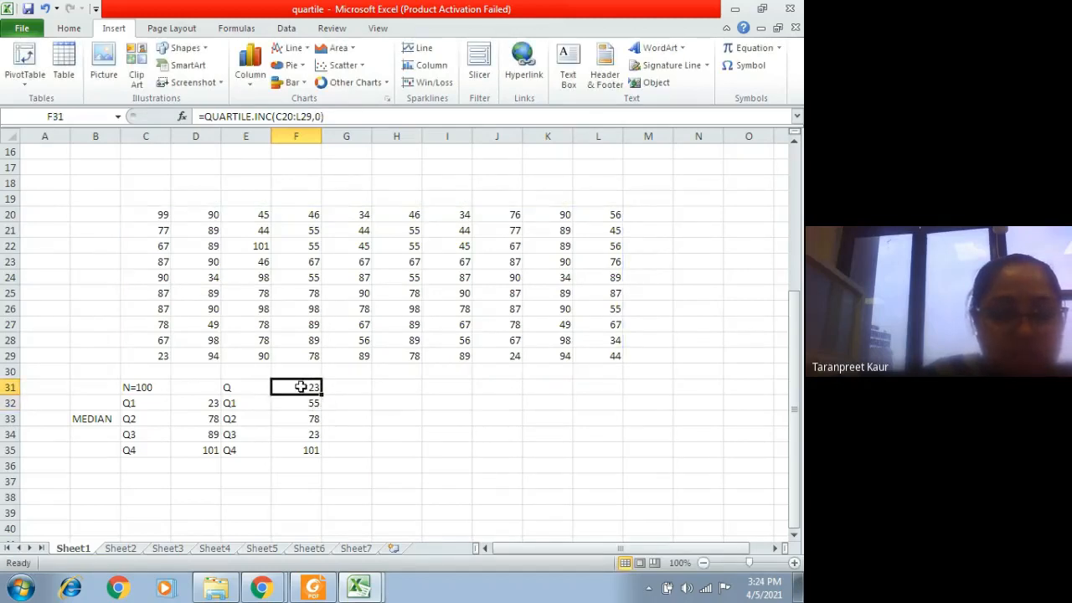
pyautogui.click(164, 358)
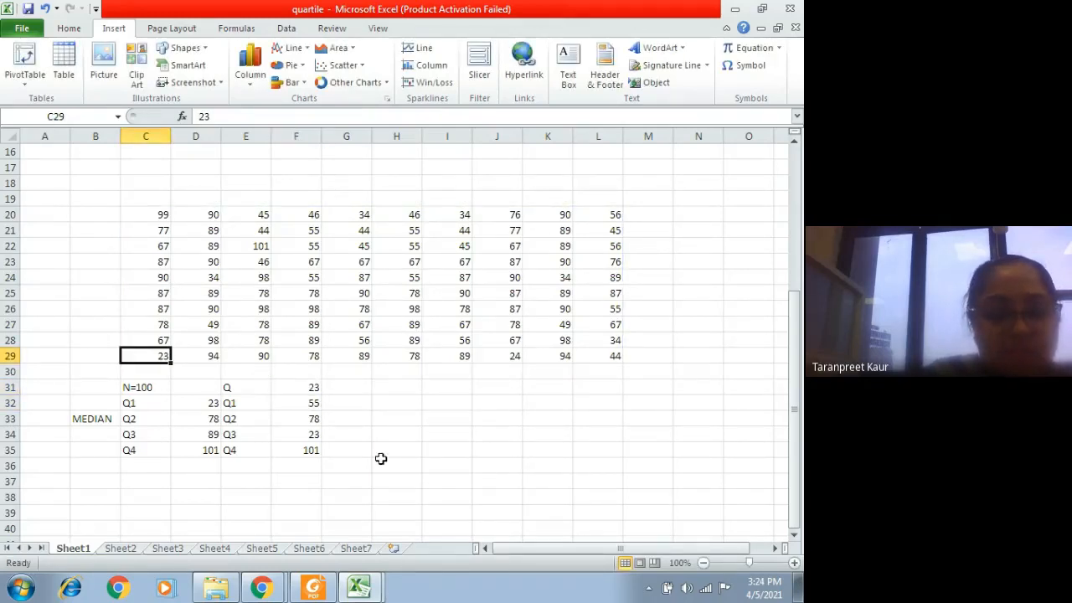
# Step: Recalculate the third quartile in F34 with =QUARTILE.INC(C20:L29,3) and review the table of scores above it
pyautogui.click(295, 434)
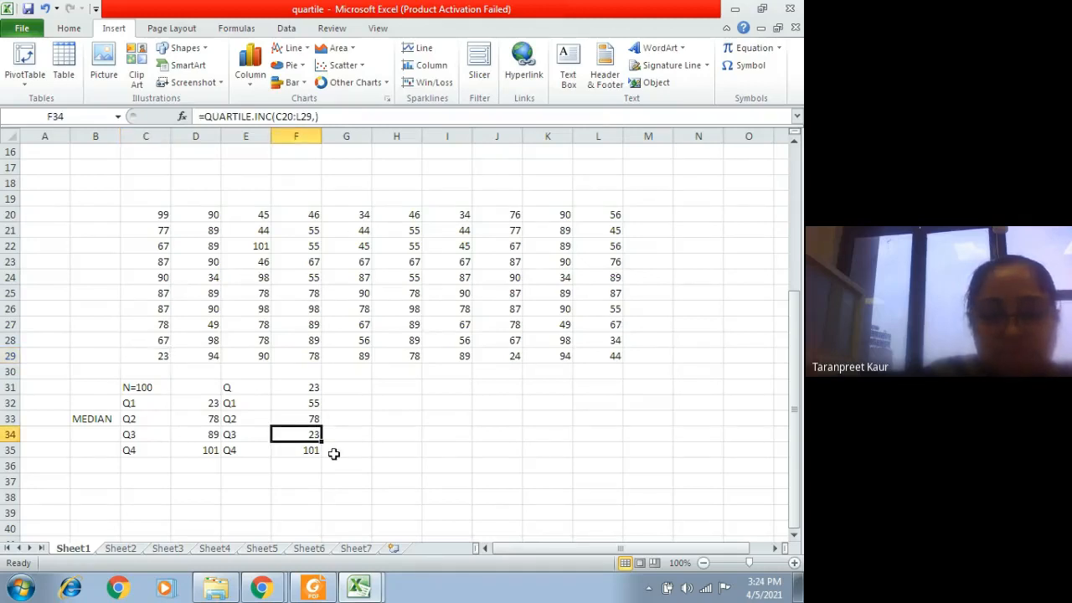
pyautogui.press('F2')
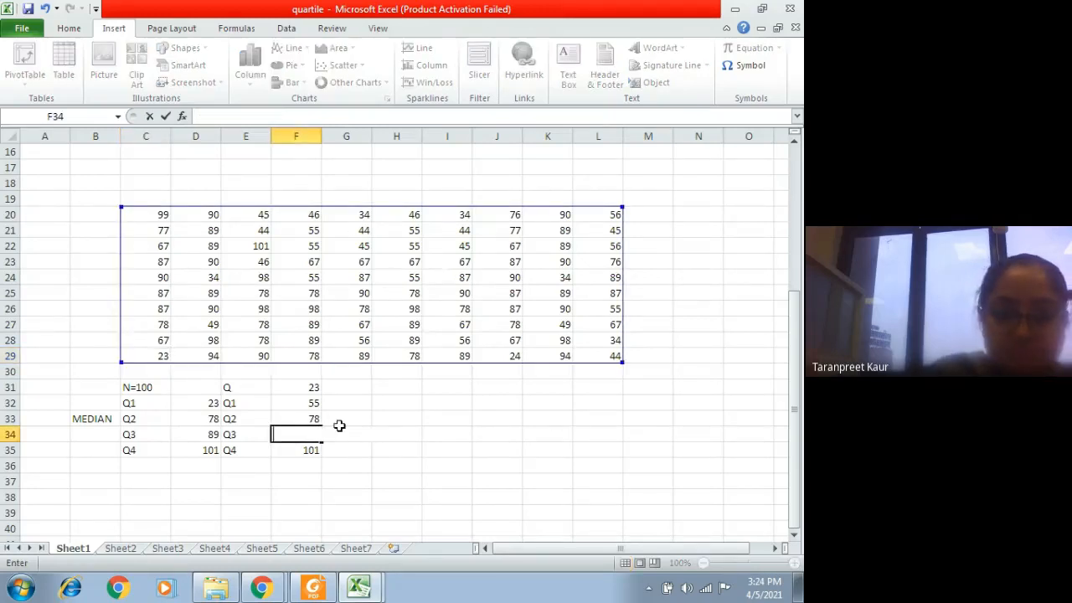
pyautogui.write('=Q')
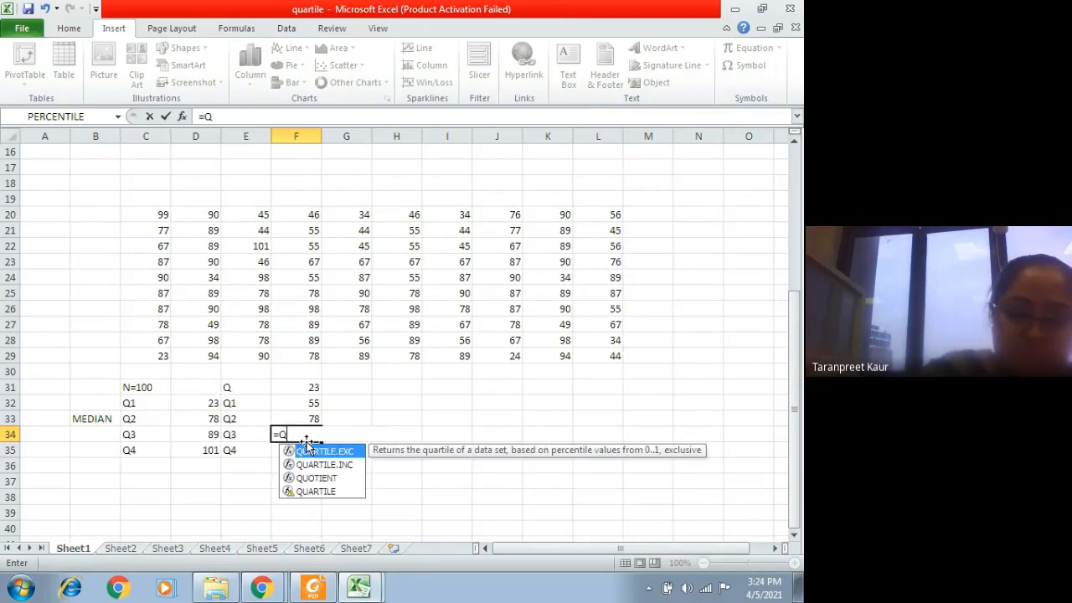
pyautogui.click(345, 466)
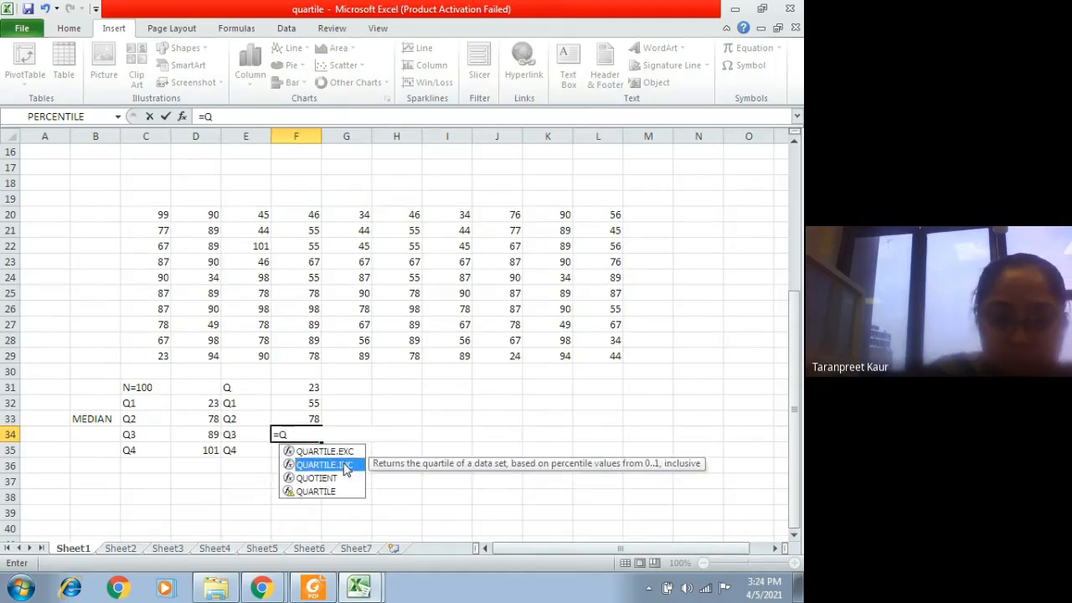
pyautogui.doubleClick(345, 467)
pyautogui.click(161, 214)
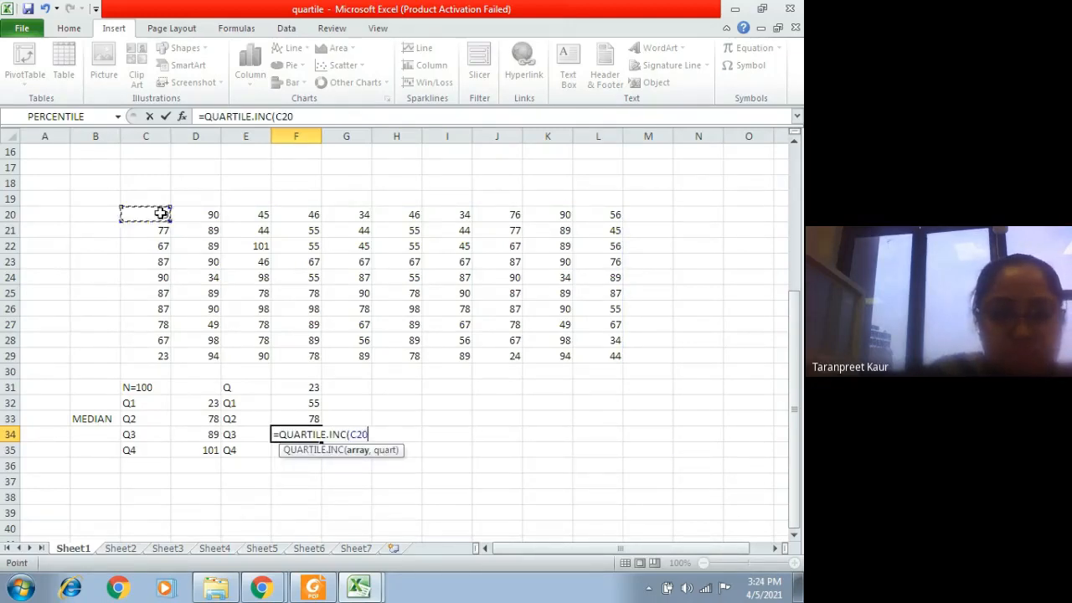
pyautogui.moveTo(161, 215); pyautogui.dragTo(620, 359)
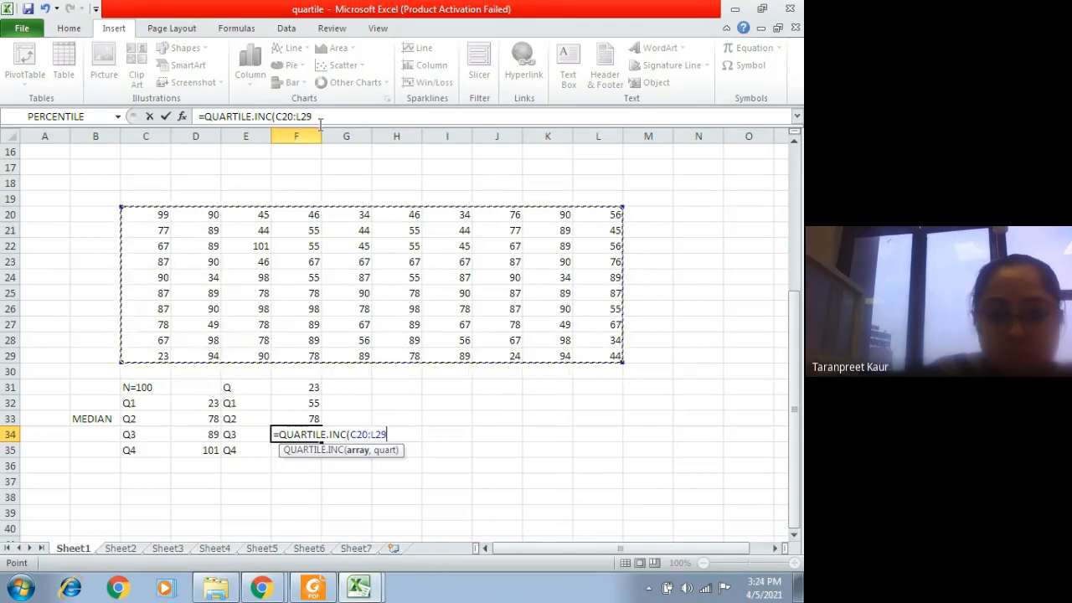
pyautogui.click(320, 122)
pyautogui.write(',3')
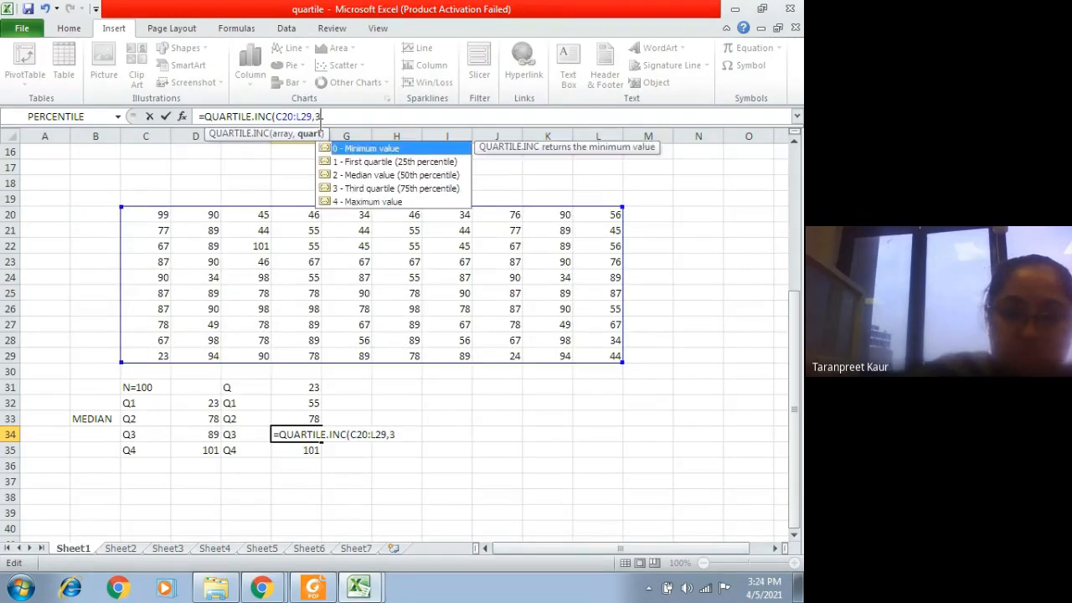
pyautogui.write(')')
pyautogui.press('Return')
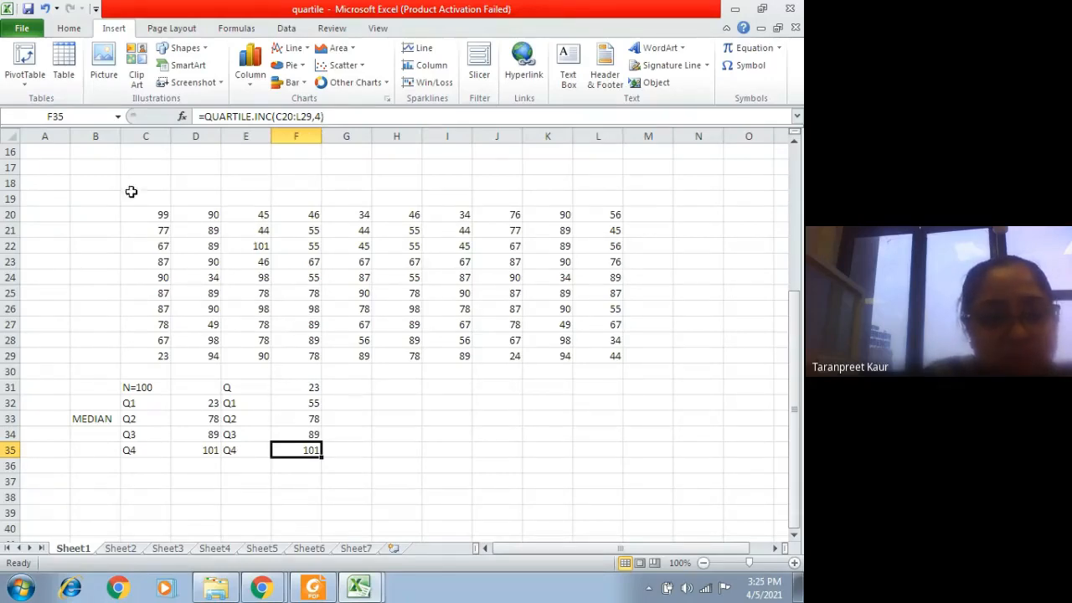
pyautogui.moveTo(149, 211); pyautogui.dragTo(584, 378)
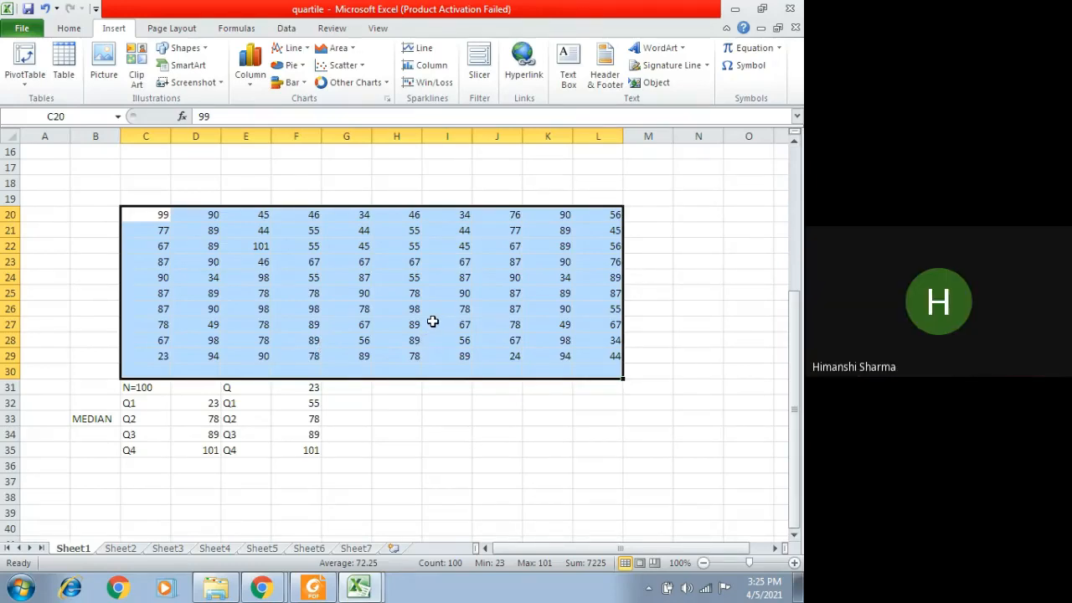
pyautogui.click(433, 437)
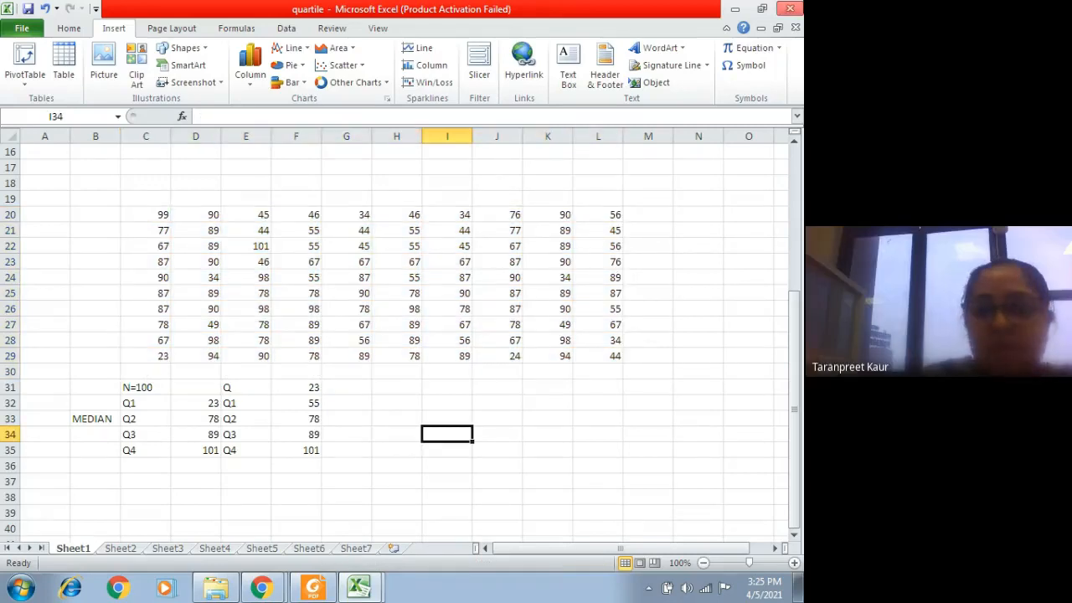
# Step: Close the quartile workbook without saving its changes and show the PP PLOT sheet of the RANK TOPICS workbook
pyautogui.hotkey('alt', 'F4')
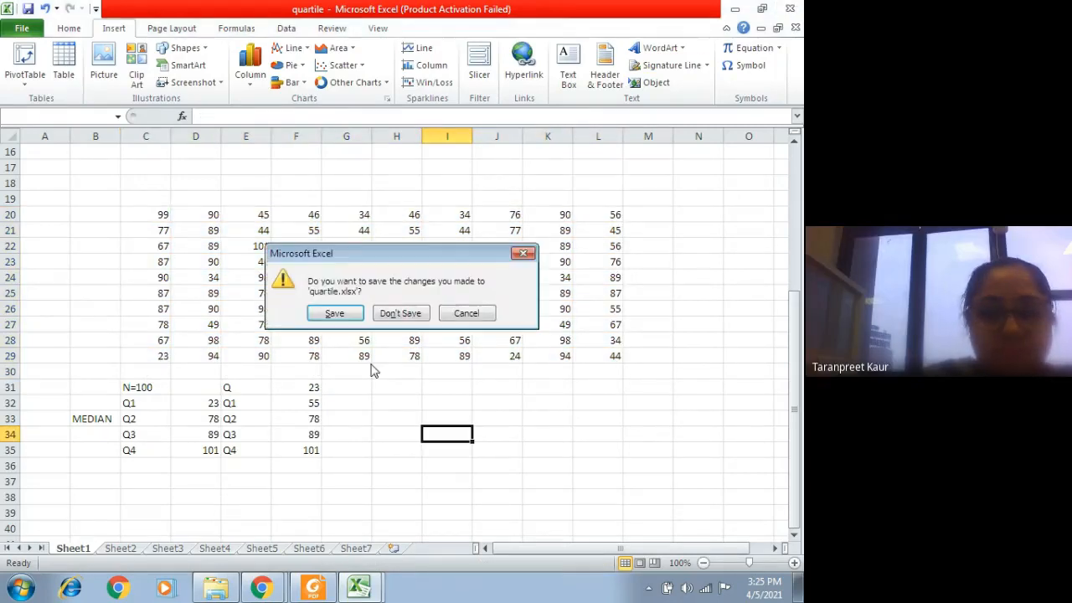
pyautogui.click(402, 314)
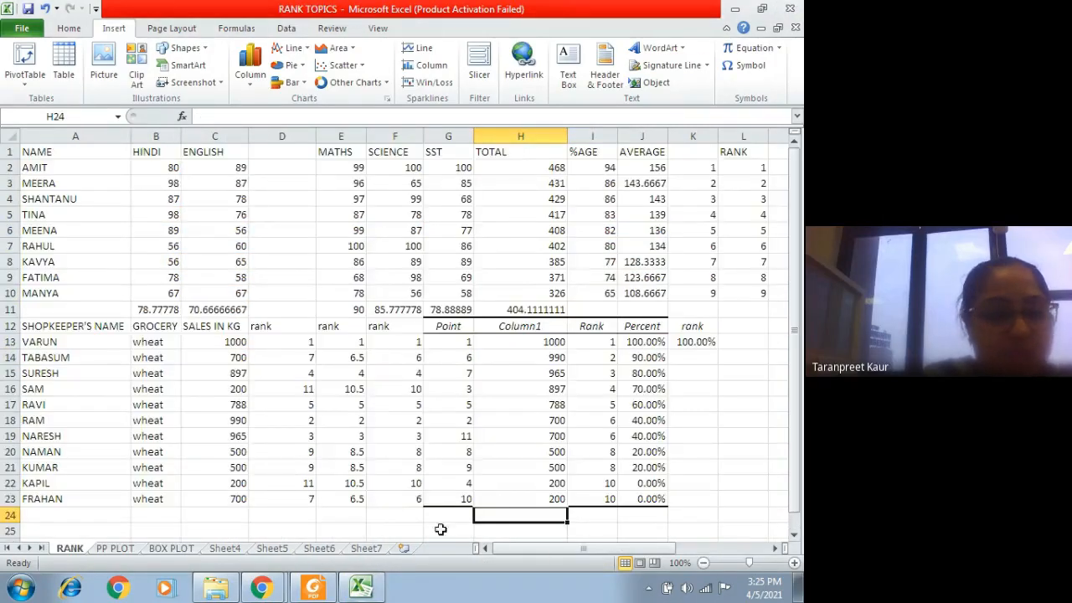
pyautogui.click(113, 548)
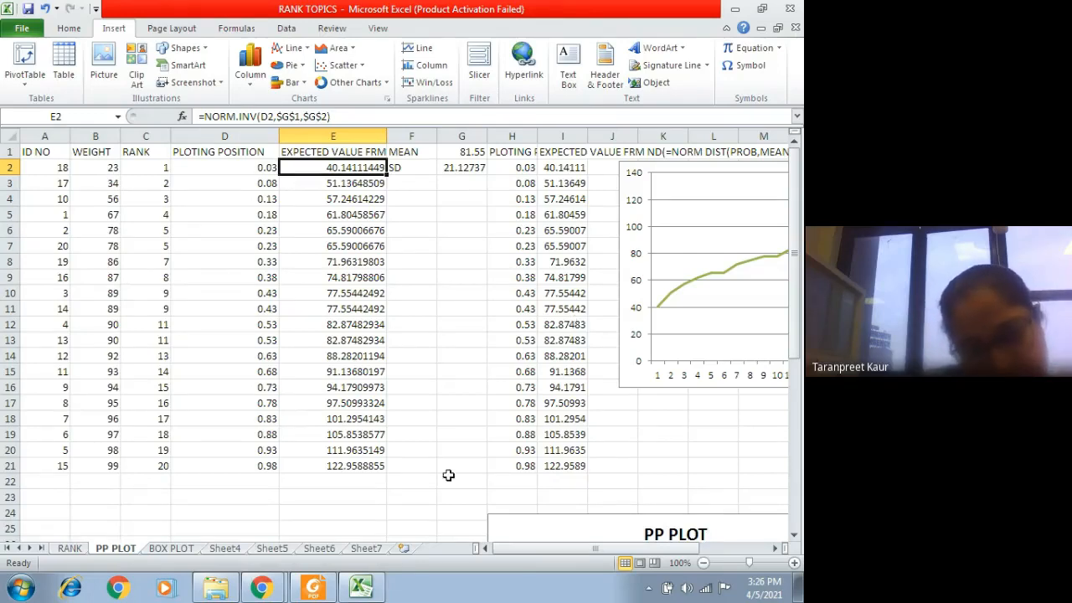
# Step: Switch to the Google Meet call in Chrome, check the meeting chat, and return to the RANK TOPICS workbook in Excel
pyautogui.moveTo(261, 588)
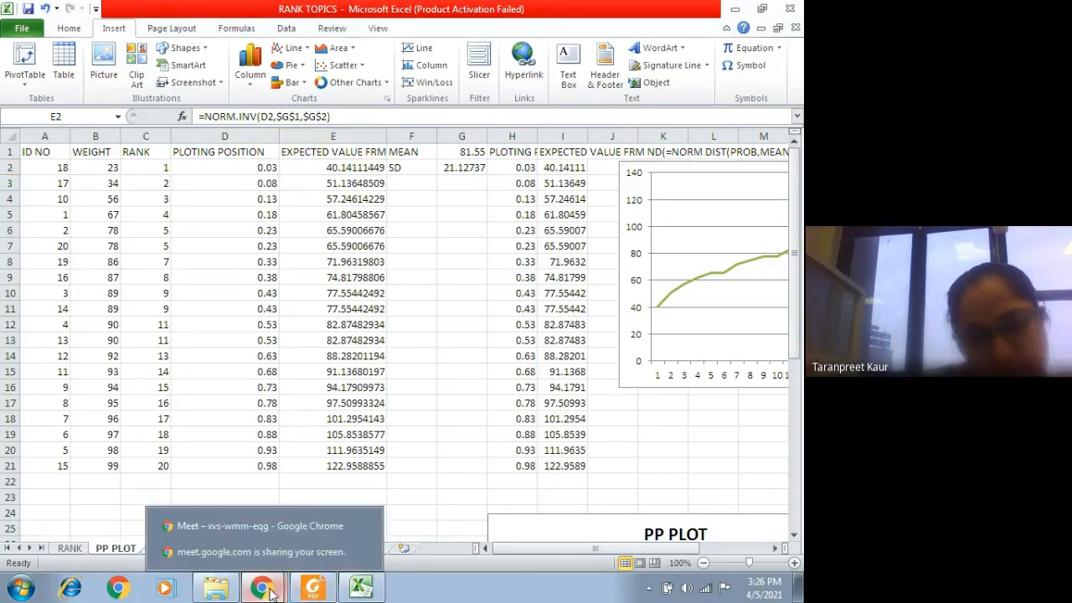
pyautogui.click(304, 531)
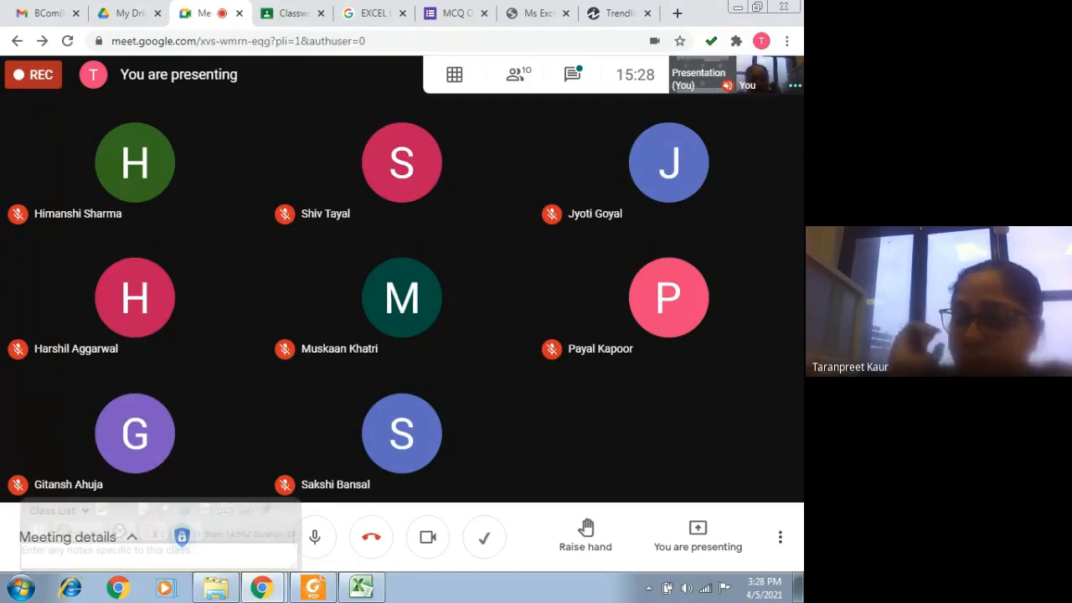
pyautogui.click(564, 78)
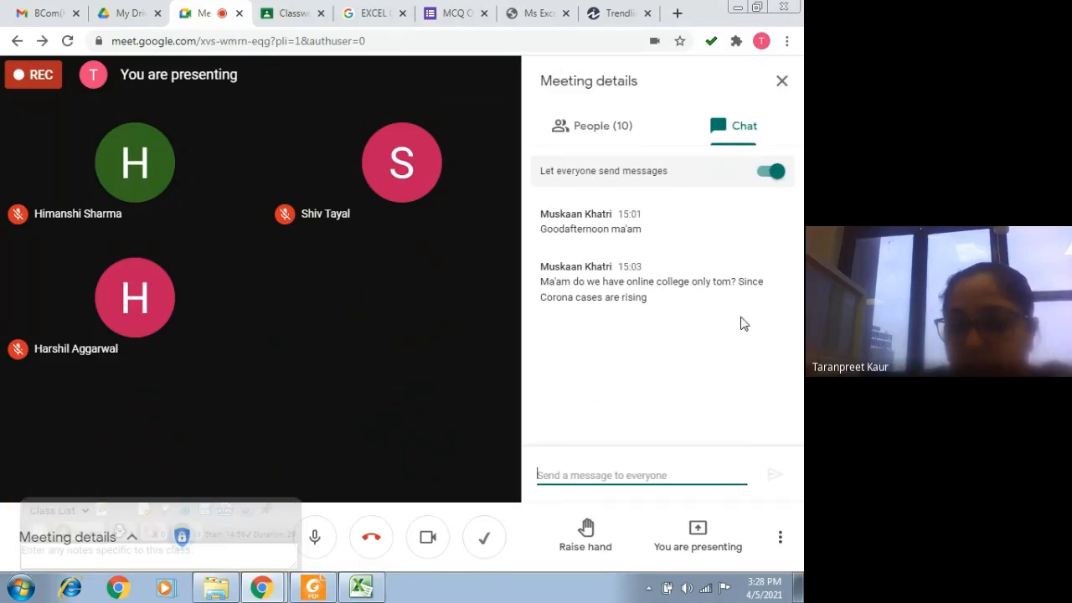
pyautogui.click(781, 80)
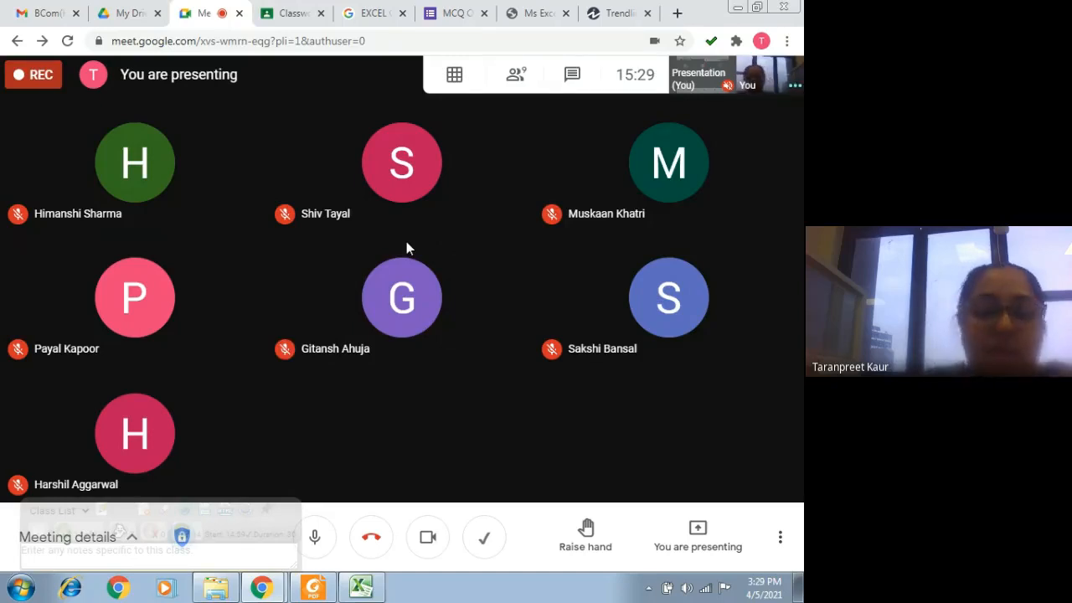
pyautogui.click(361, 588)
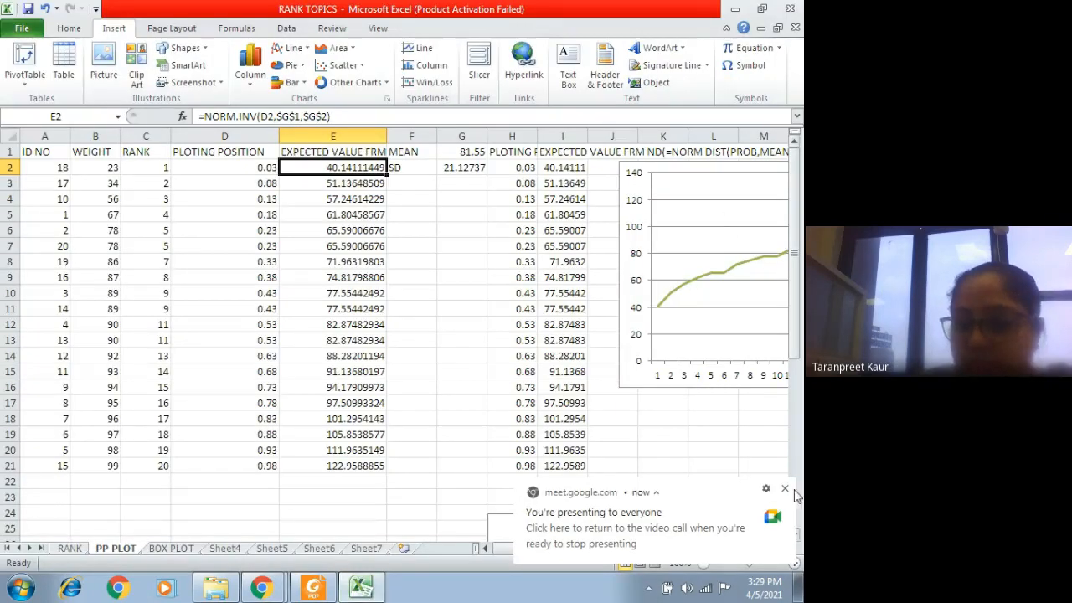
pyautogui.click(785, 489)
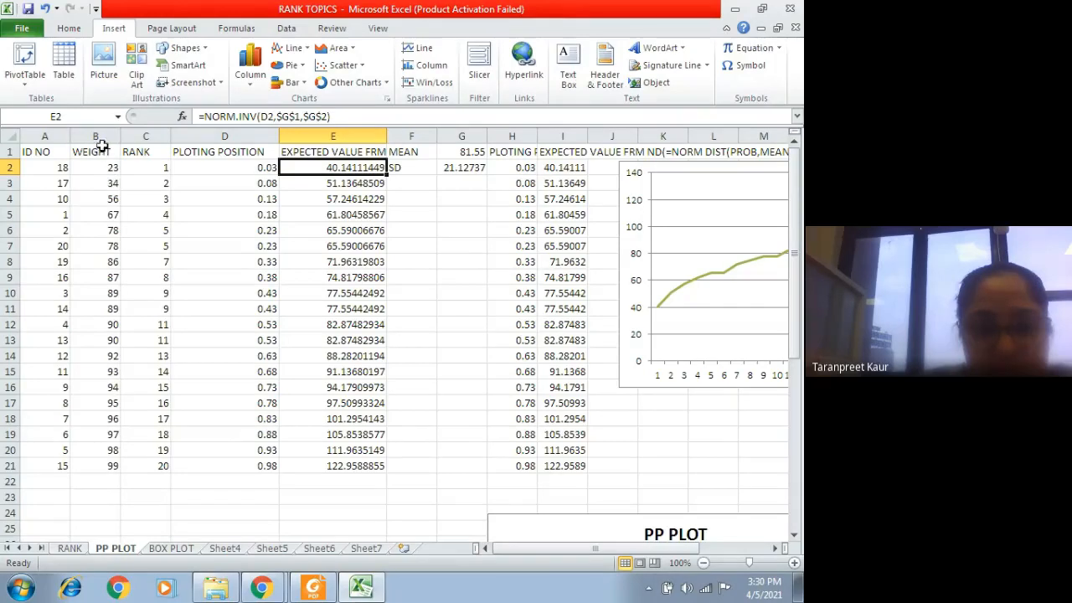
# Step: Copy the WEIGHT column B1:B21 from the PP PLOT sheet into Sheet5 starting at A1
pyautogui.moveTo(99, 151); pyautogui.dragTo(113, 461)
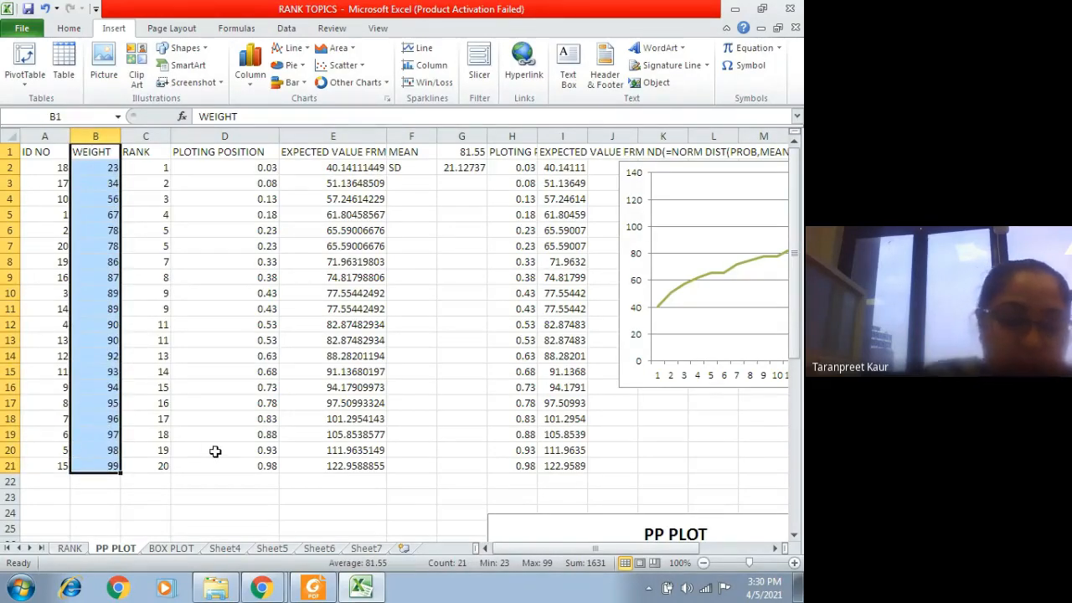
pyautogui.hotkey('ctrl', 'c')
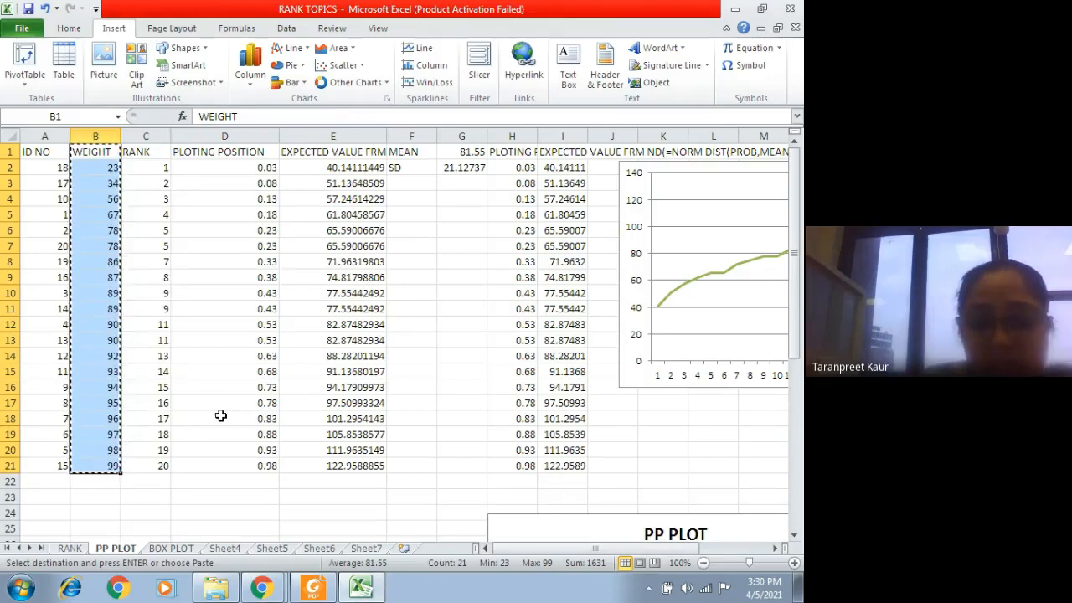
pyautogui.click(271, 548)
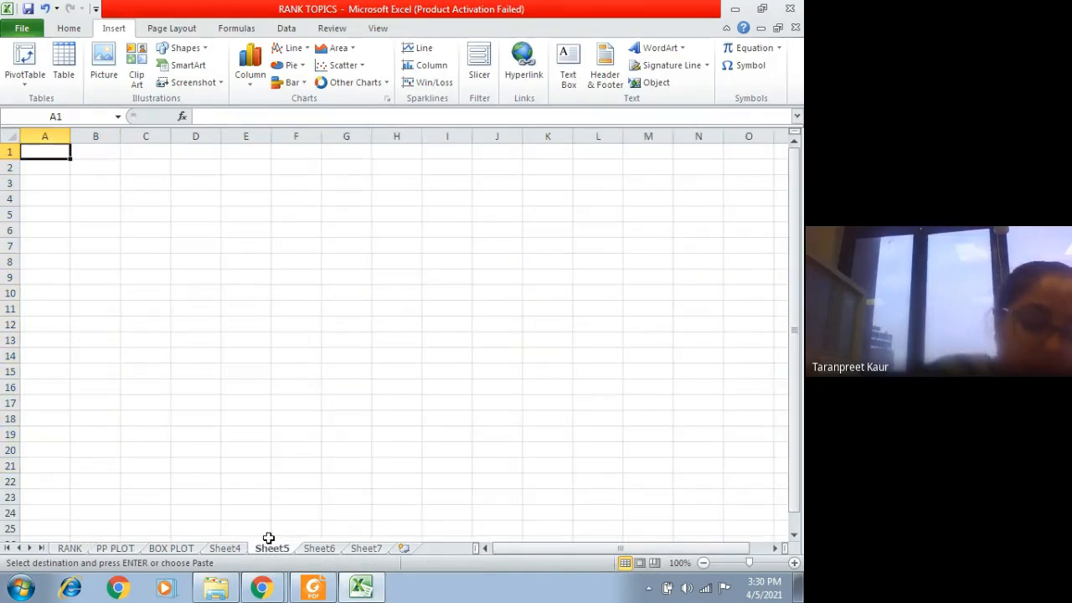
pyautogui.hotkey('ctrl', 'v')
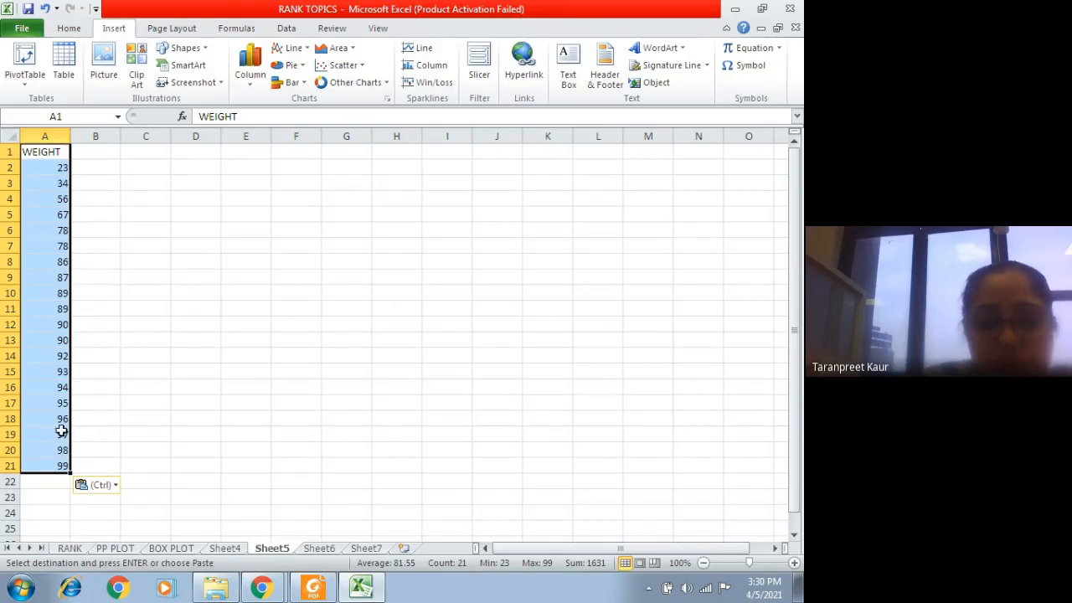
# Step: Put some weights on Sheet5 out of order by setting A14 to 93, A15 to 92, A18 to 97 and A19 to 96
pyautogui.click(63, 358)
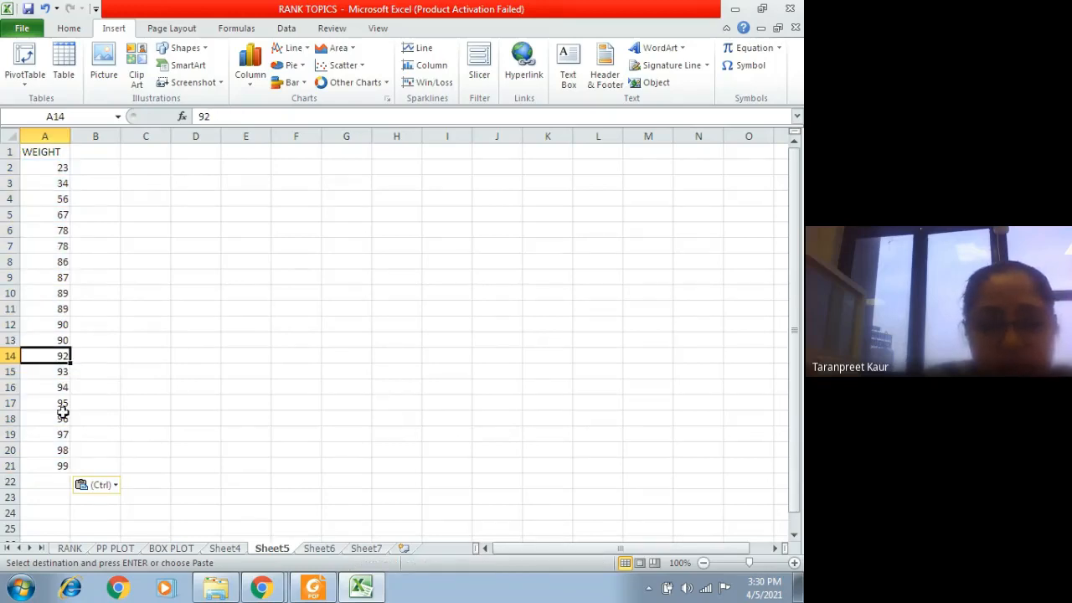
pyautogui.write('9')
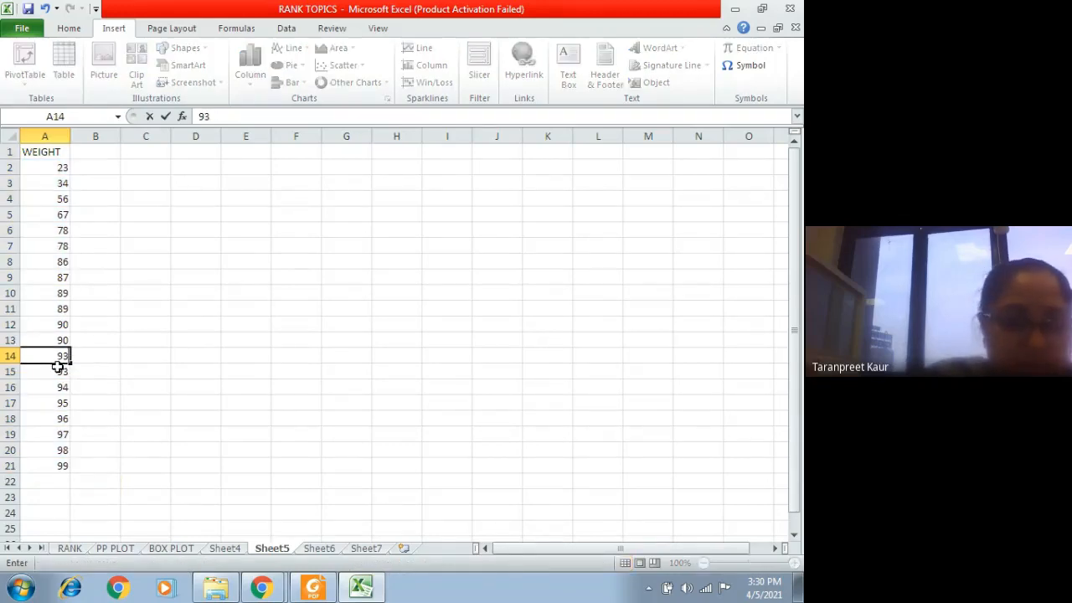
pyautogui.press('Return')
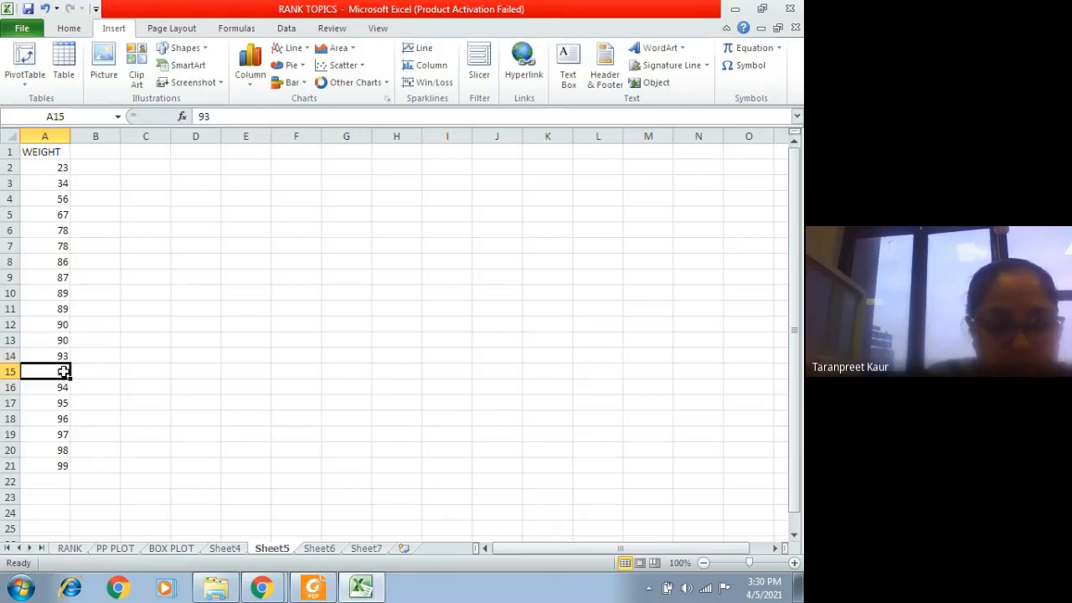
pyautogui.write('92')
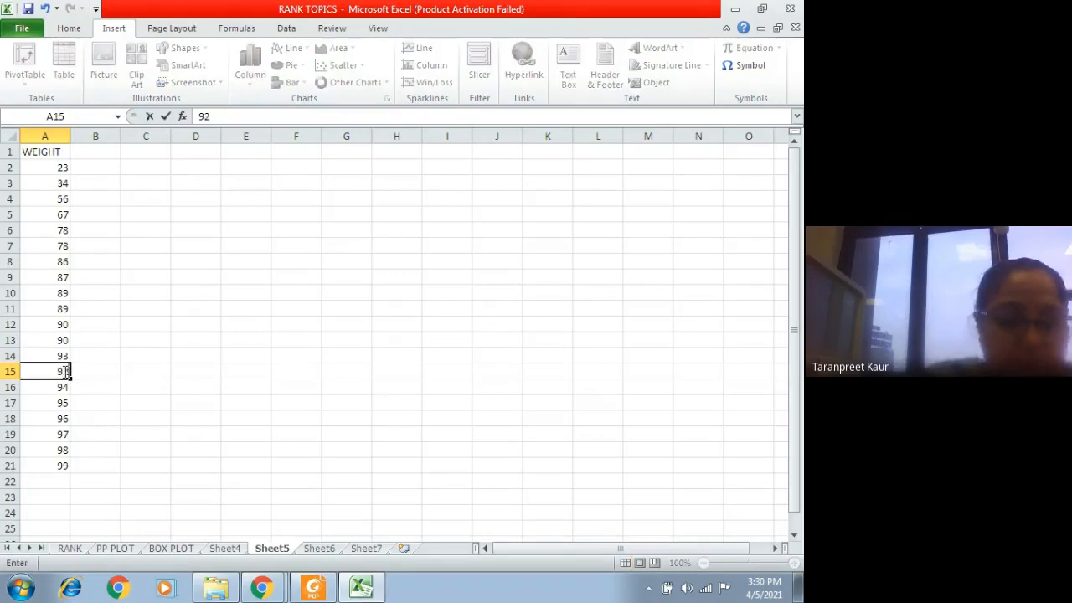
pyautogui.click(63, 423)
pyautogui.write('97')
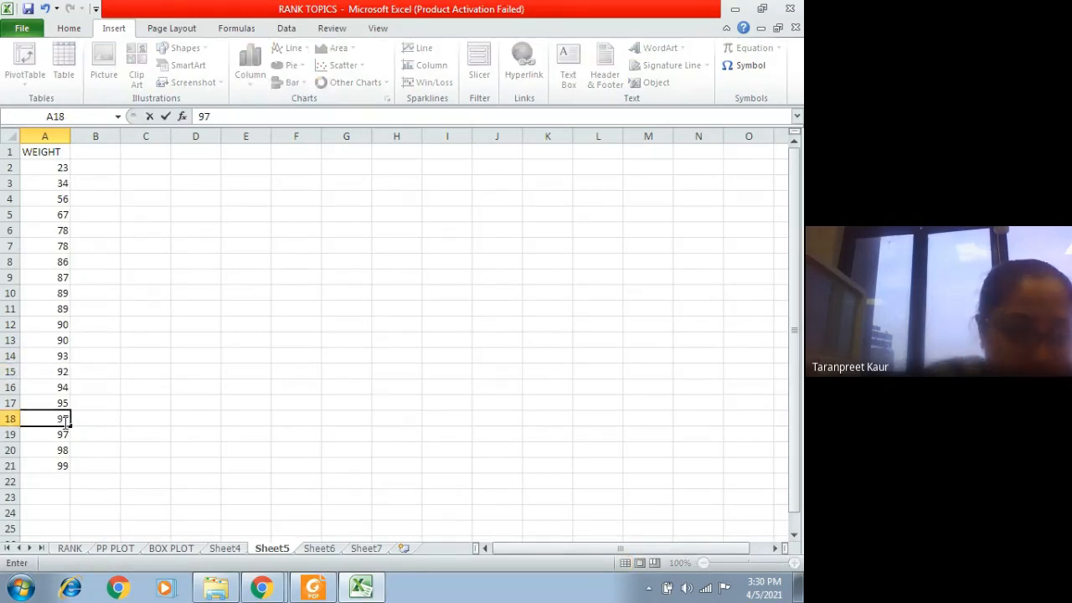
pyautogui.click(50, 434)
pyautogui.write('9')
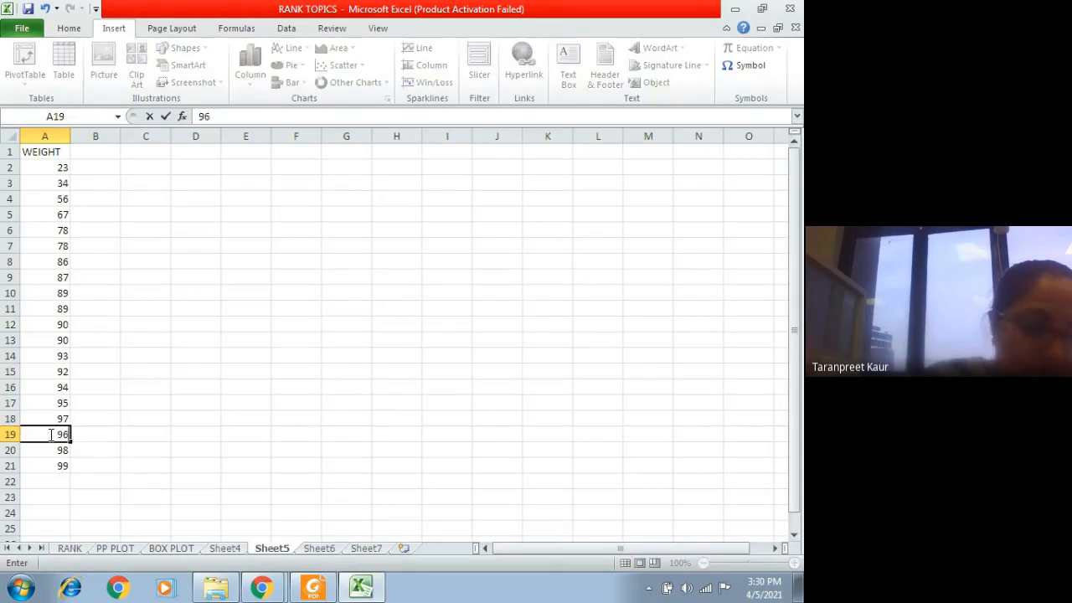
pyautogui.click(247, 329)
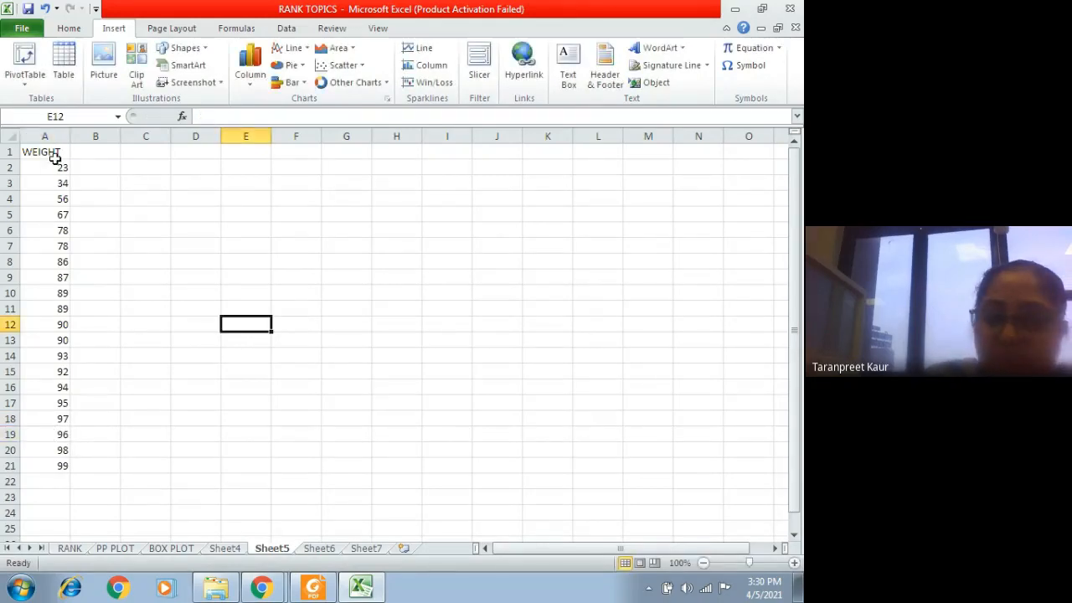
# Step: Sort the weights in A2:A21 on Sheet5 from smallest to largest
pyautogui.moveTo(54, 165); pyautogui.dragTo(42, 465)
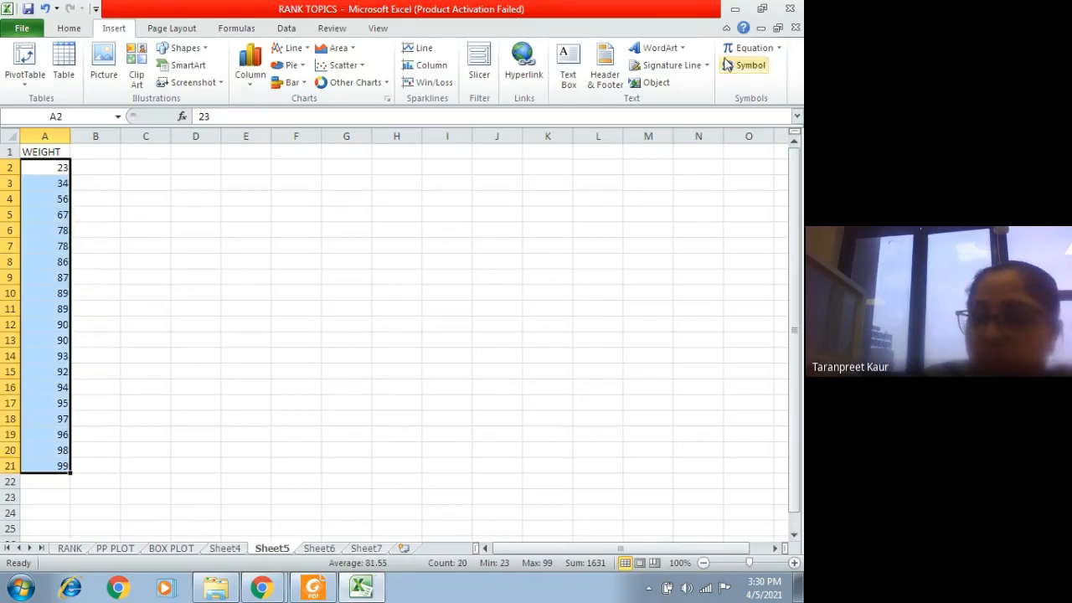
pyautogui.click(69, 27)
pyautogui.click(717, 73)
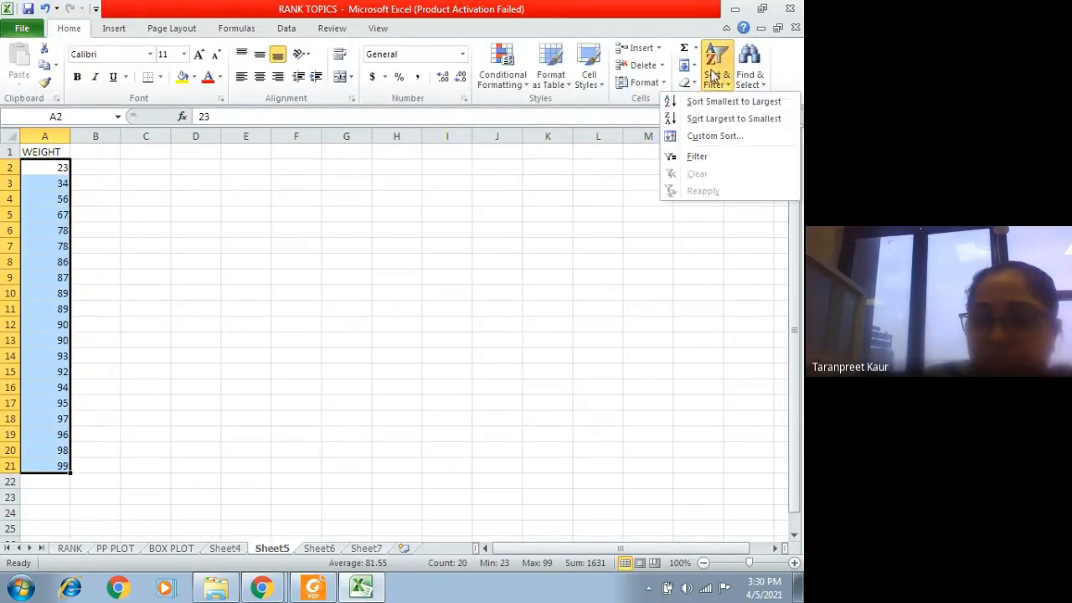
pyautogui.click(718, 102)
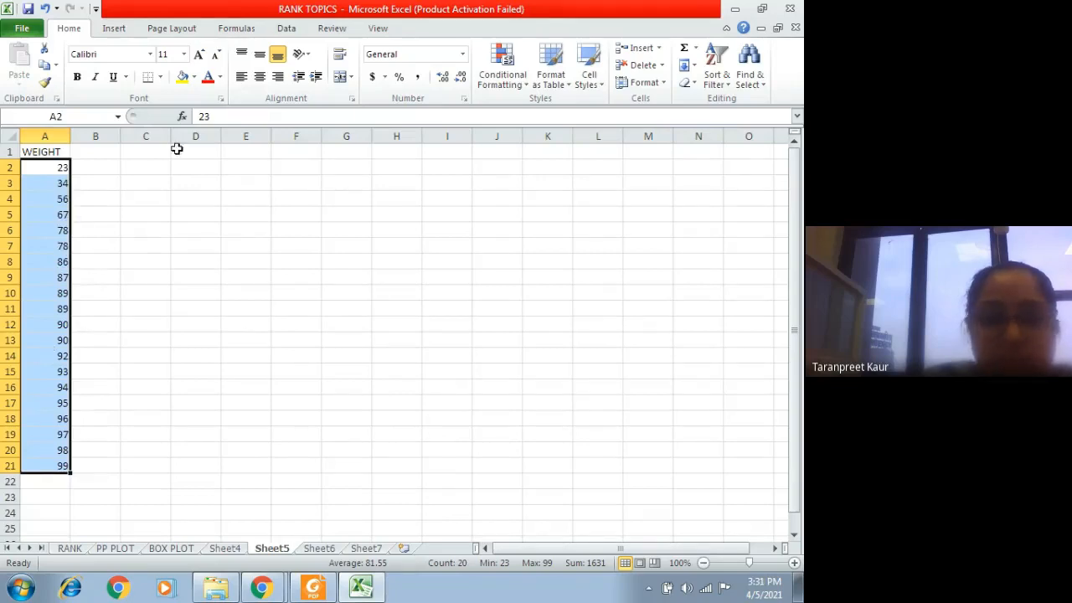
# Step: Enter the header ID NO in cell B1 of Sheet5
pyautogui.click(103, 155)
pyautogui.write('RAN')
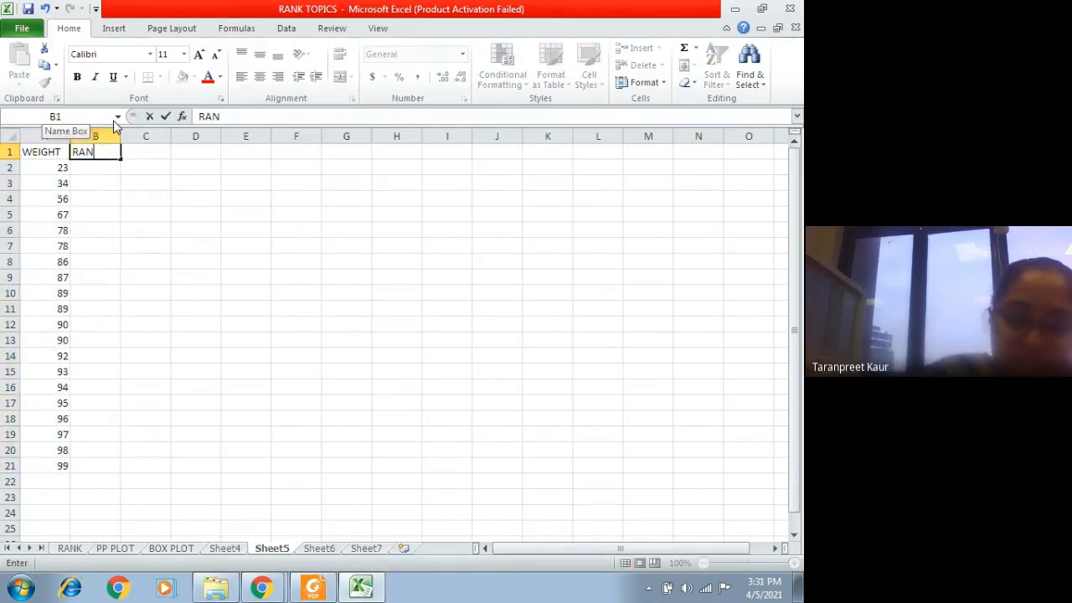
pyautogui.press('BackSpace')
pyautogui.press('BackSpace')
pyautogui.press('BackSpace')
pyautogui.press('BackSpace')
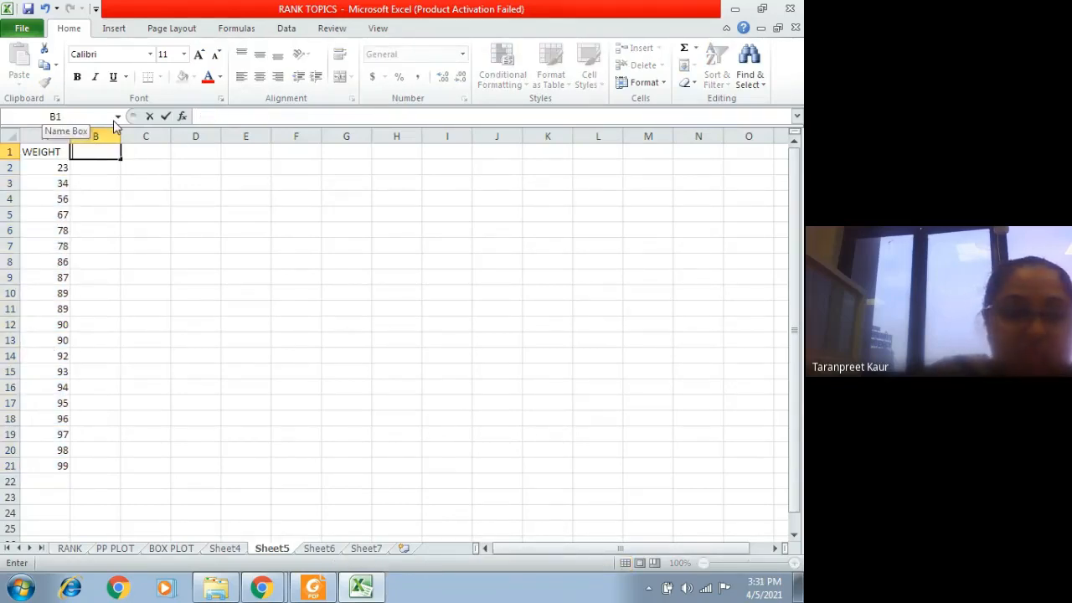
pyautogui.write('ID NO')
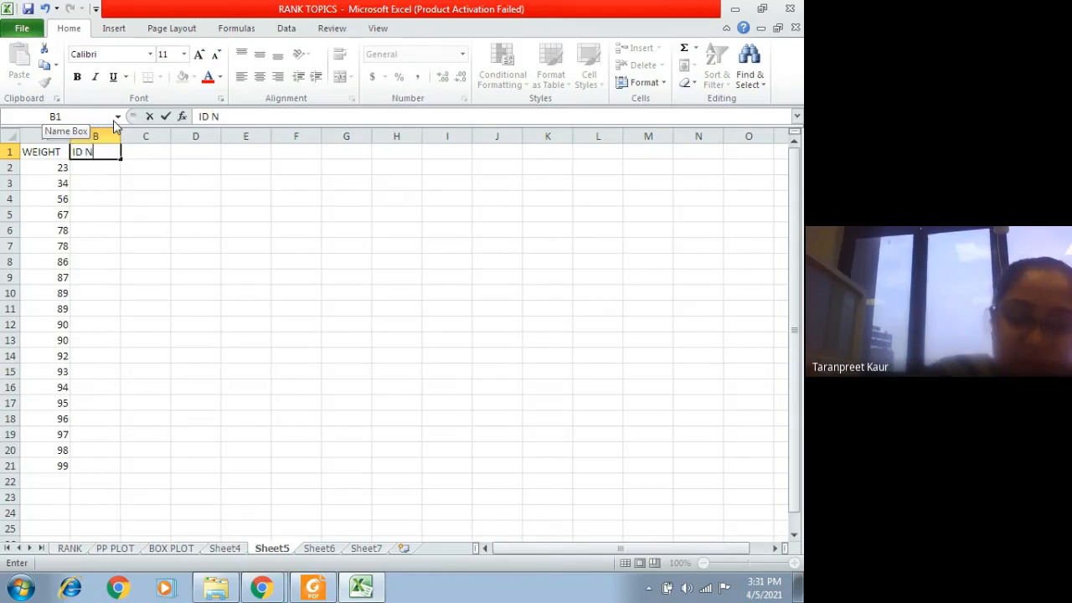
pyautogui.click(103, 172)
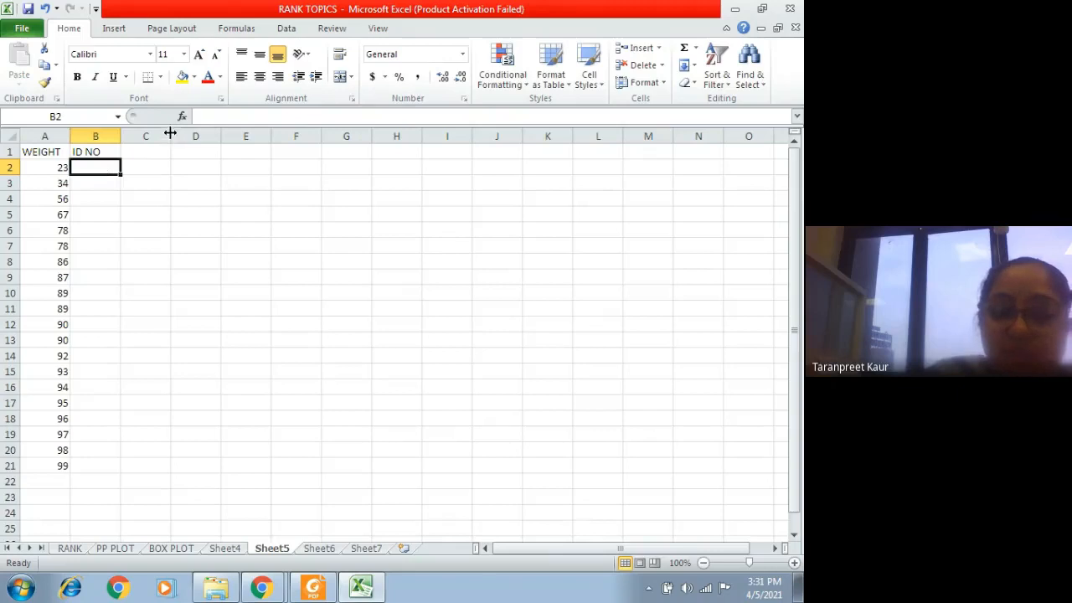
# Step: Copy the ranks in C2:C21 of the PP PLOT sheet and return to Sheet5
pyautogui.click(124, 549)
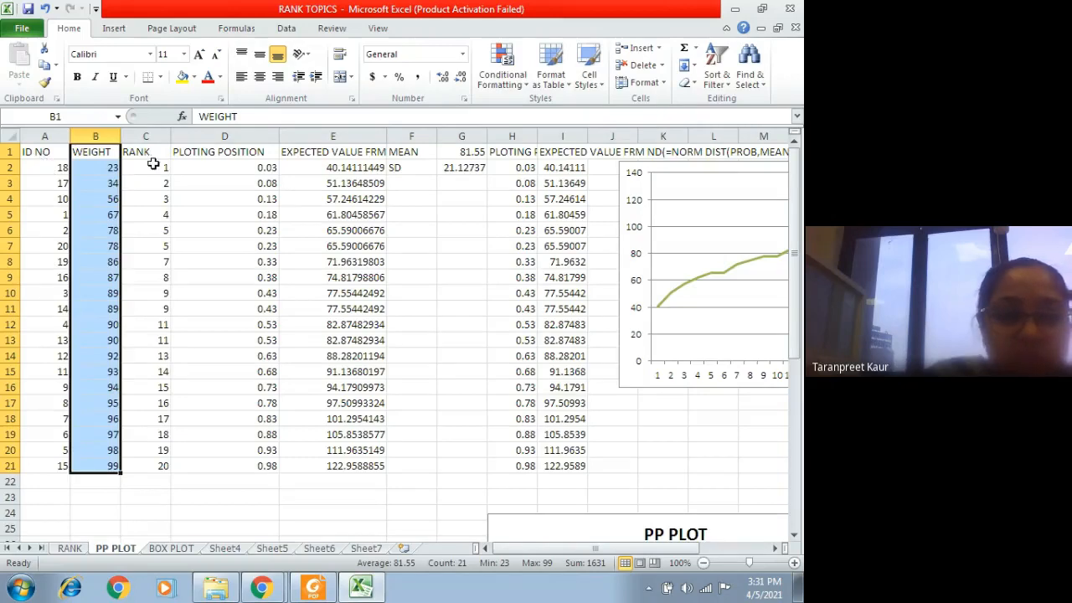
pyautogui.moveTo(160, 167); pyautogui.dragTo(159, 466)
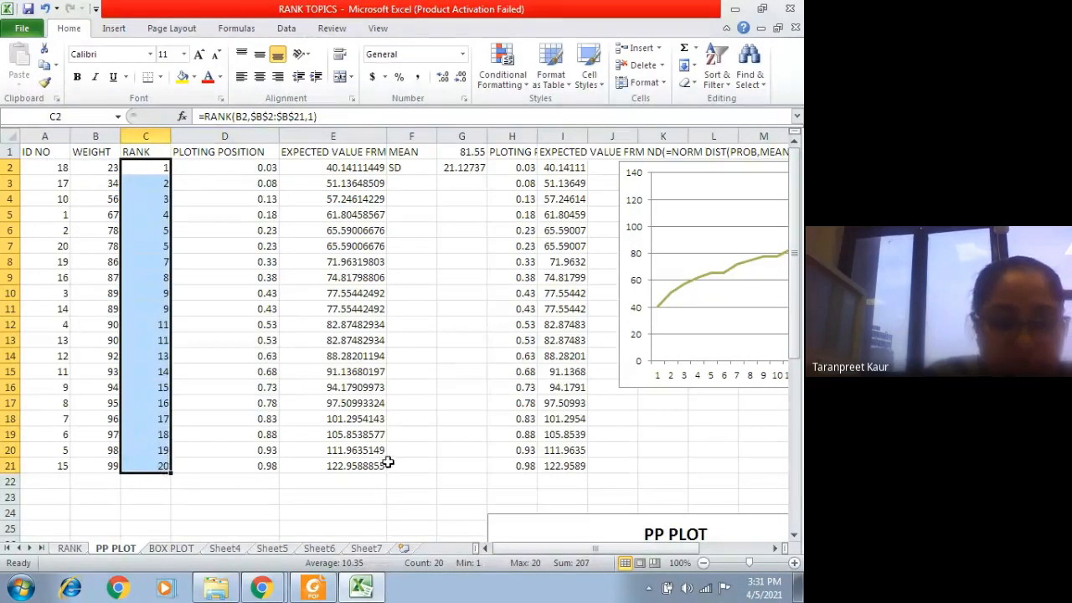
pyautogui.hotkey('ctrl', 'c')
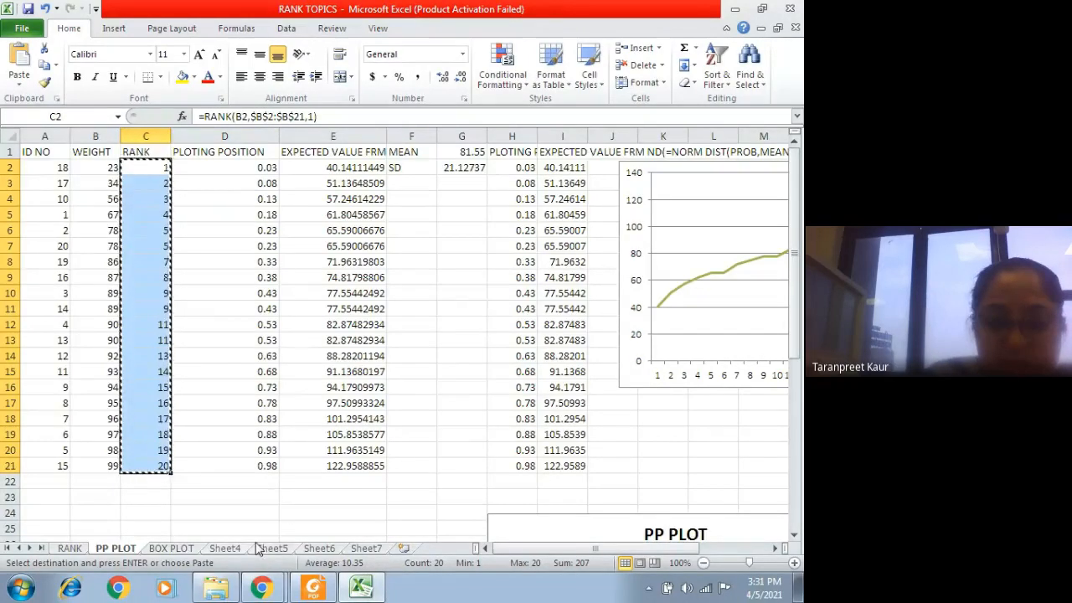
pyautogui.click(225, 548)
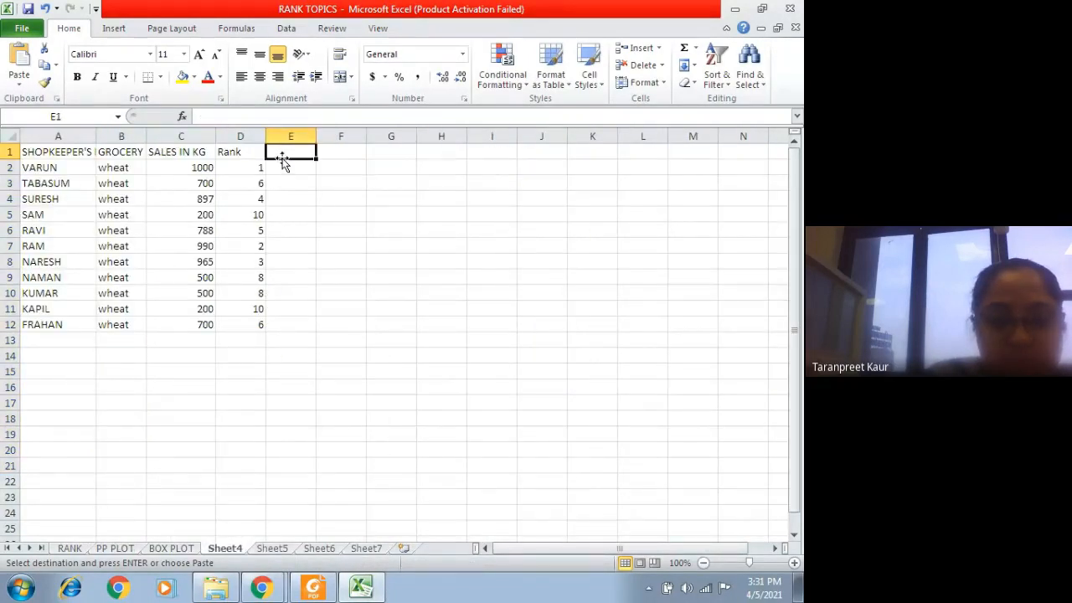
pyautogui.click(272, 548)
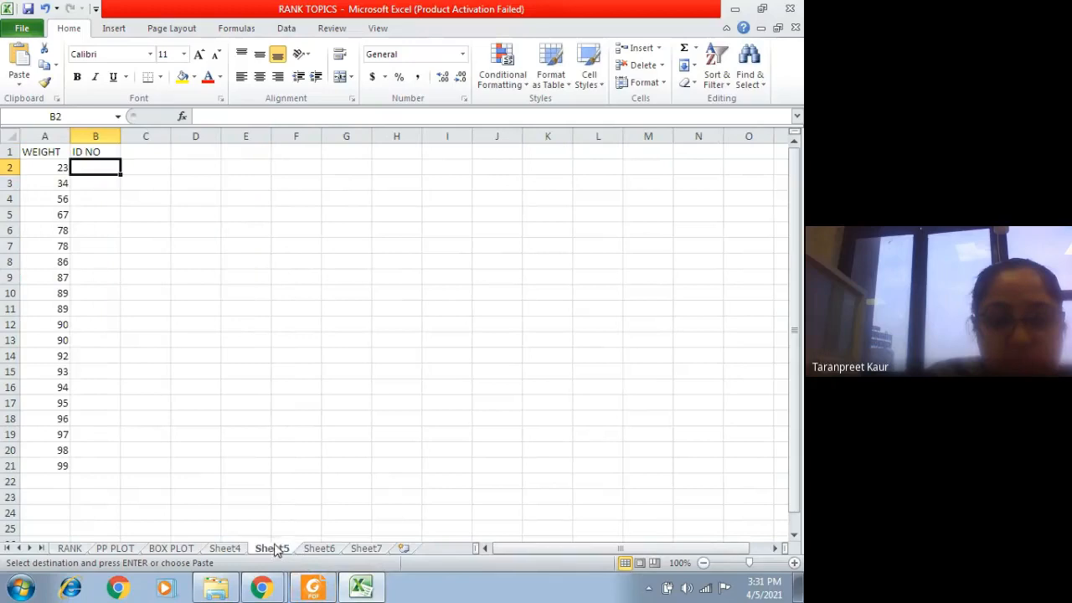
# Step: Replace the header in B1 of Sheet5 with RANK
pyautogui.click(97, 151)
pyautogui.write('RA')
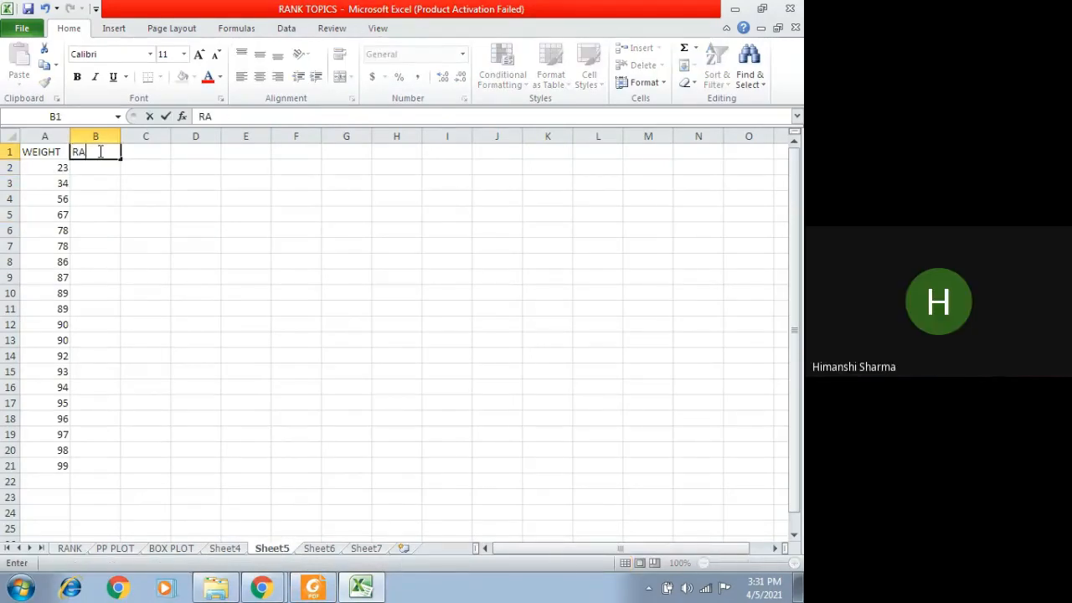
pyautogui.write('NK')
pyautogui.click(112, 164)
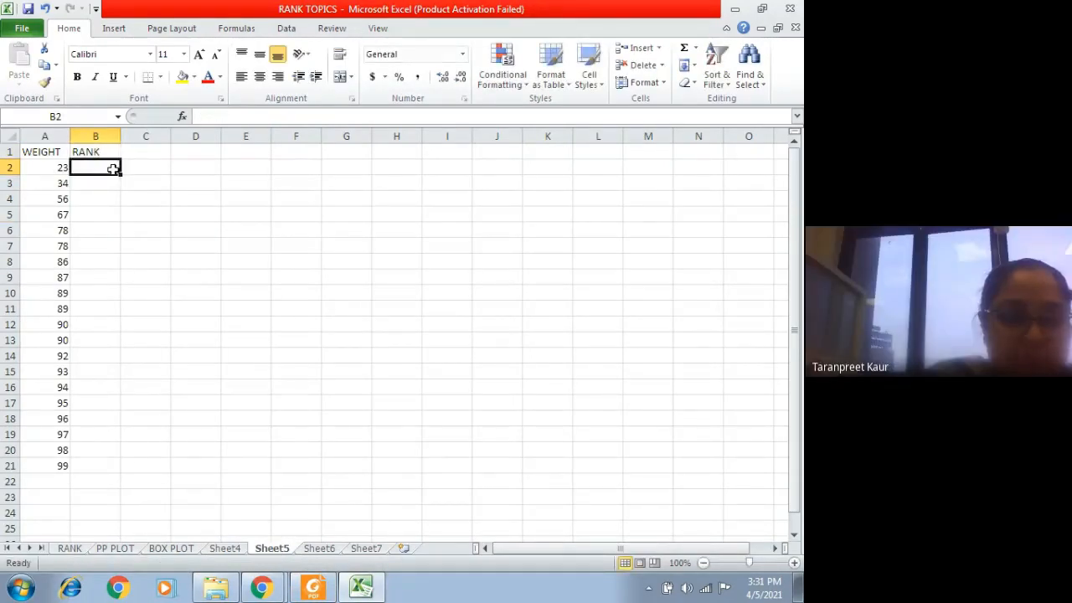
pyautogui.rightClick(115, 168)
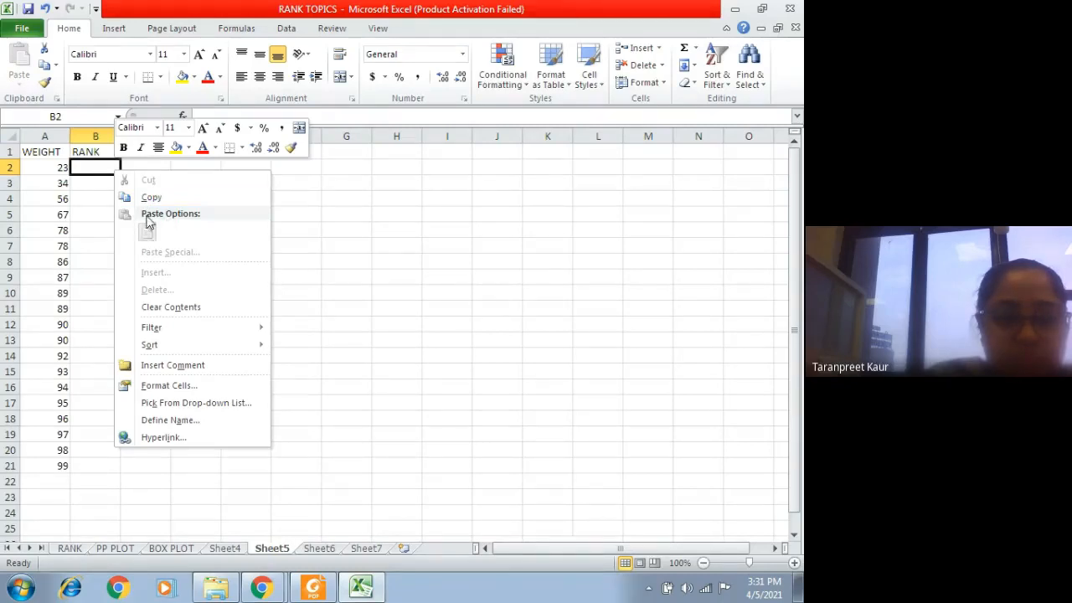
pyautogui.rightClick(87, 166)
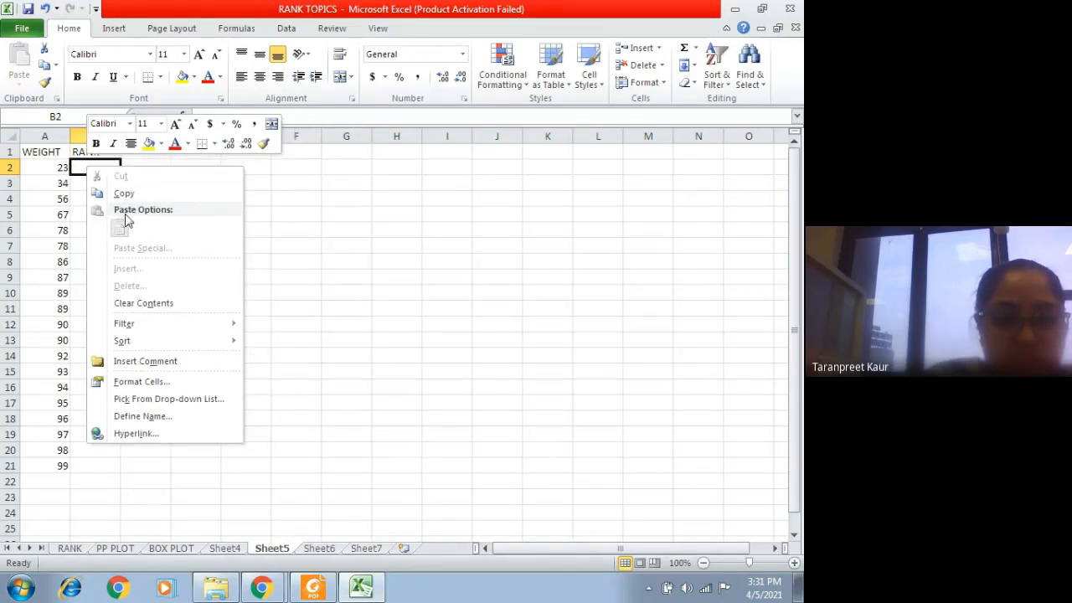
pyautogui.click(280, 333)
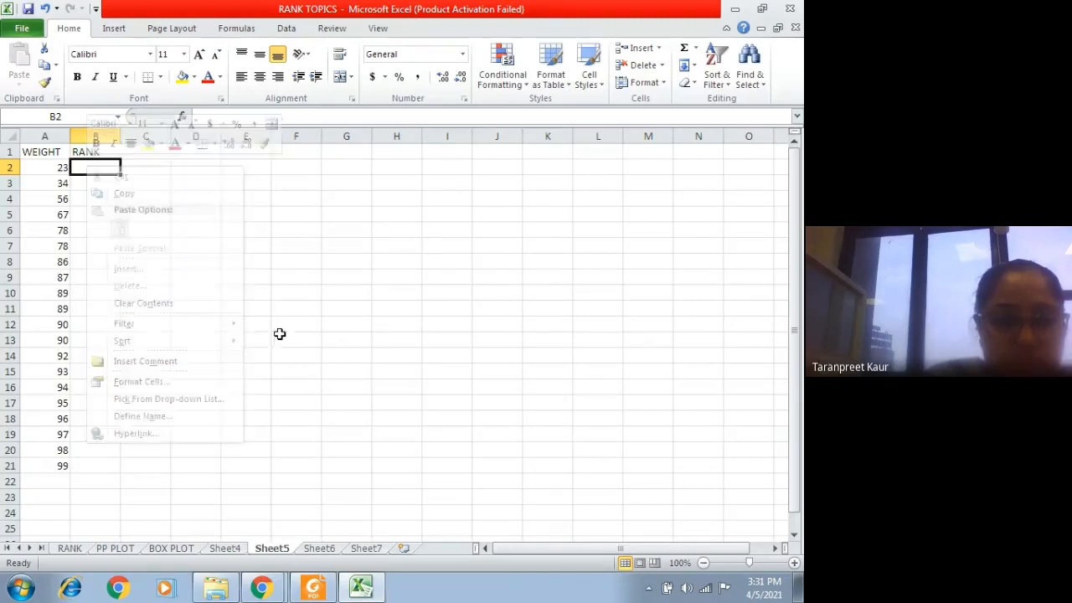
# Step: Copy the ranks C2:C21 from the PP PLOT sheet again and paste them as values only into Sheet5 starting at B2
pyautogui.click(130, 550)
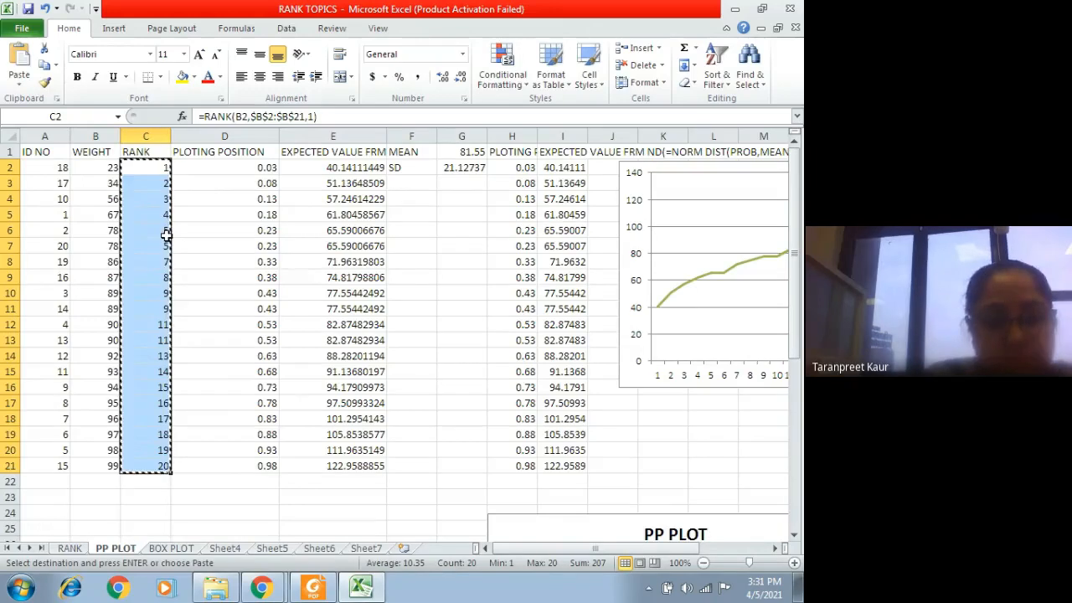
pyautogui.click(283, 549)
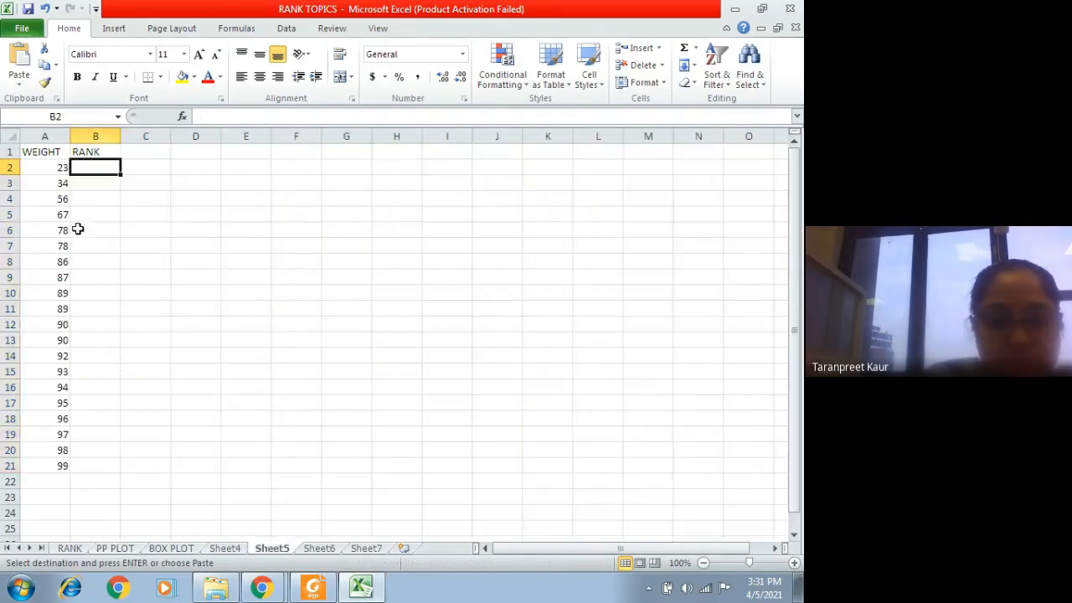
pyautogui.rightClick(93, 168)
pyautogui.click(127, 231)
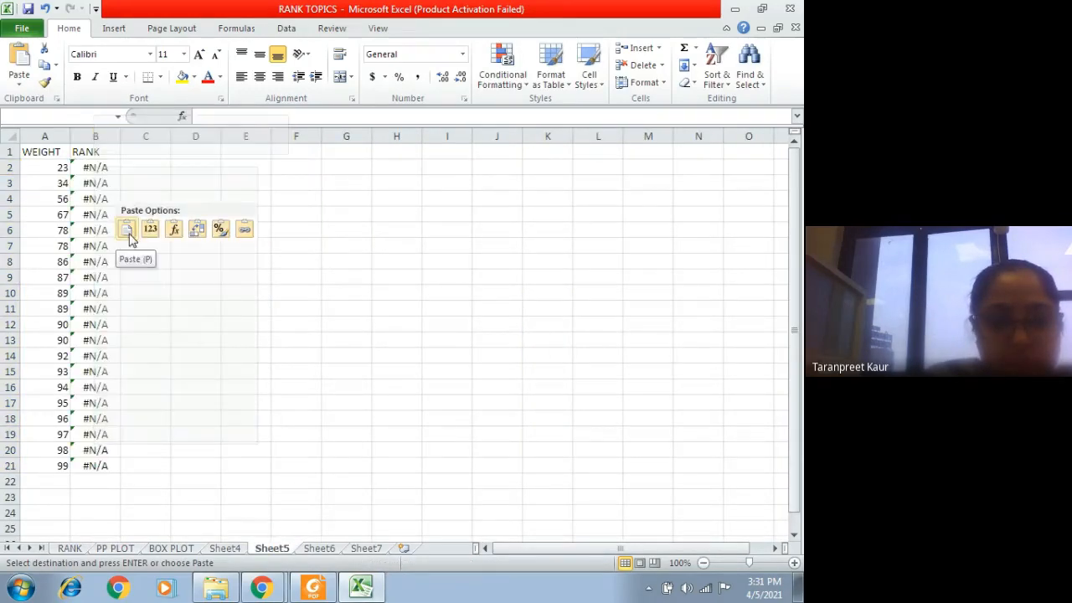
pyautogui.moveTo(144, 248)
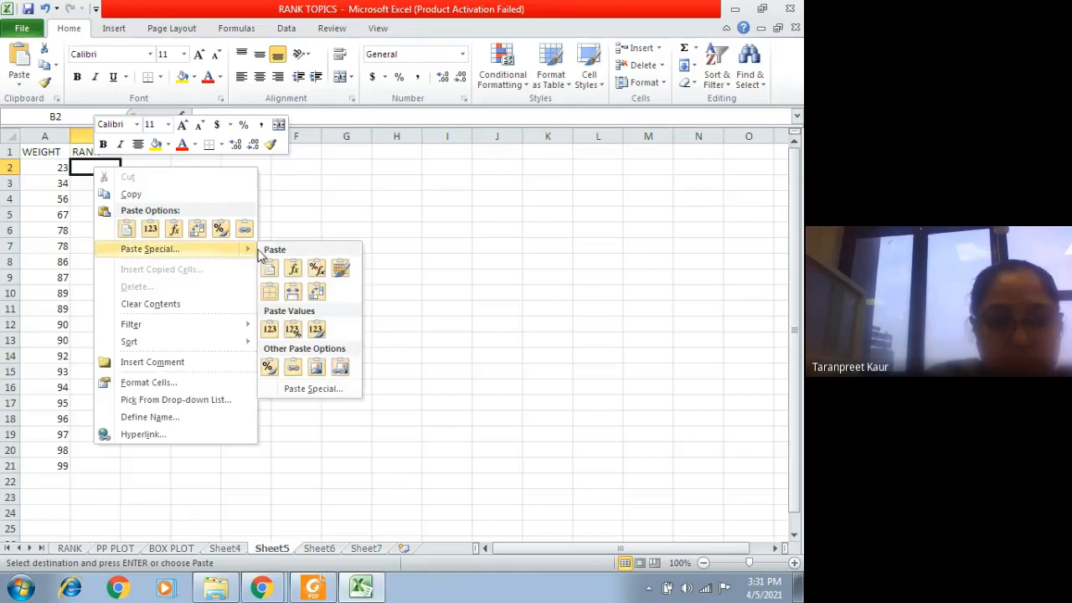
pyautogui.click(196, 249)
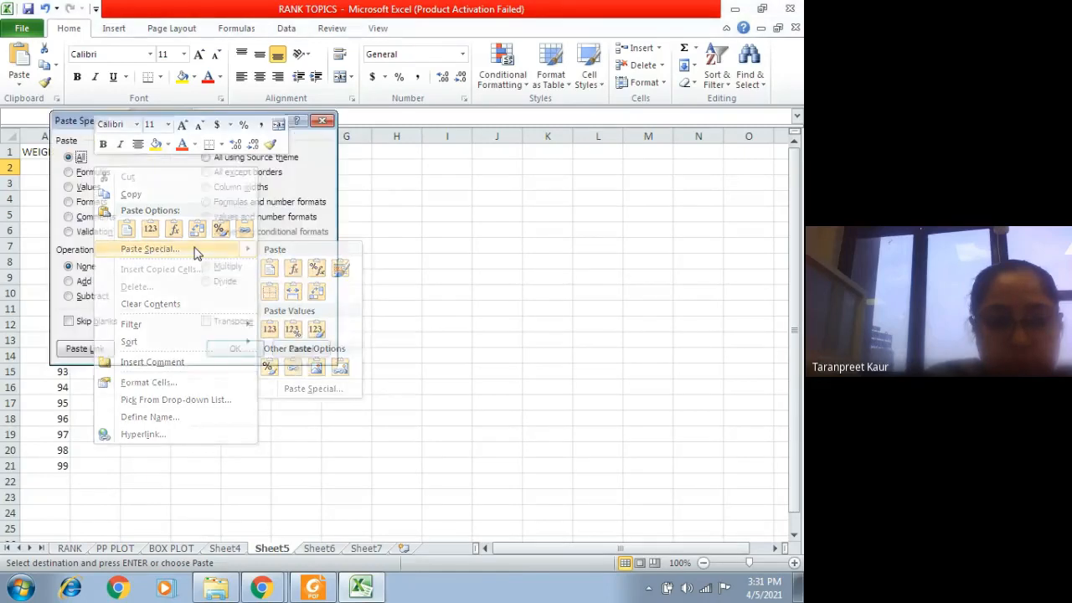
pyautogui.click(88, 187)
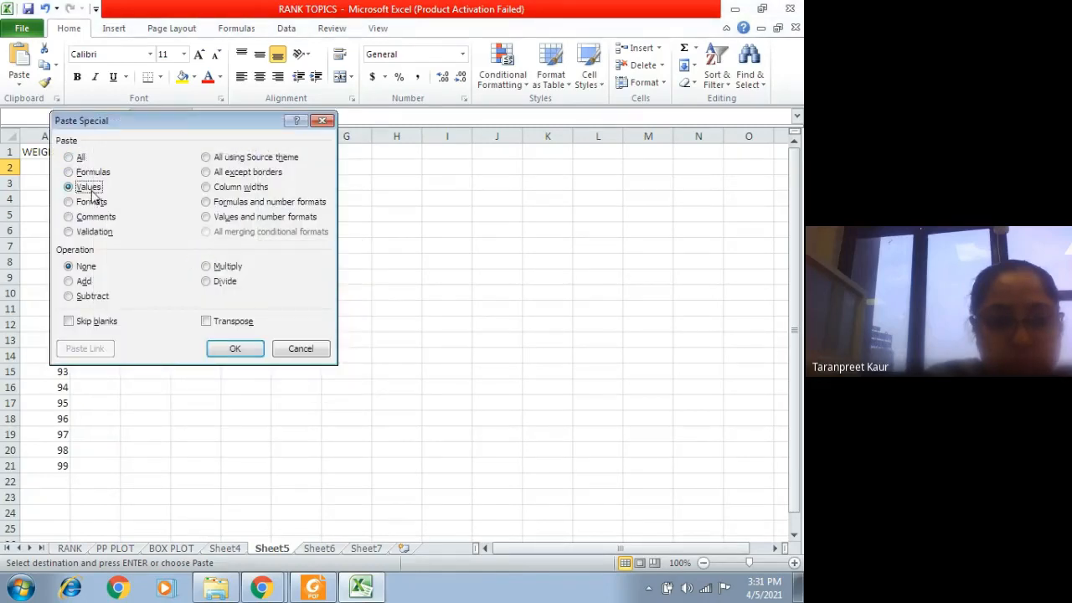
pyautogui.click(235, 348)
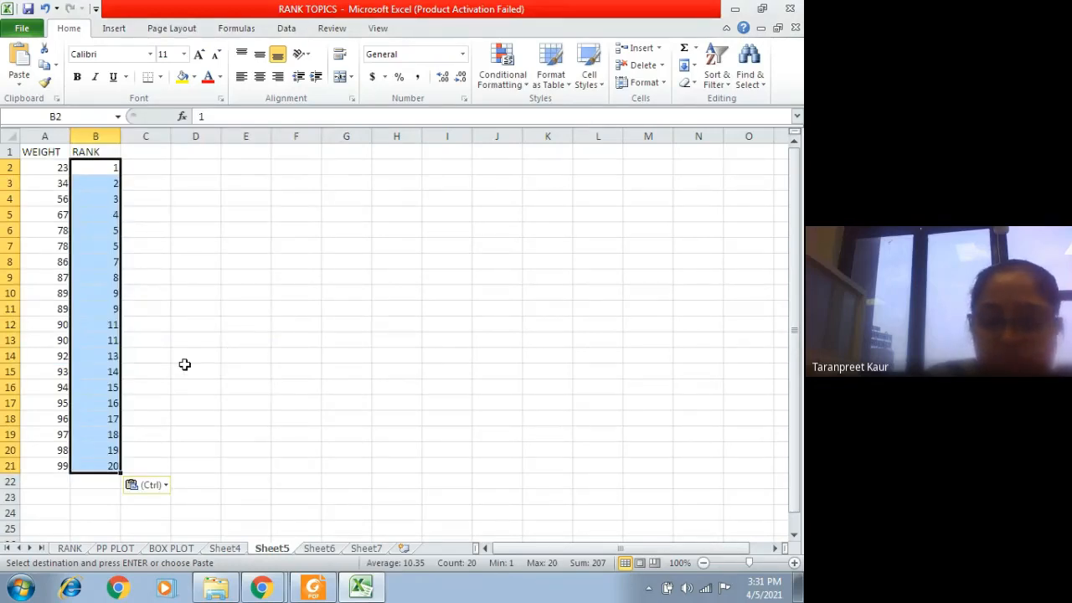
# Step: Copy the ID NO column A1:A21 from the PP PLOT sheet and insert it before the WEIGHT column on Sheet5
pyautogui.click(132, 549)
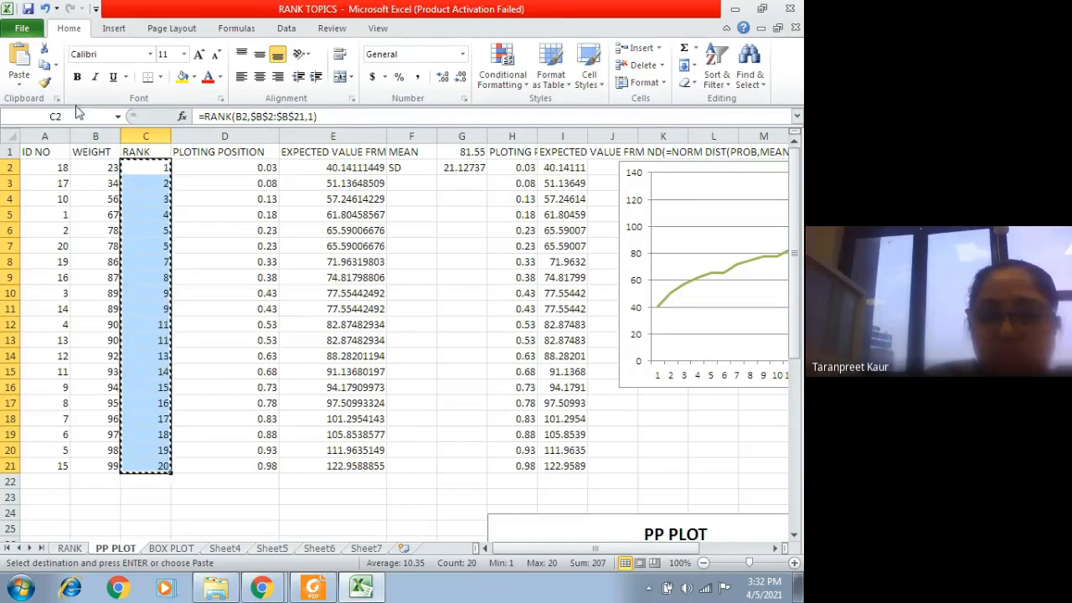
pyautogui.moveTo(33, 152); pyautogui.dragTo(5, 462)
pyautogui.click(42, 513)
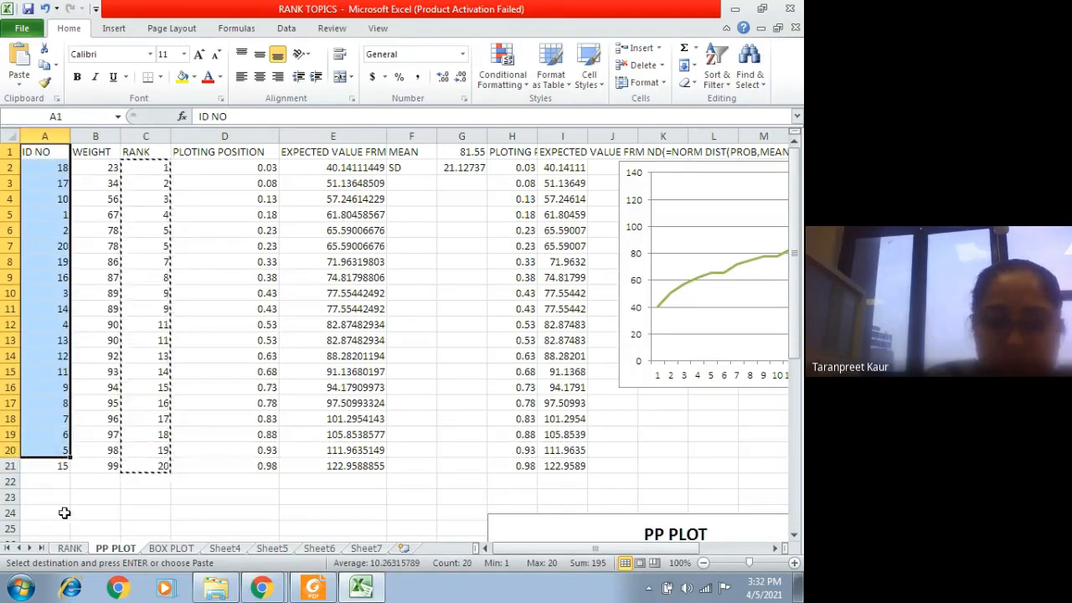
pyautogui.moveTo(42, 153); pyautogui.dragTo(58, 459)
pyautogui.hotkey('ctrl', 'c')
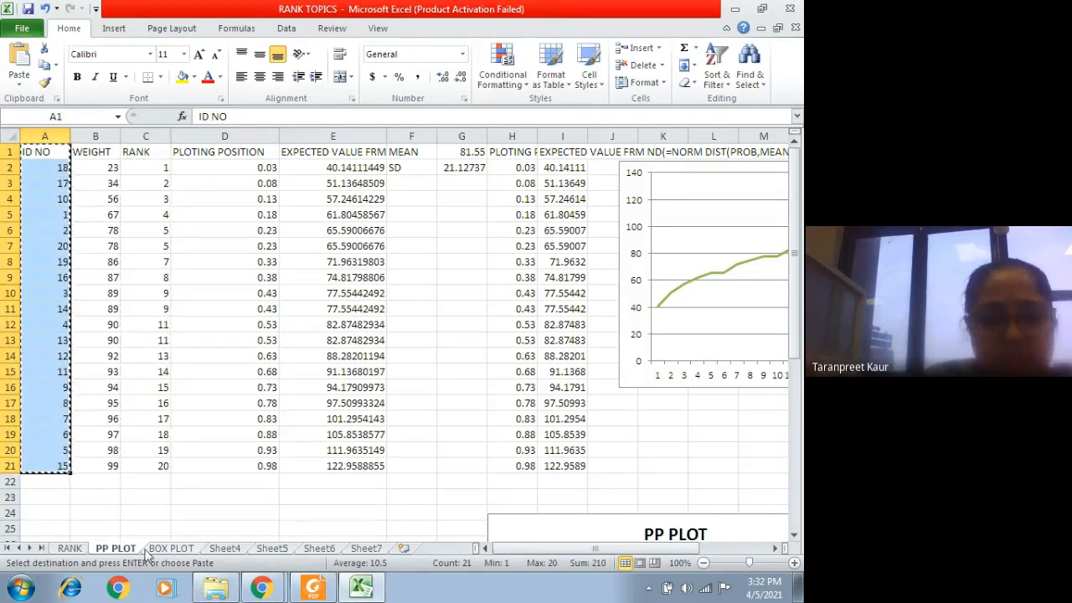
pyautogui.click(322, 550)
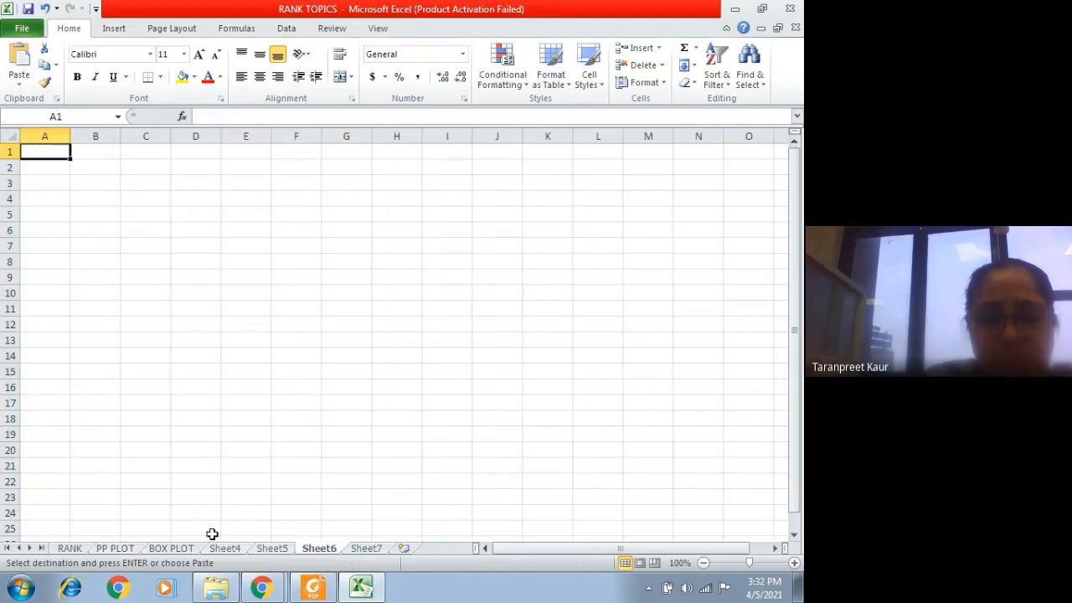
pyautogui.click(271, 549)
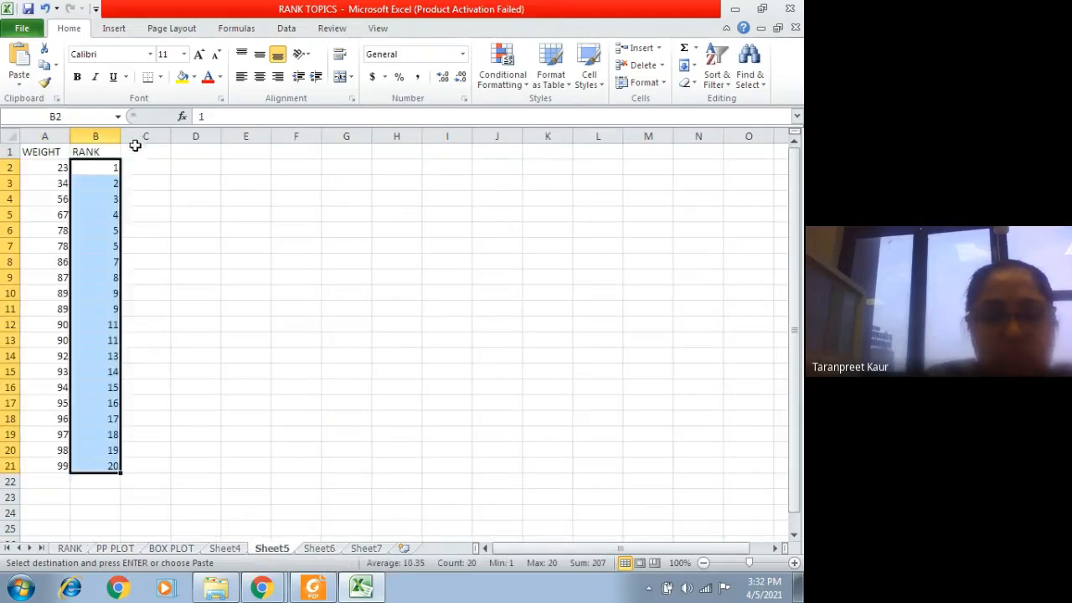
pyautogui.click(26, 130)
pyautogui.click(620, 48)
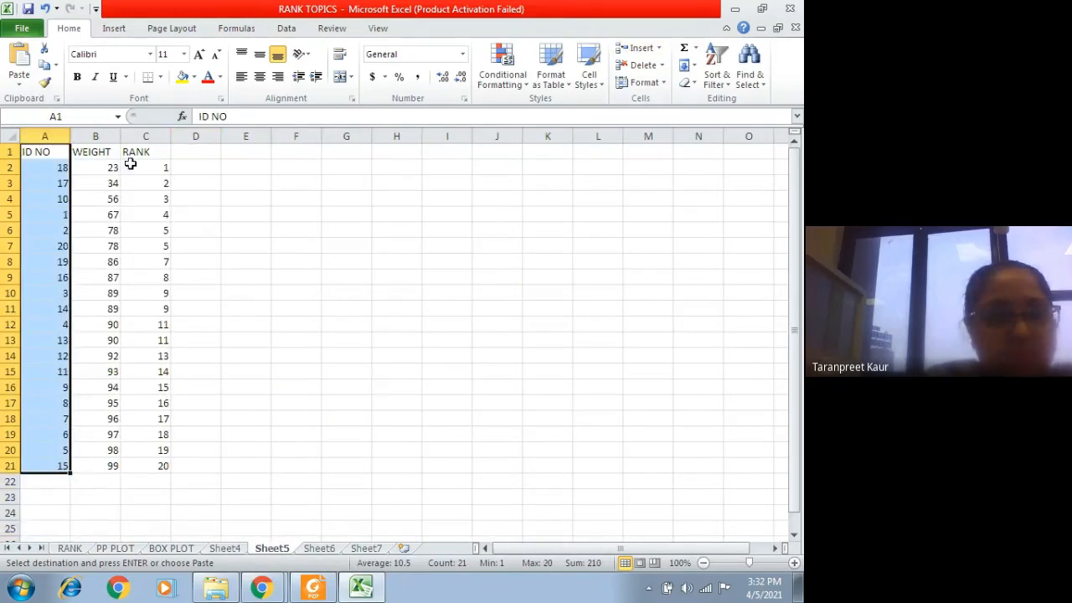
# Step: Copy the PLOTING POSITION header from the PP PLOT sheet into D1 of Sheet5 and widen column D to fit it
pyautogui.click(197, 154)
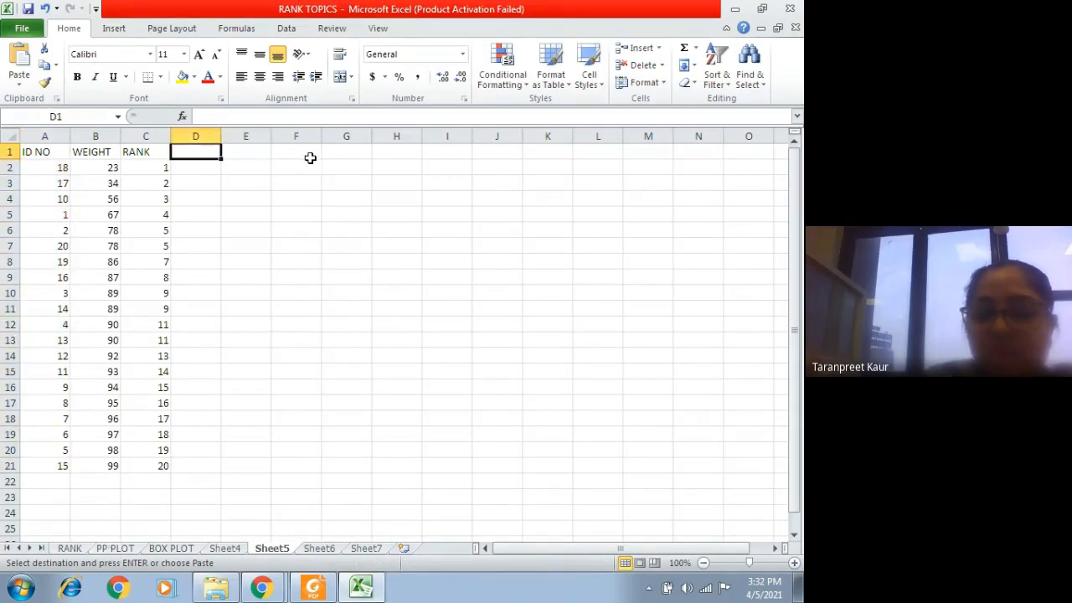
pyautogui.click(70, 550)
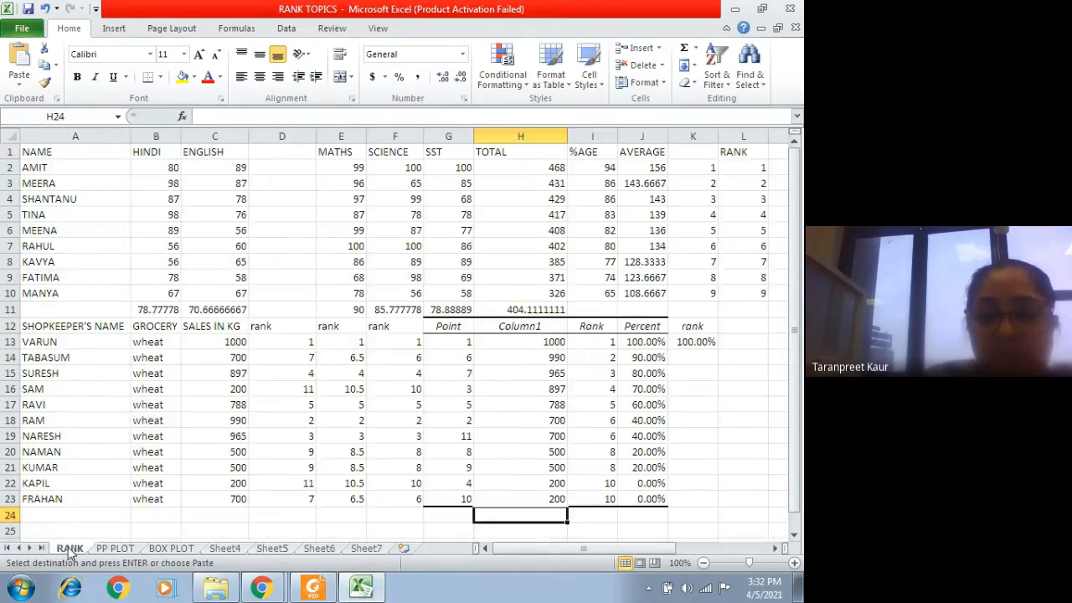
pyautogui.click(115, 549)
pyautogui.click(225, 151)
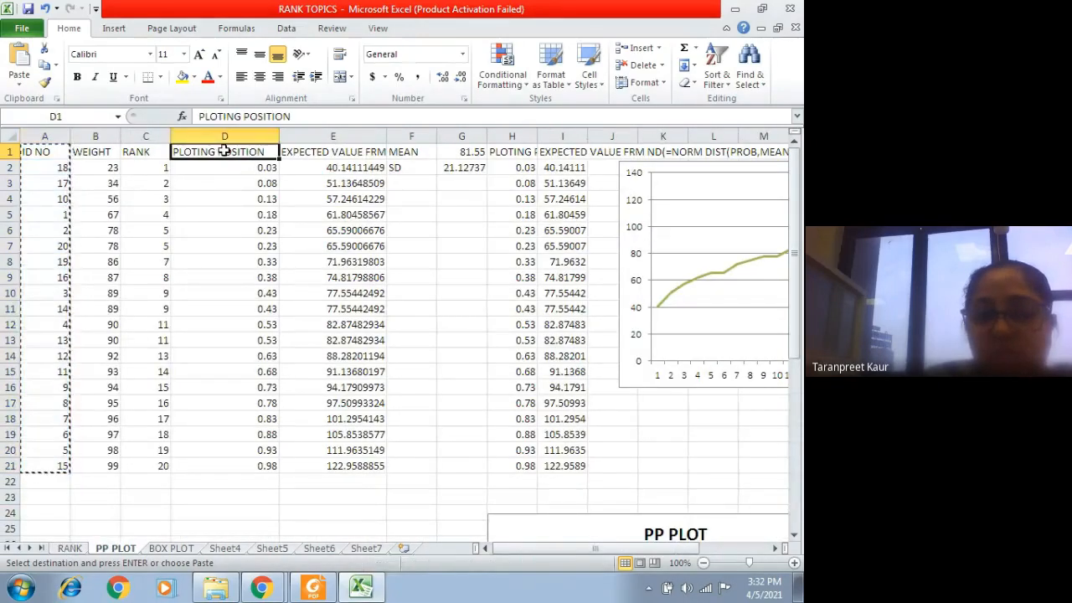
pyautogui.hotkey('ctrl', 'c')
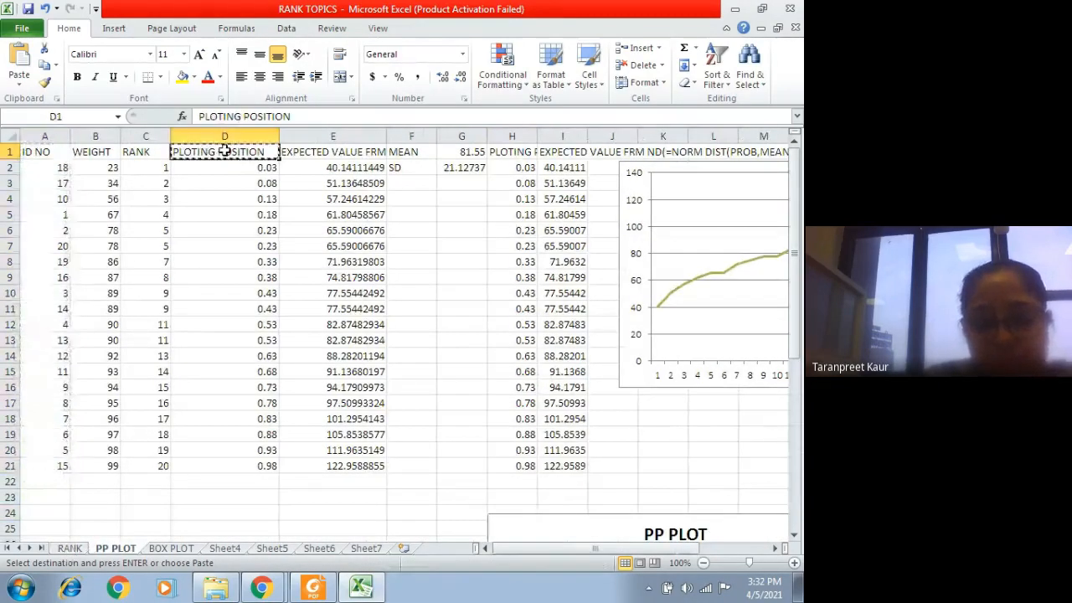
pyautogui.click(320, 547)
pyautogui.click(265, 551)
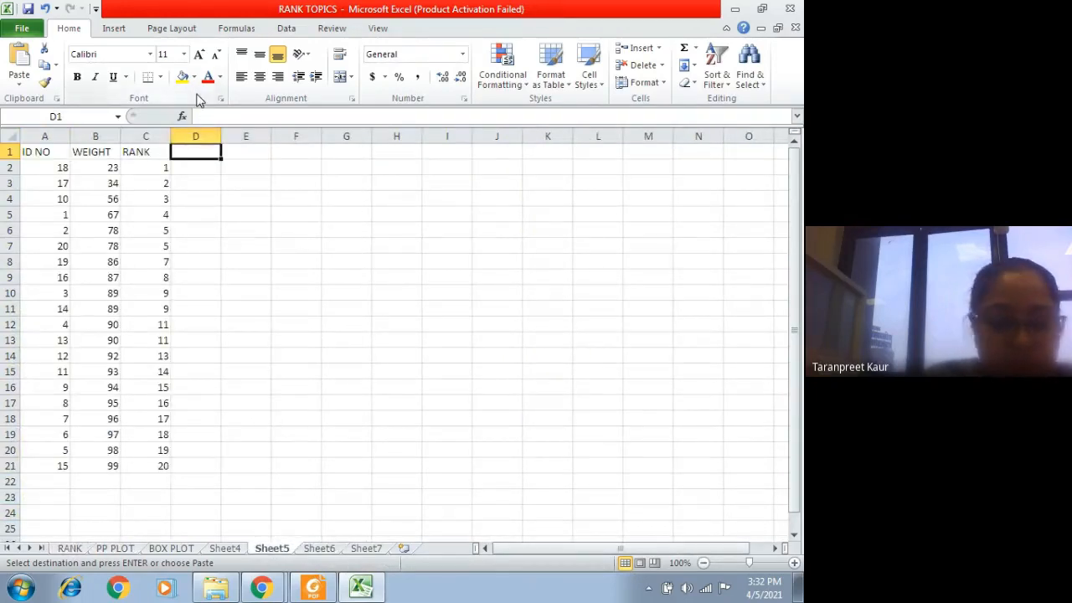
pyautogui.hotkey('ctrl', 'v')
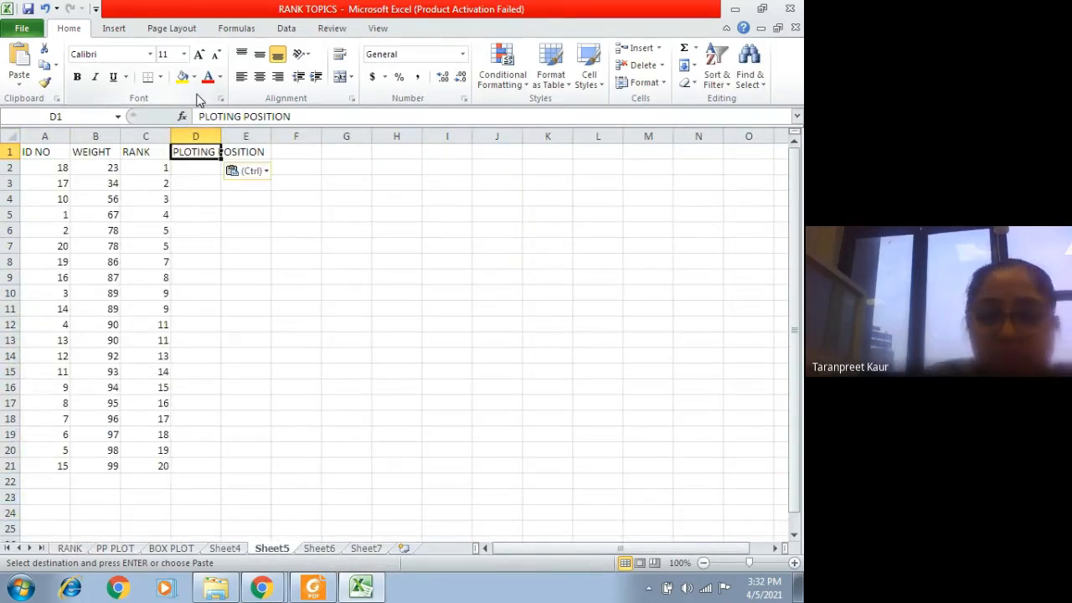
pyautogui.moveTo(222, 136); pyautogui.dragTo(270, 134)
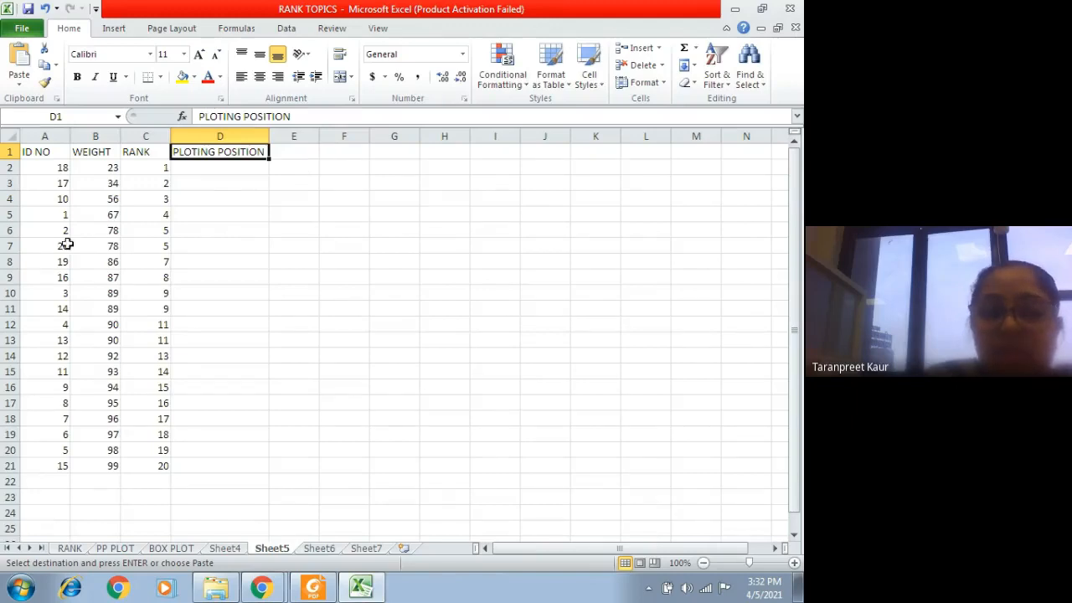
# Step: Examine the plotting position formulas in column D of the PP PLOT sheet from D2 down to D21
pyautogui.click(98, 134)
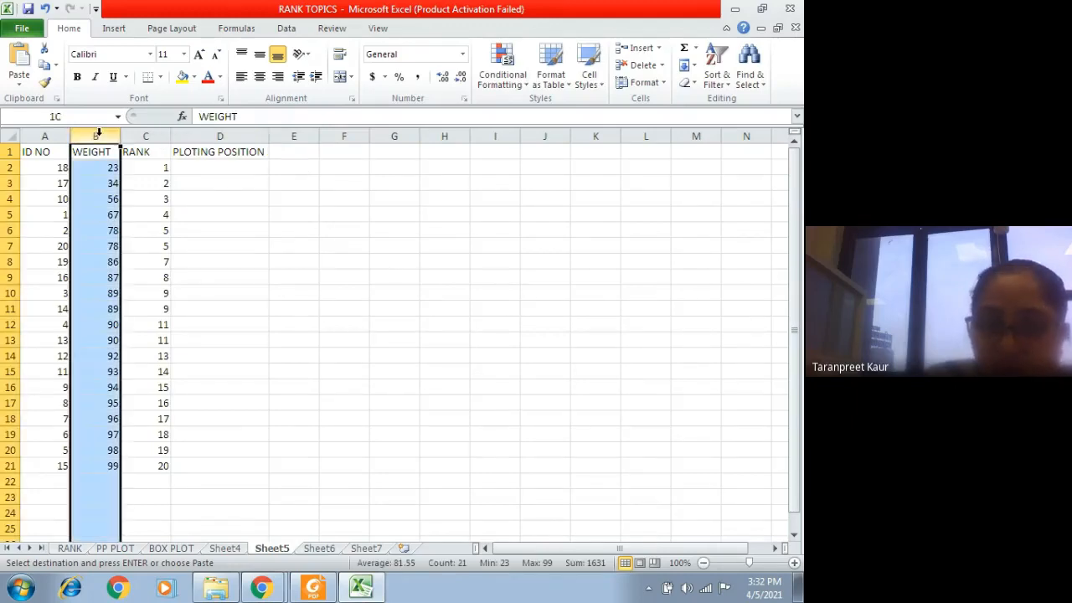
pyautogui.click(201, 186)
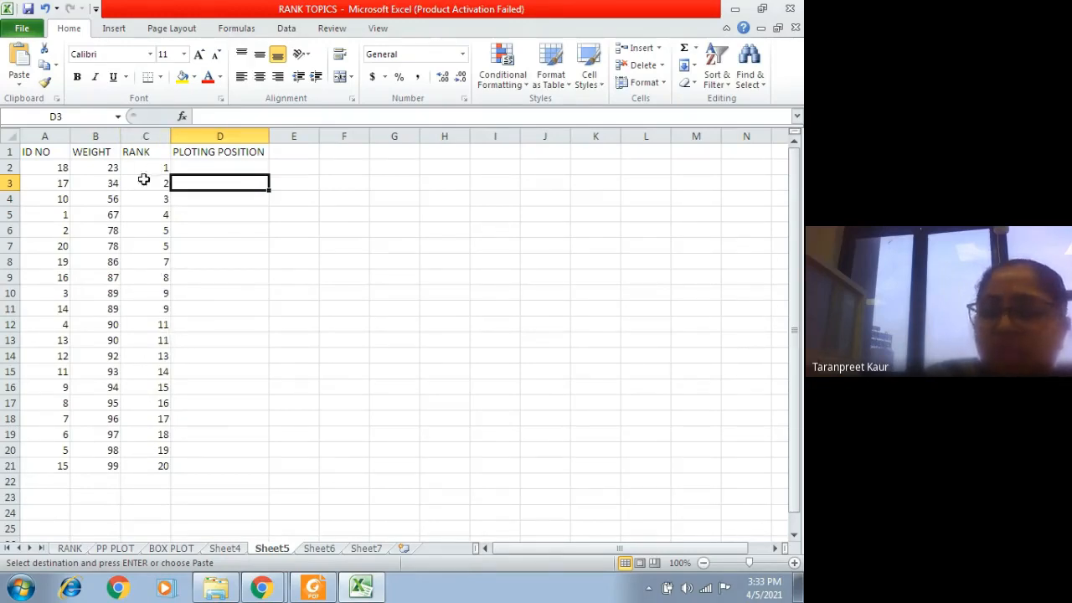
pyautogui.click(235, 164)
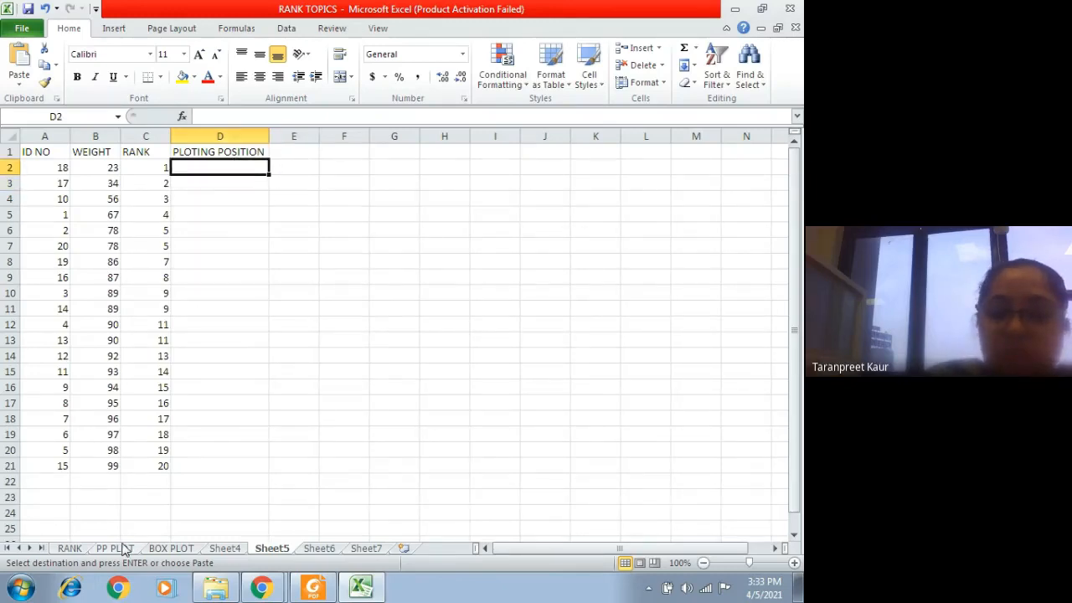
pyautogui.click(116, 549)
pyautogui.click(222, 167)
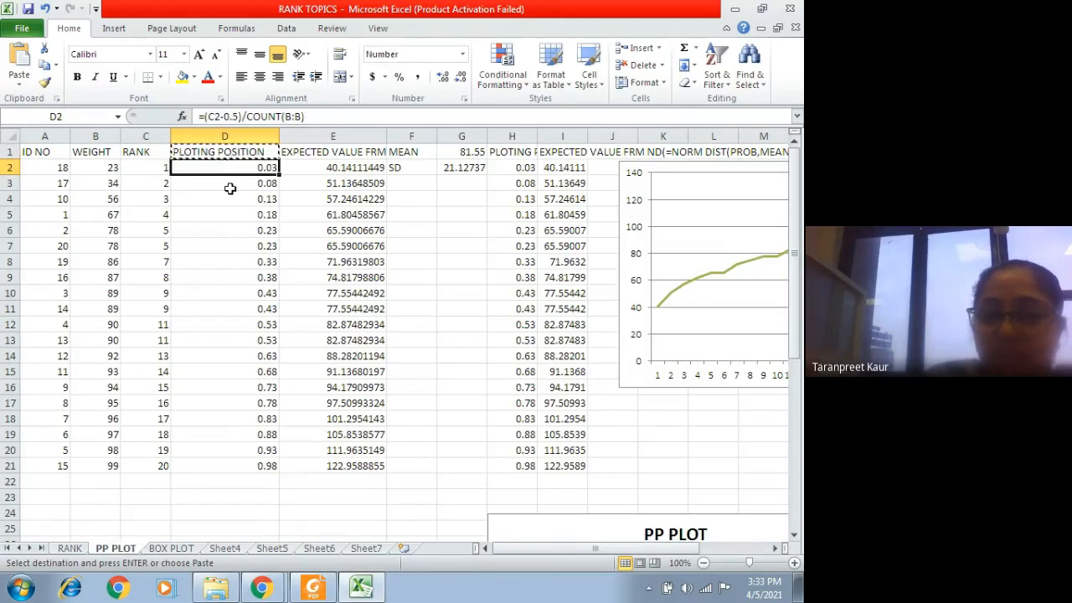
pyautogui.click(230, 188)
pyautogui.click(230, 202)
pyautogui.click(231, 215)
pyautogui.click(231, 232)
pyautogui.moveTo(230, 247); pyautogui.dragTo(229, 254)
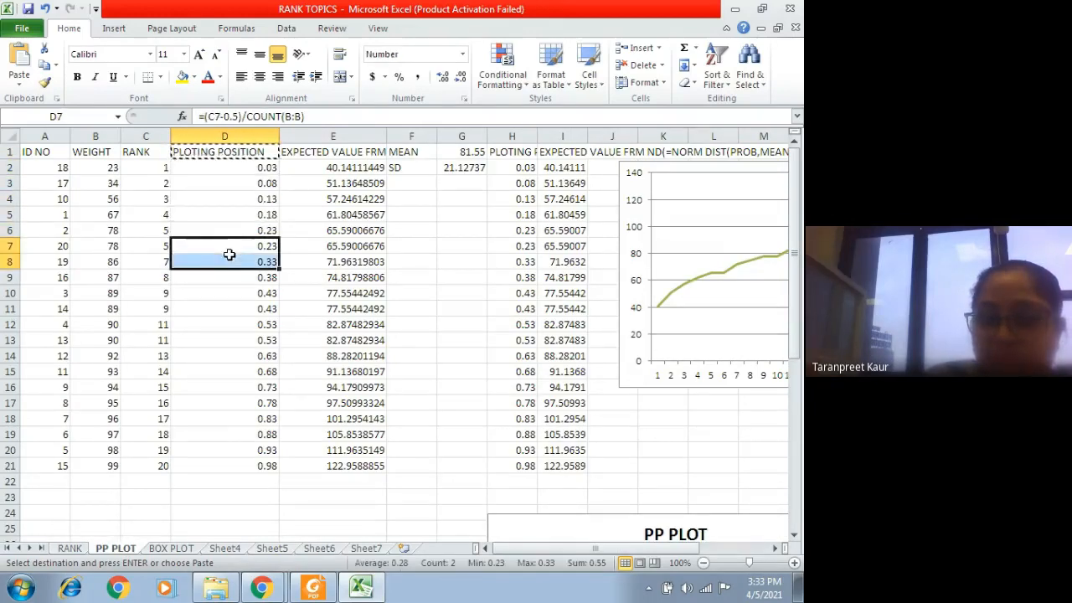
pyautogui.click(227, 323)
pyautogui.click(254, 387)
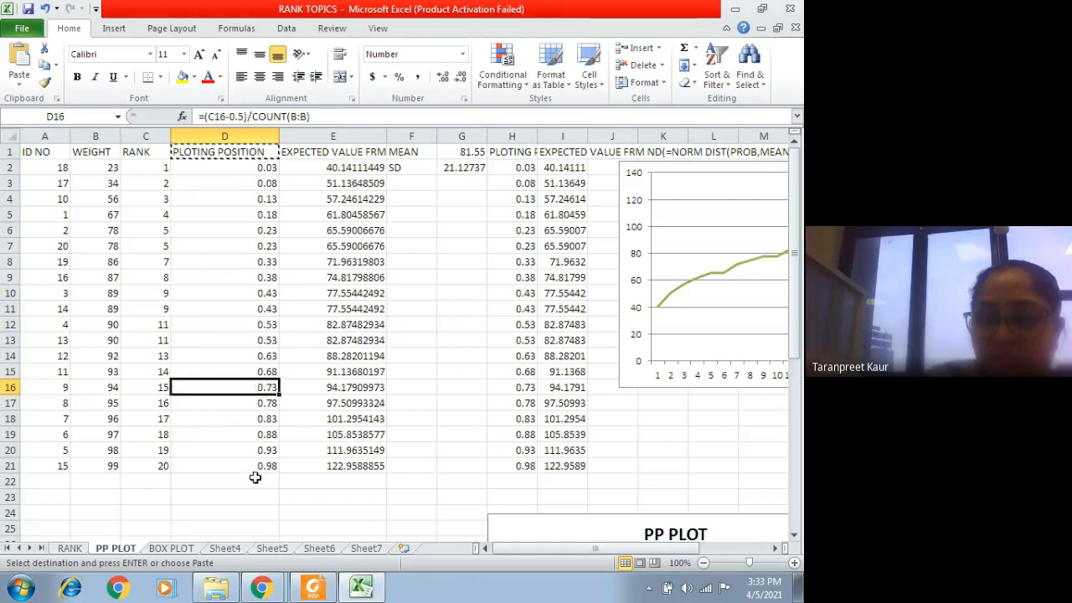
pyautogui.click(256, 477)
pyautogui.click(243, 449)
pyautogui.click(241, 434)
pyautogui.click(240, 379)
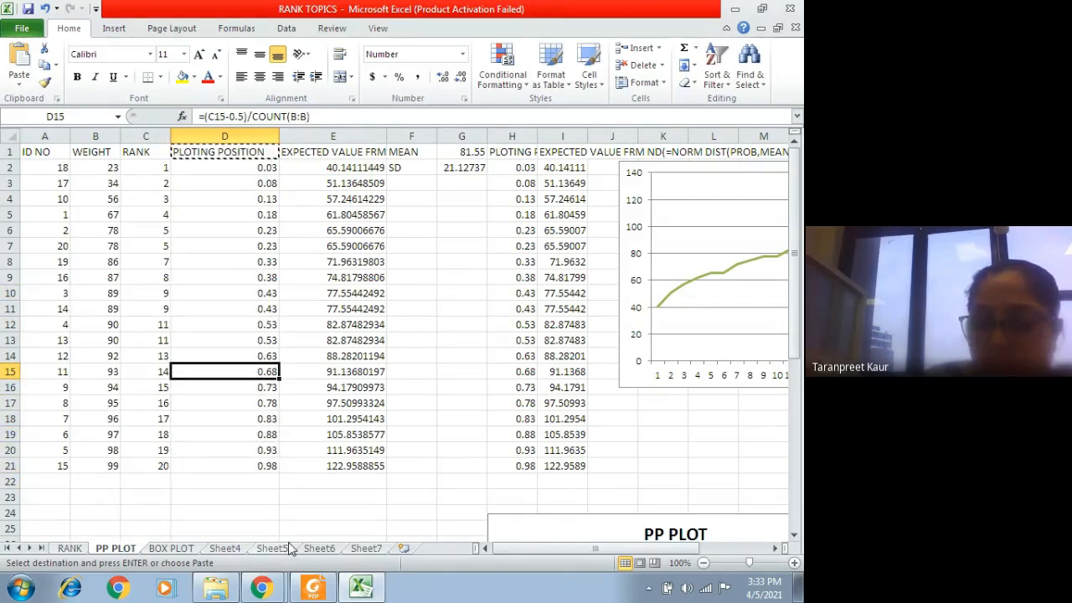
pyautogui.click(202, 169)
# Step: Enter the plotting position formula =(C2-0.5)/COUNT(B:B) in D2 of Sheet5
pyautogui.click(231, 548)
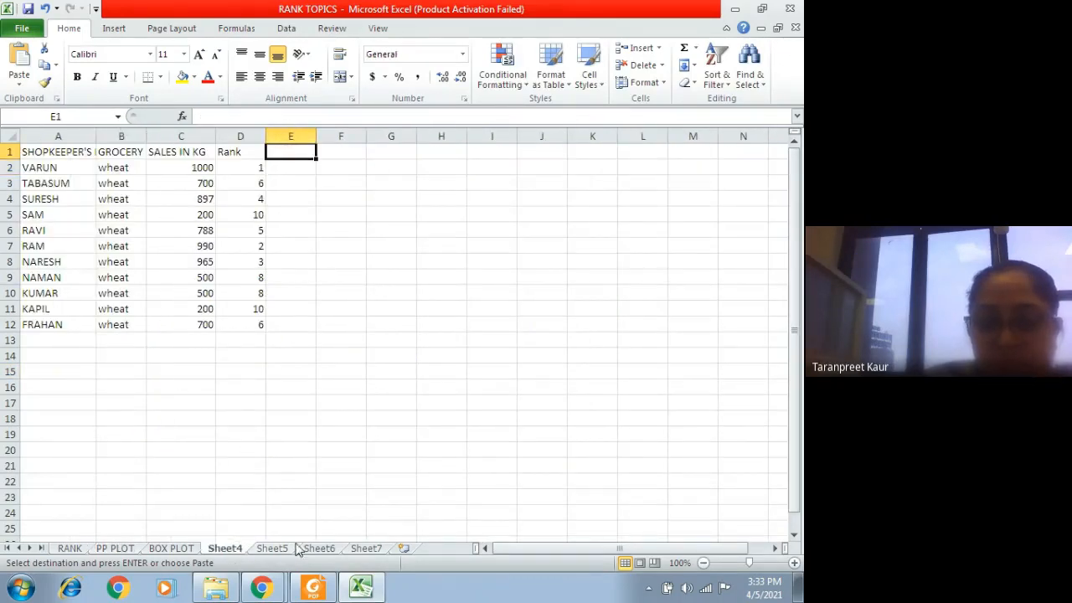
pyautogui.click(271, 549)
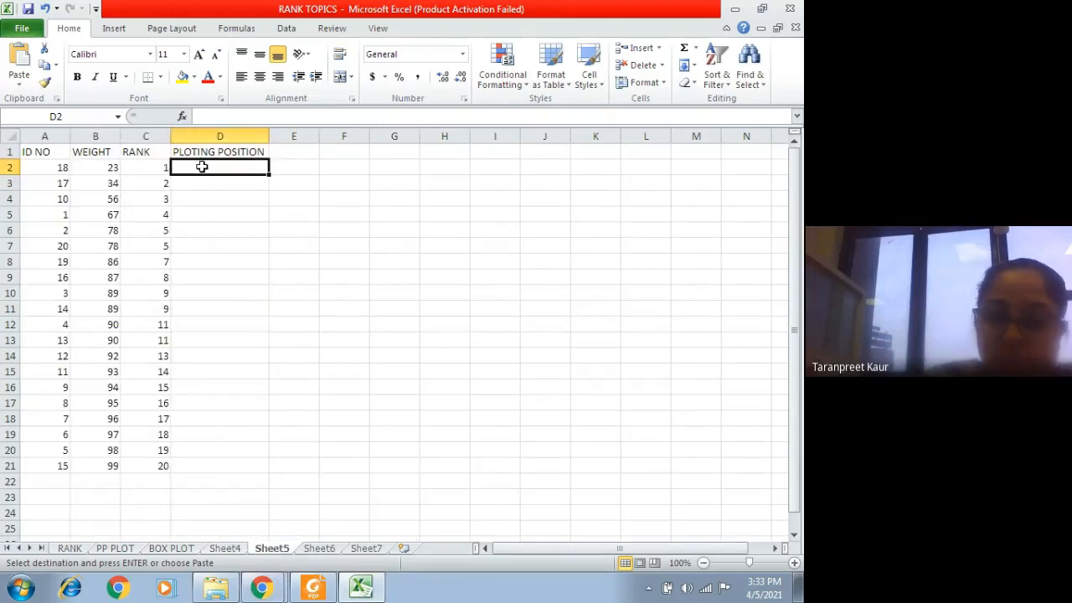
pyautogui.write('=')
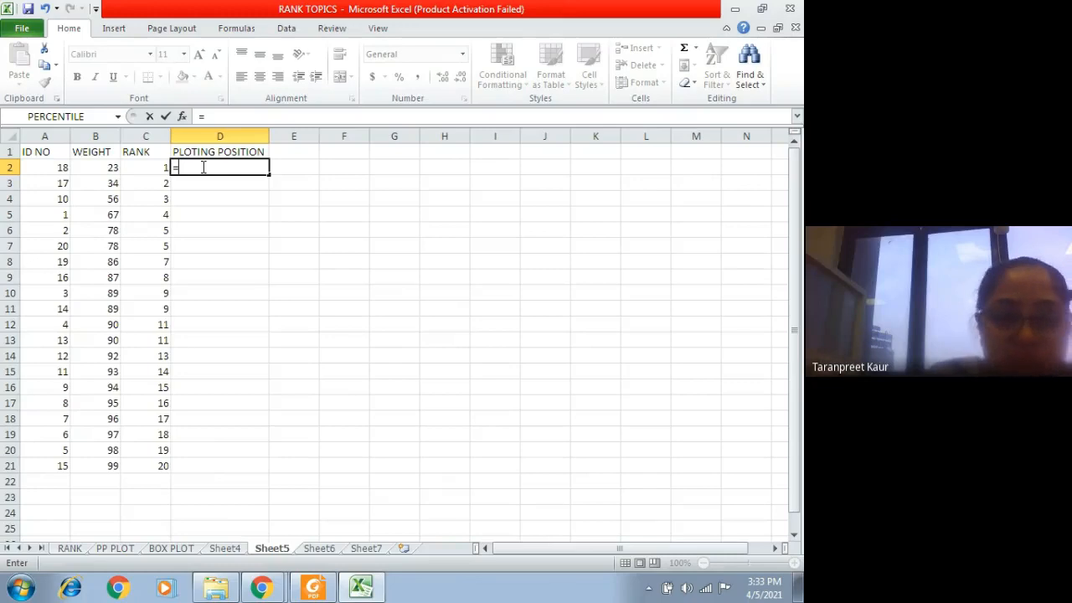
pyautogui.click(140, 171)
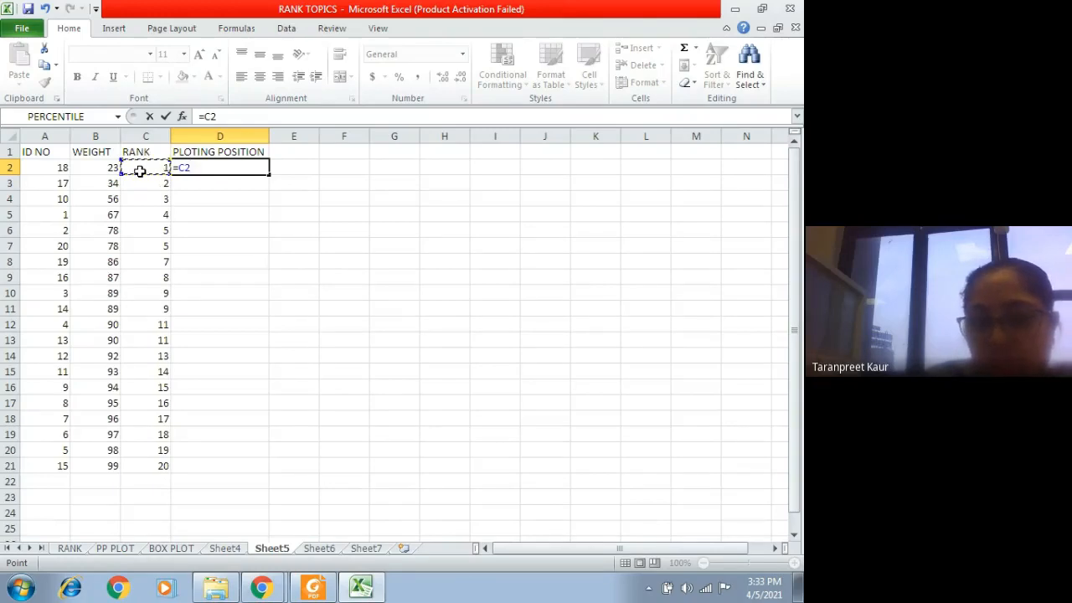
pyautogui.press('BackSpace')
pyautogui.press('BackSpace')
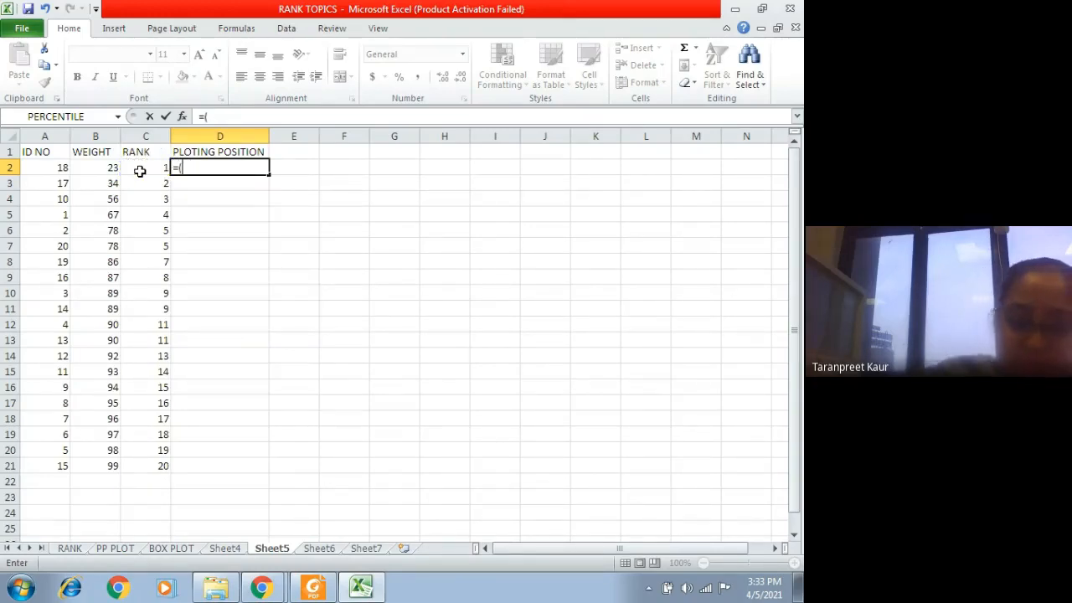
pyautogui.click(140, 171)
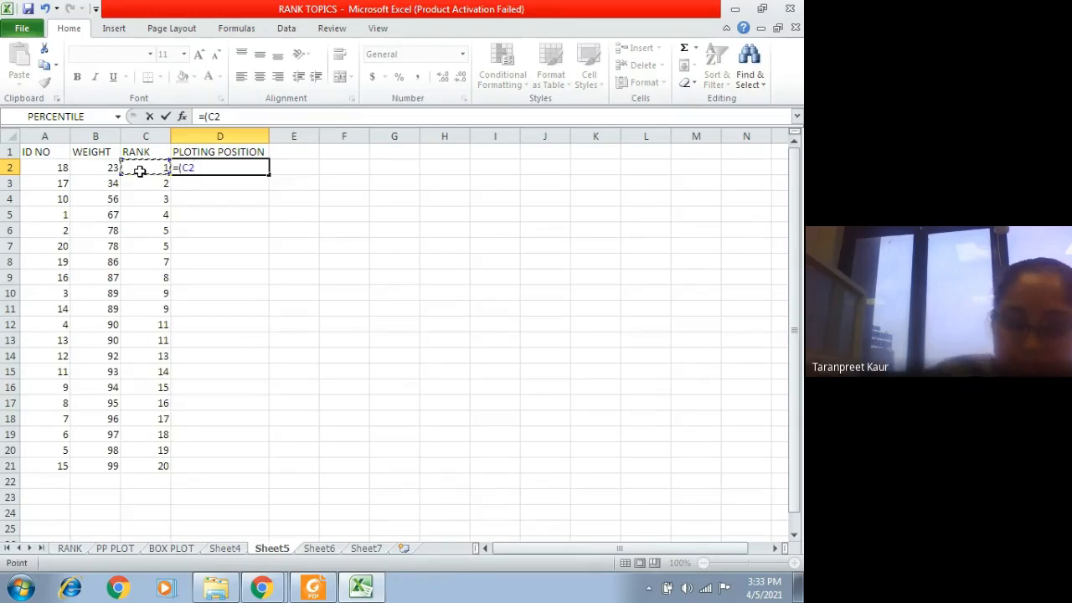
pyautogui.write('-0.5')
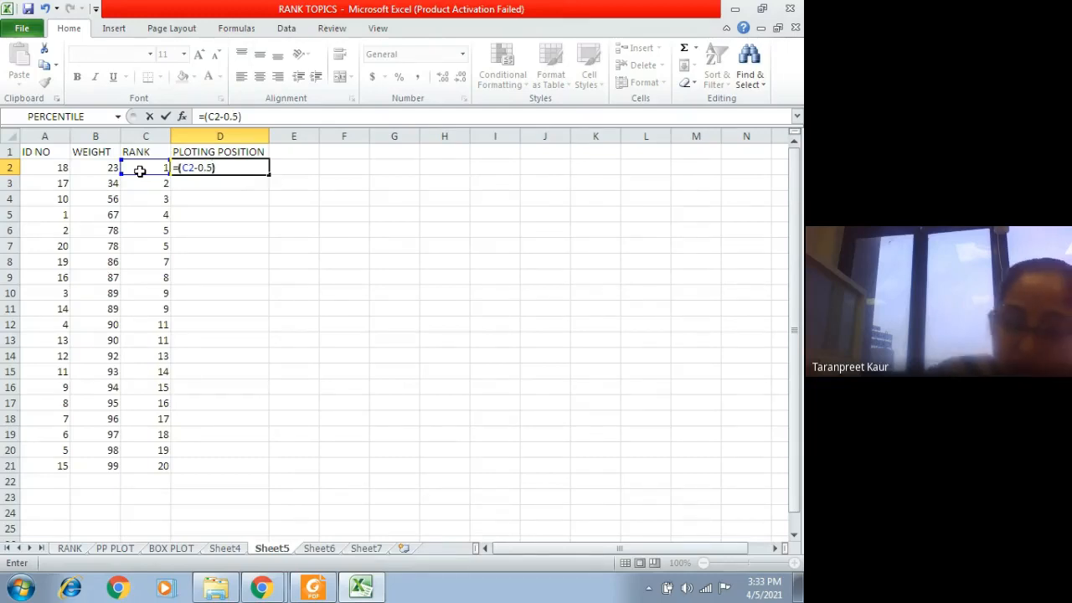
pyautogui.write(')/COUNT')
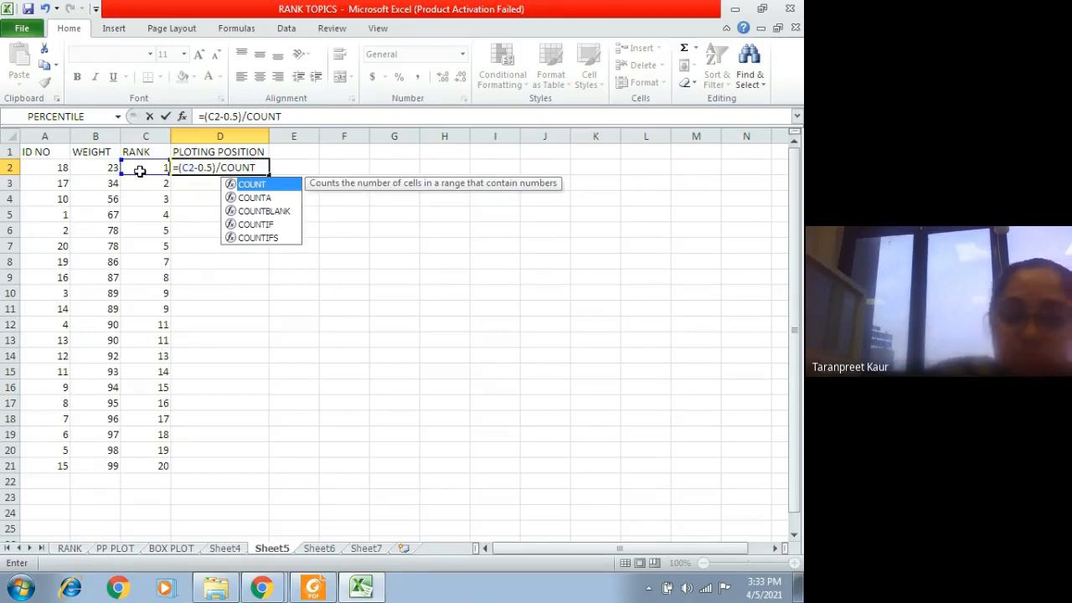
pyautogui.write('(')
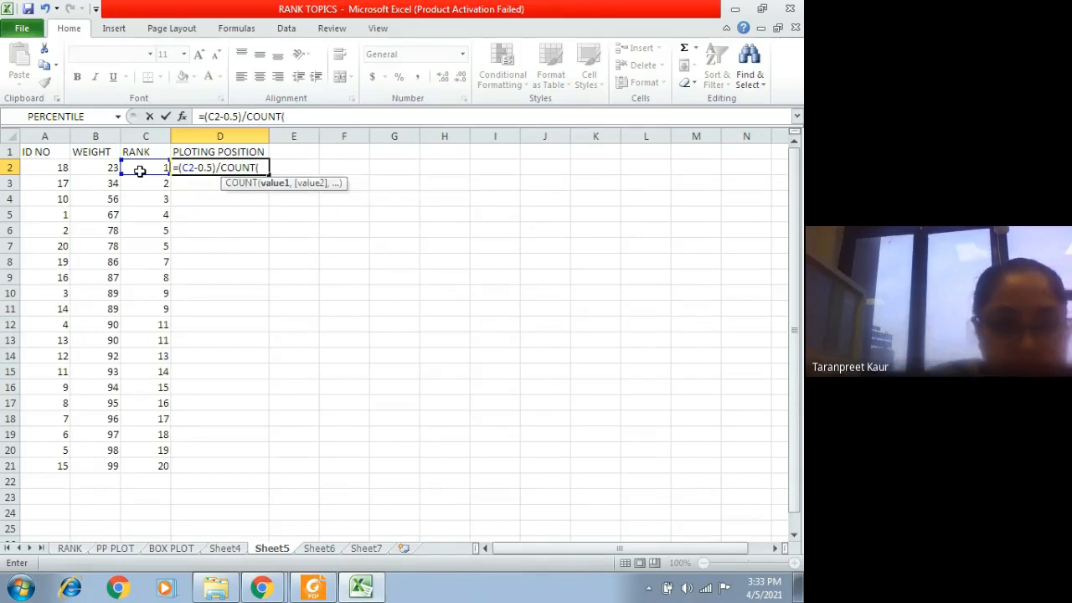
pyautogui.click(95, 136)
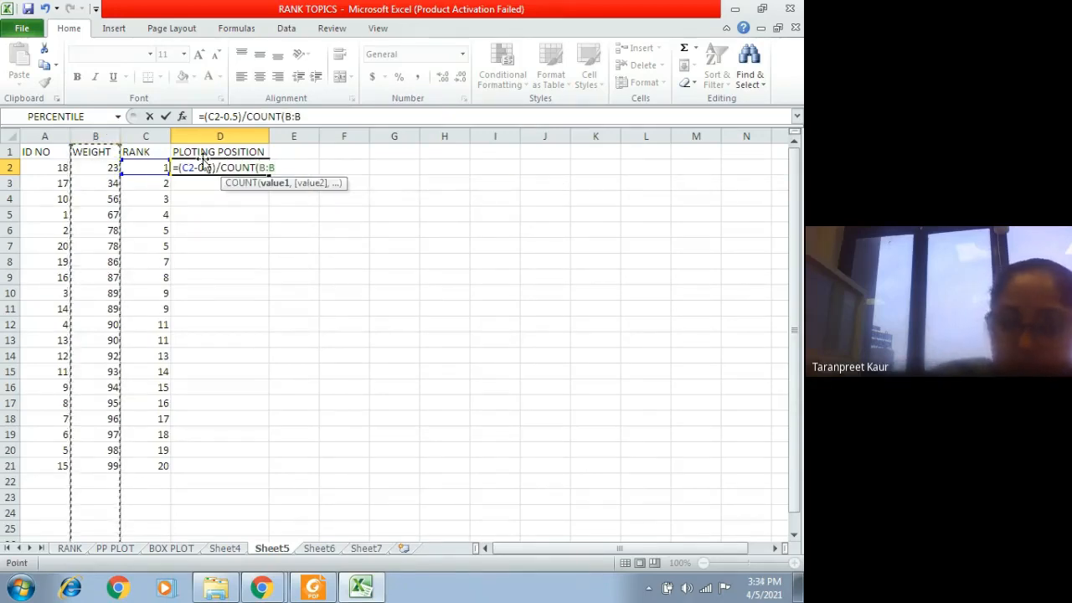
pyautogui.write(')')
pyautogui.press('Return')
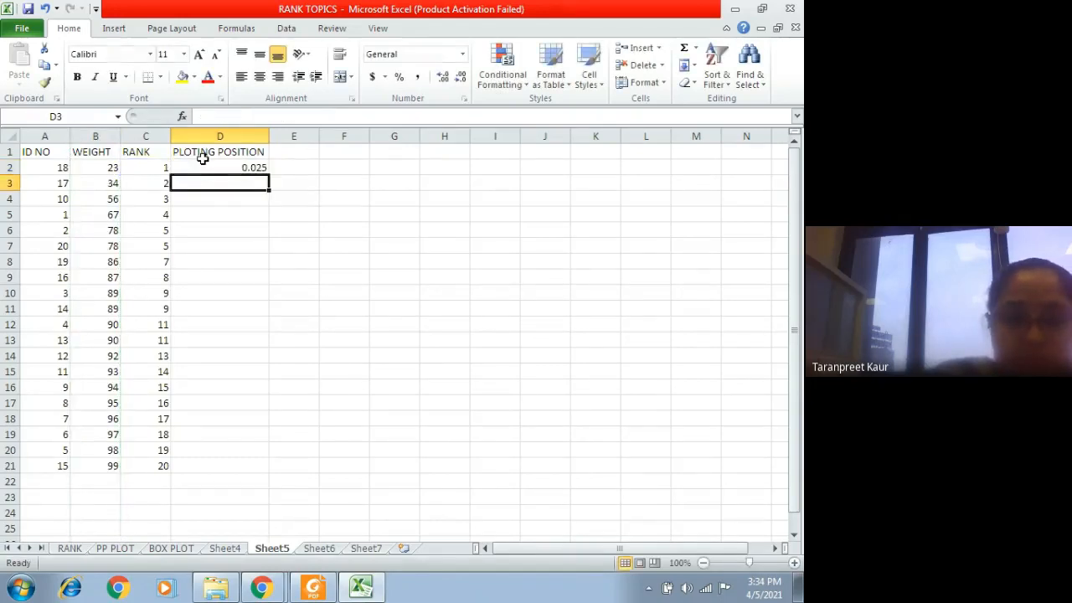
# Step: Fill the plotting position formula from D2 down to D21 and reduce the values to two decimal places
pyautogui.click(251, 170)
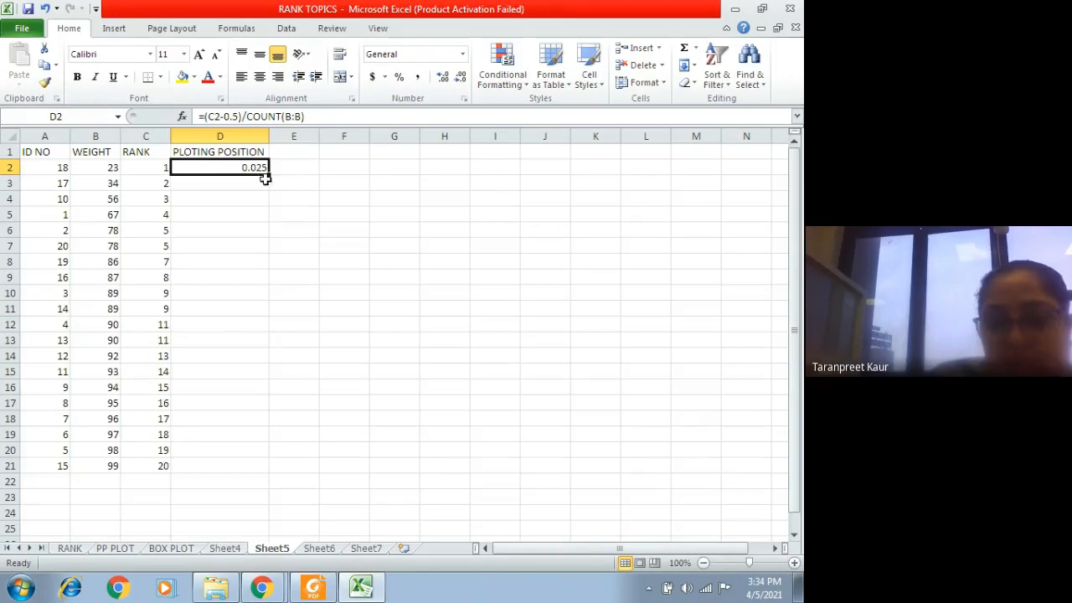
pyautogui.moveTo(269, 173); pyautogui.dragTo(273, 471)
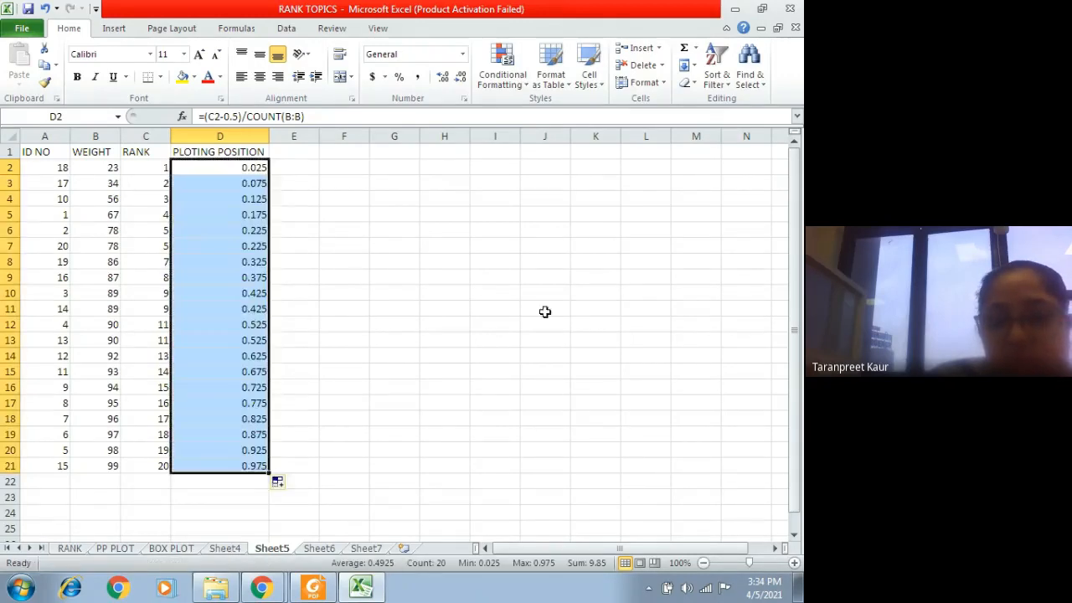
pyautogui.click(461, 76)
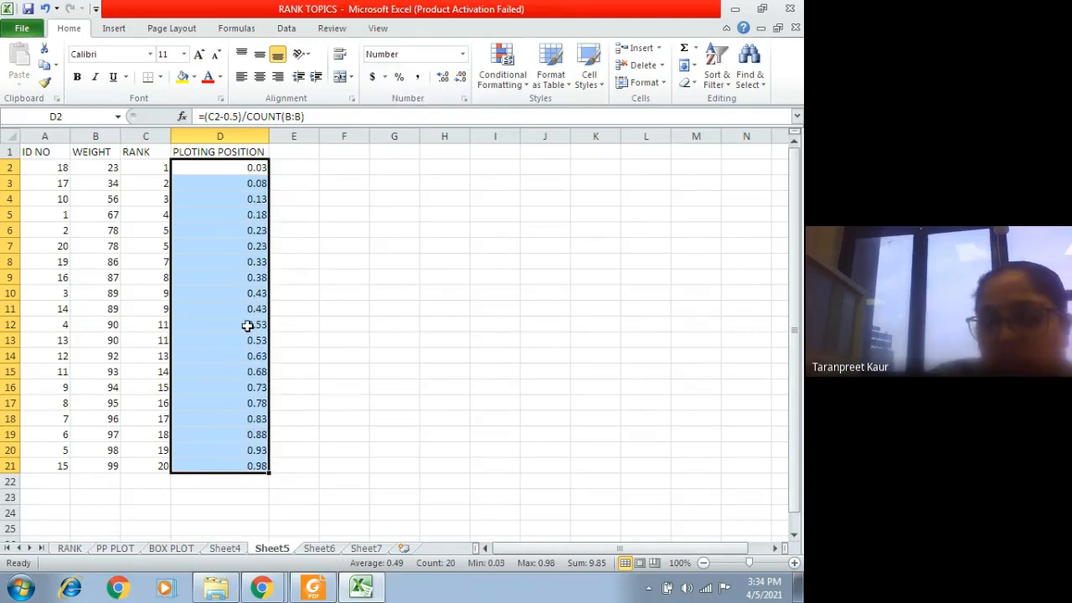
pyautogui.click(229, 155)
pyautogui.click(220, 167)
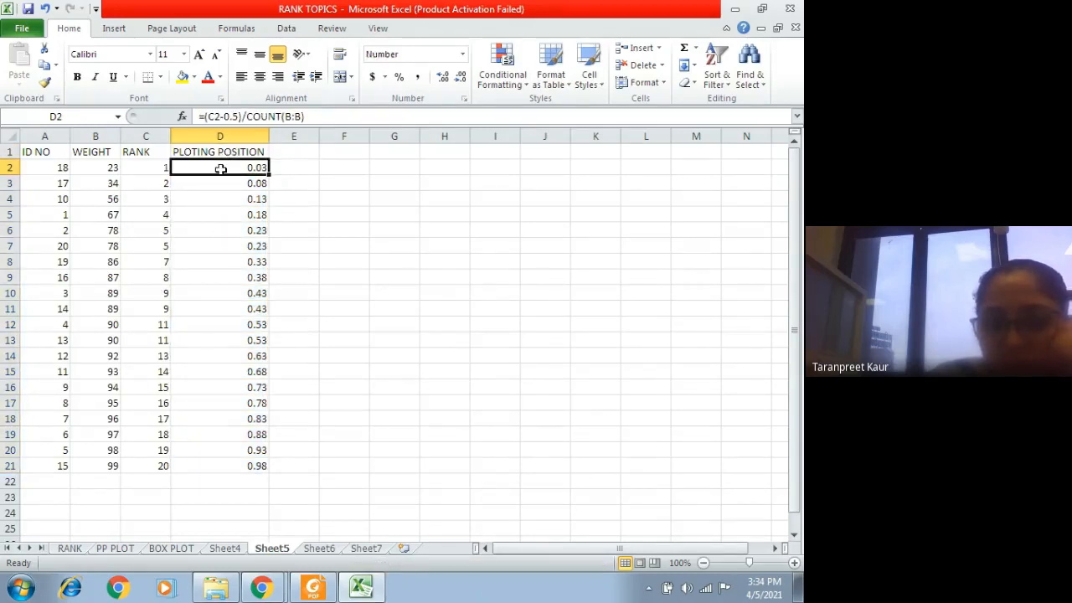
pyautogui.click(146, 170)
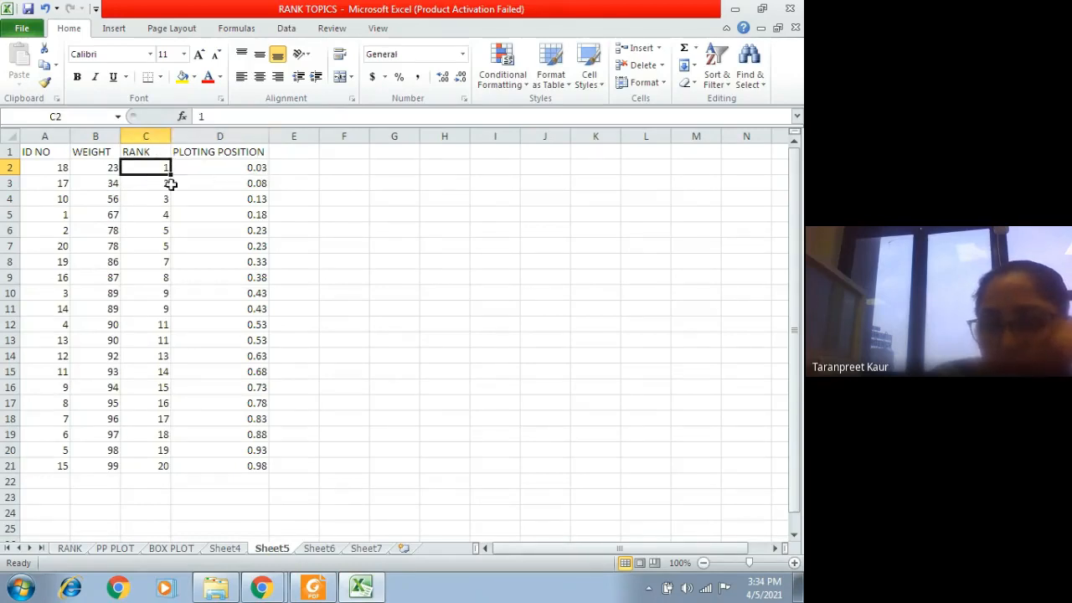
pyautogui.click(221, 166)
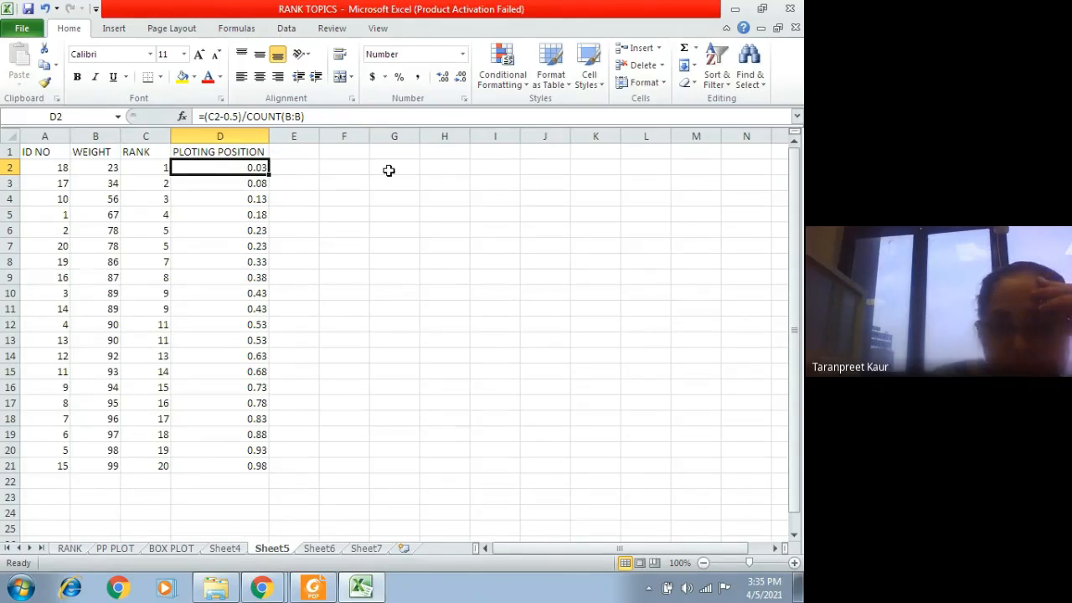
# Step: Enter the label MEAN in E1 and start a formula in F1 beside it
pyautogui.click(287, 154)
pyautogui.write('MEAN')
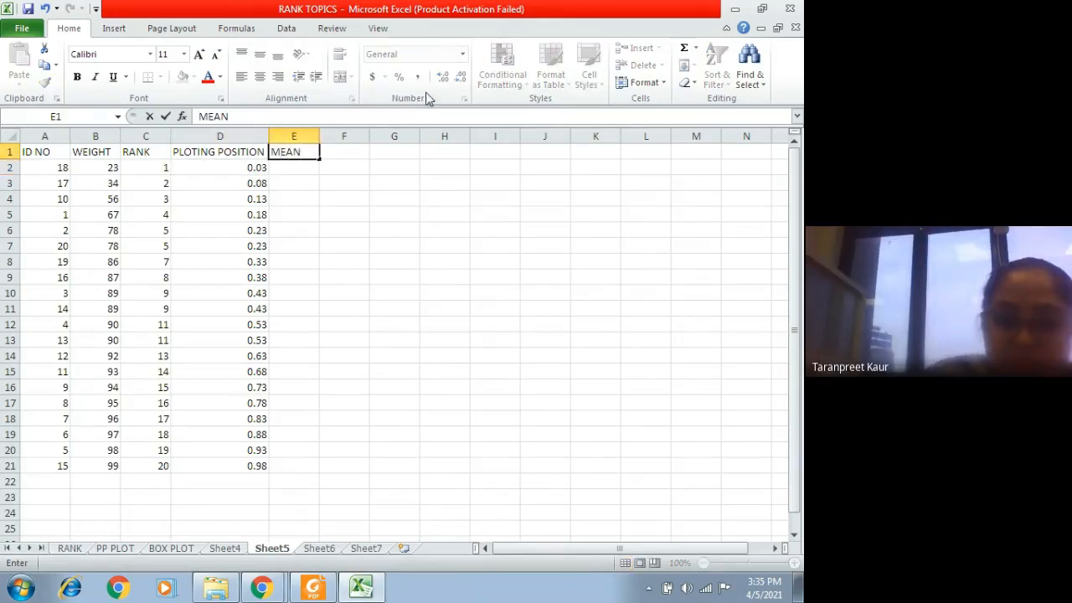
pyautogui.click(342, 147)
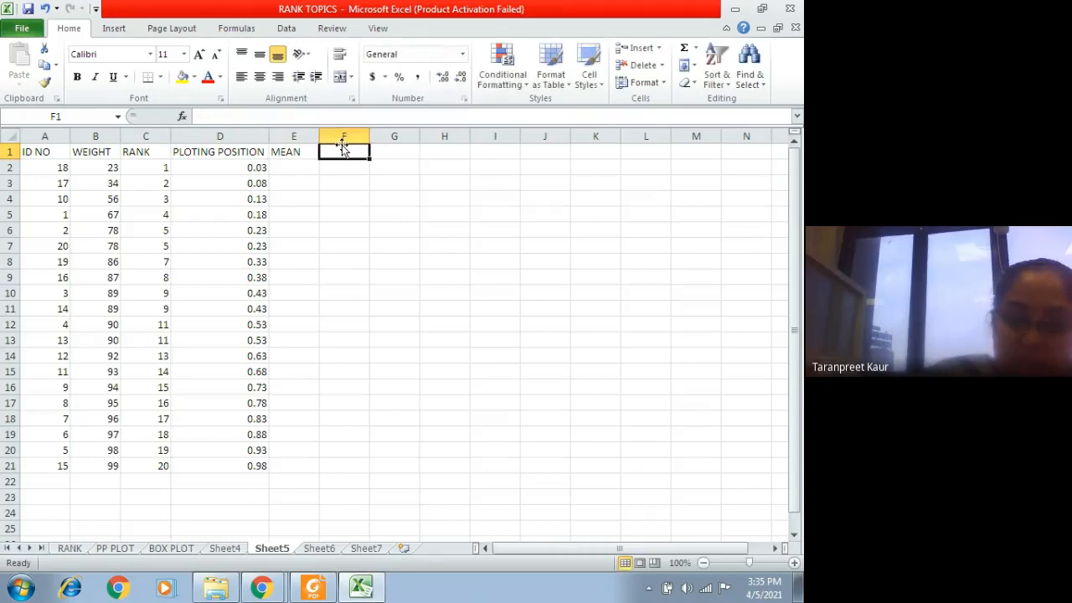
pyautogui.write('=')
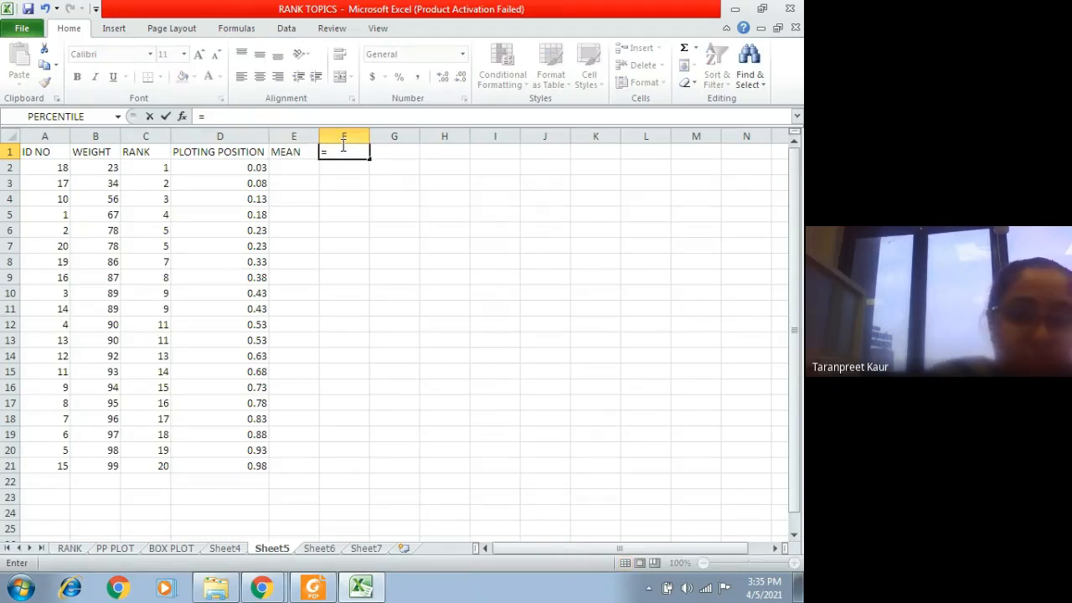
pyautogui.write('MEAN')
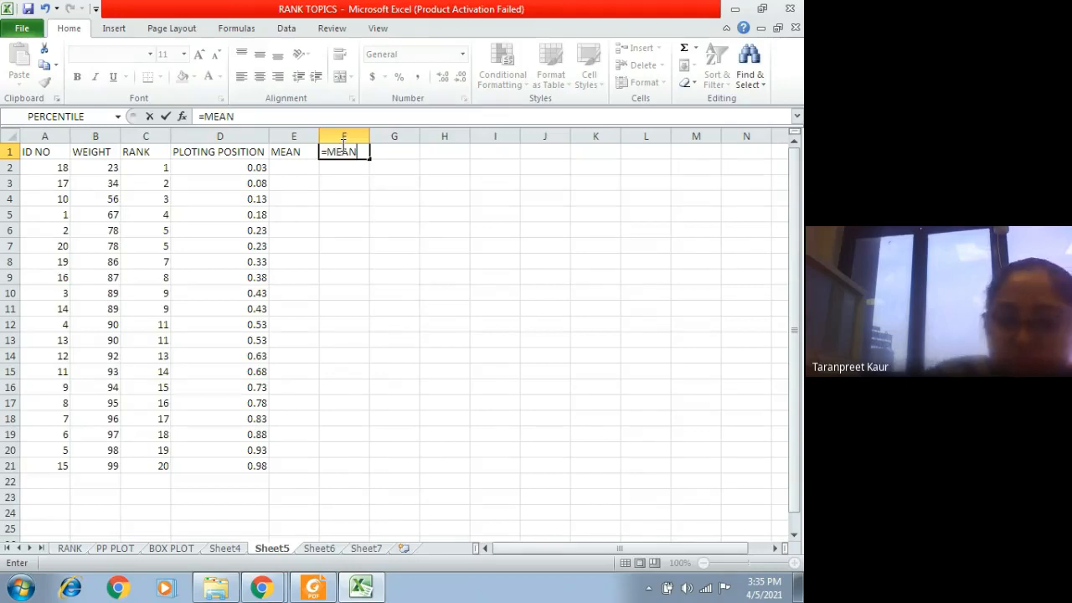
pyautogui.press('BackSpace')
pyautogui.press('BackSpace')
pyautogui.press('BackSpace')
pyautogui.press('BackSpace')
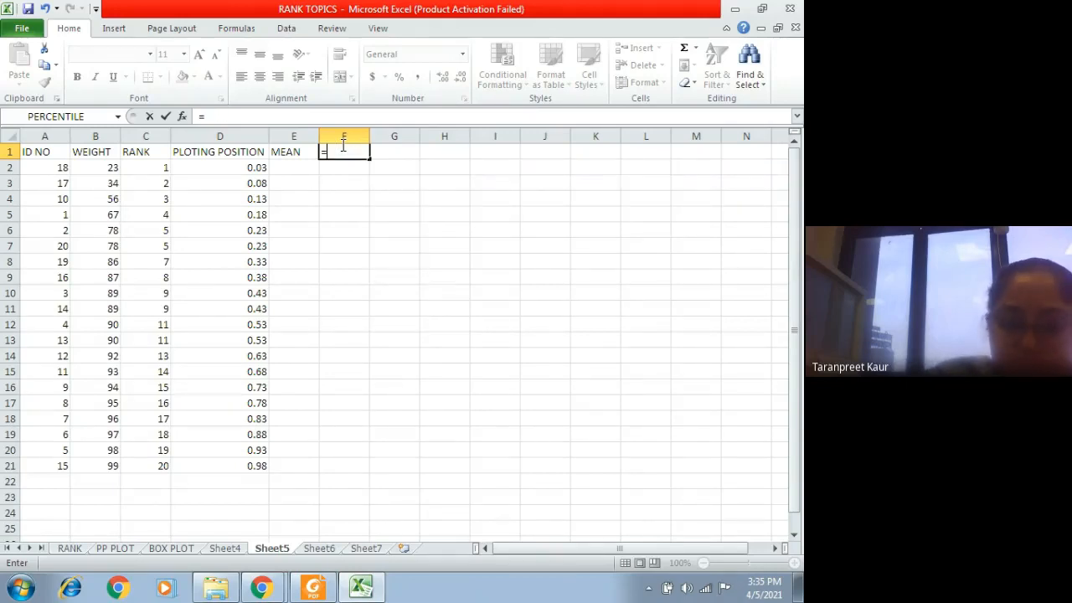
pyautogui.write('M')
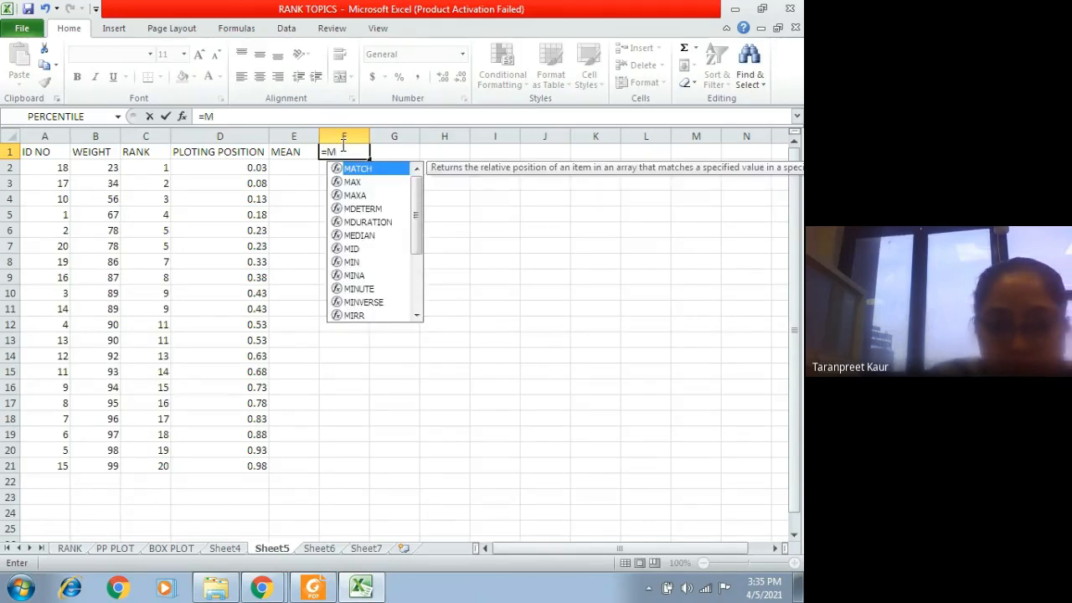
pyautogui.write('EAN')
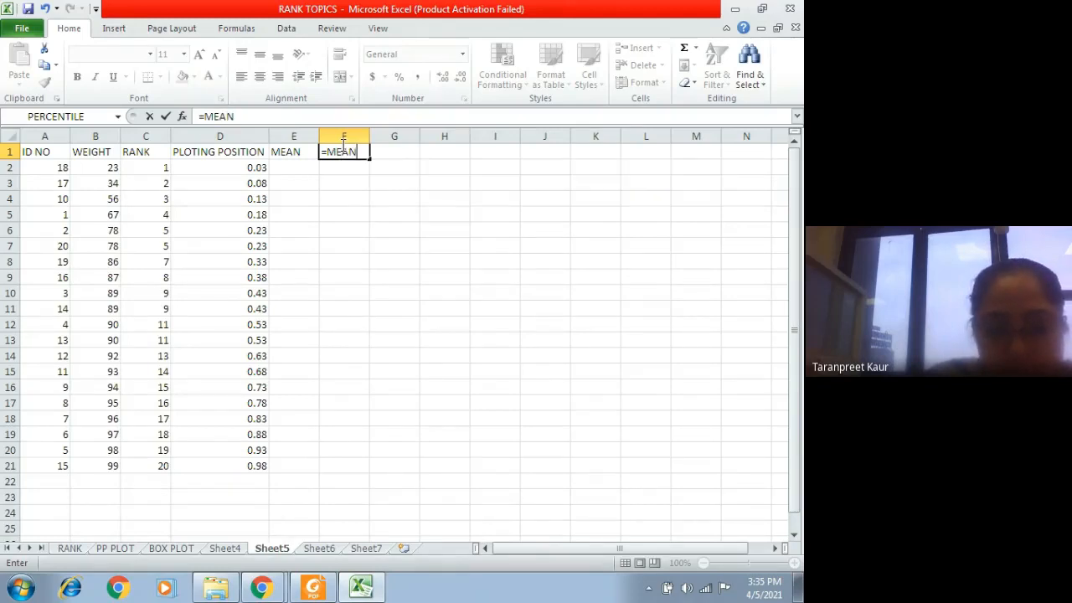
pyautogui.press('BackSpace')
pyautogui.press('BackSpace')
pyautogui.press('BackSpace')
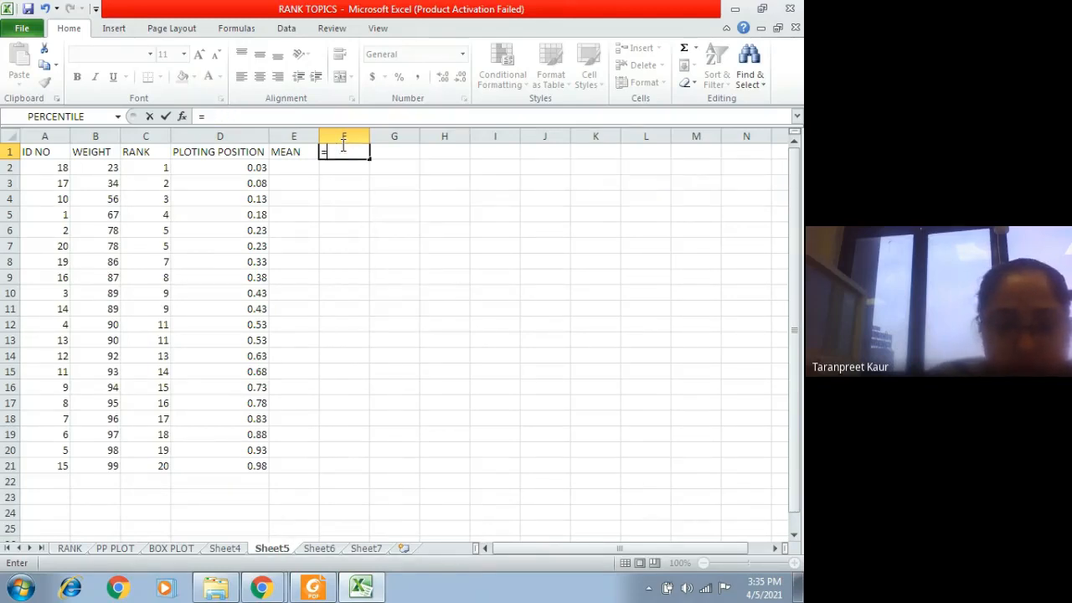
# Step: Try to calculate the mean of the weights by completing the formula in F1 as =(B2:B21)
pyautogui.write('(')
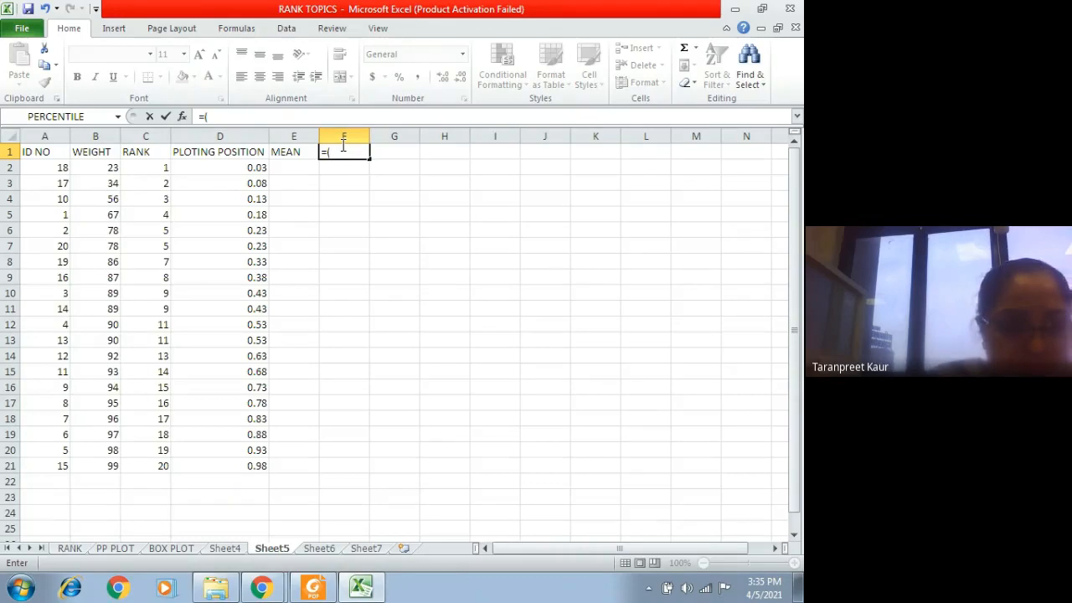
pyautogui.moveTo(93, 166); pyautogui.dragTo(92, 466)
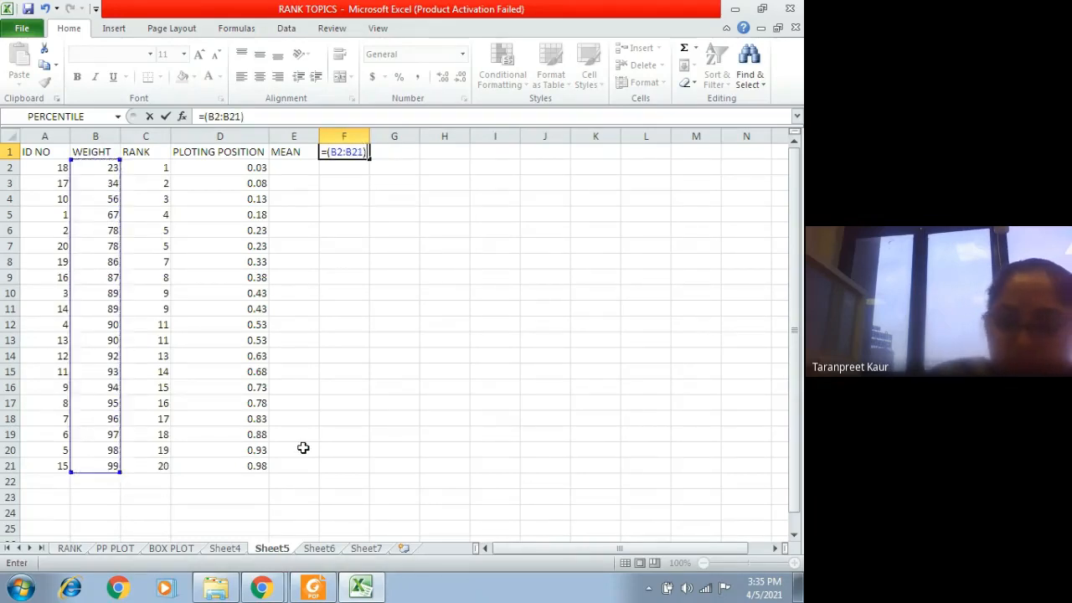
pyautogui.press('Return')
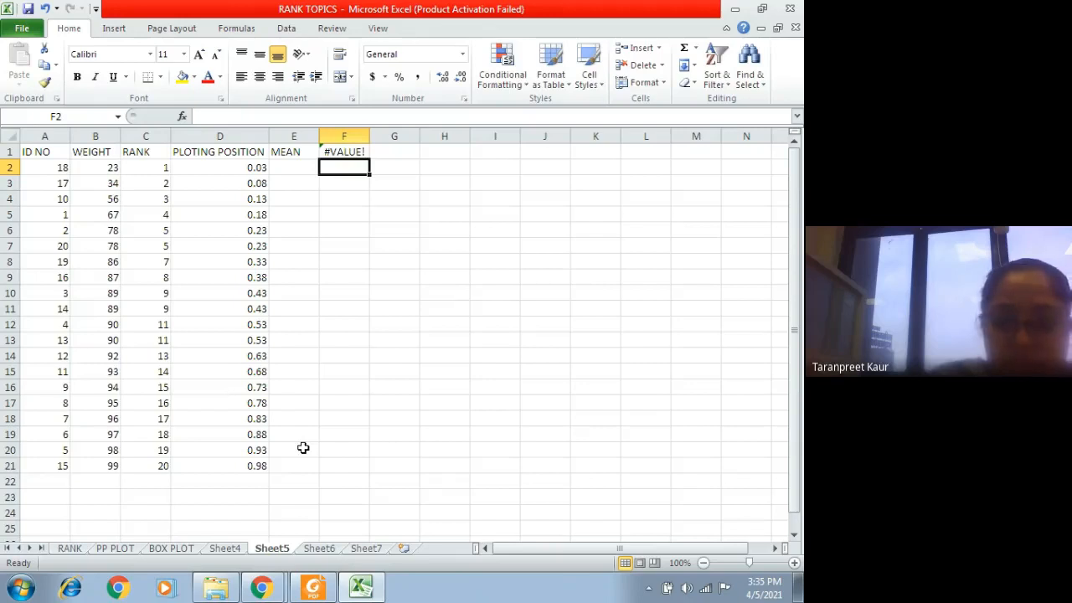
# Step: Clear the faulty mean formula from F1 of Sheet5
pyautogui.click(343, 153)
pyautogui.doubleClick(343, 153)
pyautogui.click(341, 196)
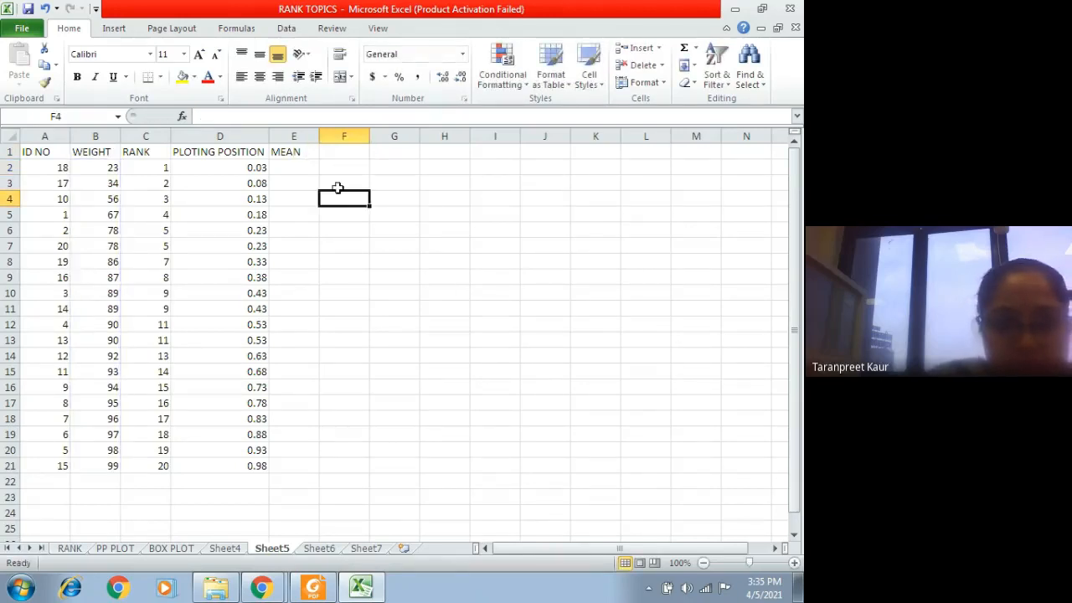
pyautogui.click(327, 150)
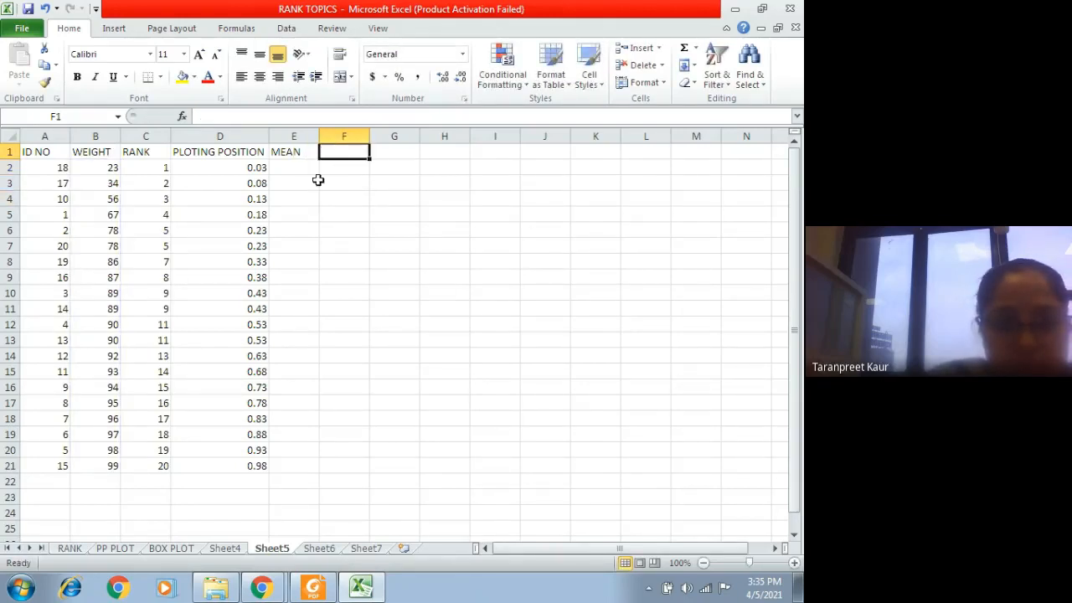
# Step: Check the formula behind the mean in G1 of the PP PLOT sheet and return to Sheet5
pyautogui.click(115, 548)
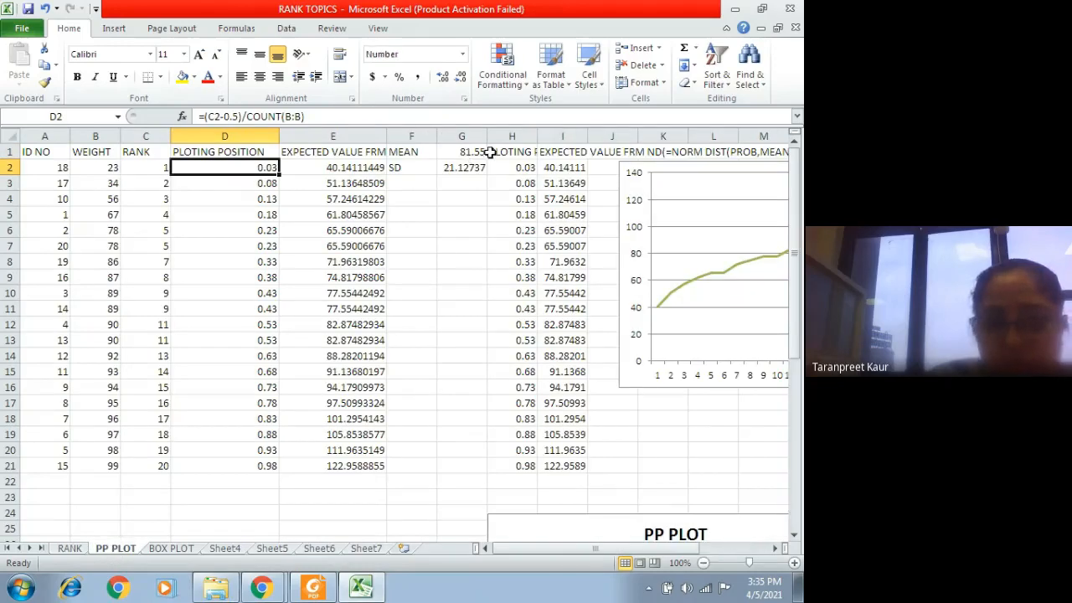
pyautogui.click(453, 153)
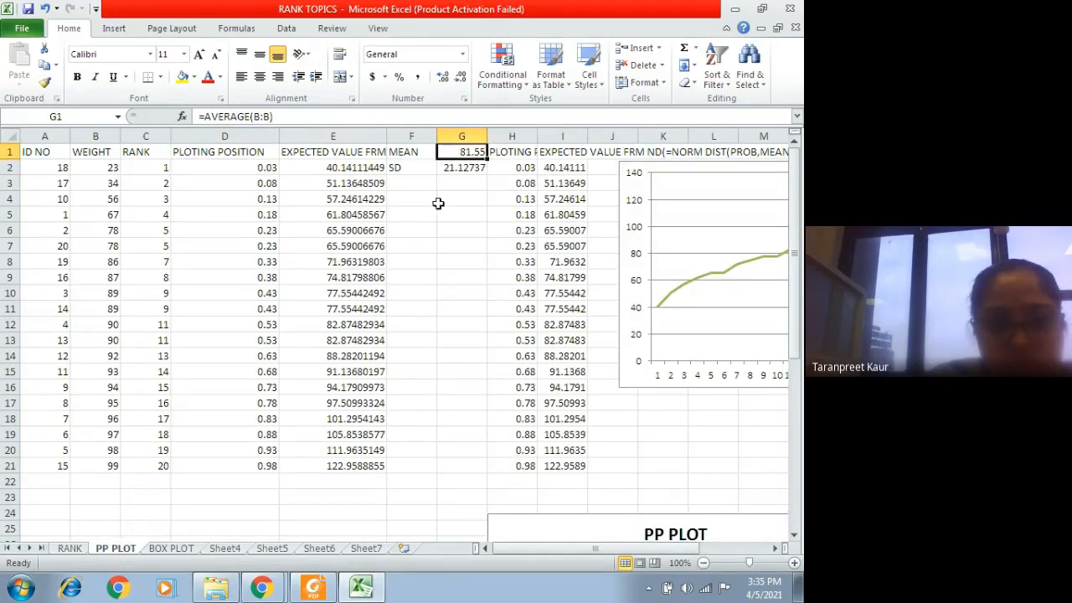
pyautogui.click(273, 549)
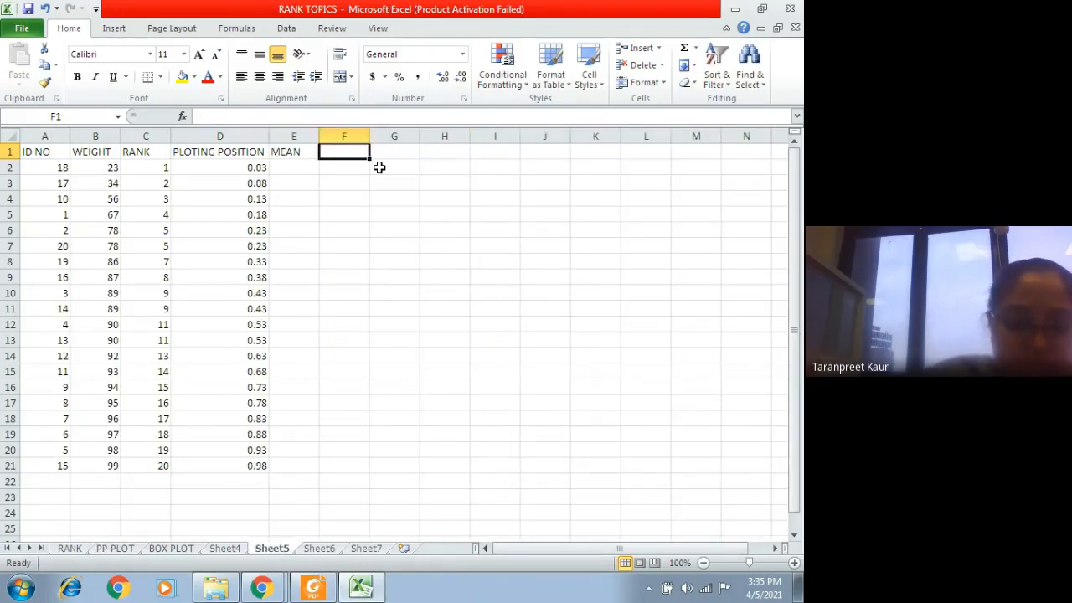
# Step: Calculate the mean of the weights in F1 with the formula =AVERAGE(B2:B21)
pyautogui.write('=AVERA')
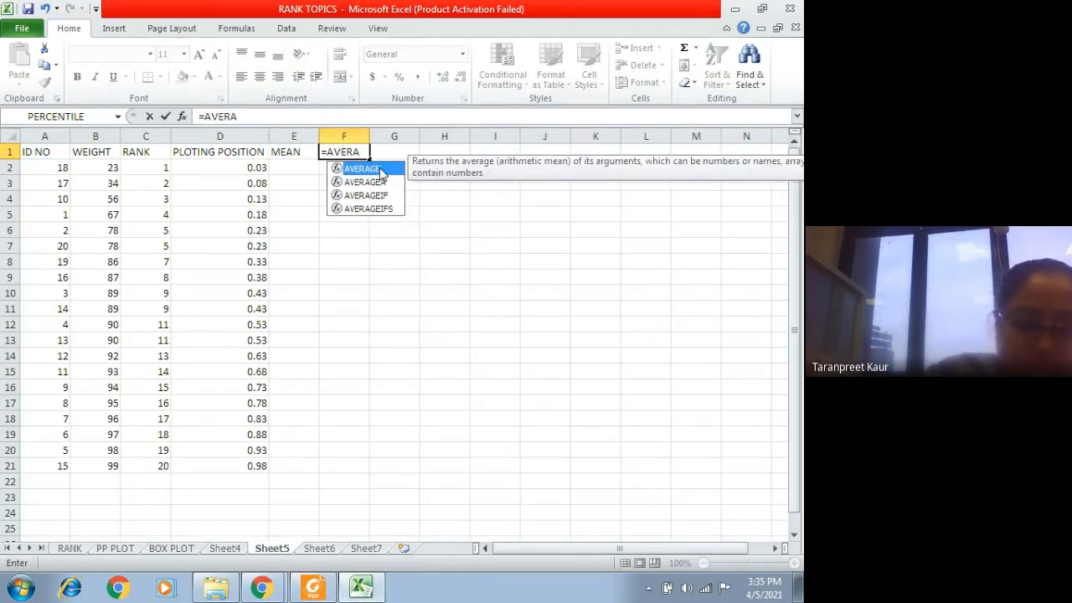
pyautogui.write('GE')
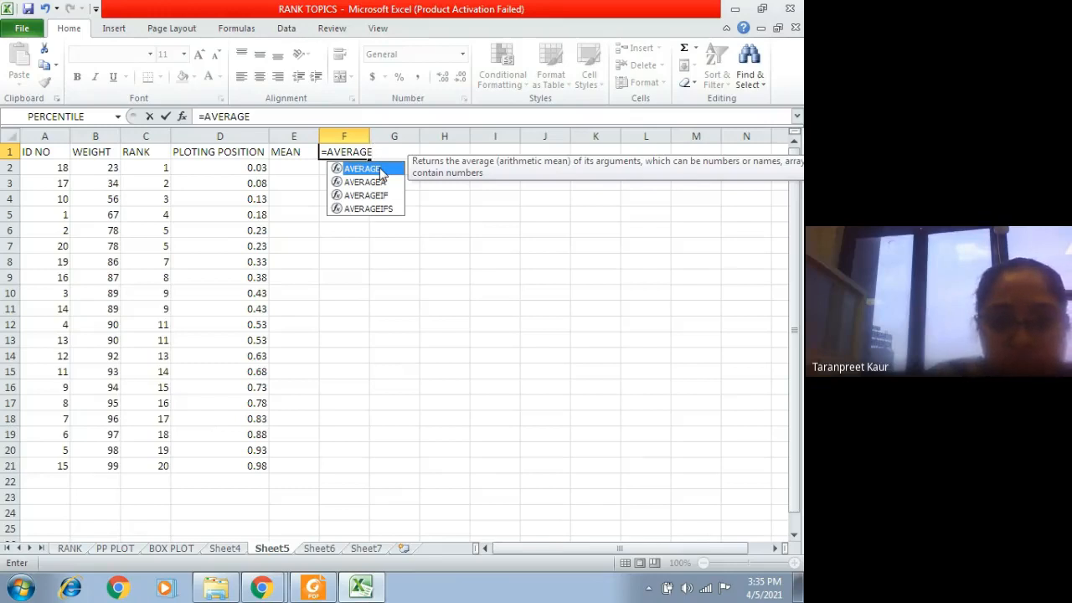
pyautogui.doubleClick(381, 170)
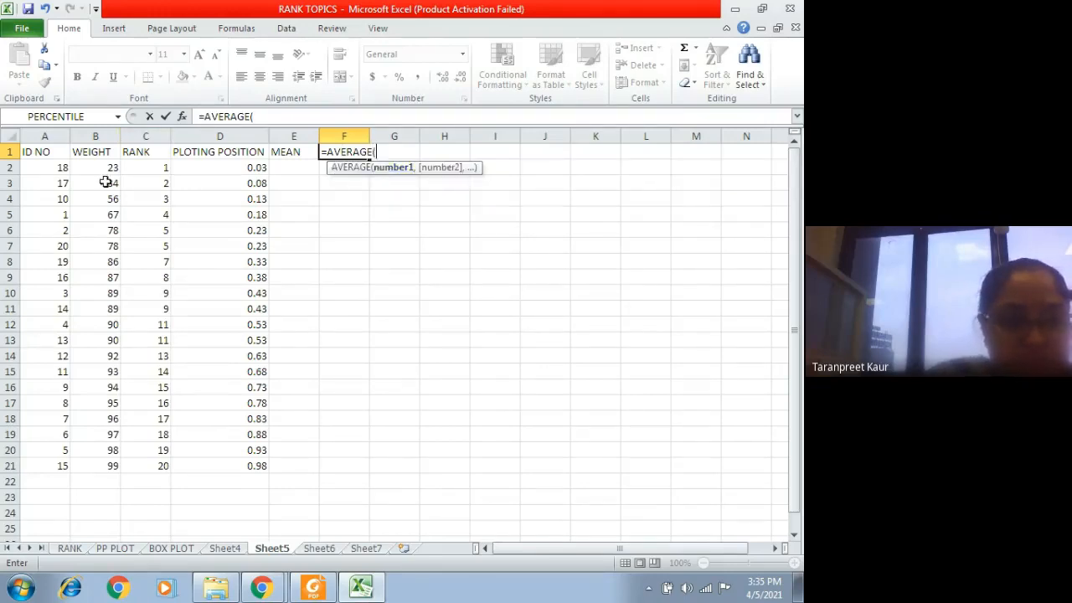
pyautogui.moveTo(92, 169); pyautogui.dragTo(81, 459)
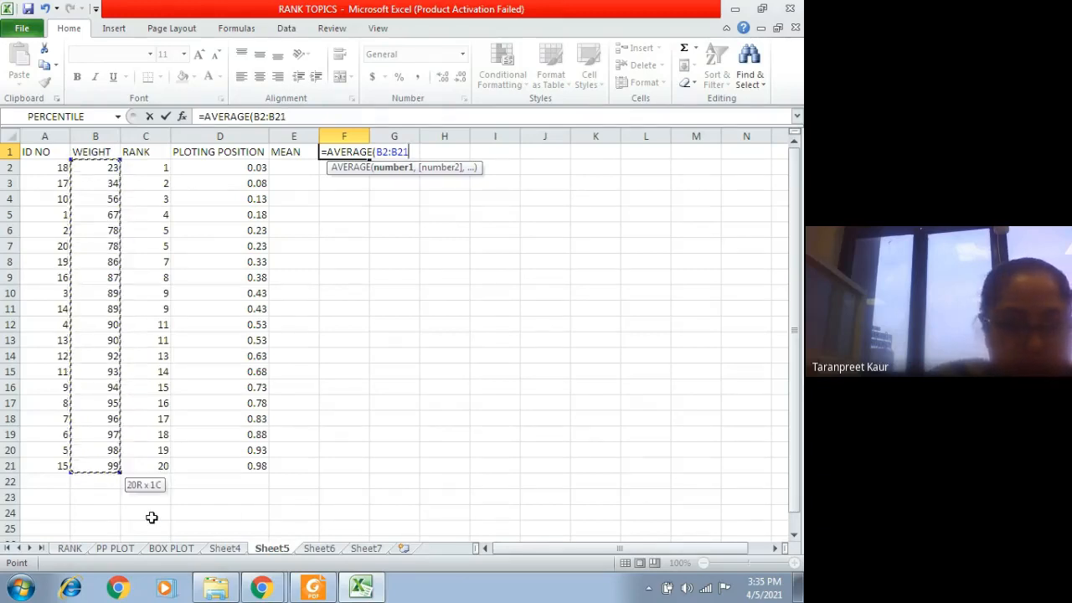
pyautogui.write(')')
pyautogui.press('Return')
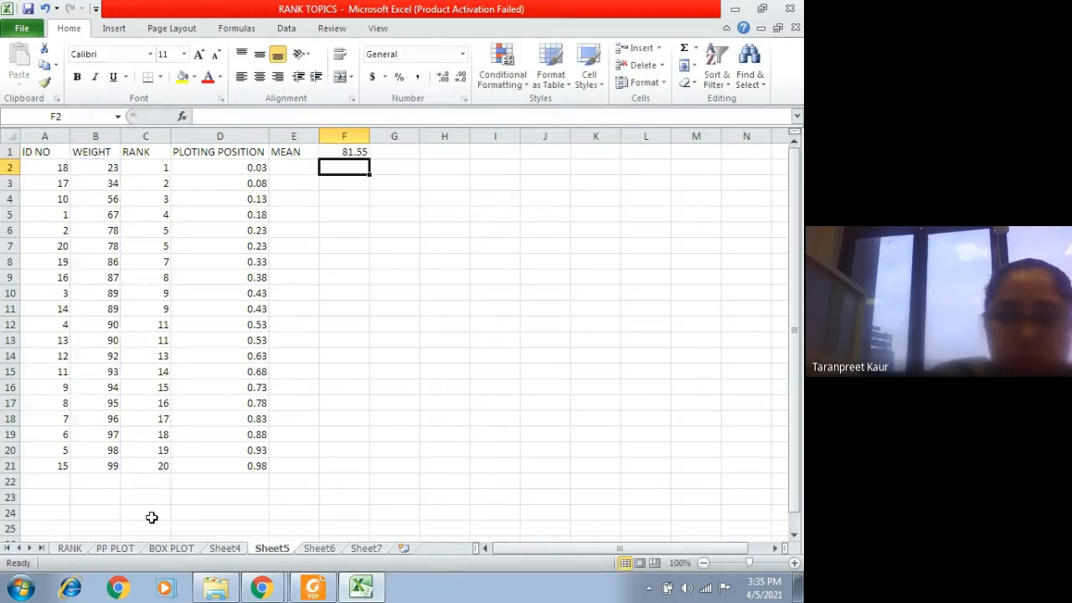
# Step: Enter the label SD in E2 below the MEAN label
pyautogui.click(305, 172)
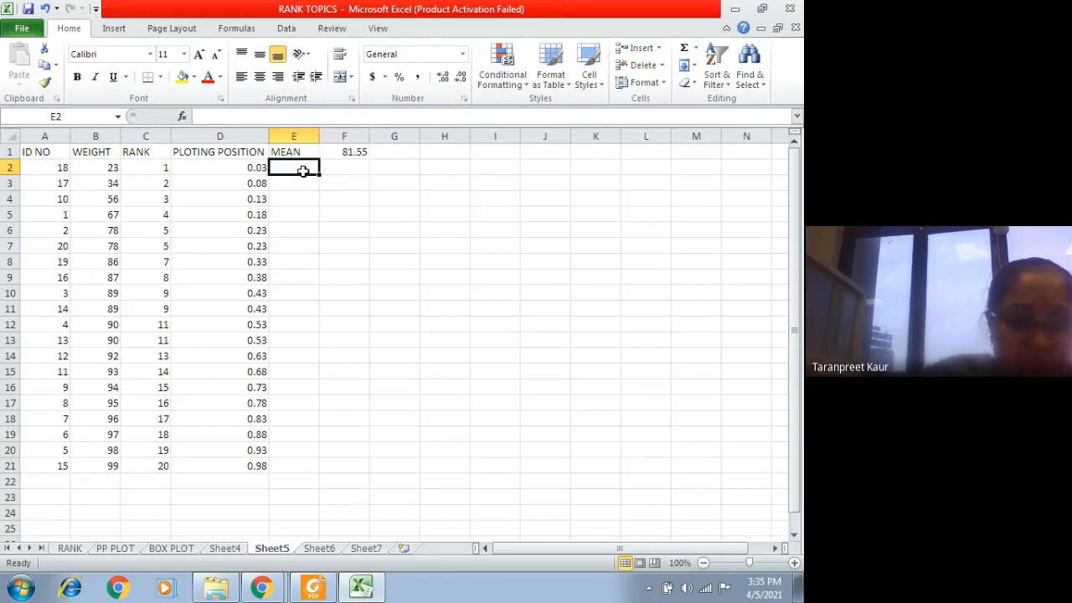
pyautogui.write('SD')
pyautogui.click(355, 176)
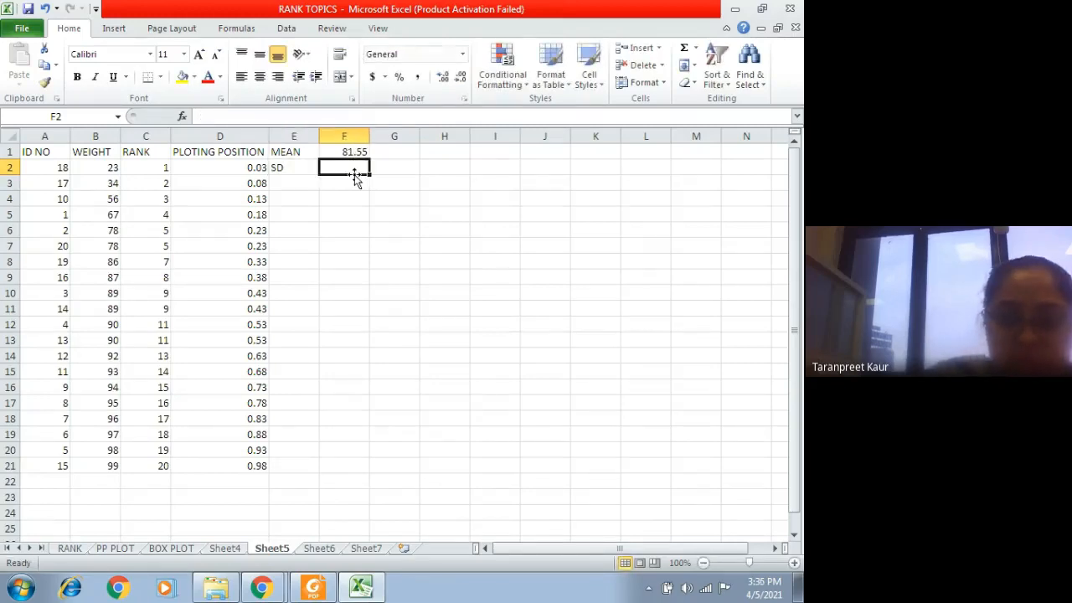
pyautogui.write('=SD')
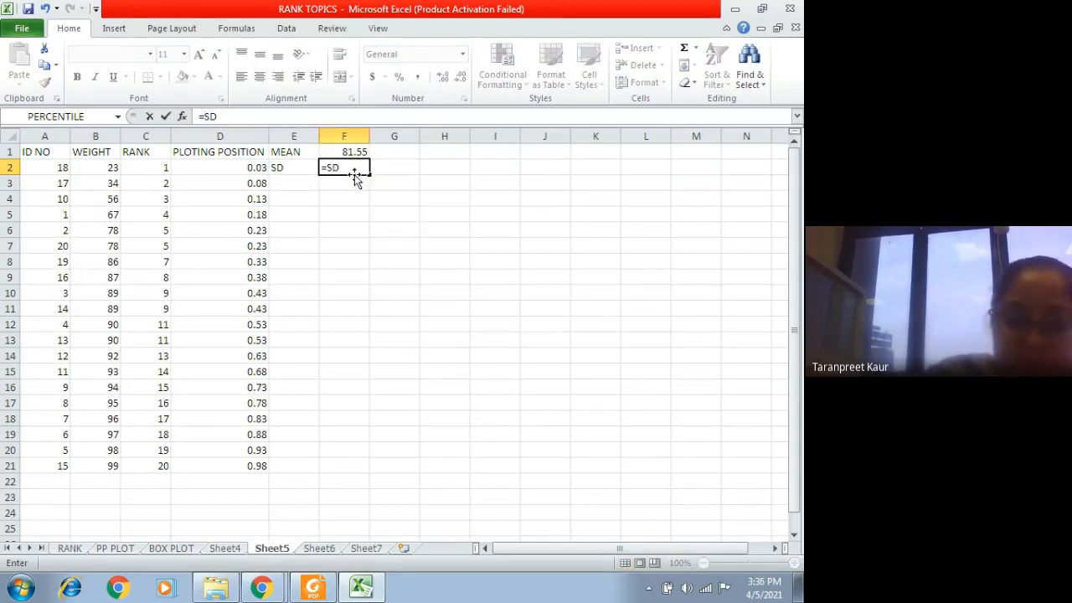
pyautogui.press('BackSpace')
pyautogui.write('D')
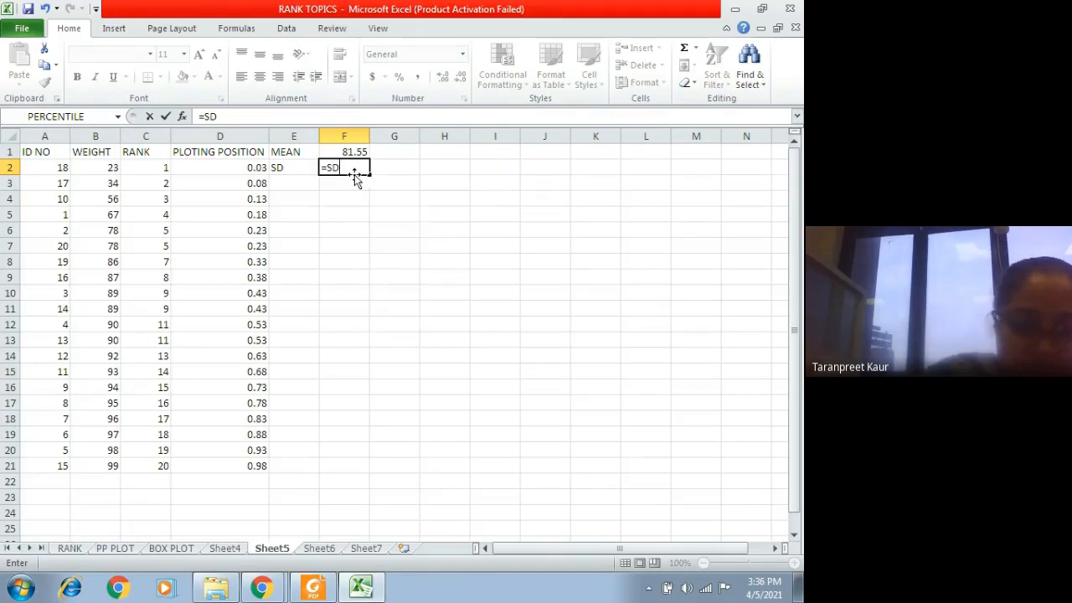
pyautogui.write('E')
pyautogui.press('BackSpace')
pyautogui.press('BackSpace')
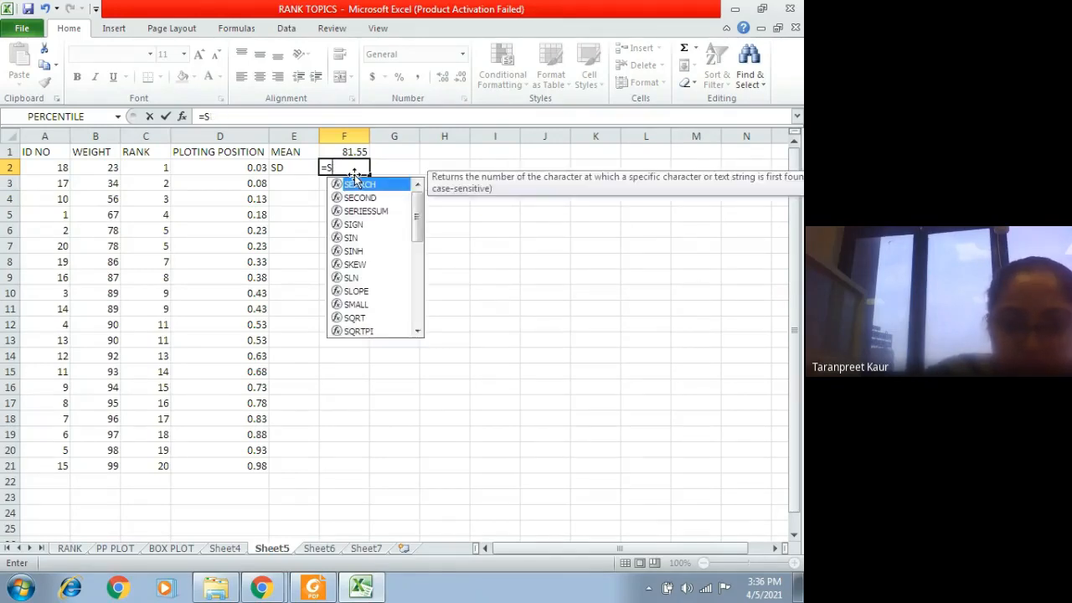
pyautogui.write('T')
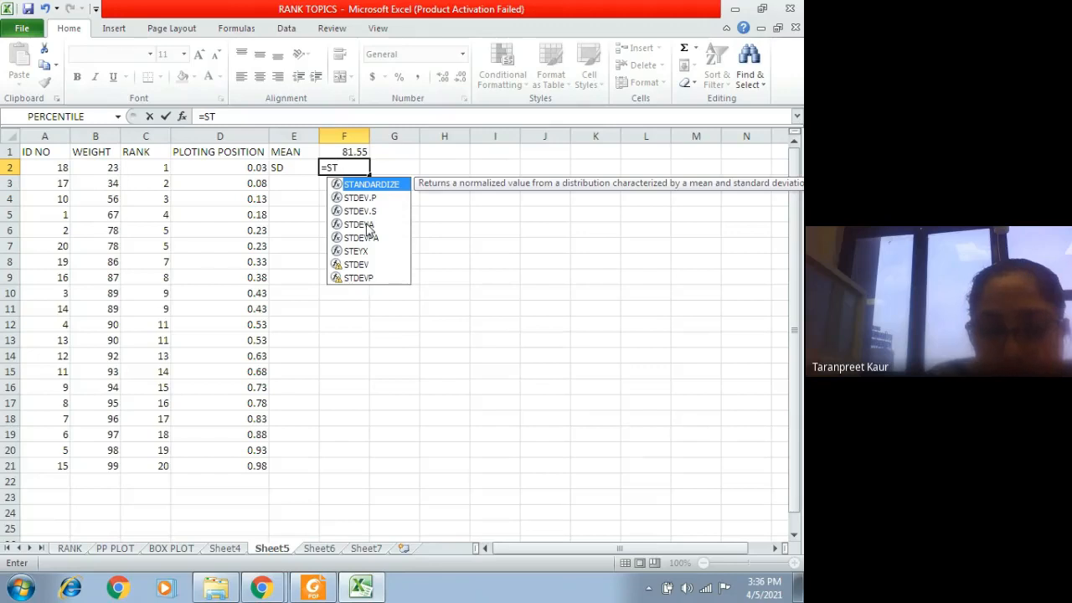
pyautogui.write('N')
pyautogui.press('BackSpace')
pyautogui.press('BackSpace')
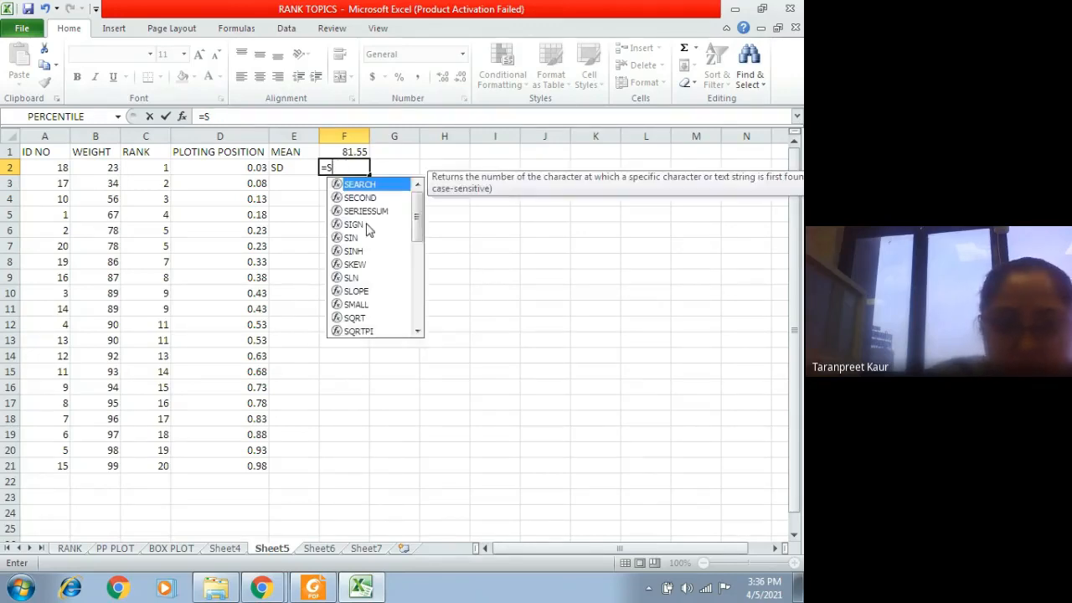
pyautogui.press('BackSpace')
pyautogui.write('ST')
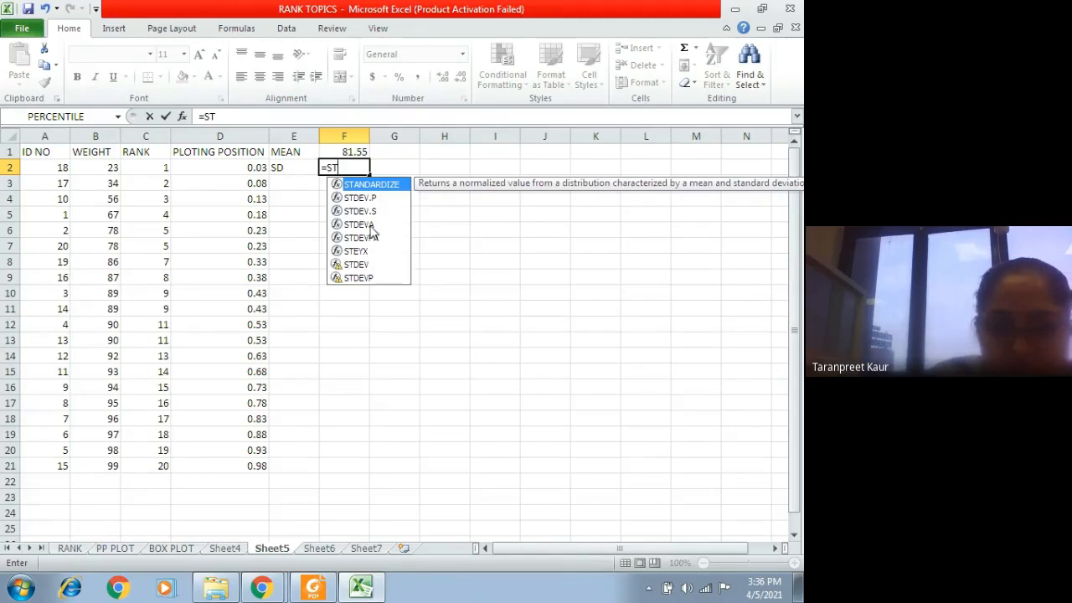
# Step: Check which function calculates the SD in G2 of the PP PLOT sheet and return to Sheet5
pyautogui.click(117, 549)
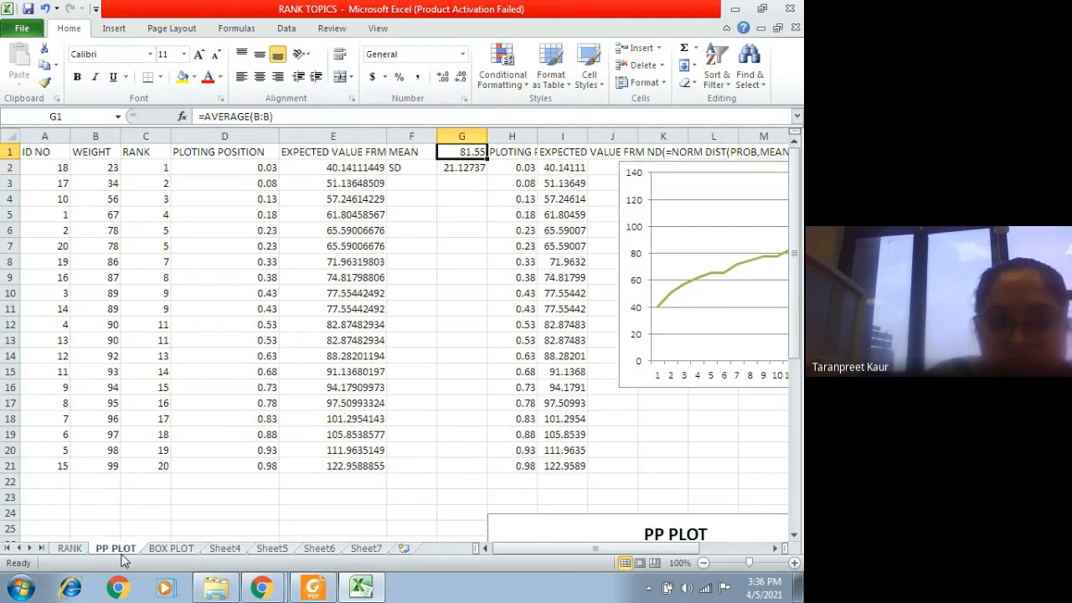
pyautogui.click(461, 167)
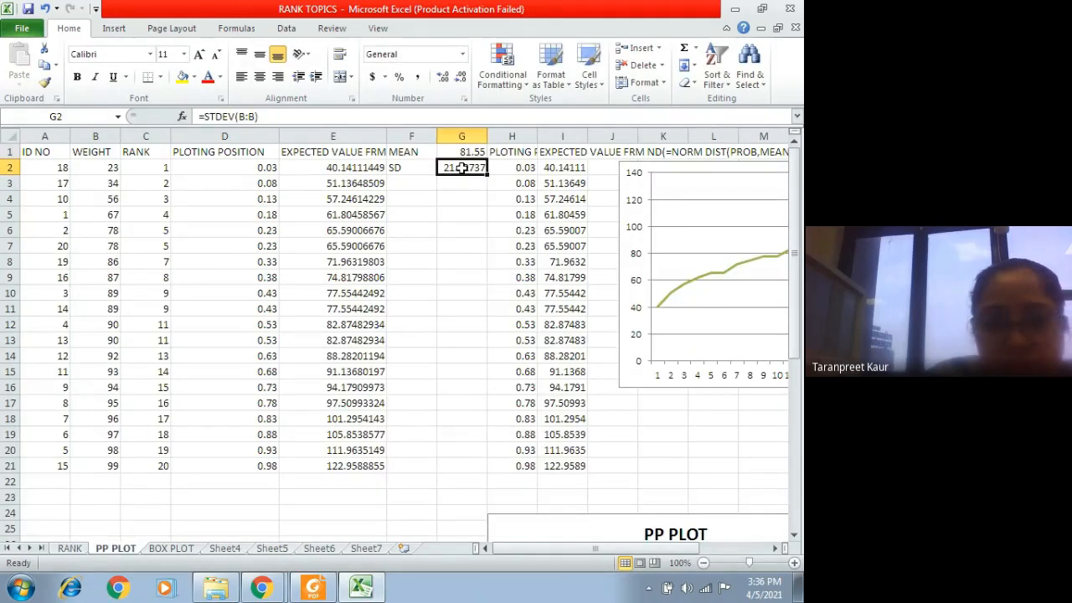
pyautogui.click(317, 549)
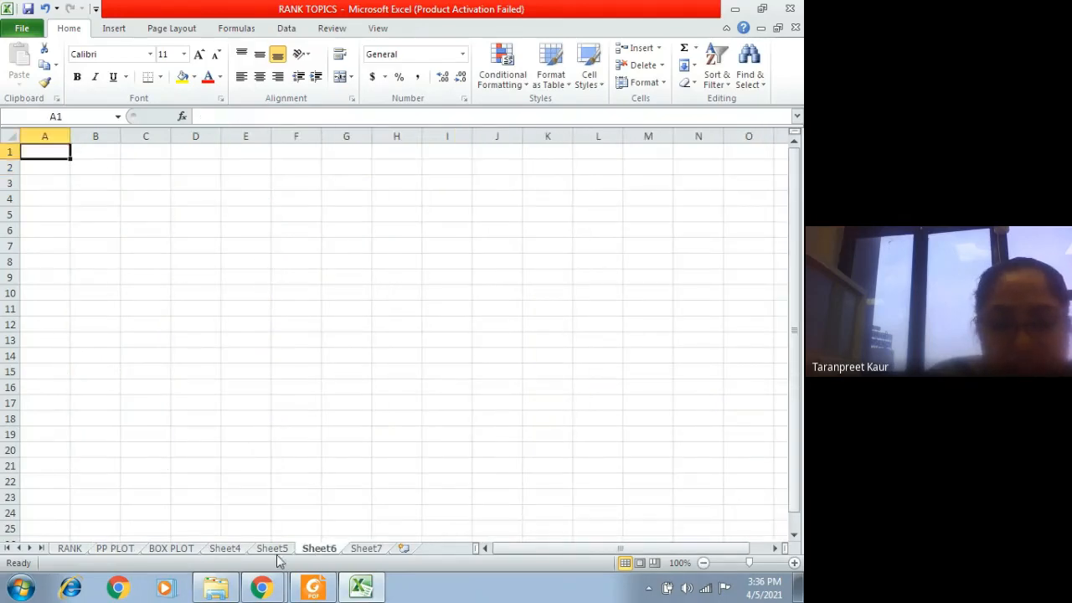
pyautogui.click(273, 549)
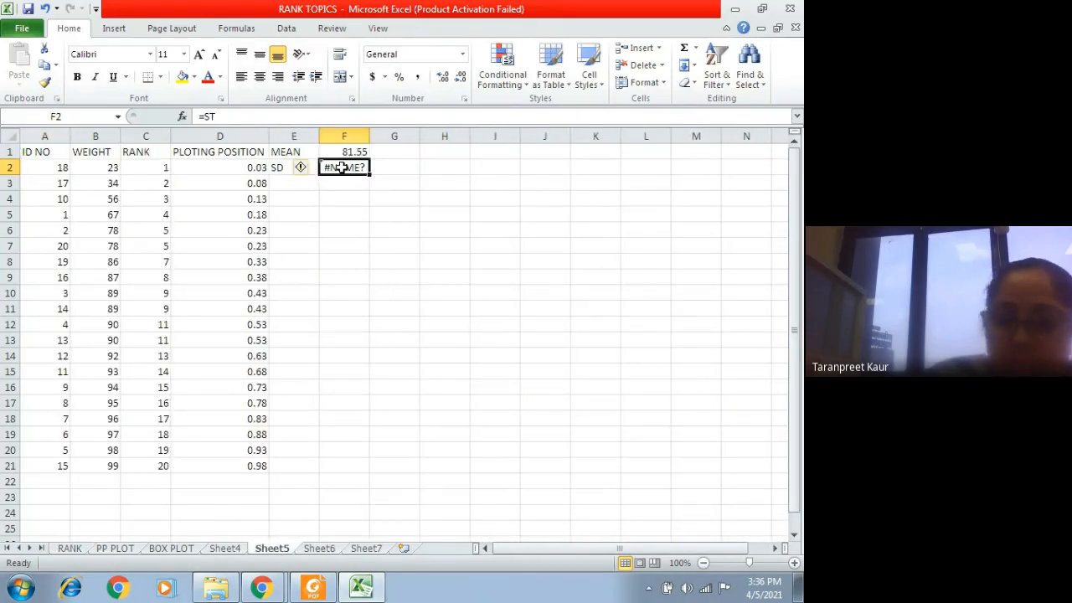
# Step: Replace the incomplete entry in F2 with the standard deviation formula =STDEV(B2:B21)
pyautogui.press('BackSpace')
pyautogui.write('=S')
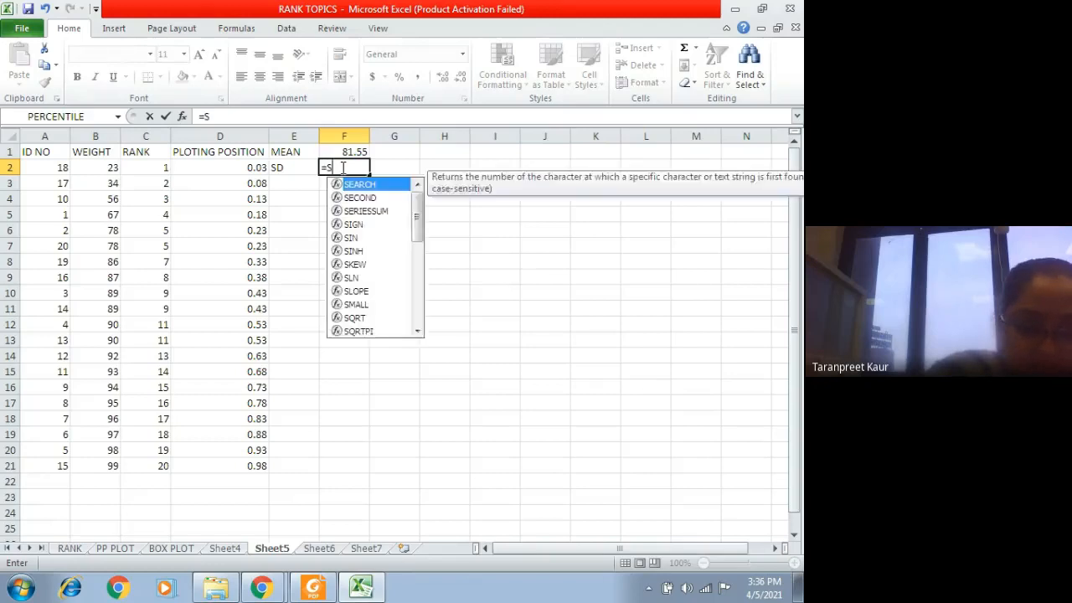
pyautogui.write('TDEV')
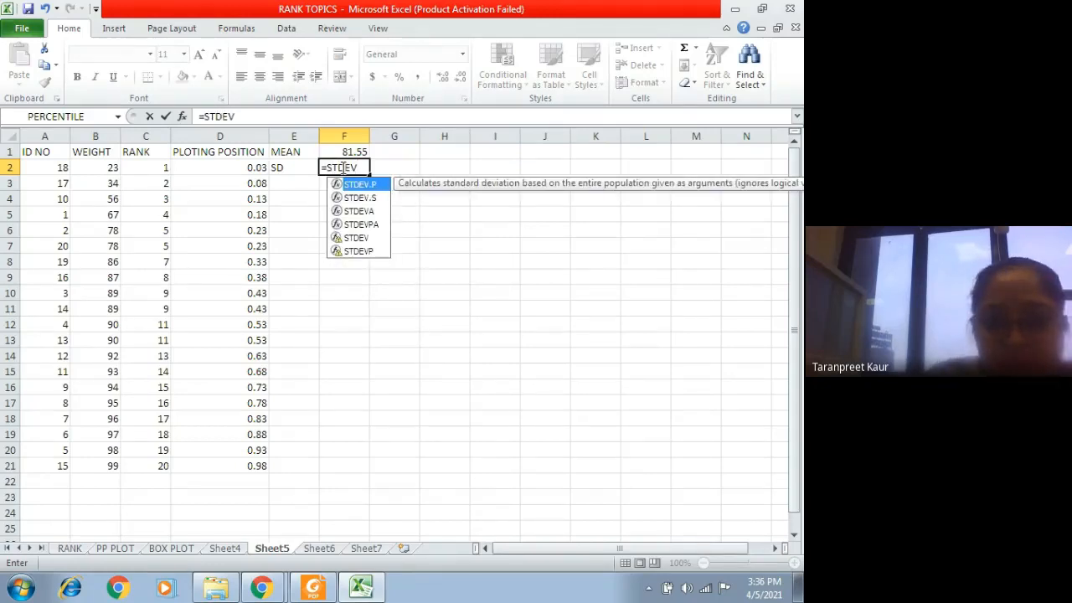
pyautogui.click(359, 238)
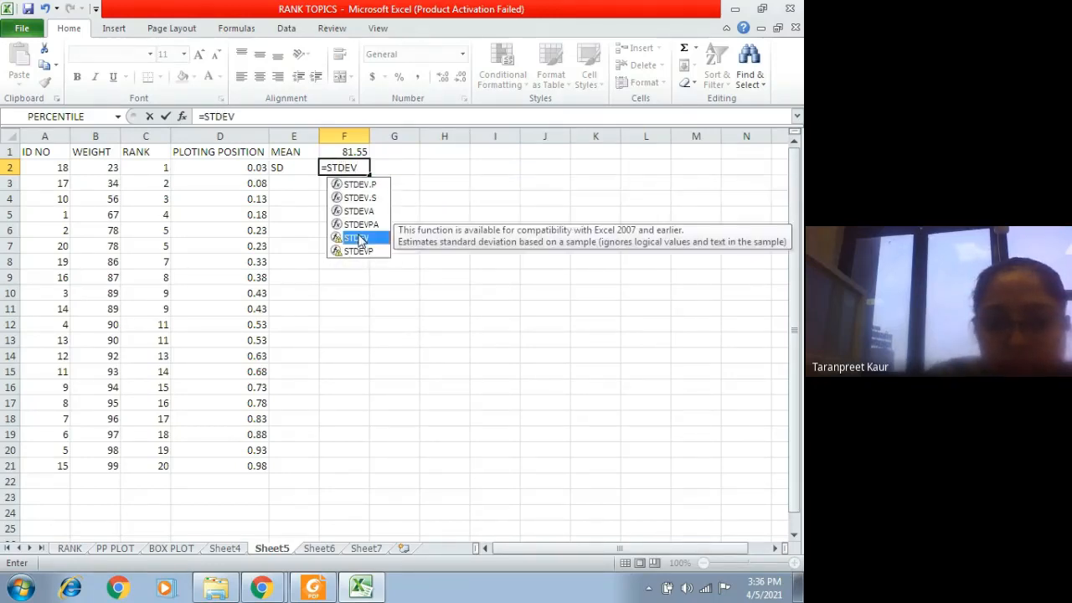
pyautogui.doubleClick(358, 239)
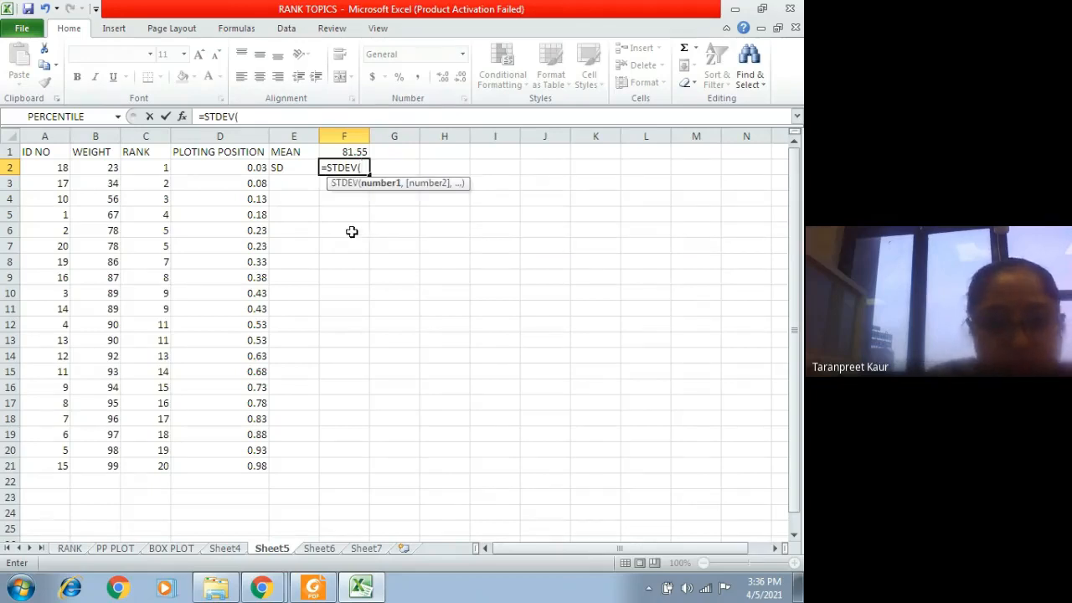
pyautogui.moveTo(96, 164); pyautogui.dragTo(108, 462)
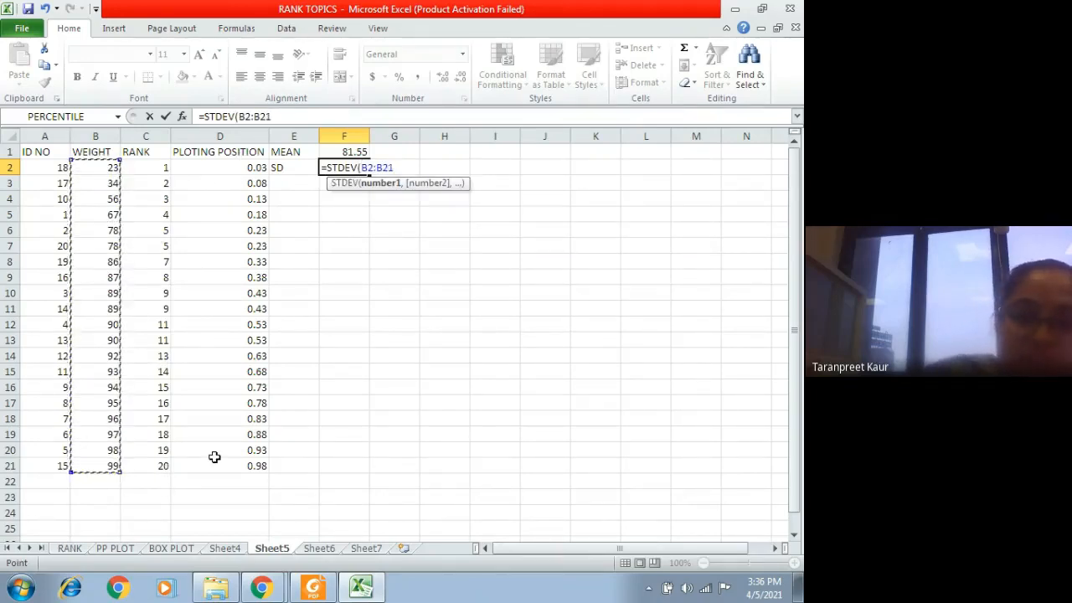
pyautogui.write(')')
pyautogui.press('Return')
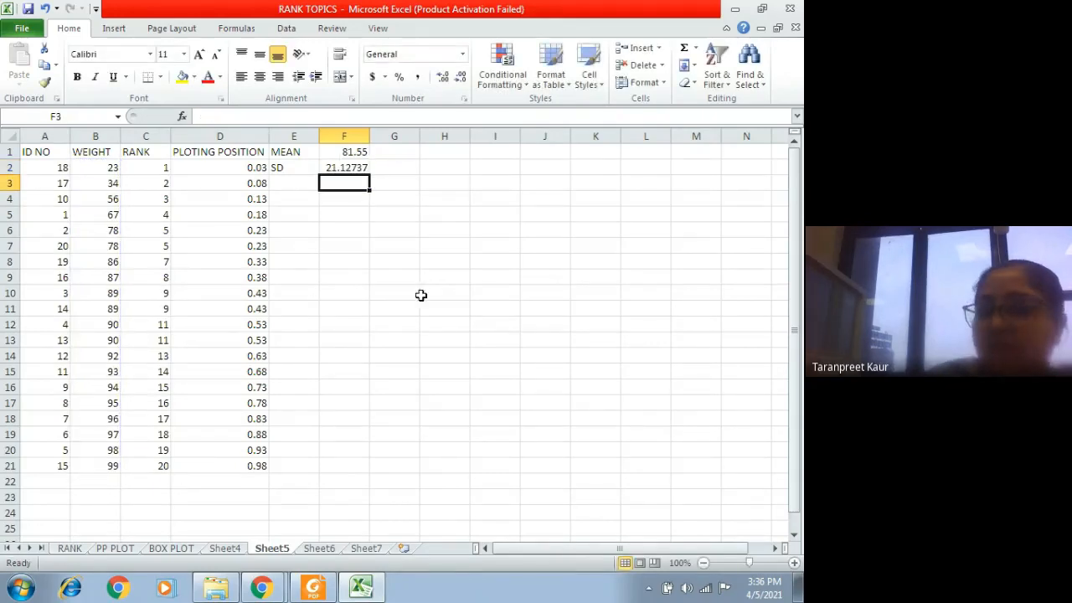
# Step: Review the mean and SD formulas in F1 and F2, and the expected value heading in E1 of the PP PLOT sheet
pyautogui.click(332, 153)
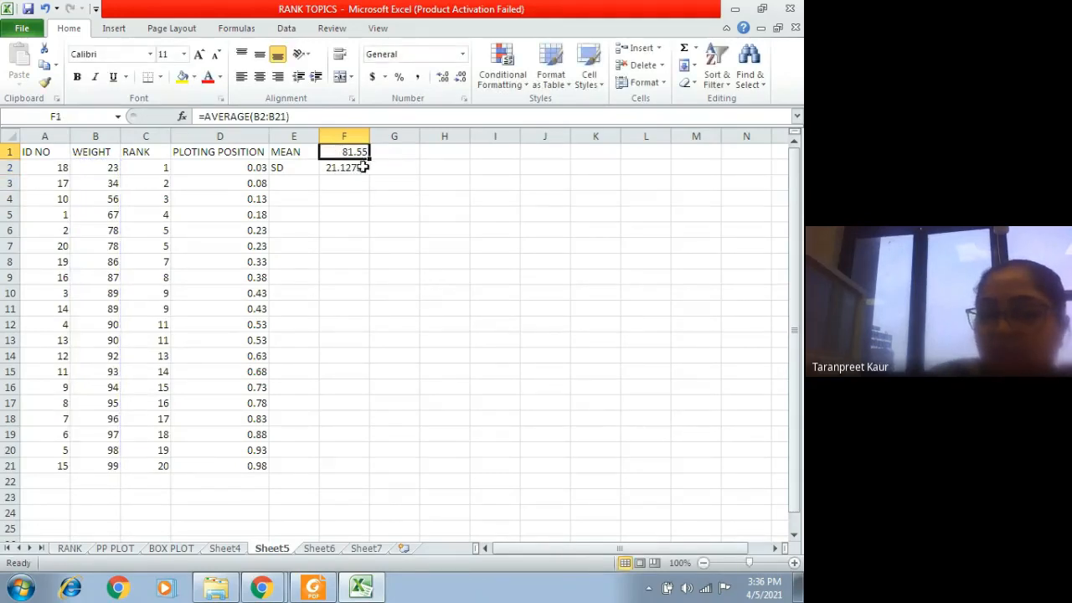
pyautogui.click(363, 167)
pyautogui.click(126, 554)
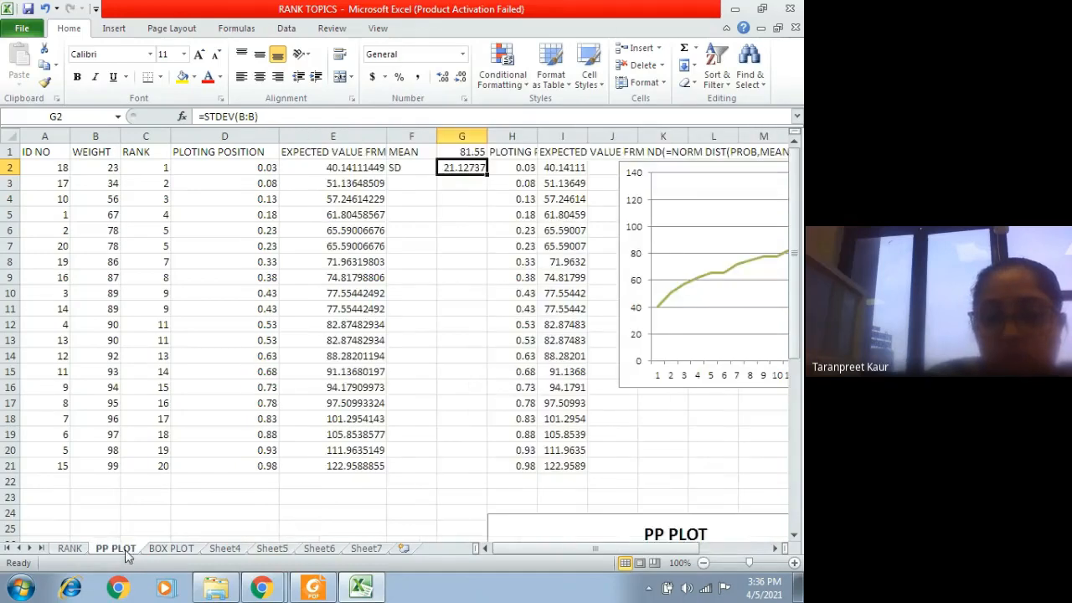
pyautogui.click(324, 151)
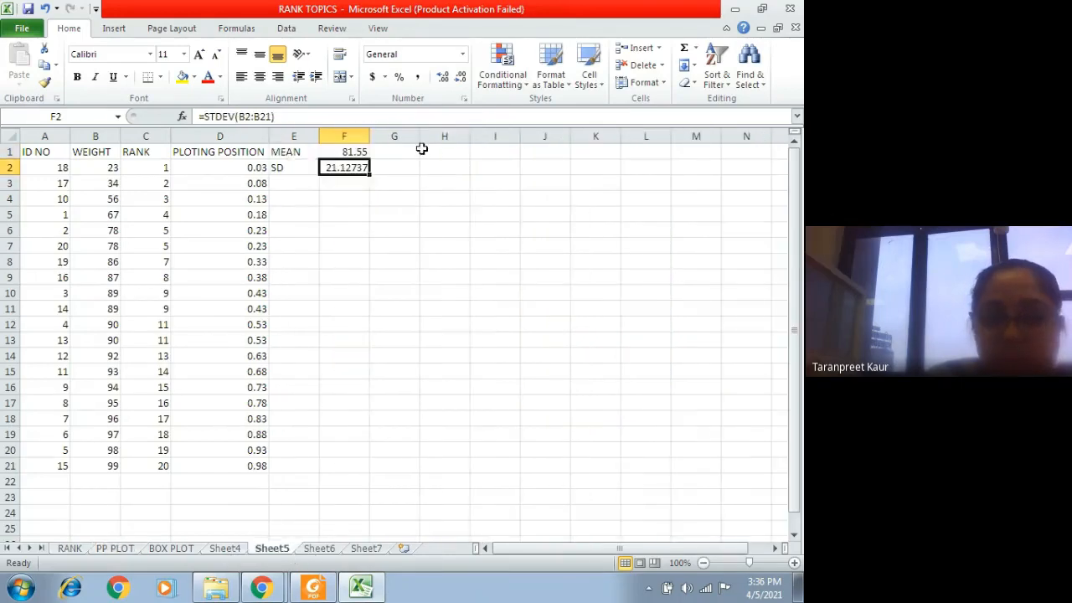
# Step: Enter the heading EXPECTED VALUE in G1 of Sheet5 and widen column G to fit it
pyautogui.click(385, 151)
pyautogui.write('EX')
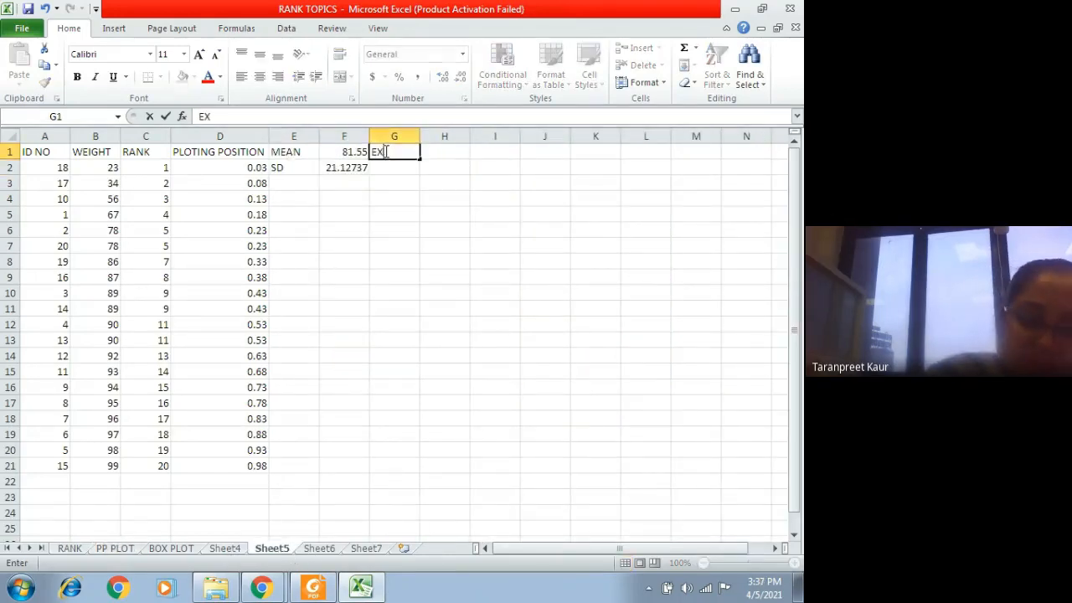
pyautogui.write('PECTED VALUE')
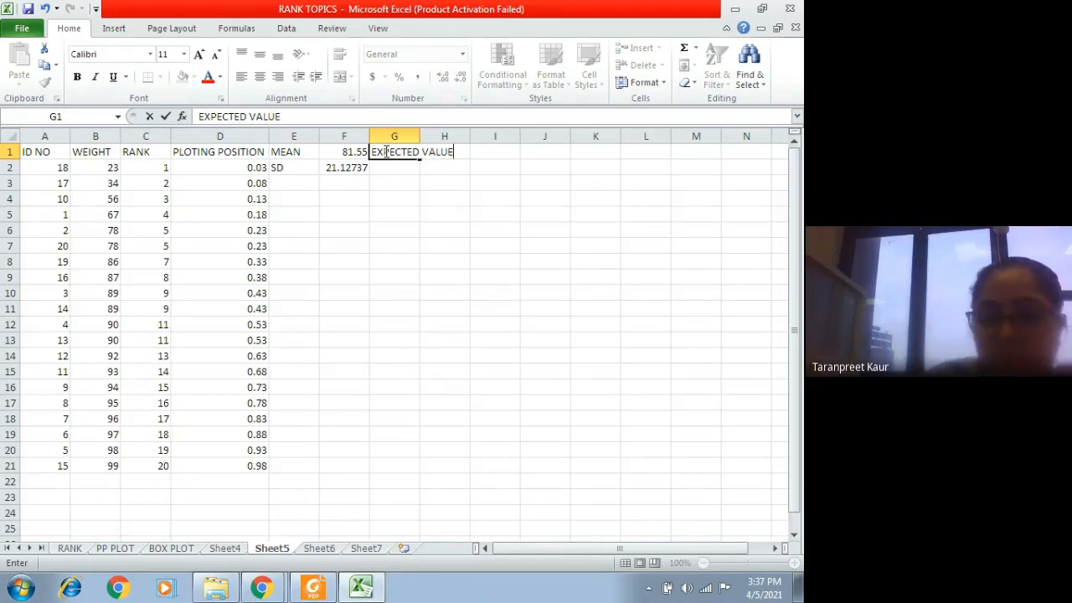
pyautogui.click(407, 198)
pyautogui.moveTo(419, 135); pyautogui.dragTo(461, 137)
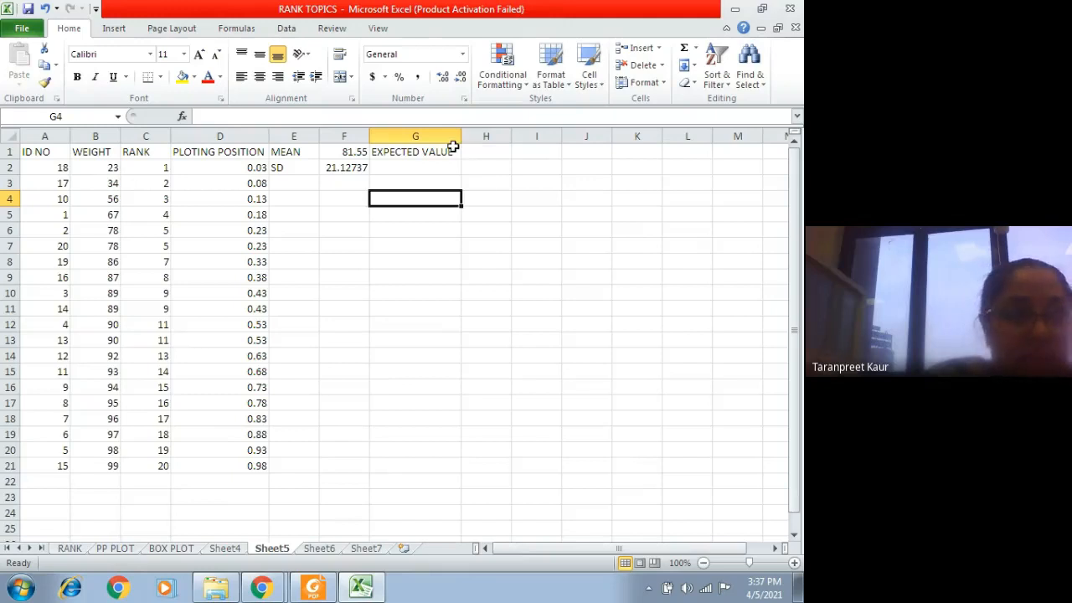
pyautogui.click(424, 165)
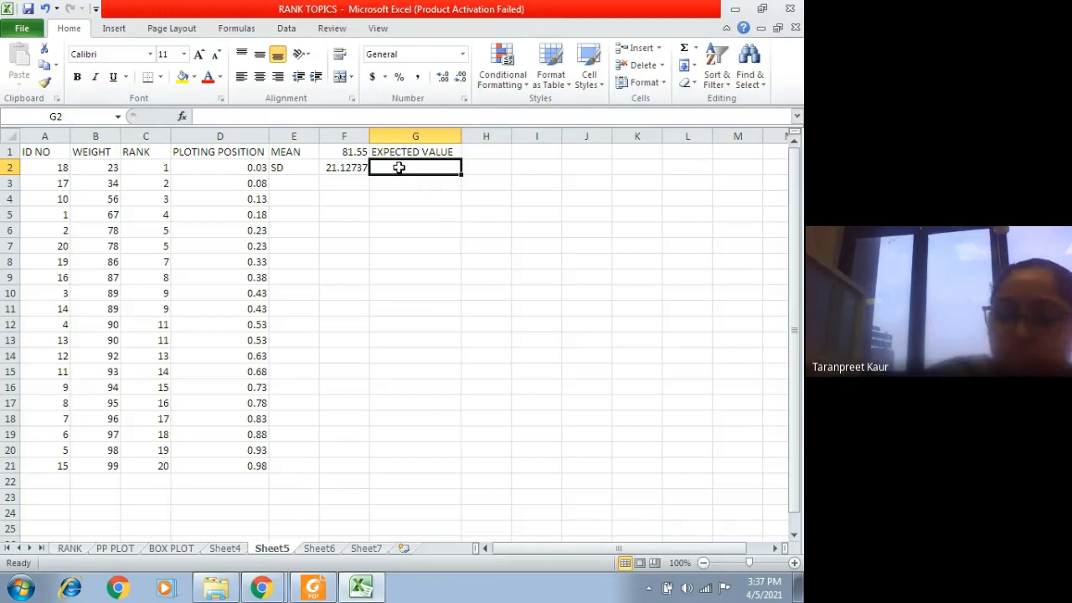
pyautogui.write('=N')
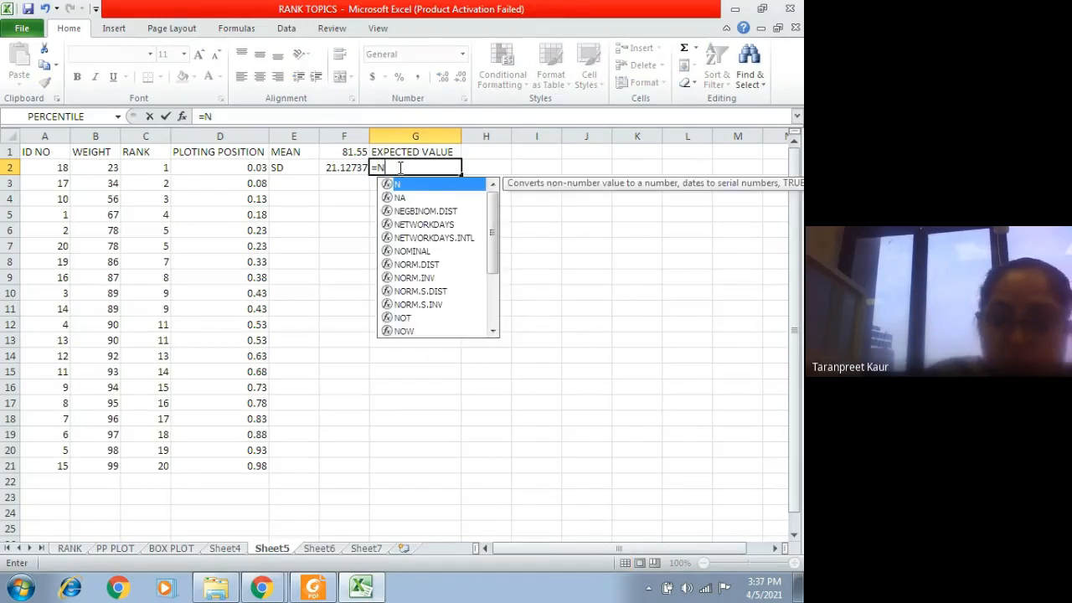
pyautogui.write('D')
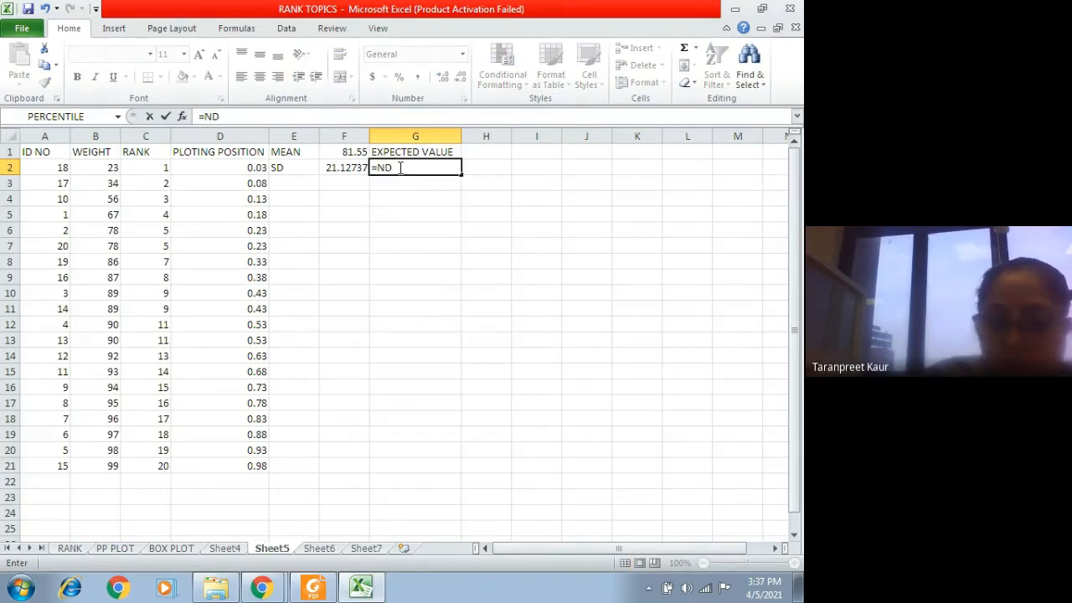
pyautogui.press('BackSpace')
pyautogui.write('O')
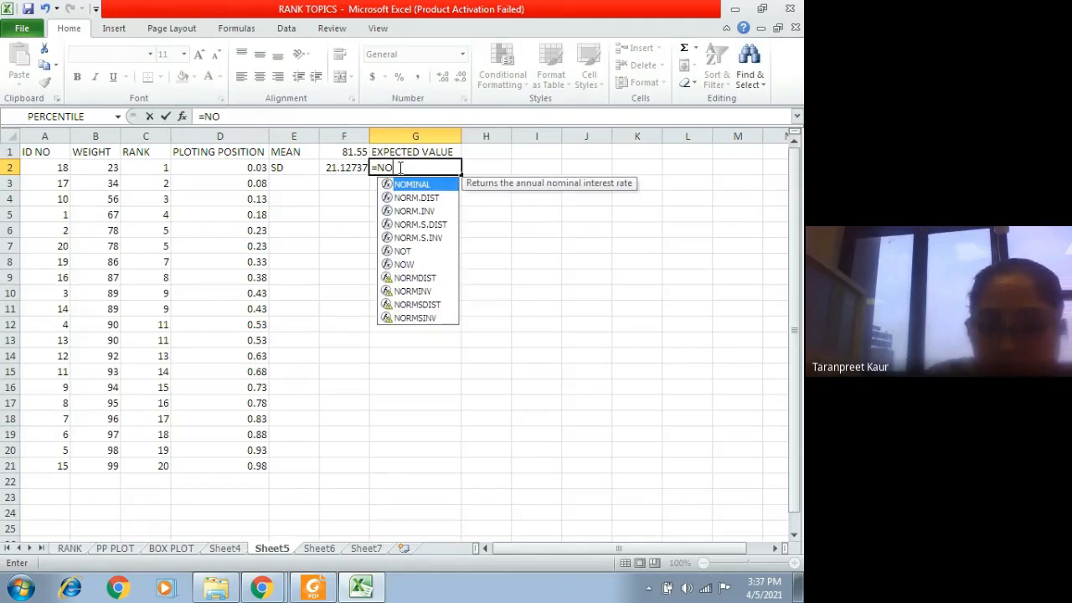
pyautogui.click(428, 212)
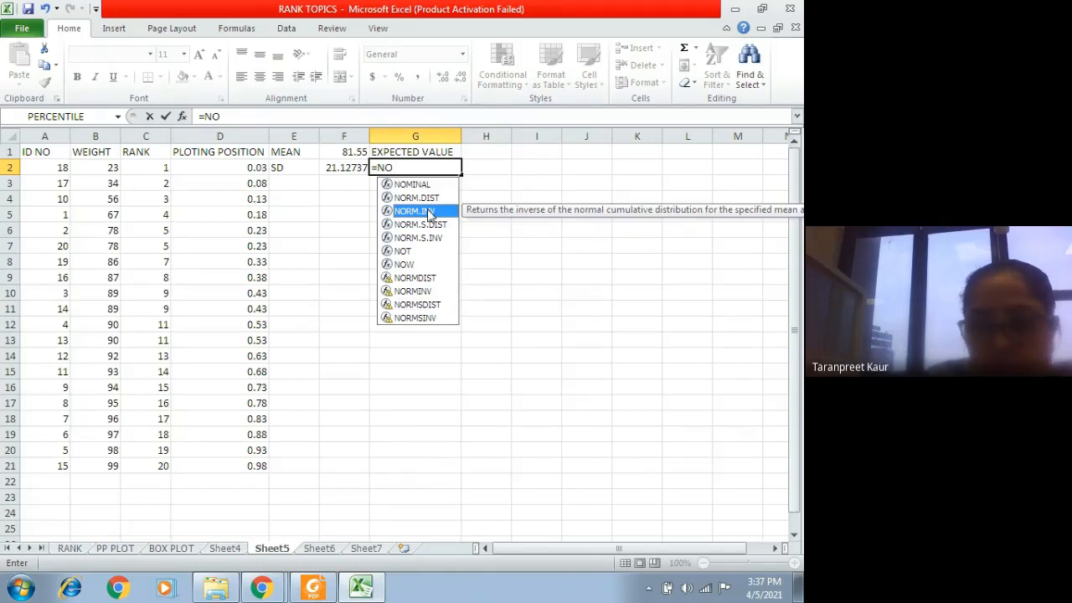
pyautogui.press('Escape')
# Step: Check which function calculates the expected value in E2 of the PP PLOT sheet and return to Sheet5
pyautogui.click(126, 550)
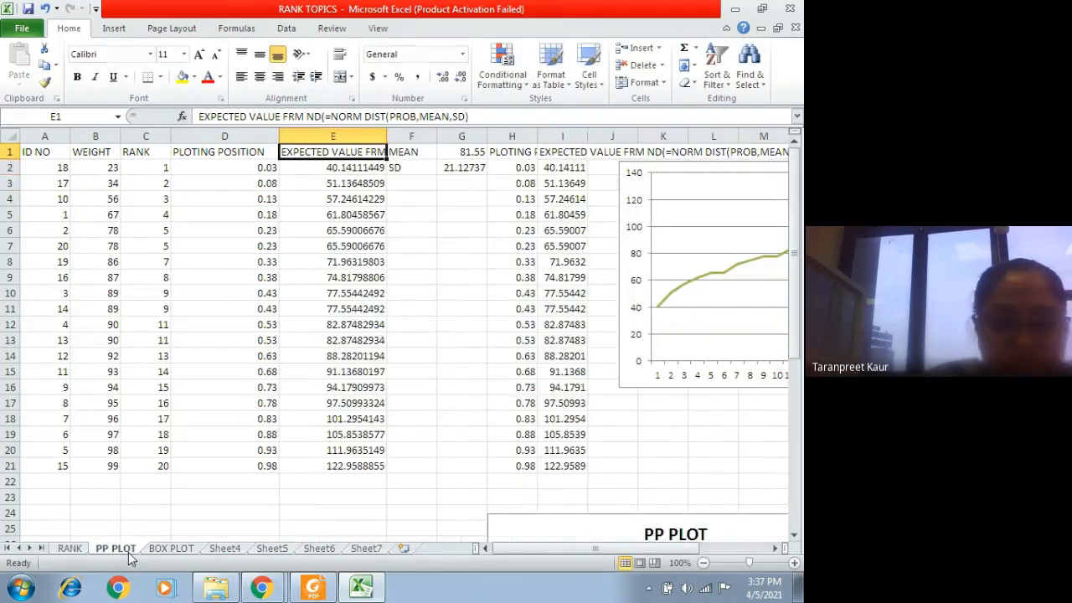
pyautogui.click(342, 170)
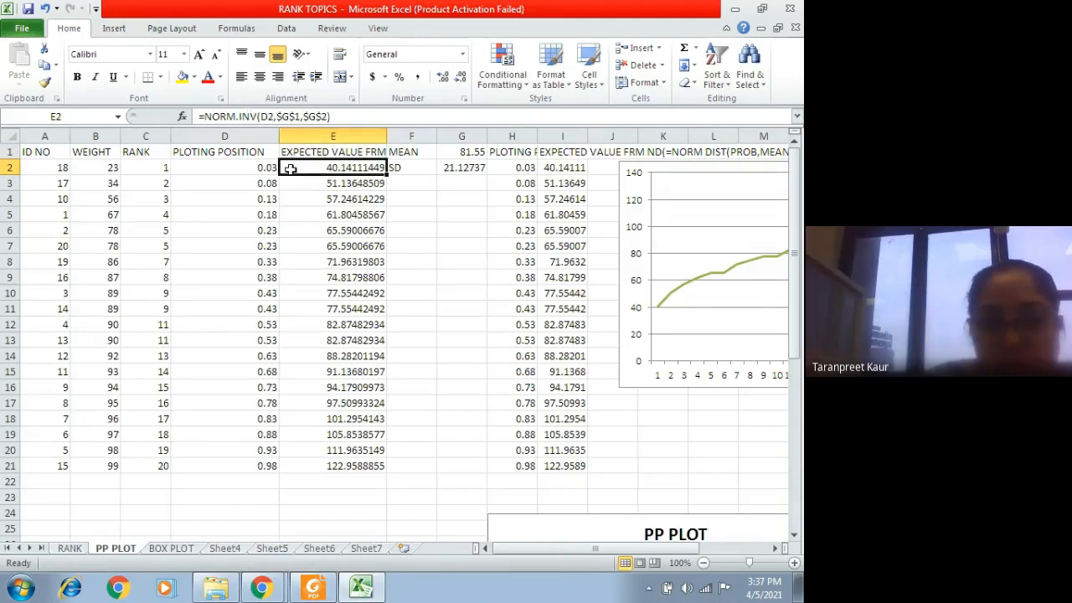
pyautogui.click(276, 548)
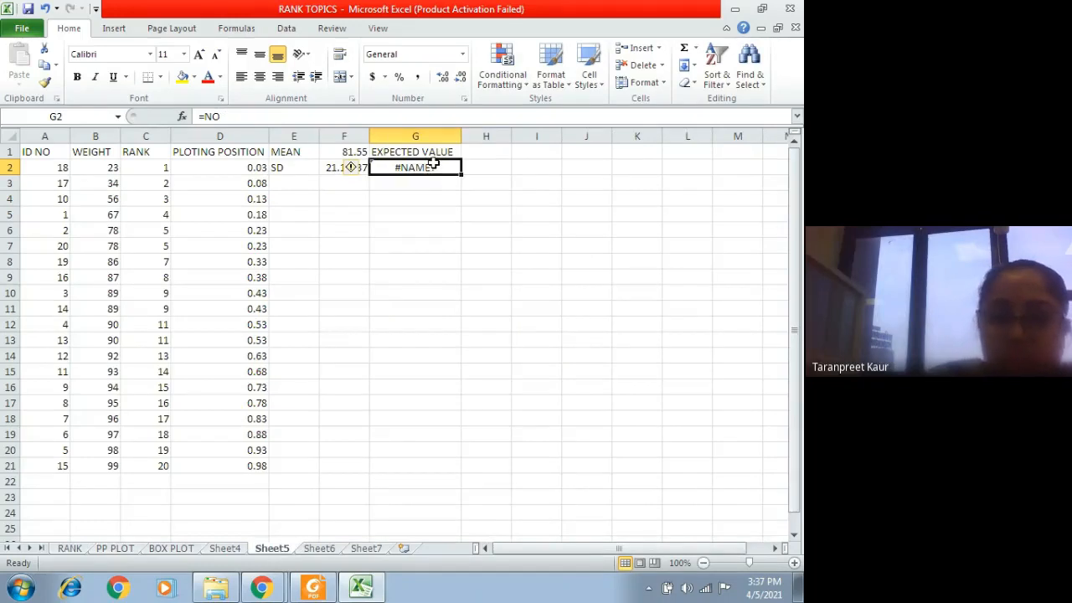
# Step: Replace the incomplete entry in G2 with a NORM.INV formula that takes D2 as the probability
pyautogui.press('BackSpace')
pyautogui.write('=')
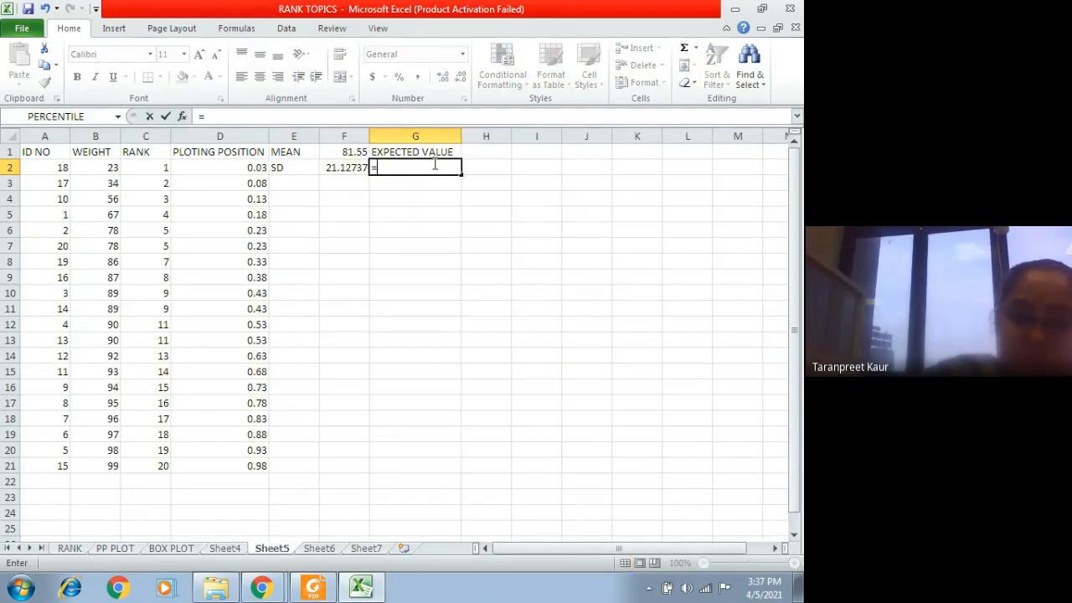
pyautogui.write('NORM')
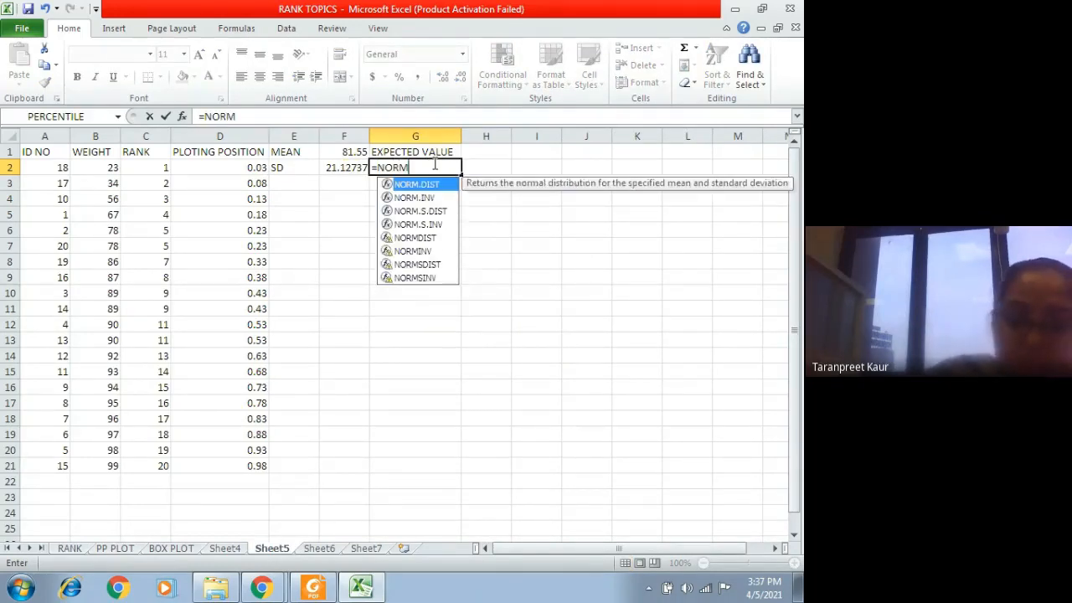
pyautogui.click(432, 197)
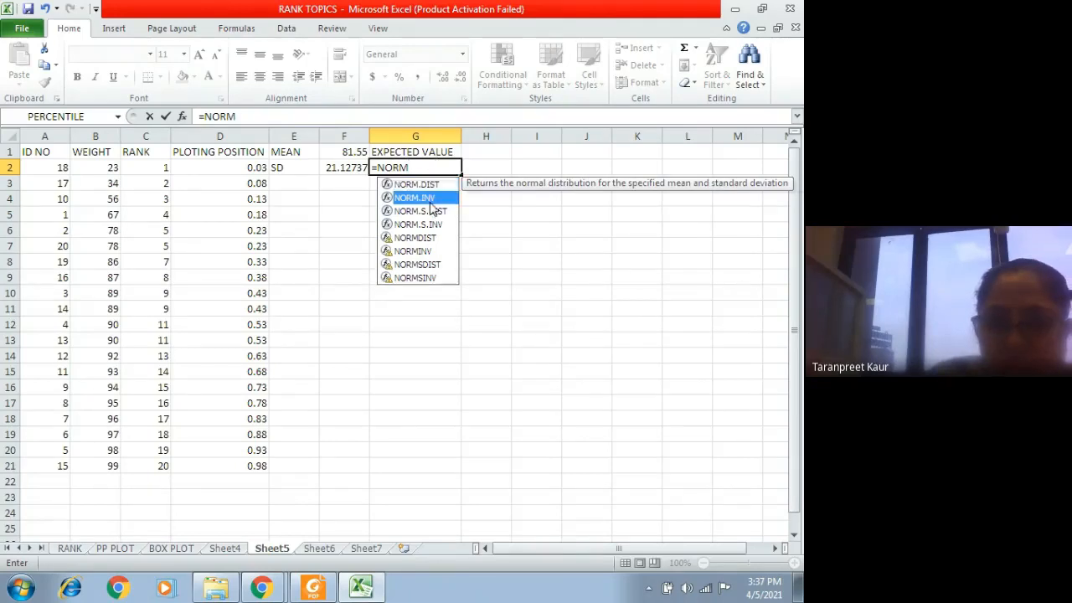
pyautogui.doubleClick(432, 196)
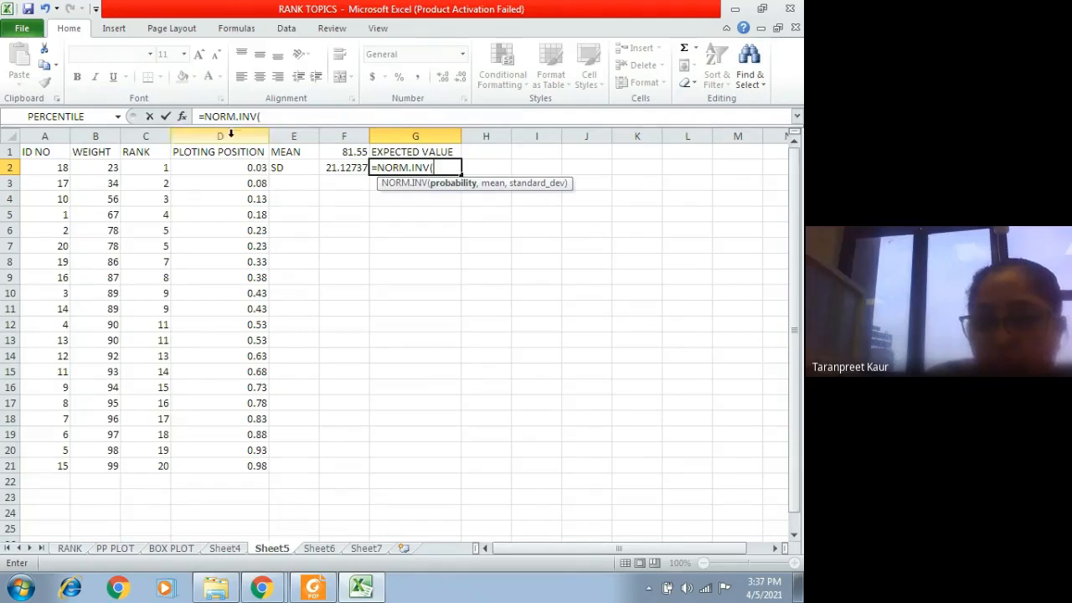
pyautogui.click(242, 167)
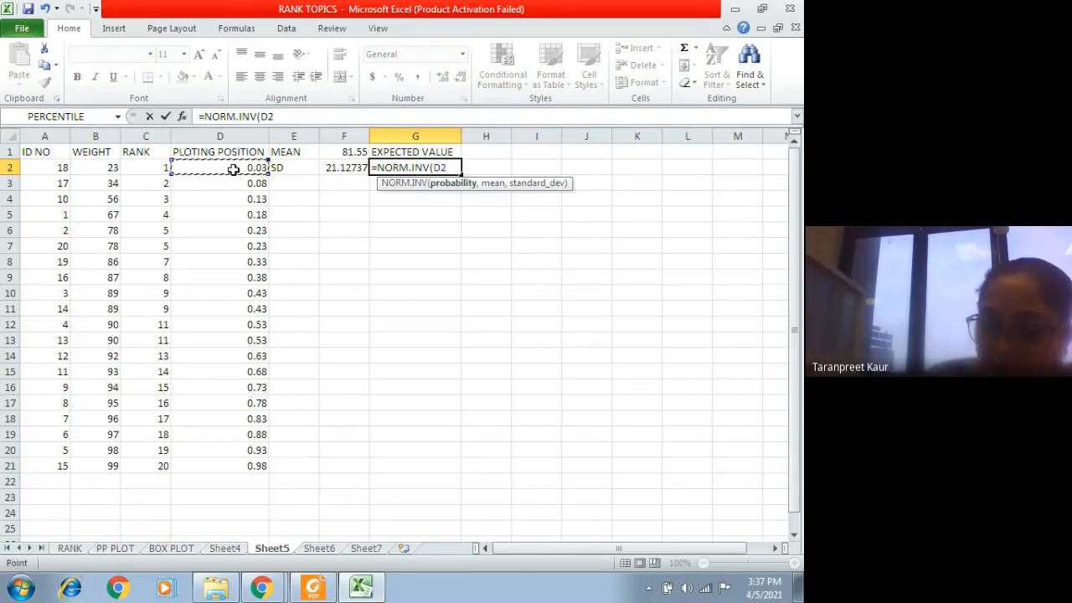
pyautogui.write(',')
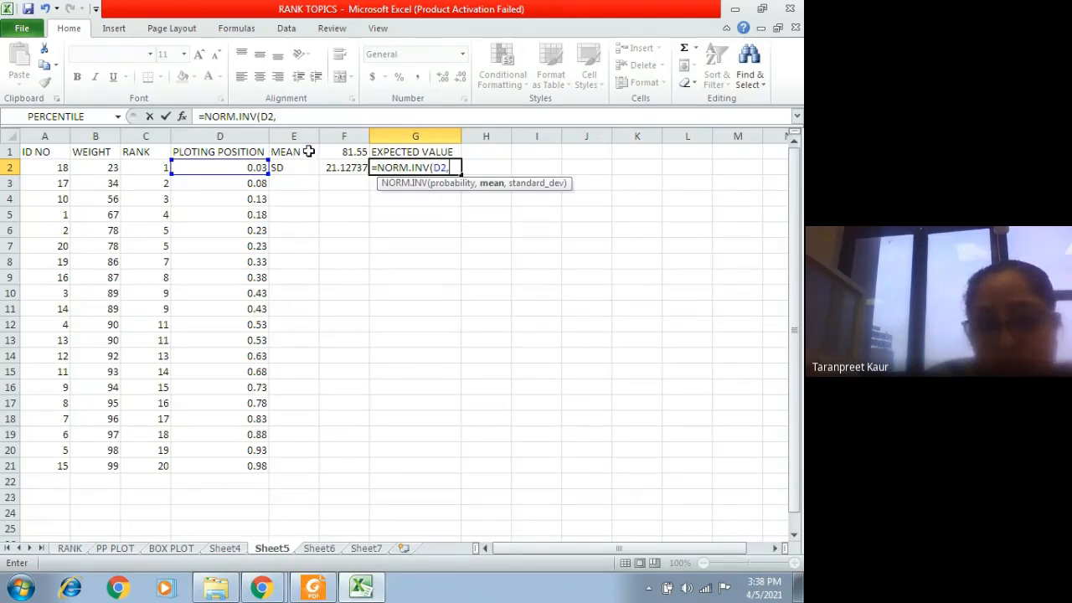
pyautogui.click(308, 152)
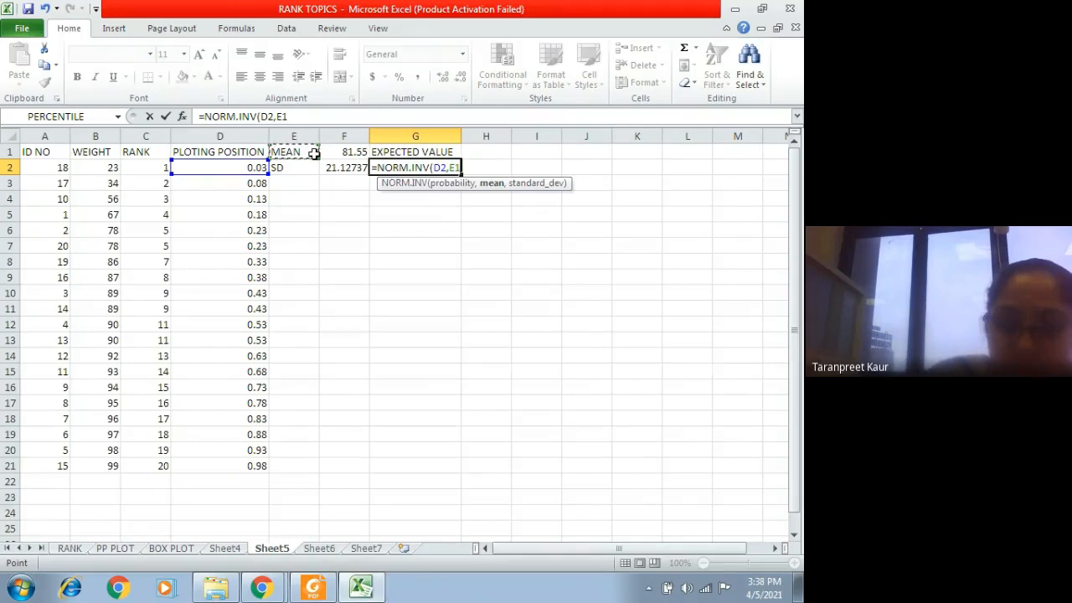
pyautogui.hotkey('shift', 'Left')
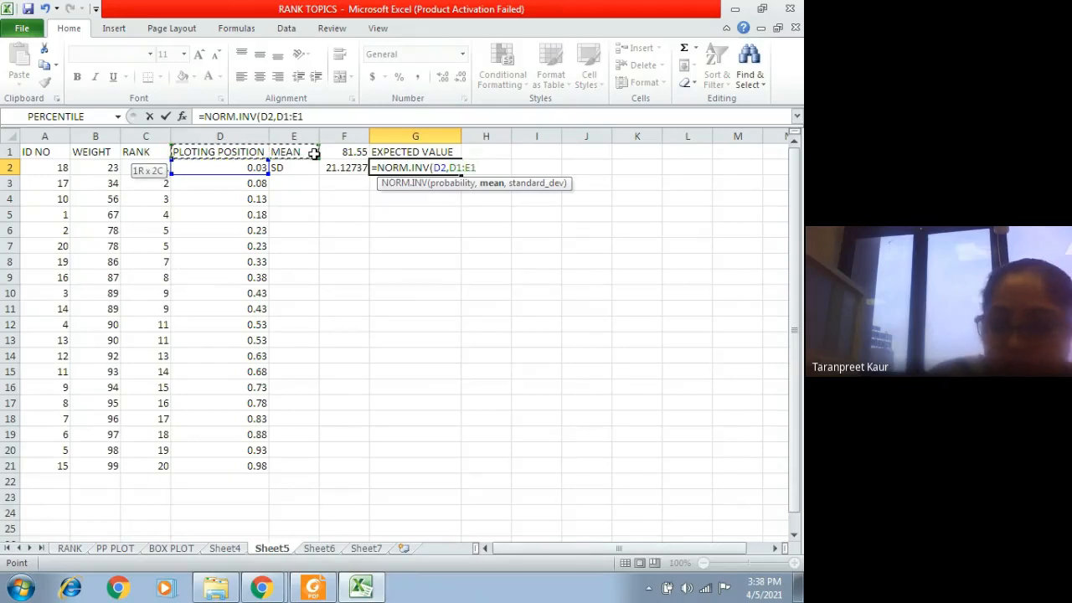
pyautogui.moveTo(476, 167); pyautogui.dragTo(450, 171)
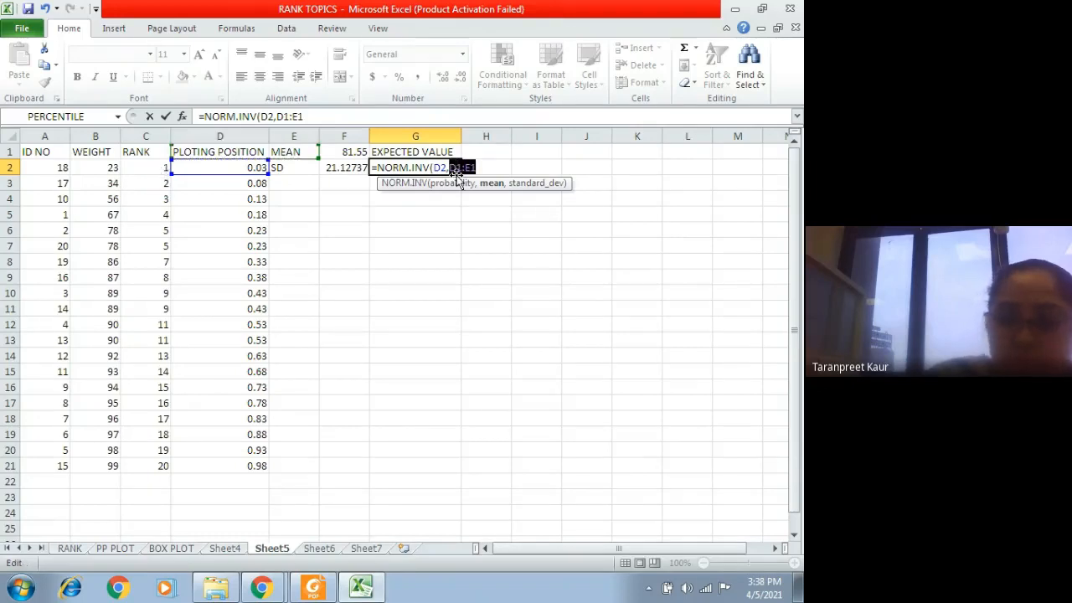
pyautogui.press('BackSpace')
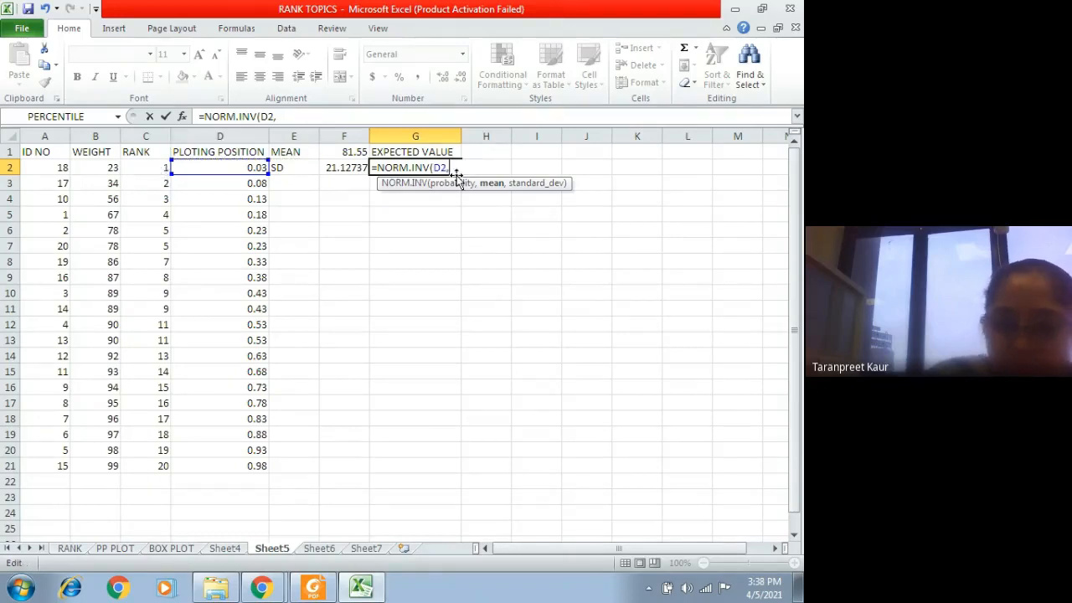
# Step: Complete the G2 formula as =NORM.INV(D2,$F$1,$F$2), with absolute references for the mean and standard deviation
pyautogui.click(346, 153)
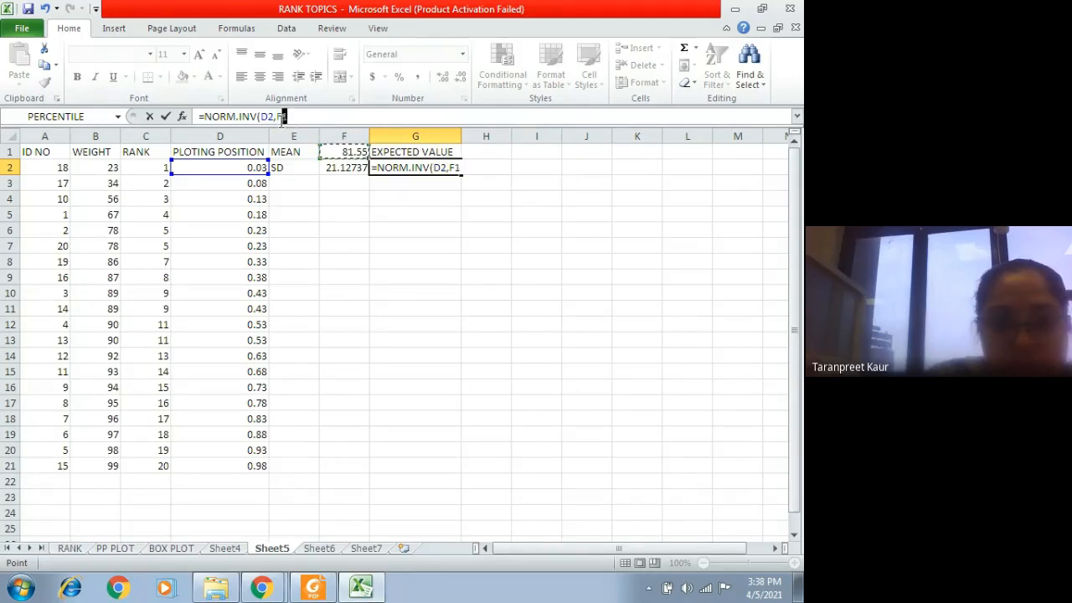
pyautogui.doubleClick(281, 117)
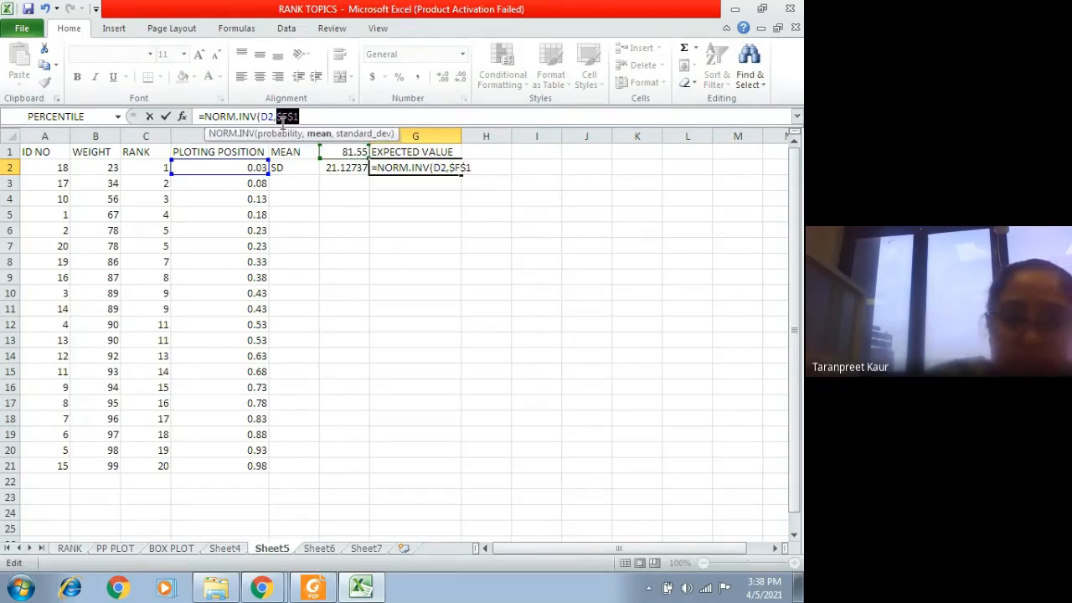
pyautogui.press('F4')
pyautogui.click(337, 118)
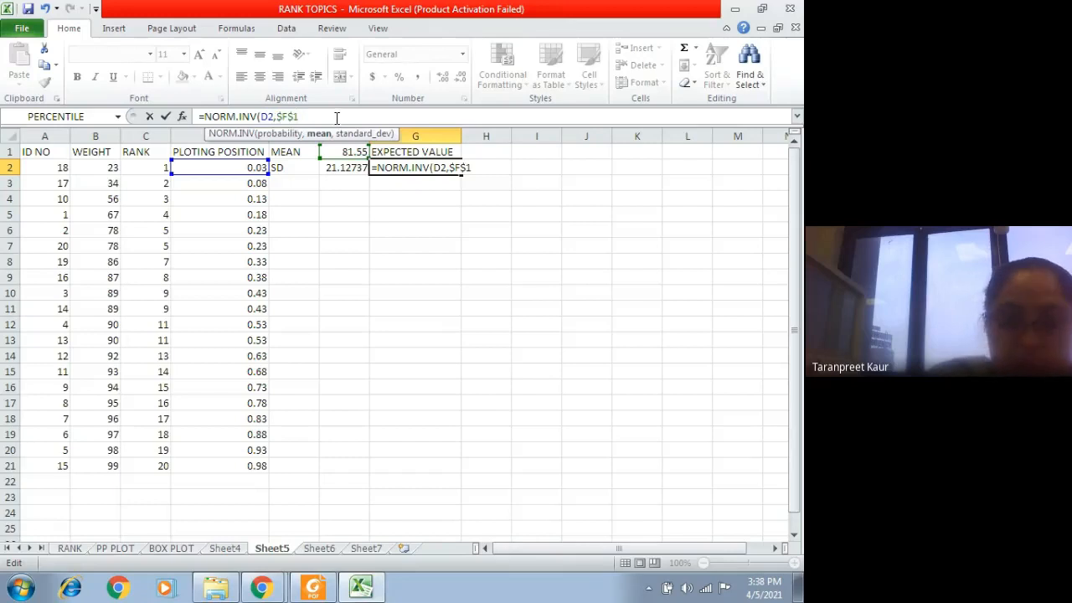
pyautogui.write(',')
pyautogui.click(342, 168)
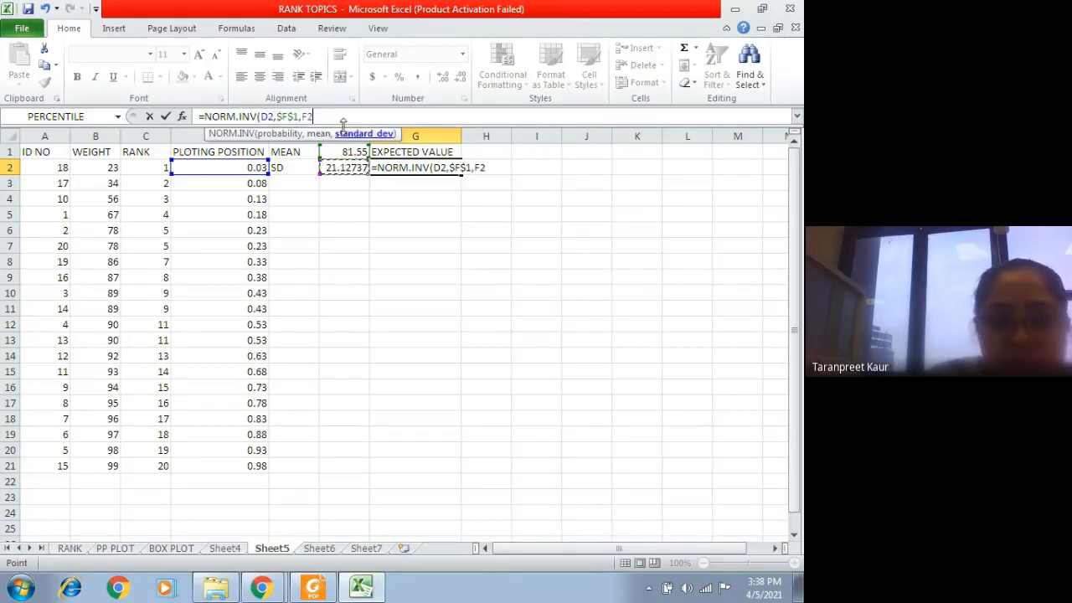
pyautogui.moveTo(305, 119); pyautogui.dragTo(303, 120)
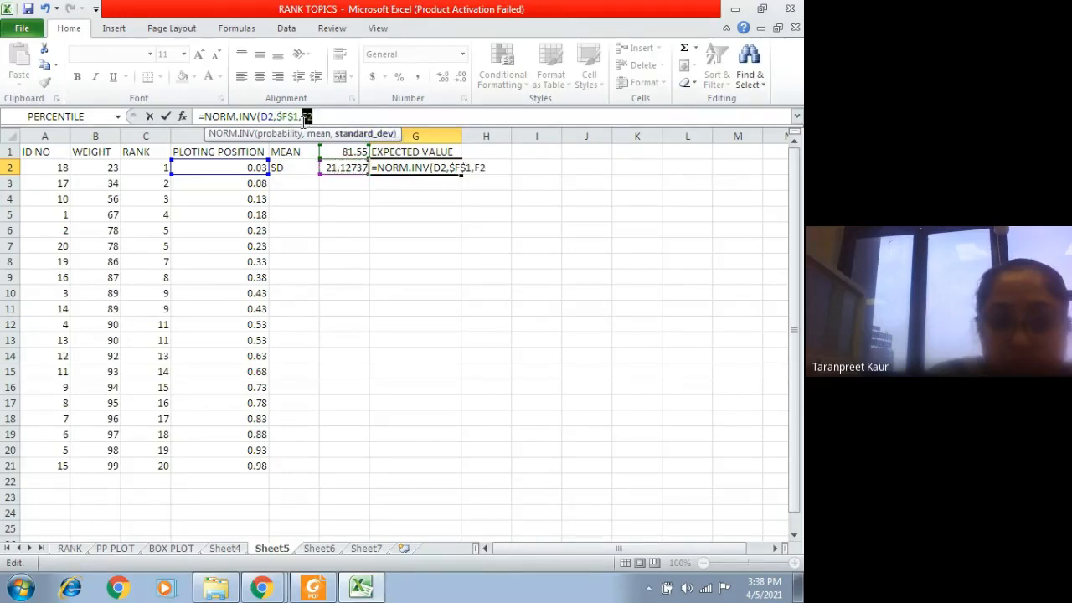
pyautogui.press('F4')
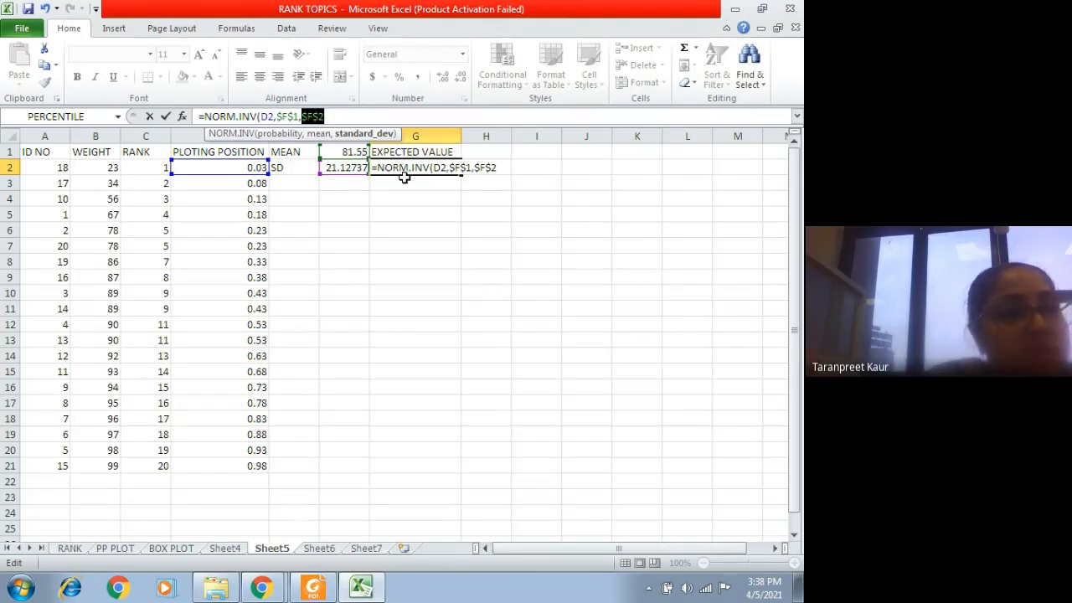
pyautogui.click(357, 113)
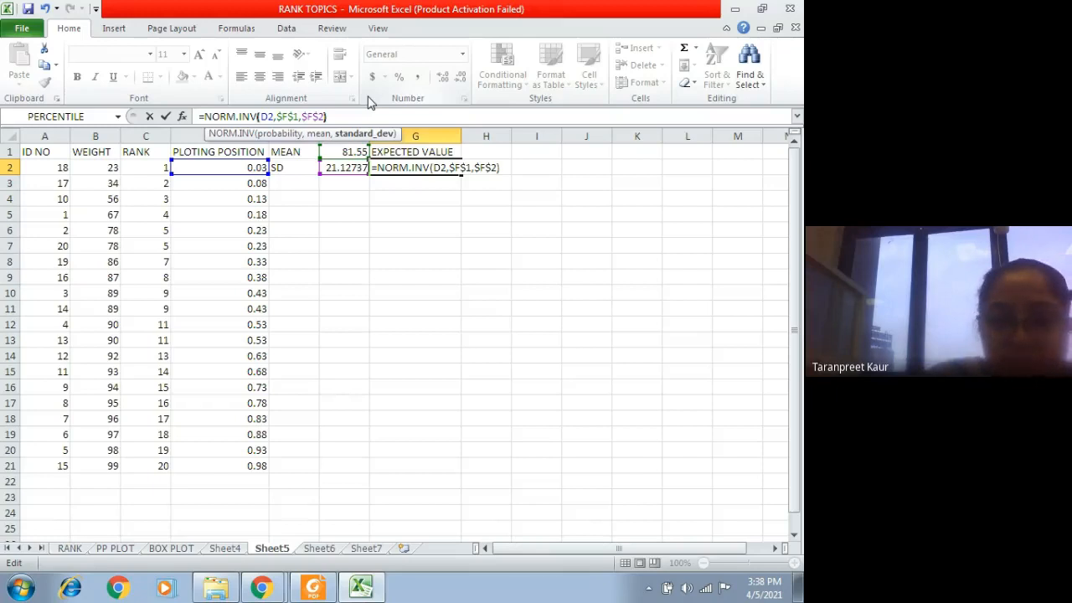
pyautogui.press('Return')
# Step: Fill the expected value formula from G2 down to G21
pyautogui.click(430, 161)
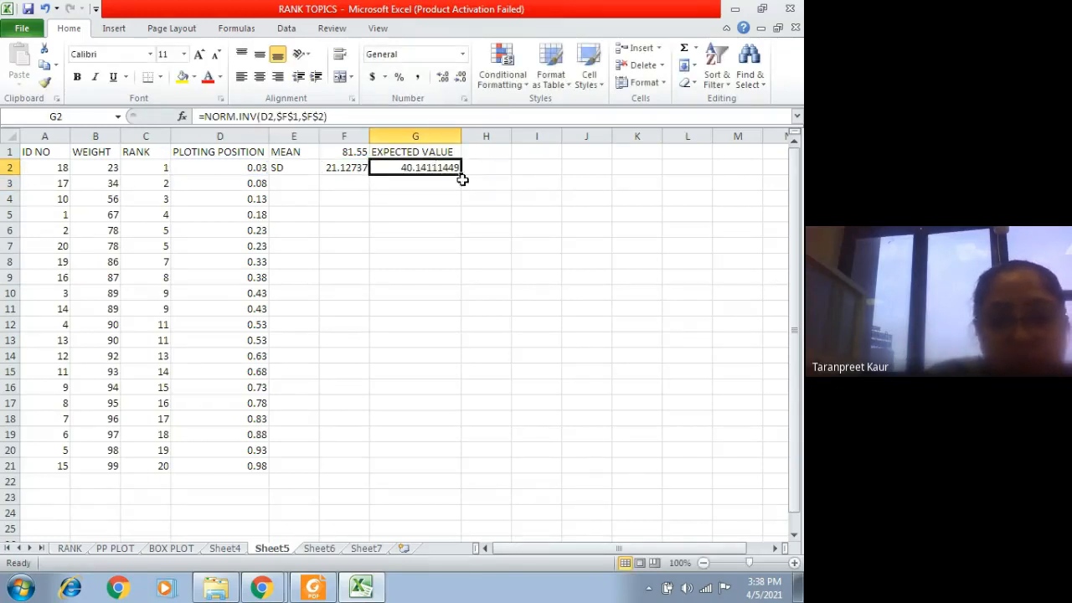
pyautogui.moveTo(463, 173); pyautogui.dragTo(487, 469)
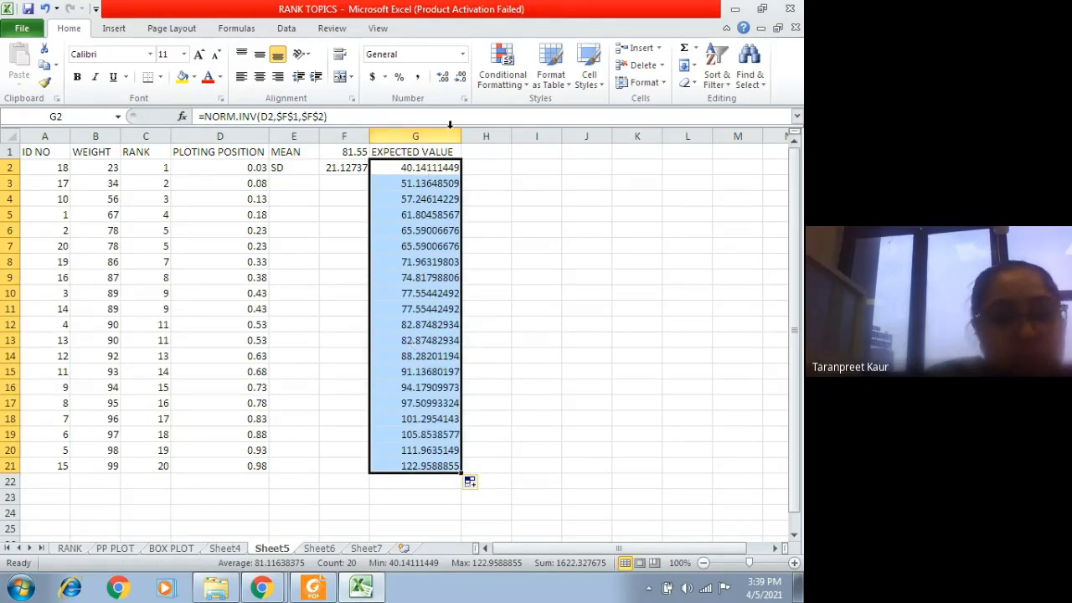
pyautogui.click(400, 158)
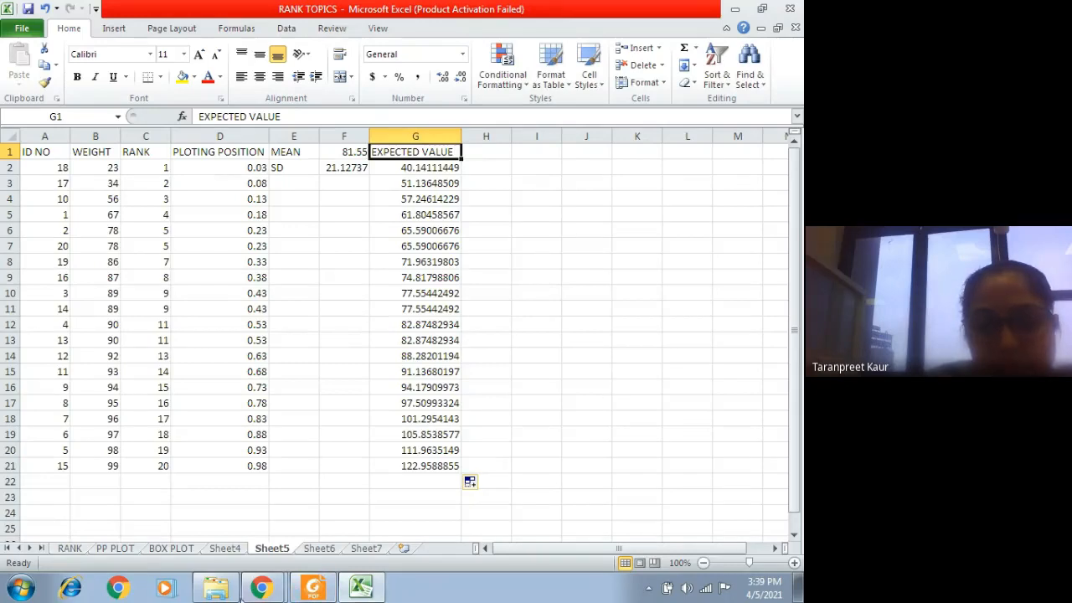
pyautogui.click(261, 587)
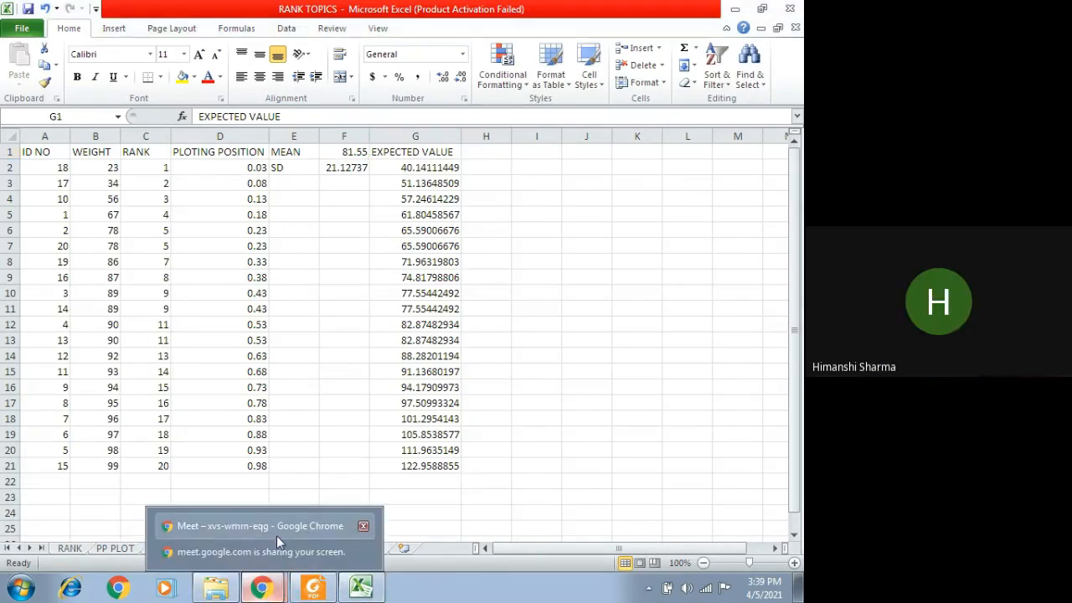
pyautogui.click(495, 525)
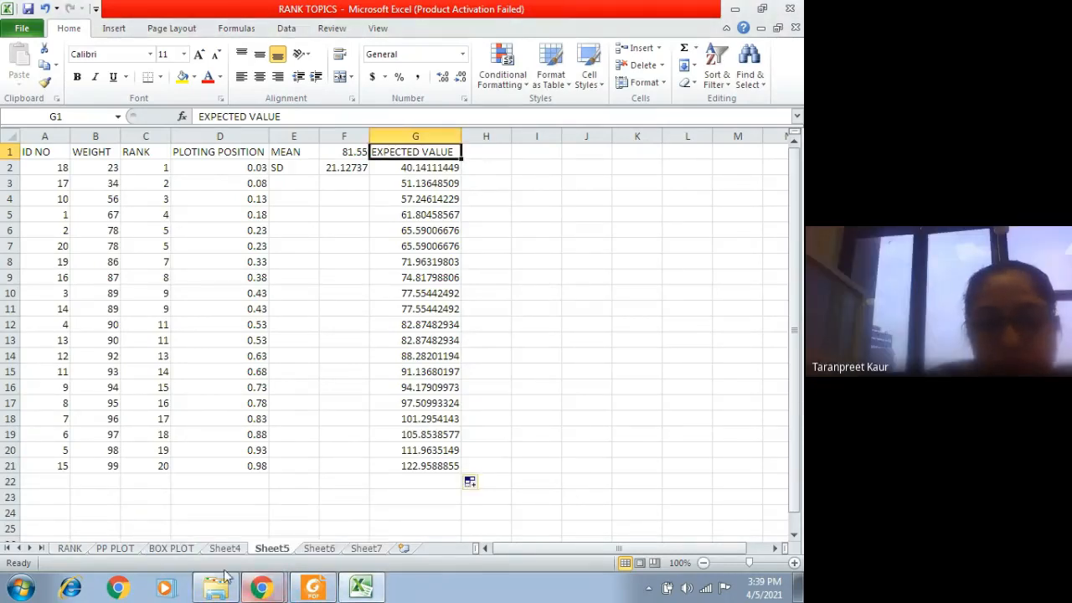
# Step: Look at the finished expected value line chart on the PP PLOT sheet and return to Sheet5
pyautogui.click(117, 549)
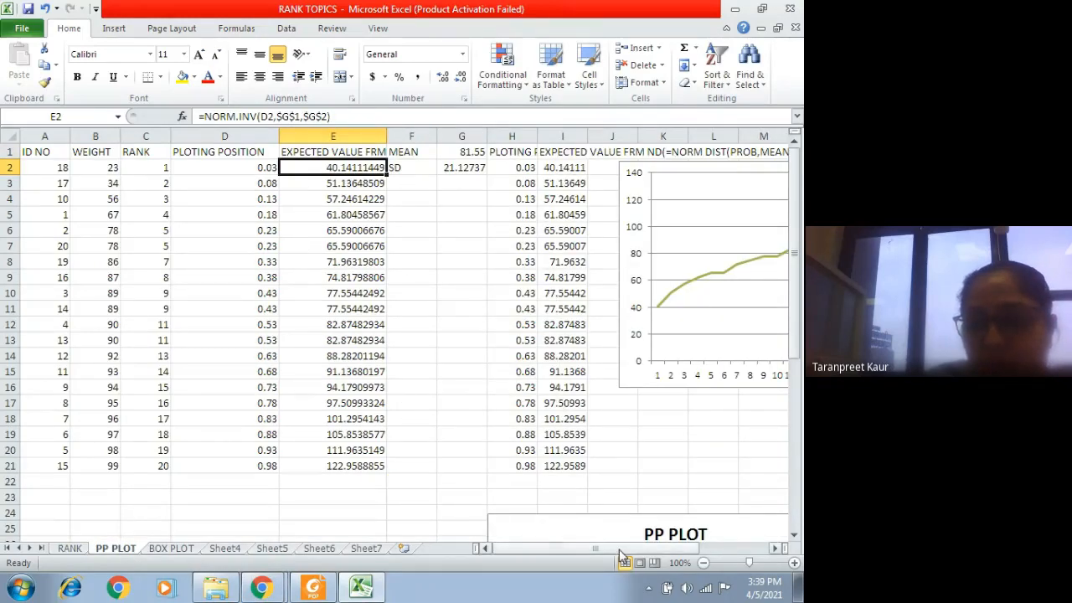
pyautogui.moveTo(624, 549); pyautogui.dragTo(658, 554)
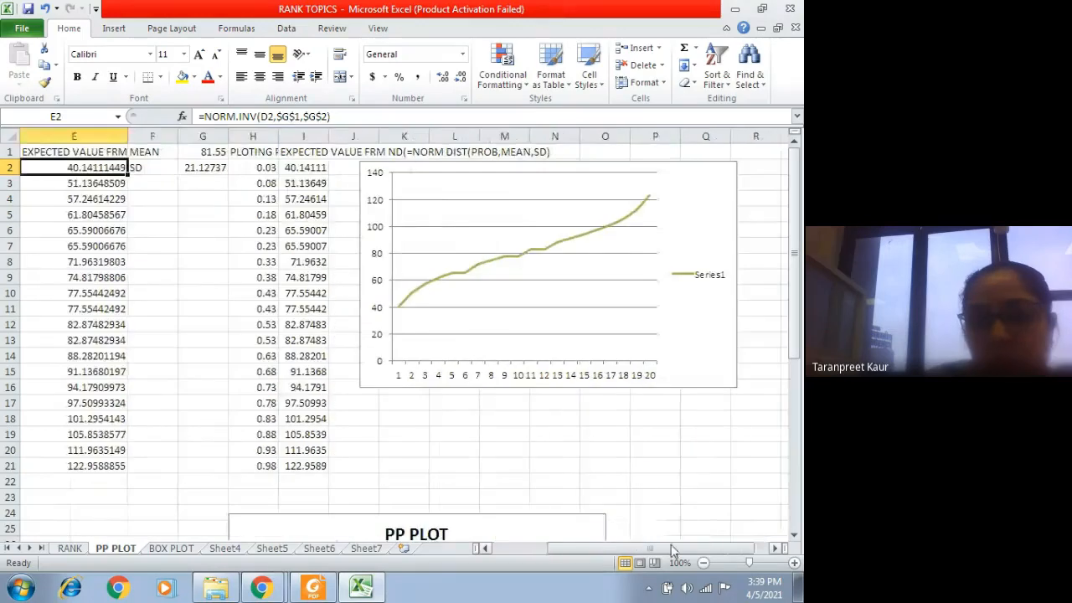
pyautogui.click(318, 550)
pyautogui.click(276, 549)
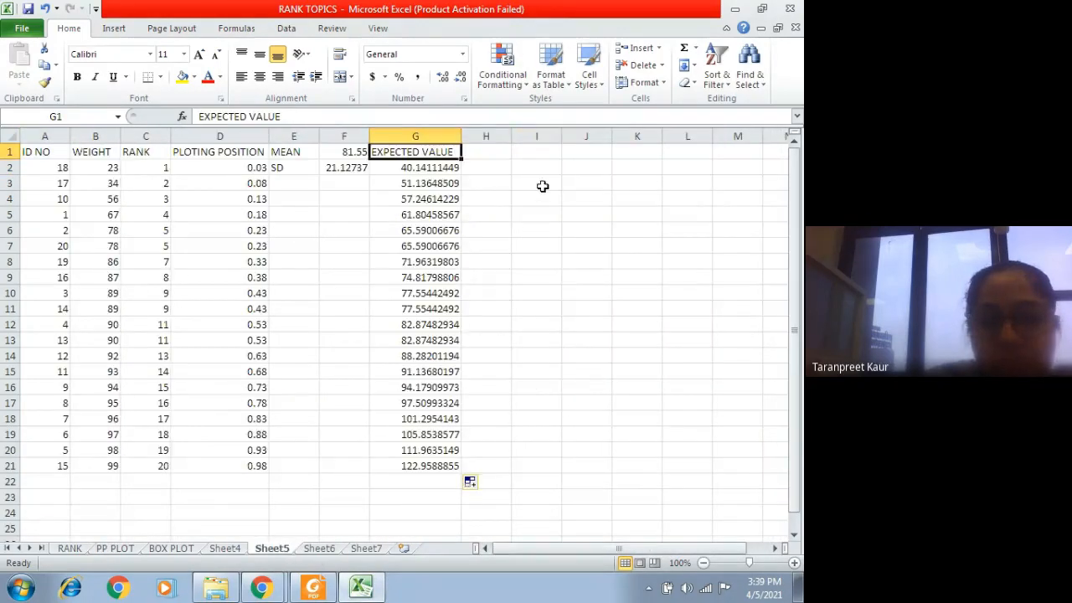
# Step: Review the plotting position formula in D2 and the rank in C2 that it uses
pyautogui.scroll(-1, 216, 377)
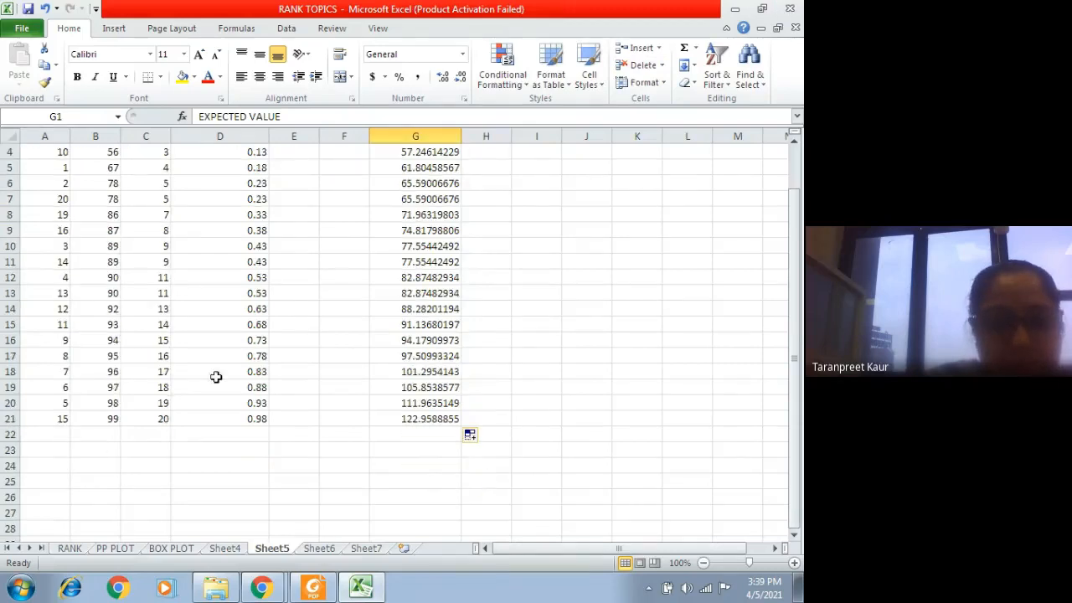
pyautogui.scroll(1, 251, 426)
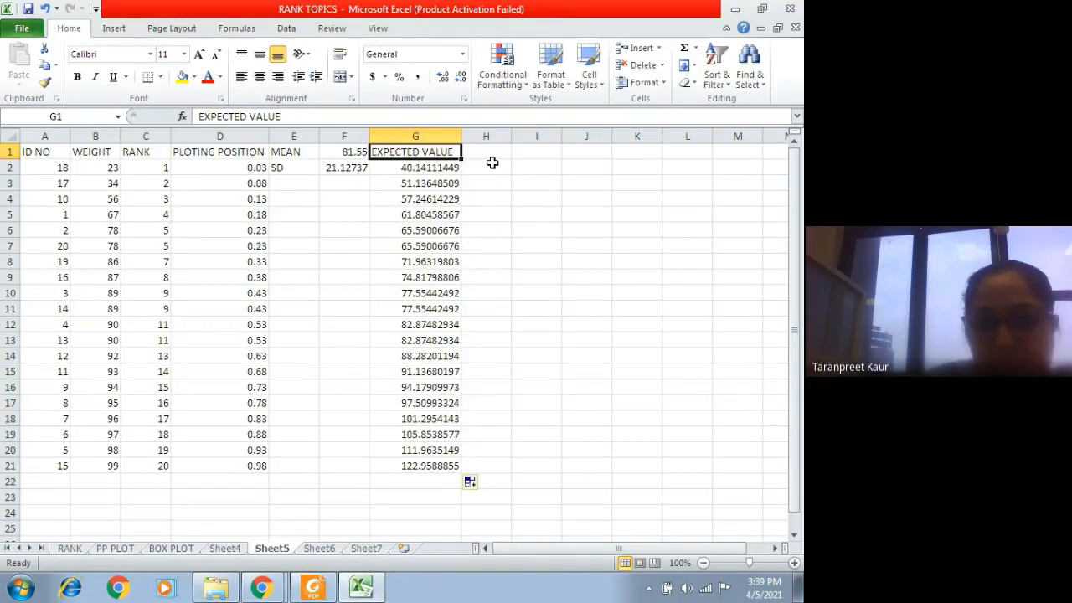
pyautogui.click(543, 166)
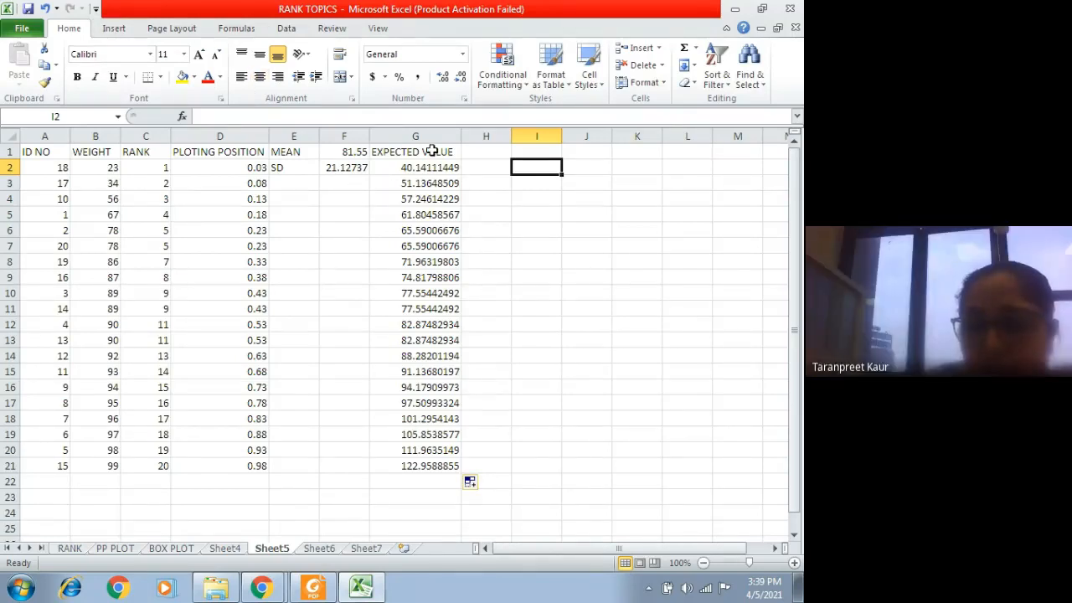
pyautogui.click(228, 168)
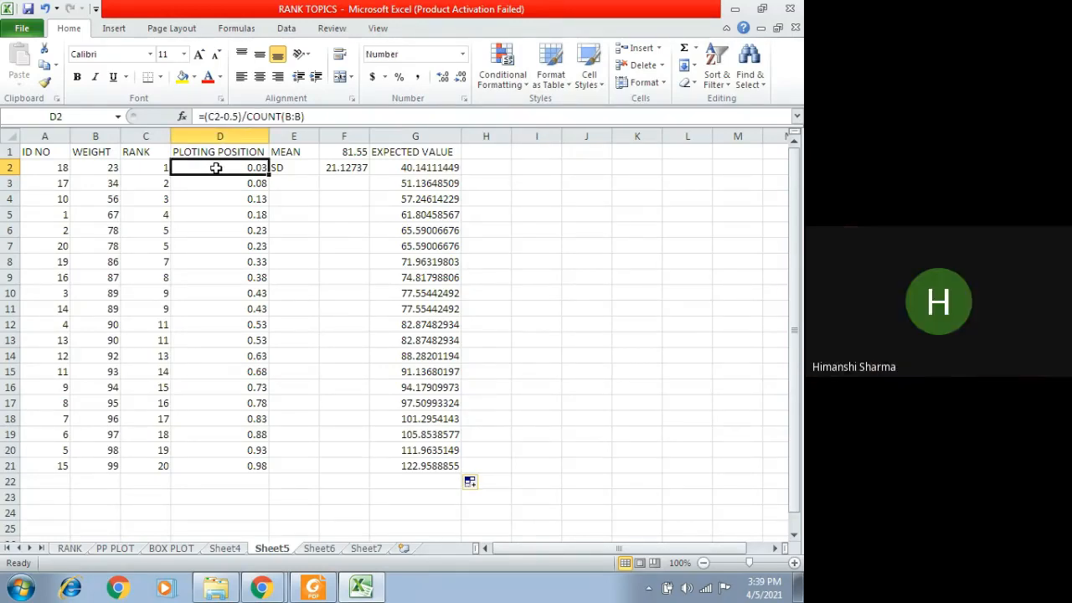
pyautogui.click(160, 165)
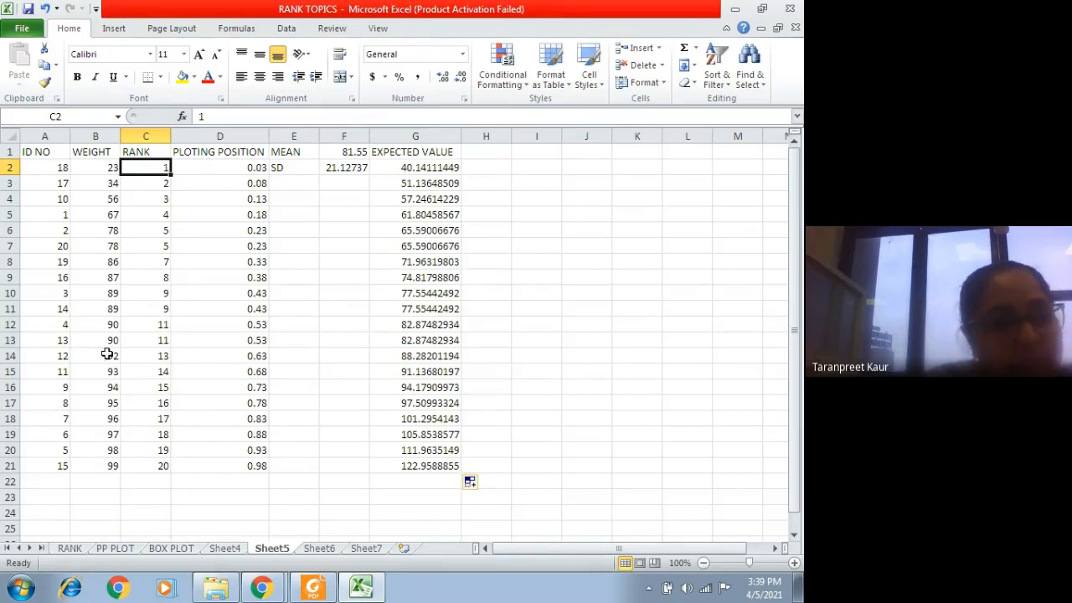
pyautogui.click(205, 164)
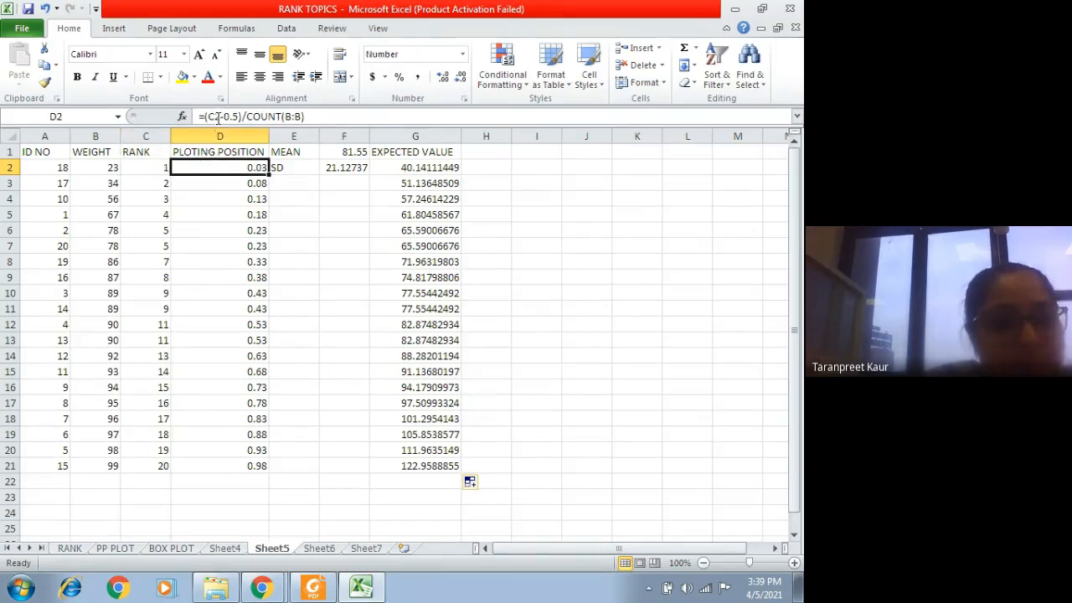
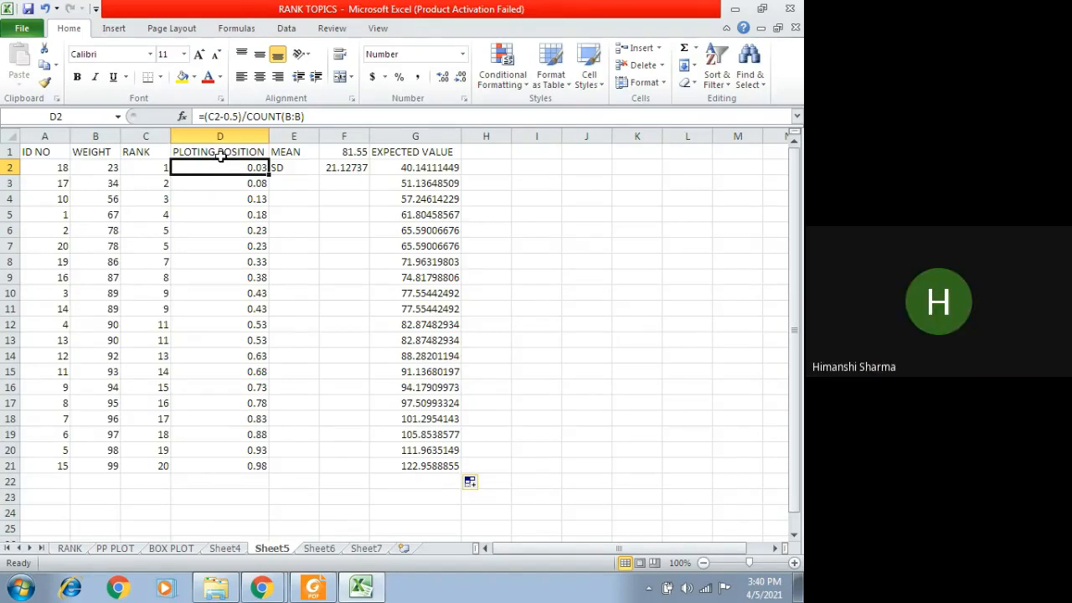
# Step: Enter the label MEAN in H1
pyautogui.click(347, 152)
pyautogui.click(486, 151)
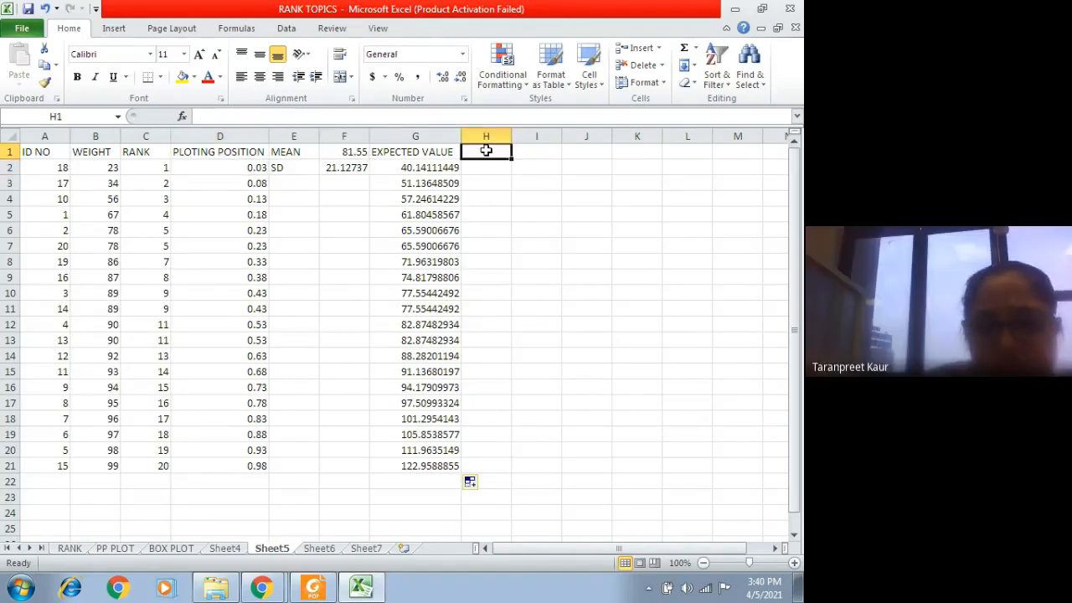
pyautogui.write('MEAN')
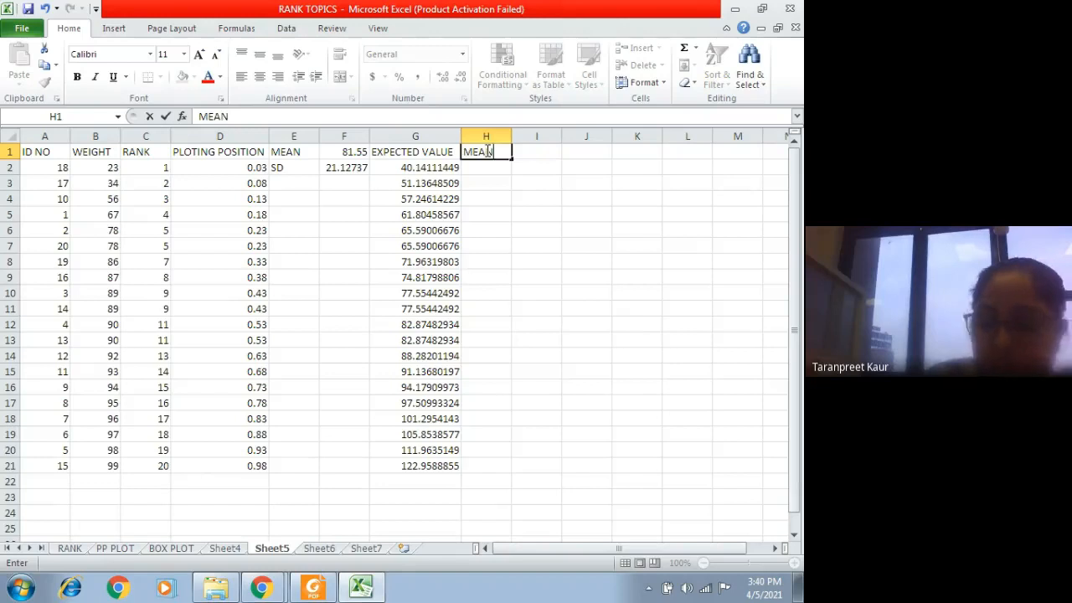
pyautogui.press('Tab')
pyautogui.write('=AV')
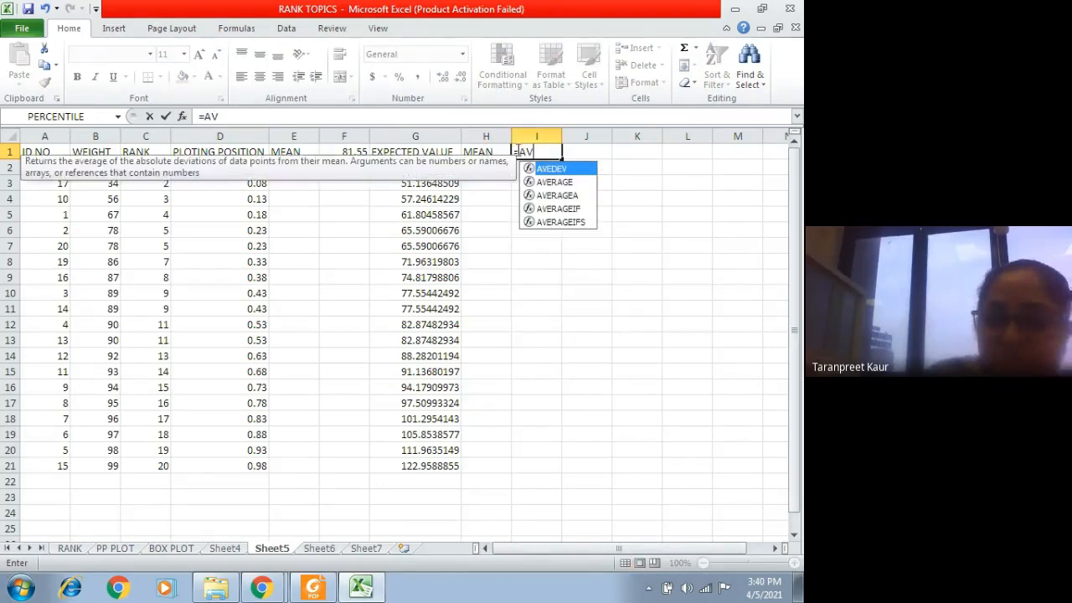
pyautogui.click(556, 182)
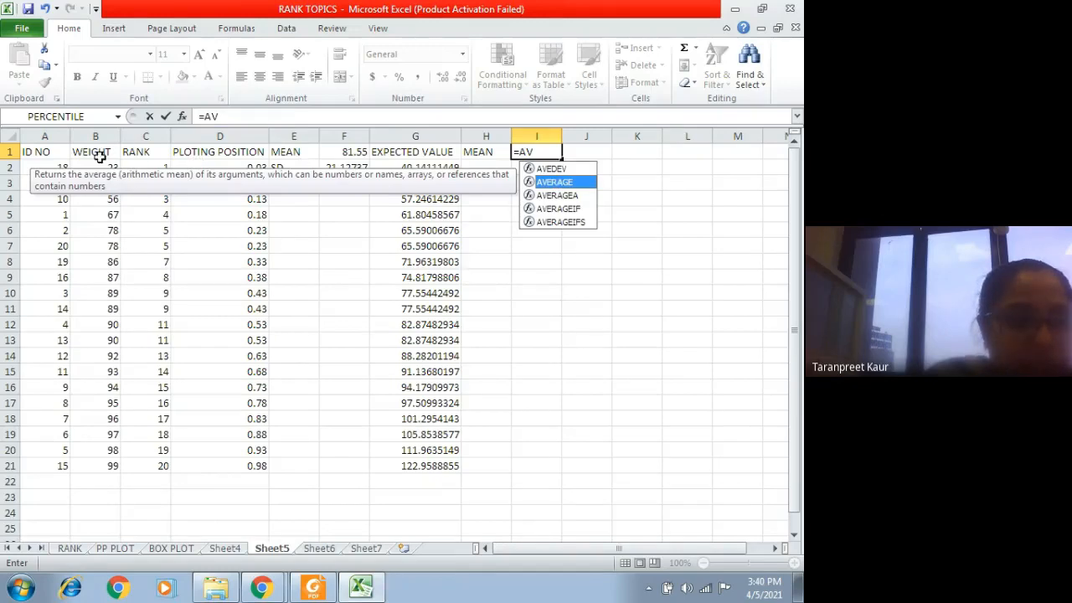
pyautogui.moveTo(99, 167); pyautogui.dragTo(113, 464)
pyautogui.click(530, 148)
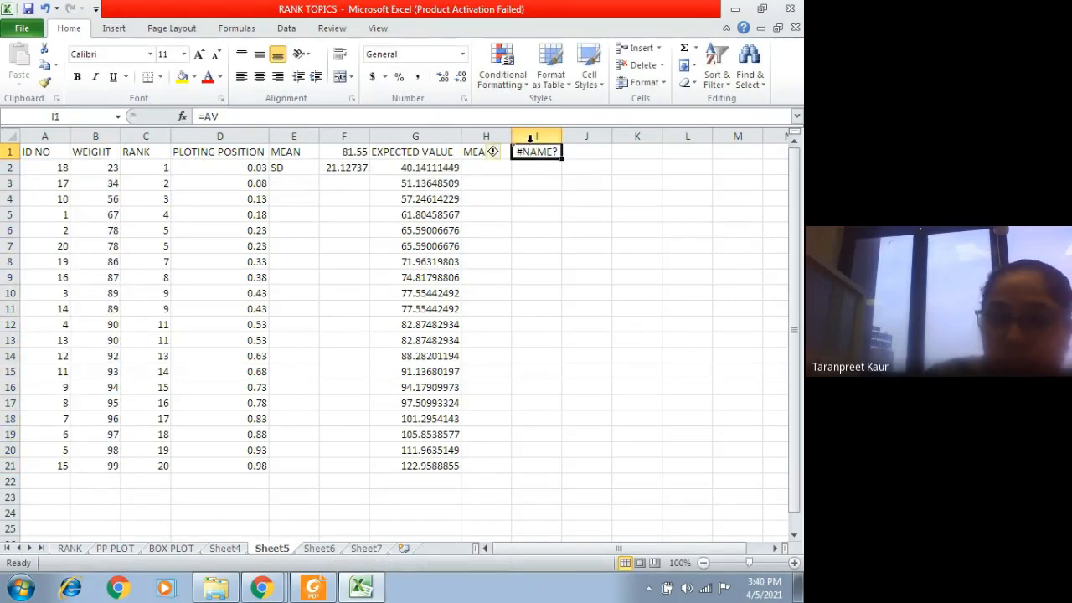
# Step: Calculate the mean weight in I1 with =AVERAGE(B2:B21) and check the formula against the weights it covers
pyautogui.press('BackSpace')
pyautogui.write('=AVERAGE')
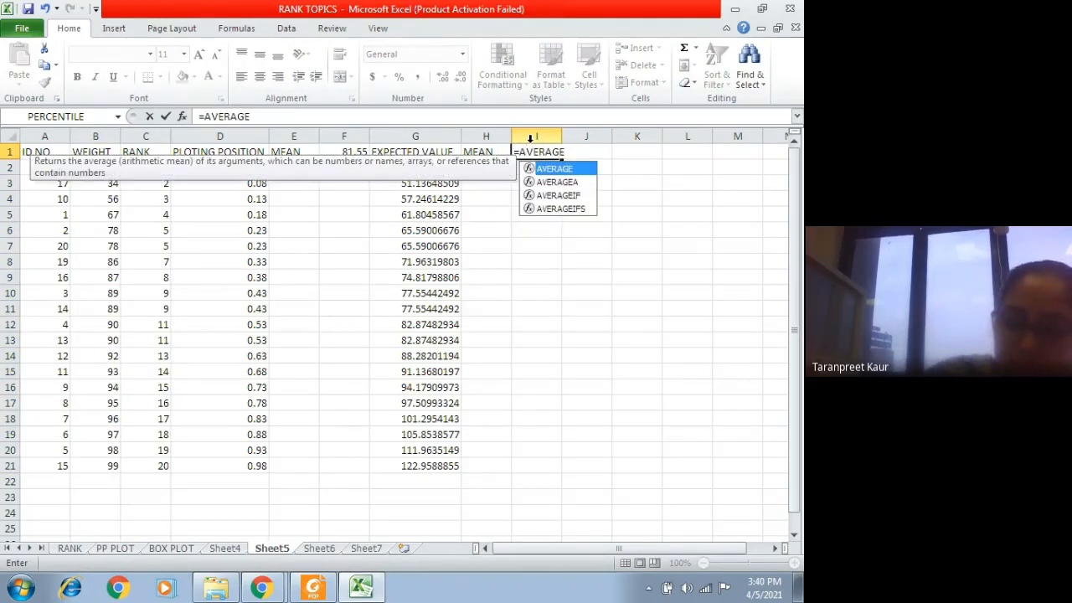
pyautogui.write('(')
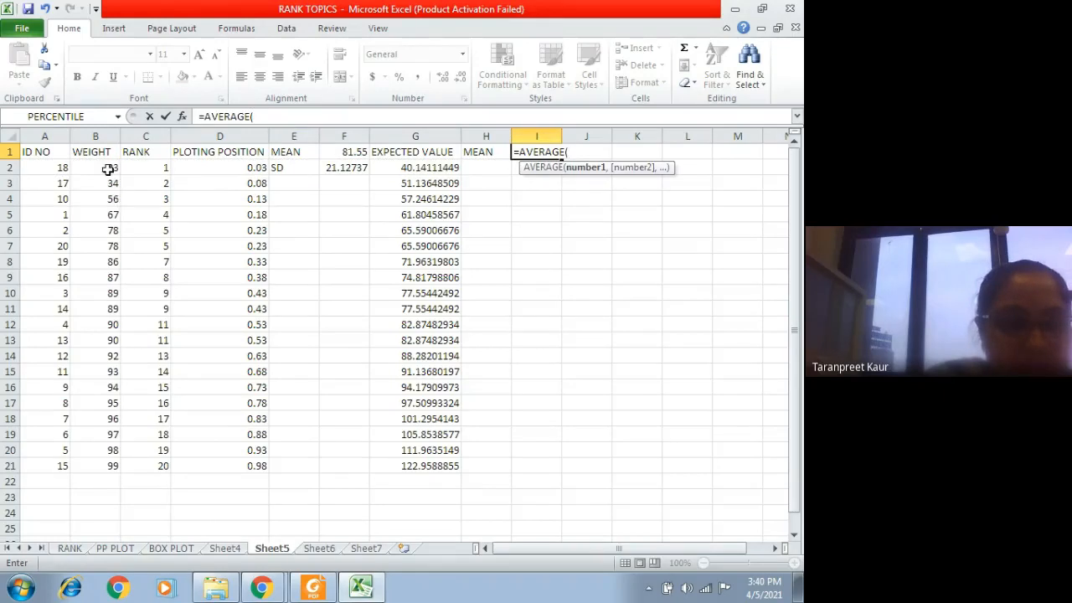
pyautogui.moveTo(108, 170); pyautogui.dragTo(104, 463)
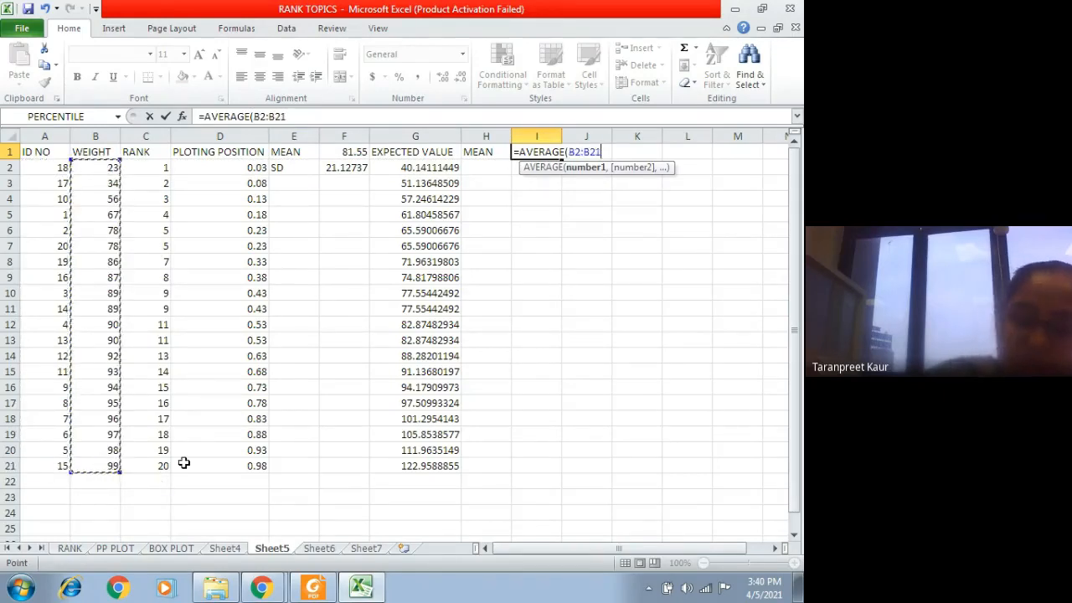
pyautogui.write(')')
pyautogui.press('Return')
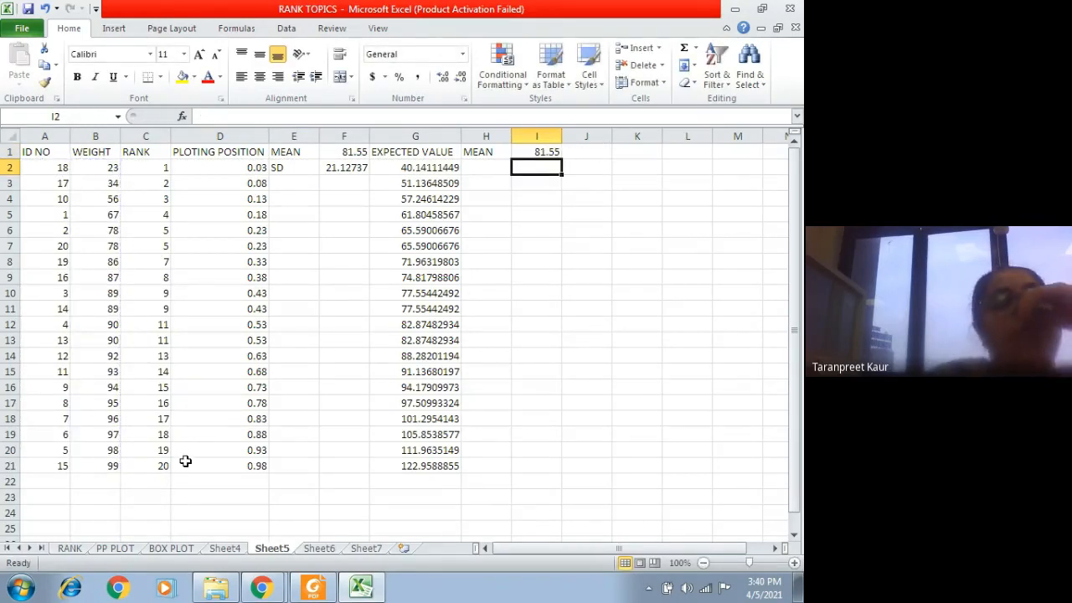
pyautogui.click(533, 152)
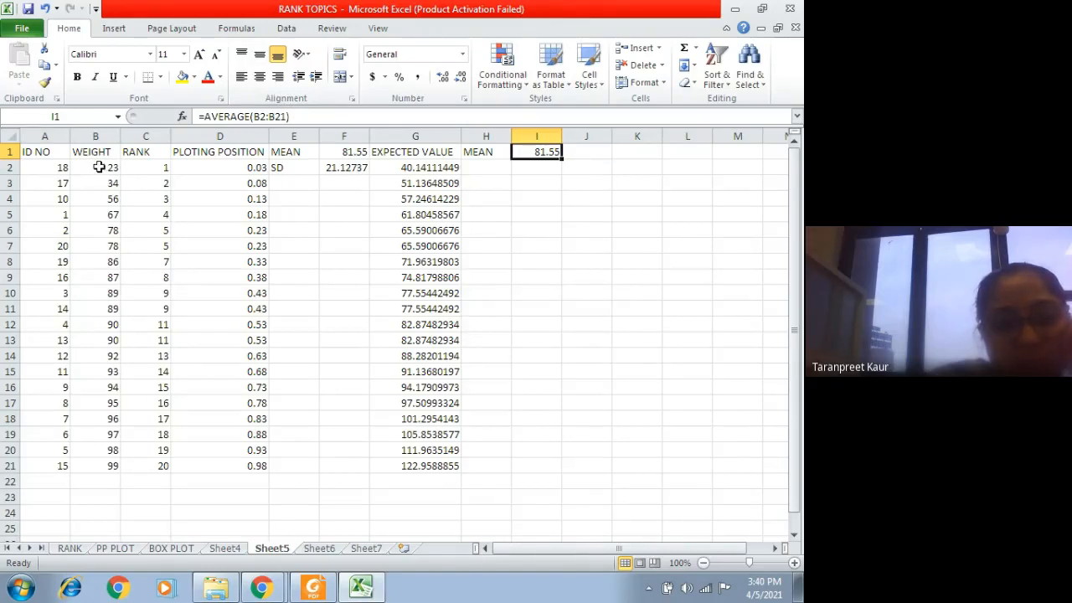
pyautogui.moveTo(99, 167); pyautogui.dragTo(95, 465)
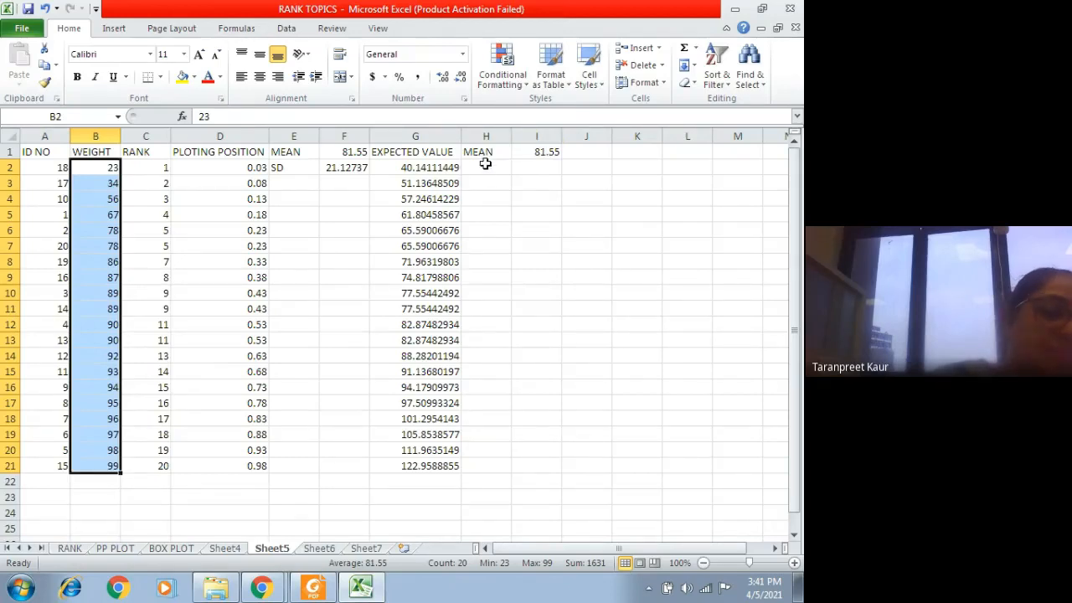
# Step: Enter the label SD in H2, below the new MEAN label
pyautogui.click(487, 174)
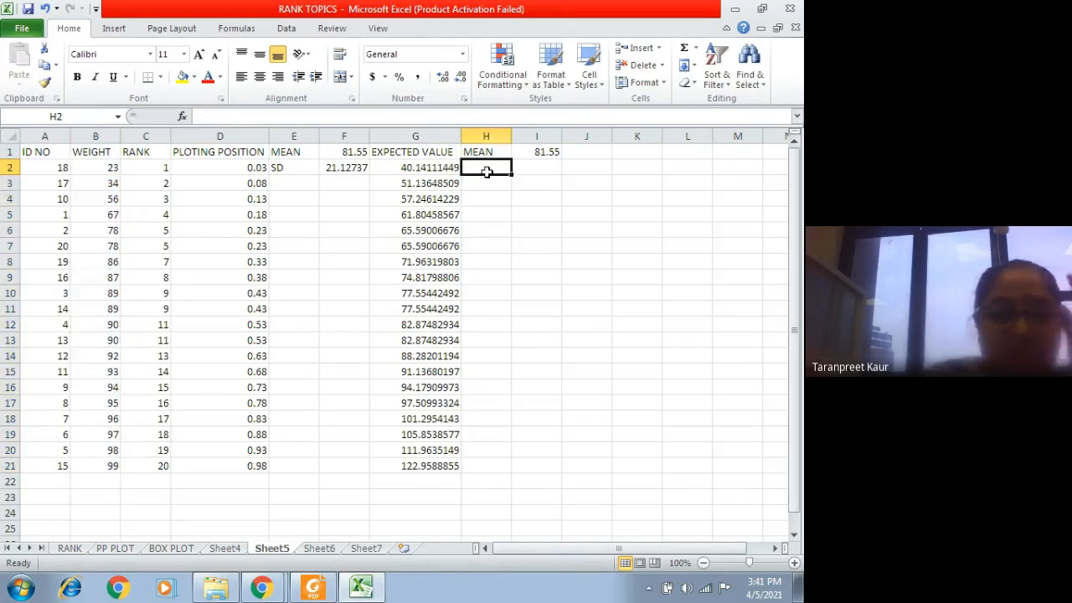
pyautogui.write('SD')
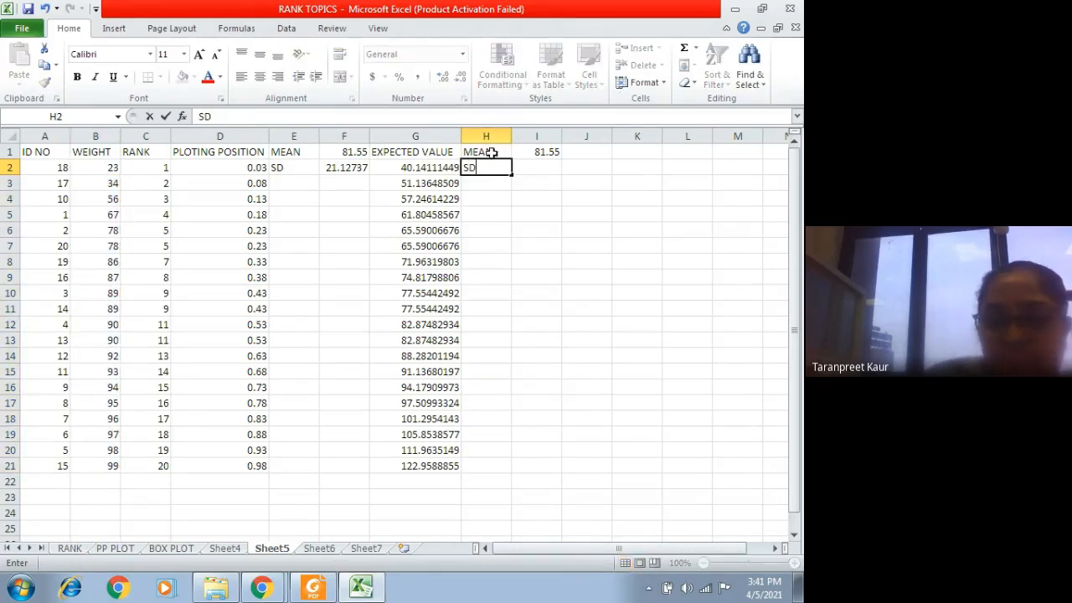
pyautogui.click(534, 165)
pyautogui.write('=SD')
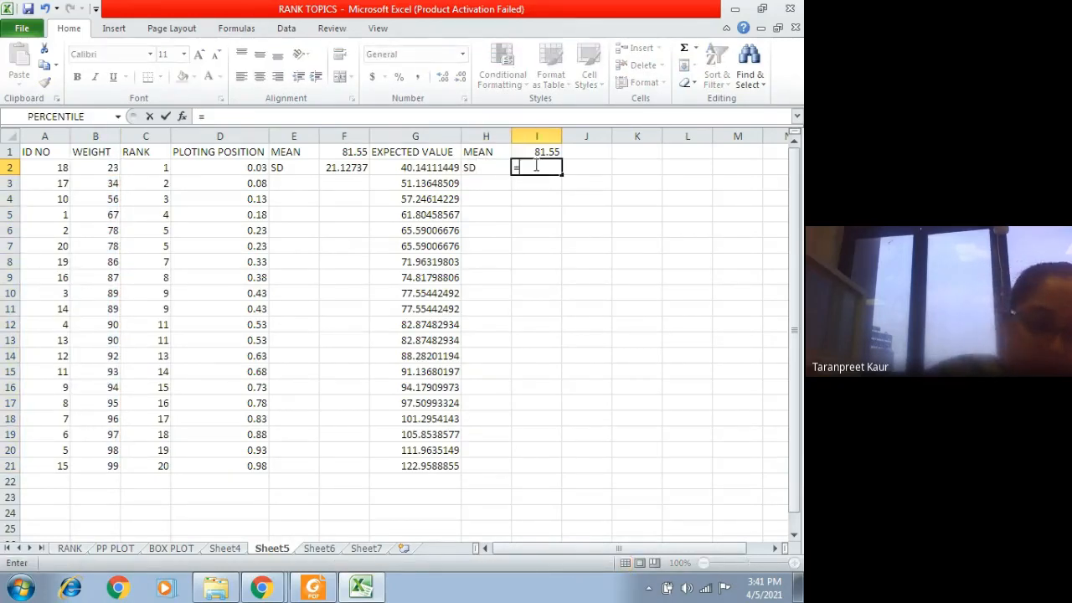
pyautogui.press('BackSpace')
pyautogui.press('BackSpace')
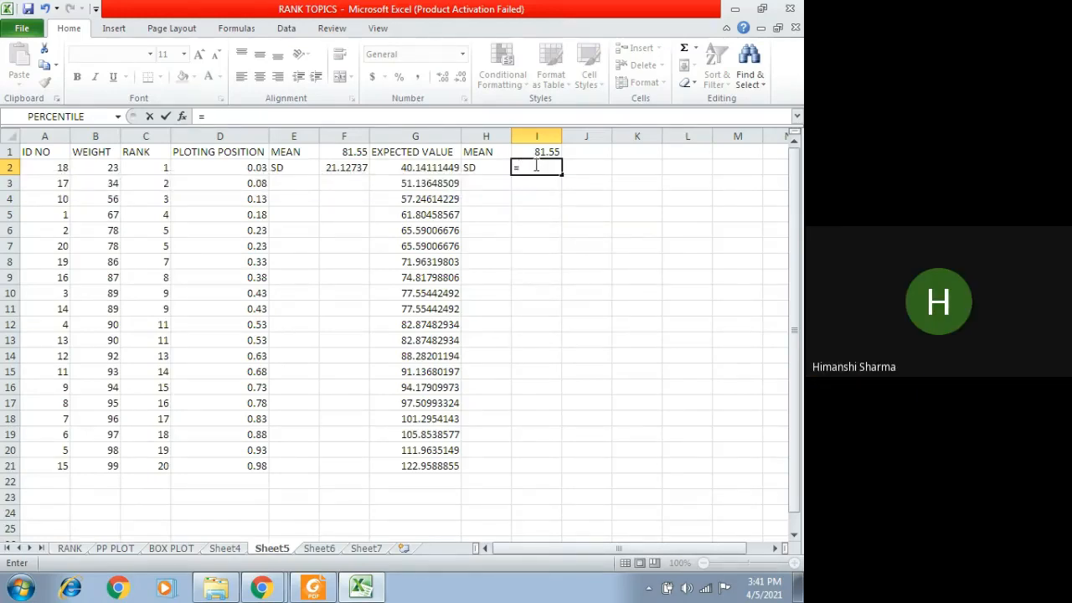
pyautogui.click(213, 169)
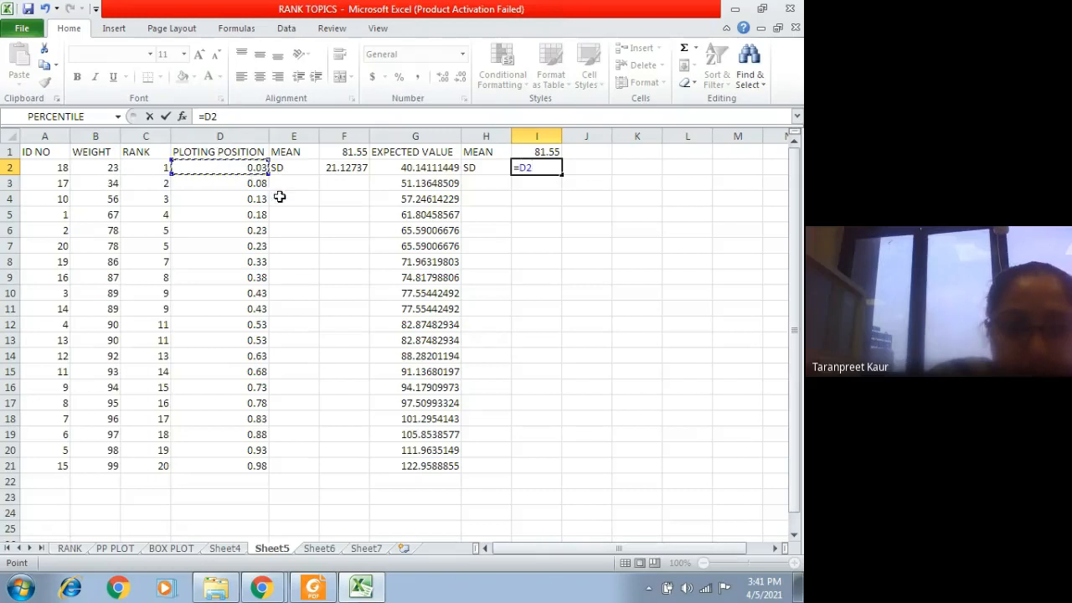
pyautogui.click(537, 226)
pyautogui.click(536, 168)
pyautogui.press('BackSpace')
pyautogui.press('BackSpace')
pyautogui.press('BackSpace')
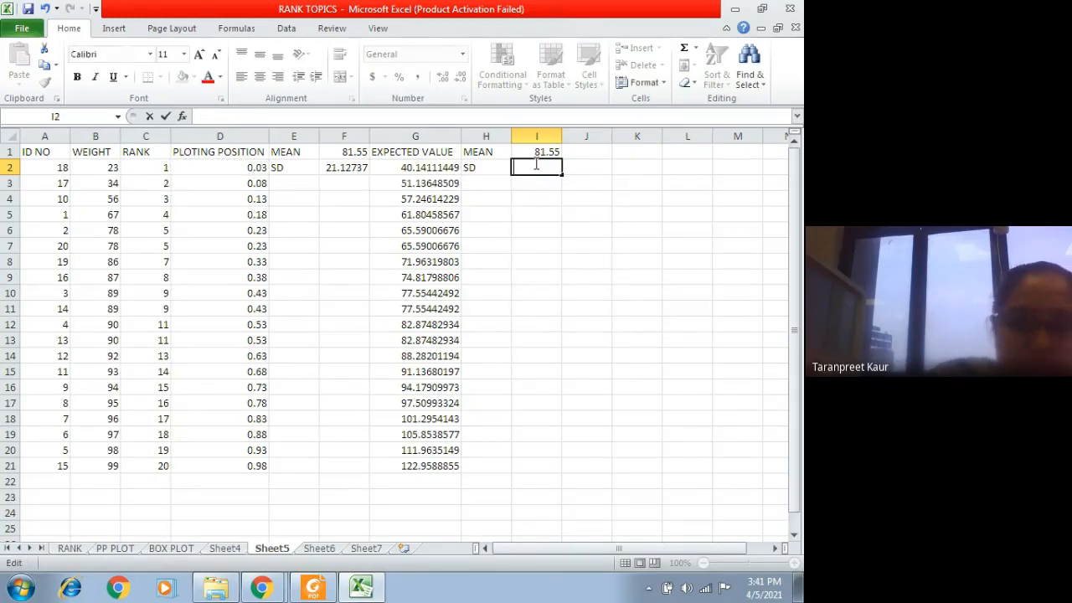
pyautogui.click(540, 216)
# Step: Examine the full plotting position formula in D2 and leave the cell without keeping any edit
pyautogui.click(227, 169)
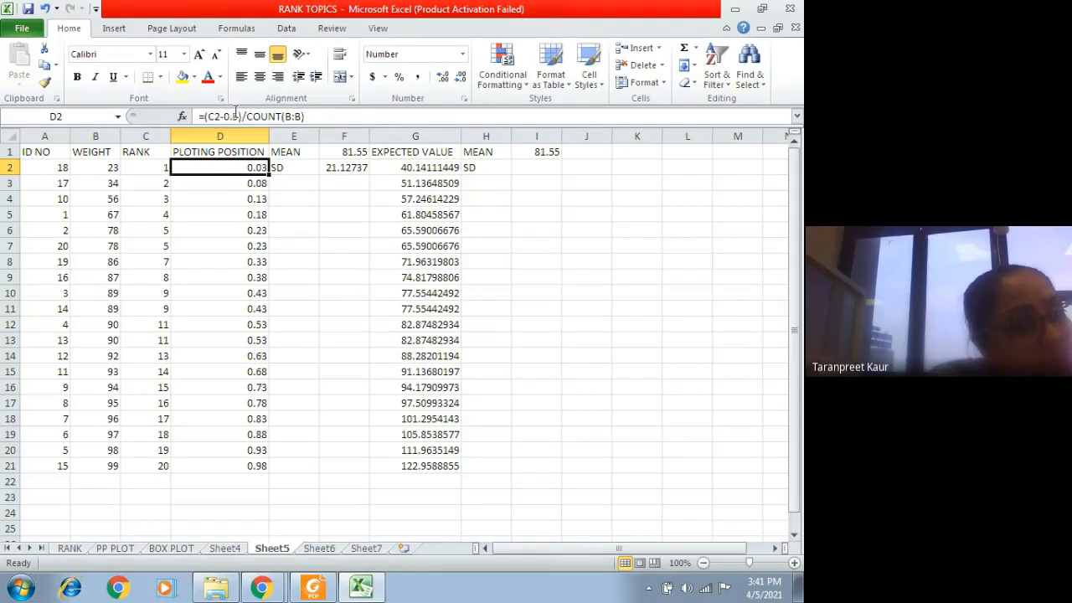
pyautogui.moveTo(305, 116); pyautogui.dragTo(205, 117)
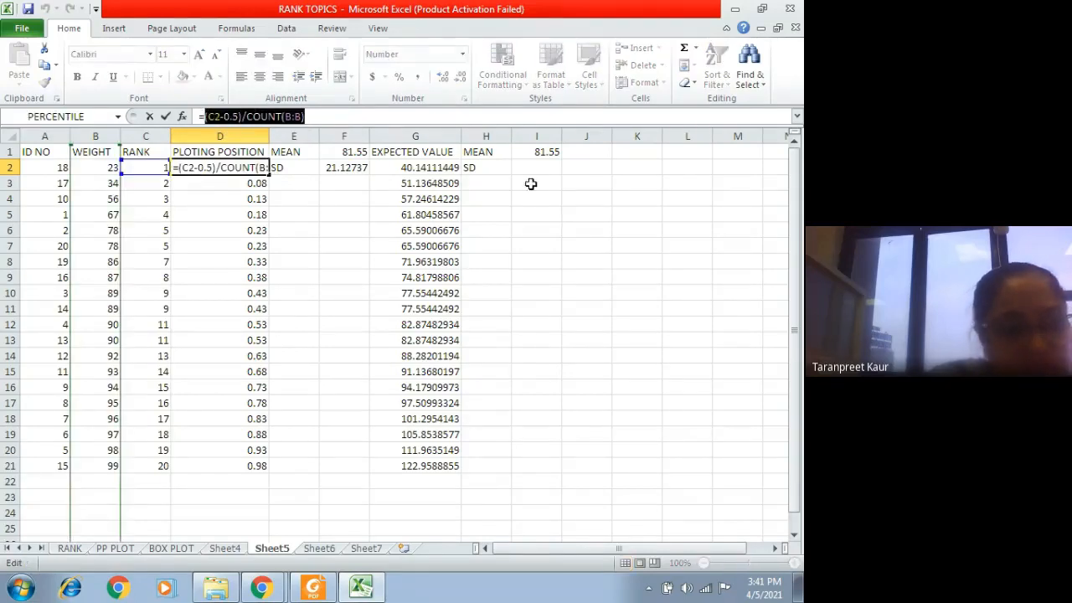
pyautogui.hotkey('ctrl', 'c')
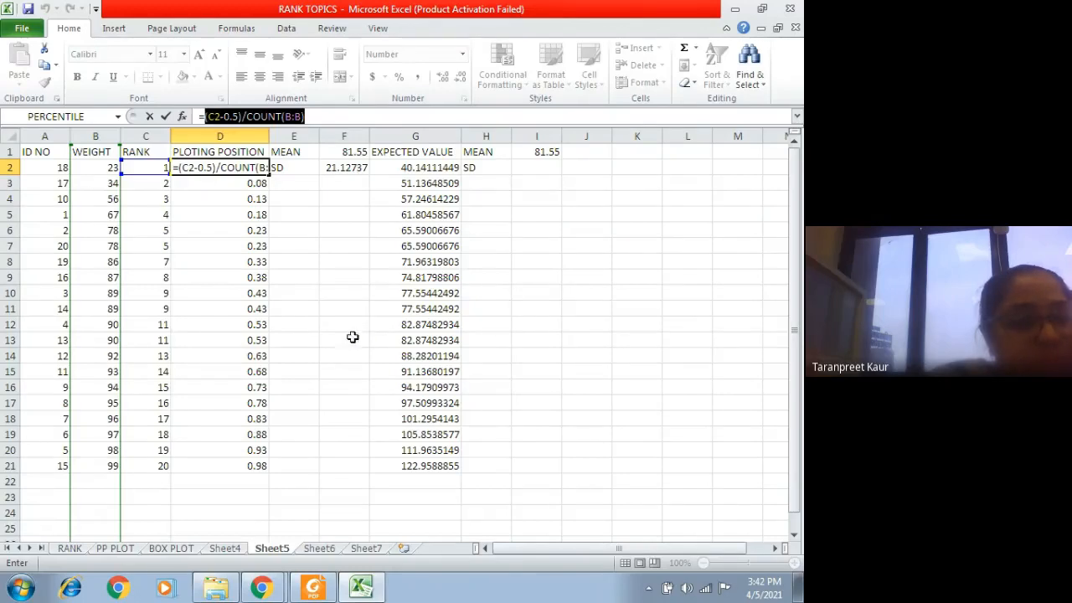
pyautogui.click(324, 339)
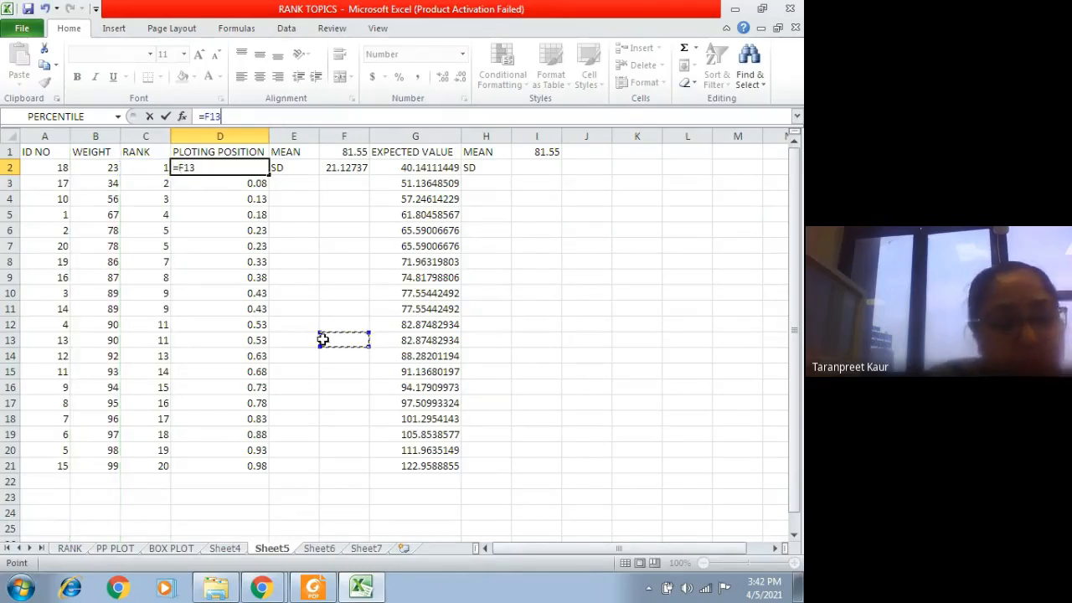
pyautogui.press('Escape')
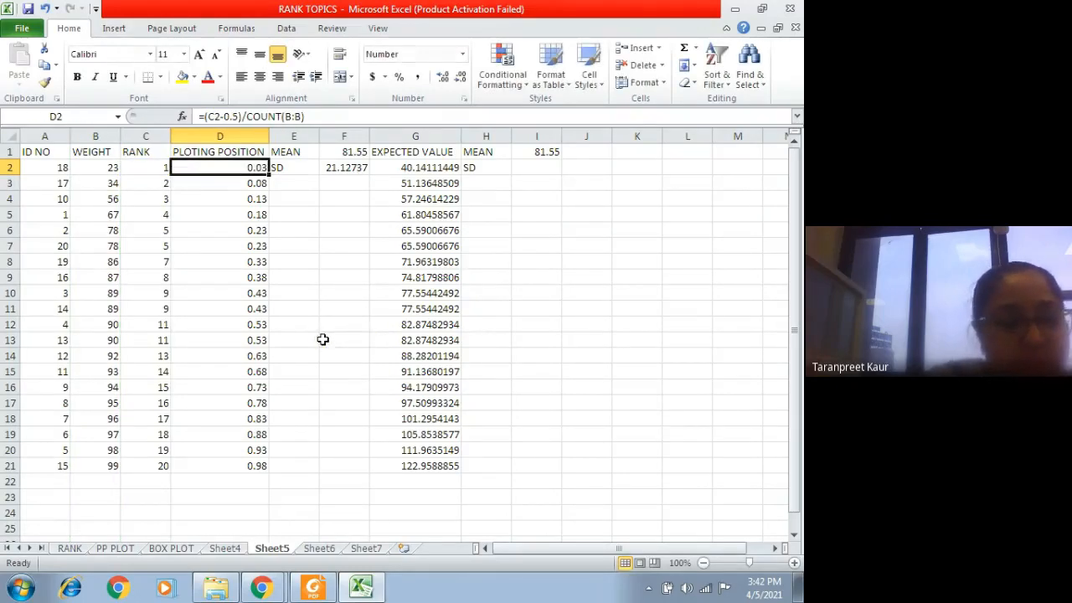
# Step: Check how the rank reference changes in the plotting position formulas down column D, from D3 to D18
pyautogui.click(233, 181)
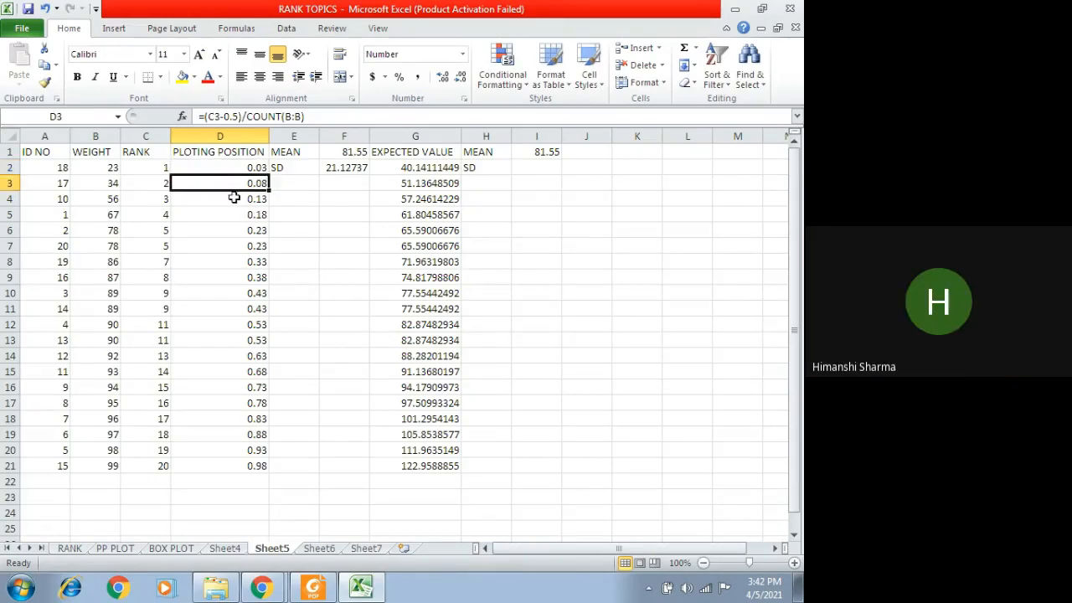
pyautogui.click(234, 198)
pyautogui.click(236, 216)
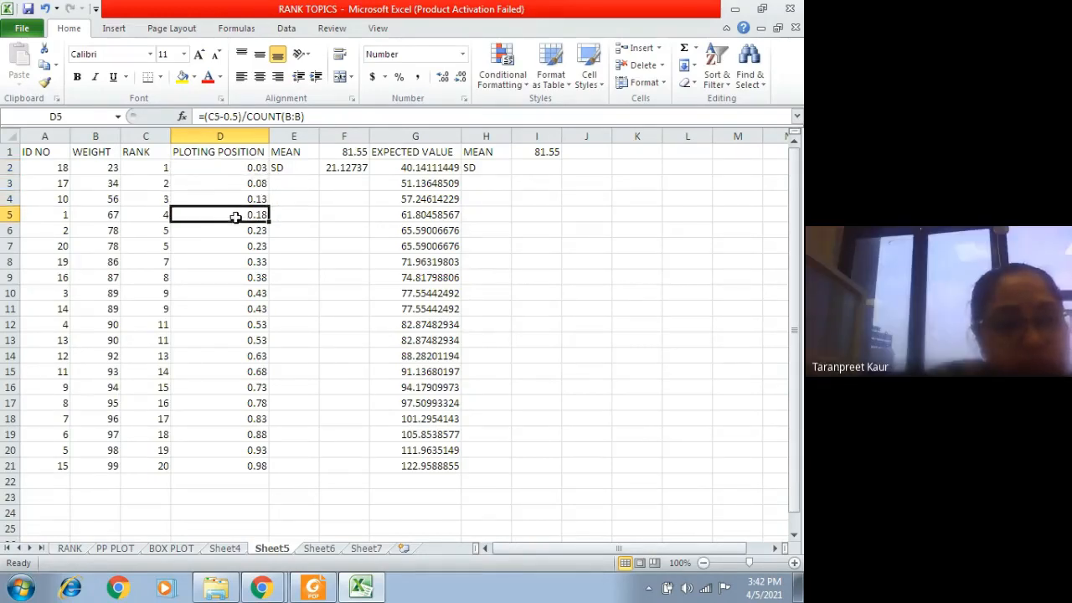
pyautogui.click(234, 230)
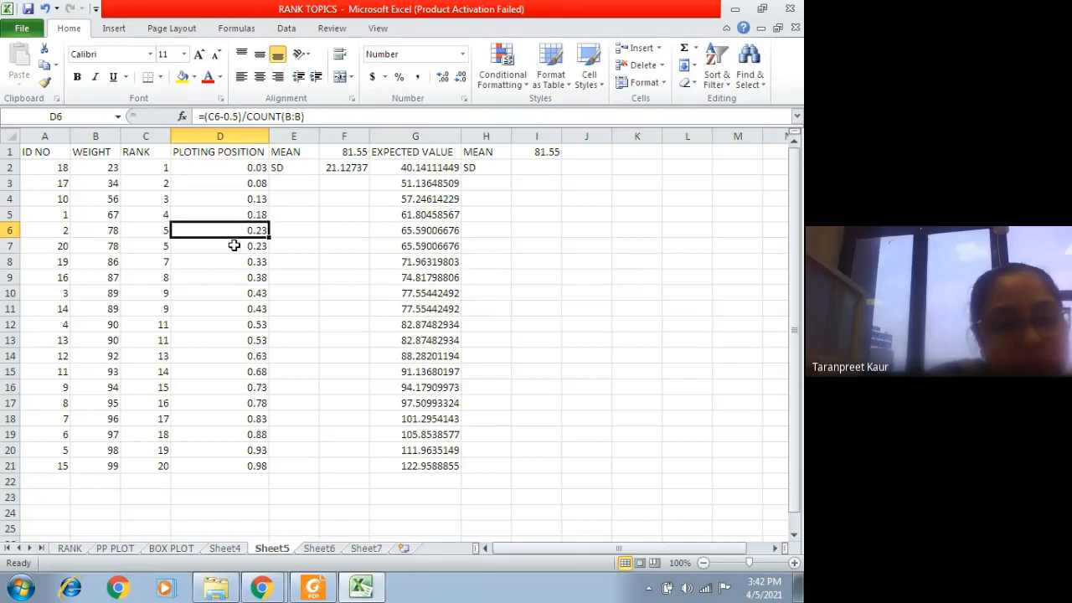
pyautogui.click(234, 245)
pyautogui.click(234, 259)
pyautogui.click(235, 277)
pyautogui.click(234, 307)
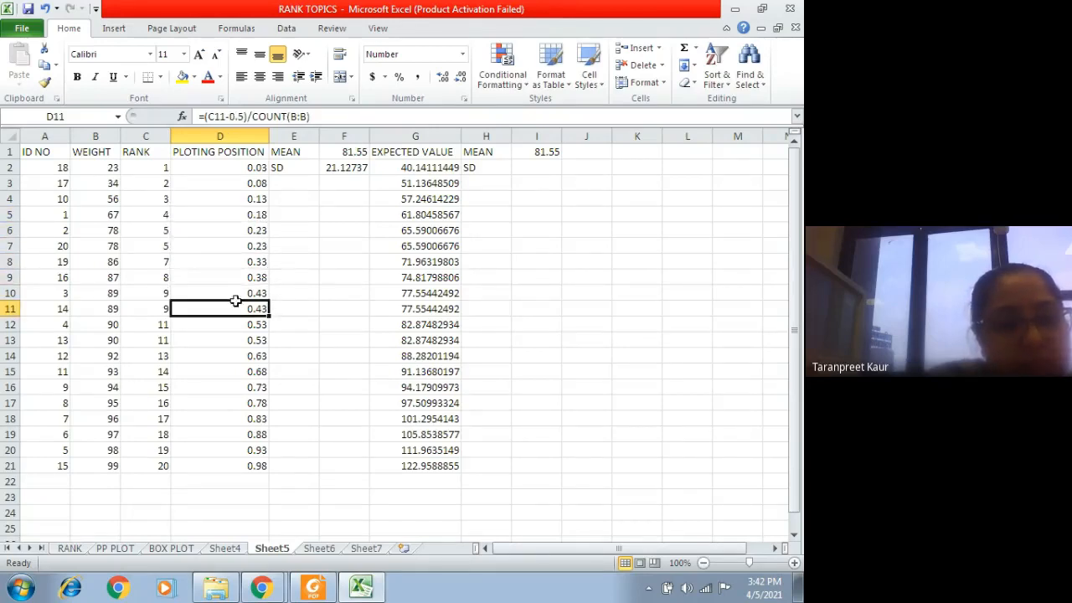
pyautogui.click(241, 324)
pyautogui.click(245, 356)
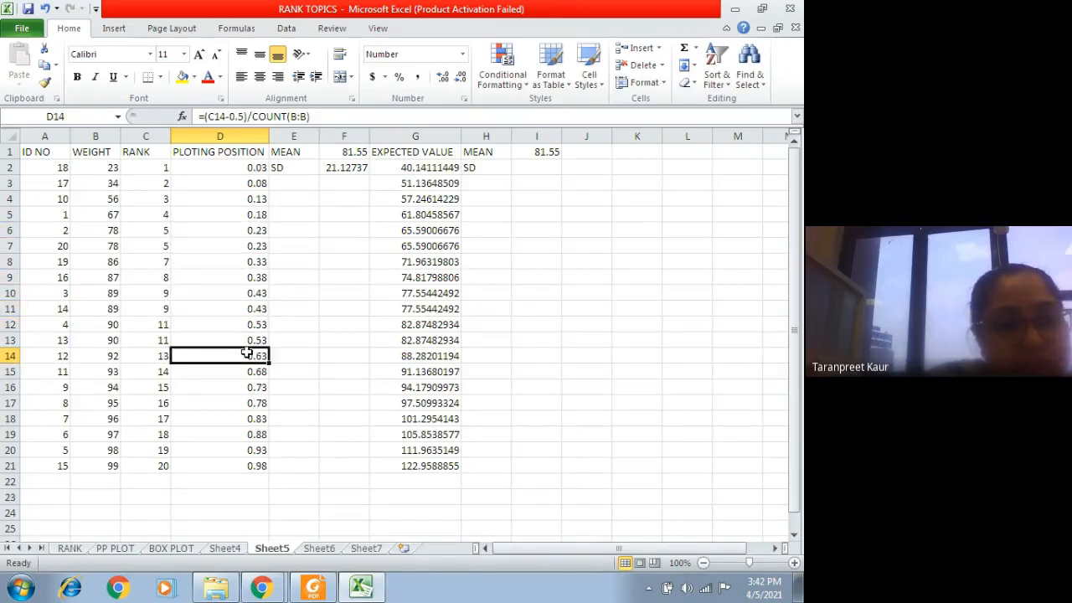
pyautogui.click(245, 418)
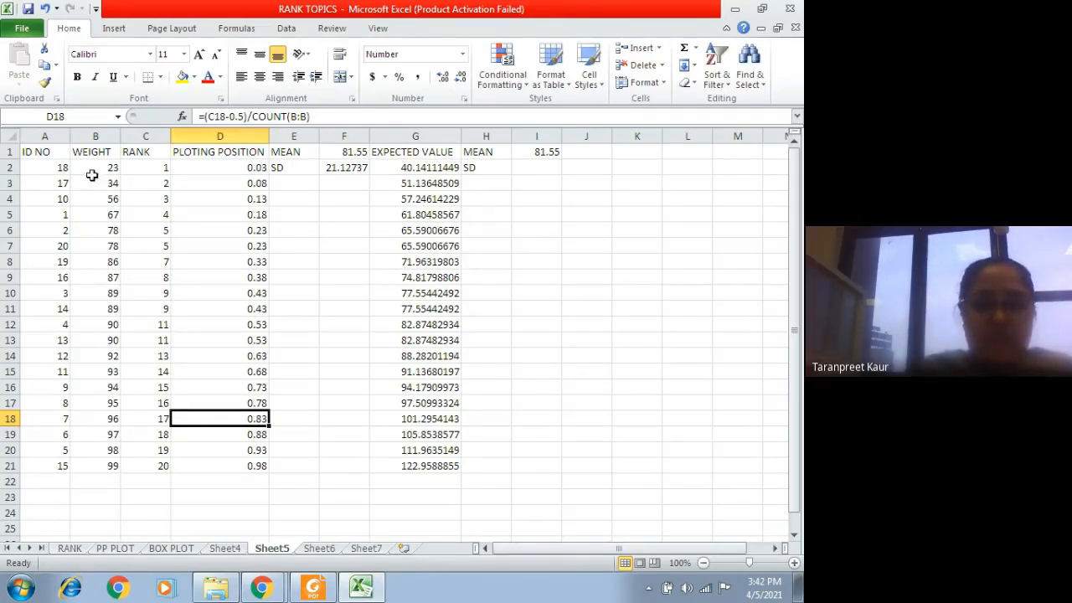
# Step: Review the plotting position and expected value headings and the NORM.INV formula in G2
pyautogui.click(220, 155)
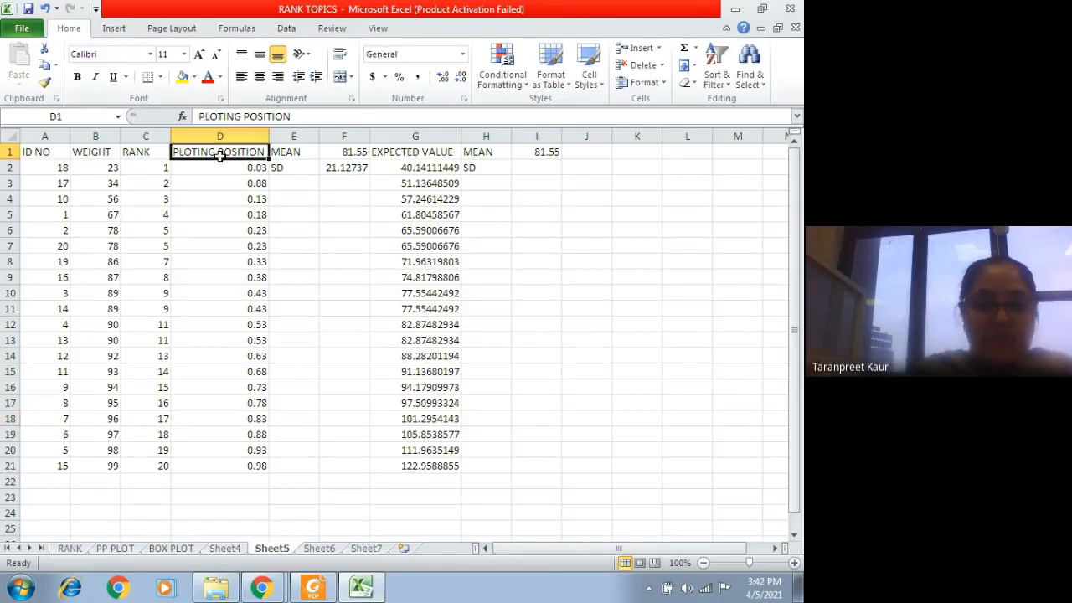
pyautogui.click(415, 157)
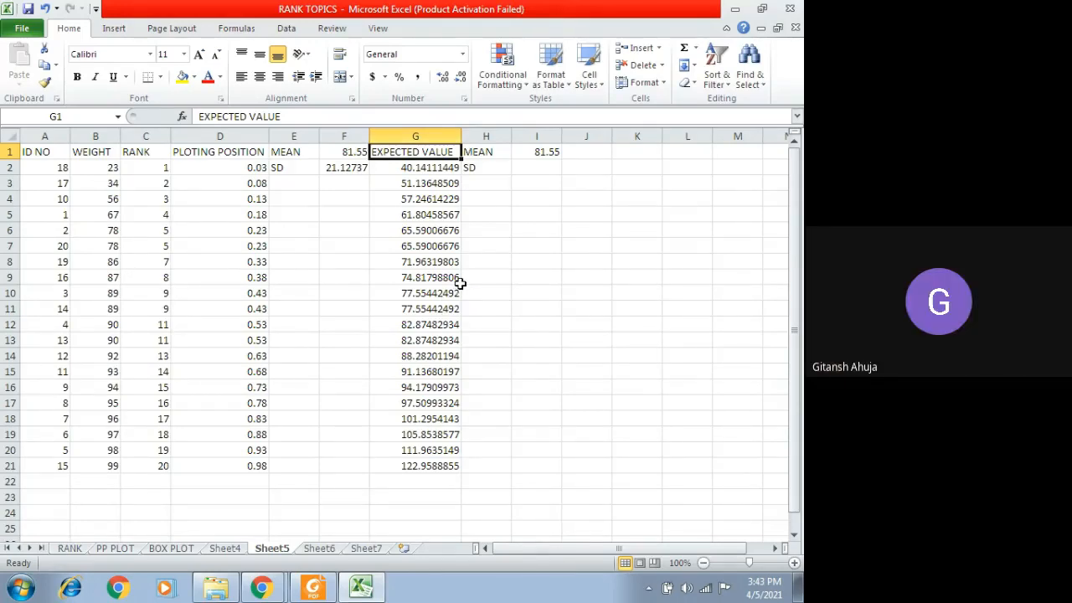
pyautogui.click(417, 166)
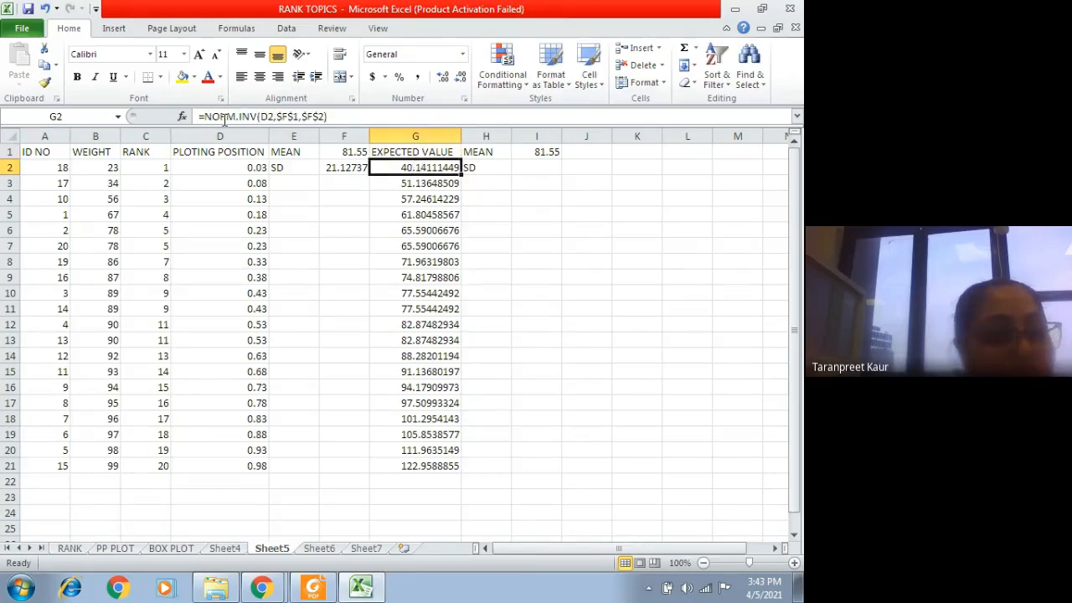
# Step: Start a NORM.INV formula in I5 with D2 as the probability, F1 as the mean and F2 as the standard deviation
pyautogui.click(530, 214)
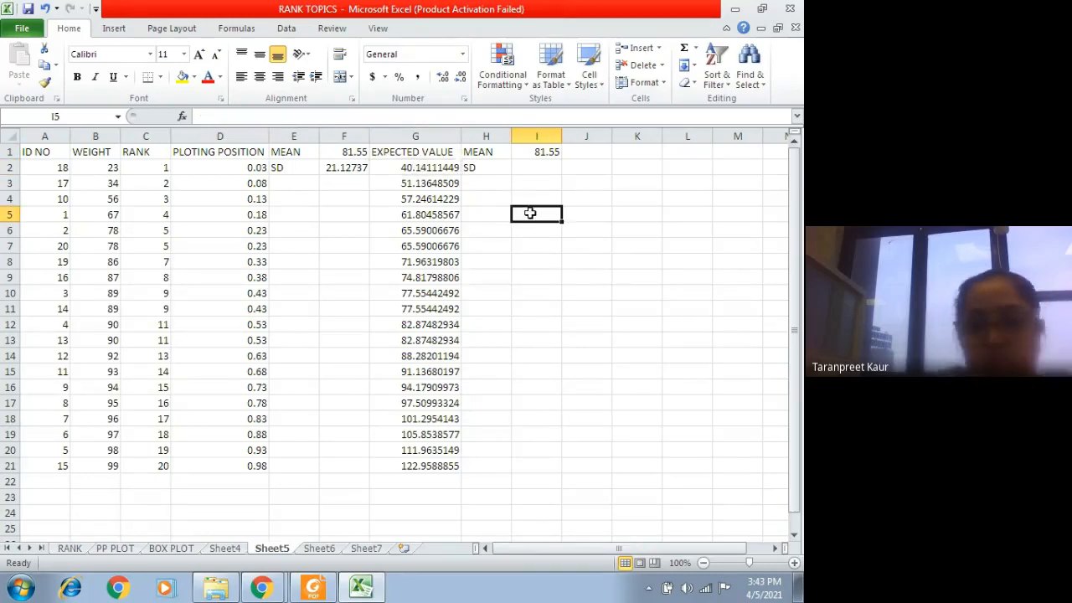
pyautogui.write('=NORM')
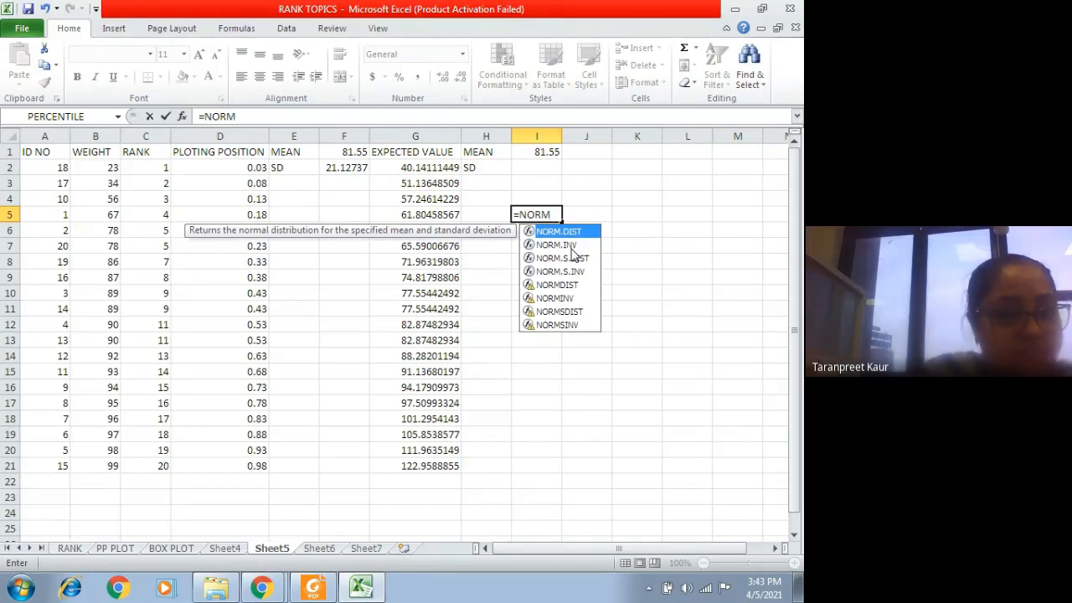
pyautogui.click(568, 246)
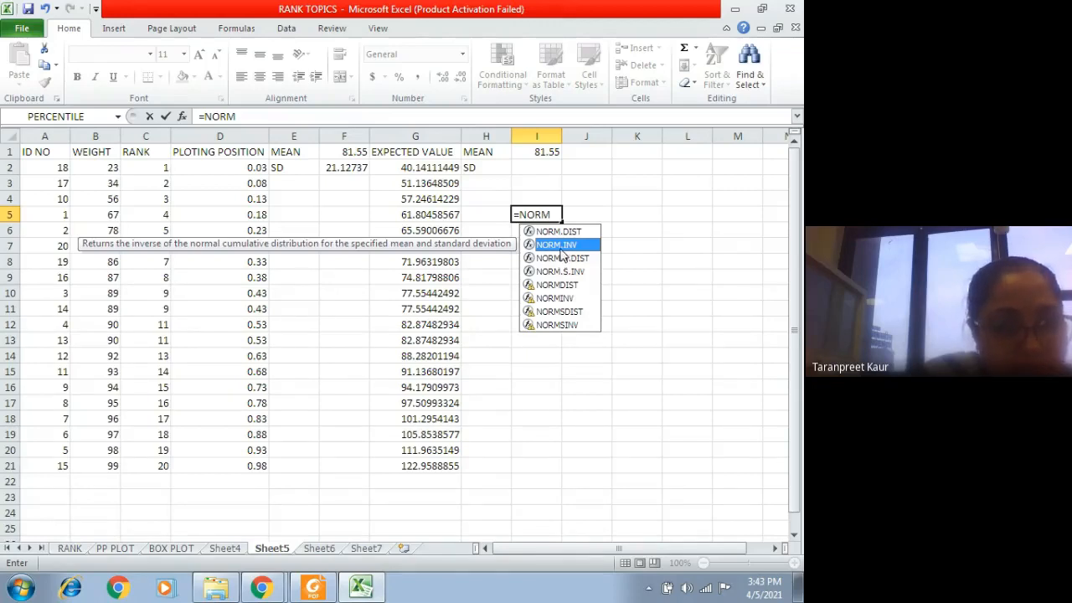
pyautogui.doubleClick(559, 246)
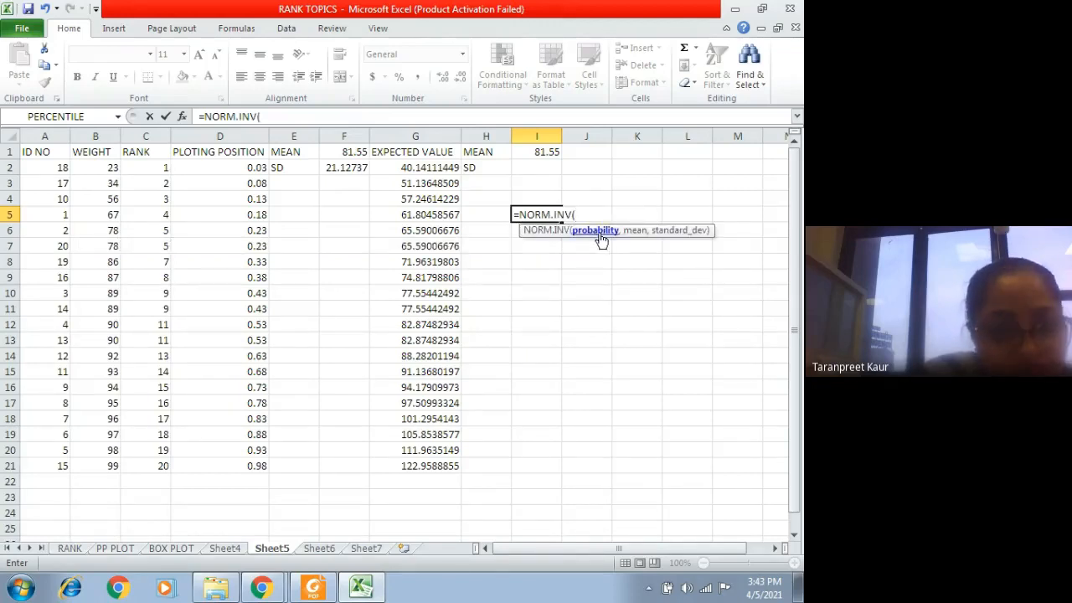
pyautogui.click(257, 167)
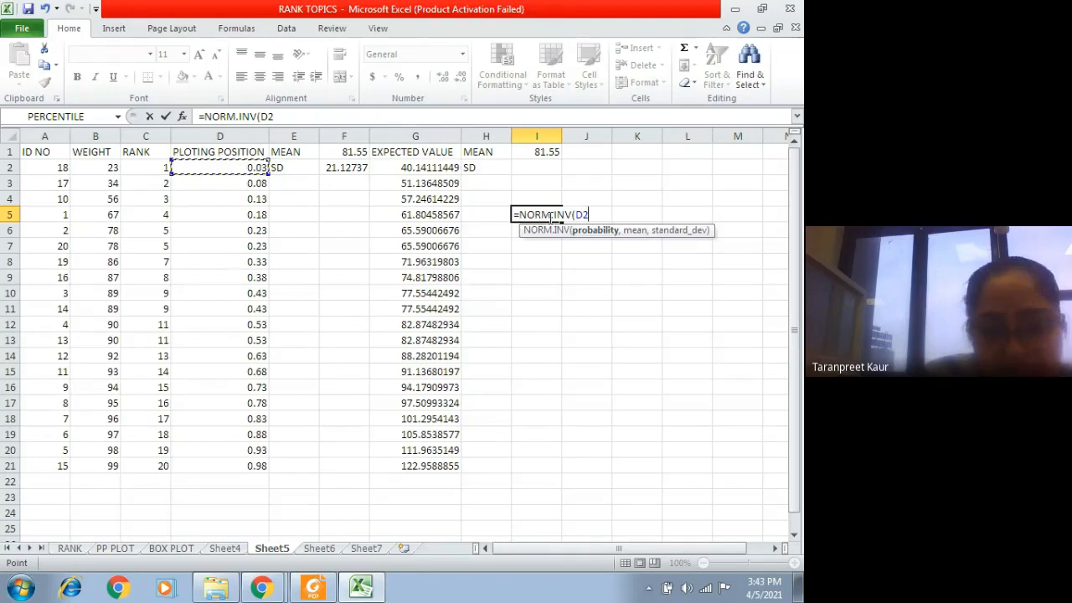
pyautogui.write(',')
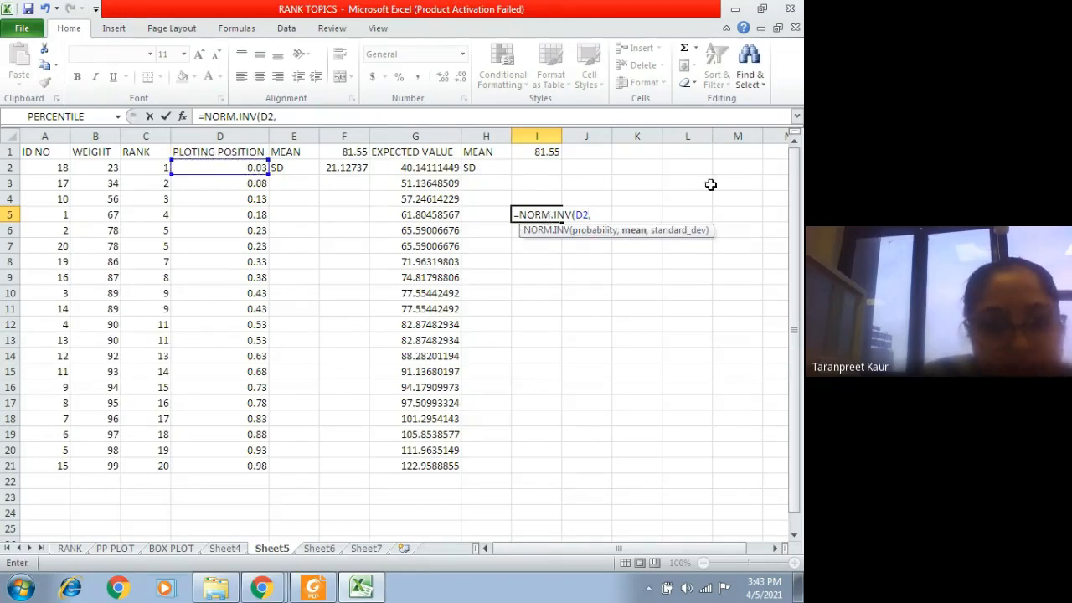
pyautogui.click(354, 153)
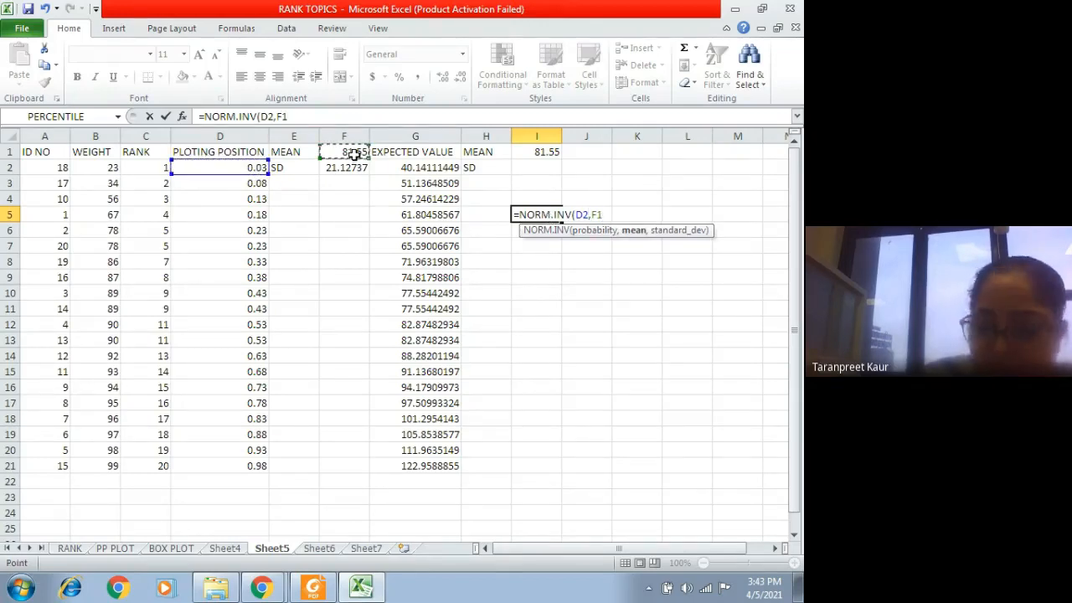
pyautogui.write(',')
pyautogui.click(344, 170)
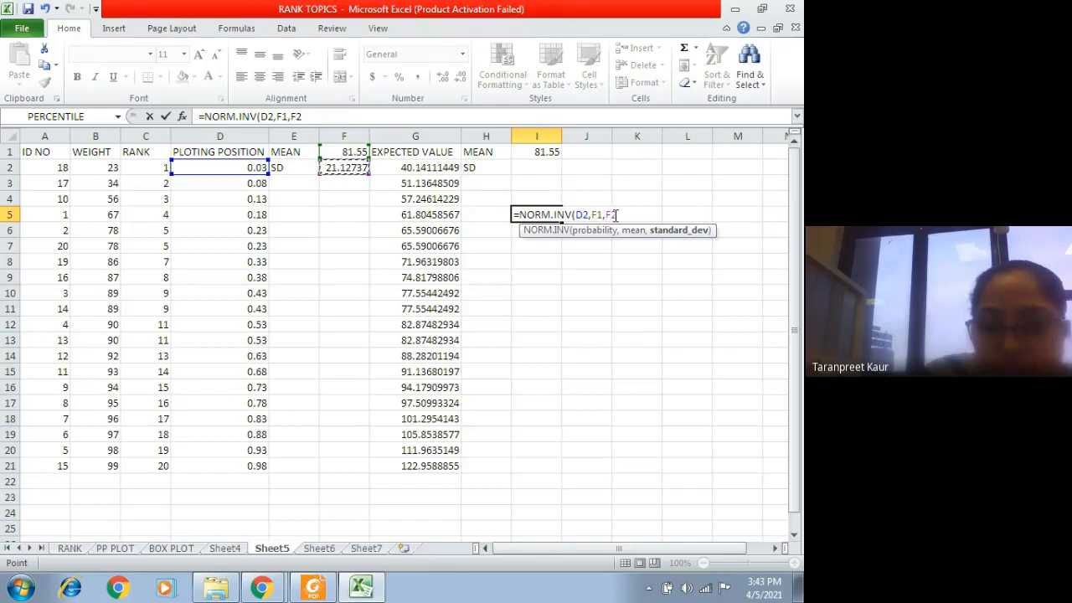
pyautogui.press('BackSpace')
pyautogui.press('BackSpace')
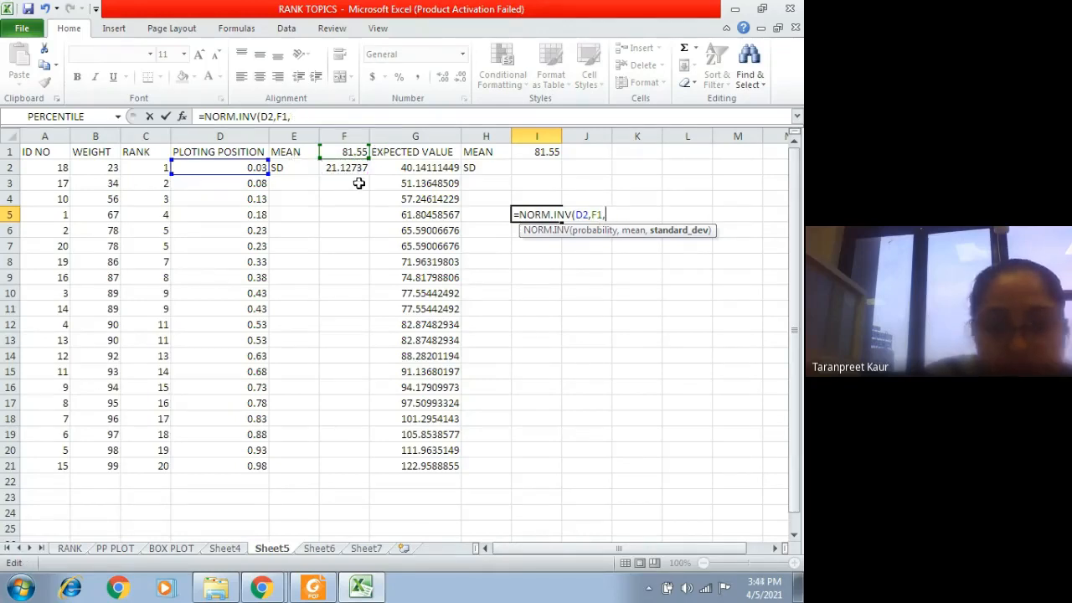
pyautogui.click(348, 168)
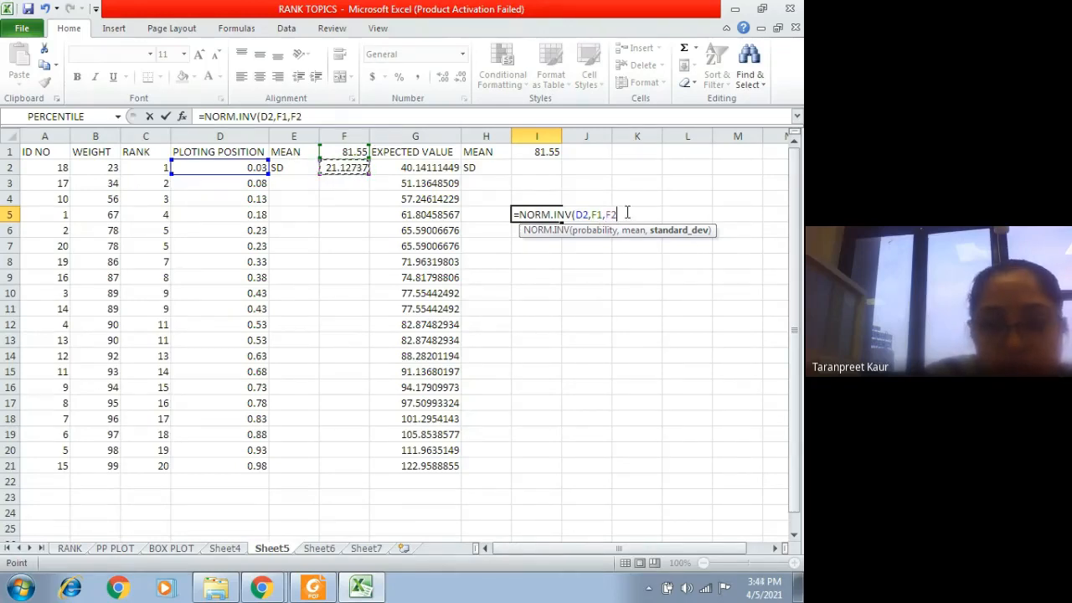
# Step: Make the mean and standard deviation references absolute as $F$1 and $F$2, and complete the formula in I5
pyautogui.moveTo(619, 214); pyautogui.dragTo(594, 215)
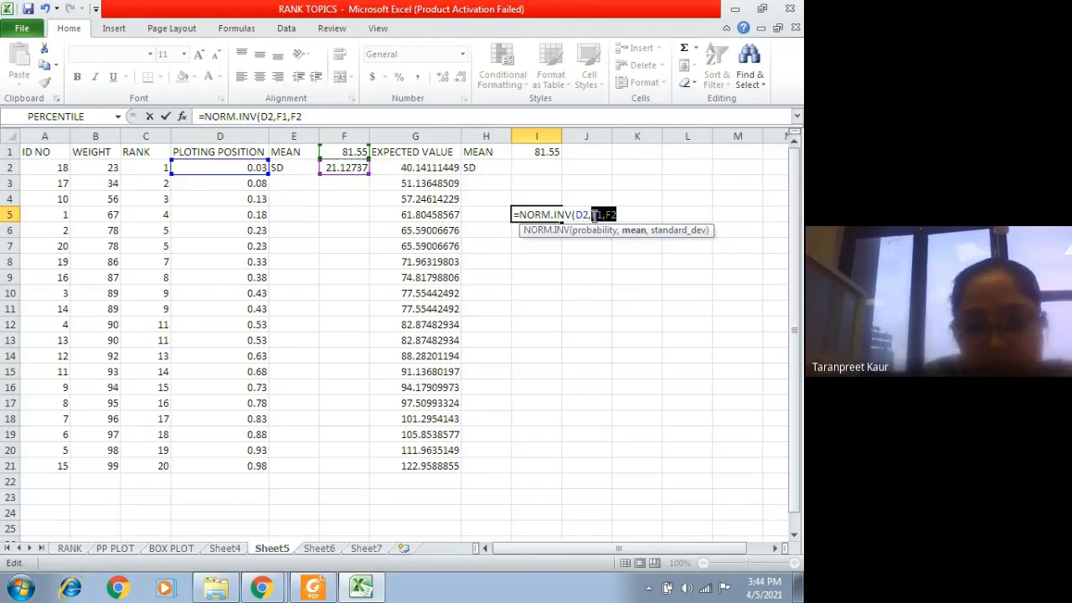
pyautogui.press('F4')
pyautogui.press('Right')
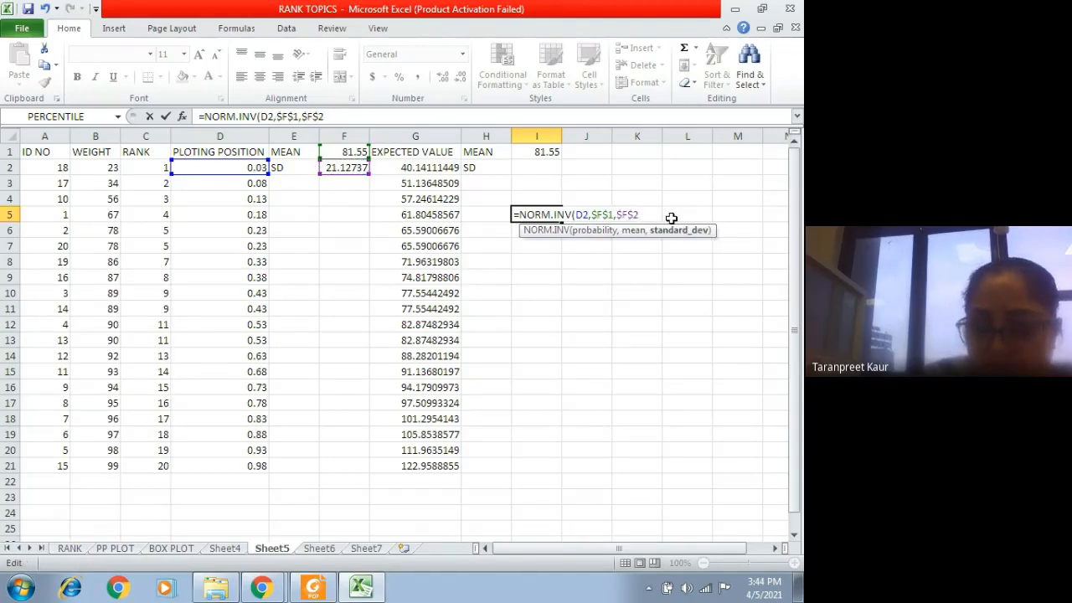
pyautogui.write(')')
pyautogui.press('Return')
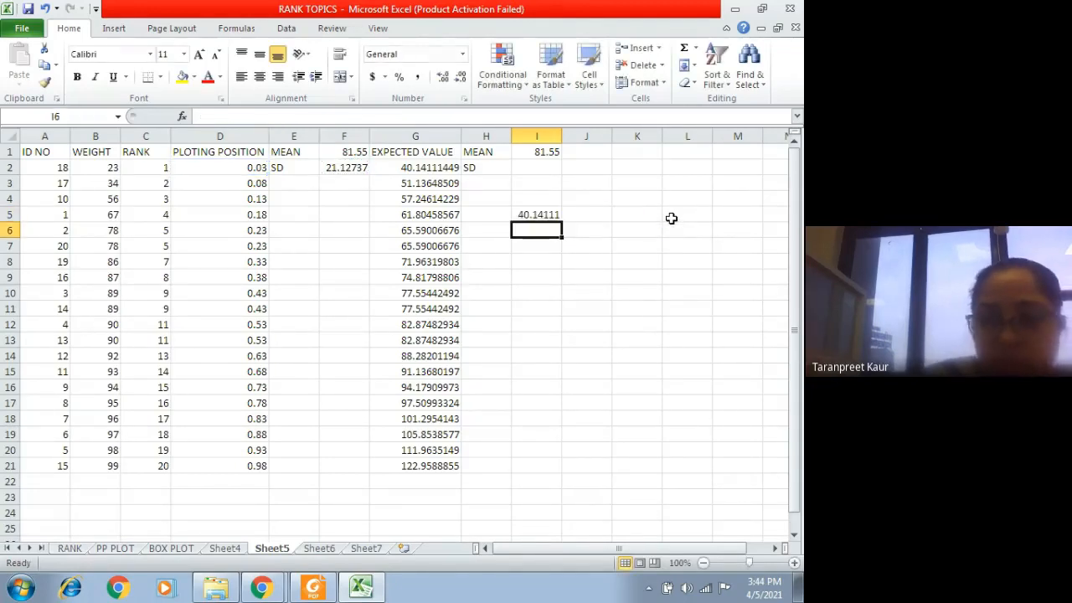
# Step: Review the NORM.INV formula in I5 without keeping any edit, and check the plotting position formula in D2
pyautogui.click(529, 214)
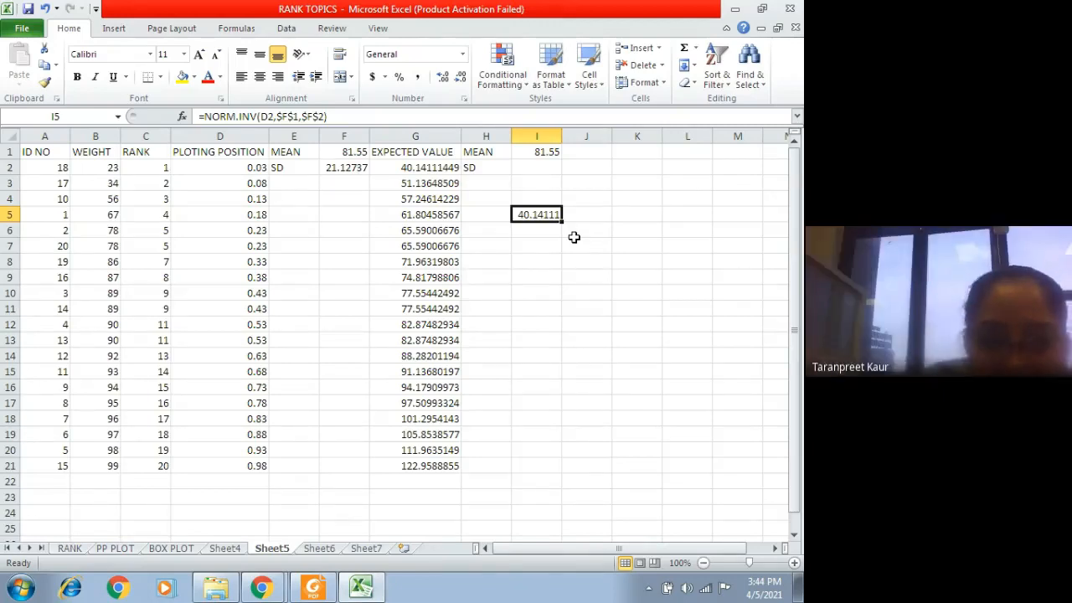
pyautogui.click(337, 118)
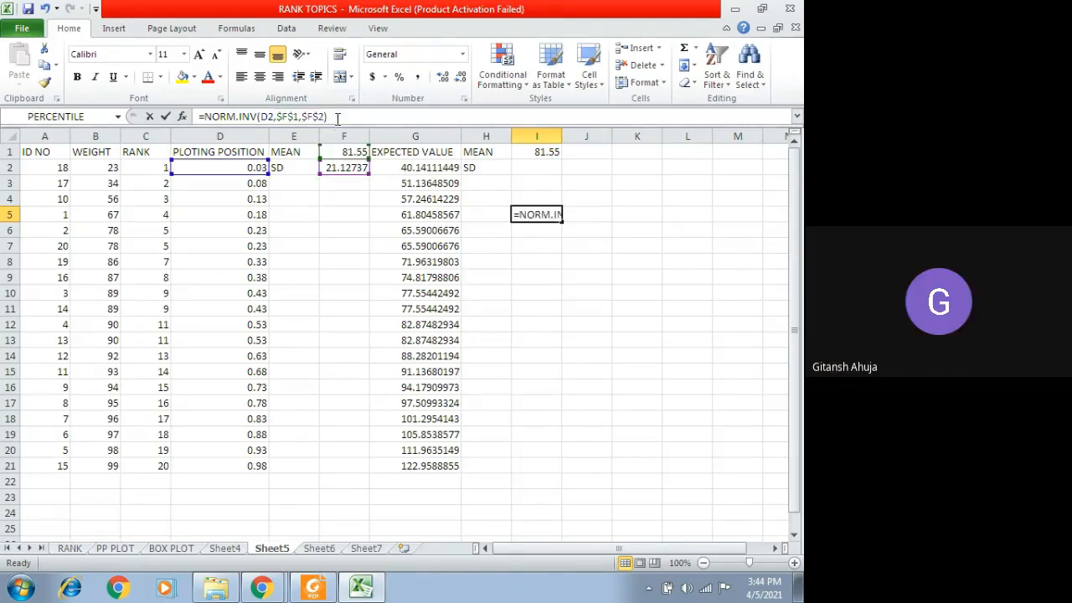
pyautogui.moveTo(337, 117); pyautogui.dragTo(197, 117)
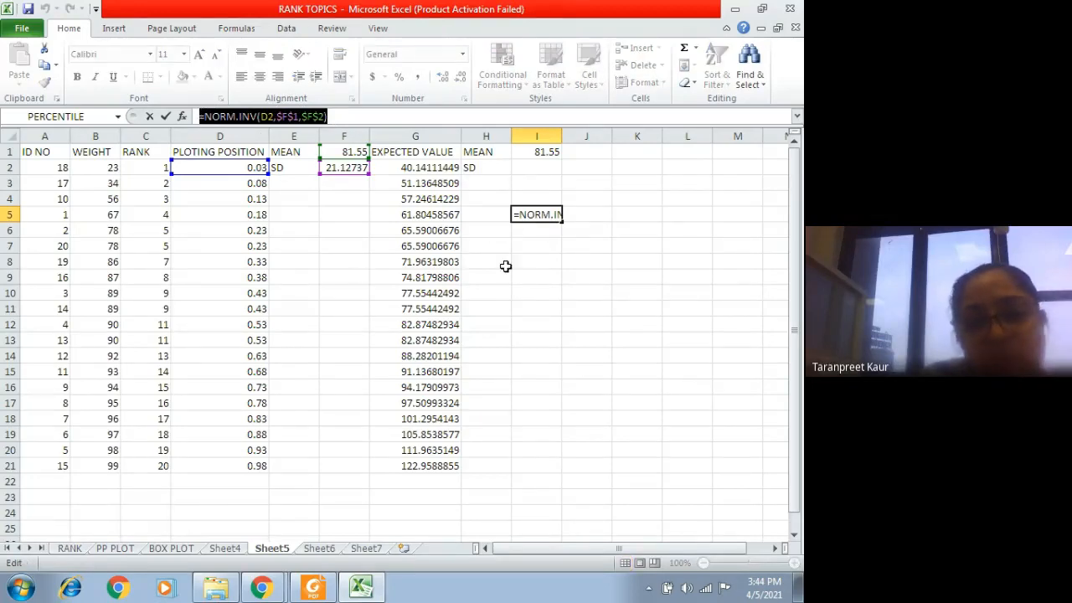
pyautogui.write('=')
pyautogui.press('Down')
pyautogui.press('Down')
pyautogui.press('Down')
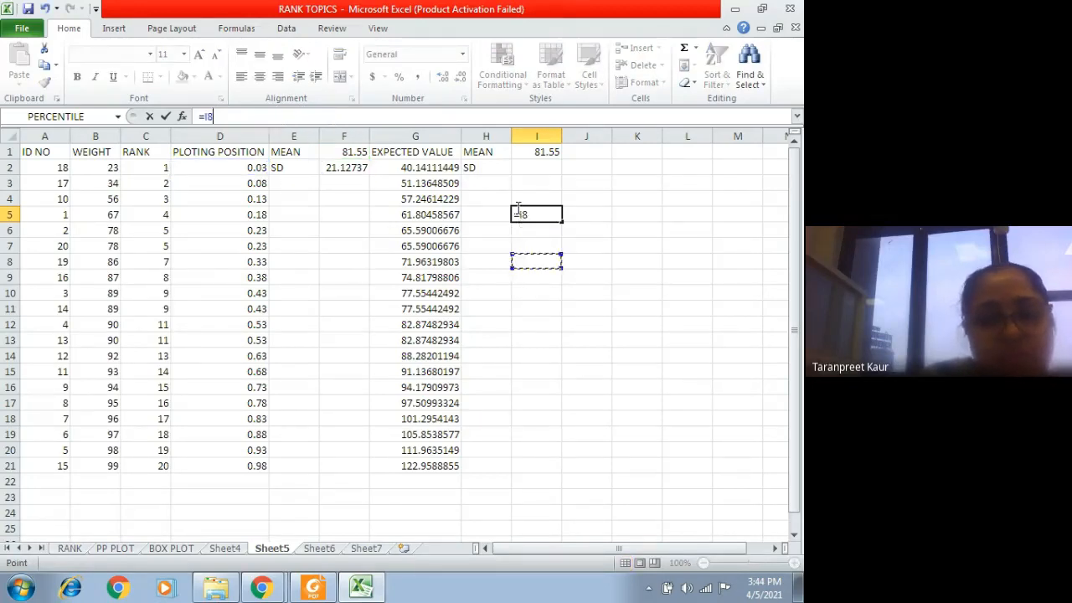
pyautogui.press('Escape')
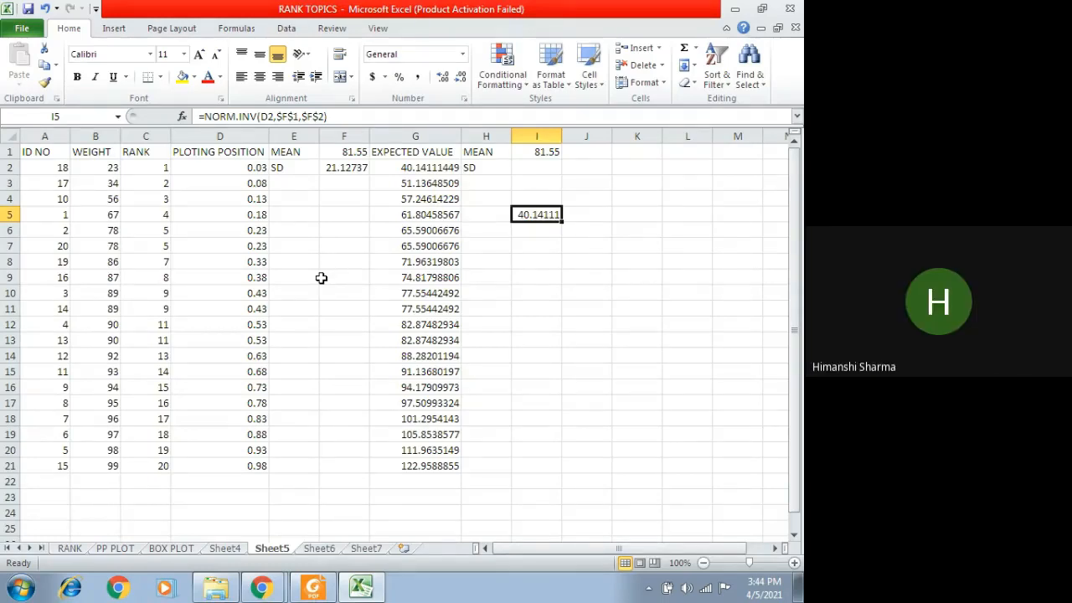
pyautogui.click(248, 165)
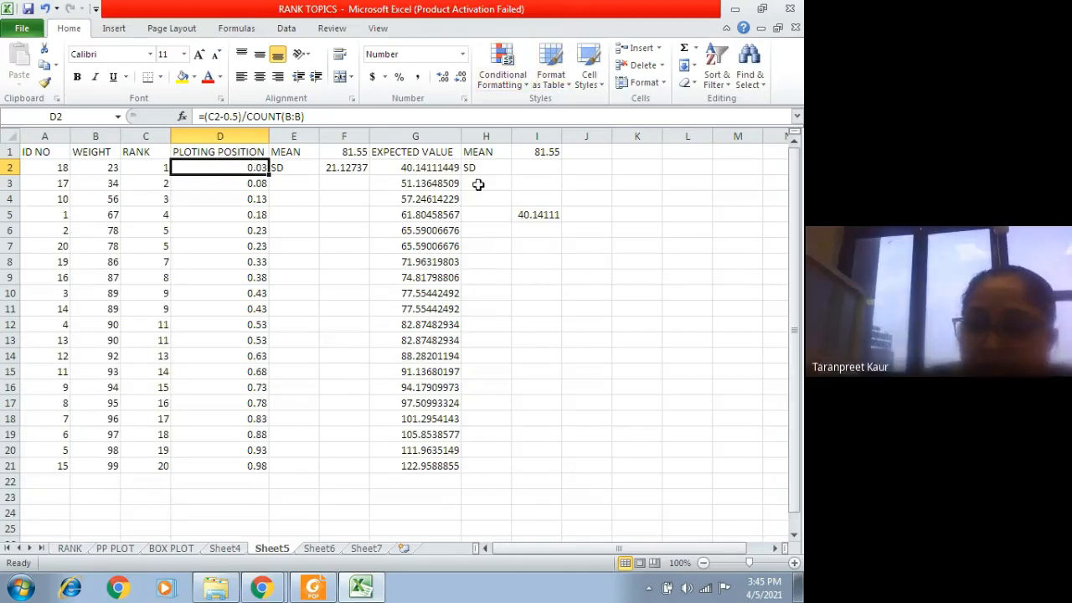
# Step: Clear the demonstration labels and formulas from the range H1:I5
pyautogui.moveTo(465, 152); pyautogui.dragTo(549, 217)
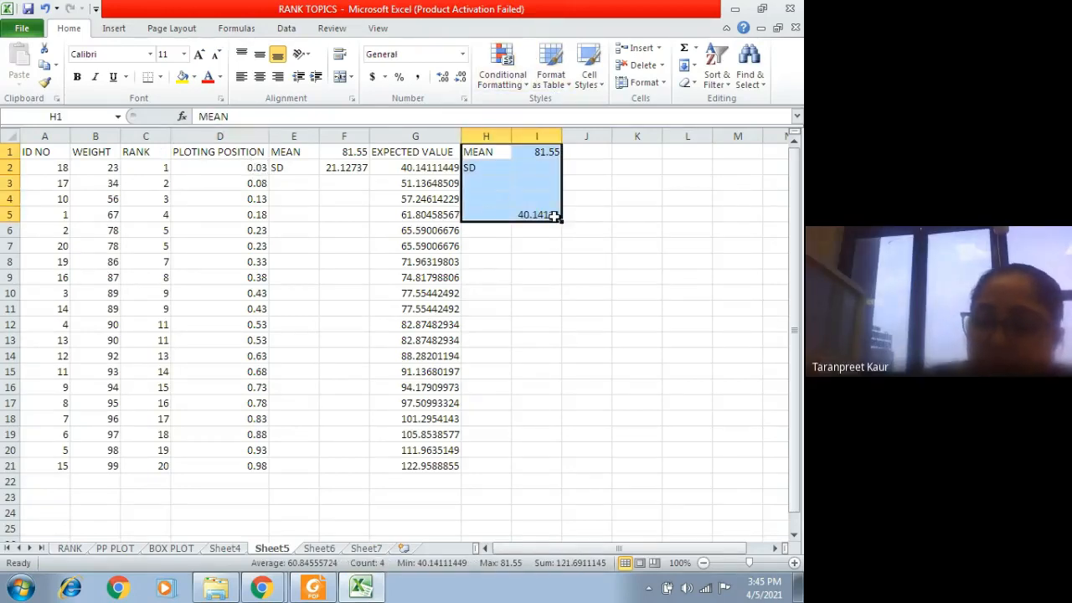
pyautogui.press('Delete')
pyautogui.click(543, 261)
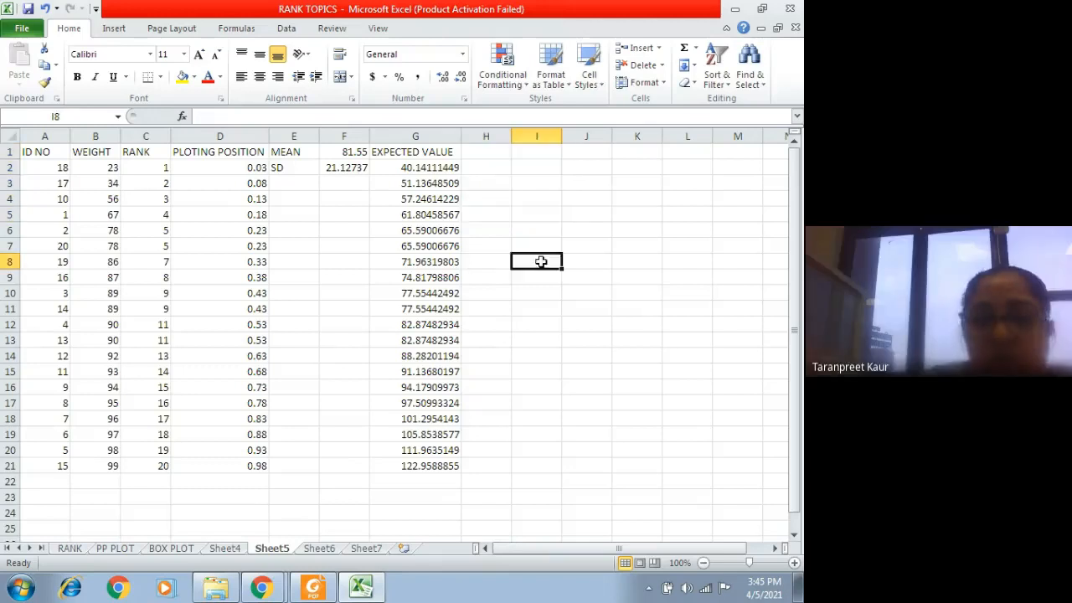
# Step: Insert an empty line chart with markers and place it beside the EXPECTED VALUE column, clear of the data
pyautogui.click(114, 28)
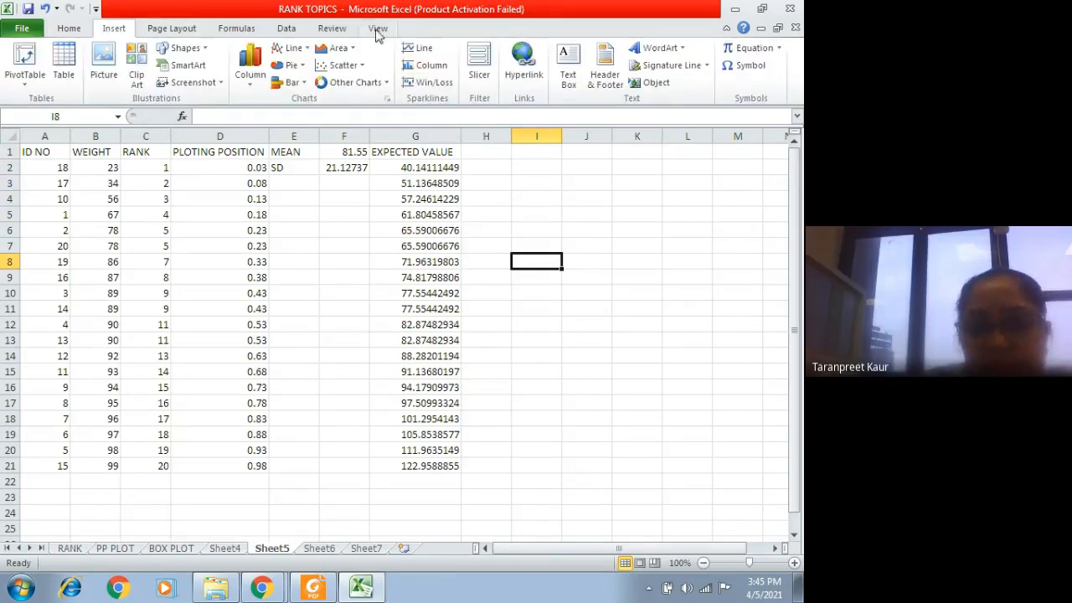
pyautogui.click(363, 73)
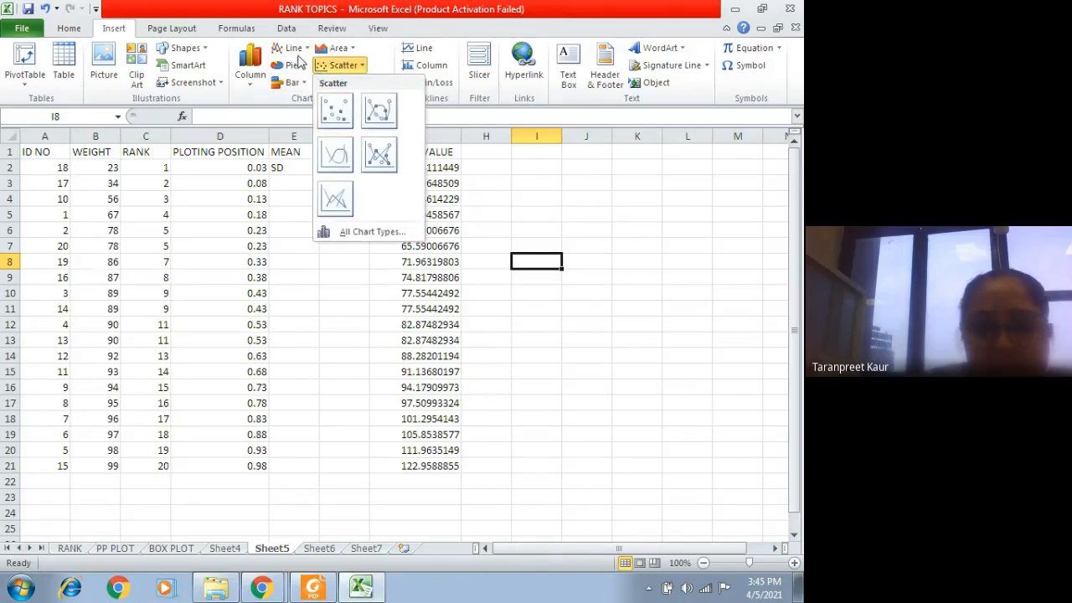
pyautogui.click(291, 47)
pyautogui.click(293, 147)
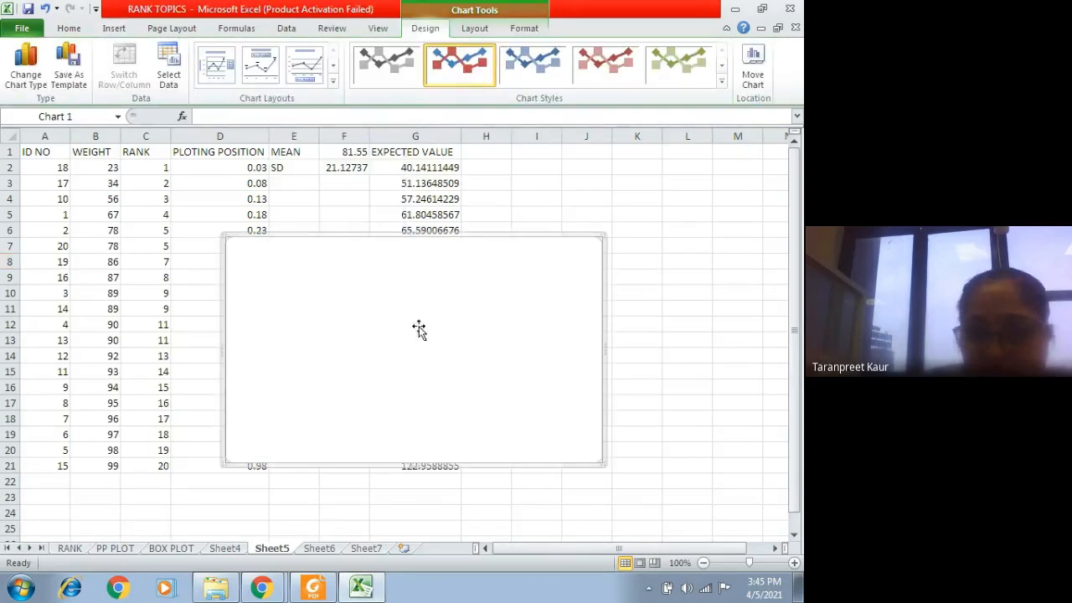
pyautogui.moveTo(419, 328); pyautogui.dragTo(673, 253)
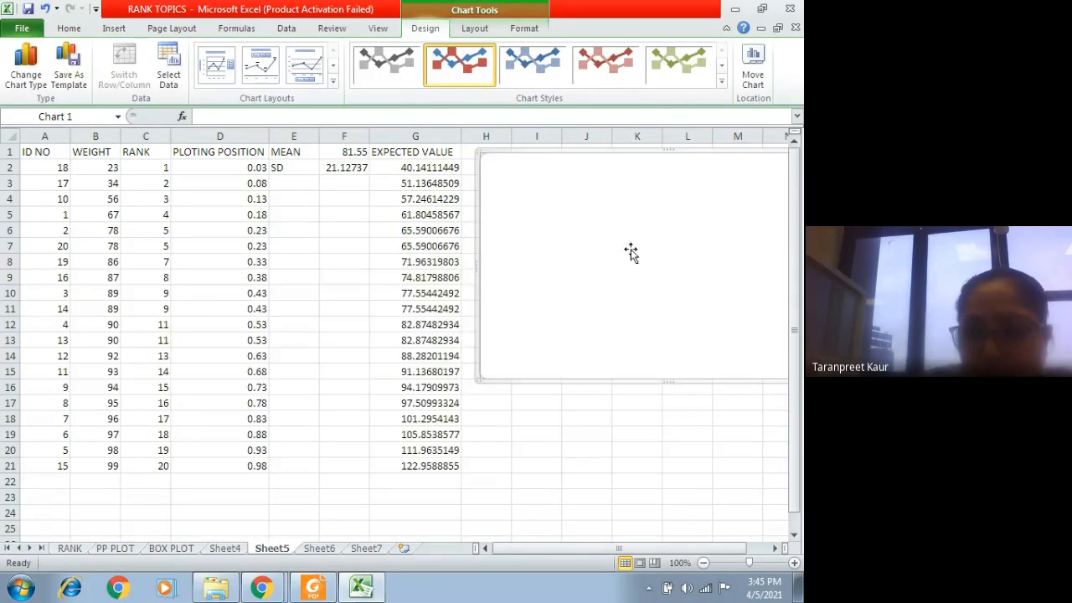
pyautogui.doubleClick(631, 253)
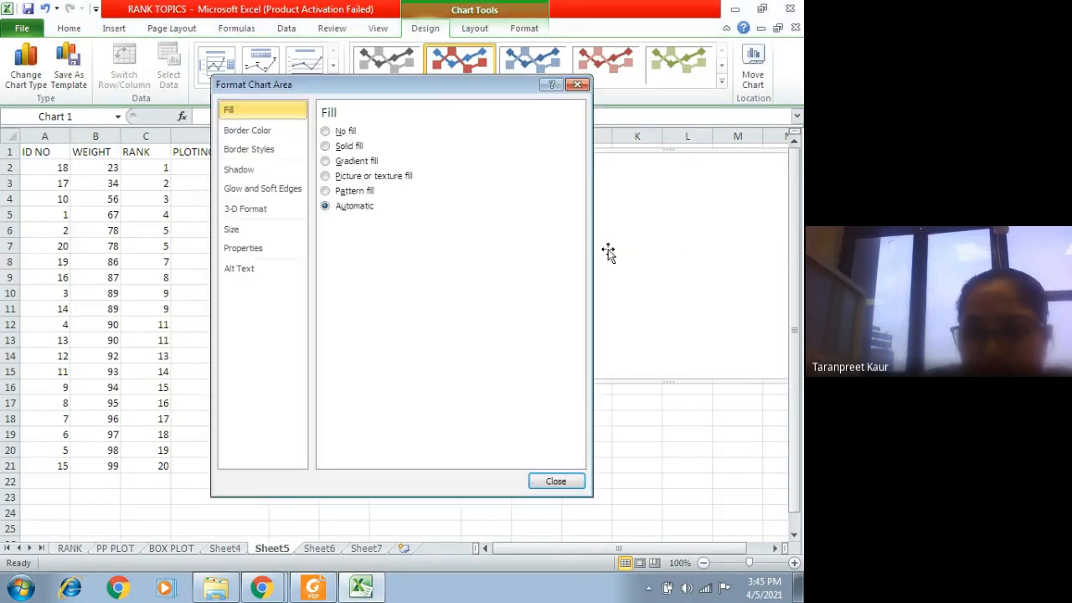
pyautogui.click(578, 85)
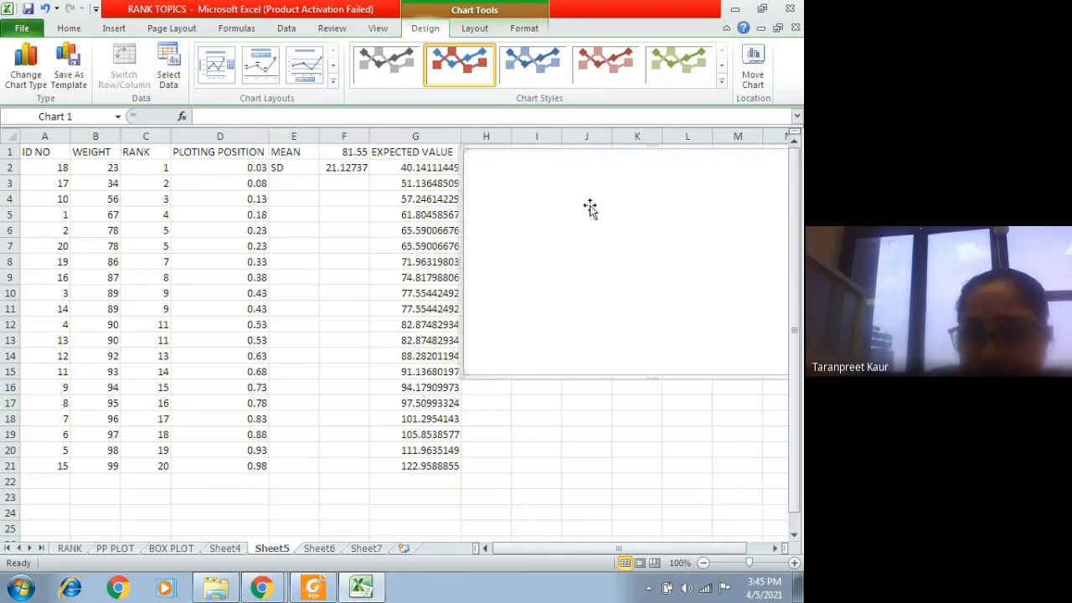
pyautogui.moveTo(708, 549); pyautogui.dragTo(733, 546)
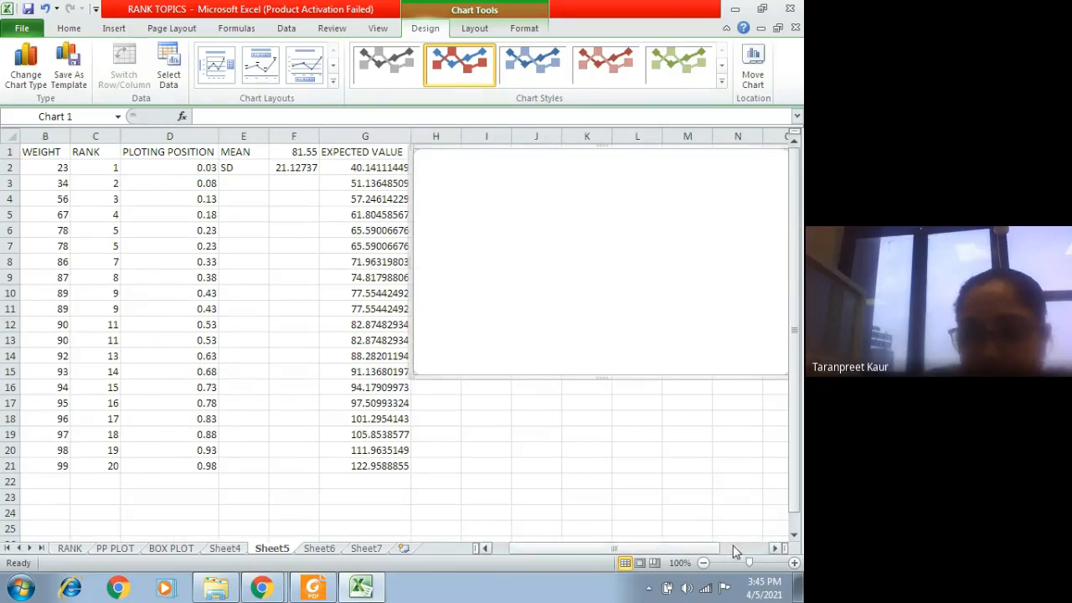
# Step: Set the chart's data range to the expected values in G2:G21
pyautogui.rightClick(578, 225)
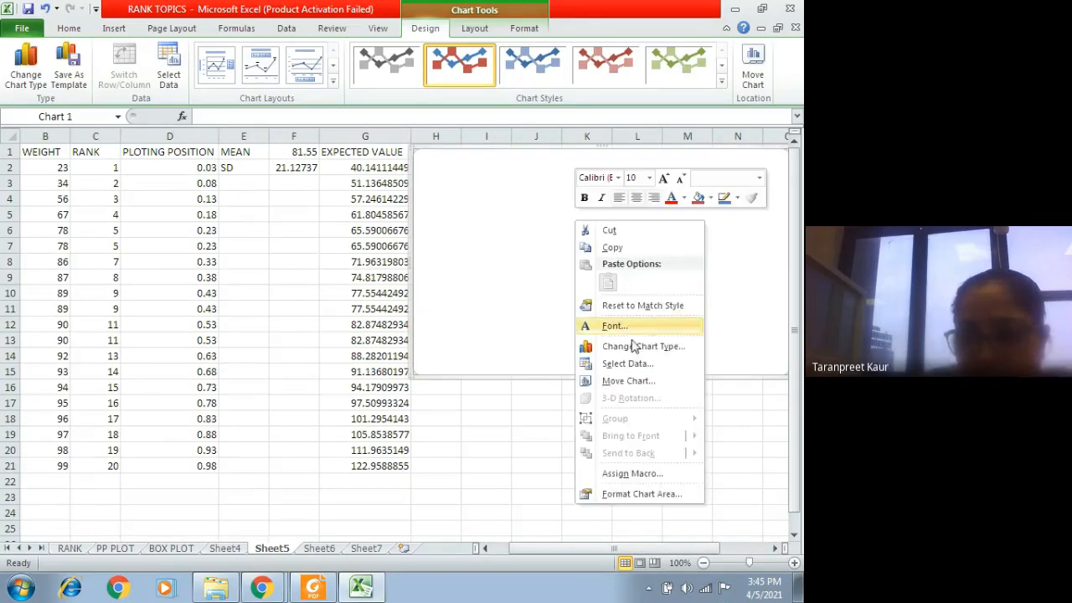
pyautogui.click(628, 364)
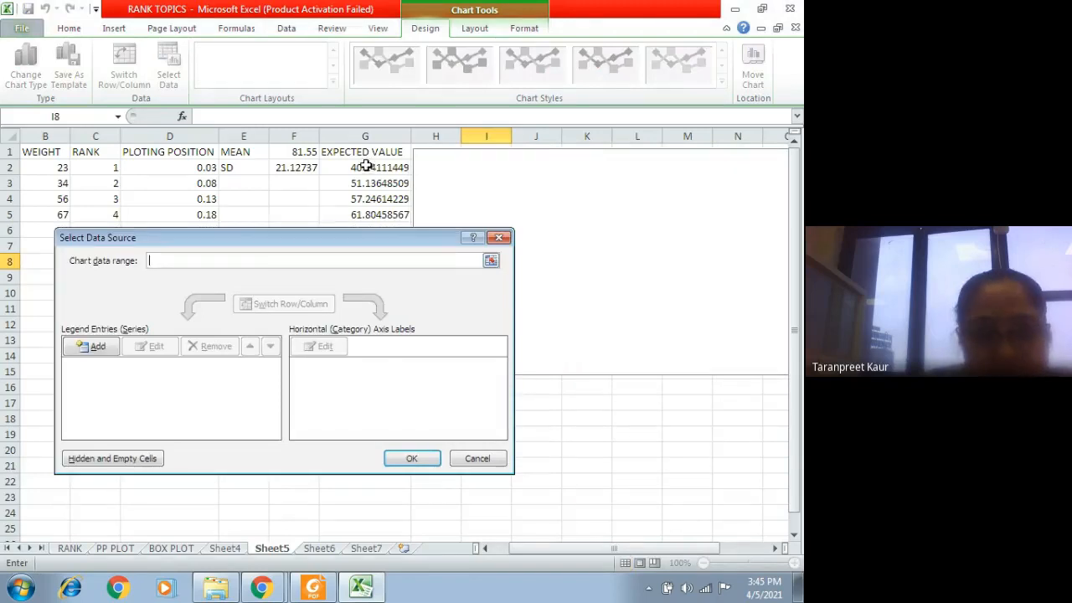
pyautogui.moveTo(388, 240); pyautogui.dragTo(726, 150)
pyautogui.moveTo(372, 165); pyautogui.dragTo(351, 463)
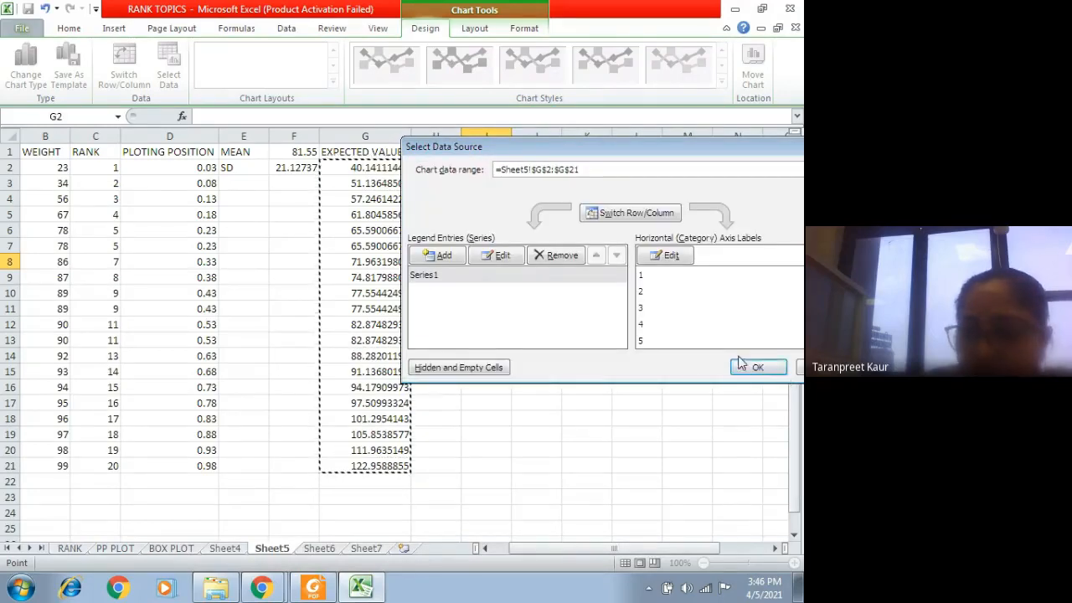
pyautogui.click(754, 367)
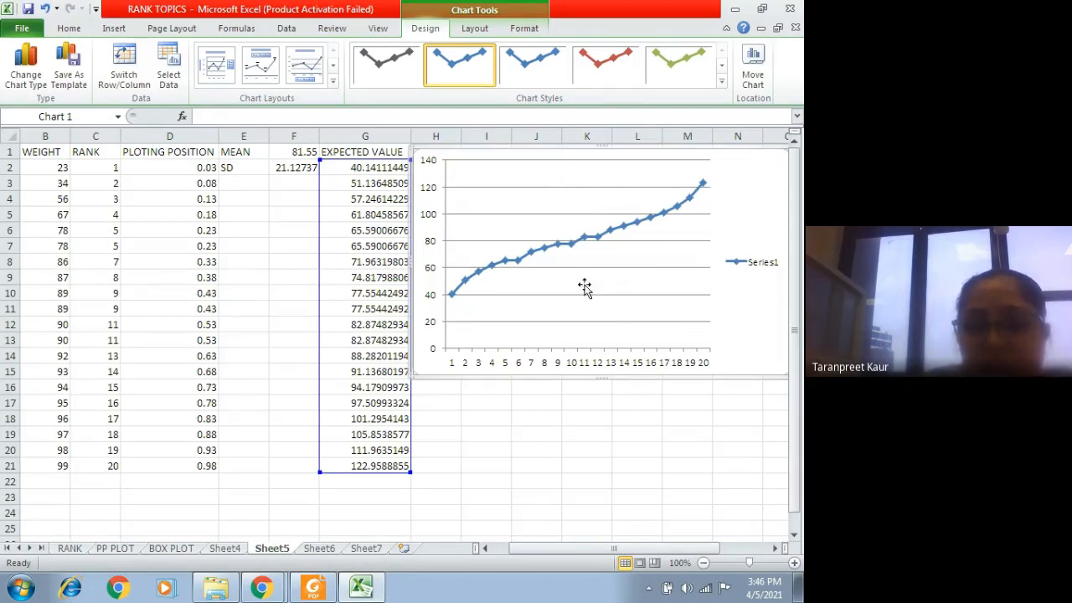
# Step: Apply the third chart style and the layout with a chart title and the legend below the plot
pyautogui.click(583, 260)
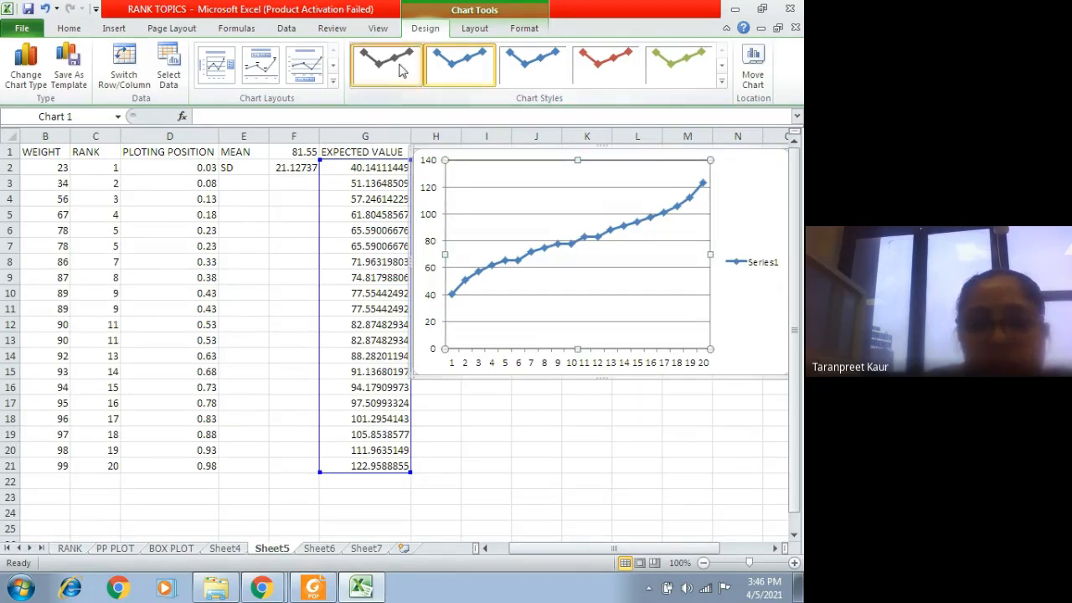
pyautogui.click(533, 66)
pyautogui.click(305, 65)
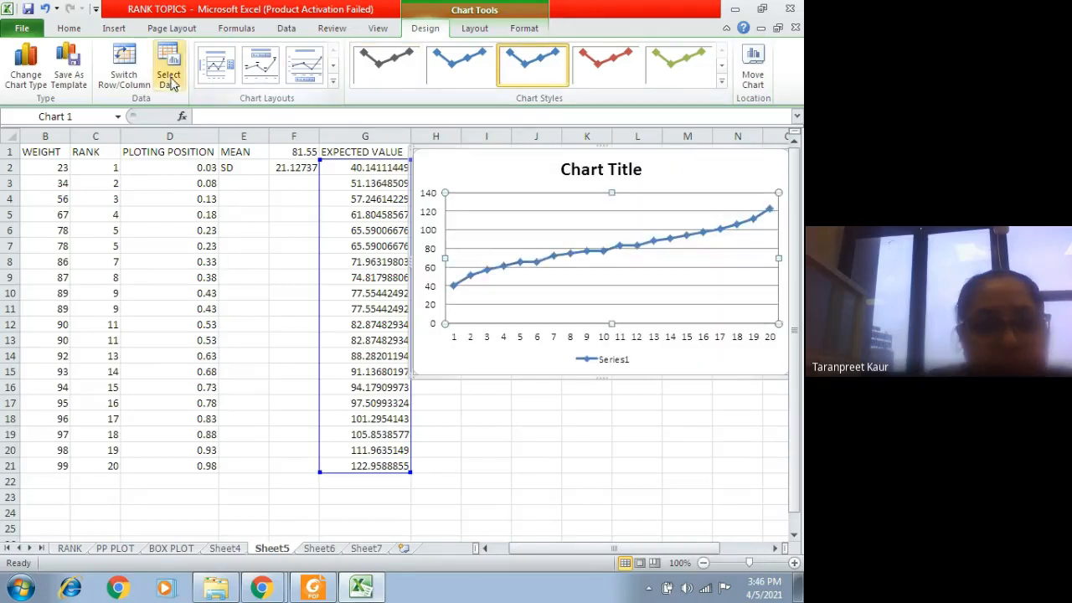
# Step: Delete the horizontal gridlines from the expected values line chart
pyautogui.rightClick(694, 256)
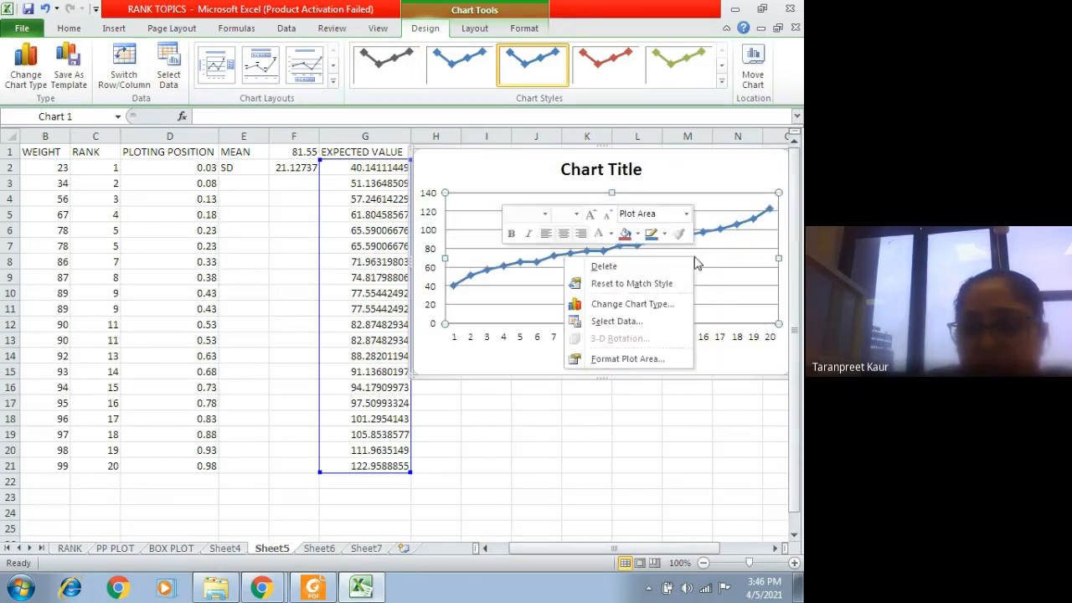
pyautogui.click(634, 268)
pyautogui.rightClick(695, 232)
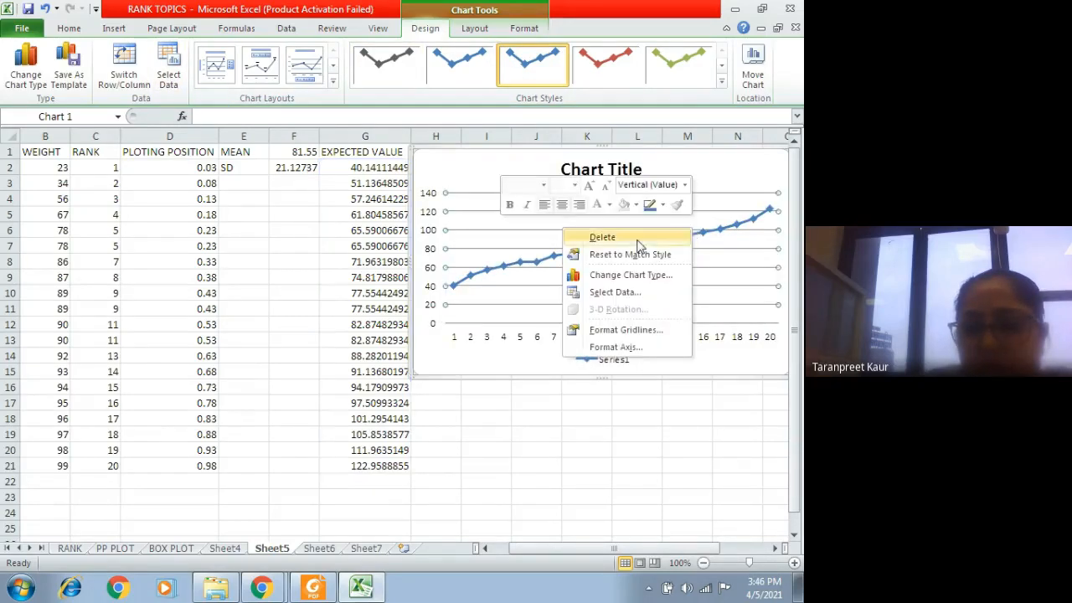
pyautogui.click(634, 238)
pyautogui.rightClick(513, 220)
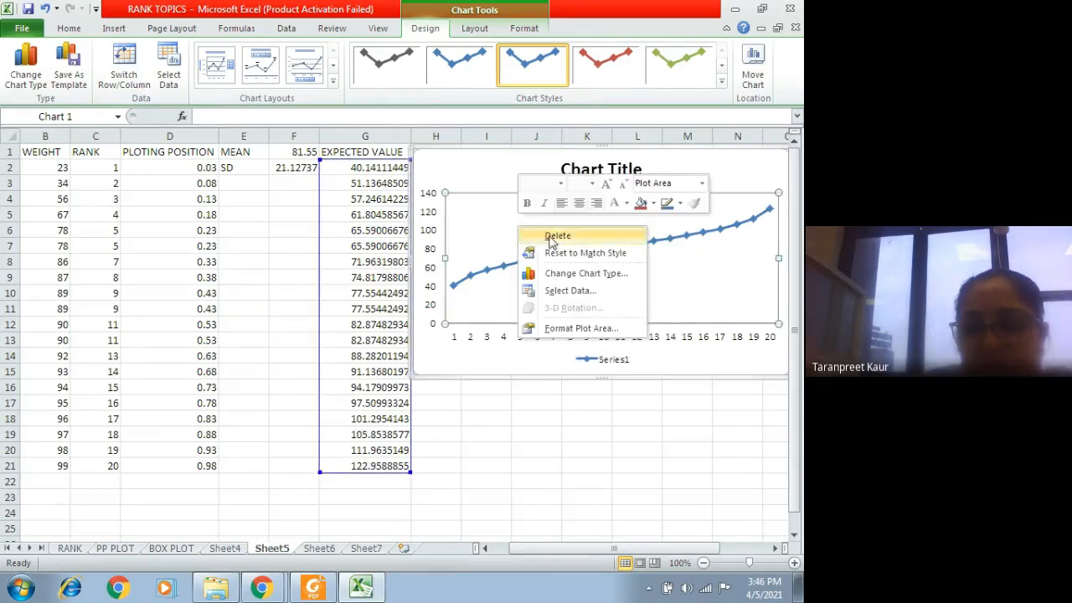
pyautogui.click(546, 235)
pyautogui.doubleClick(442, 172)
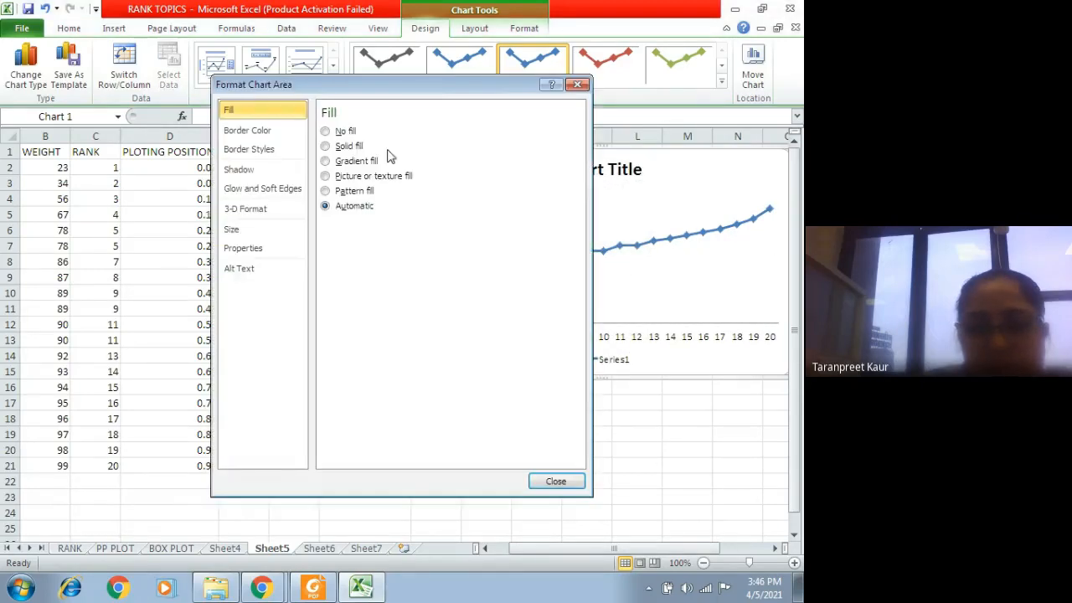
pyautogui.click(577, 84)
pyautogui.rightClick(566, 237)
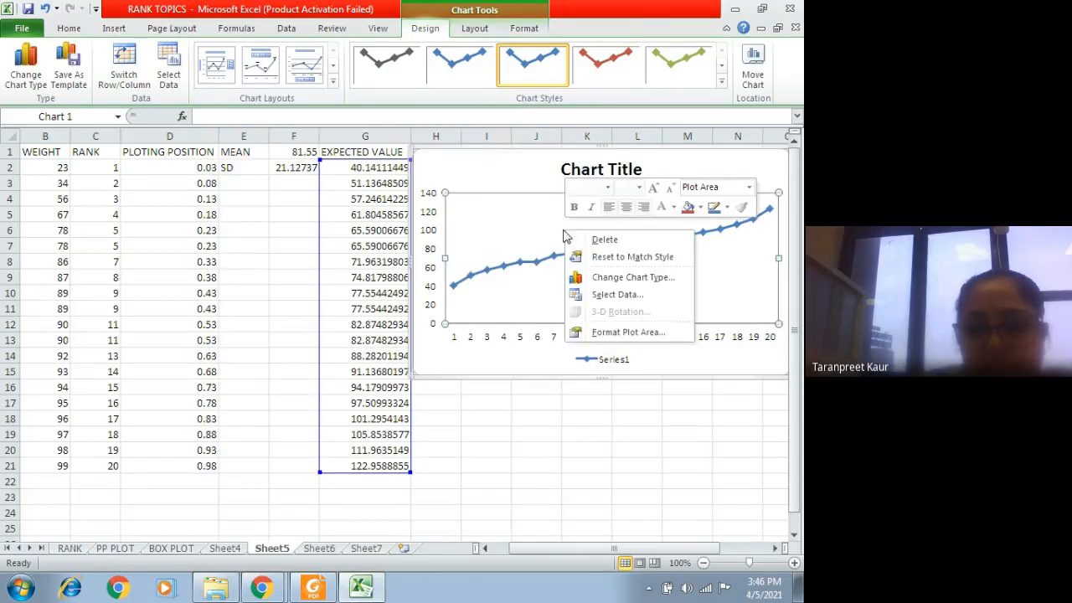
pyautogui.click(578, 240)
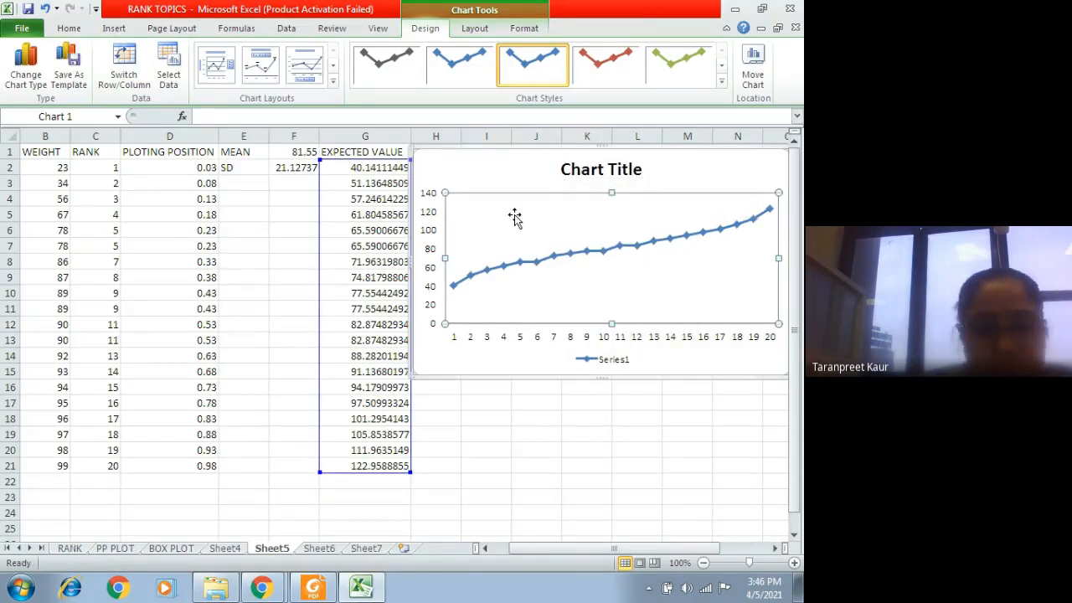
pyautogui.write('`')
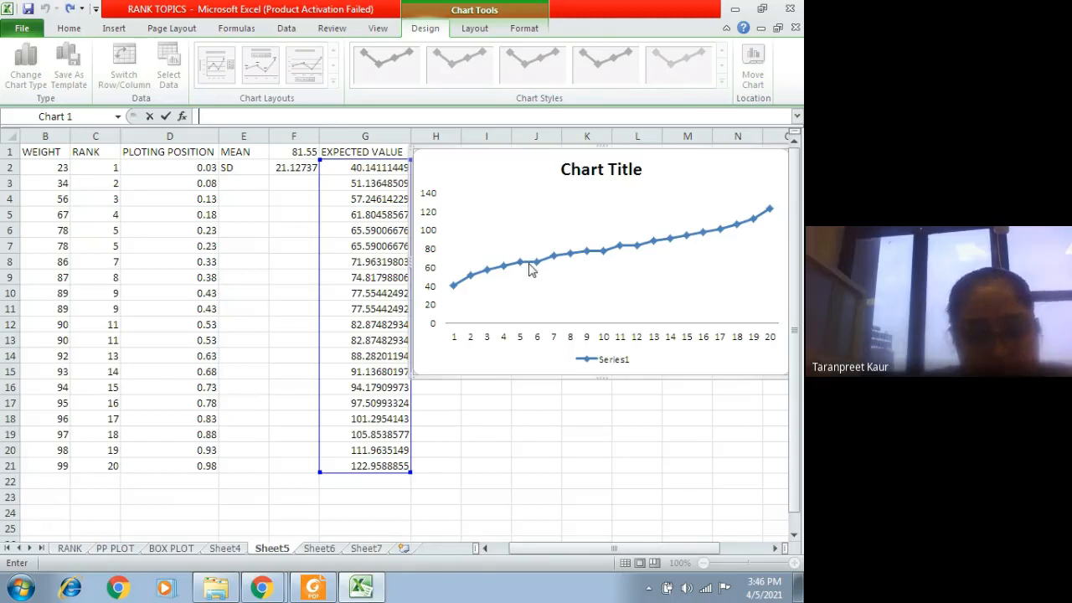
# Step: Remove the whole expected values line chart from the sheet
pyautogui.click(580, 407)
pyautogui.click(444, 168)
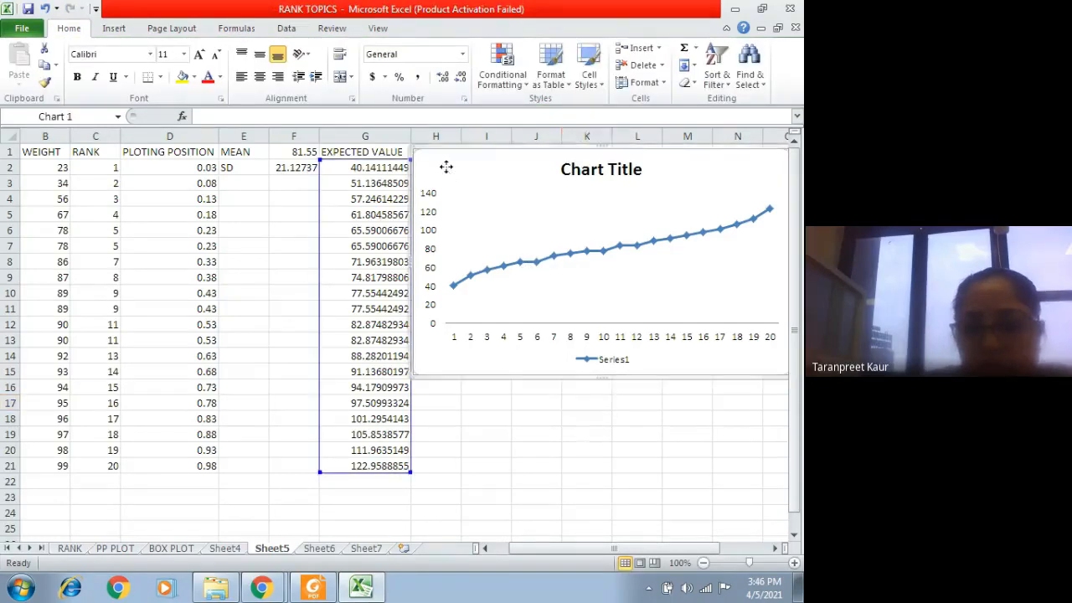
pyautogui.rightClick(446, 168)
pyautogui.click(474, 176)
pyautogui.click(463, 190)
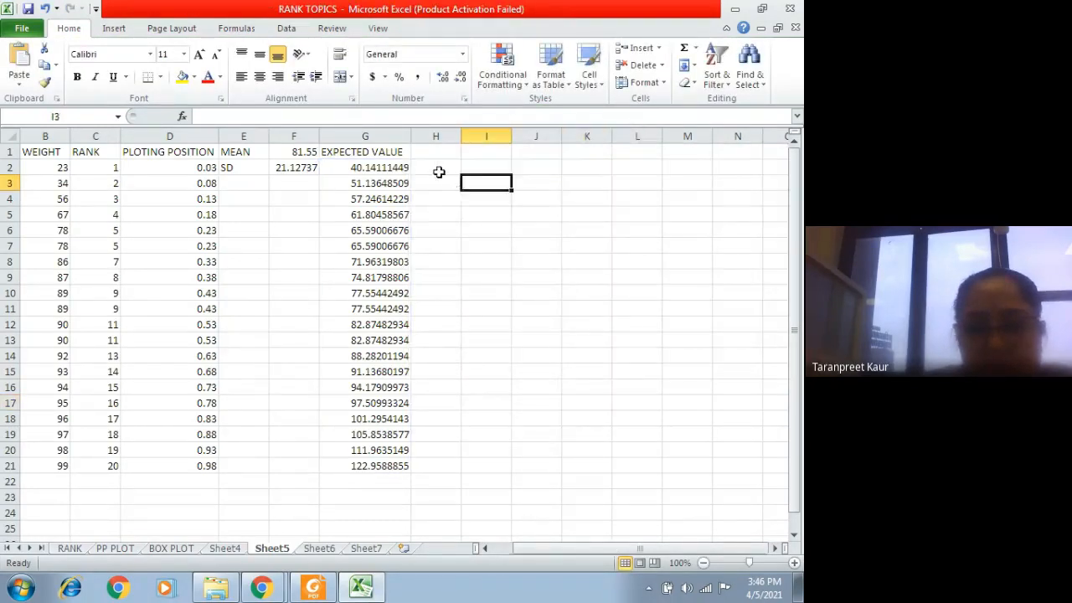
# Step: Insert a scatter chart with only markers from the data table and place it beside the EXPECTED VALUE column
pyautogui.click(437, 169)
pyautogui.click(114, 28)
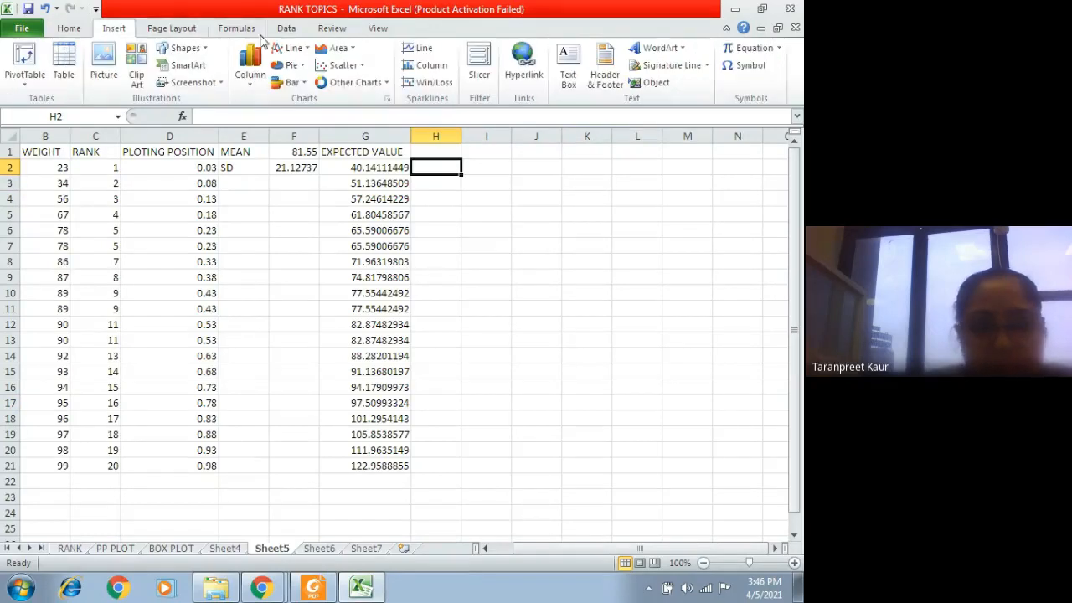
pyautogui.click(339, 65)
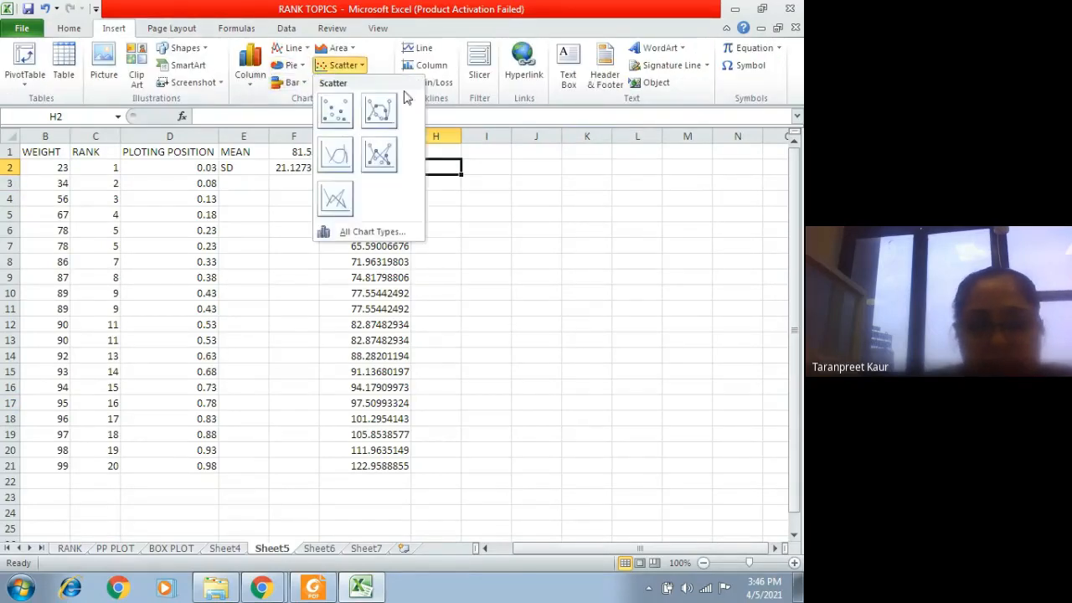
pyautogui.click(337, 110)
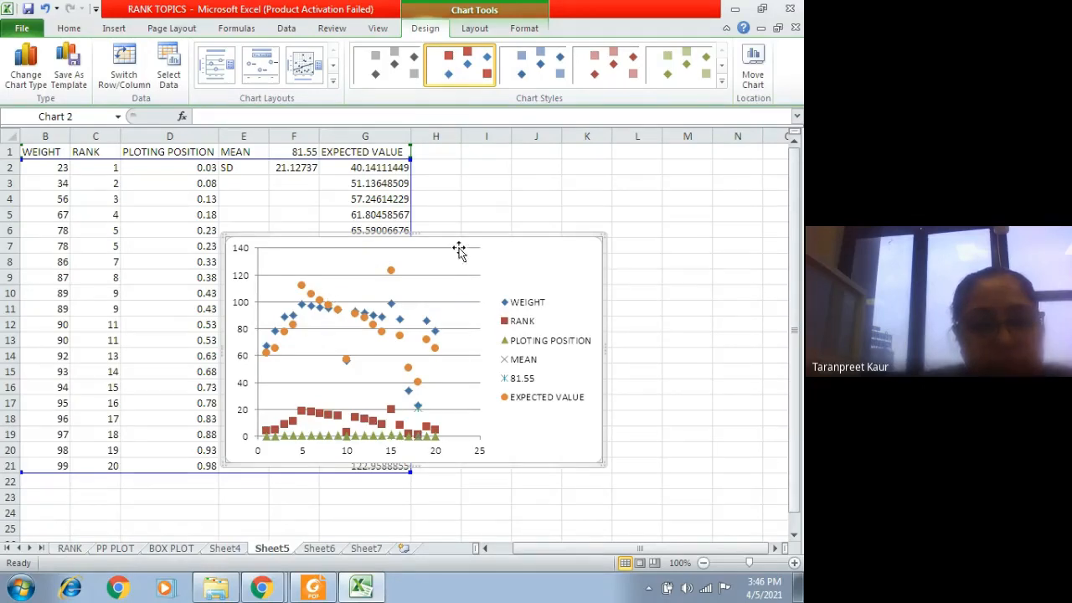
pyautogui.moveTo(459, 248); pyautogui.dragTo(644, 166)
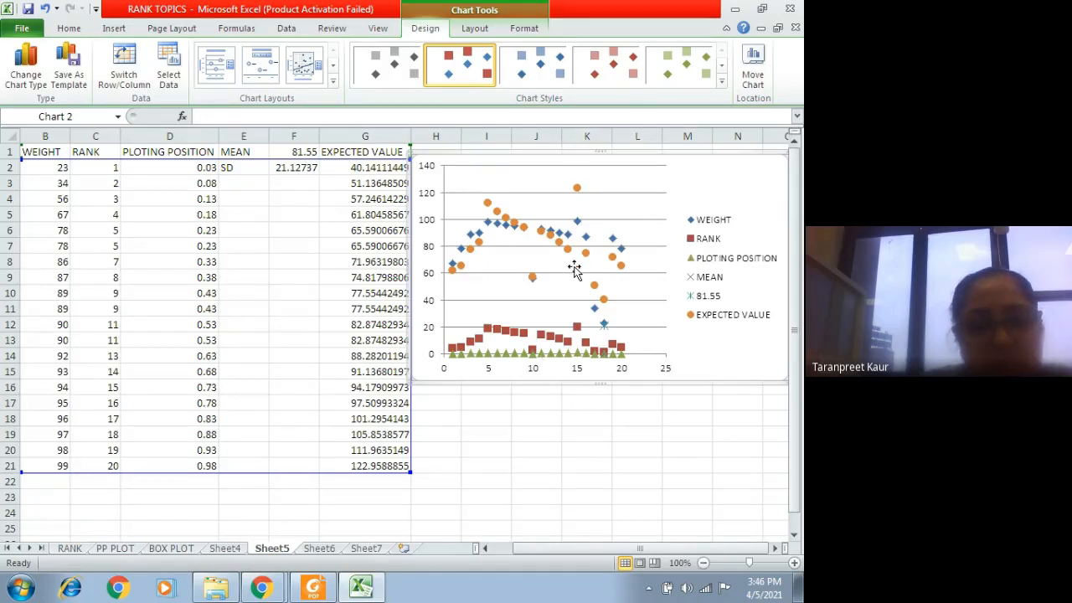
pyautogui.moveTo(575, 268); pyautogui.dragTo(584, 268)
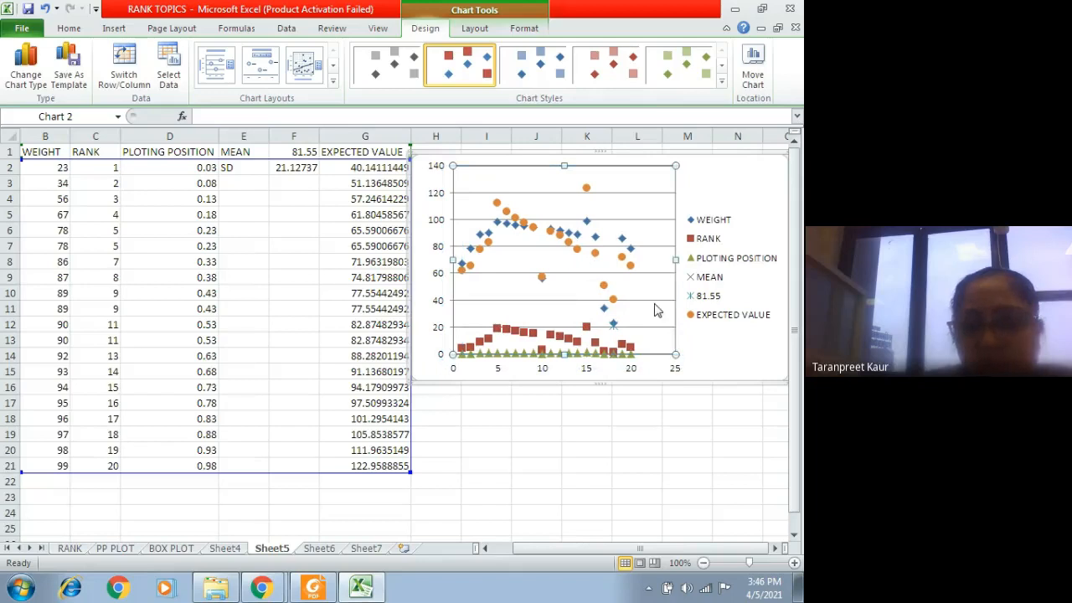
pyautogui.moveTo(696, 175); pyautogui.dragTo(701, 172)
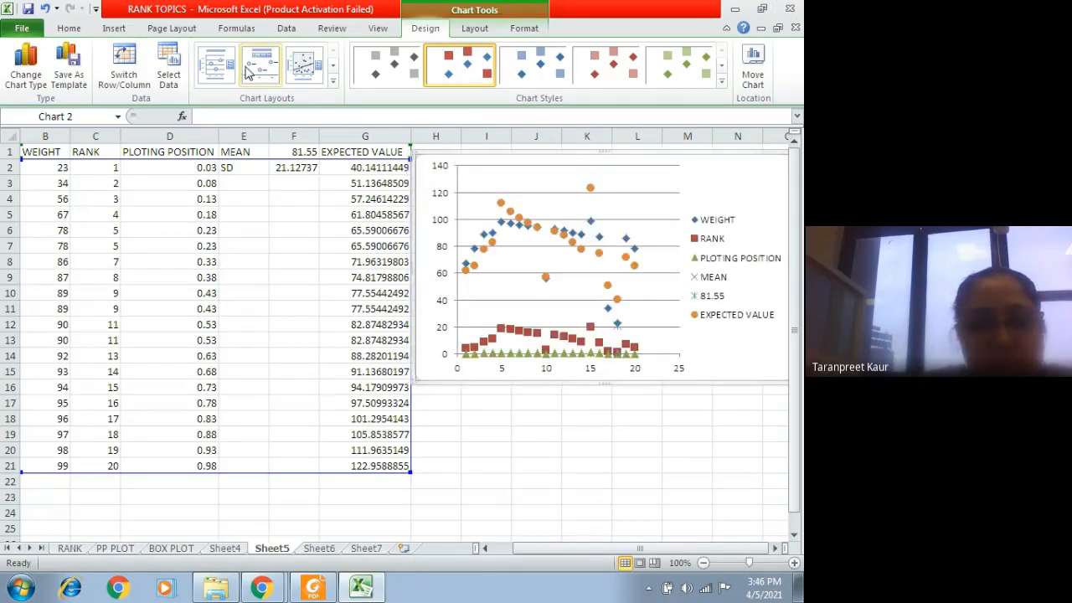
# Step: Try the line with markers, stacked line, plain line and 100% stacked line types on the chart, ending on line with markers
pyautogui.click(115, 29)
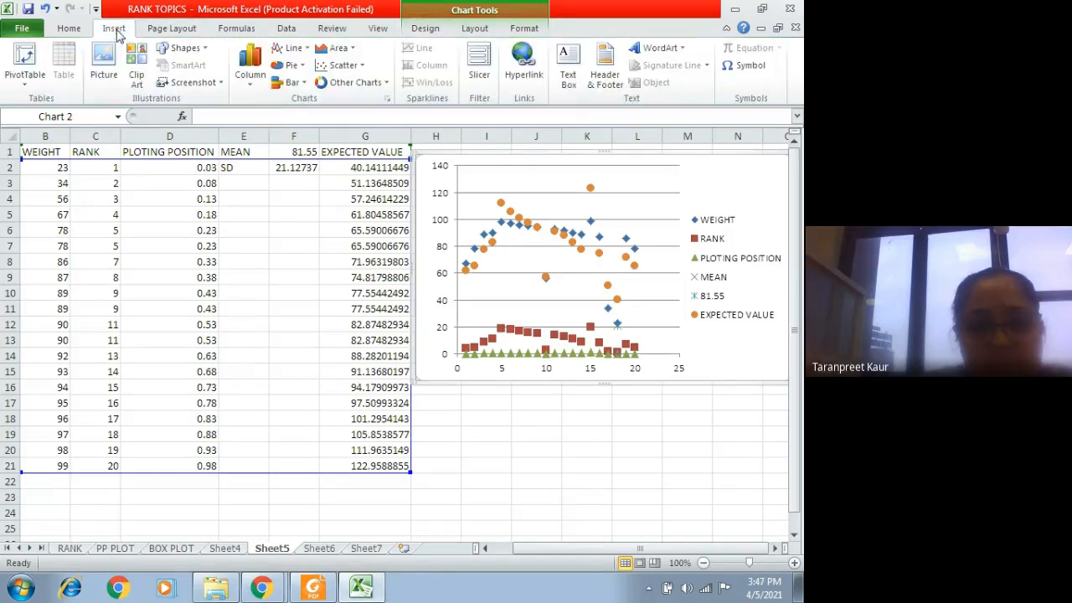
pyautogui.click(289, 48)
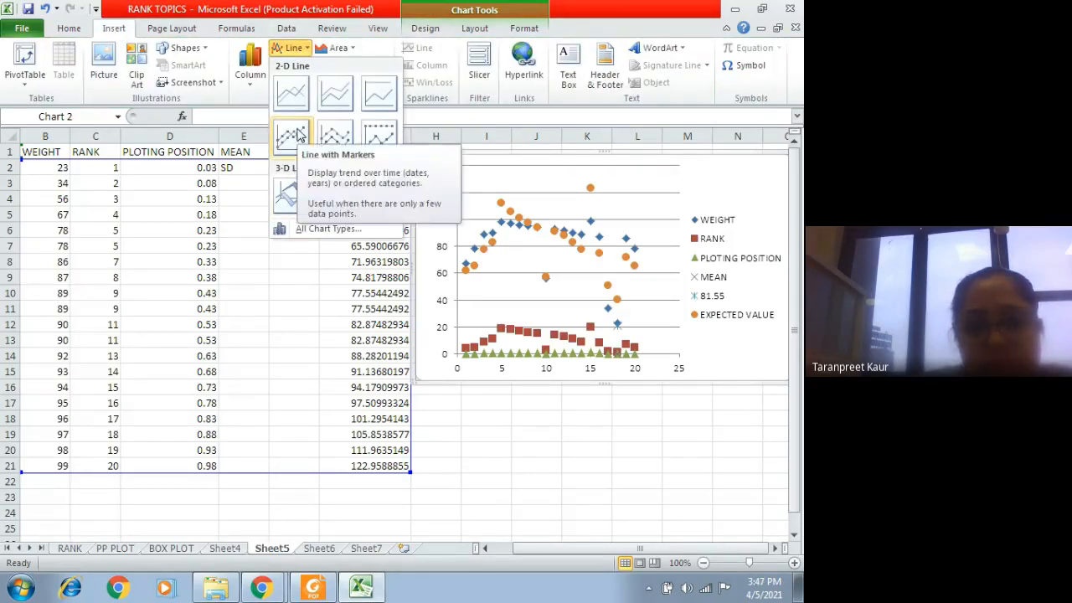
pyautogui.click(293, 137)
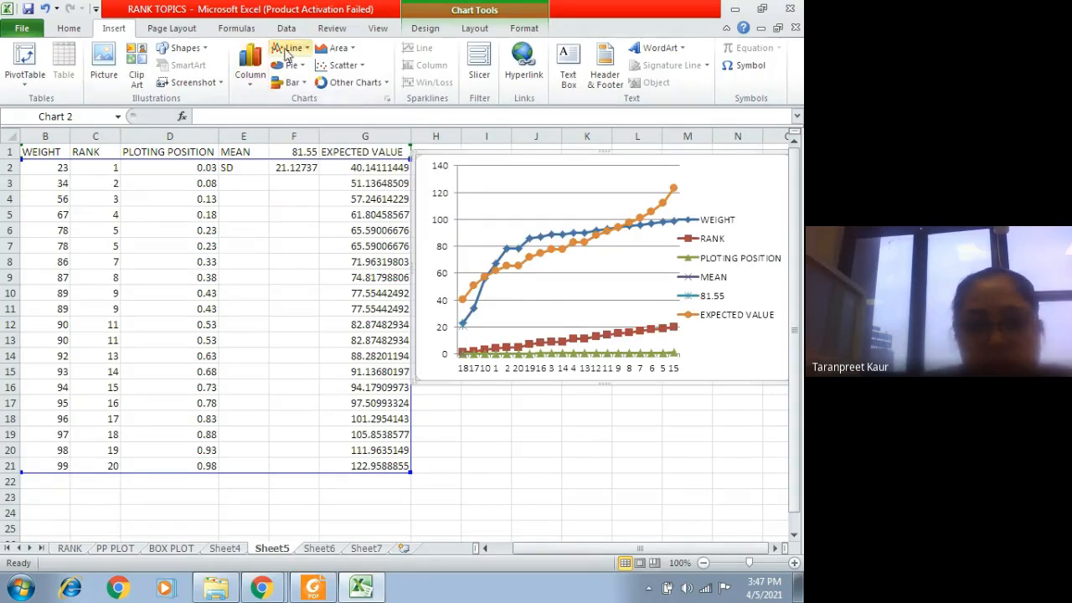
pyautogui.click(289, 48)
pyautogui.click(335, 94)
pyautogui.click(289, 47)
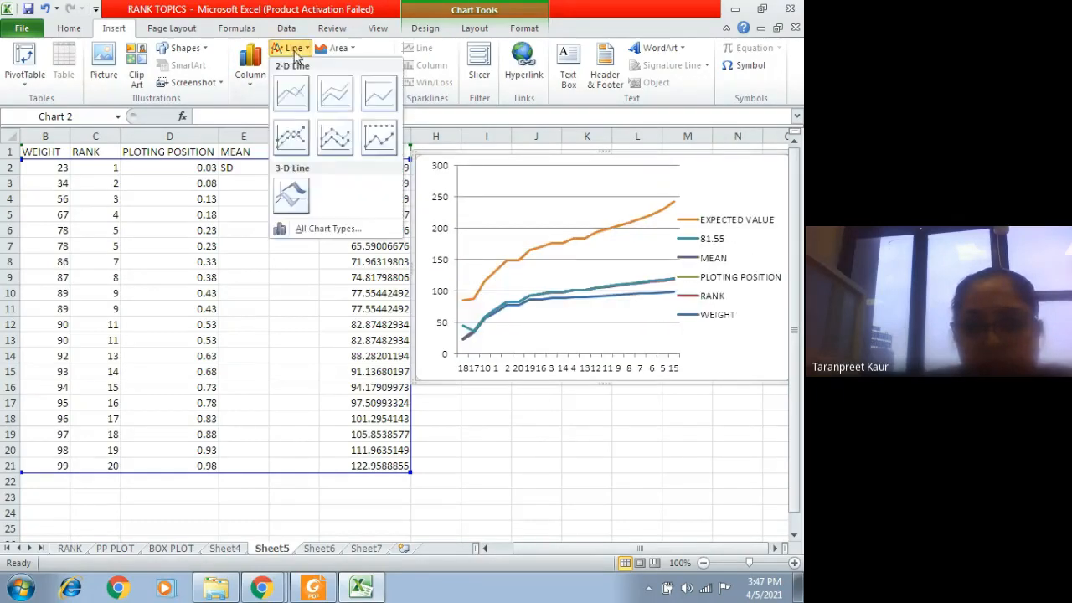
pyautogui.click(290, 91)
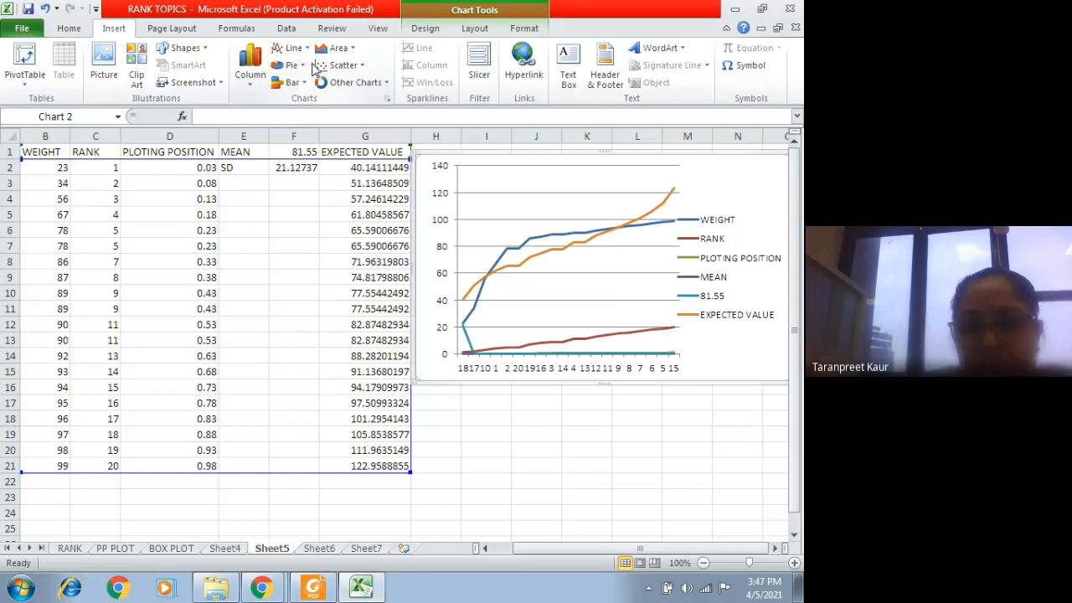
pyautogui.click(289, 48)
pyautogui.click(371, 92)
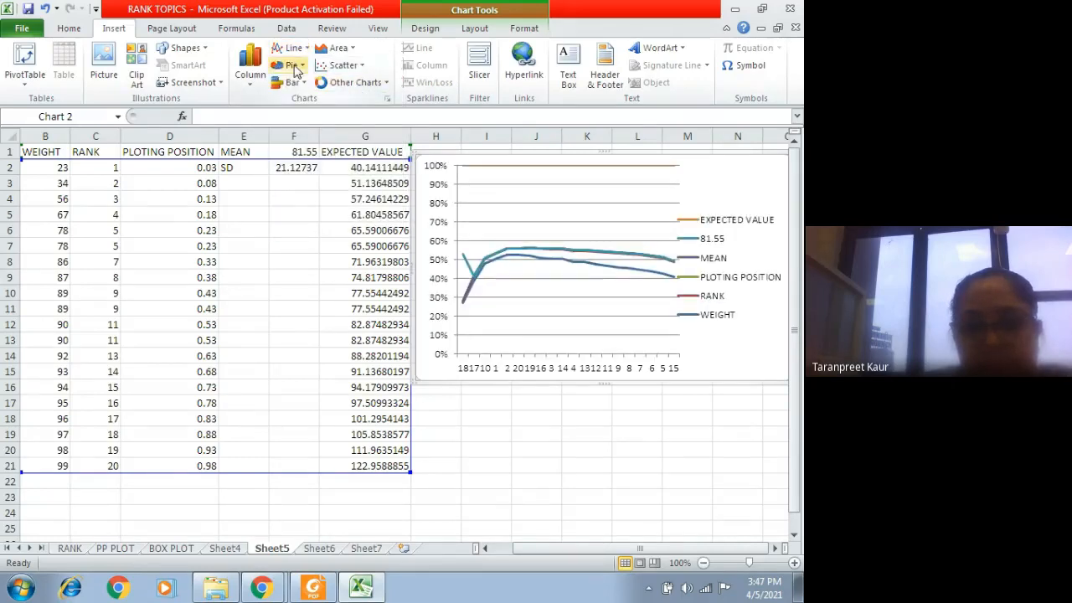
pyautogui.click(289, 48)
pyautogui.click(291, 144)
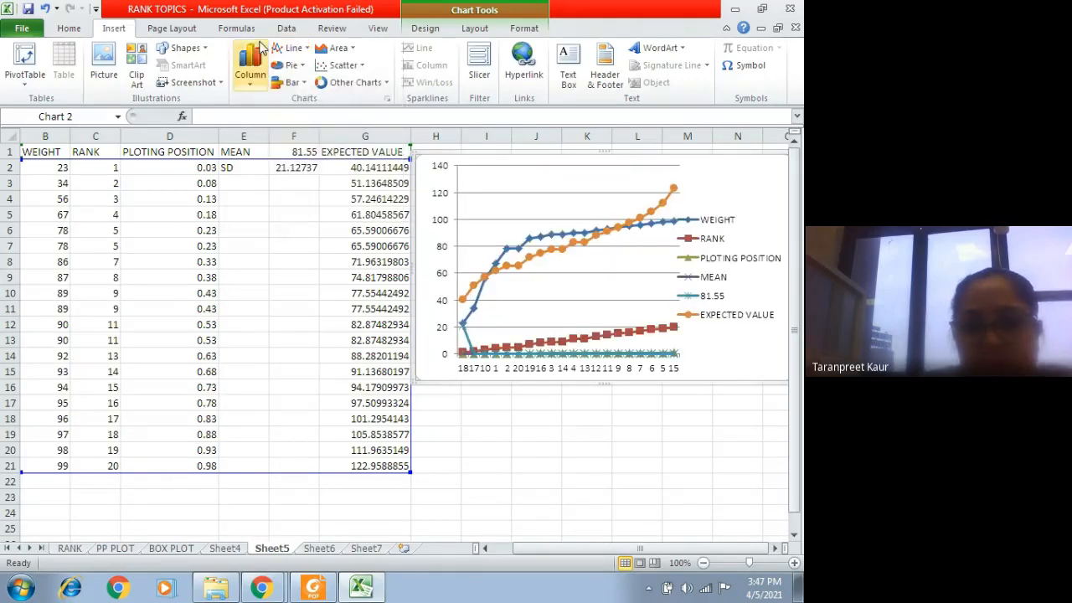
# Step: Try scatter with smooth lines and markers on the chart, followed by scatter with only markers
pyautogui.click(344, 65)
pyautogui.click(383, 116)
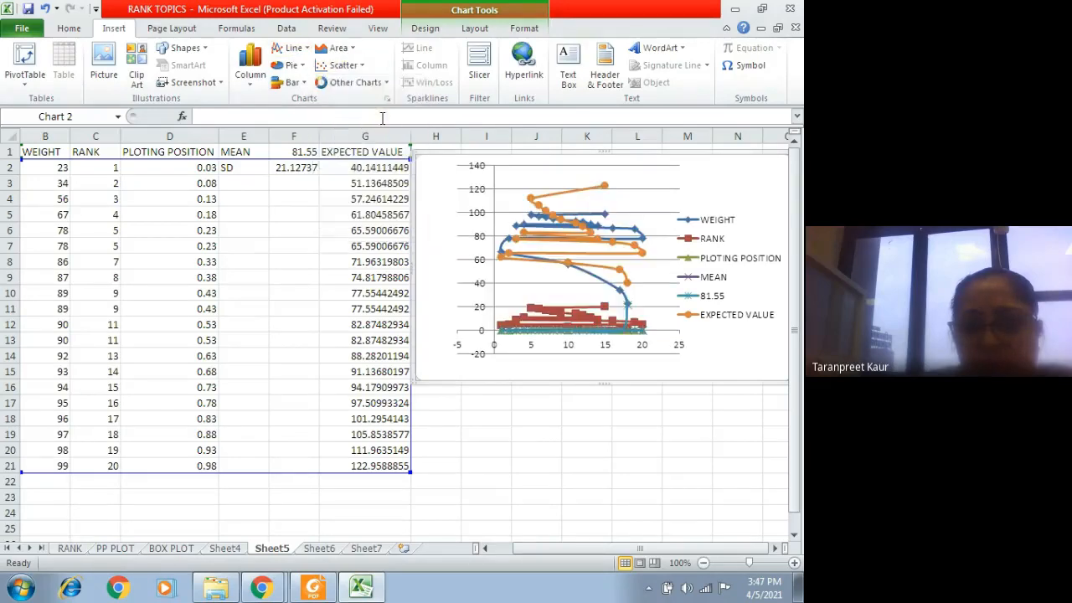
pyautogui.click(344, 66)
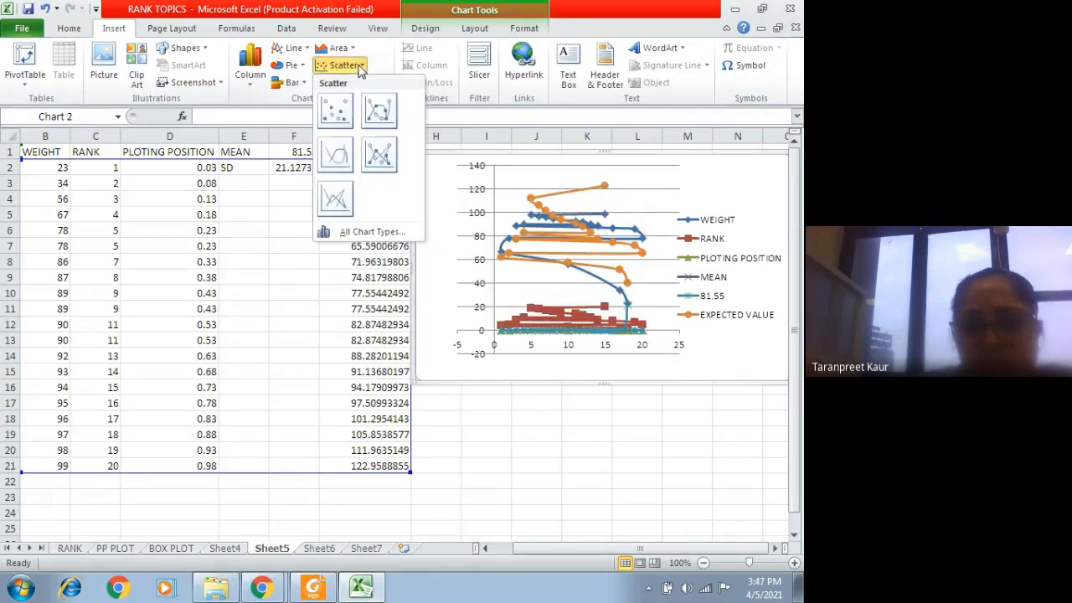
pyautogui.click(335, 111)
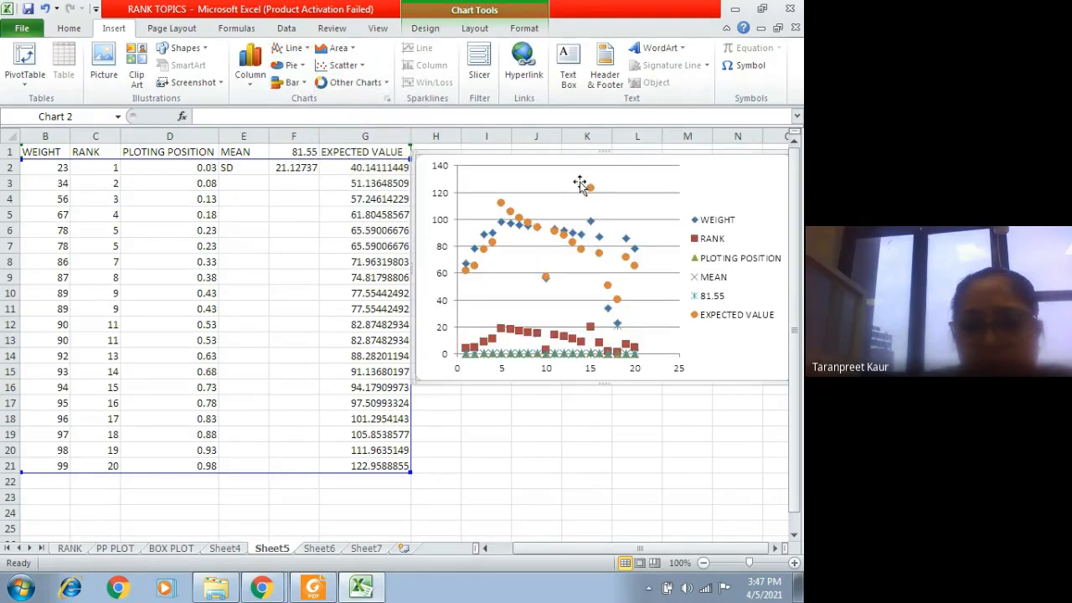
# Step: Change the chart of all table columns to a stacked line with markers
pyautogui.click(343, 65)
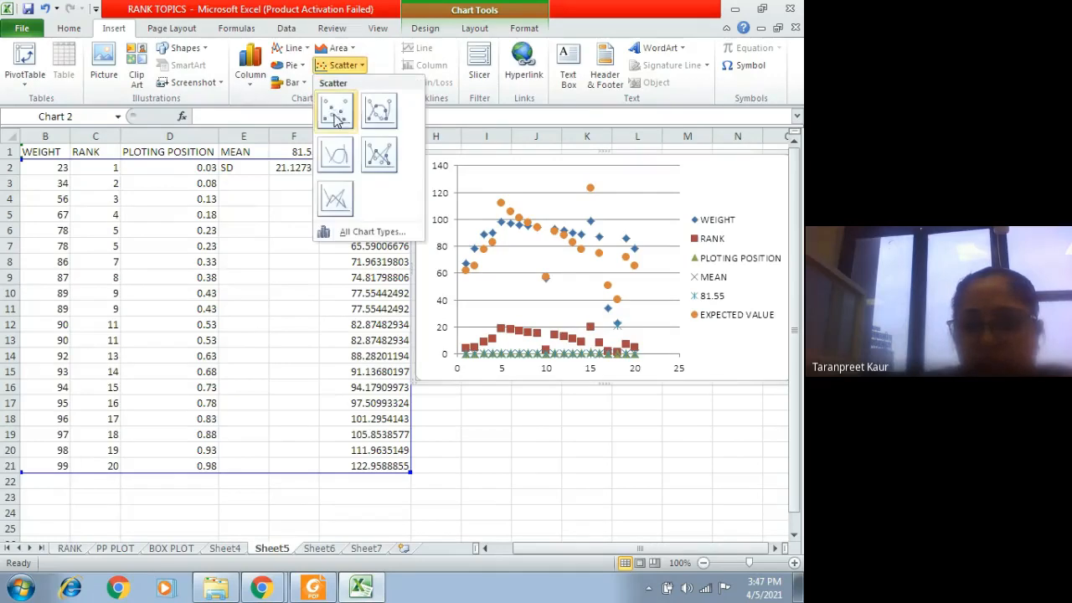
pyautogui.click(292, 48)
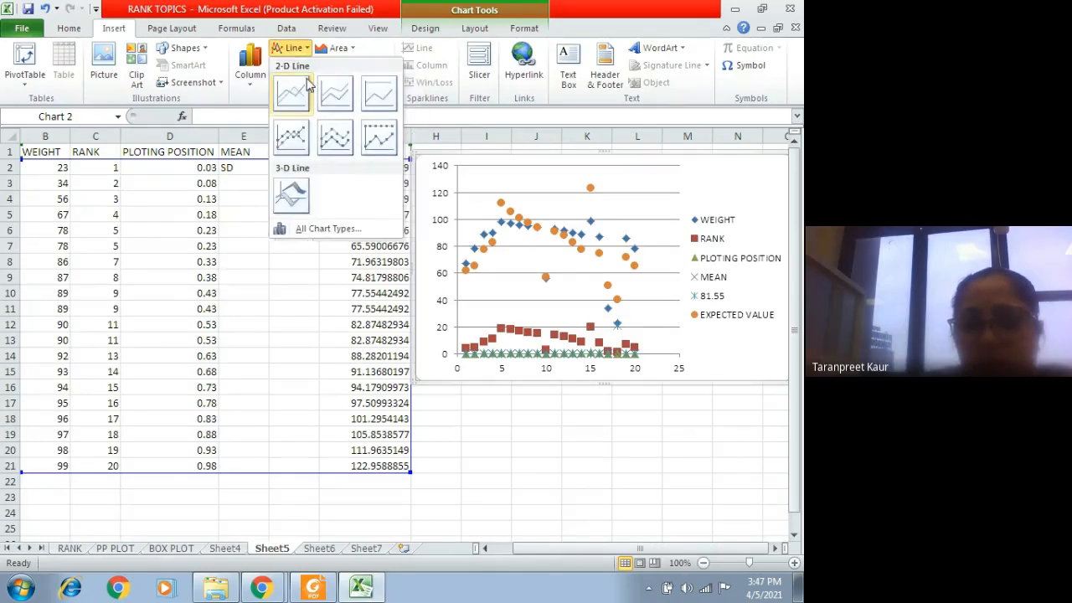
pyautogui.click(325, 141)
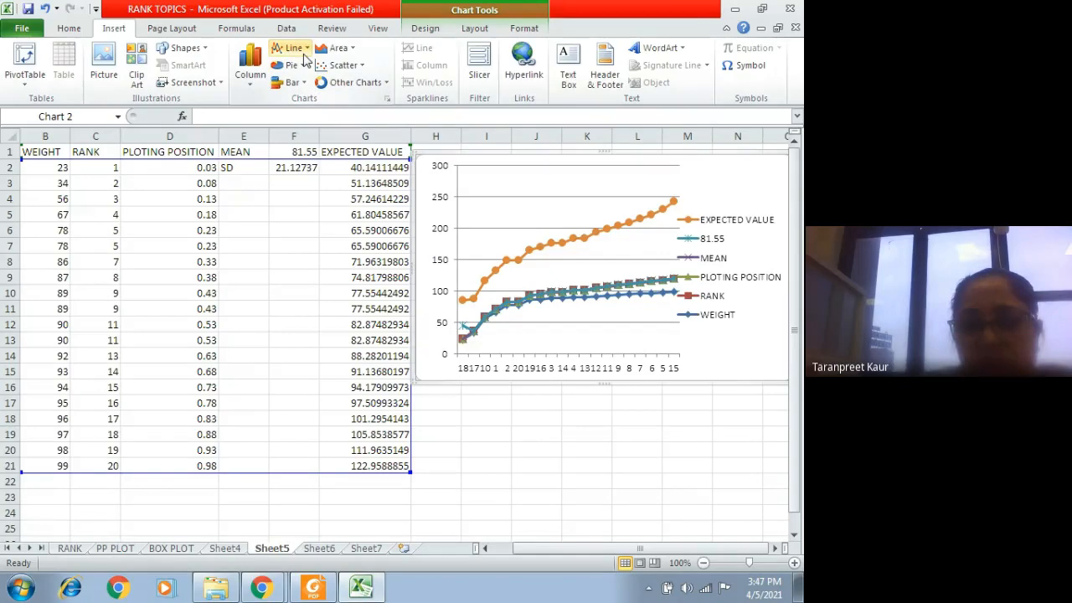
# Step: Delete the vertical value axis from the stacked line chart
pyautogui.click(540, 401)
pyautogui.click(443, 180)
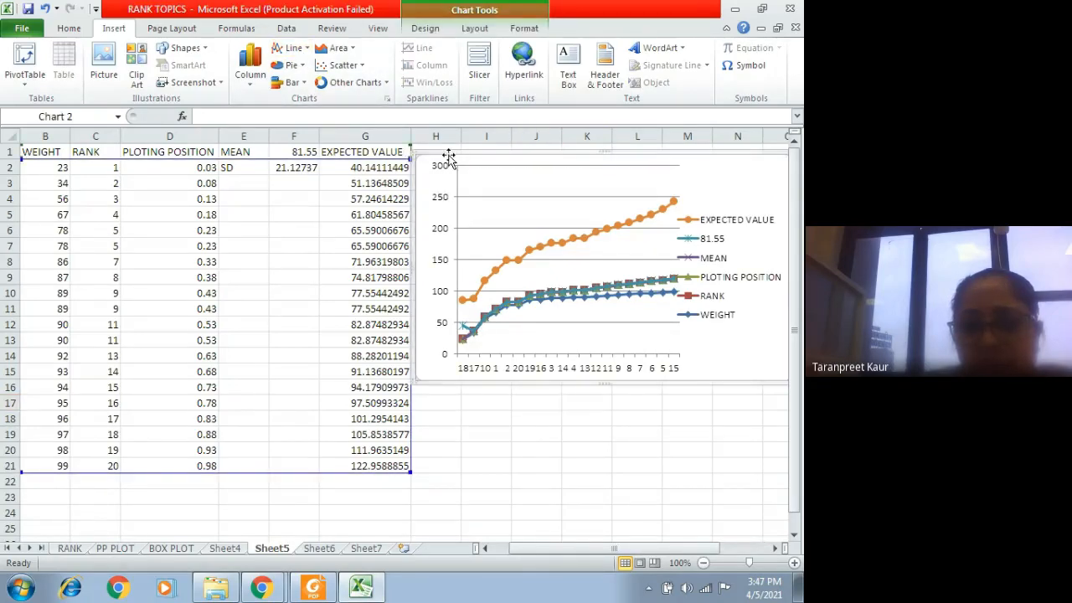
pyautogui.rightClick(438, 156)
pyautogui.rightClick(492, 211)
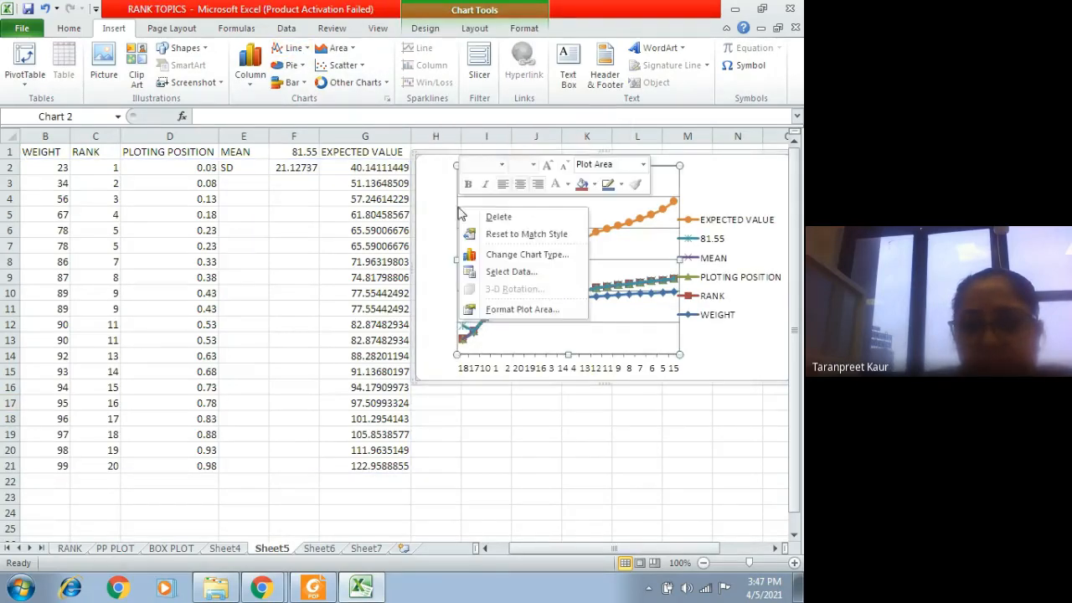
pyautogui.click(498, 217)
# Step: Insert a second, empty 2-D line chart, starting from the blank cell G25
pyautogui.click(364, 528)
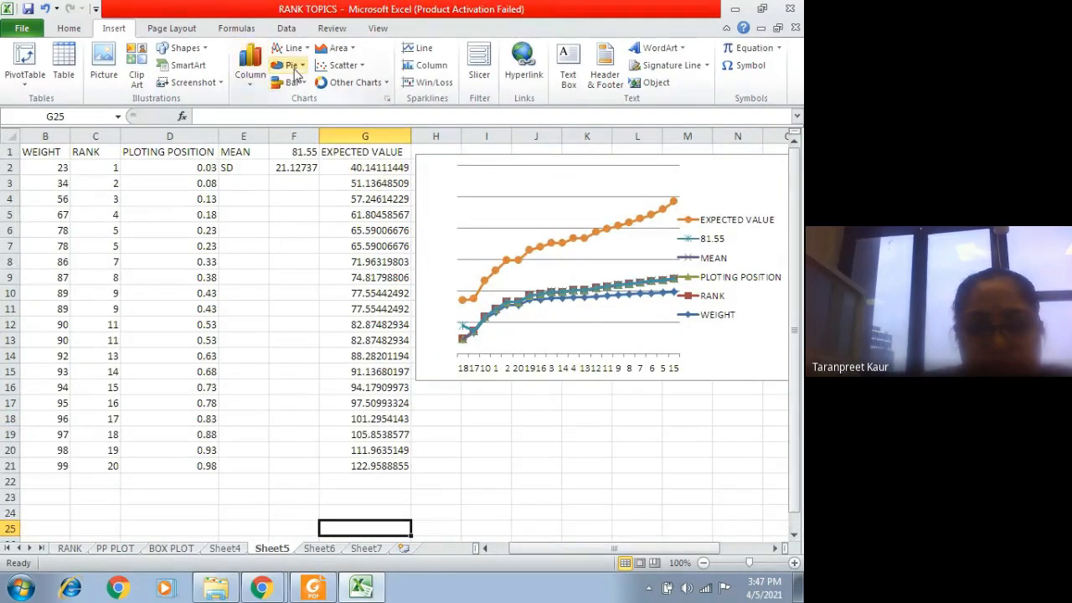
pyautogui.click(289, 47)
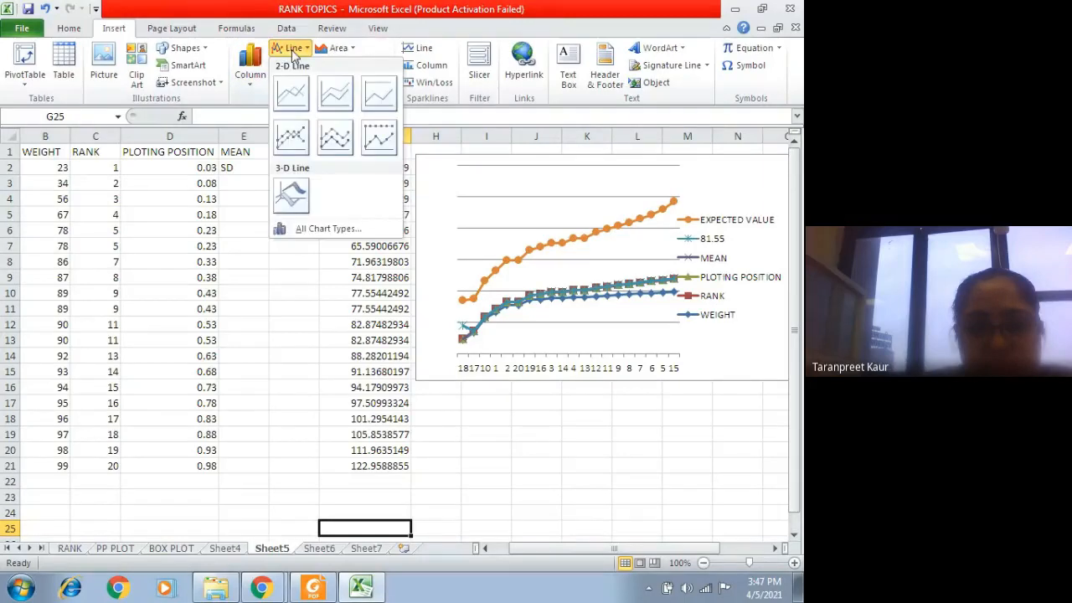
pyautogui.click(294, 104)
# Step: Set the empty line chart's data range to the expected values in Sheet5 G2:G21
pyautogui.rightClick(372, 346)
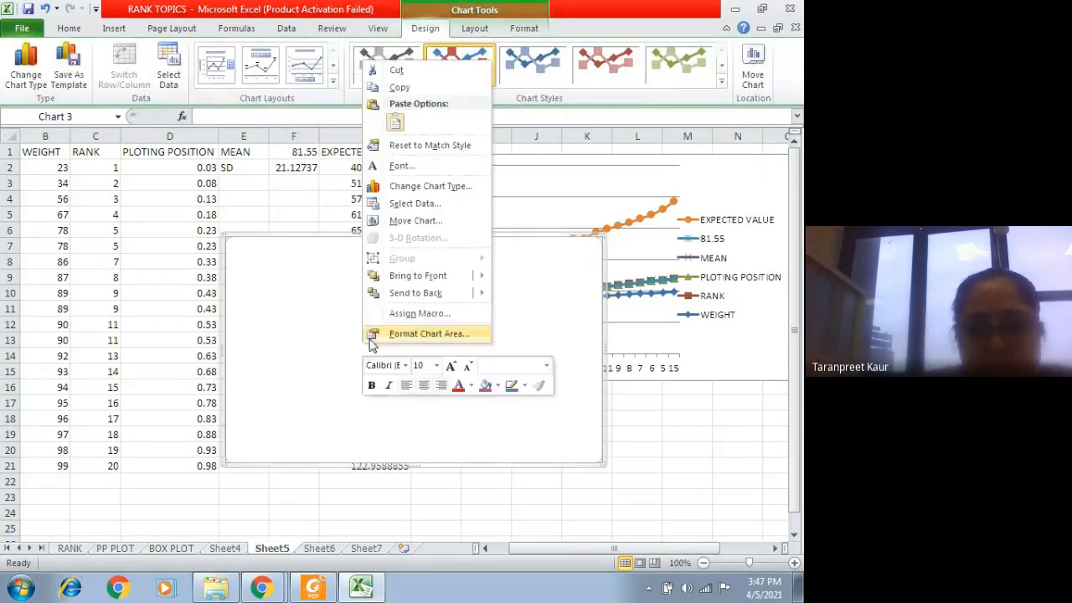
pyautogui.click(415, 203)
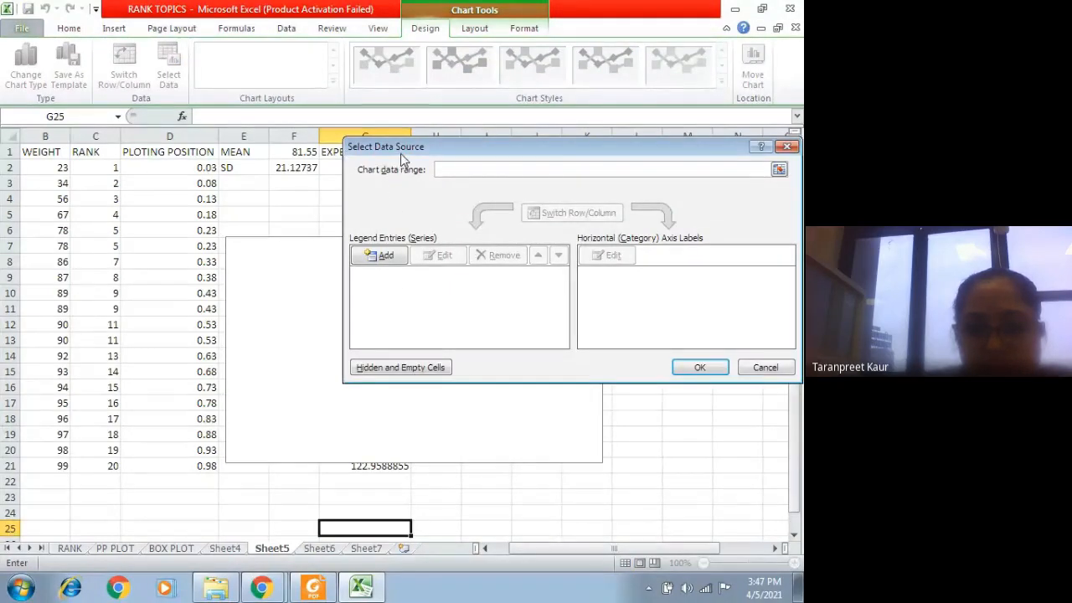
pyautogui.moveTo(401, 154); pyautogui.dragTo(580, 229)
pyautogui.moveTo(371, 171); pyautogui.dragTo(390, 460)
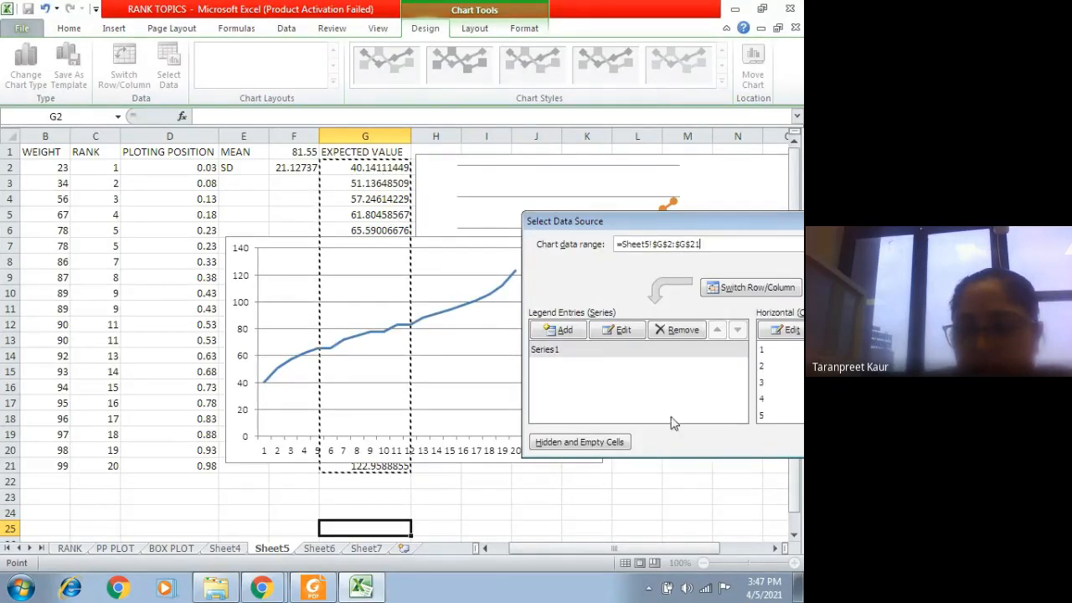
pyautogui.moveTo(703, 225); pyautogui.dragTo(494, 222)
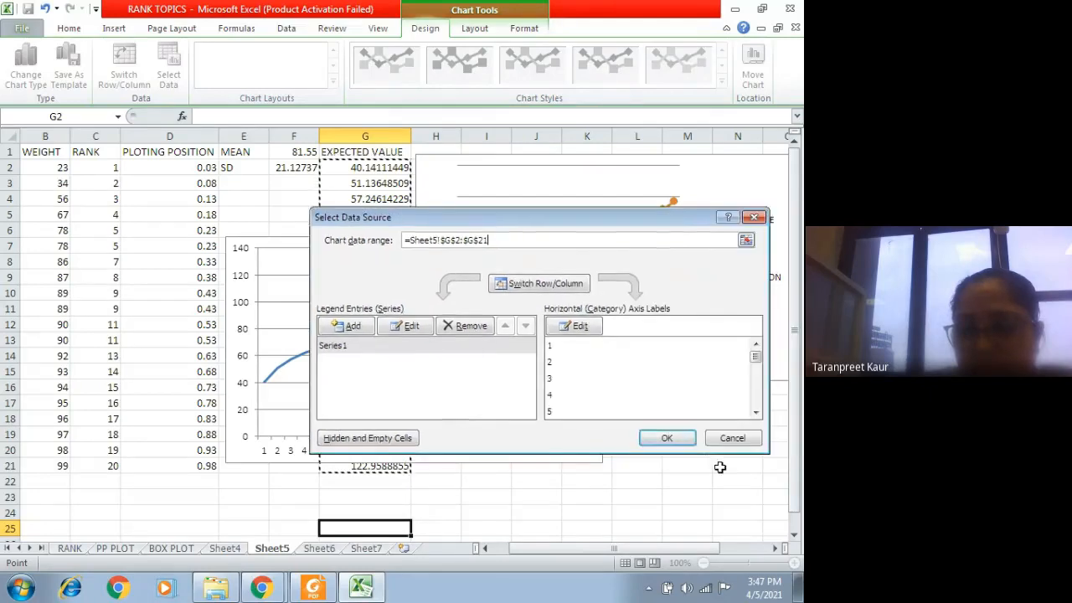
pyautogui.click(667, 439)
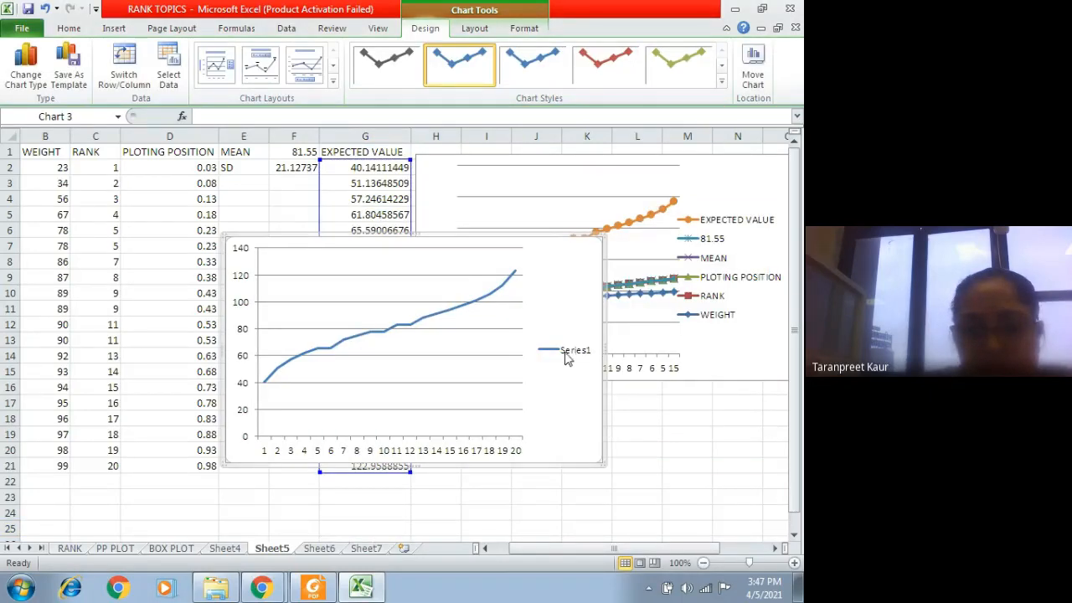
# Step: Move the new expected-value line chart below the data table, with its upper edge at about row 22
pyautogui.click(505, 357)
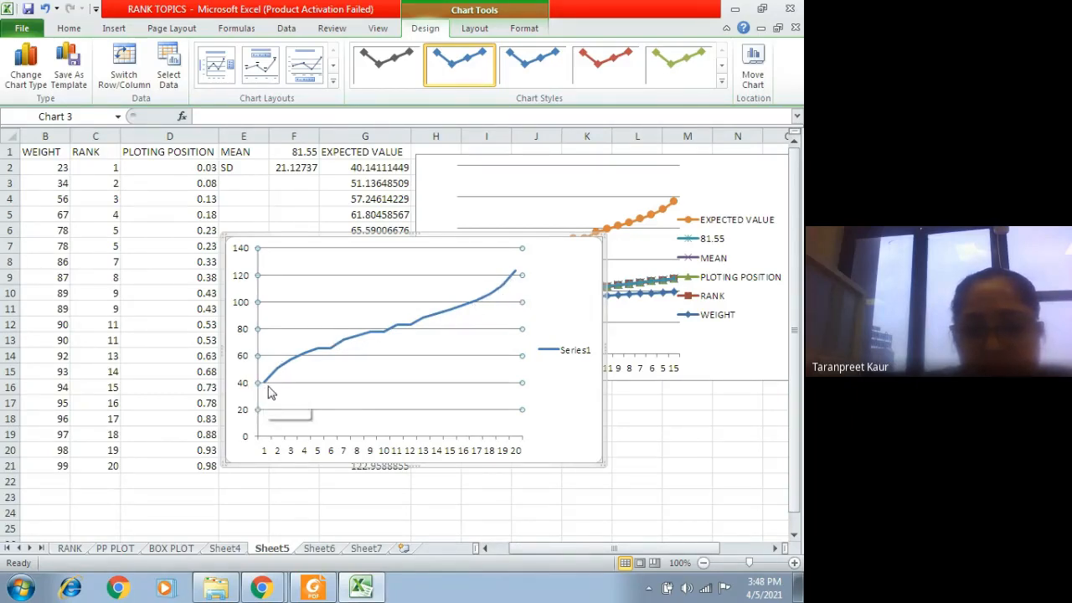
pyautogui.moveTo(267, 385)
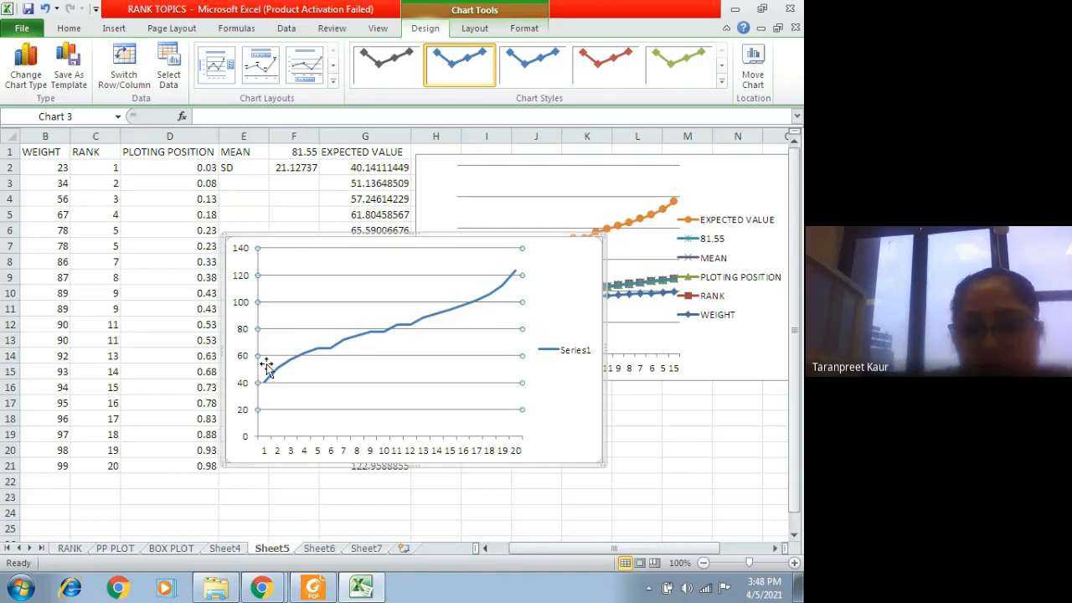
pyautogui.click(566, 291)
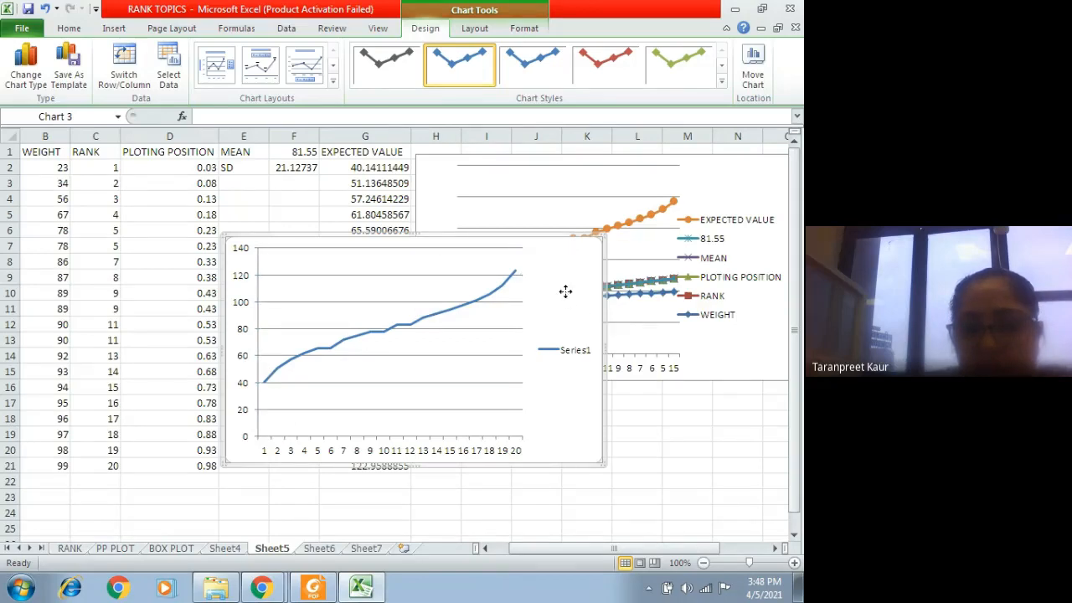
pyautogui.moveTo(566, 294); pyautogui.dragTo(539, 308)
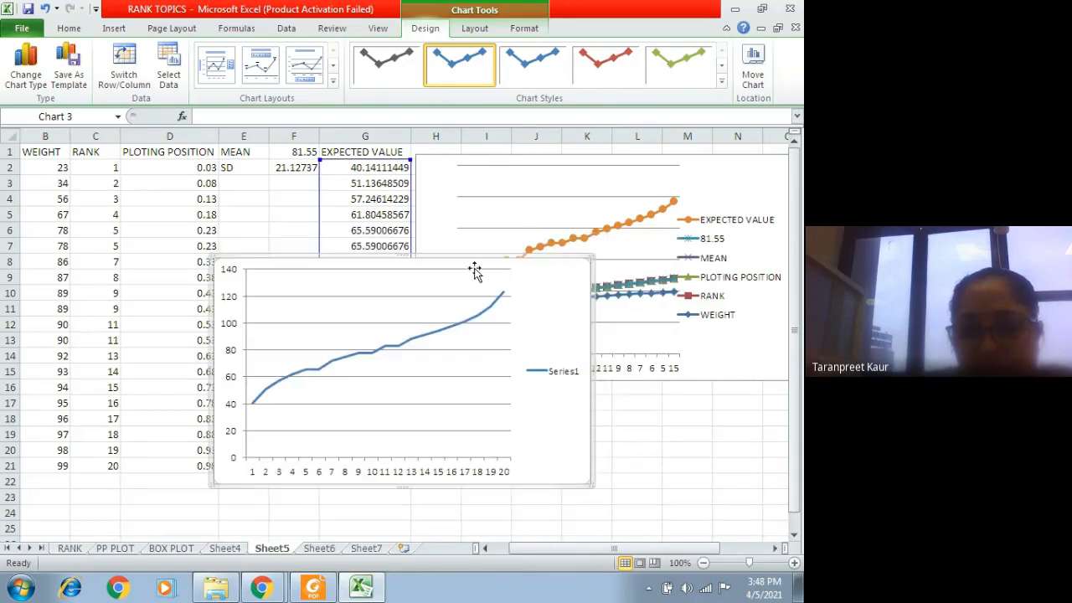
pyautogui.moveTo(470, 267); pyautogui.dragTo(428, 491)
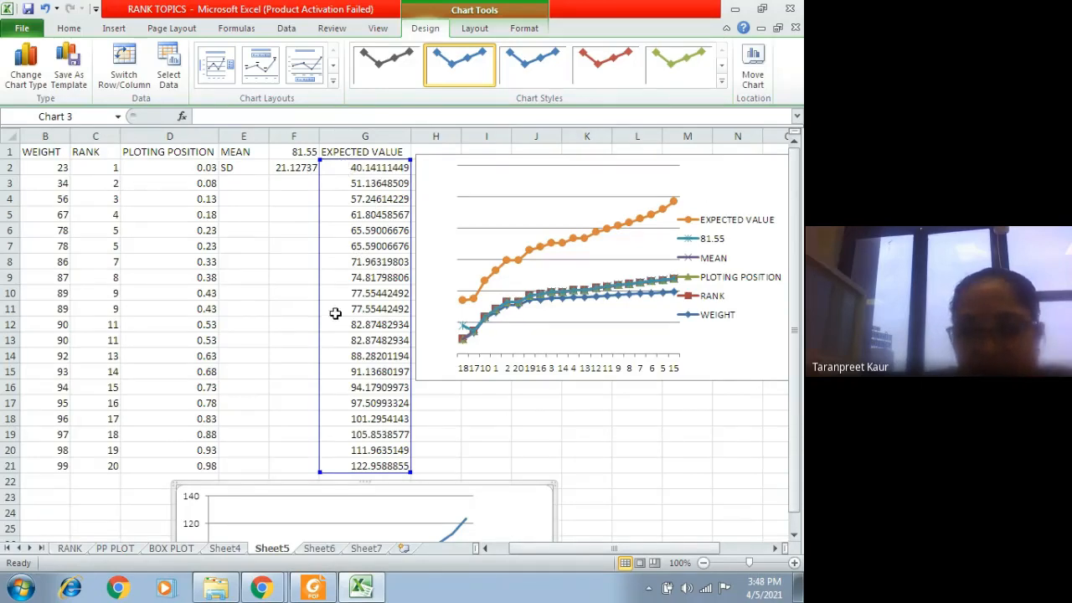
pyautogui.scroll(-1, 340, 308)
pyautogui.scroll(1, 381, 294)
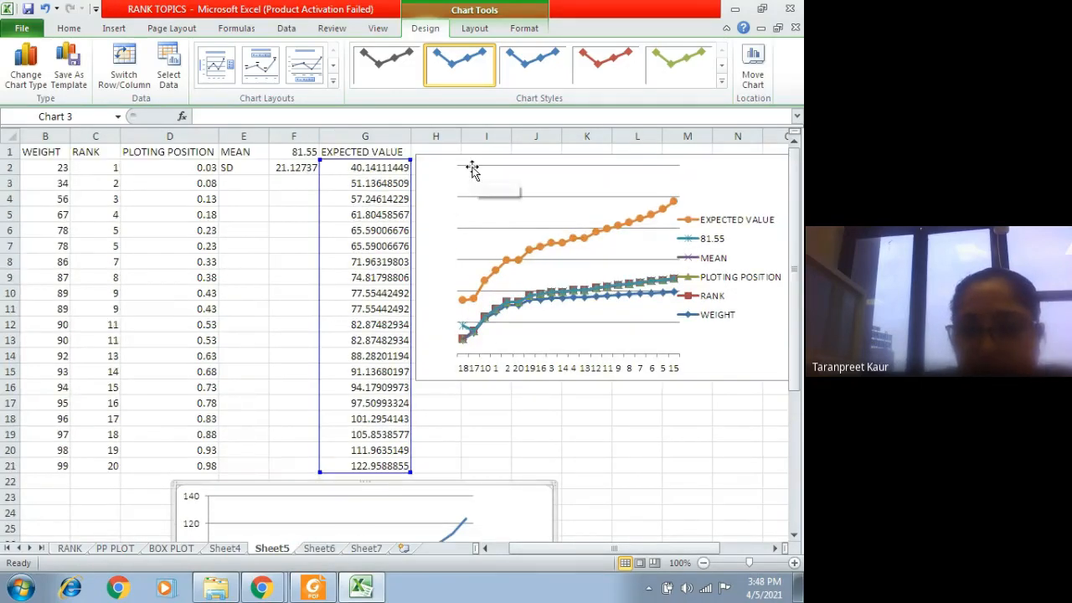
# Step: Shift the plot area of the stacked line chart to the right within its chart frame
pyautogui.moveTo(472, 170); pyautogui.dragTo(579, 175)
pyautogui.click(436, 173)
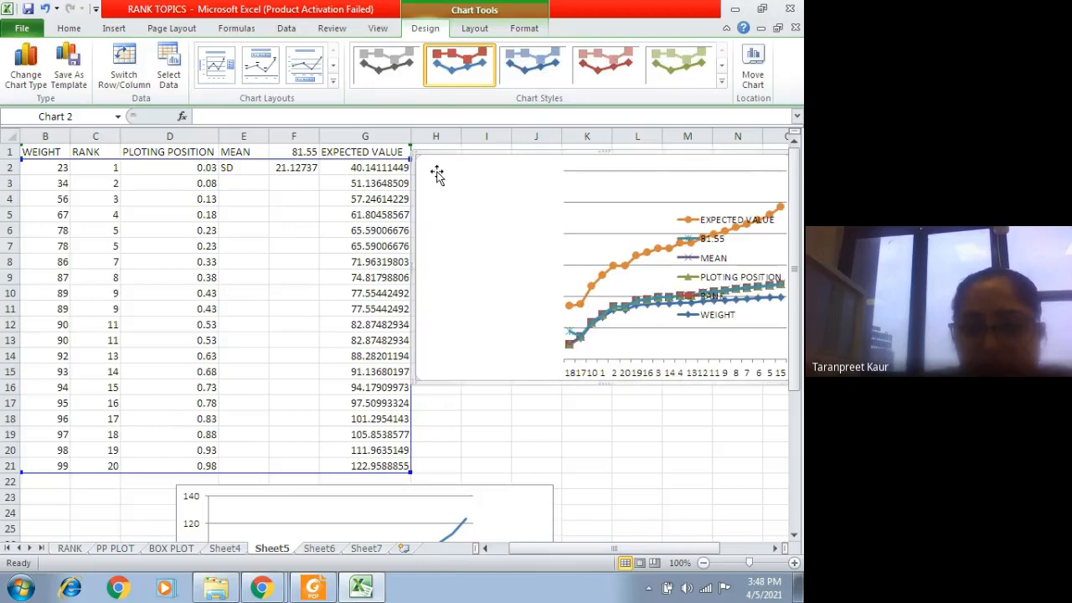
# Step: Open the PP PLOT sheet and examine its expected-value line chart and the scatter chart titled PP PLOT
pyautogui.click(117, 549)
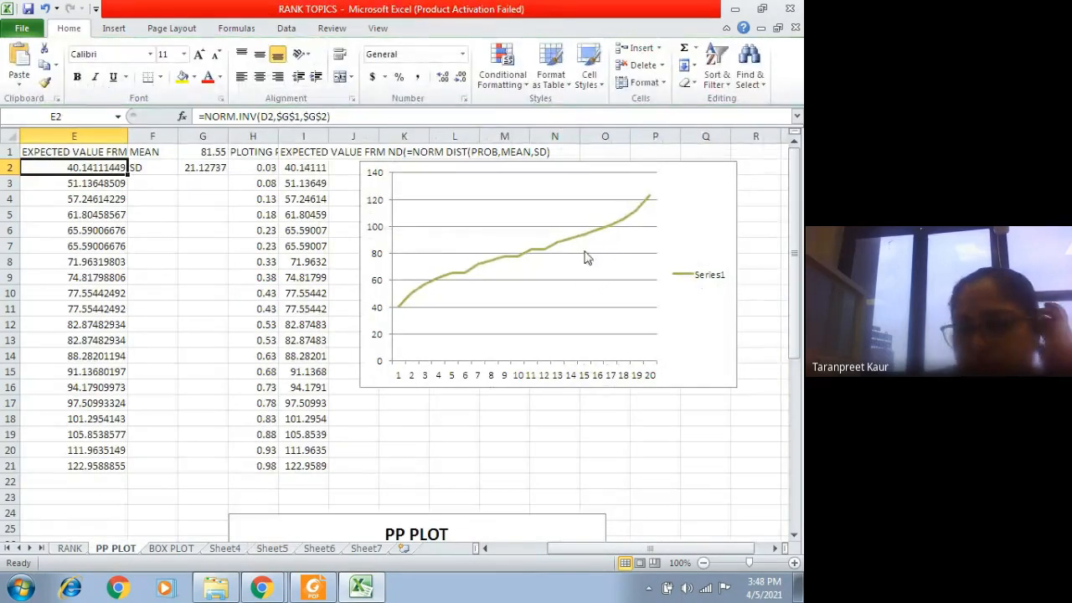
pyautogui.scroll(-2, 568, 352)
pyautogui.scroll(-2, 468, 394)
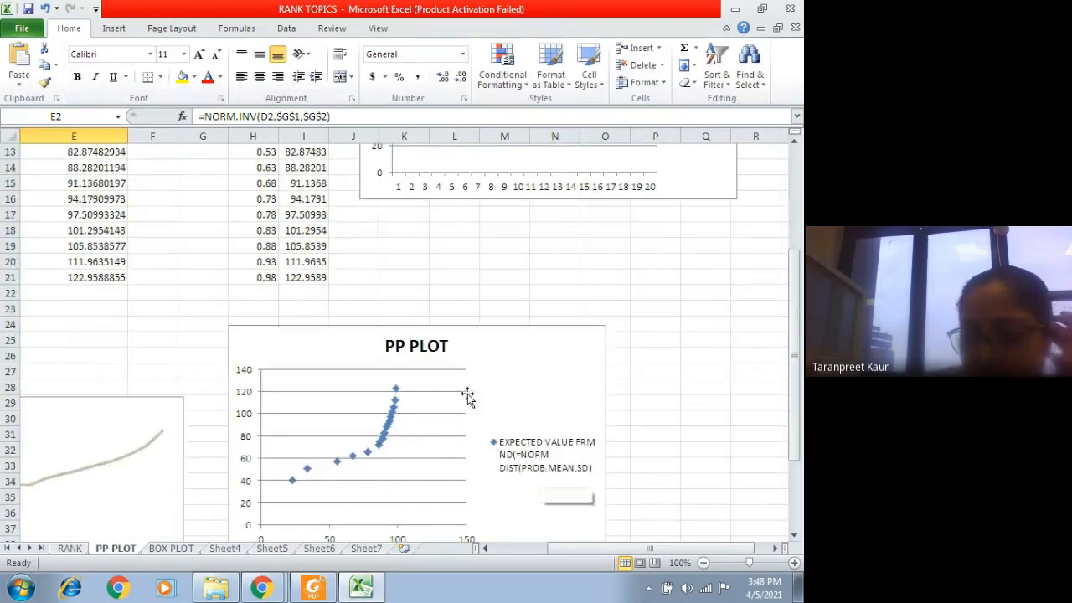
pyautogui.scroll(-2, 381, 502)
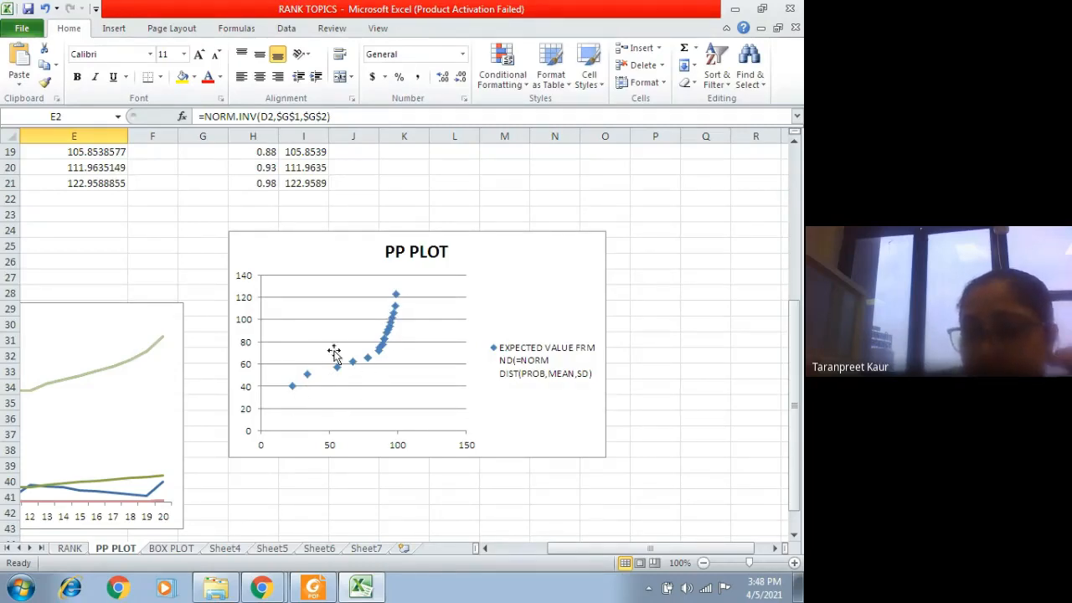
pyautogui.scroll(6, 371, 299)
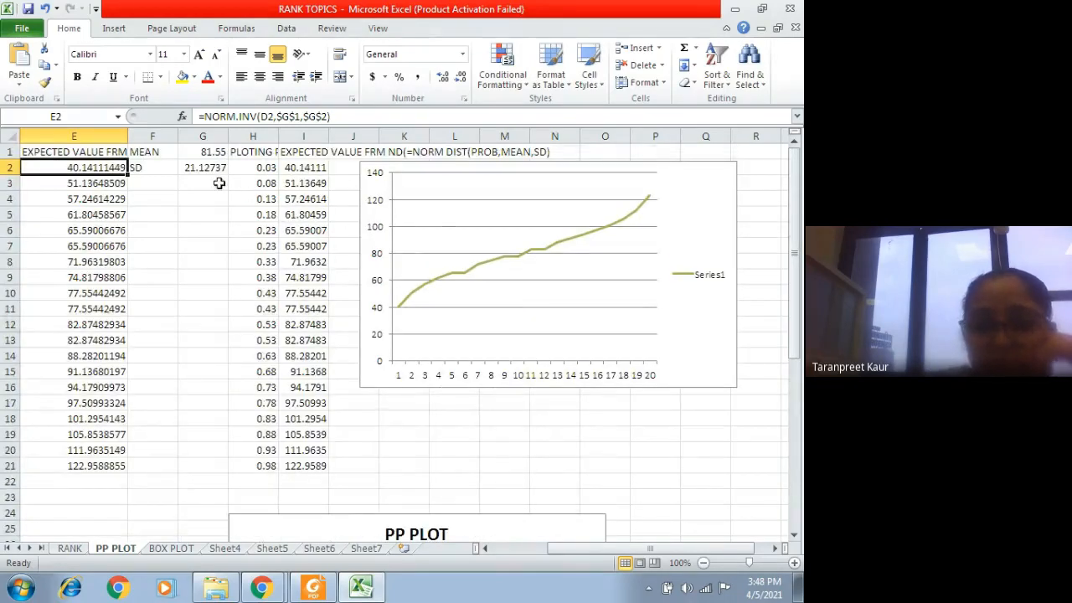
# Step: Inspect the mean formula in G1 and compare the expected-value line chart with the PP PLOT scatter chart
pyautogui.click(201, 154)
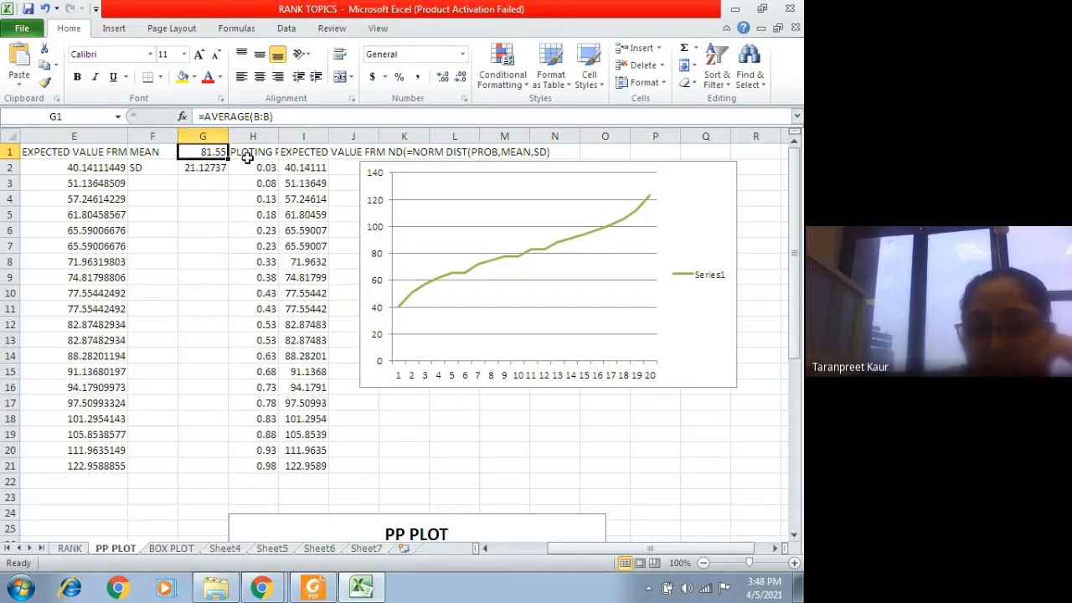
pyautogui.scroll(-4, 438, 460)
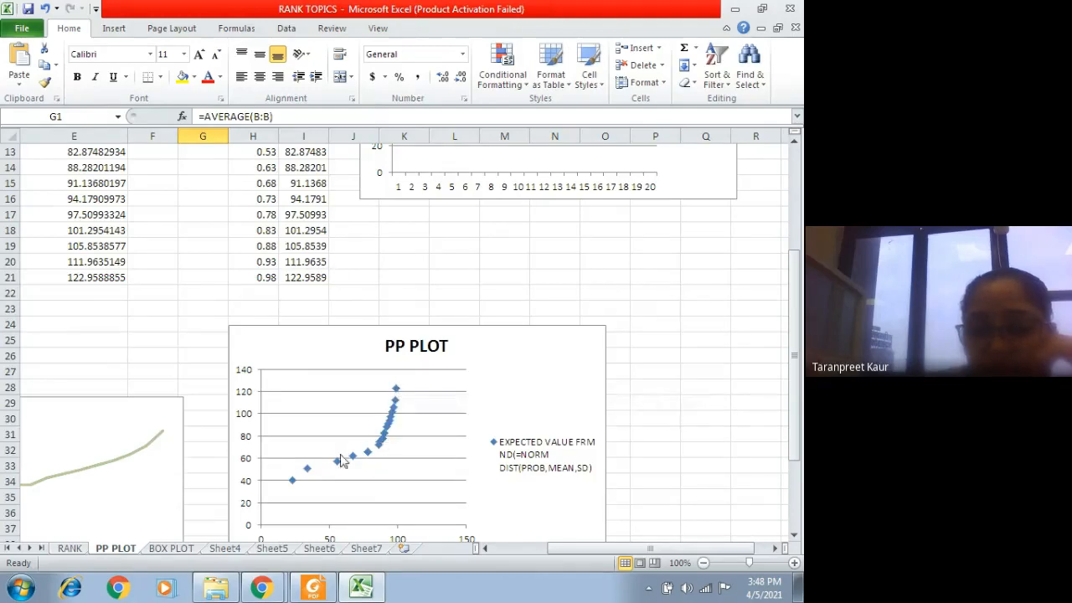
pyautogui.scroll(-1, 430, 500)
pyautogui.scroll(5, 283, 257)
pyautogui.scroll(-5, 307, 342)
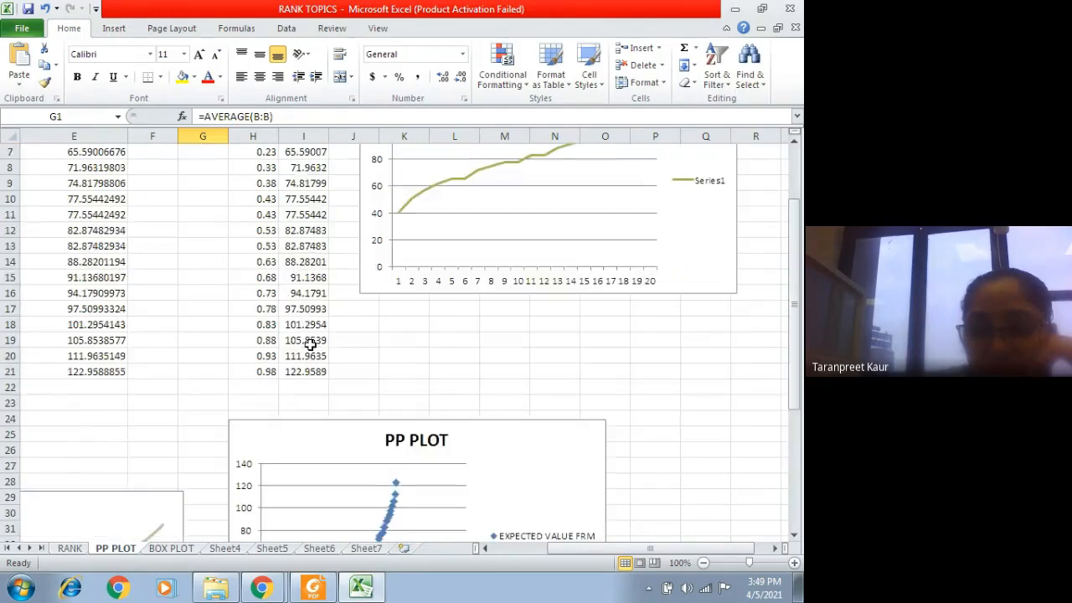
pyautogui.scroll(1, 294, 447)
pyautogui.scroll(4, 369, 279)
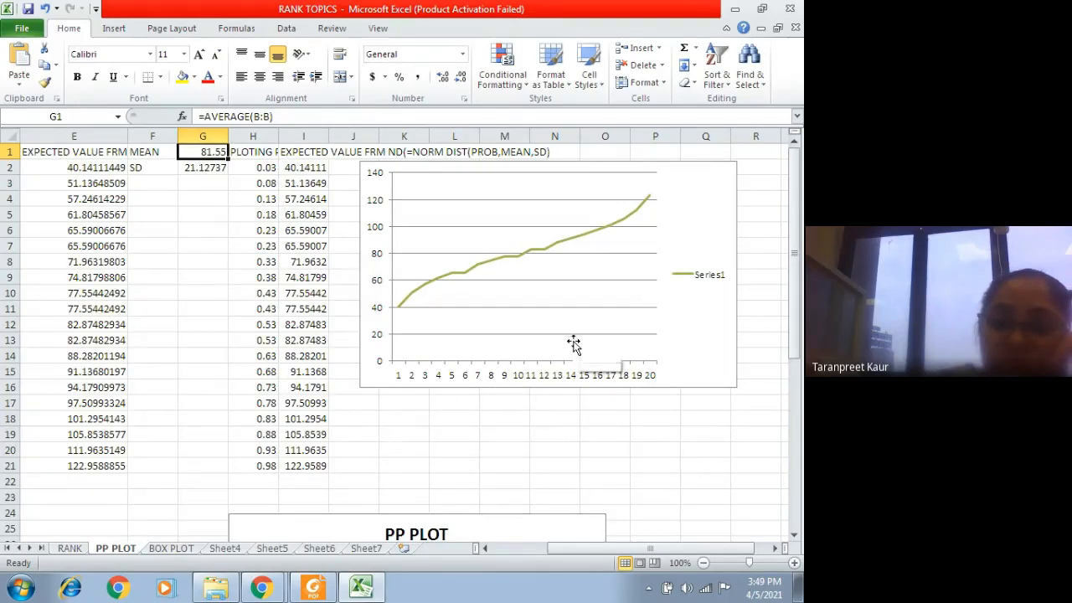
pyautogui.scroll(-3, 575, 344)
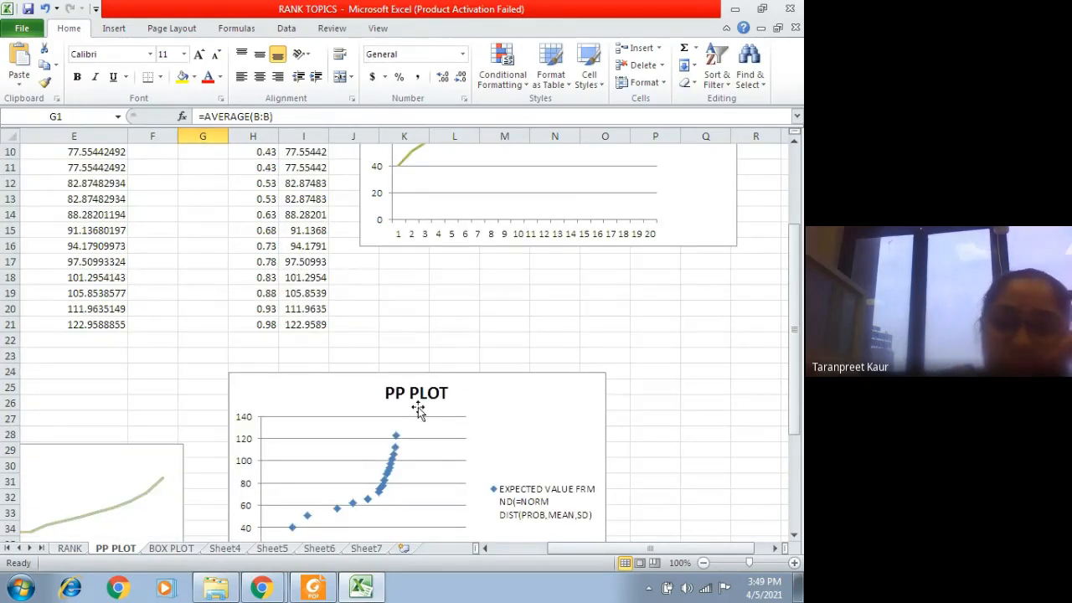
pyautogui.scroll(-1, 420, 410)
pyautogui.scroll(4, 421, 411)
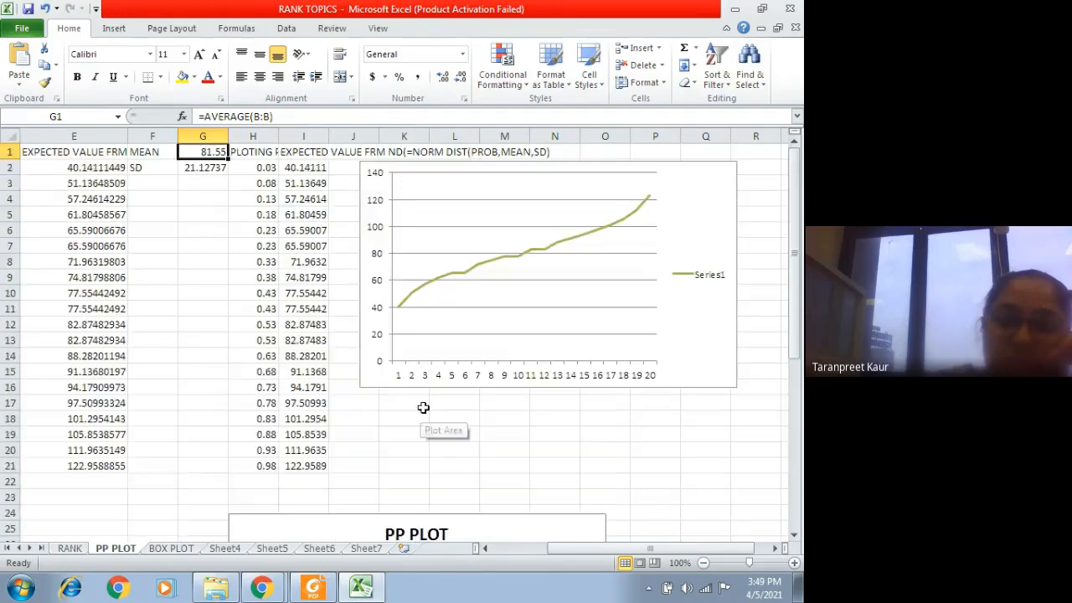
pyautogui.scroll(-5, 422, 410)
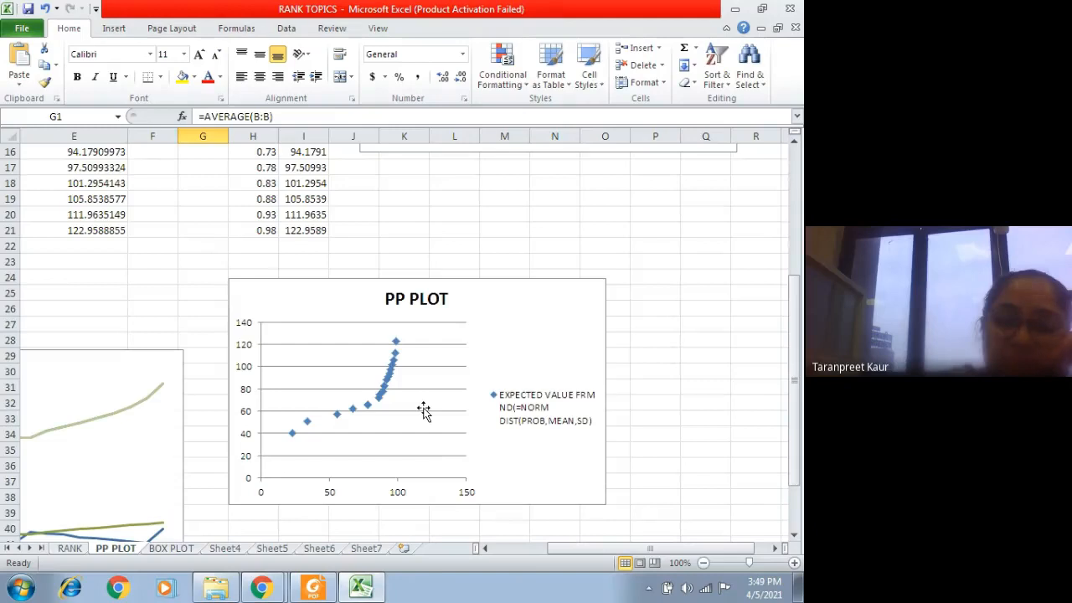
pyautogui.scroll(5, 424, 410)
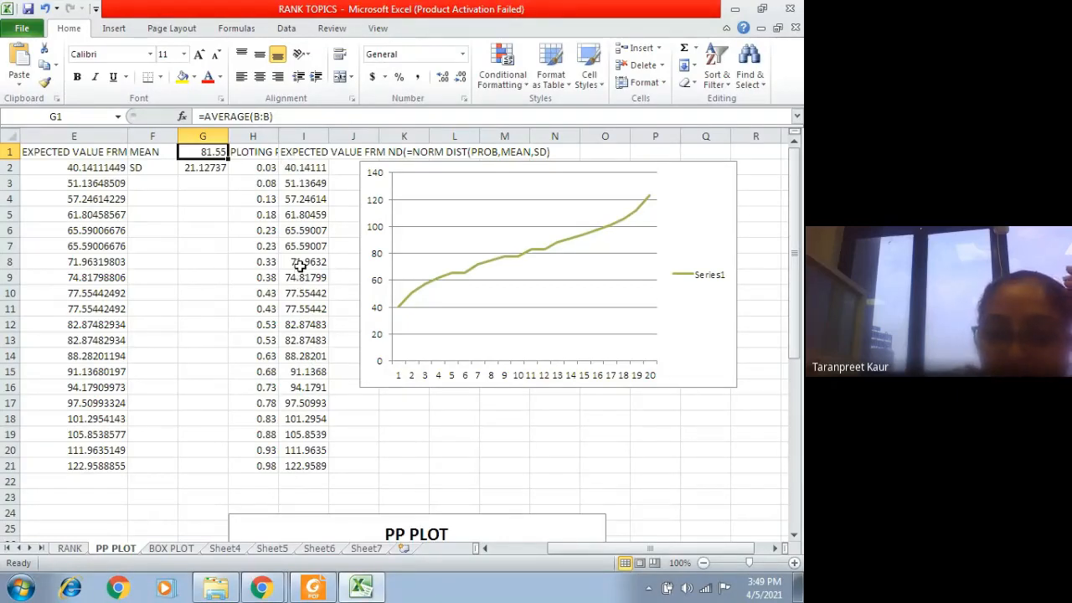
# Step: Highlight the expected values in I8:I12 and compare them with the weights in column B
pyautogui.moveTo(300, 263); pyautogui.dragTo(298, 326)
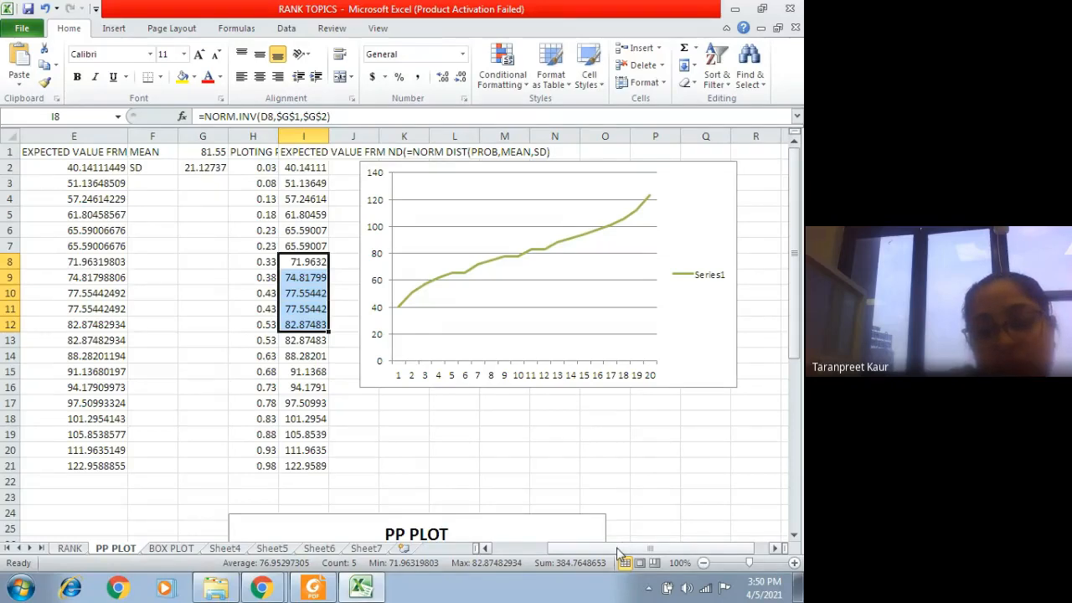
pyautogui.moveTo(617, 551); pyautogui.dragTo(533, 555)
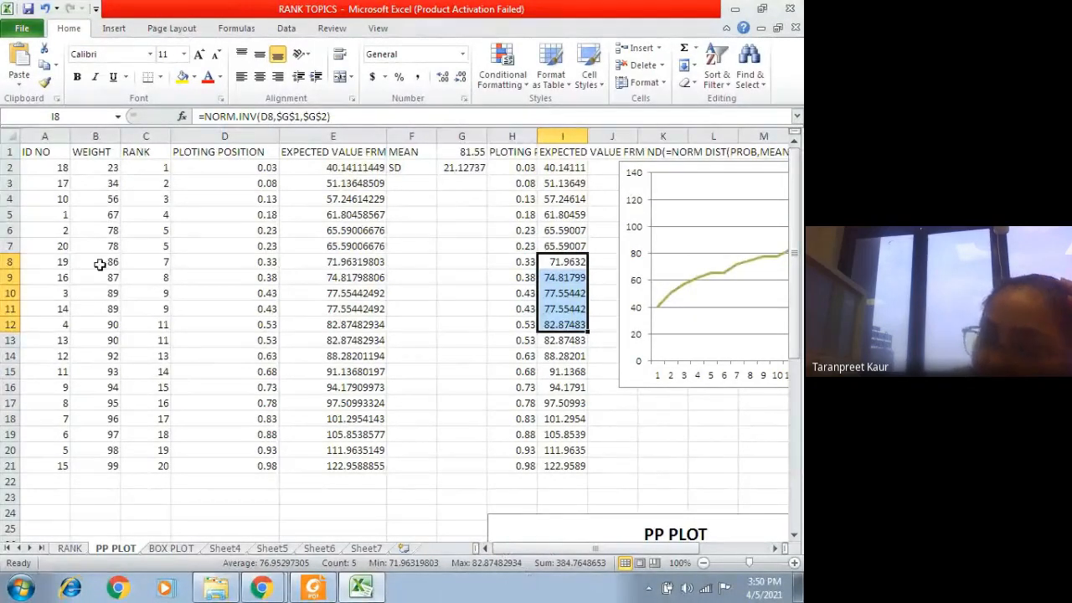
pyautogui.moveTo(530, 549); pyautogui.dragTo(586, 551)
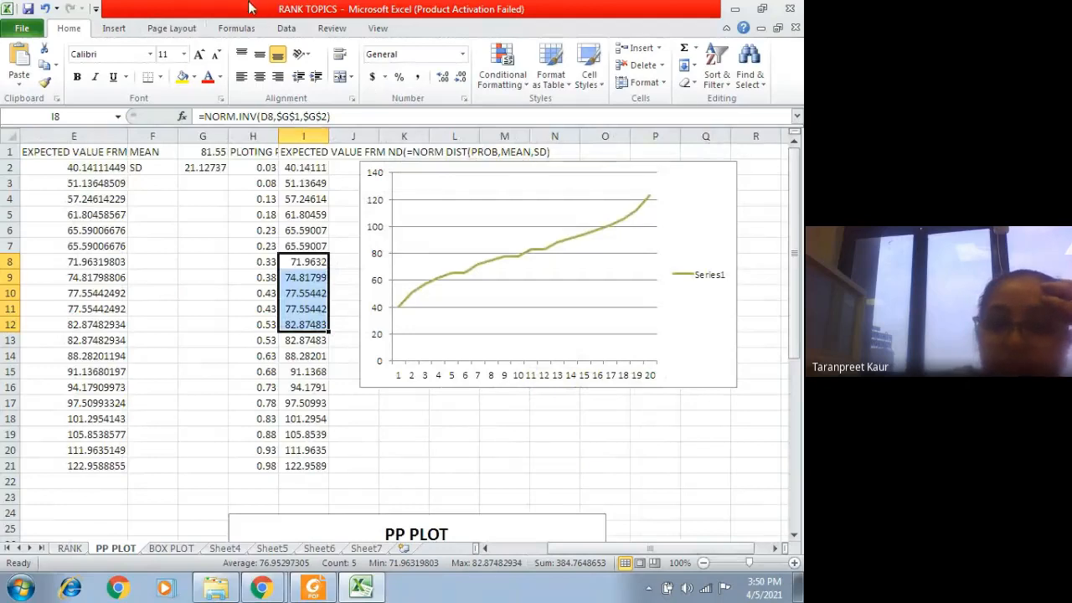
pyautogui.click(119, 28)
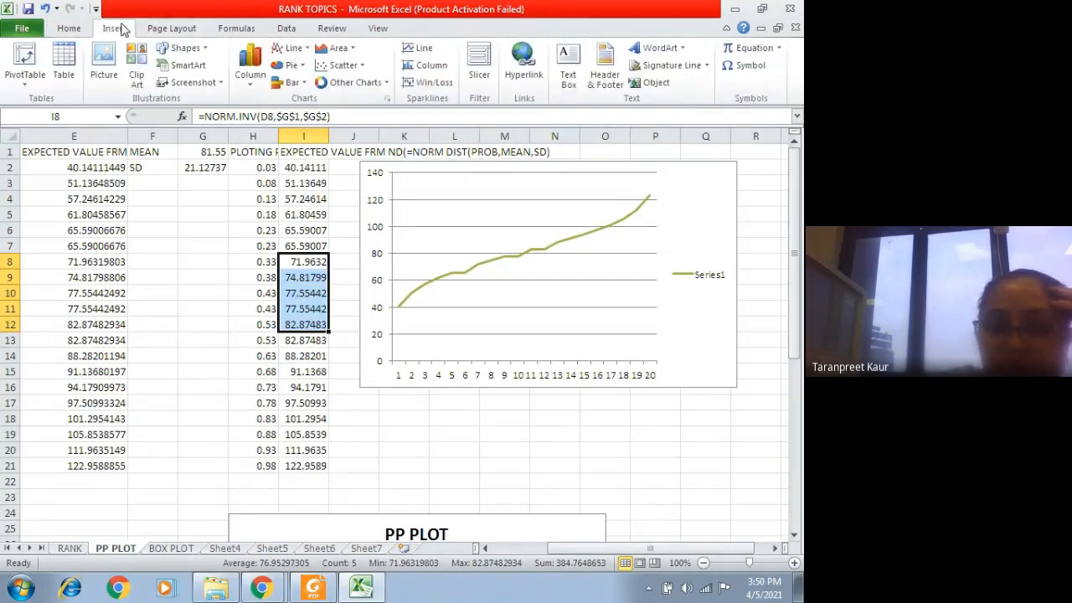
pyautogui.click(347, 52)
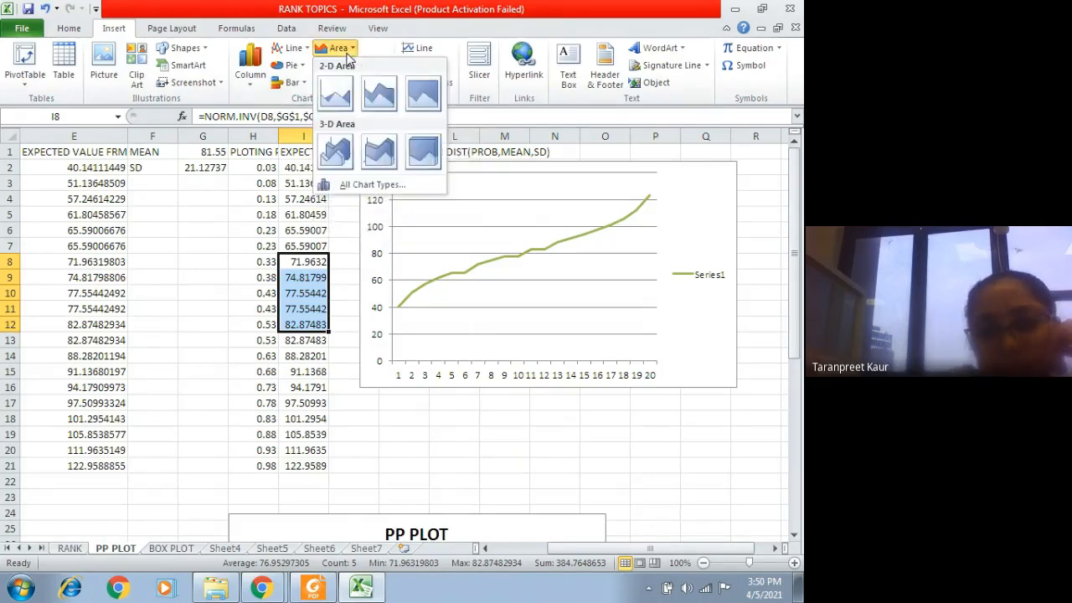
pyautogui.click(347, 53)
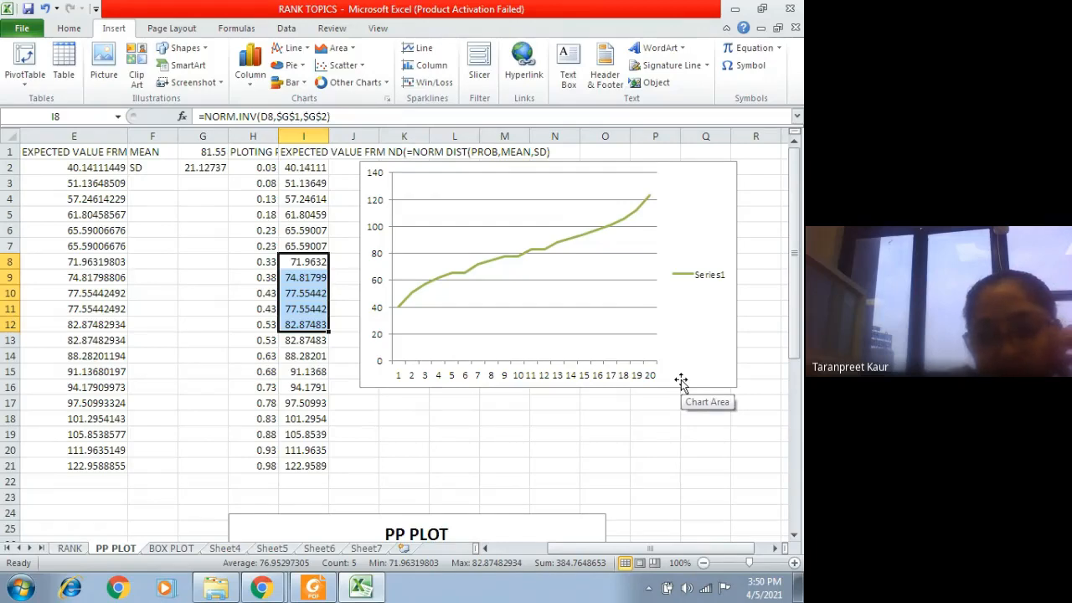
# Step: Switch to the Google Meet call in Chrome, then return to the Excel workbook and dismiss the presenting notification
pyautogui.click(255, 591)
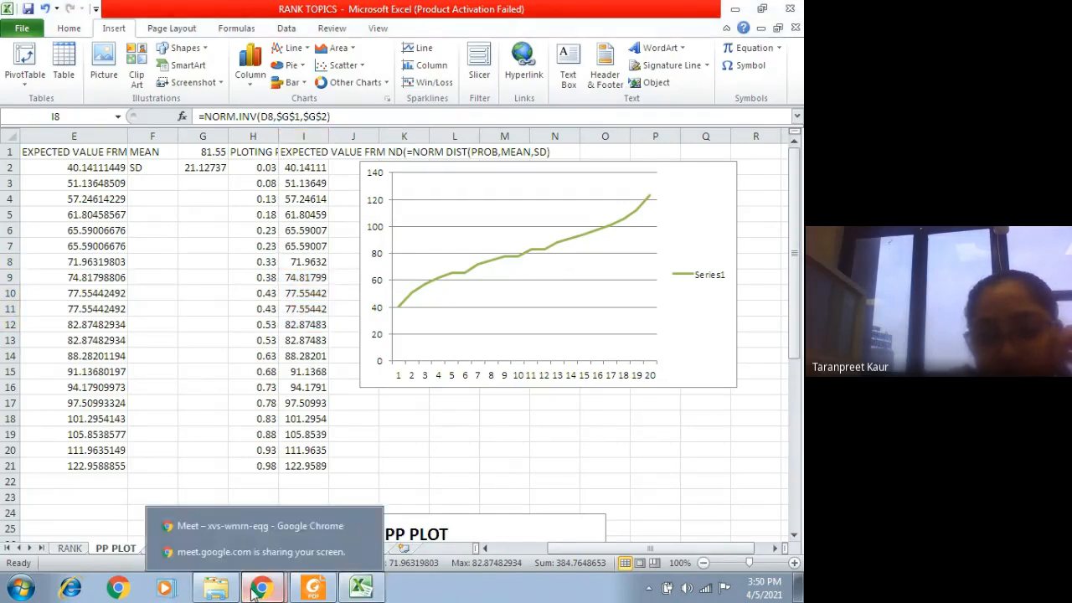
pyautogui.click(273, 527)
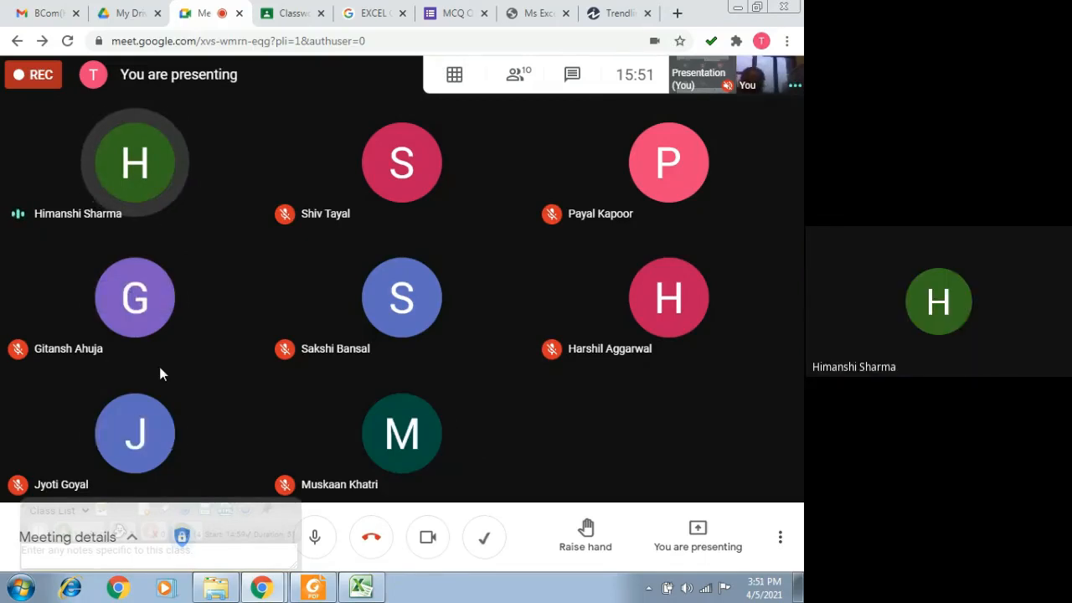
pyautogui.click(361, 587)
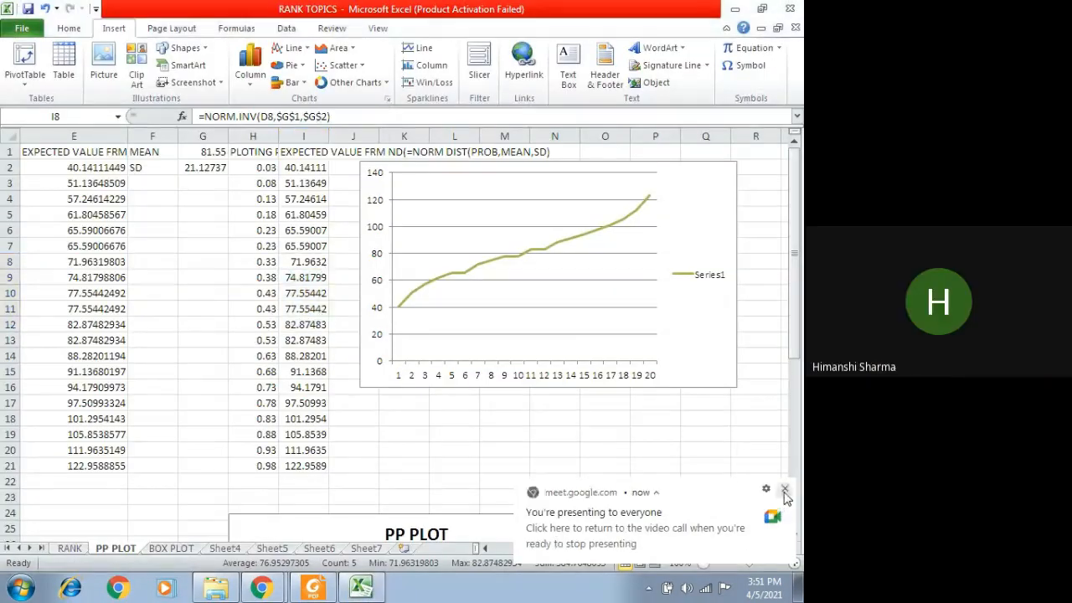
pyautogui.click(784, 489)
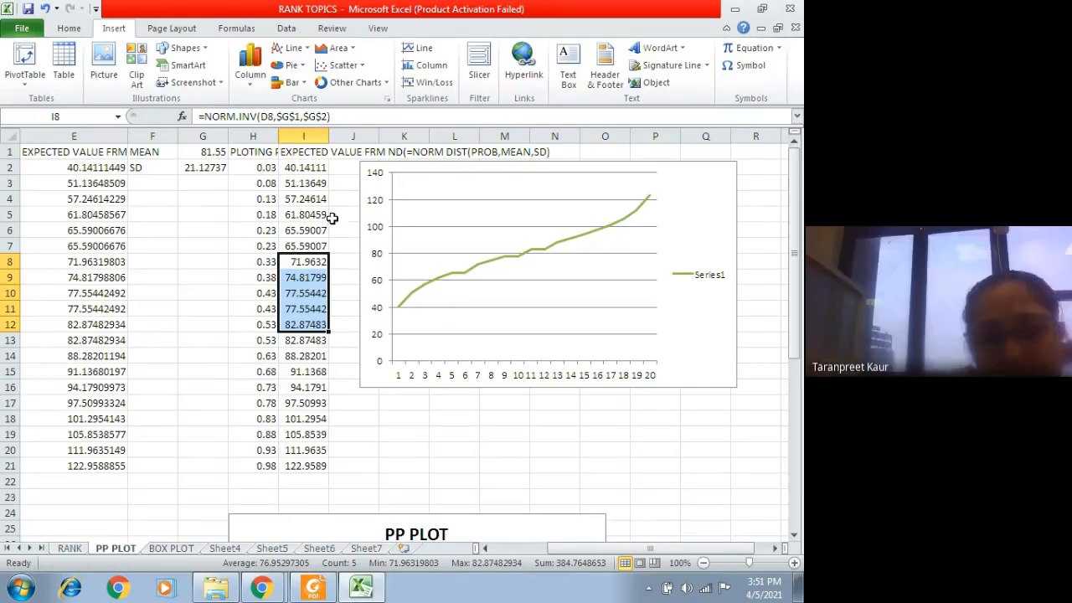
# Step: Insert a line chart with markers on the PP PLOT sheet using the expected values in I2:I21 as its data range
pyautogui.scroll(-8, 447, 408)
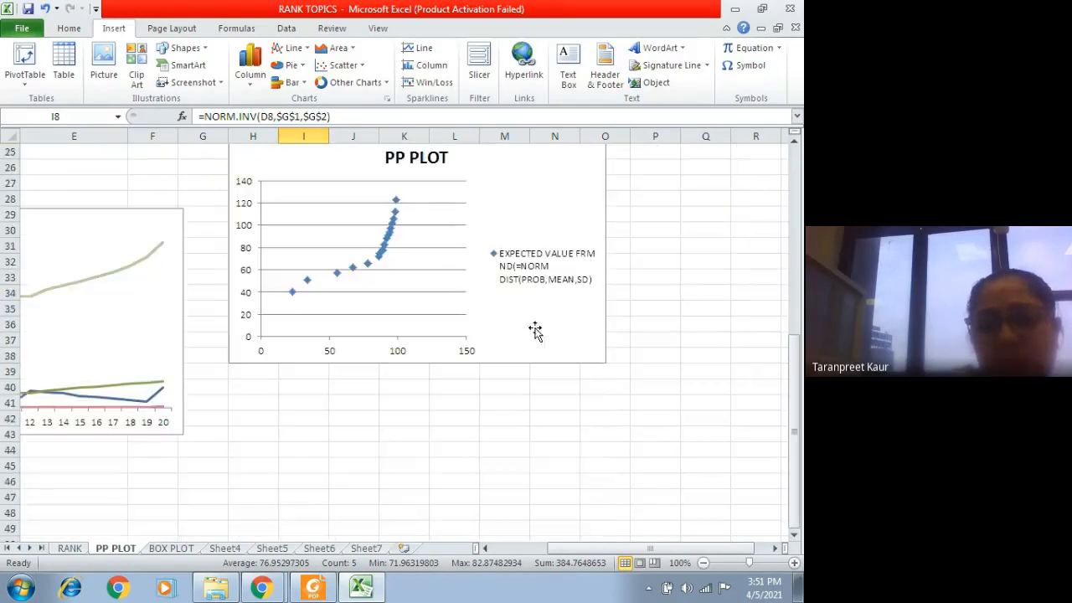
pyautogui.click(297, 429)
pyautogui.scroll(8, 285, 251)
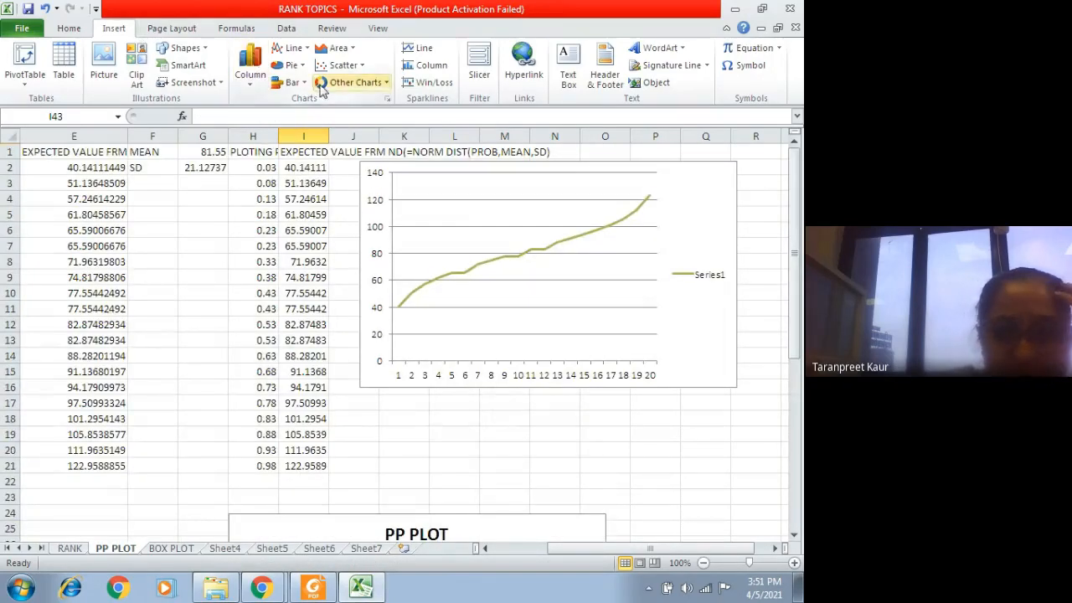
pyautogui.click(285, 49)
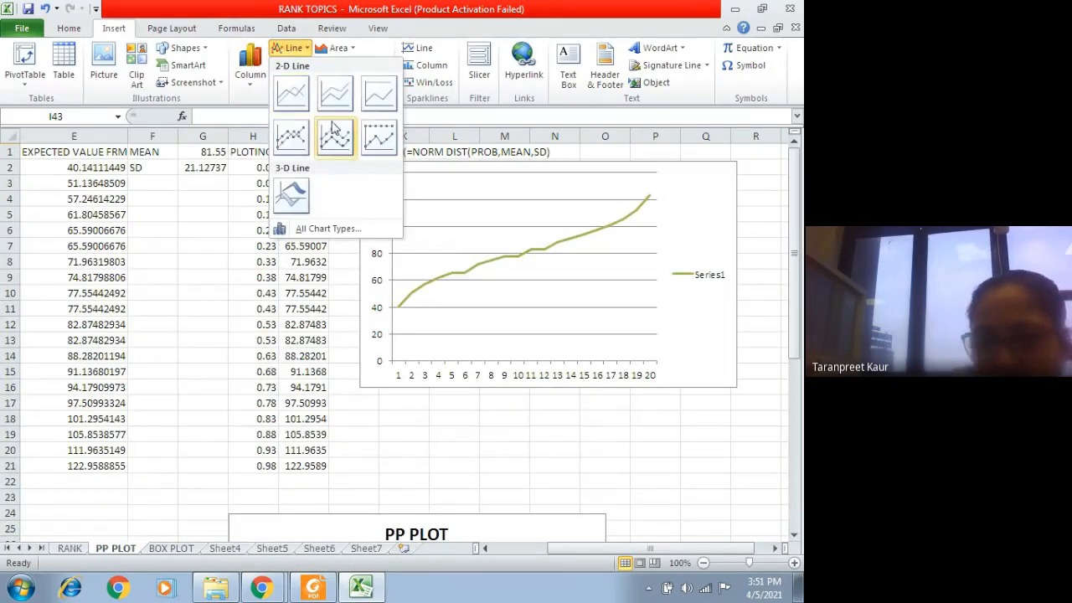
pyautogui.click(342, 153)
pyautogui.rightClick(338, 342)
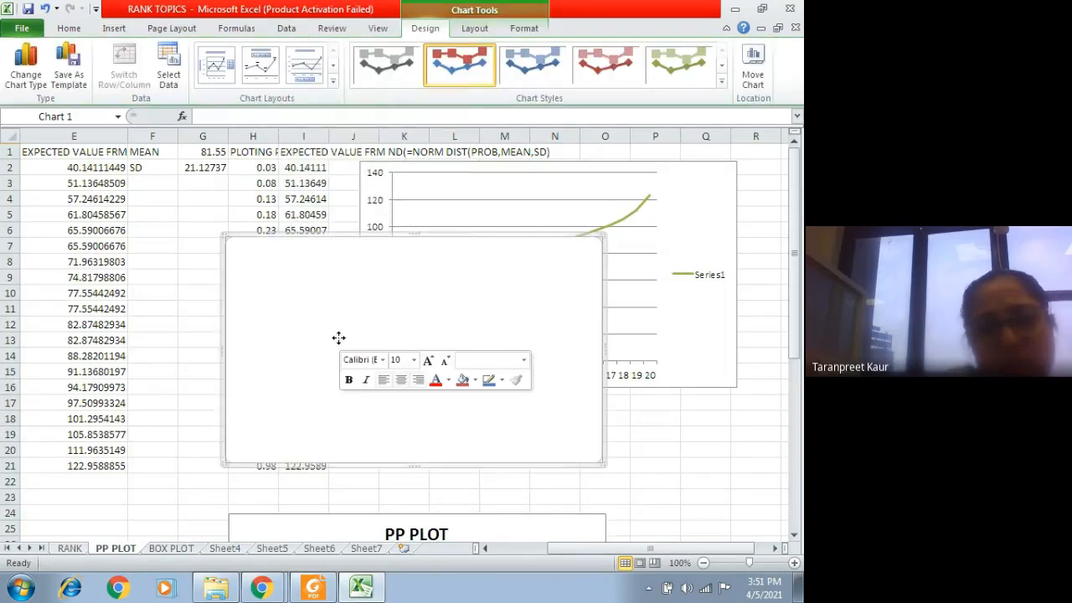
pyautogui.click(380, 198)
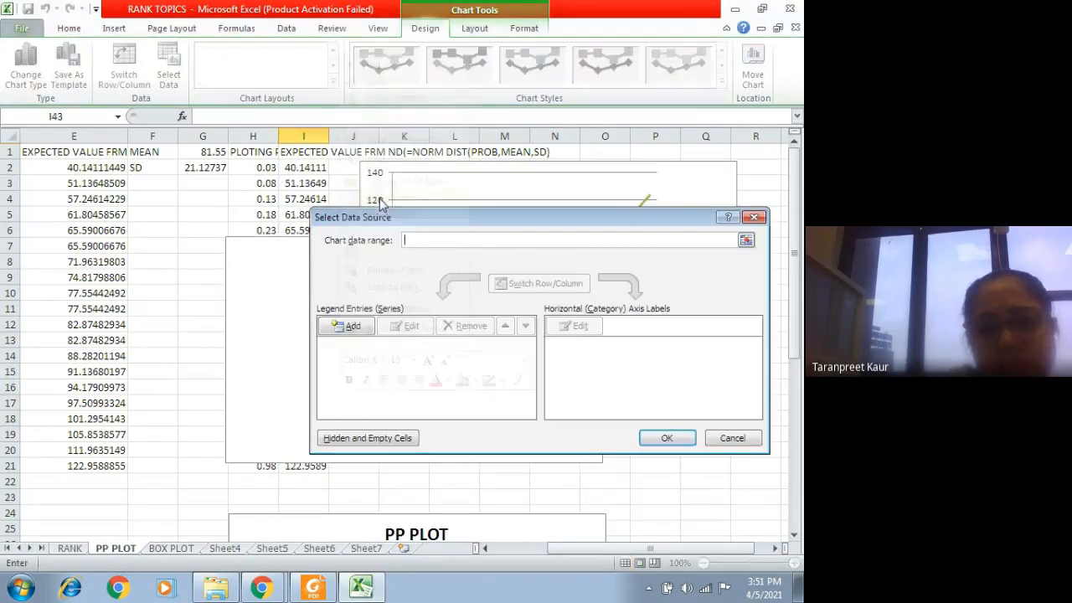
pyautogui.moveTo(305, 167); pyautogui.dragTo(303, 466)
pyautogui.click(667, 439)
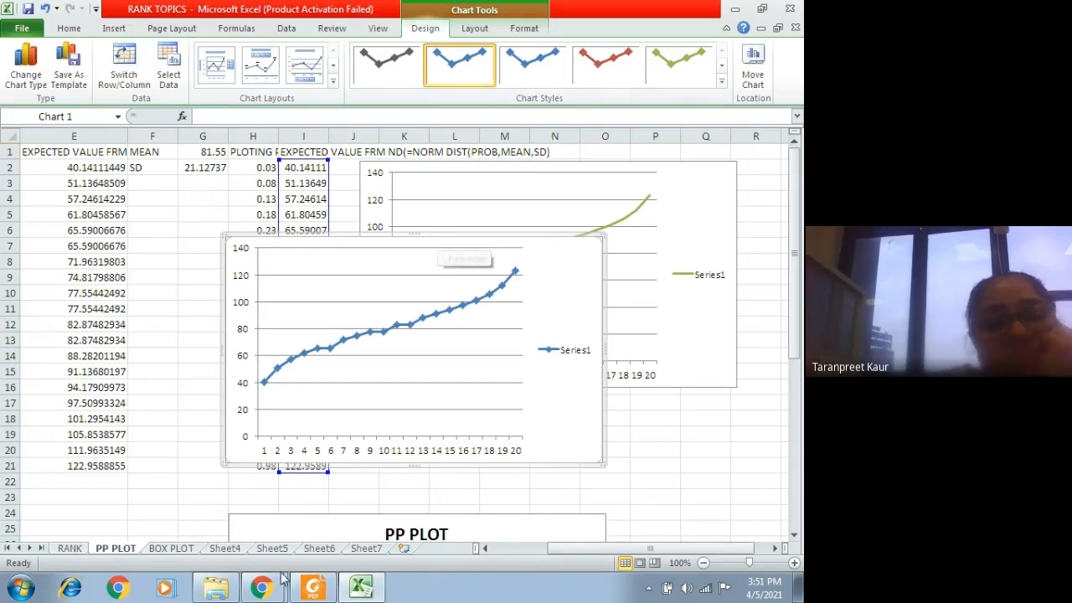
# Step: Check the Google Meet participants in Chrome, then switch back to the Excel workbook and dismiss the presenting notification
pyautogui.moveTo(263, 588)
pyautogui.click(266, 532)
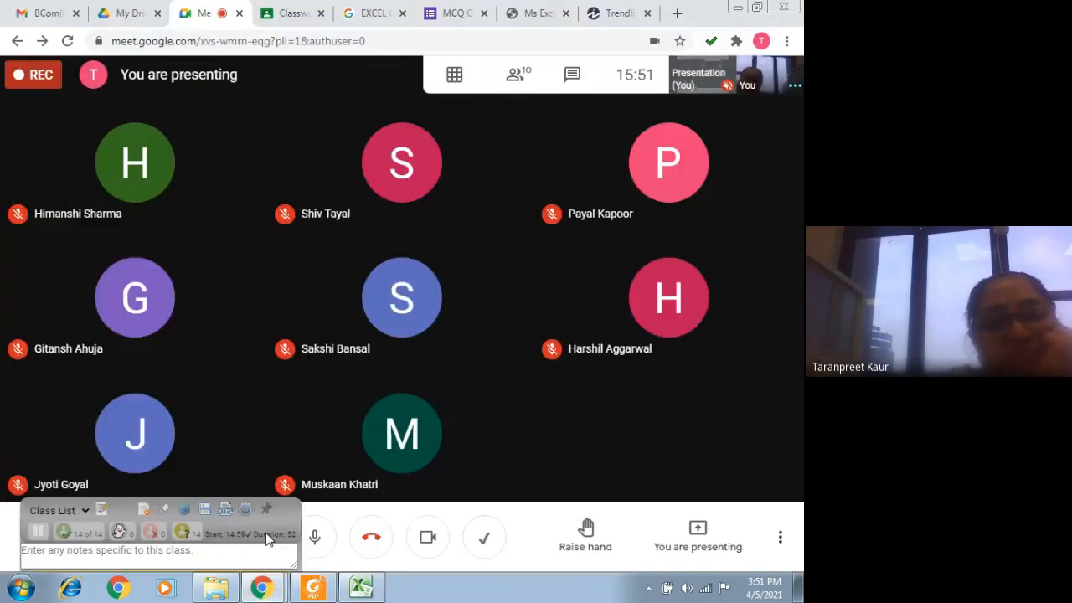
pyautogui.moveTo(640, 194)
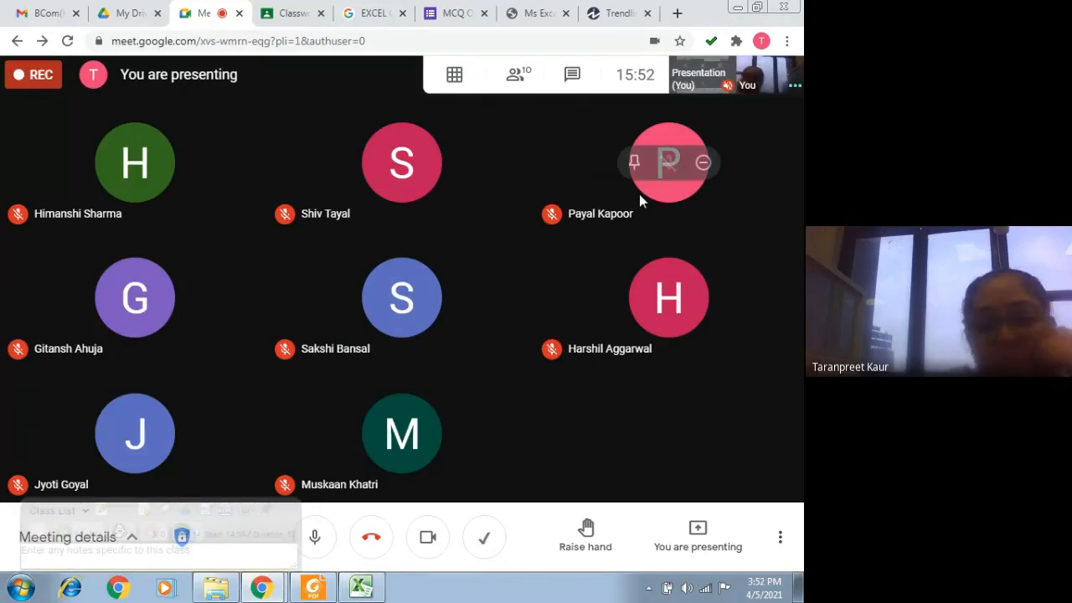
pyautogui.click(362, 587)
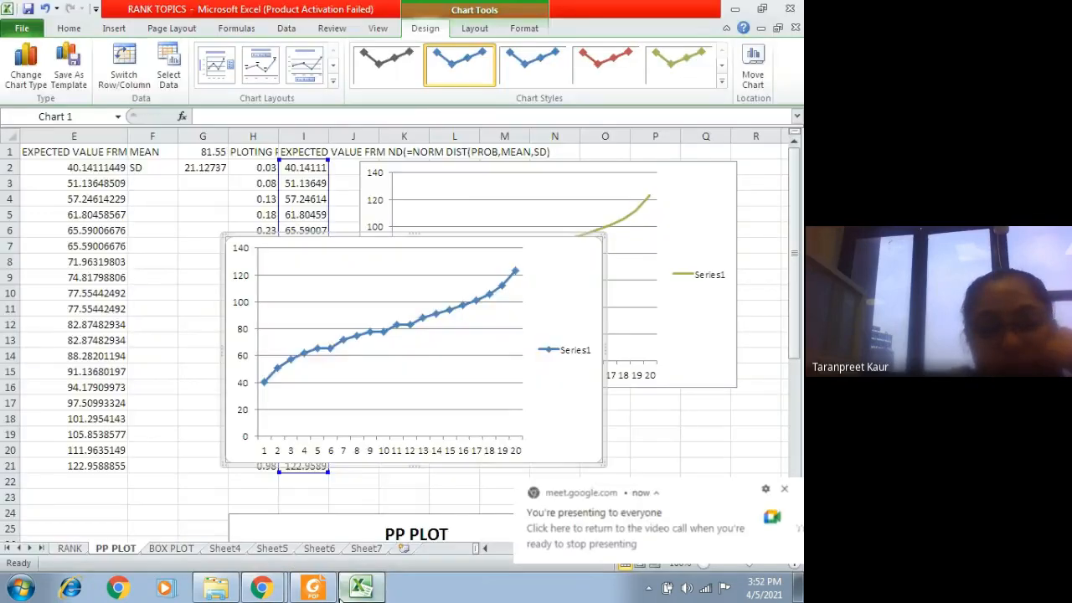
pyautogui.click(783, 490)
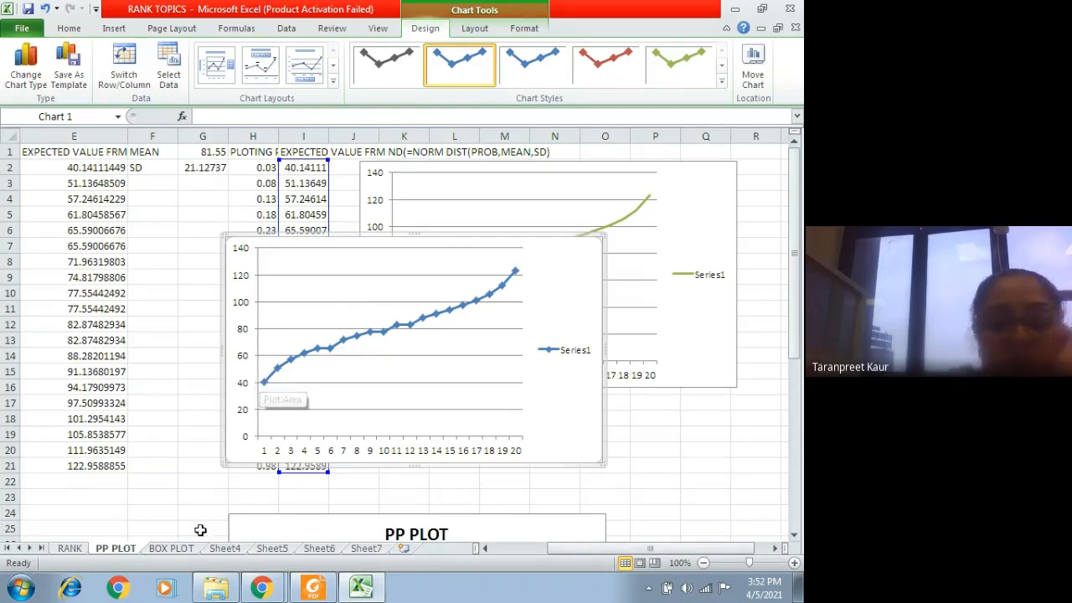
# Step: Open the BOX PLOT sheet and move the BOX PLOT chart up beside the differences table
pyautogui.click(172, 549)
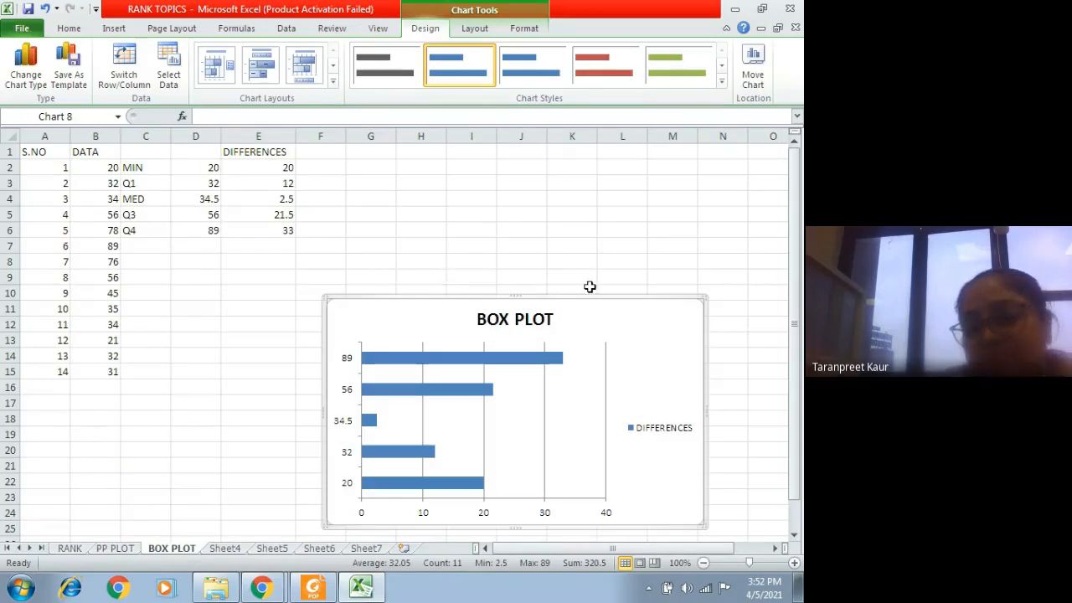
pyautogui.moveTo(468, 319); pyautogui.dragTo(446, 213)
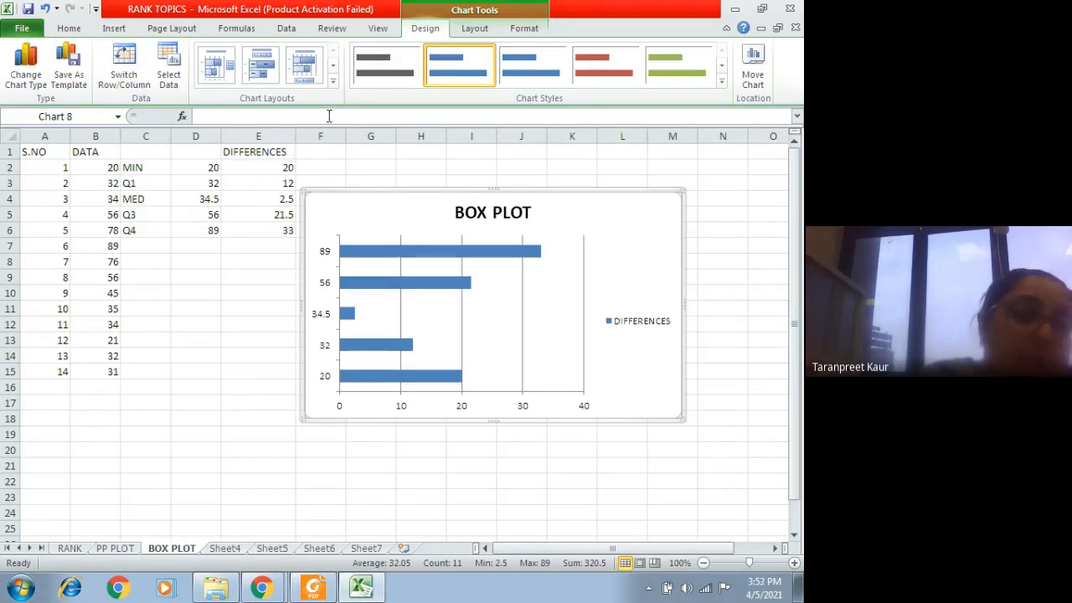
pyautogui.click(117, 29)
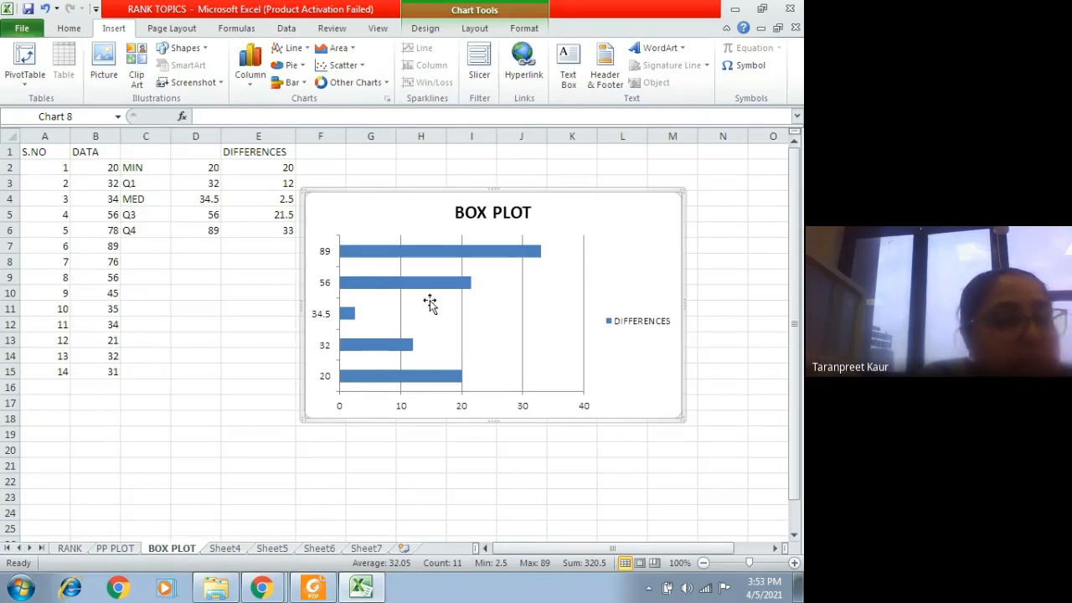
# Step: Go through the five-number summary labels in C2:C6 one by one, from MIN through Q1, MED and Q3 to Q4
pyautogui.click(143, 166)
pyautogui.click(144, 181)
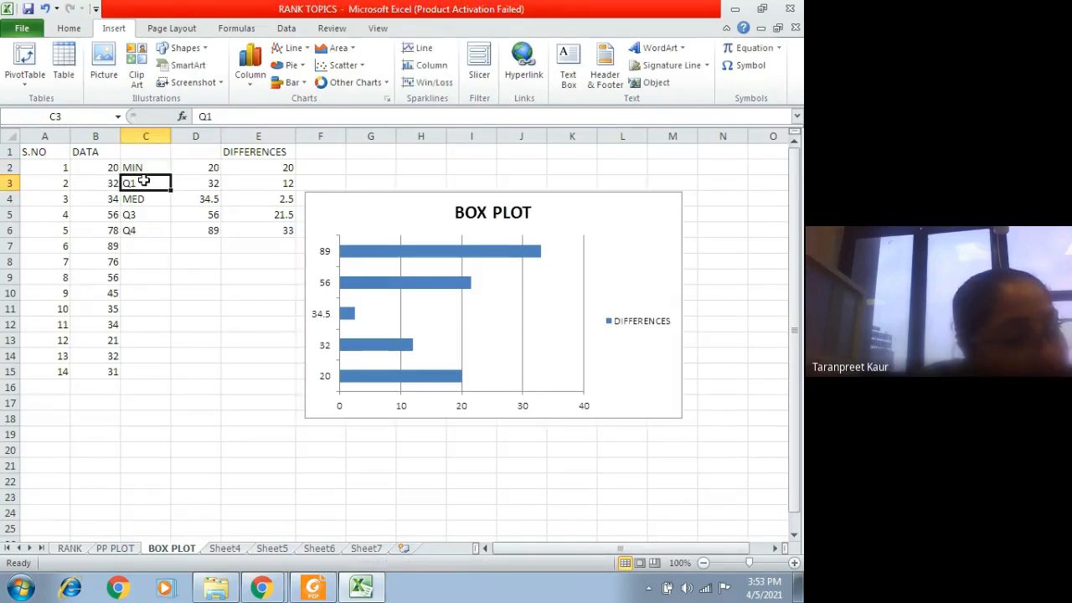
pyautogui.click(146, 201)
pyautogui.click(147, 214)
pyautogui.click(149, 229)
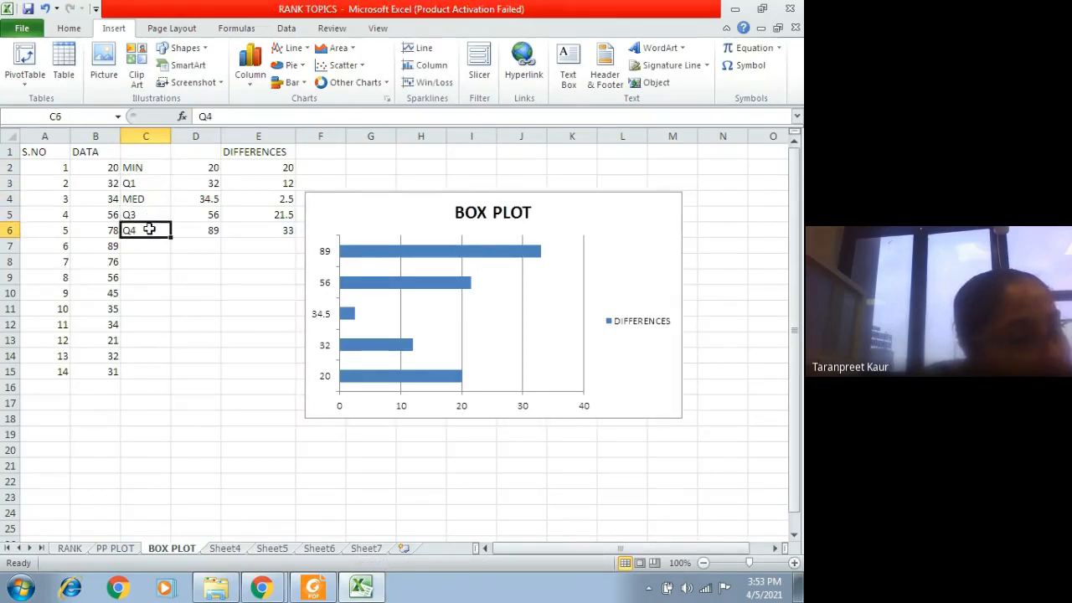
pyautogui.click(149, 168)
pyautogui.click(151, 185)
pyautogui.click(151, 201)
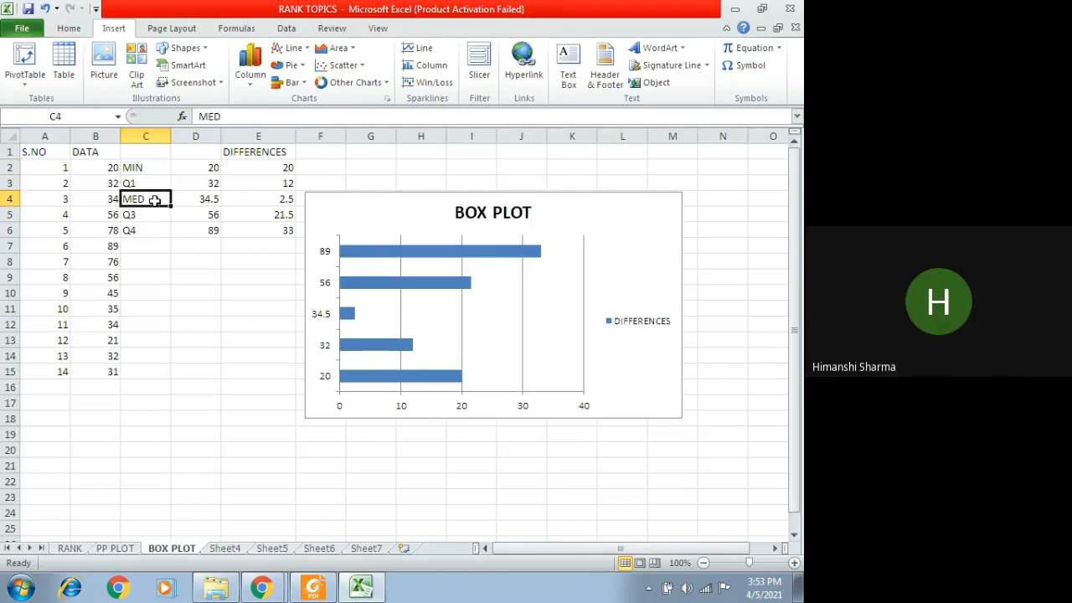
pyautogui.click(154, 215)
pyautogui.click(151, 230)
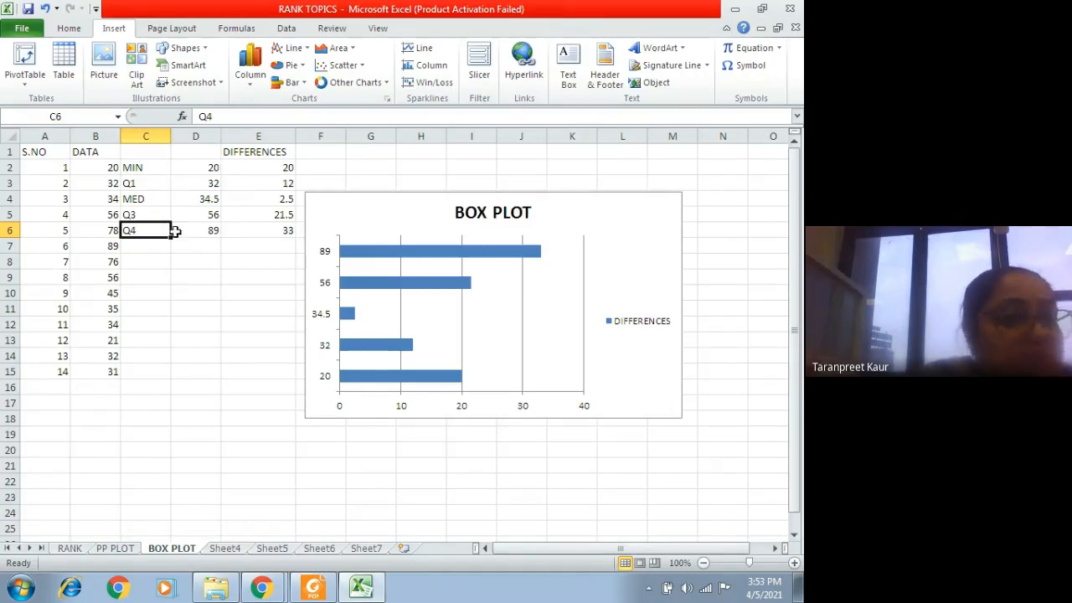
# Step: Highlight the values in E2:E6 of the DIFFERENCES column for review
pyautogui.click(237, 167)
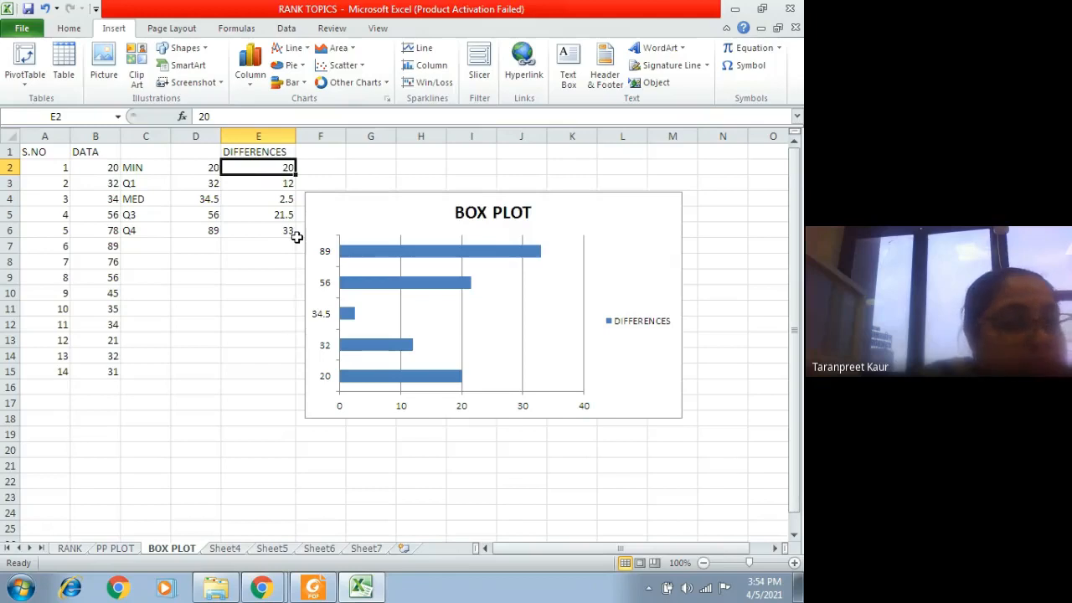
pyautogui.moveTo(263, 165); pyautogui.dragTo(279, 225)
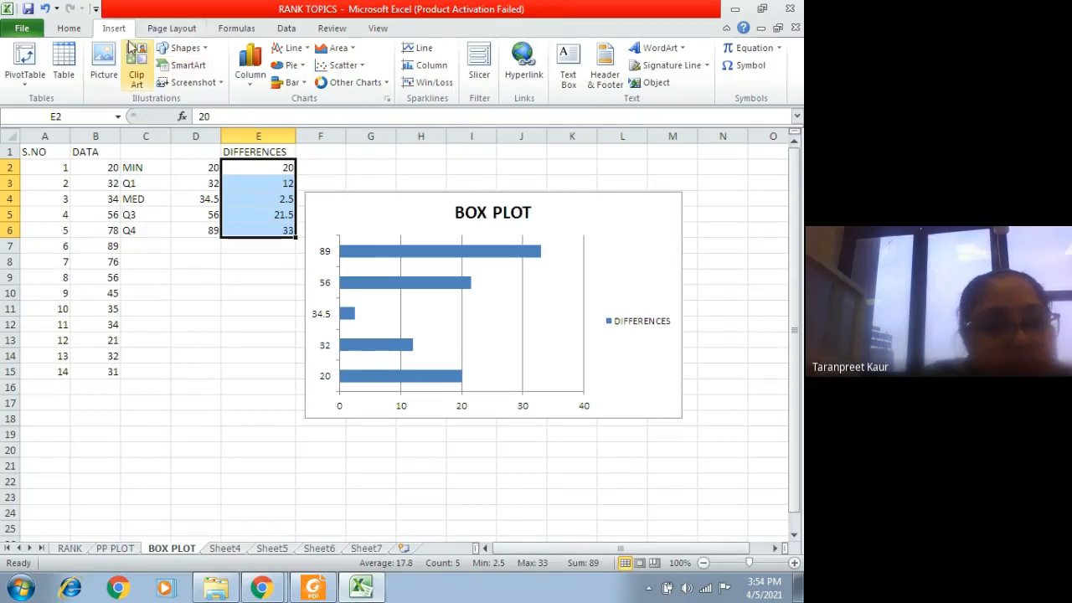
pyautogui.click(284, 340)
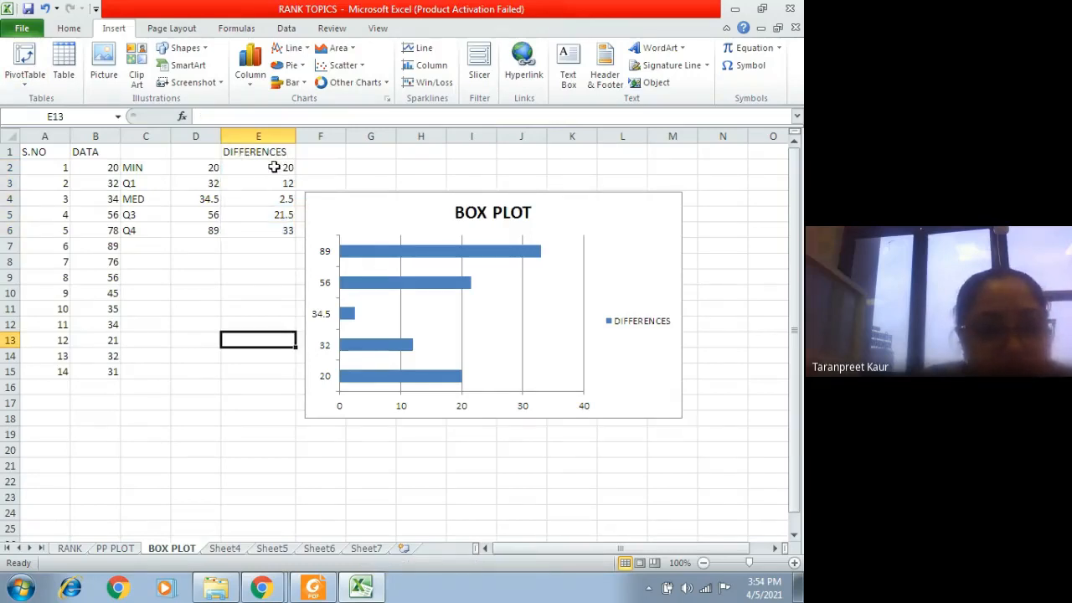
# Step: Insert a stacked bar chart from the differences in E2:E6
pyautogui.moveTo(258, 164); pyautogui.dragTo(267, 234)
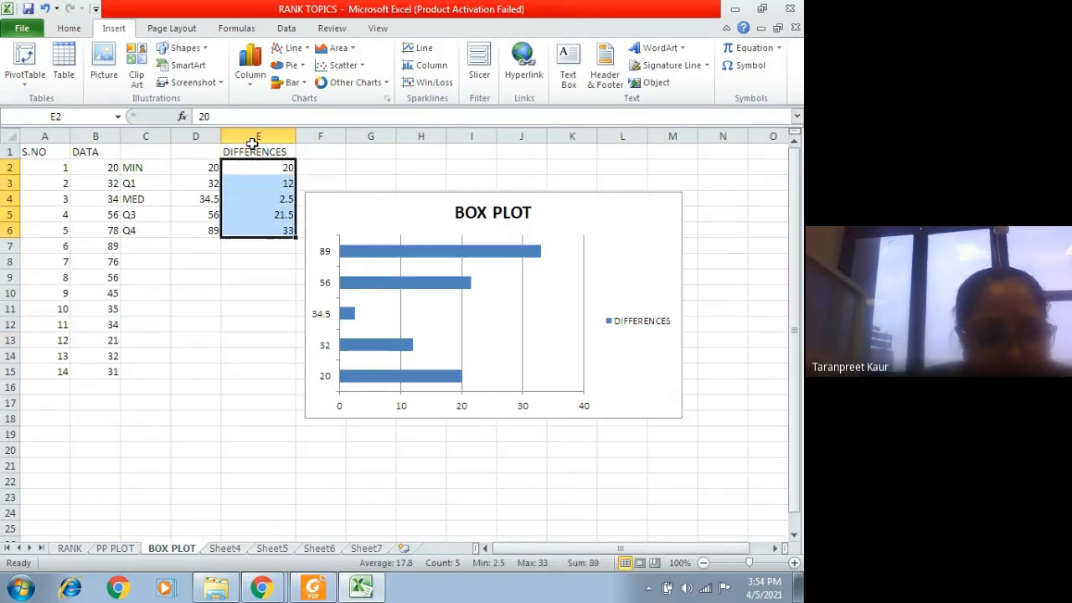
pyautogui.click(292, 83)
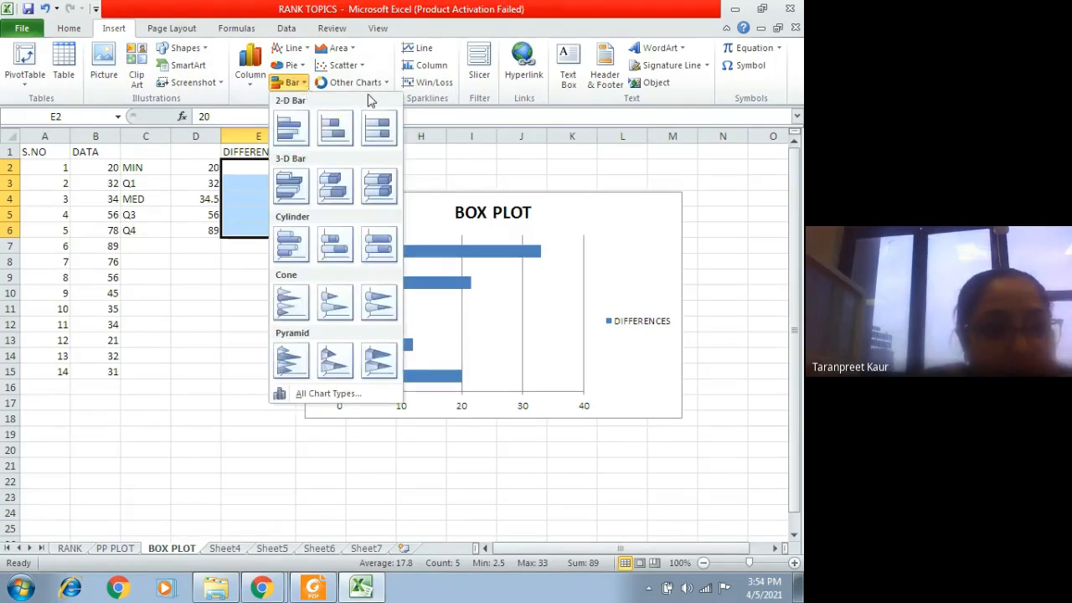
pyautogui.click(425, 165)
pyautogui.click(387, 99)
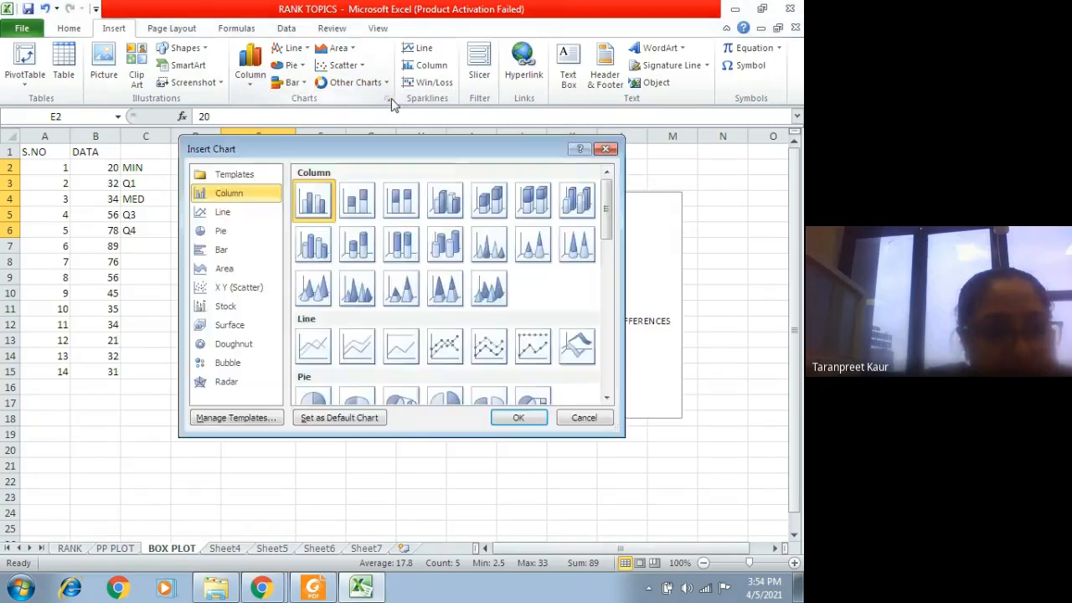
pyautogui.click(242, 268)
pyautogui.click(246, 256)
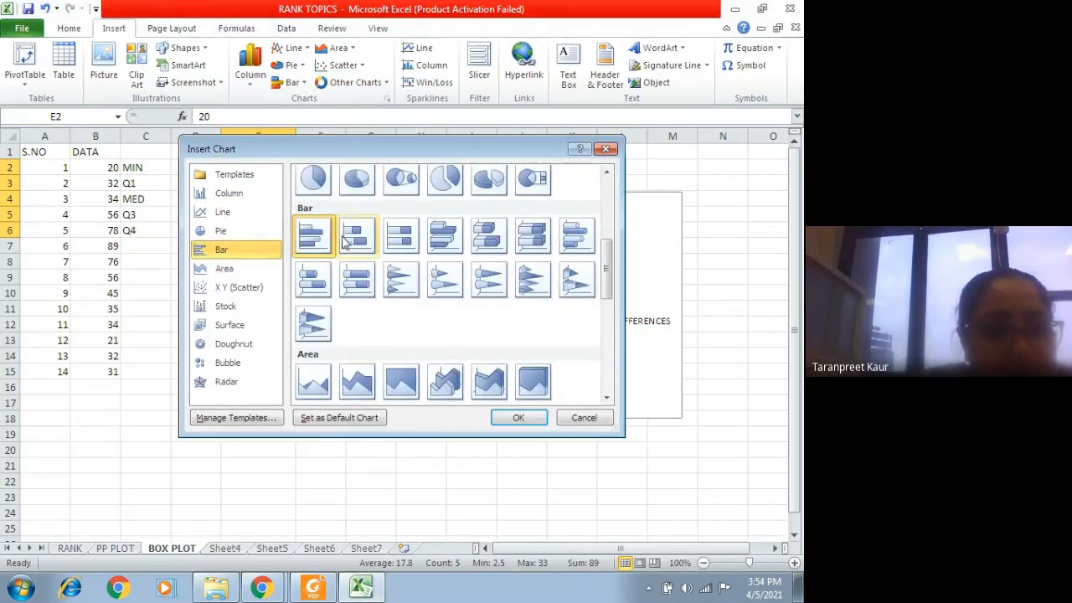
pyautogui.click(356, 241)
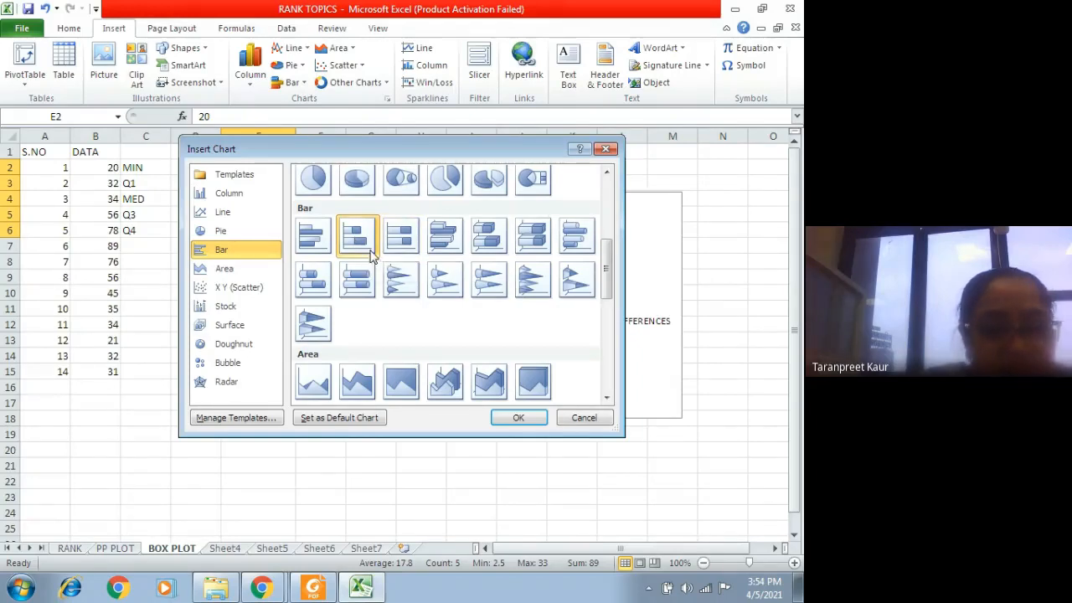
pyautogui.click(512, 417)
# Step: Move the new bar chart beside the differences table, on top of the existing BOX PLOT chart
pyautogui.moveTo(387, 337); pyautogui.dragTo(484, 398)
pyautogui.moveTo(391, 239); pyautogui.dragTo(447, 261)
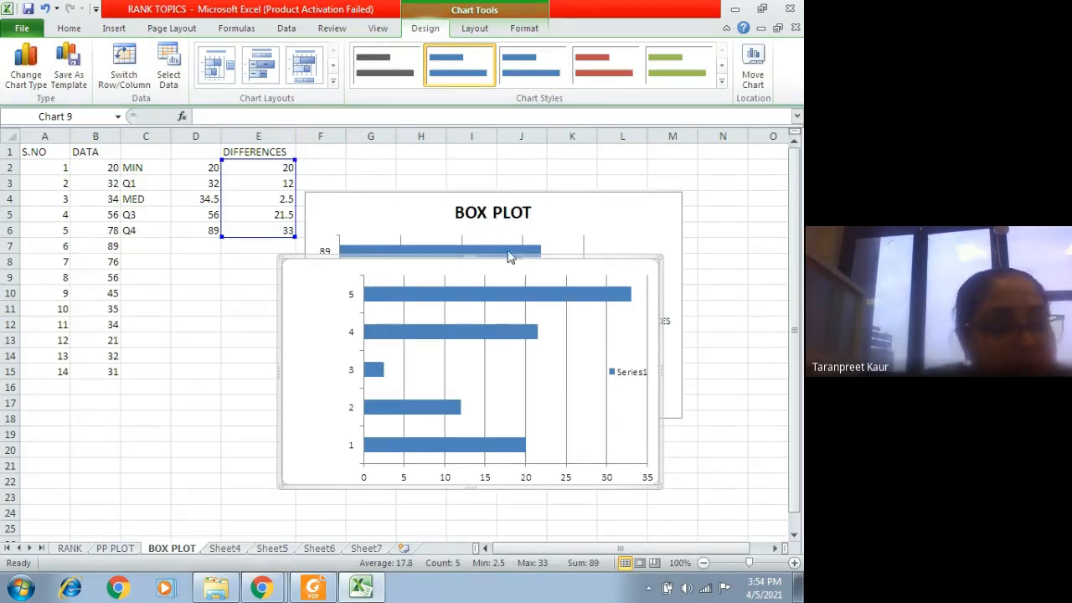
pyautogui.moveTo(472, 275); pyautogui.dragTo(488, 186)
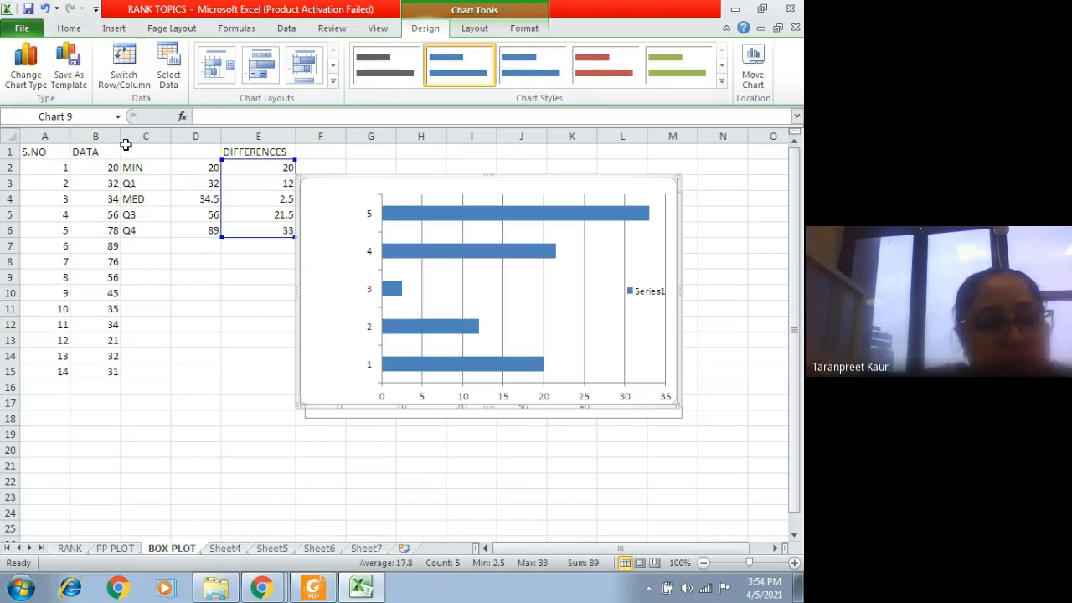
# Step: Highlight the summary and chart area, then the source data in B2:B15, to review what the box plot is based on
pyautogui.moveTo(125, 145); pyautogui.dragTo(700, 412)
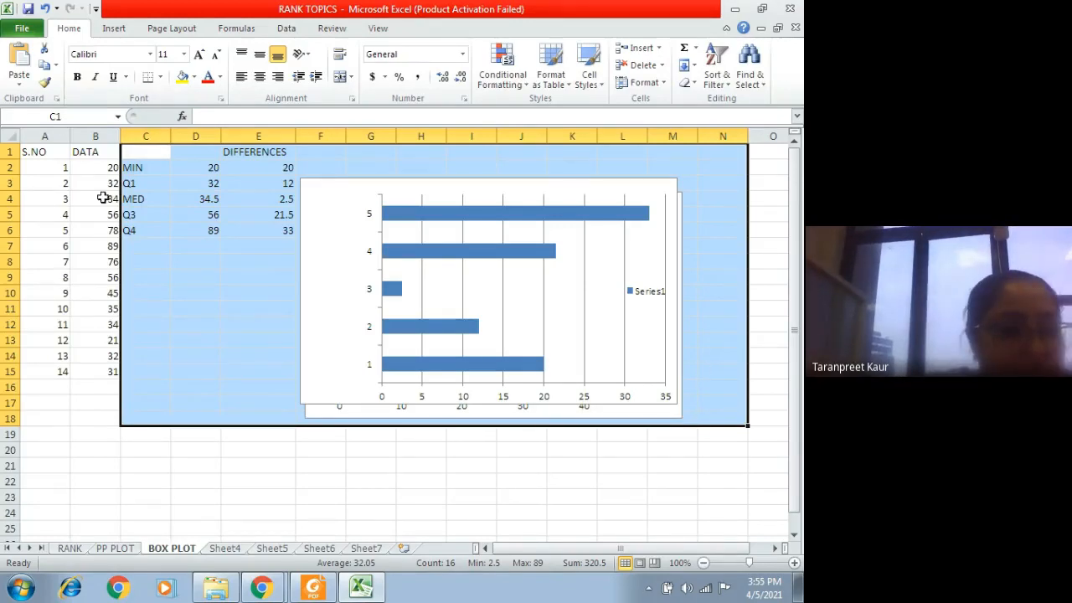
pyautogui.moveTo(102, 165); pyautogui.dragTo(110, 376)
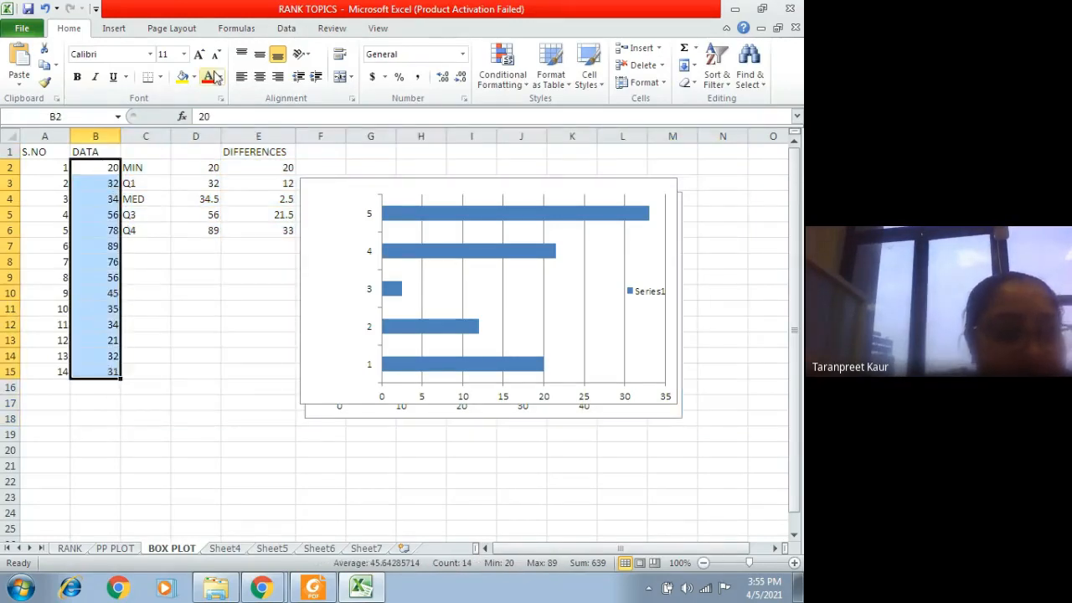
pyautogui.click(124, 26)
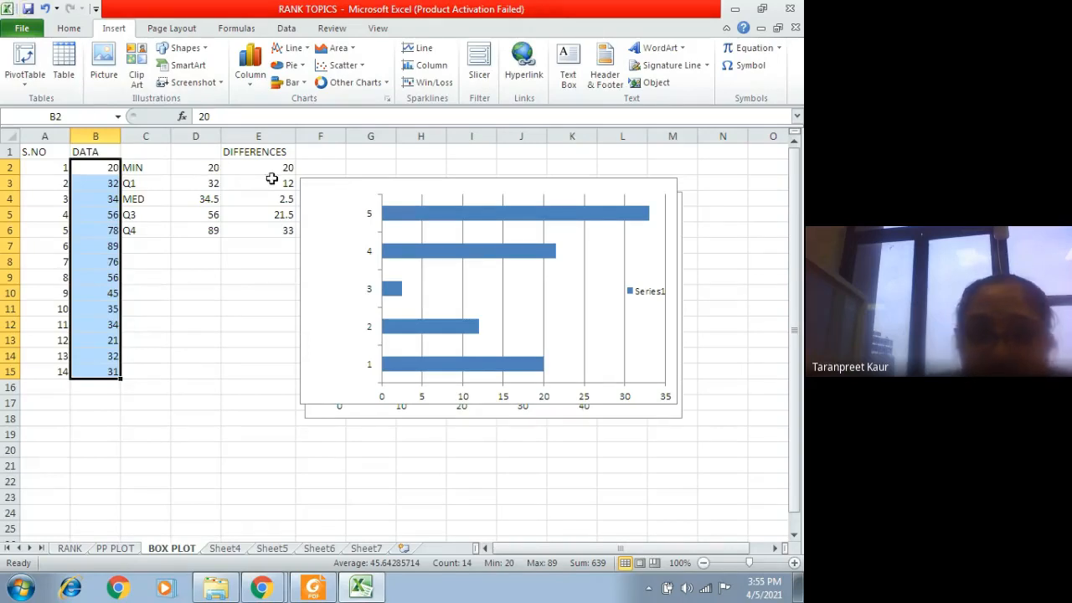
# Step: Highlight the summary values in C2:D6, the DIFFERENCES column in E1:E6 and the whole C1:E6 table for review
pyautogui.moveTo(161, 168); pyautogui.dragTo(266, 238)
pyautogui.moveTo(212, 152); pyautogui.dragTo(301, 226)
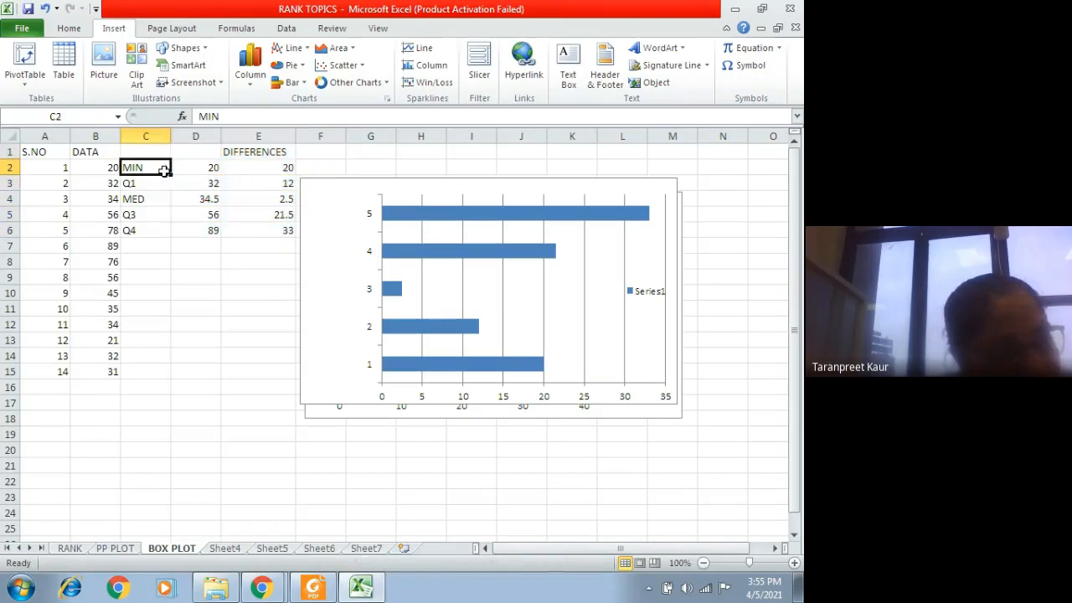
pyautogui.moveTo(134, 168); pyautogui.dragTo(194, 230)
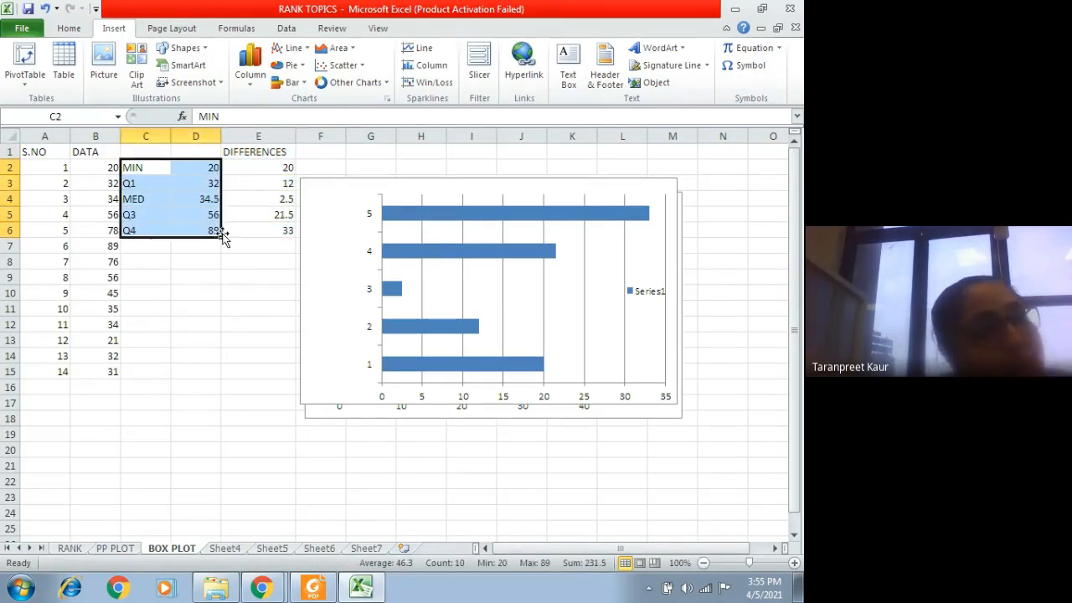
pyautogui.moveTo(251, 151); pyautogui.dragTo(254, 226)
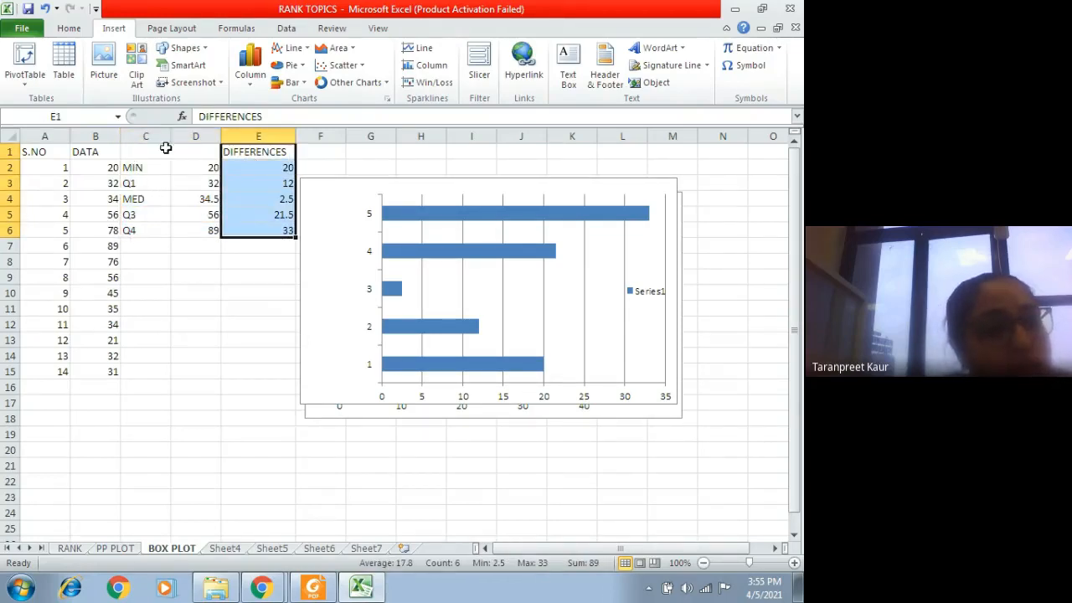
pyautogui.moveTo(162, 151); pyautogui.dragTo(249, 231)
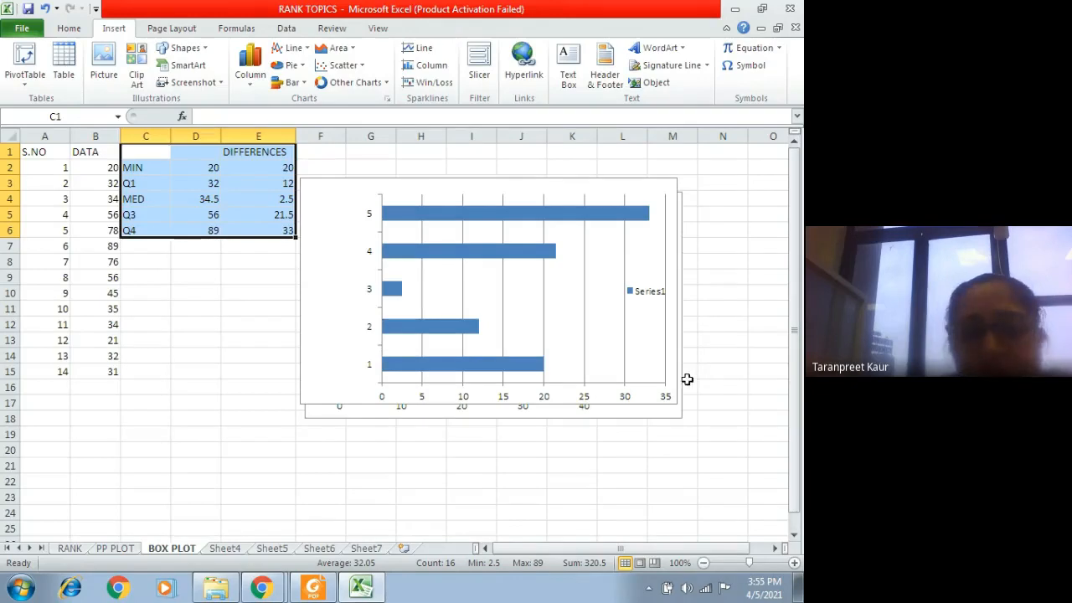
pyautogui.click(147, 351)
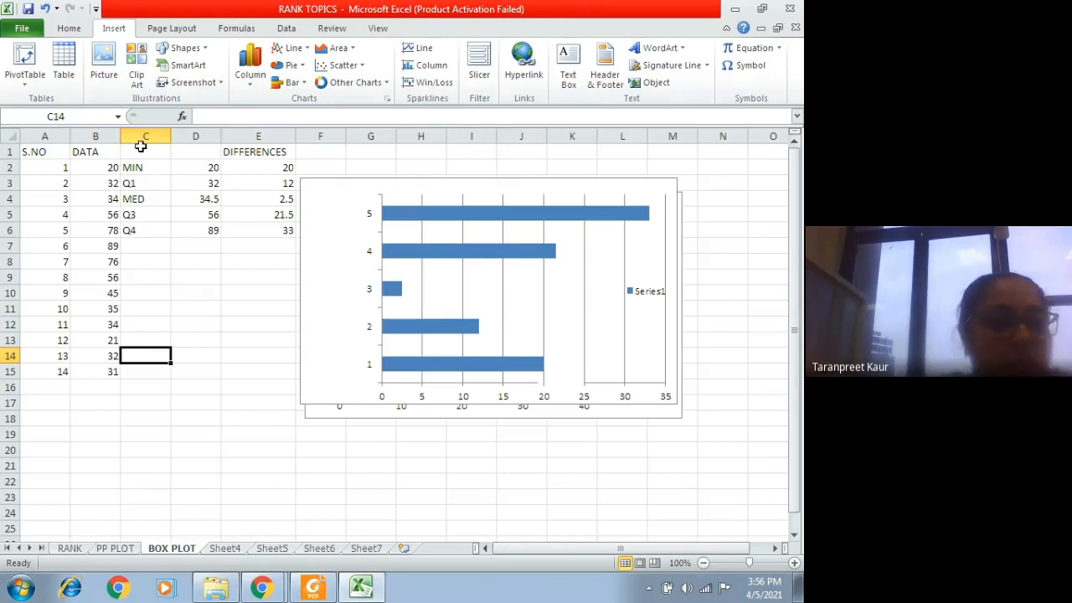
# Step: Clear the summary and differences values in C1:F6 and move the overlapping bar chart down, away from the BOX PLOT chart
pyautogui.moveTo(141, 147); pyautogui.dragTo(330, 232)
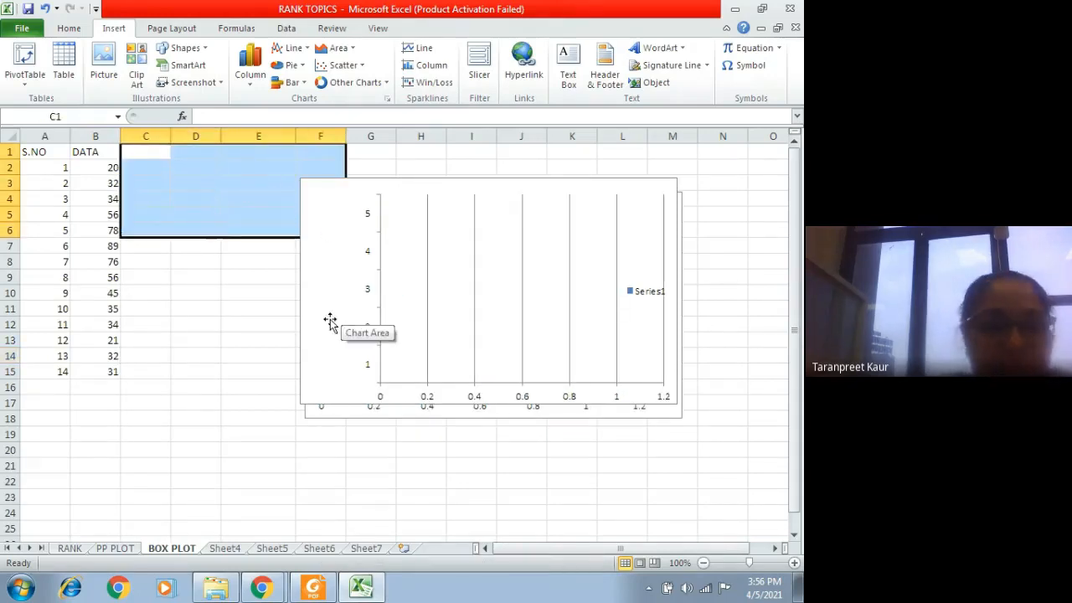
pyautogui.rightClick(441, 282)
pyautogui.click(494, 287)
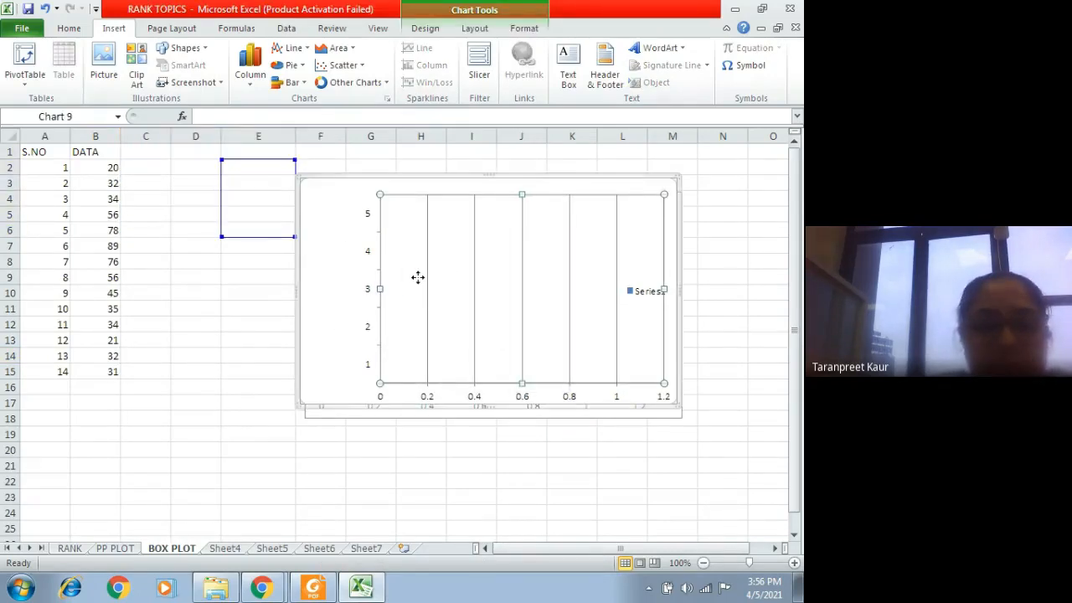
pyautogui.rightClick(420, 280)
pyautogui.click(469, 287)
pyautogui.moveTo(317, 186); pyautogui.dragTo(631, 506)
pyautogui.click(340, 196)
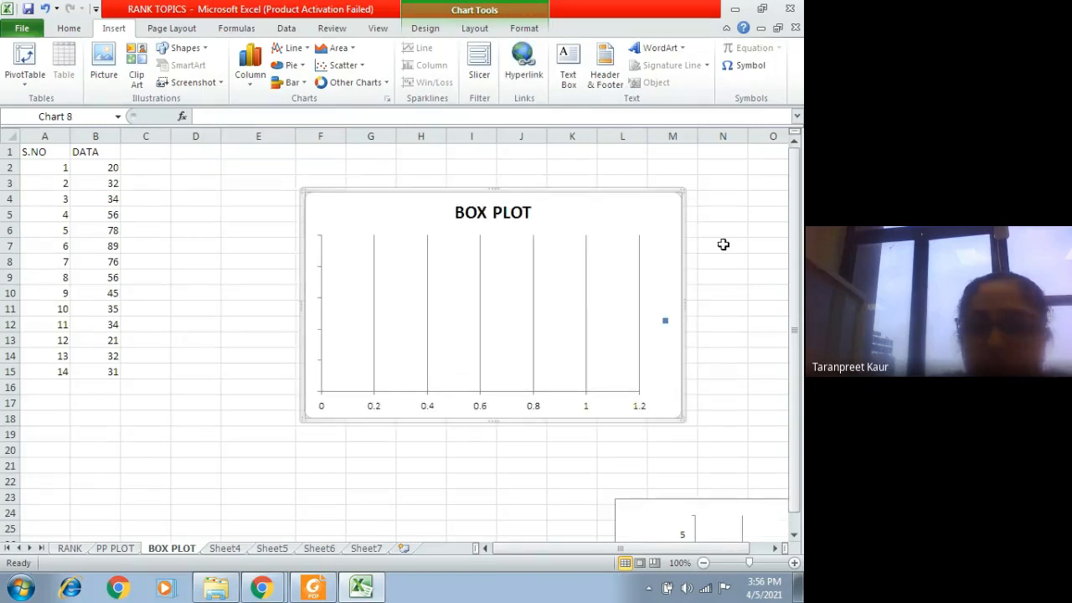
pyautogui.click(585, 263)
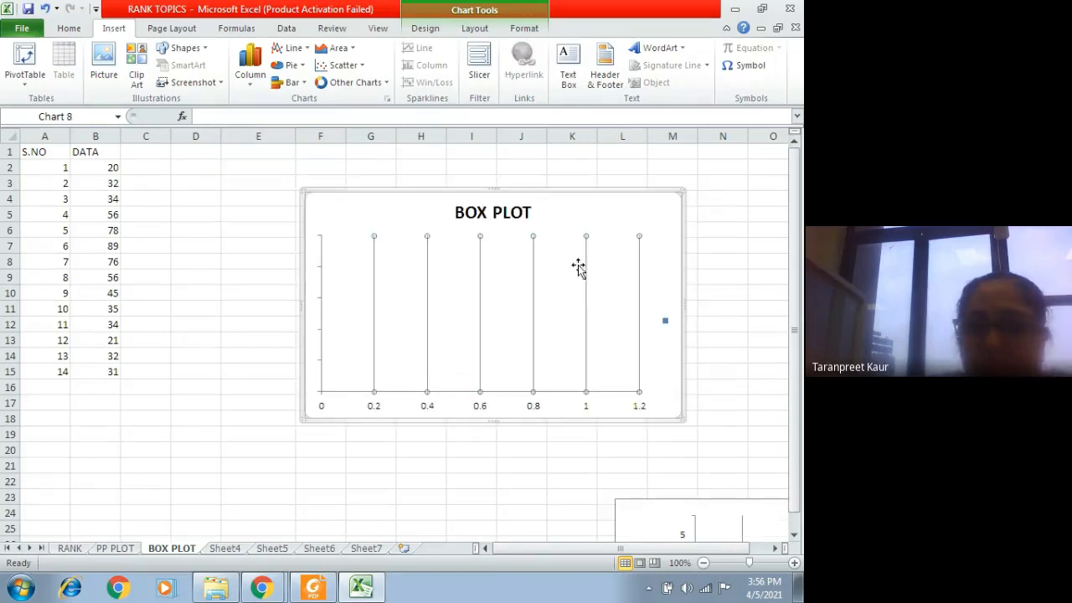
pyautogui.click(69, 27)
pyautogui.click(309, 203)
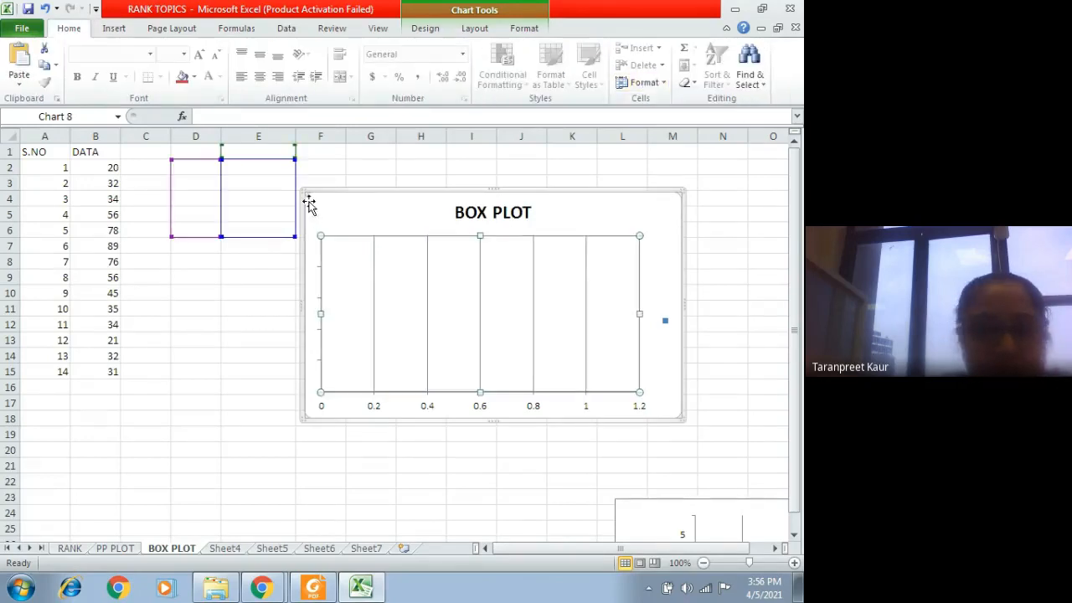
pyautogui.click(290, 326)
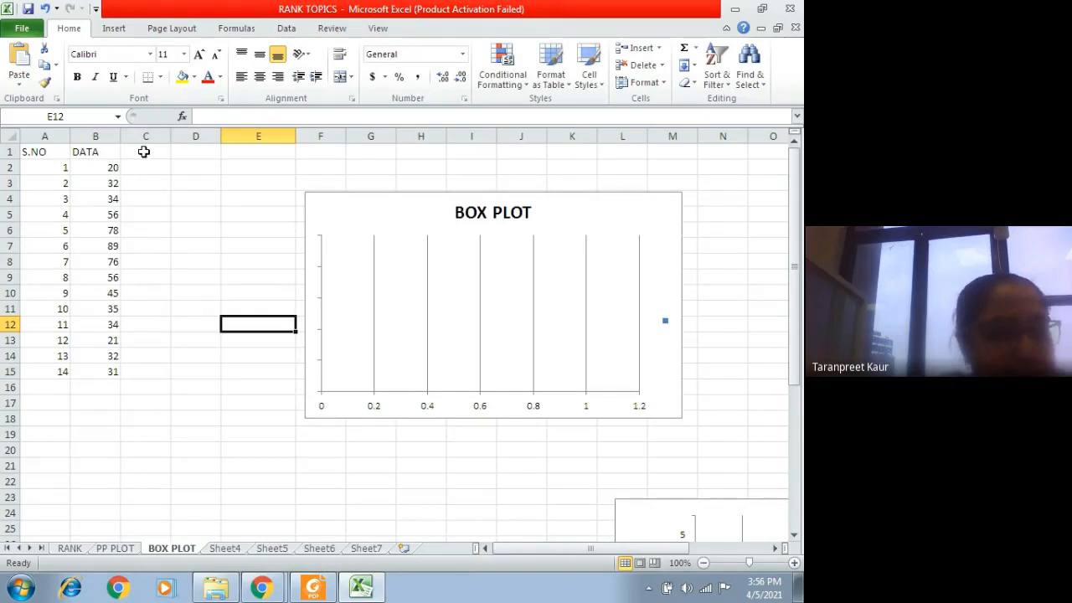
# Step: Select the source data in B2:B15 and bring up the chart insertion commands
pyautogui.moveTo(98, 165); pyautogui.dragTo(105, 373)
pyautogui.click(130, 32)
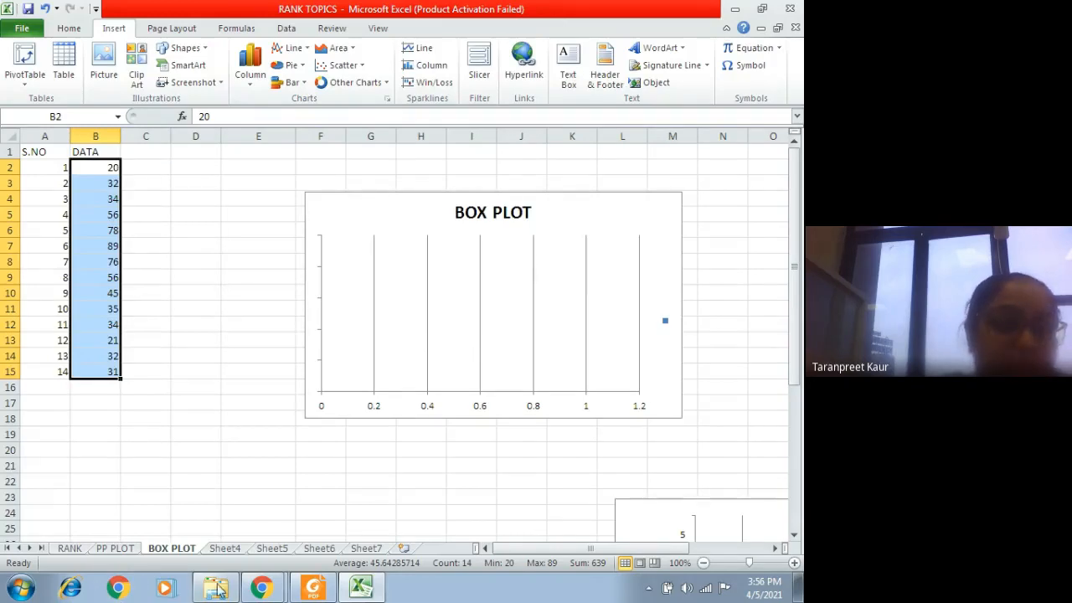
# Step: Switch to the Google Meet call in Chrome and stop presenting the screen
pyautogui.moveTo(265, 591)
pyautogui.click(261, 530)
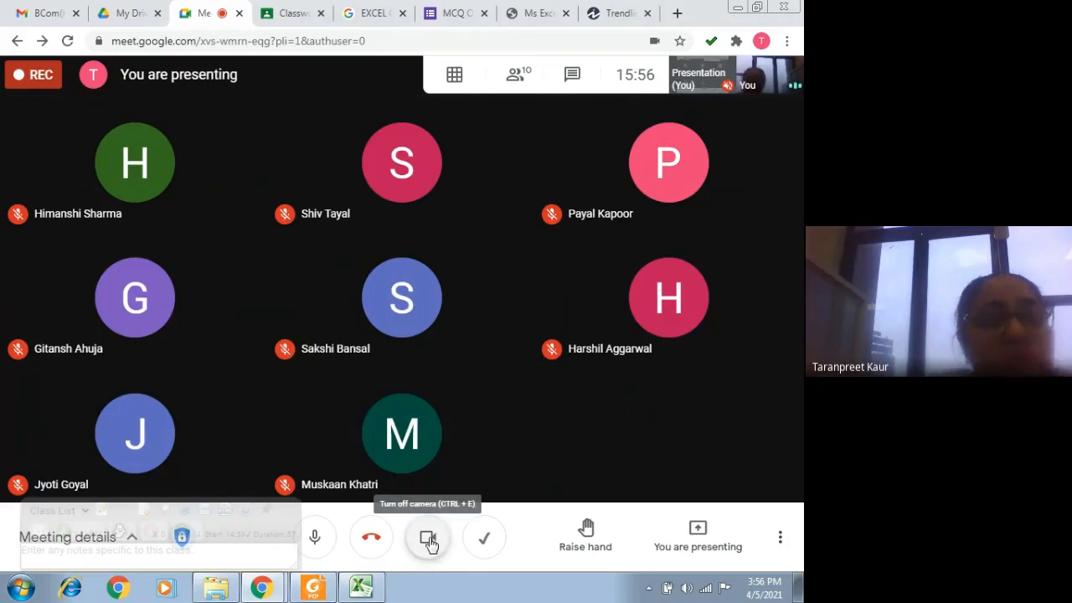
pyautogui.moveTo(314, 588)
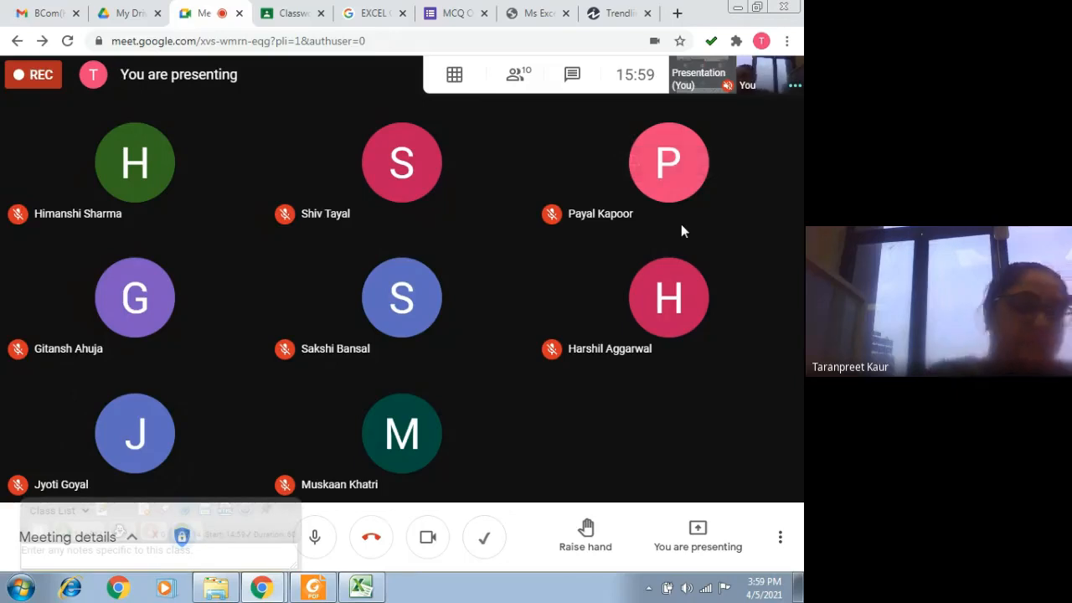
pyautogui.click(691, 527)
pyautogui.click(688, 474)
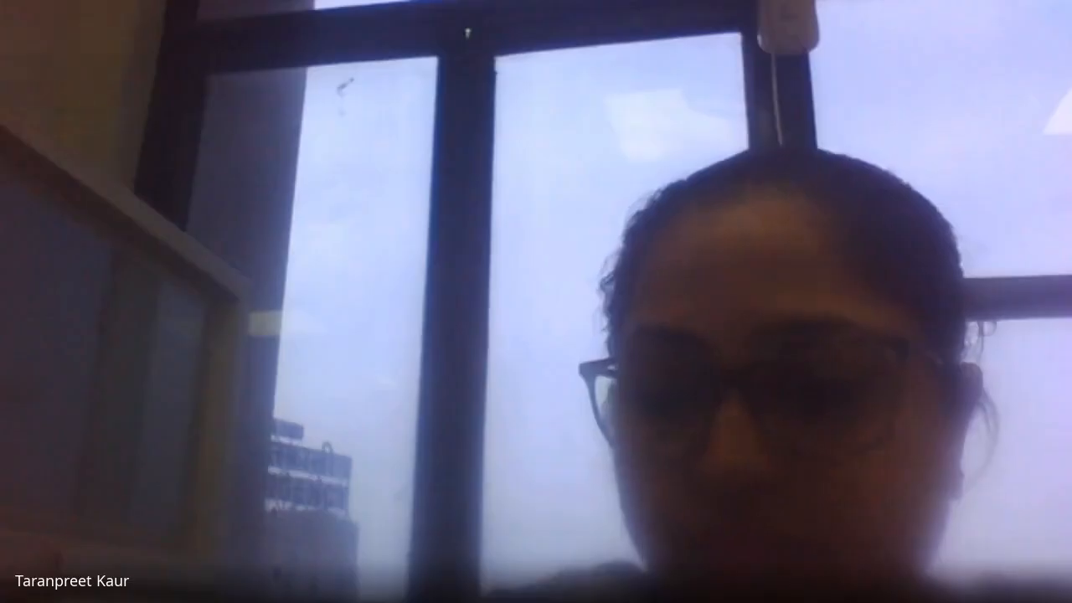
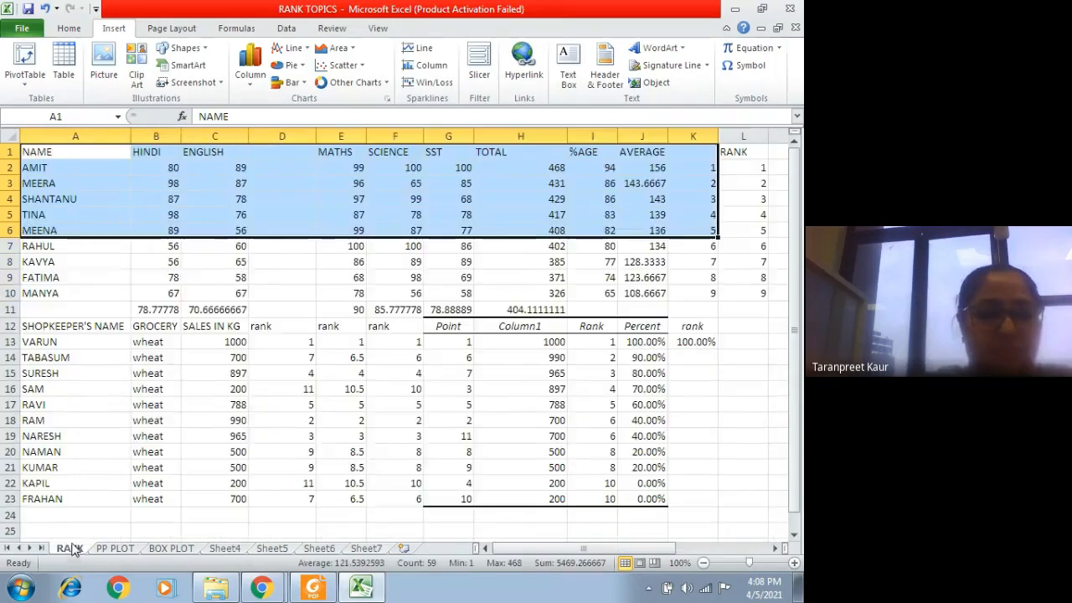
# Step: Copy the marks table in A1:J8 of the RANK sheet to cell A1 of Sheet7
pyautogui.moveTo(73, 151); pyautogui.dragTo(650, 257)
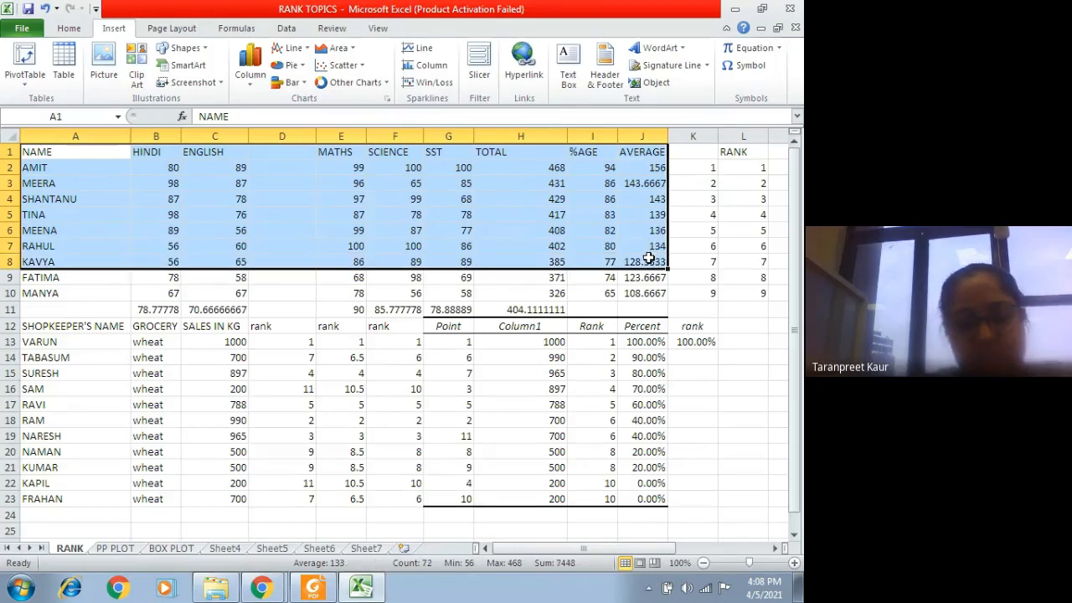
pyautogui.hotkey('ctrl', 'c')
pyautogui.click(366, 548)
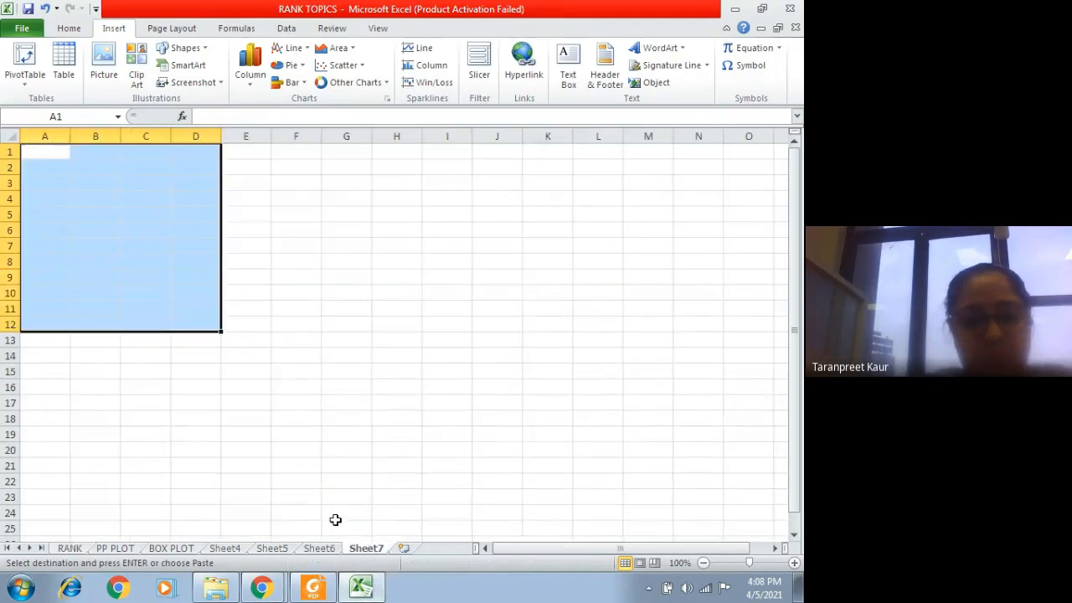
pyautogui.hotkey('ctrl', 'v')
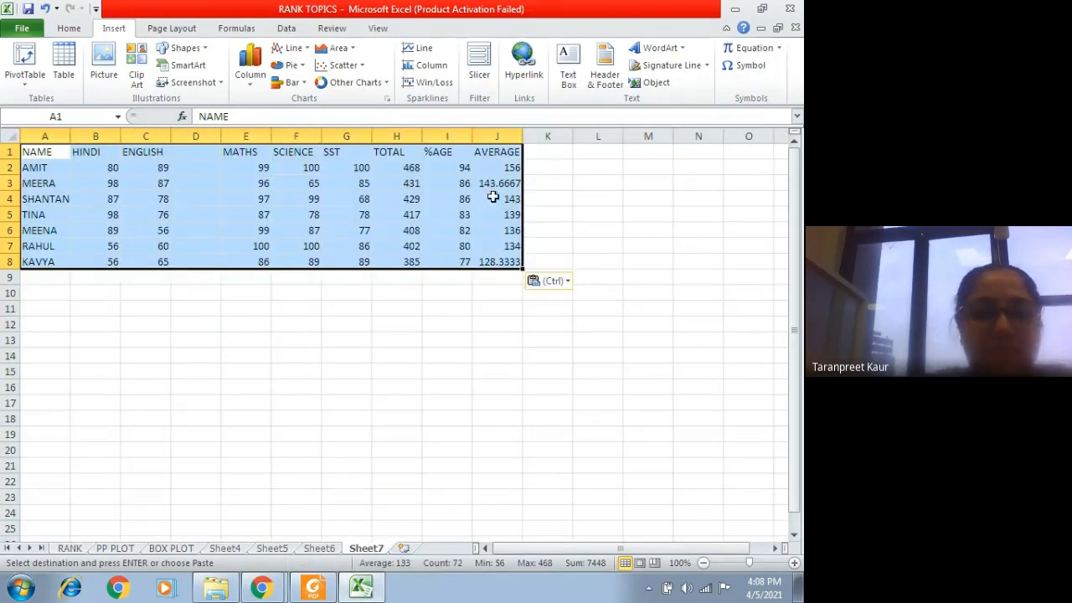
# Step: Add the heading RANK in cell K1, next to the AVERAGE column
pyautogui.click(547, 152)
pyautogui.write('RANK')
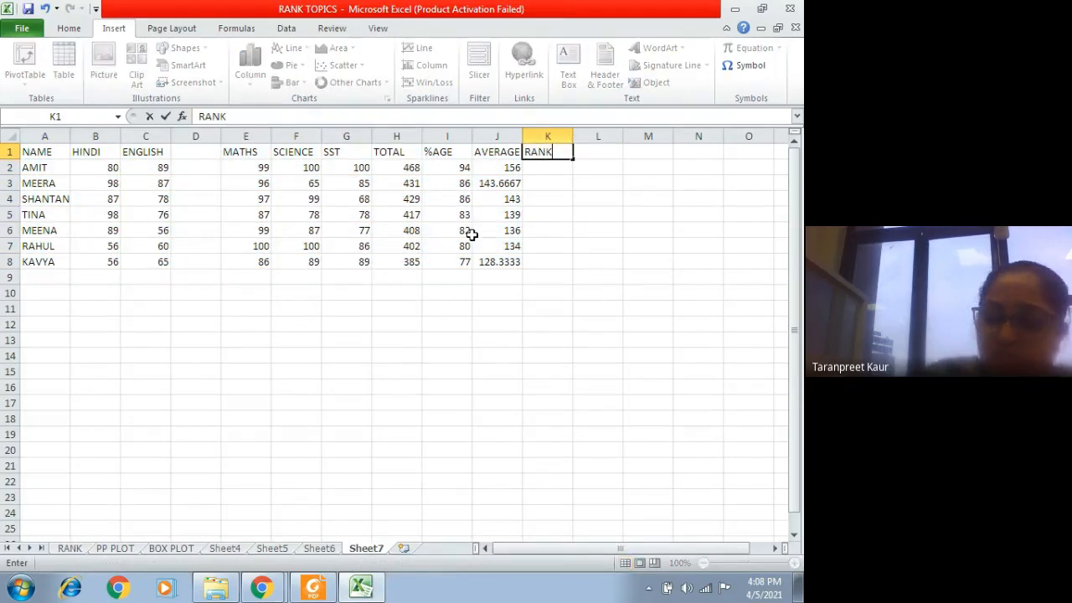
pyautogui.press('Return')
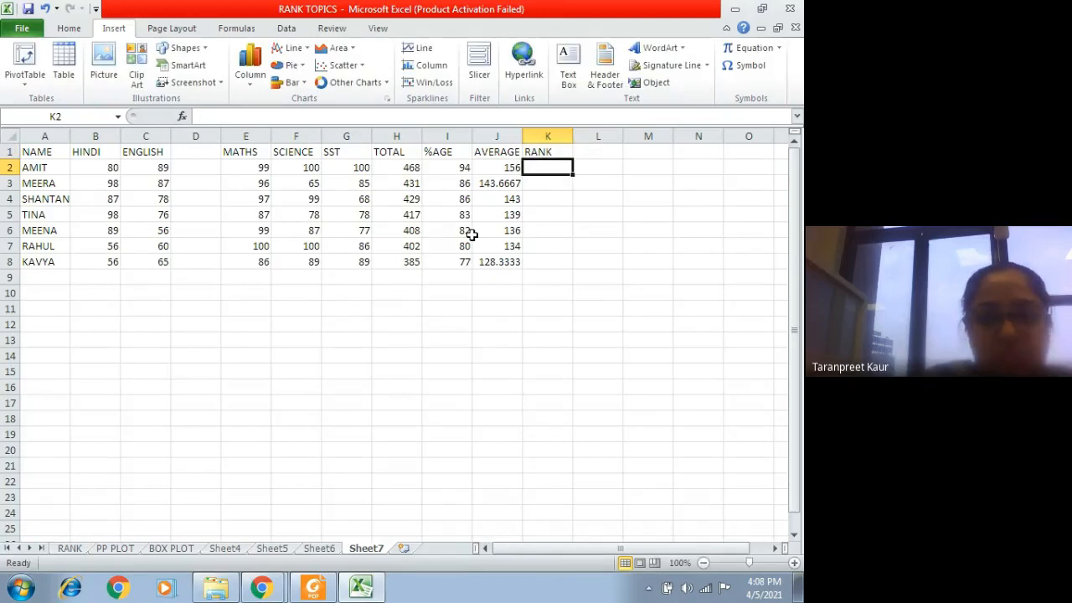
# Step: Walk through the copied table's headings, student names, marks, averages and the blank cells under RANK
pyautogui.press('Up')
pyautogui.press('Left')
pyautogui.press('Left')
pyautogui.press('Left')
pyautogui.press('Left')
pyautogui.press('Left')
pyautogui.press('Left')
pyautogui.press('Left')
pyautogui.press('Left')
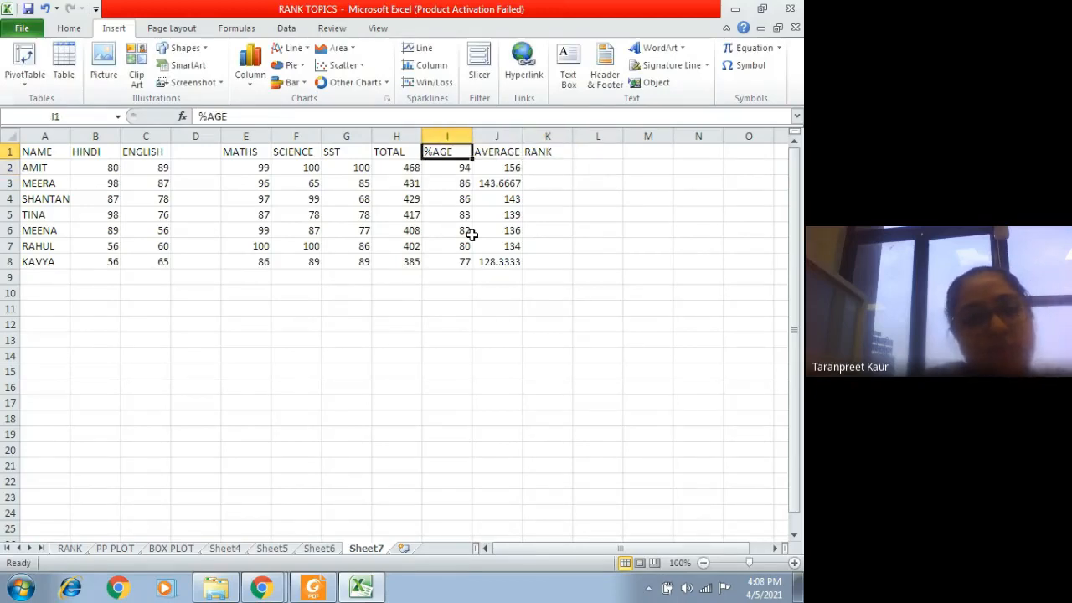
pyautogui.press('Left')
pyautogui.press('Left')
pyautogui.press('Down')
pyautogui.press('Down')
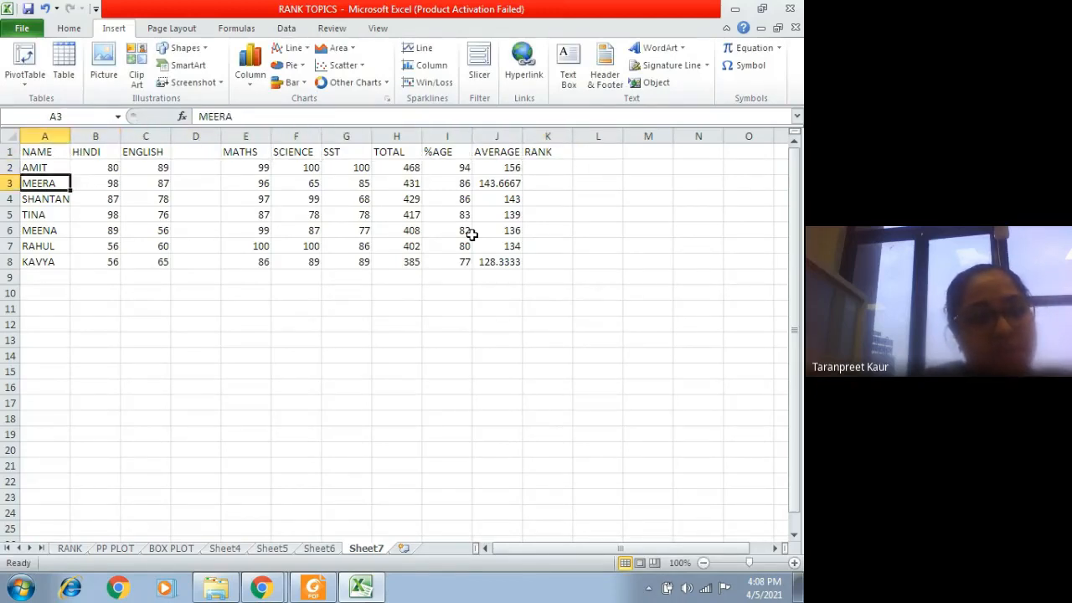
pyautogui.press('Down')
pyautogui.press('Down')
pyautogui.press('Down')
pyautogui.press('Up')
pyautogui.press('Up')
pyautogui.press('Right')
pyautogui.press('Right')
pyautogui.press('Right')
pyautogui.press('Right')
pyautogui.press('Right')
pyautogui.press('Right')
pyautogui.press('Right')
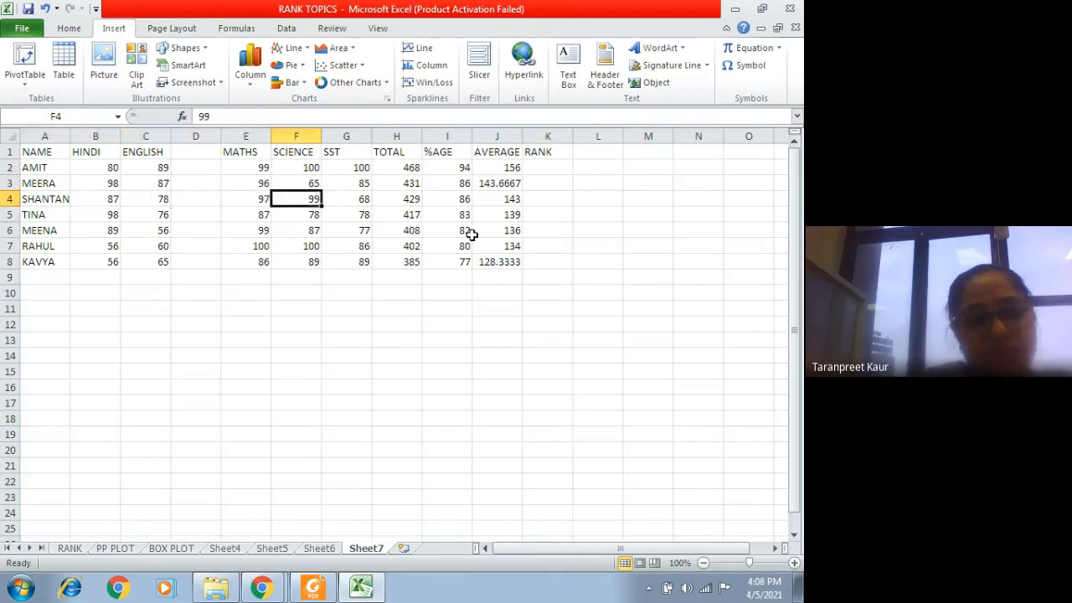
pyautogui.press('Up')
pyautogui.press('Up')
pyautogui.press('Right')
pyautogui.press('Right')
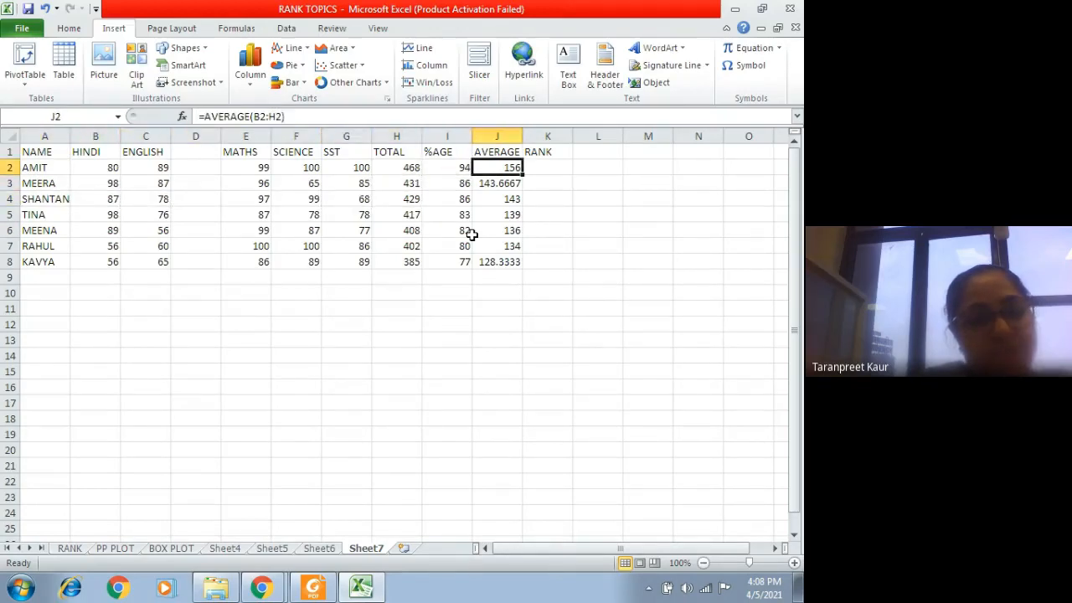
pyautogui.press('Down')
pyautogui.press('Up')
pyautogui.press('Right')
pyautogui.press('Down')
pyautogui.press('Down')
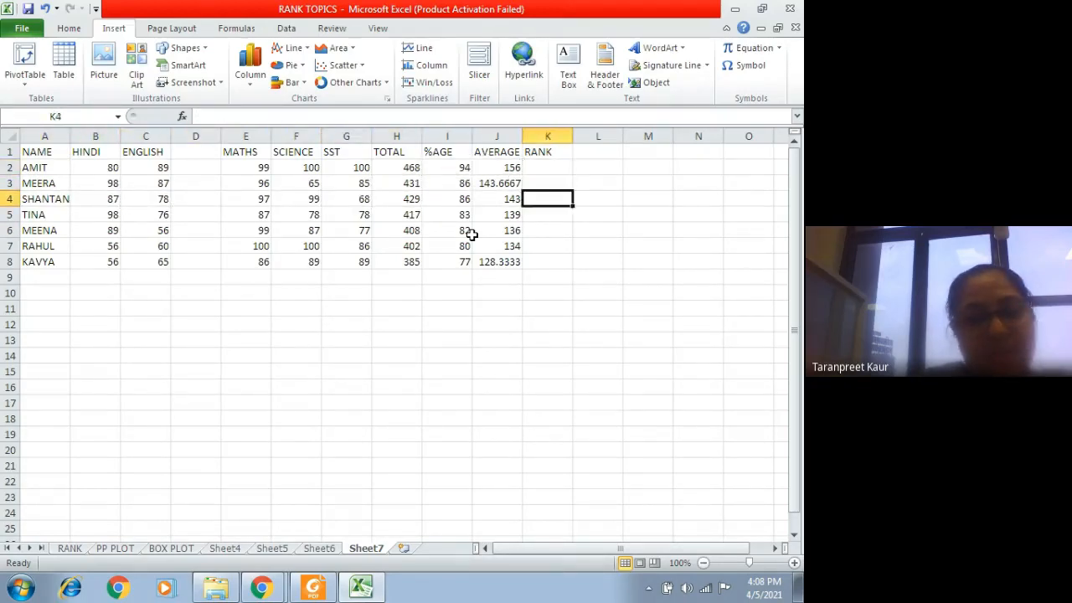
pyautogui.press('Down')
pyautogui.press('Down')
pyautogui.press('Up')
pyautogui.press('Up')
pyautogui.press('Up')
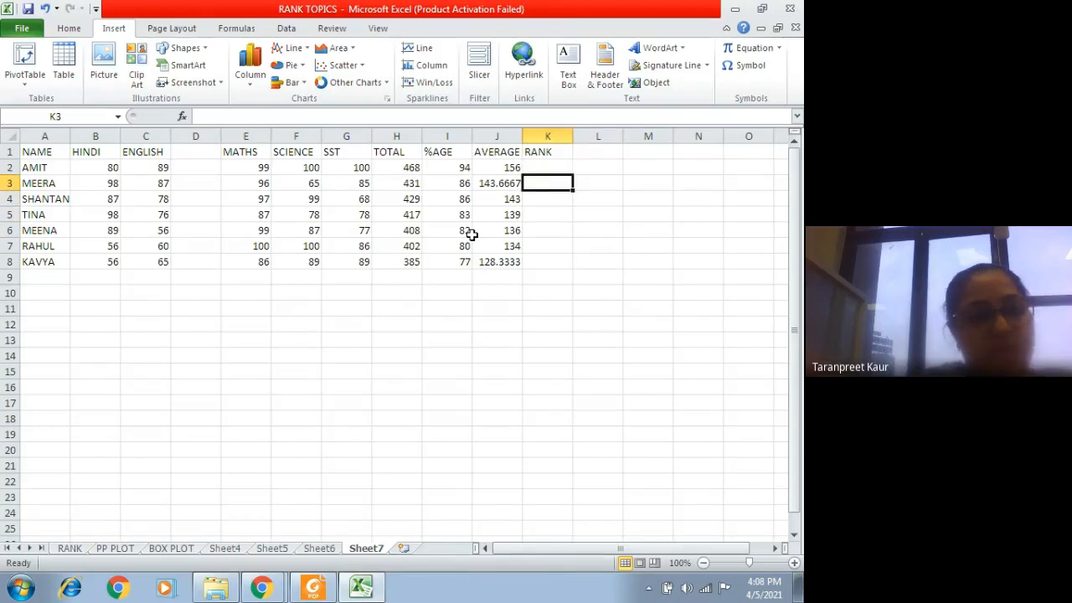
pyautogui.press('Down')
pyautogui.press('Down')
pyautogui.press('Down')
pyautogui.press('Down')
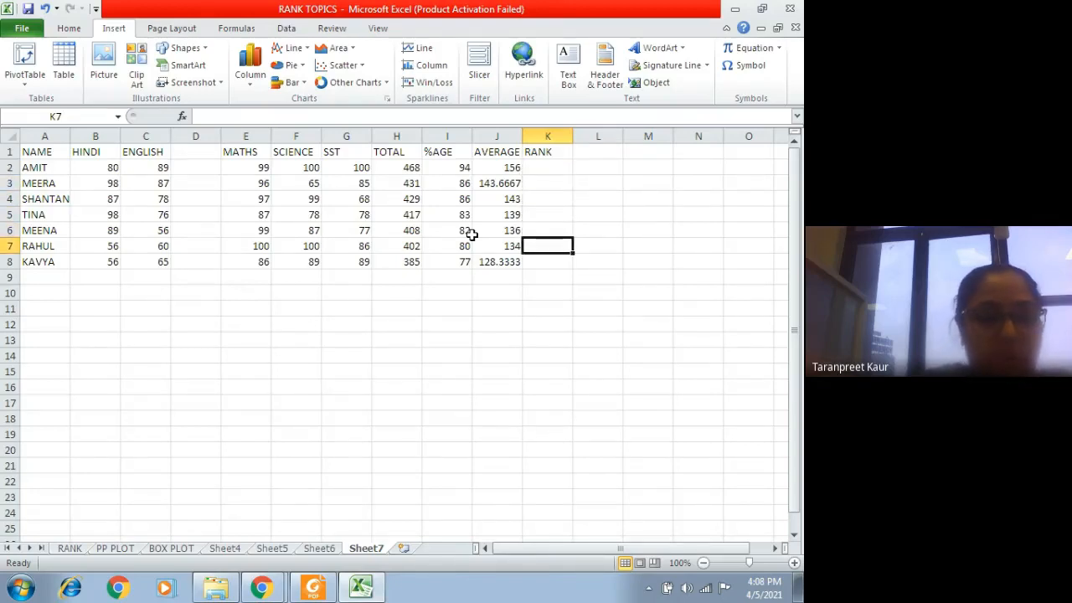
pyautogui.hotkey('ctrl', 'Up')
pyautogui.press('Down')
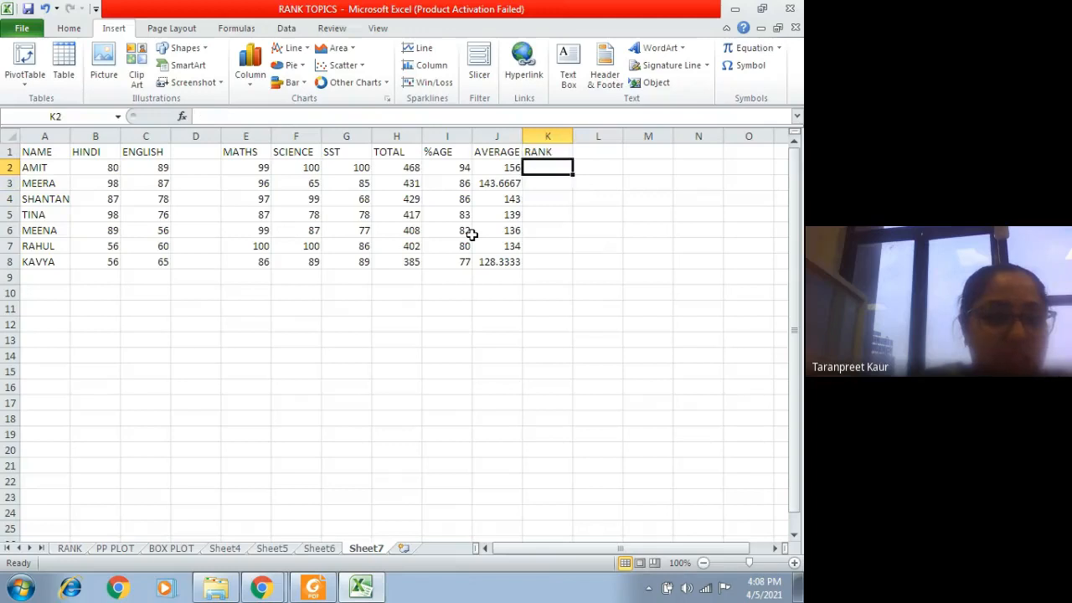
pyautogui.press('Left')
pyautogui.press('Down')
pyautogui.press('Down')
pyautogui.press('Down')
pyautogui.press('Left')
pyautogui.press('Left')
pyautogui.press('Left')
pyautogui.press('Left')
pyautogui.press('Left')
pyautogui.press('Left')
pyautogui.press('Left')
pyautogui.press('Left')
pyautogui.press('Left')
pyautogui.press('Down')
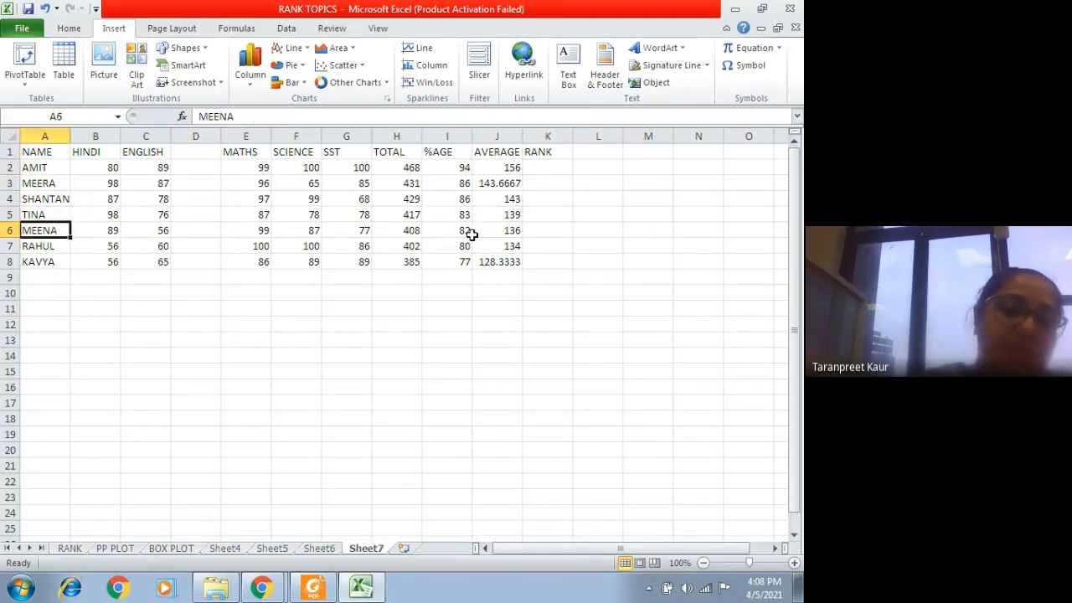
pyautogui.press('Down')
pyautogui.press('Down')
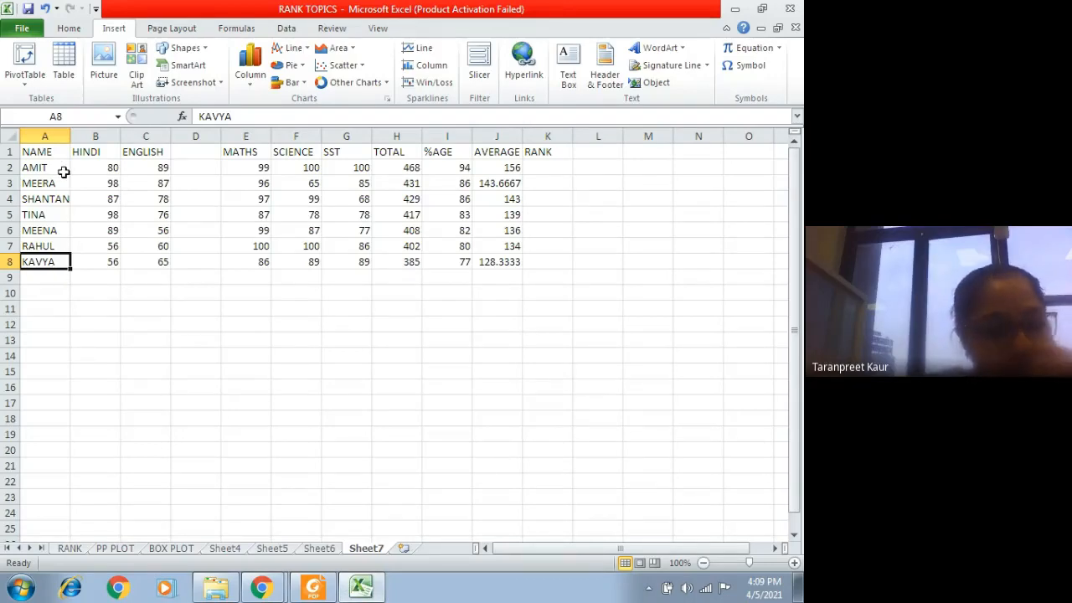
# Step: Rename Sheet7 as PRACTICE Q
pyautogui.rightClick(374, 550)
pyautogui.click(419, 412)
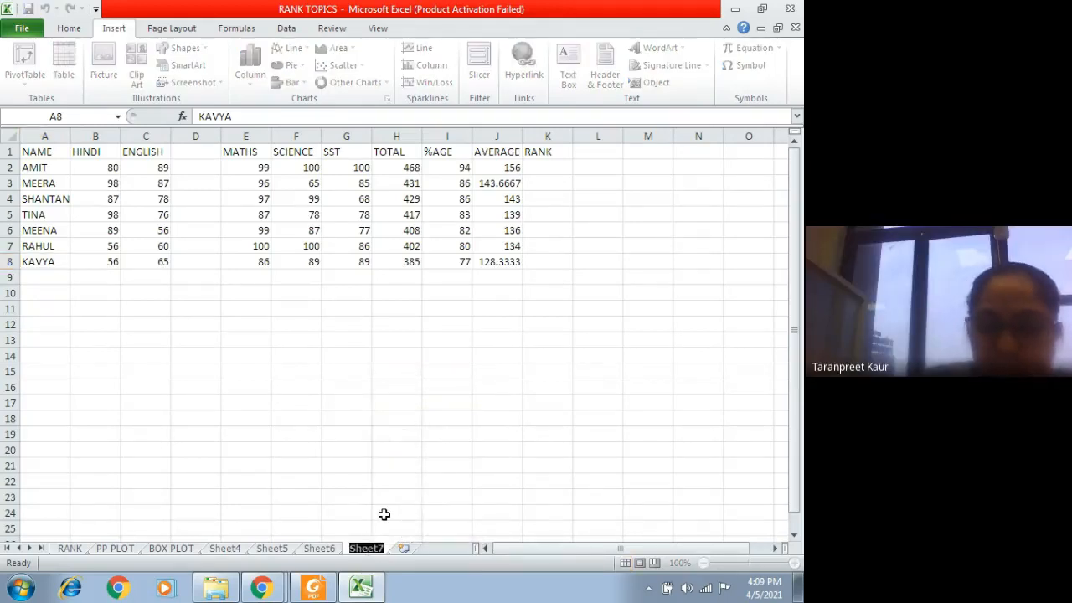
pyautogui.write('PRACTI')
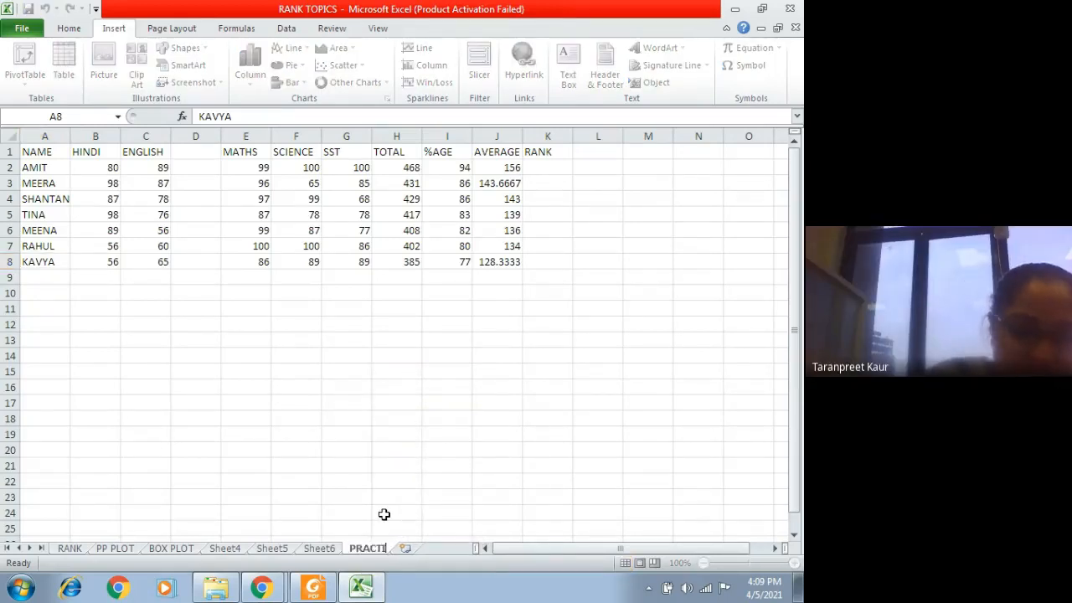
pyautogui.write('CE Q')
pyautogui.click(392, 526)
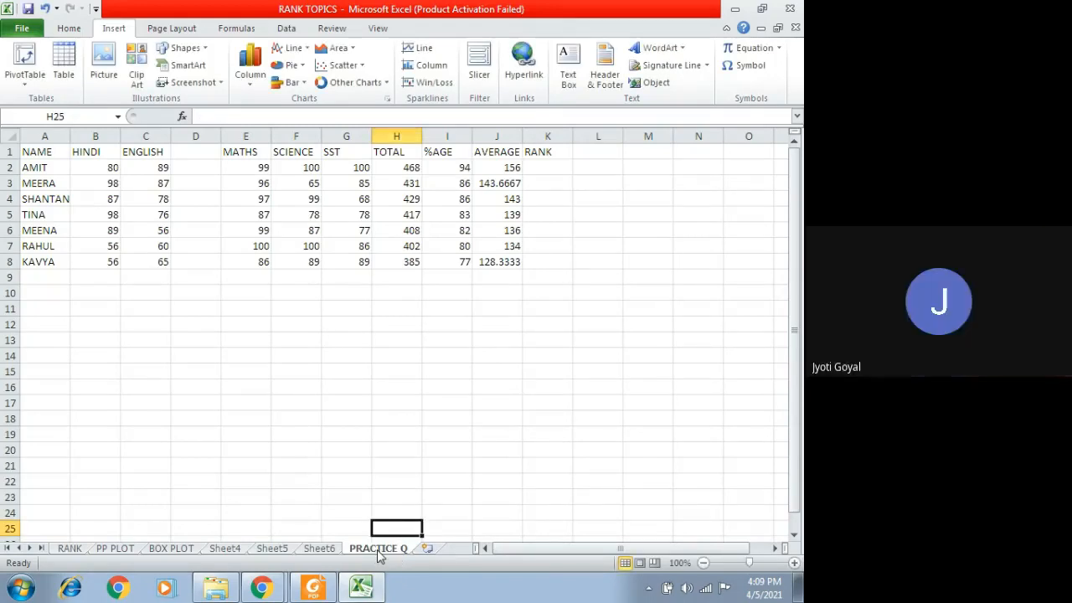
# Step: Highlight the blank RANK cells K2:K8, and close the workbook with its changes saved
pyautogui.moveTo(549, 169); pyautogui.dragTo(551, 262)
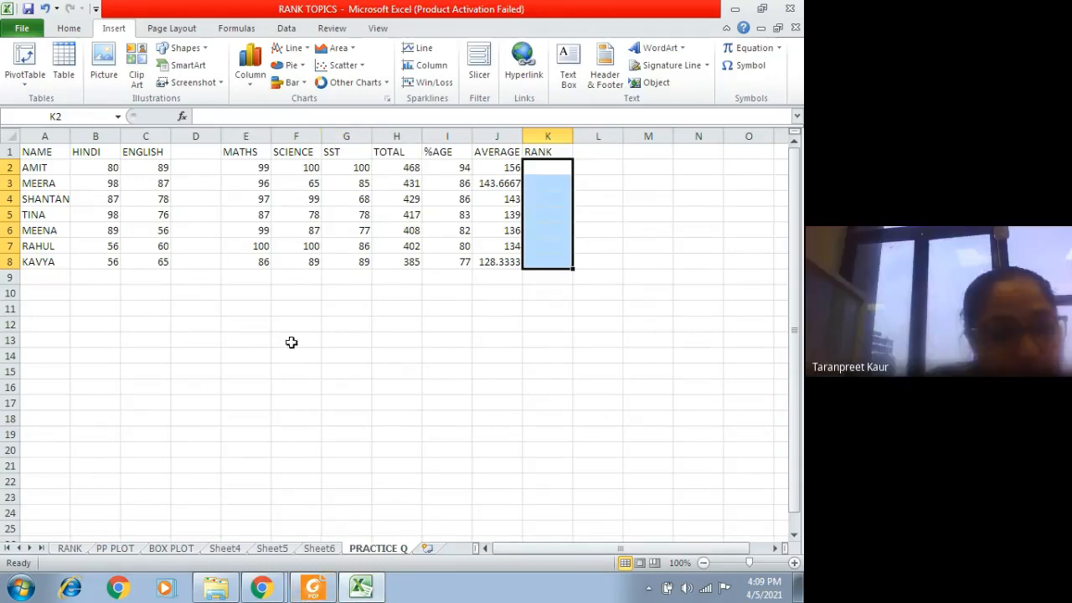
pyautogui.click(790, 8)
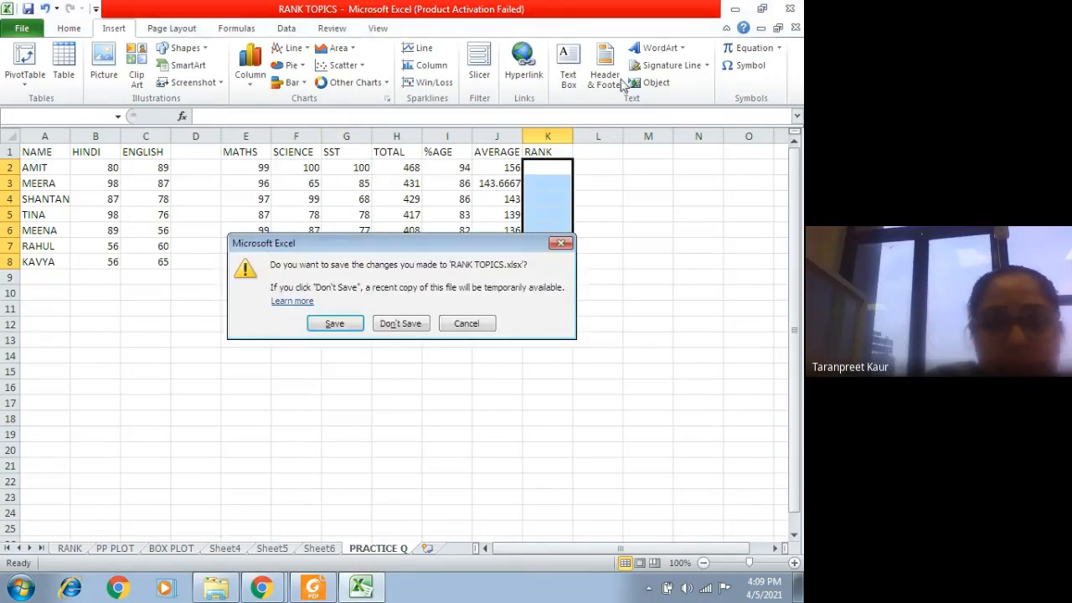
pyautogui.click(344, 326)
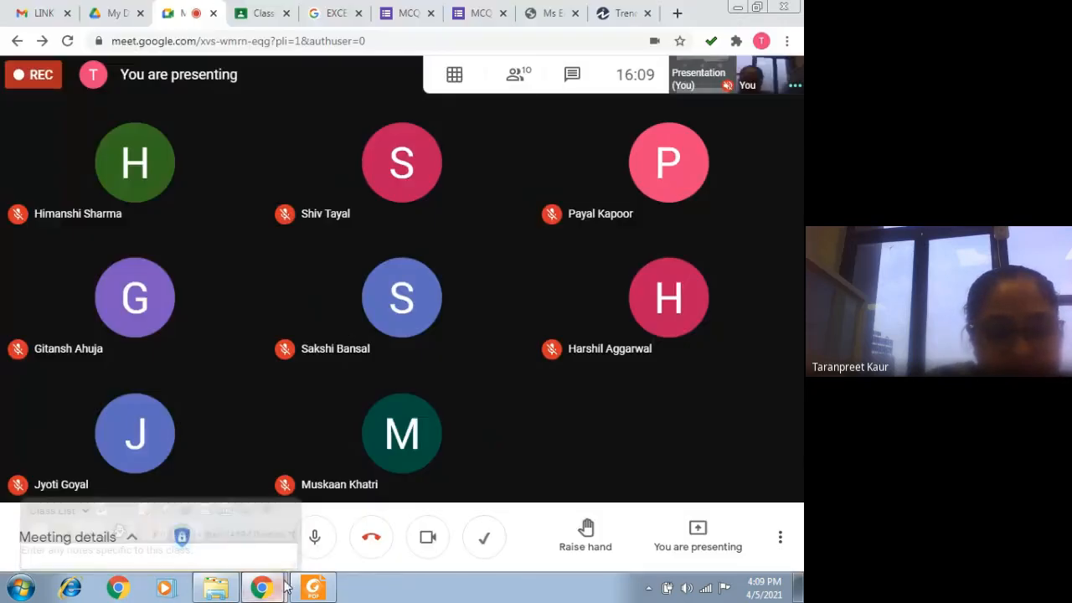
# Step: Bring up the screen-sharing bar over the Google Meet call and dismiss the notification about presenting
pyautogui.moveTo(284, 589)
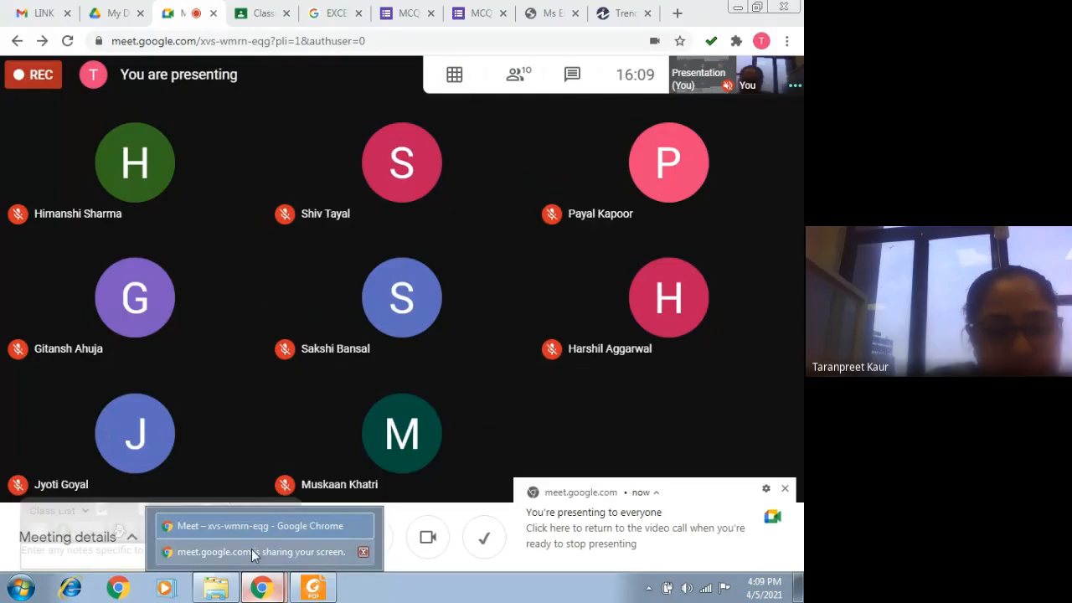
pyautogui.click(252, 552)
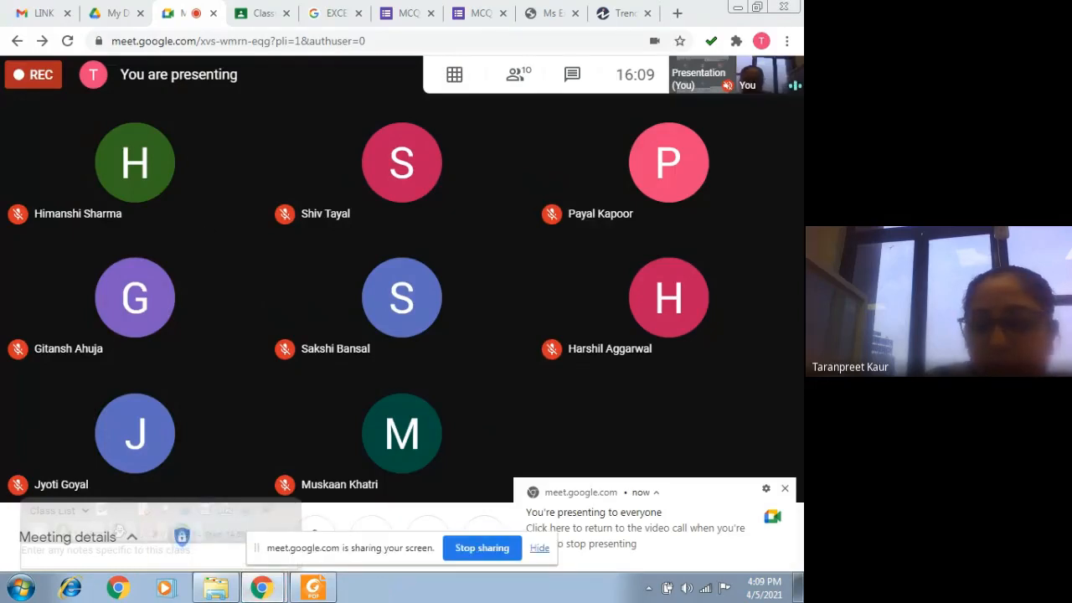
pyautogui.click(785, 488)
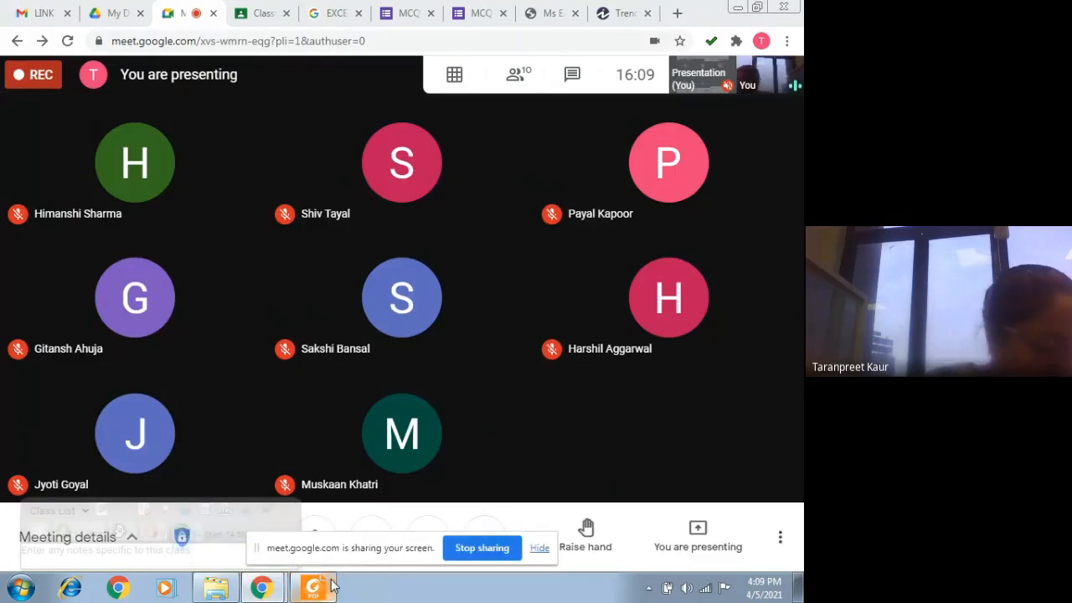
# Step: Switch to Gmail and start a new message to the teacher's own contact with the subject DATA SETS FR CLASS
pyautogui.click(33, 13)
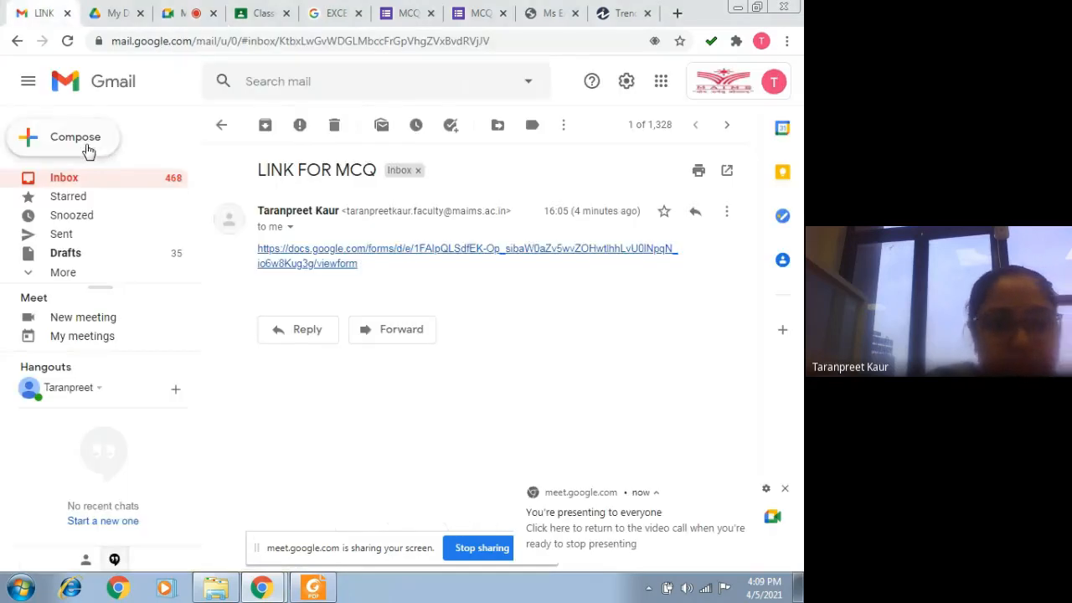
pyautogui.click(84, 144)
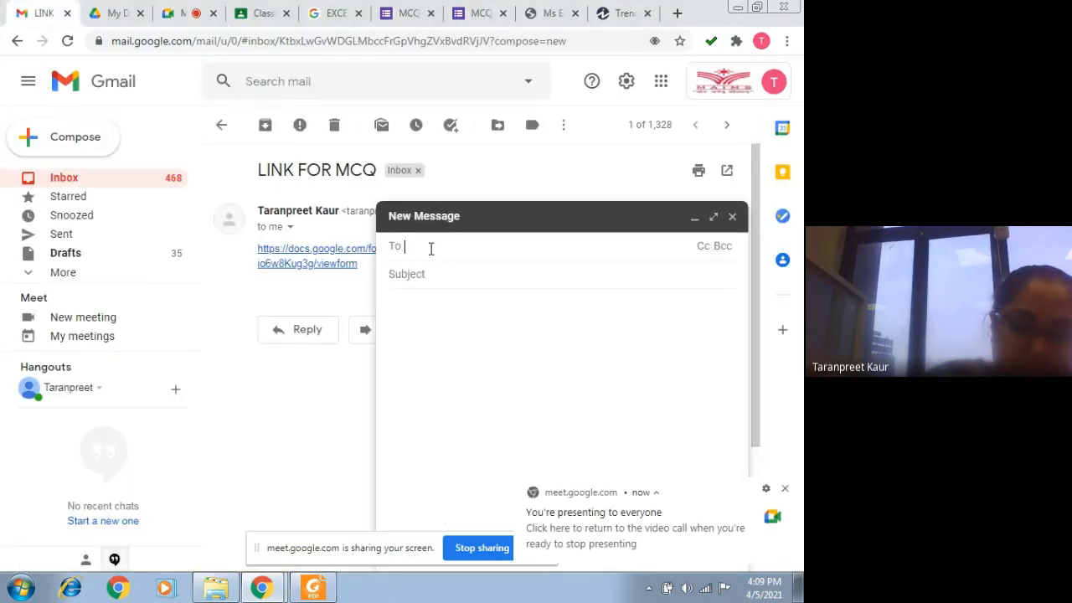
pyautogui.write('TARA')
pyautogui.click(479, 285)
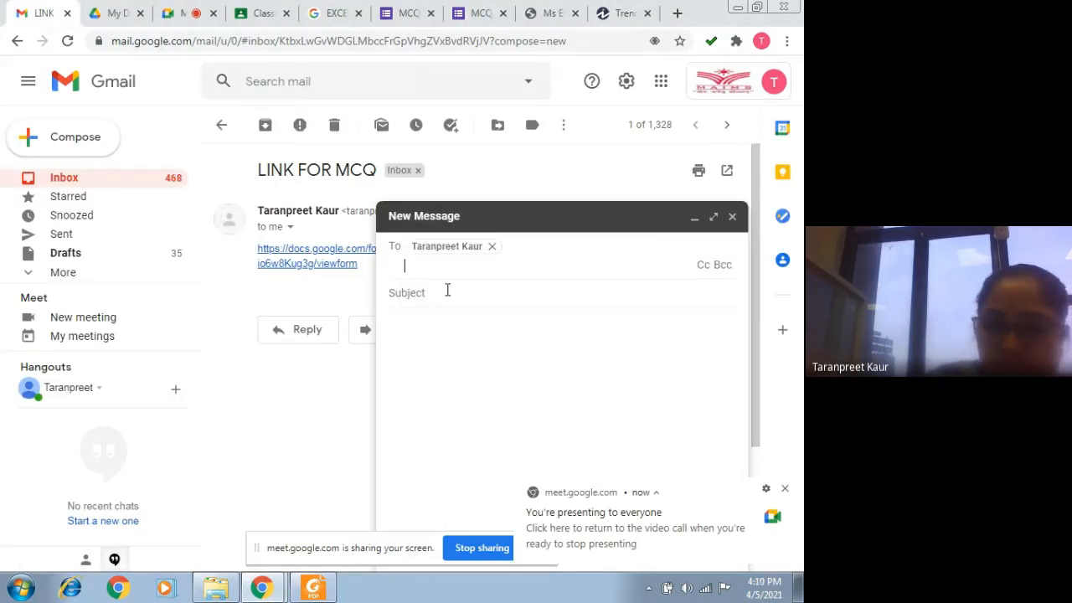
pyautogui.press('Tab')
pyautogui.write('DATA ')
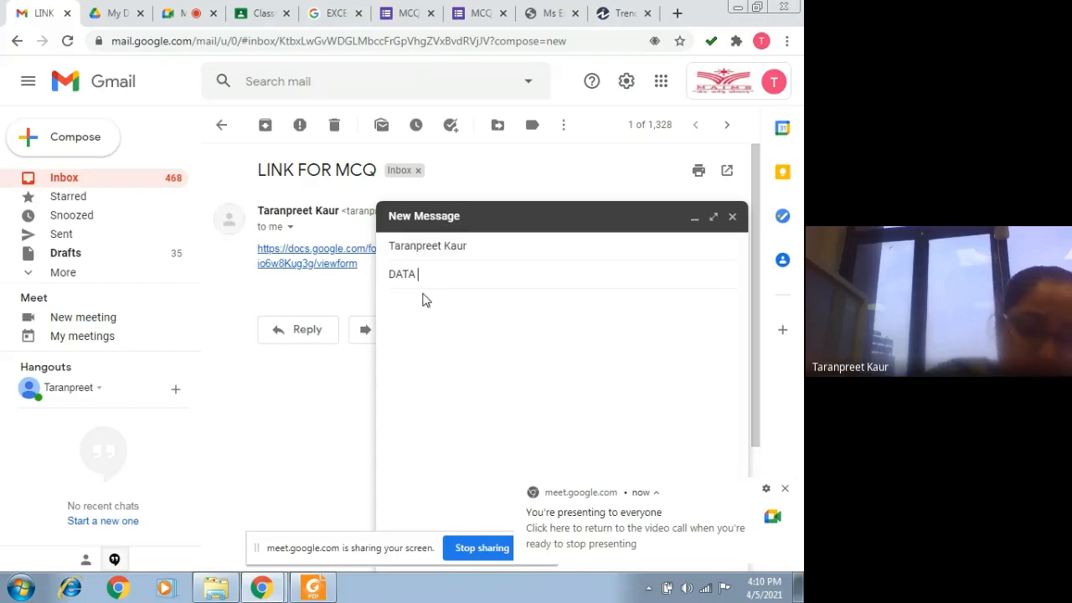
pyautogui.write('SETS FR CLA')
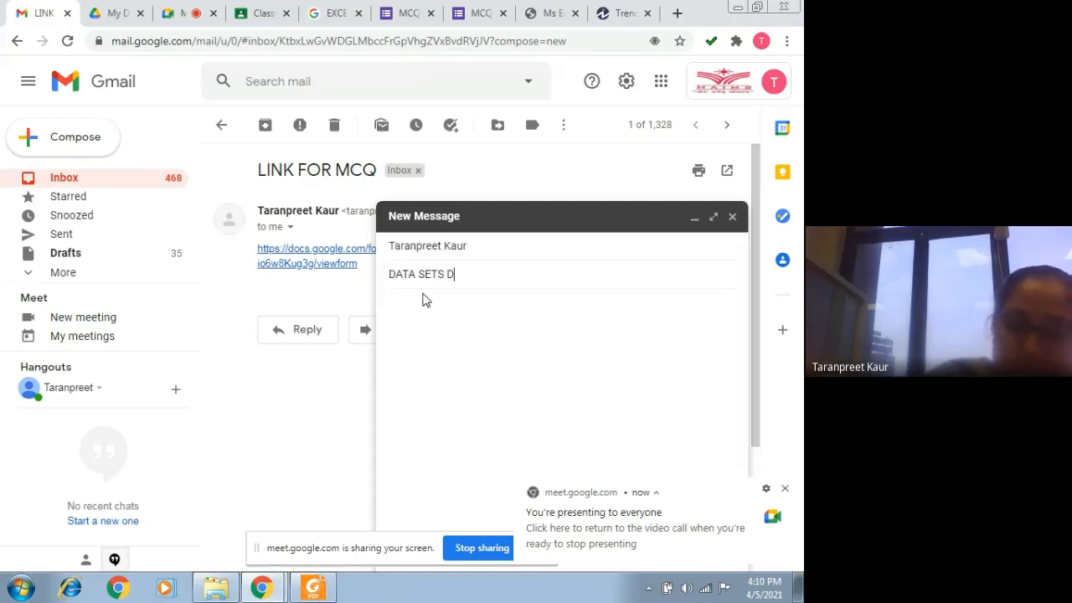
pyautogui.write('SS')
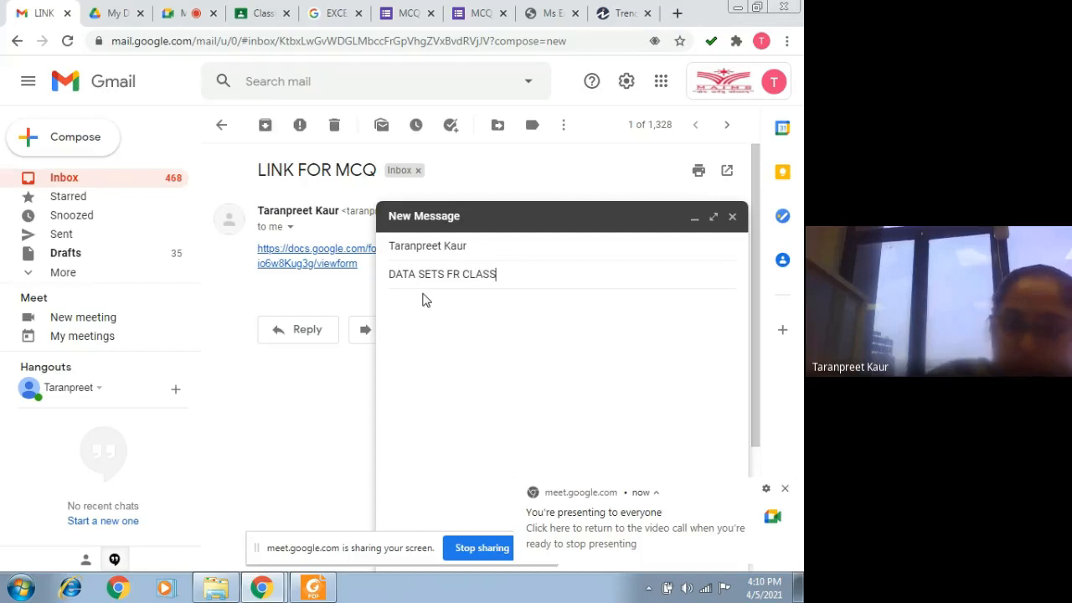
# Step: Write PFA as the message body and insert the Regards signature
pyautogui.click(425, 300)
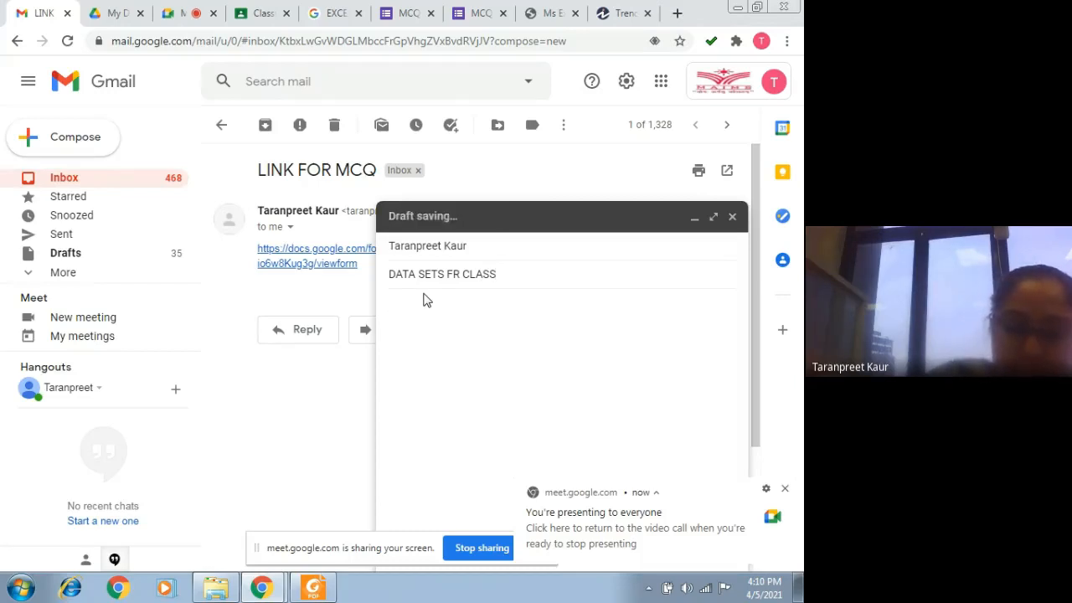
pyautogui.write('PFA')
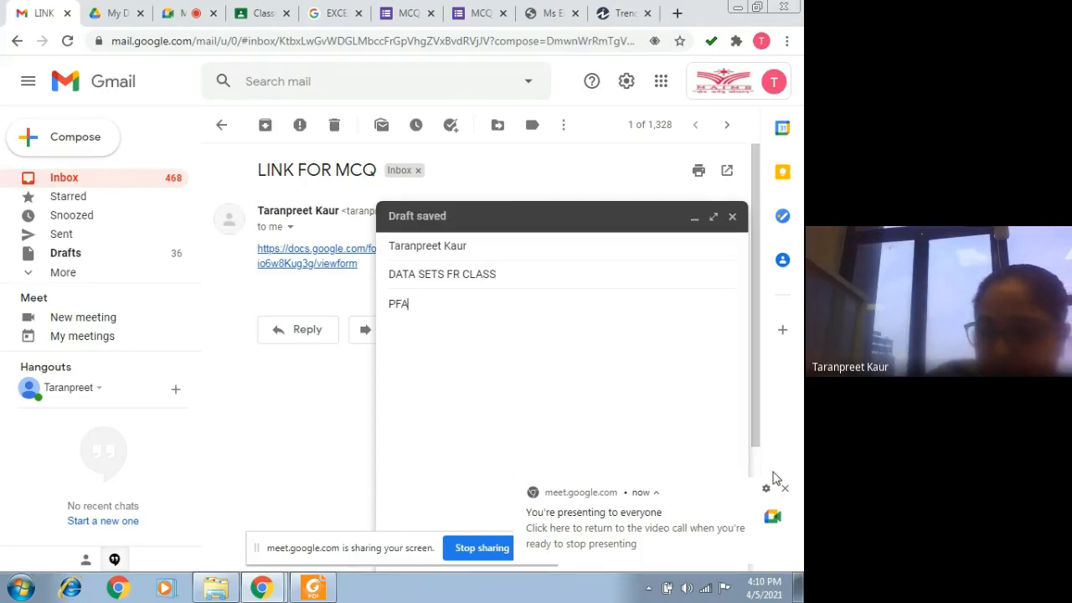
pyautogui.click(658, 551)
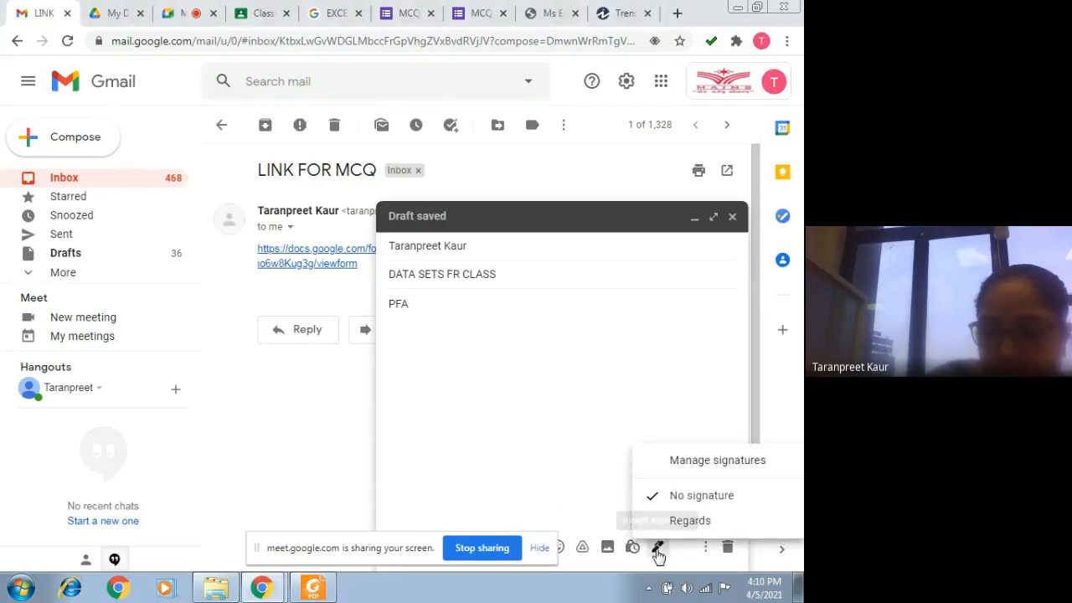
pyautogui.click(682, 521)
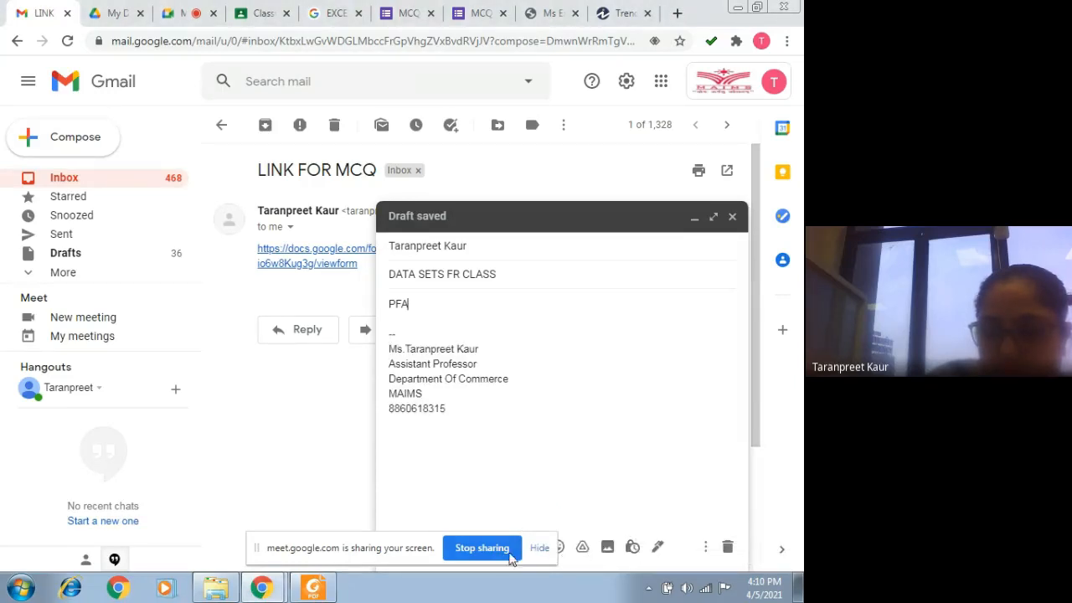
# Step: Hide the screen-sharing bar, attach RANK TOPICS.xlsx from the Desktop to the DATA SETS FR CLASS message, and send it
pyautogui.click(540, 549)
pyautogui.click(508, 549)
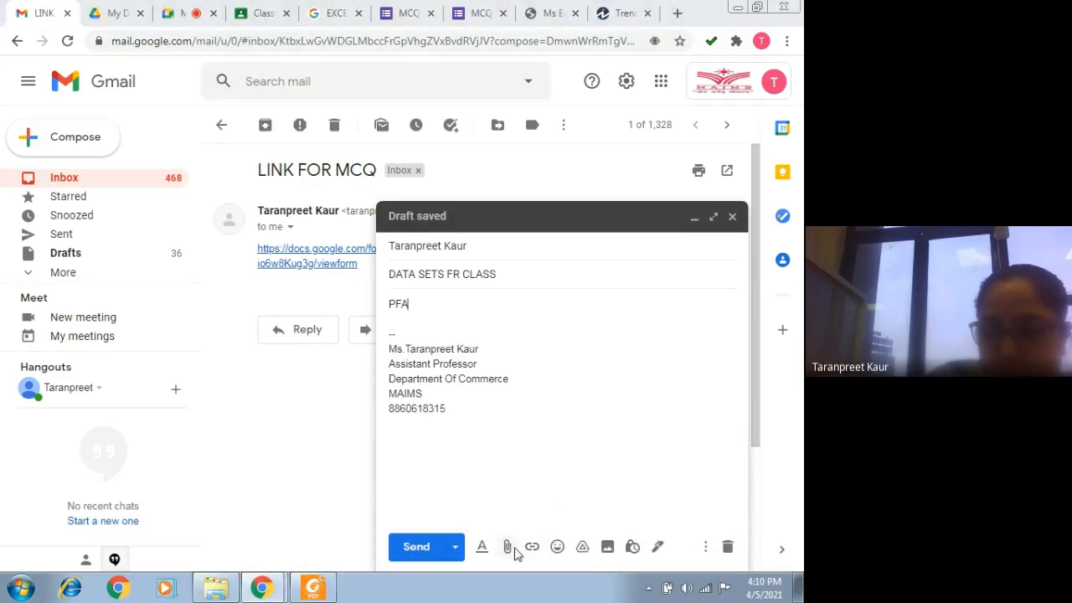
pyautogui.click(227, 522)
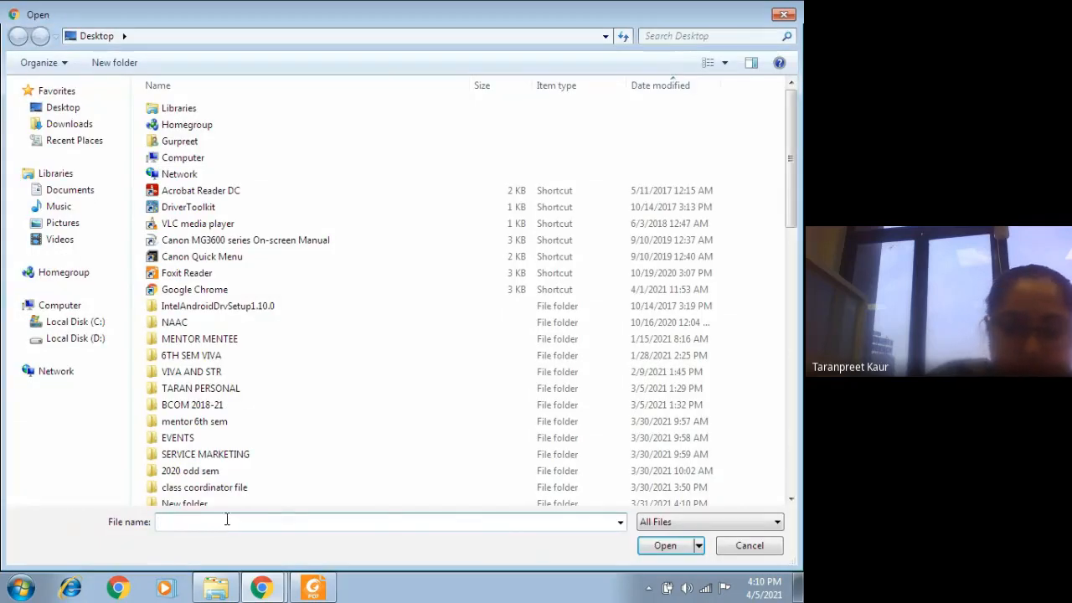
pyautogui.write('RANK')
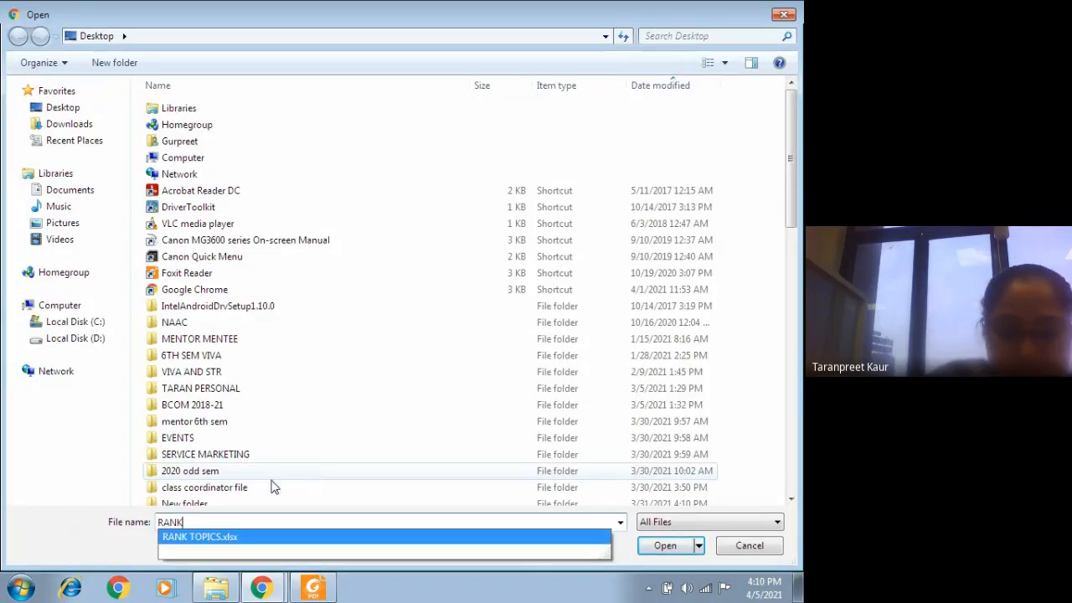
pyautogui.click(664, 546)
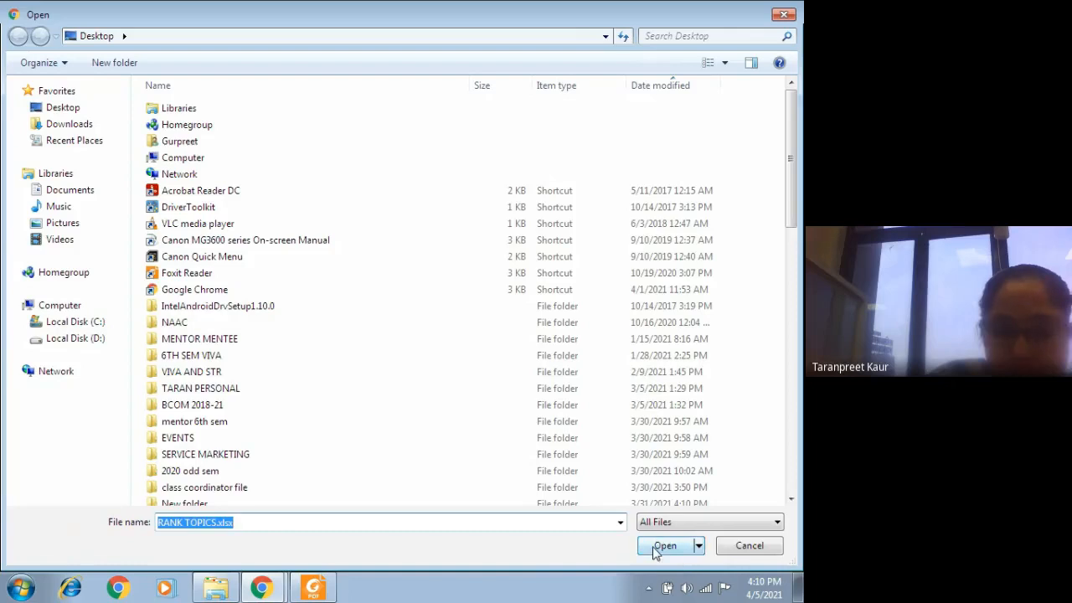
pyautogui.click(664, 546)
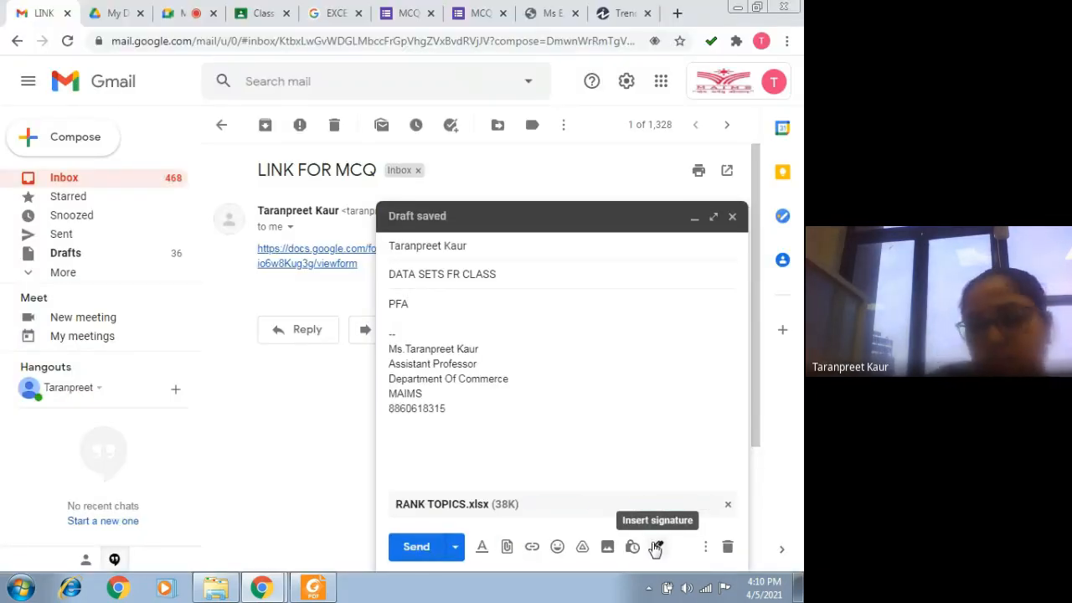
pyautogui.click(427, 549)
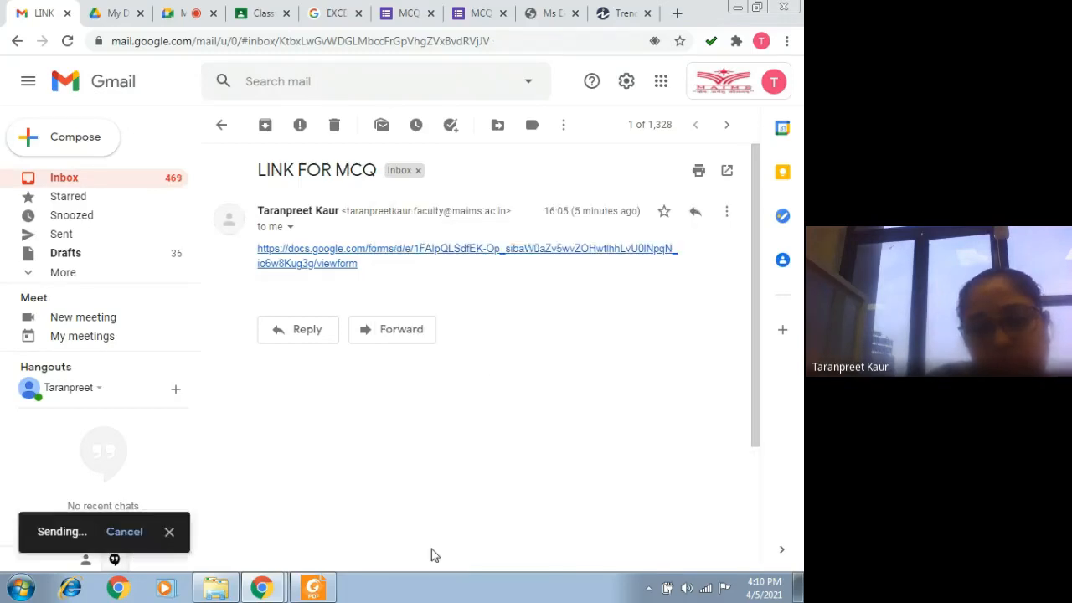
# Step: Return to the ongoing Google Meet call to check on the class participants
pyautogui.moveTo(280, 592)
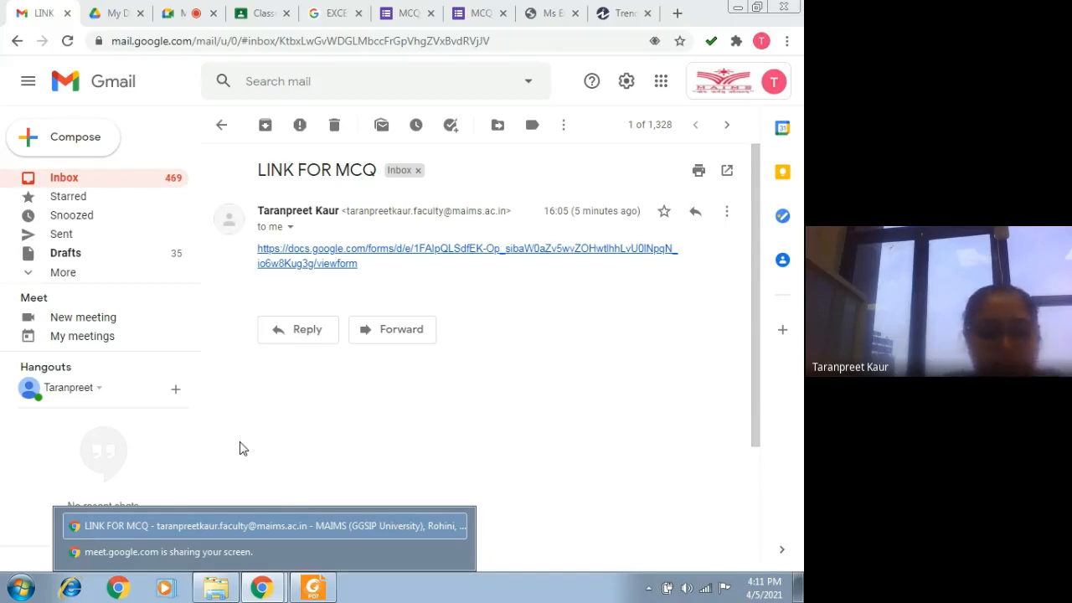
pyautogui.click(261, 587)
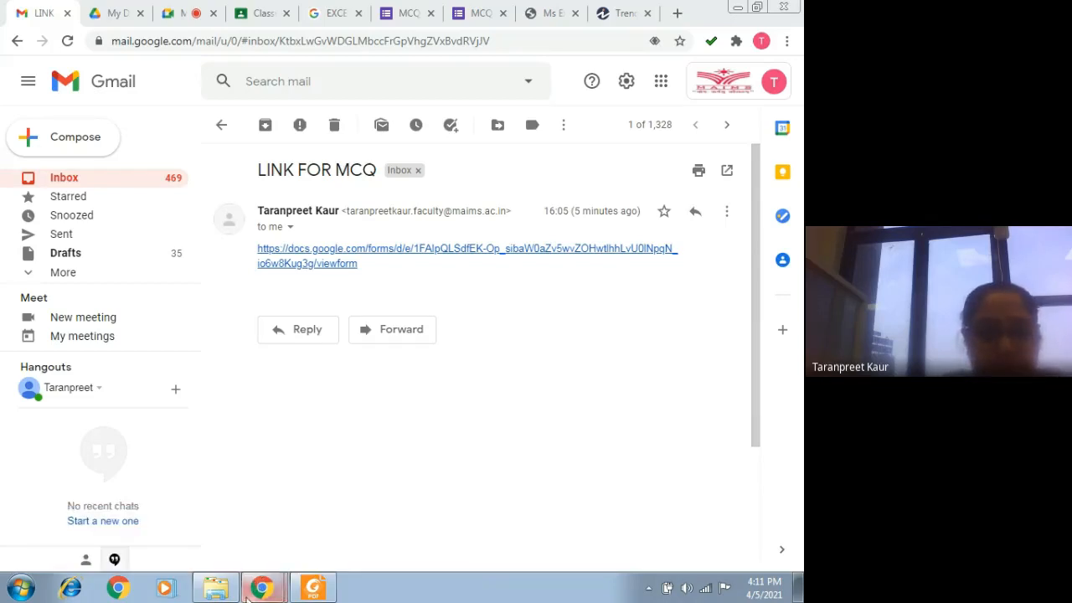
pyautogui.click(161, 12)
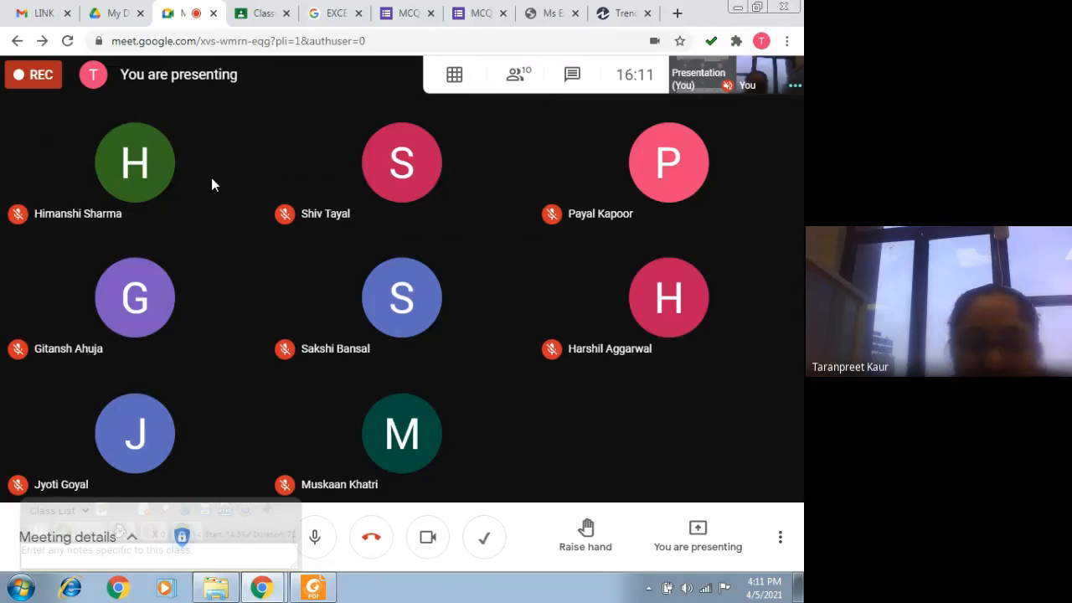
# Step: Close the rm 4th sem folder and open the RANK TOPICS workbook from the desktop in Excel, dismissing the activation wizard
pyautogui.click(739, 12)
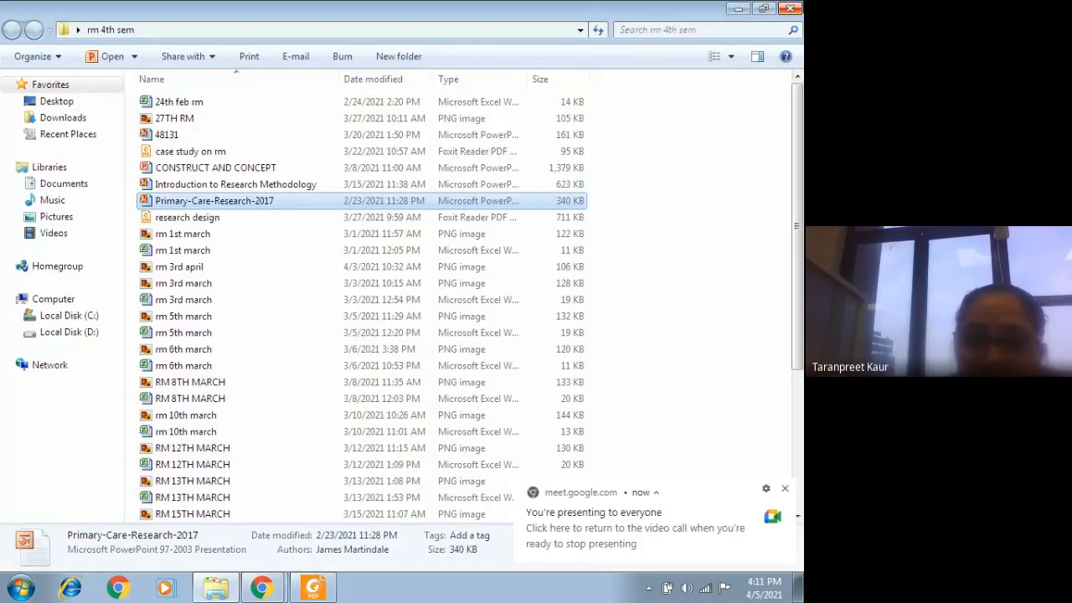
pyautogui.click(796, 9)
pyautogui.doubleClick(520, 108)
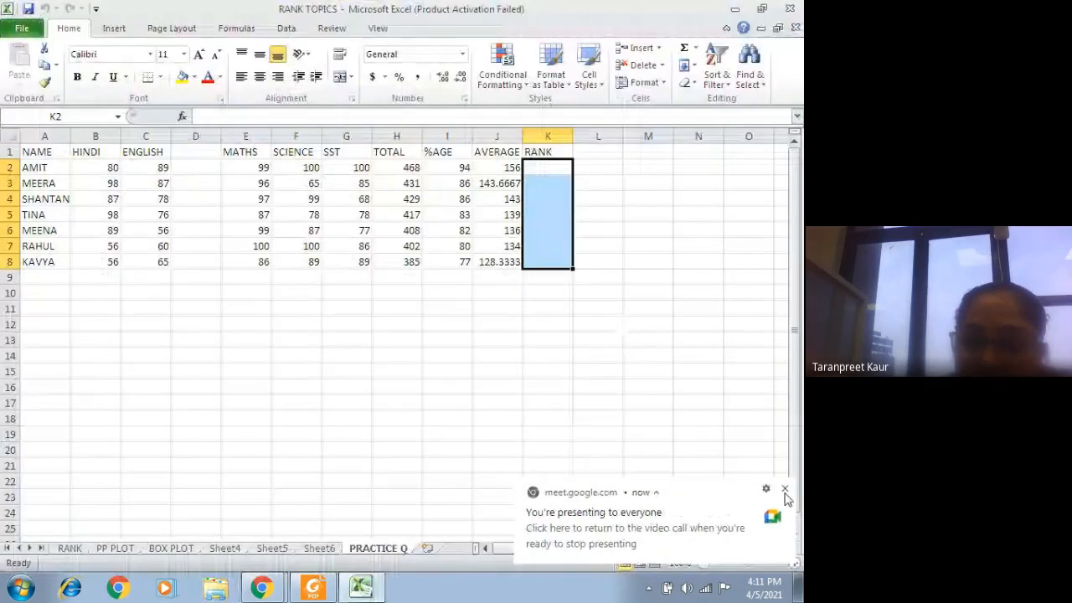
pyautogui.click(784, 489)
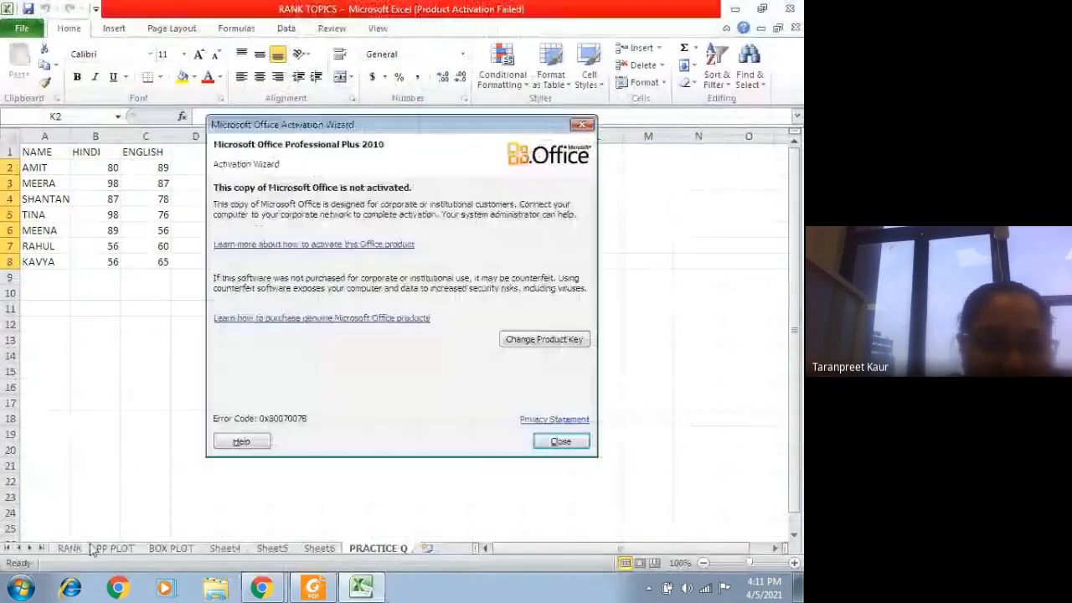
pyautogui.click(569, 443)
# Step: Review the RANK, PP PLOT and BOX PLOT sheets, ending on the PRACTICE Q sheet
pyautogui.click(69, 548)
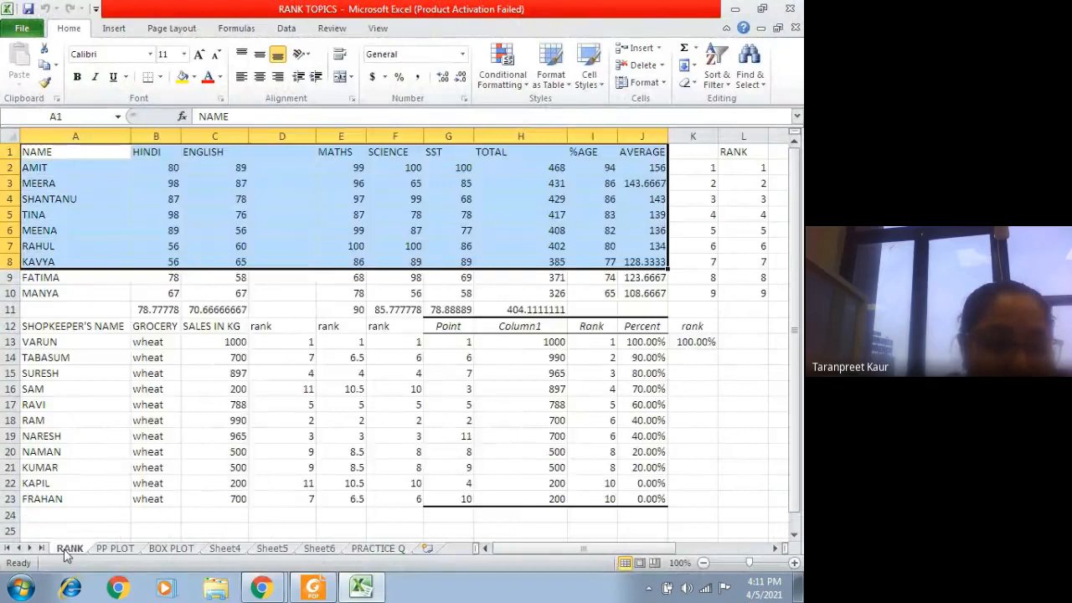
pyautogui.click(114, 548)
pyautogui.click(170, 548)
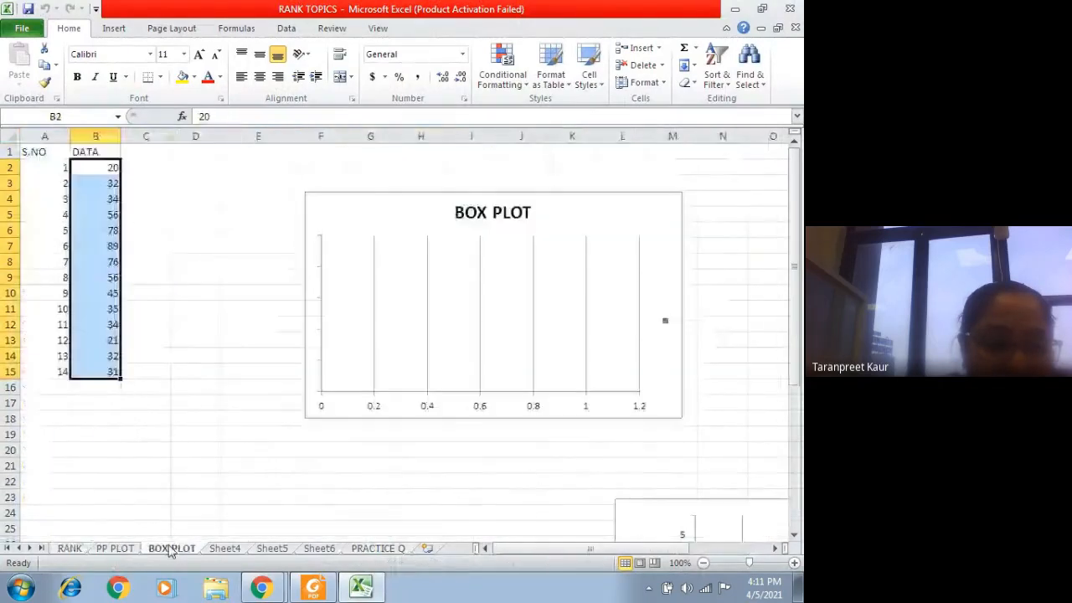
pyautogui.click(379, 548)
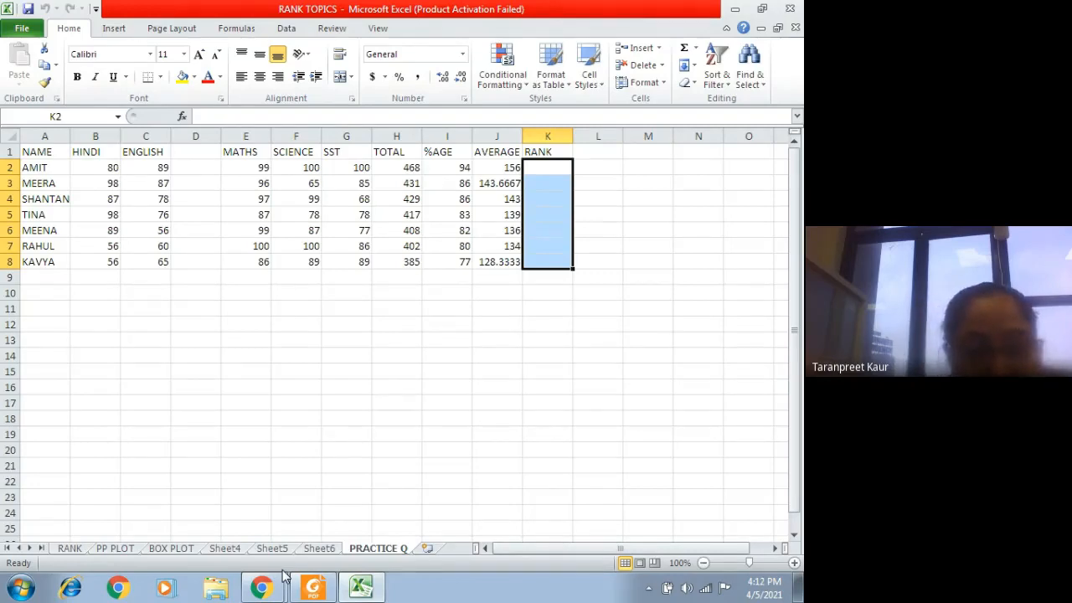
# Step: Switch back to the Google Meet call and stop presenting the screen
pyautogui.moveTo(284, 580)
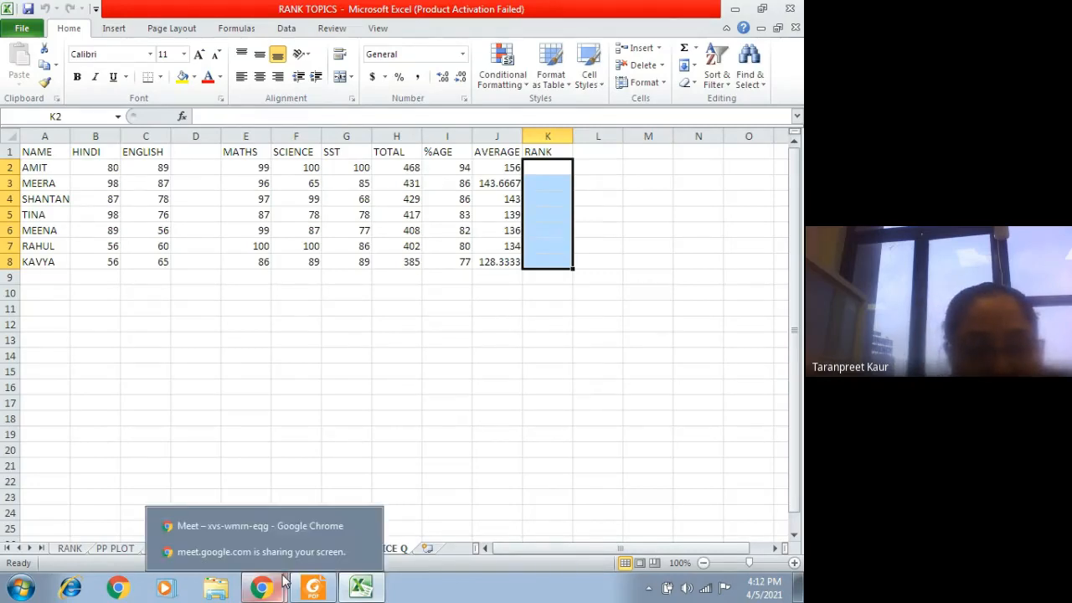
pyautogui.click(297, 530)
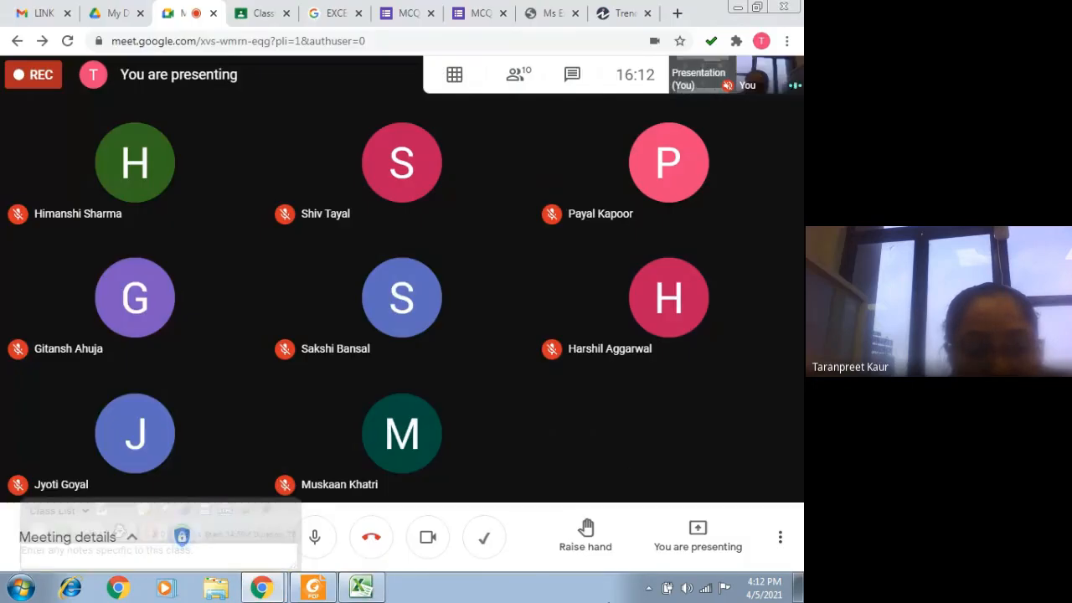
pyautogui.click(695, 542)
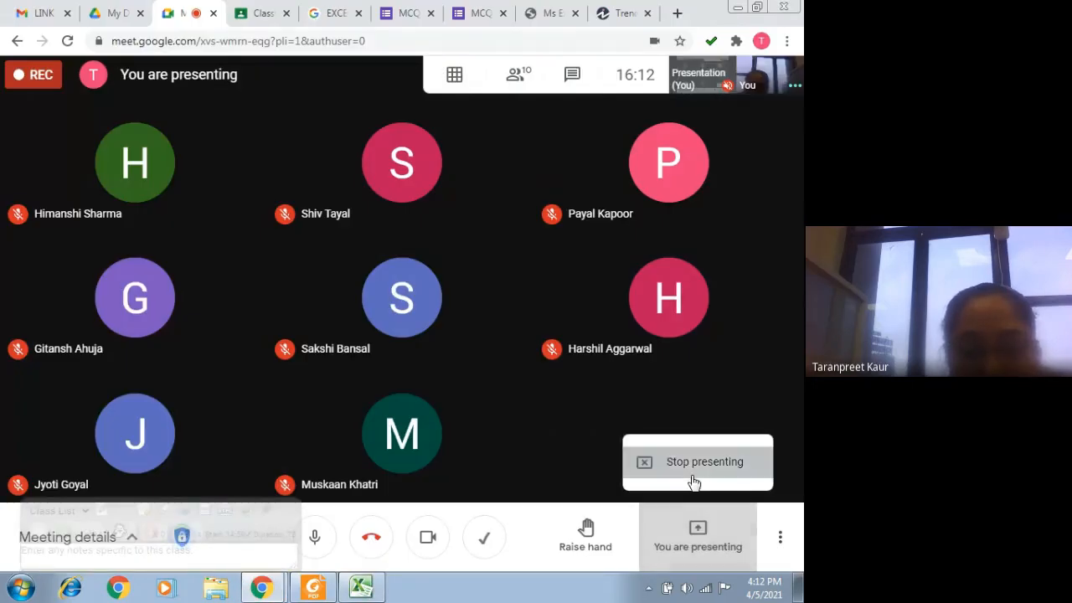
pyautogui.click(694, 483)
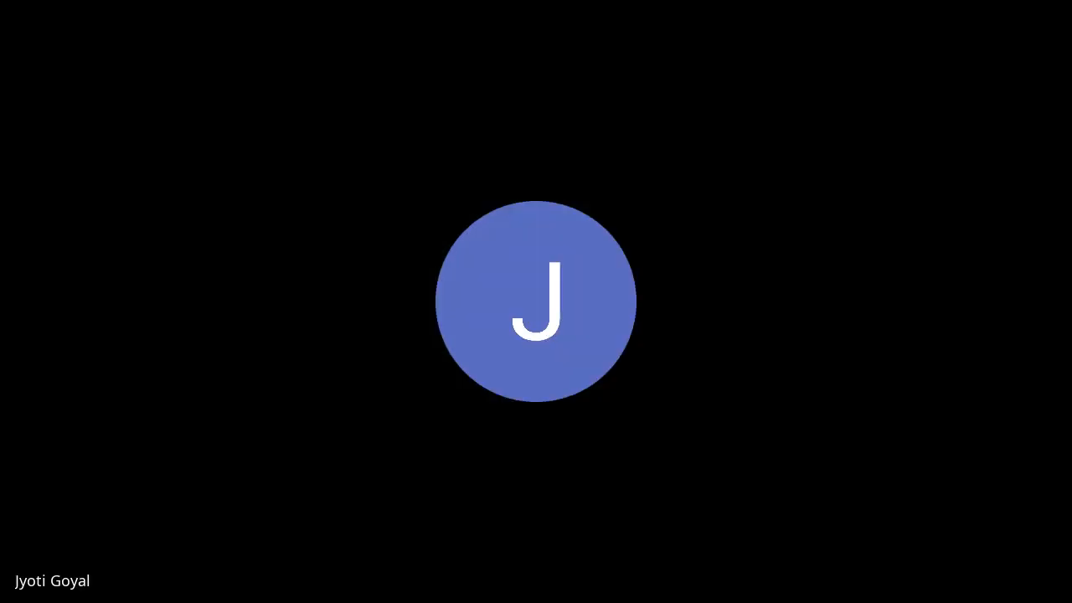